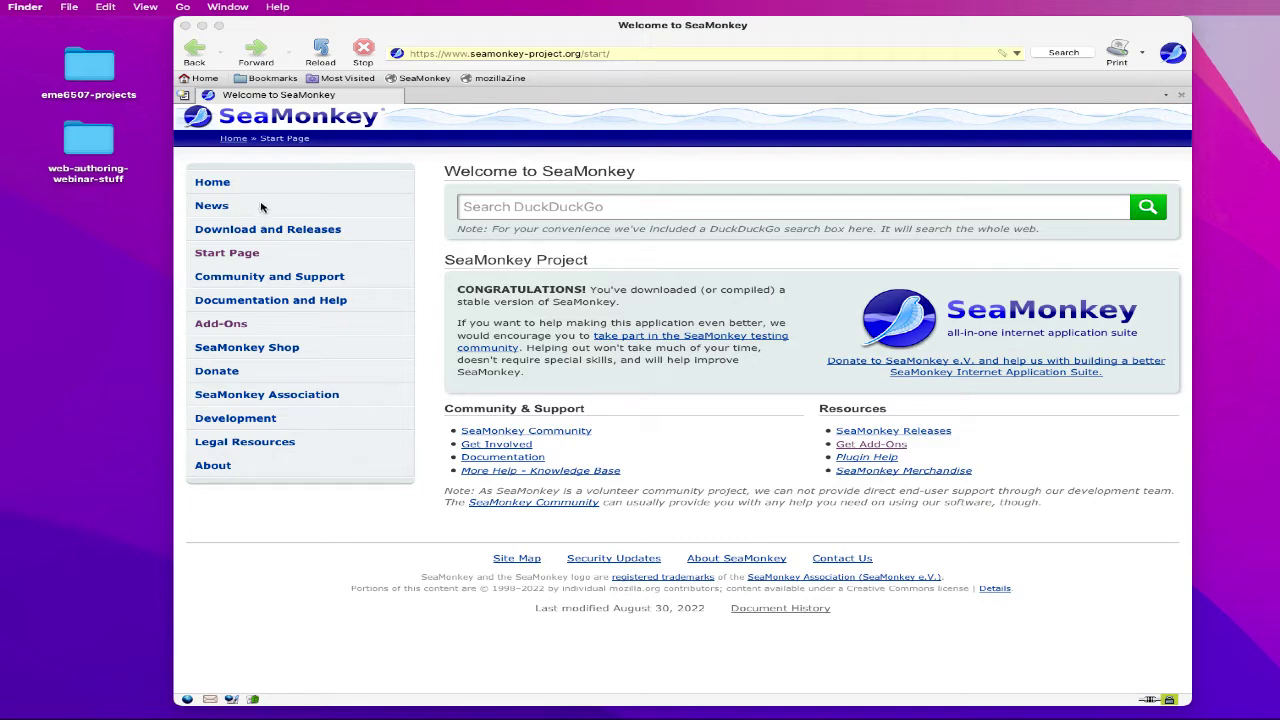
# - Close the SeaMonkey welcome page window and bring up the Window menu
pyautogui.click(524, 44)
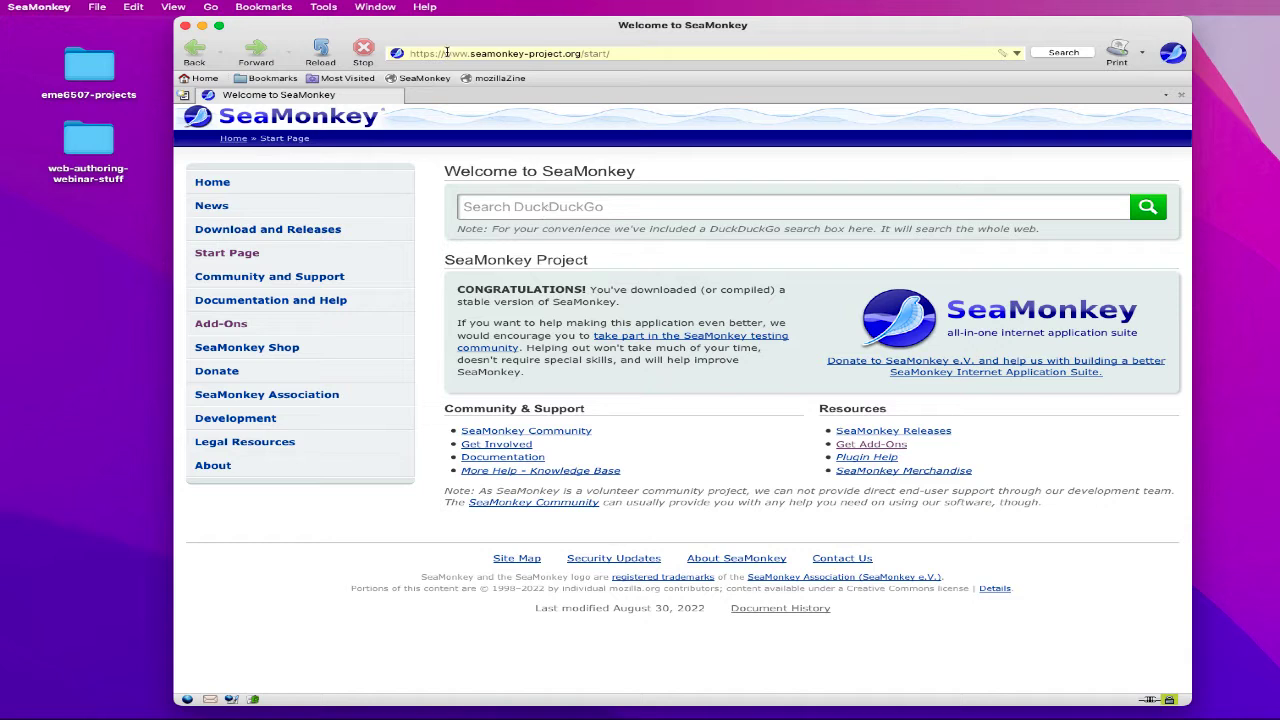
pyautogui.click(185, 25)
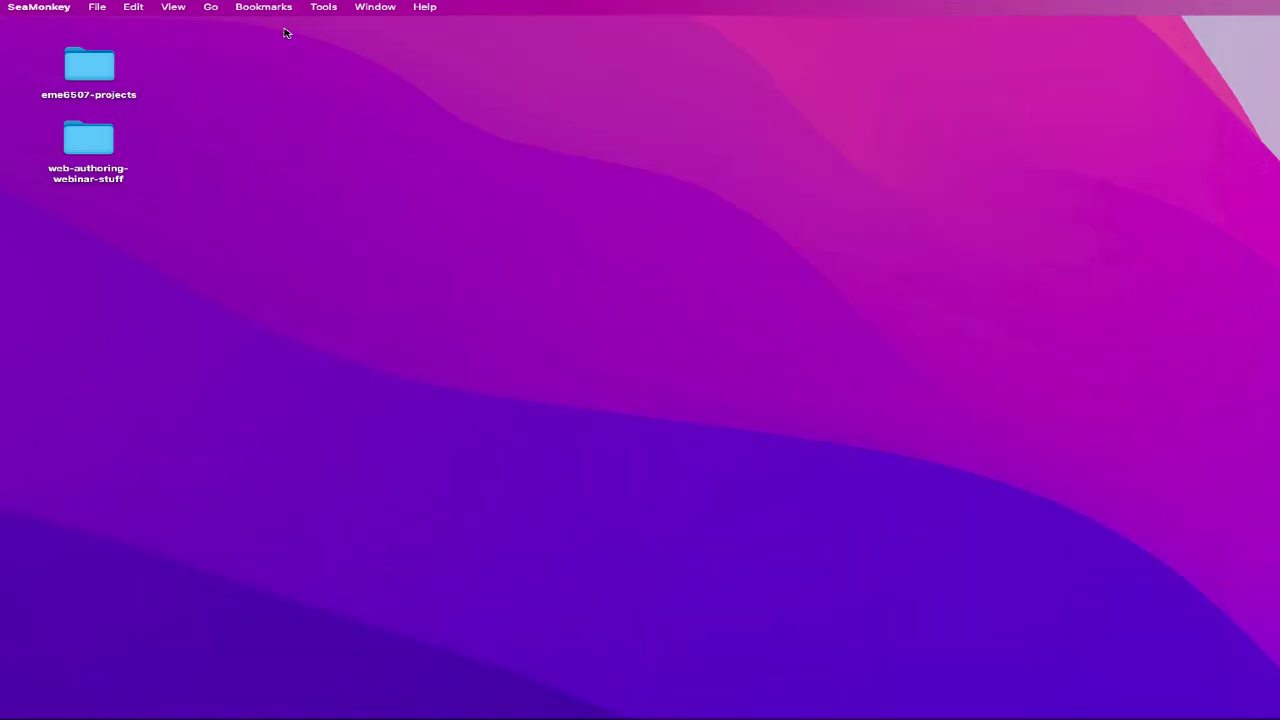
pyautogui.click(364, 7)
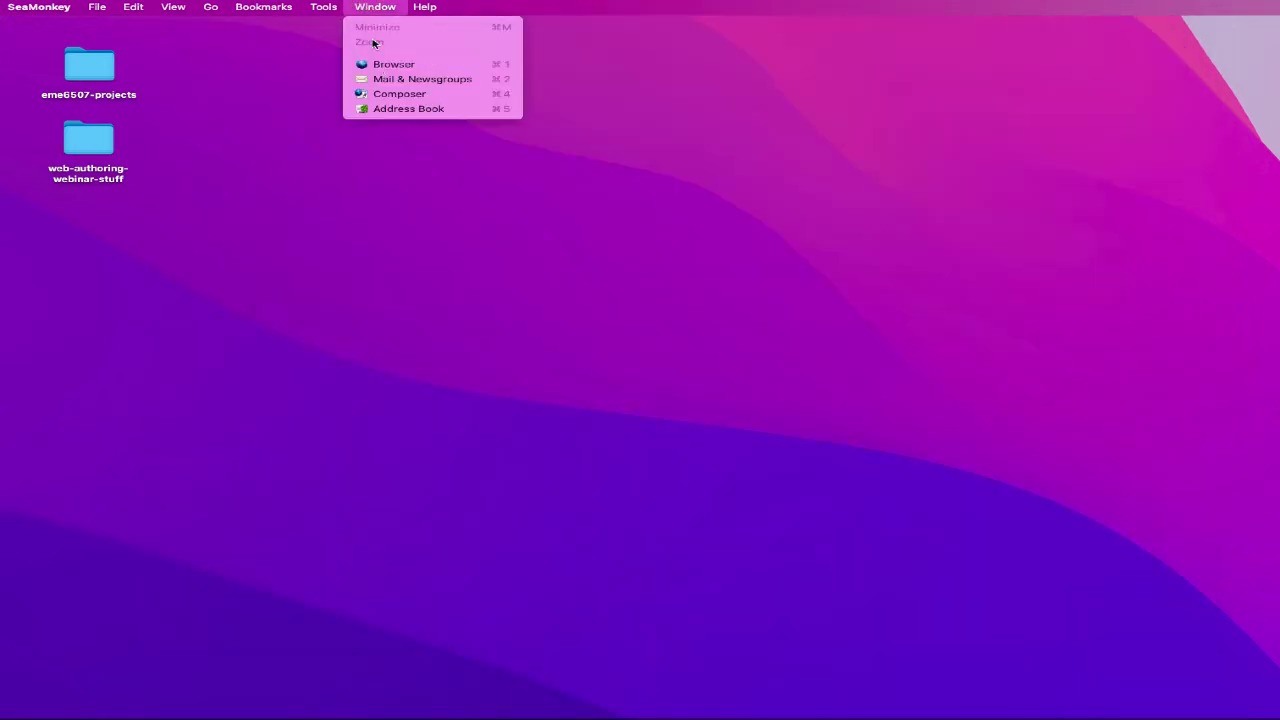
# - Start Composer on a blank page and cancel the Insert Table dialog
pyautogui.click(395, 93)
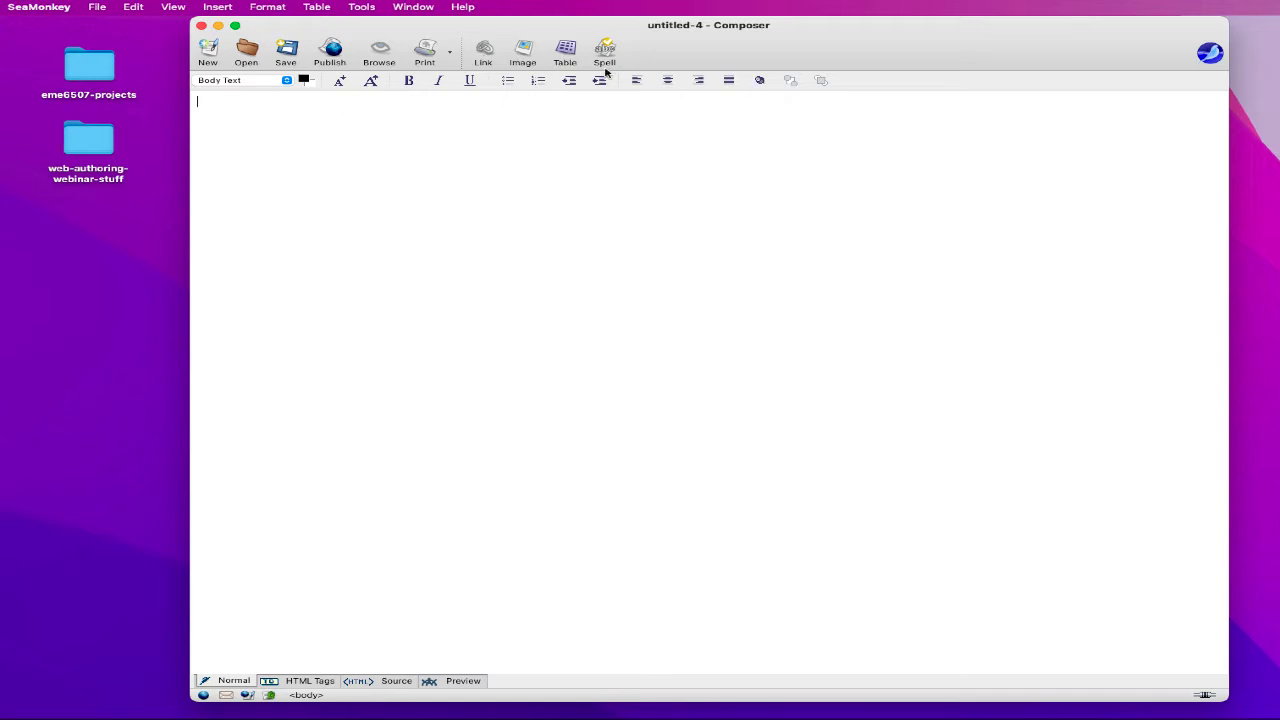
pyautogui.click(565, 52)
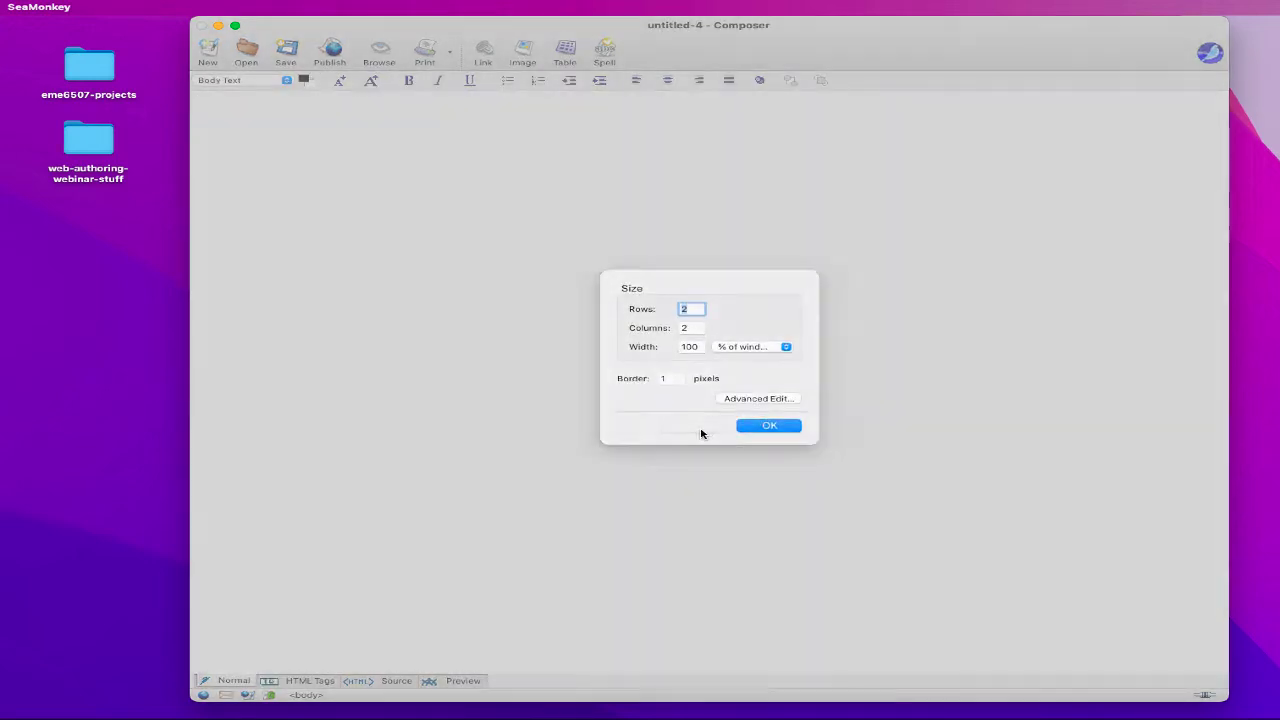
pyautogui.click(700, 428)
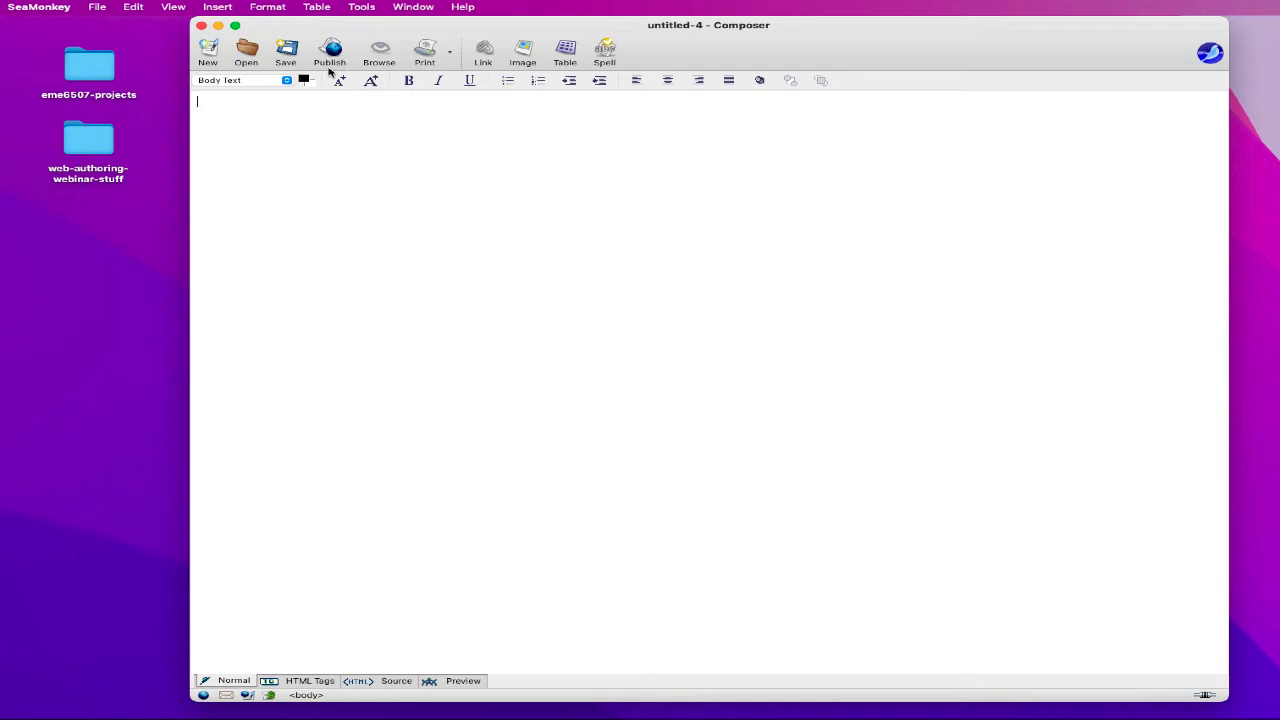
# - Browse the Tools, Format, Insert and Window menus without choosing anything
pyautogui.click(360, 6)
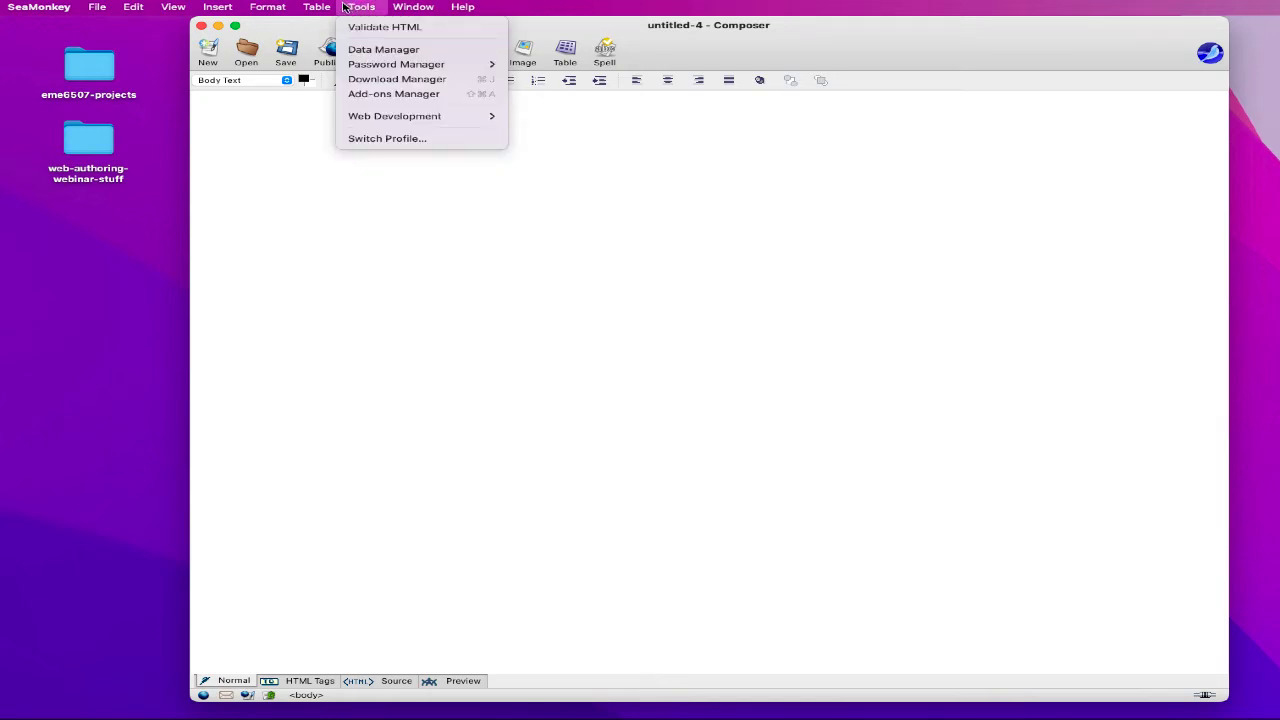
pyautogui.moveTo(332, 7)
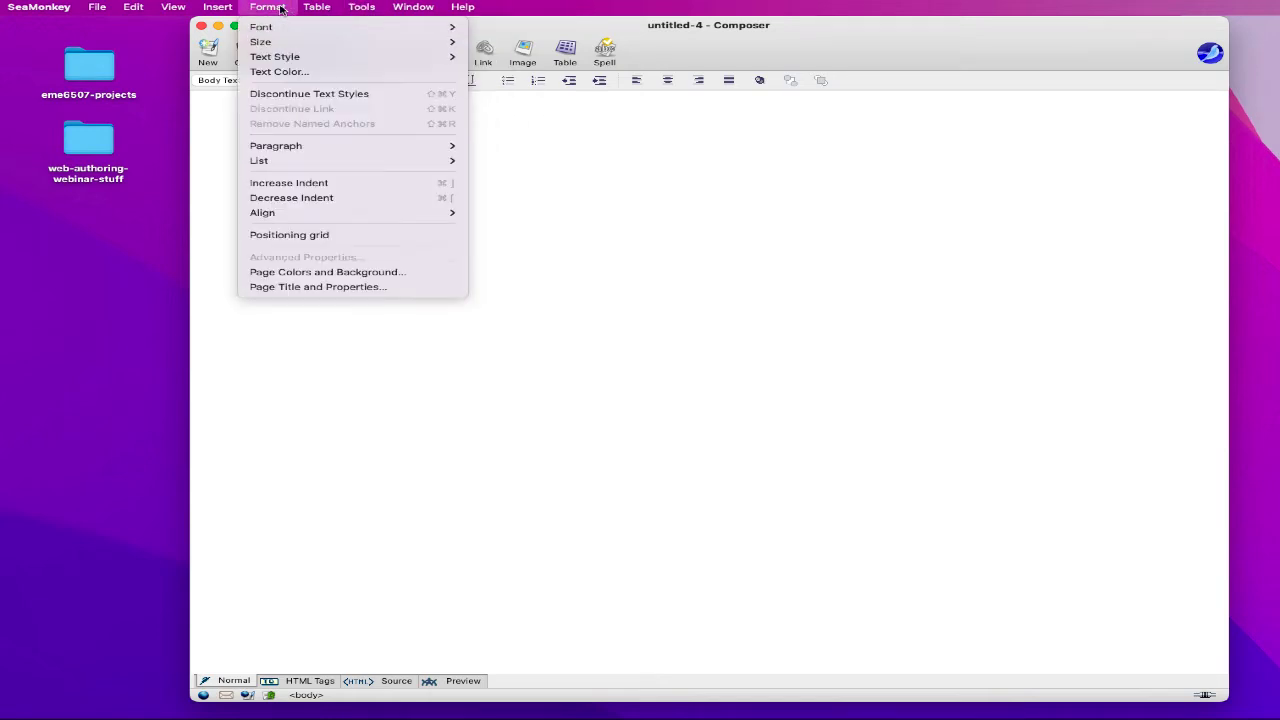
pyautogui.moveTo(229, 9)
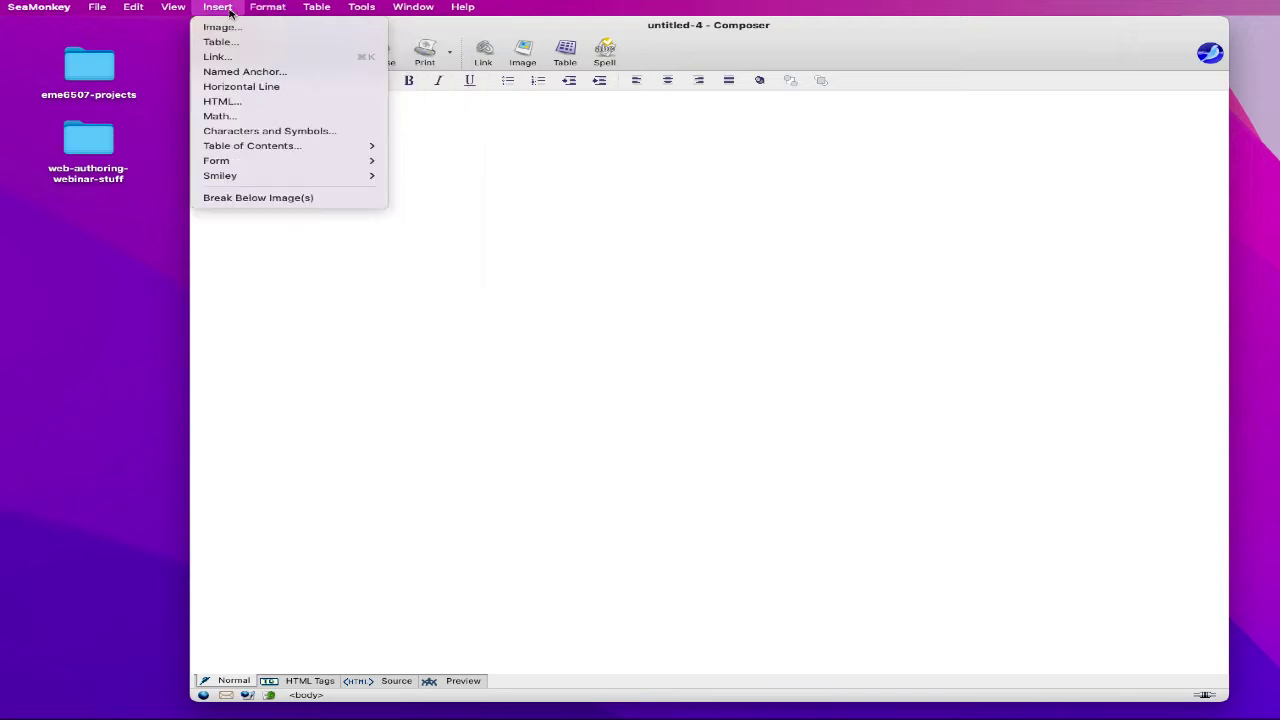
pyautogui.moveTo(427, 8)
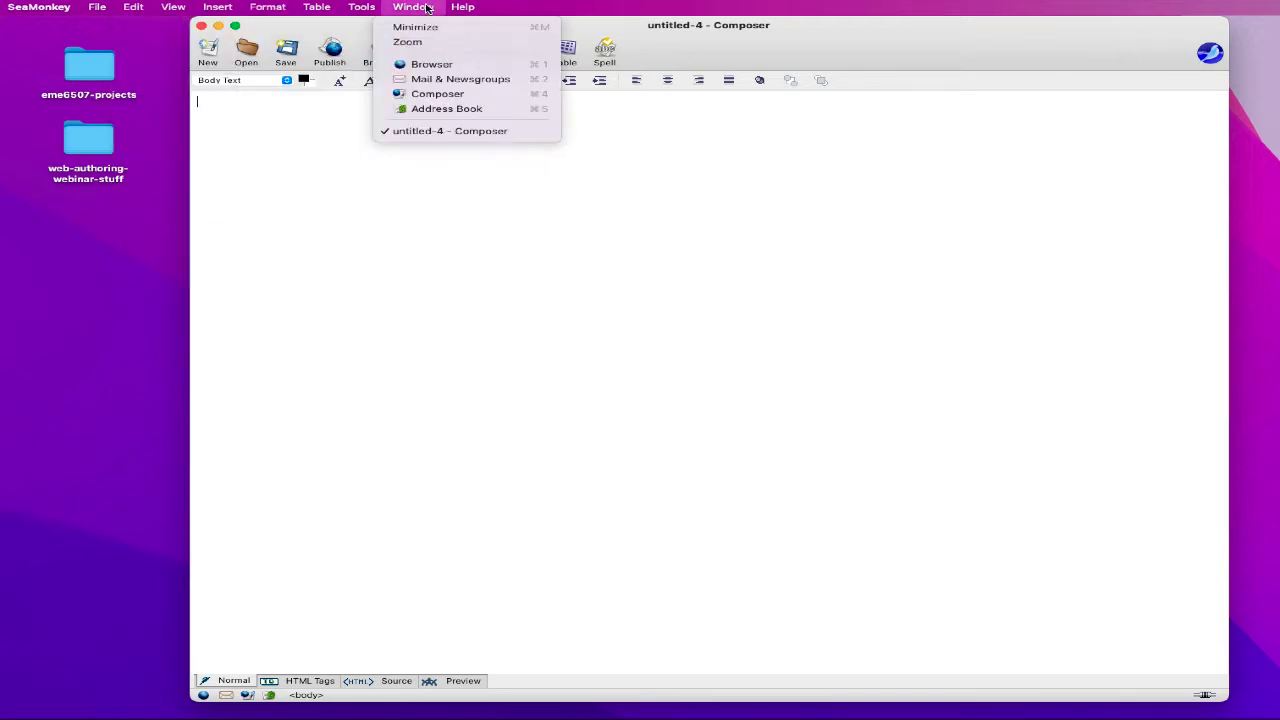
pyautogui.click(466, 206)
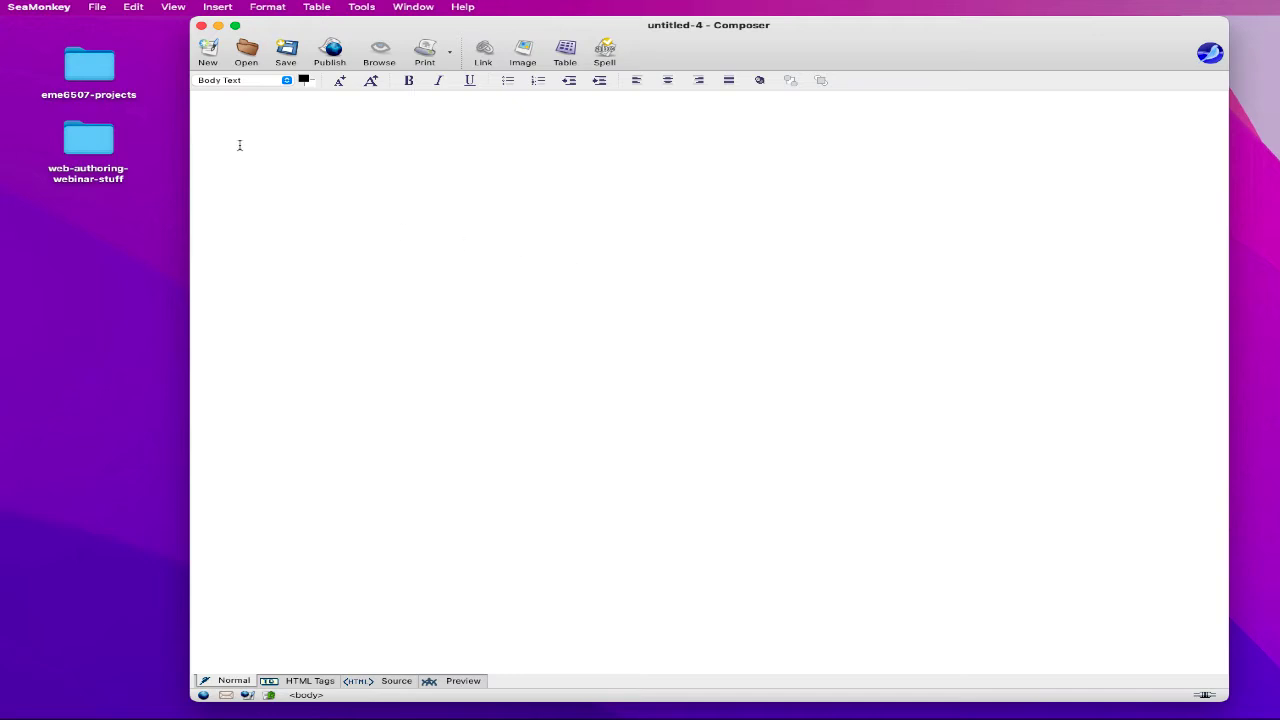
# - Remove the old bizchrome folder from eme6507-projects
pyautogui.doubleClick(84, 74)
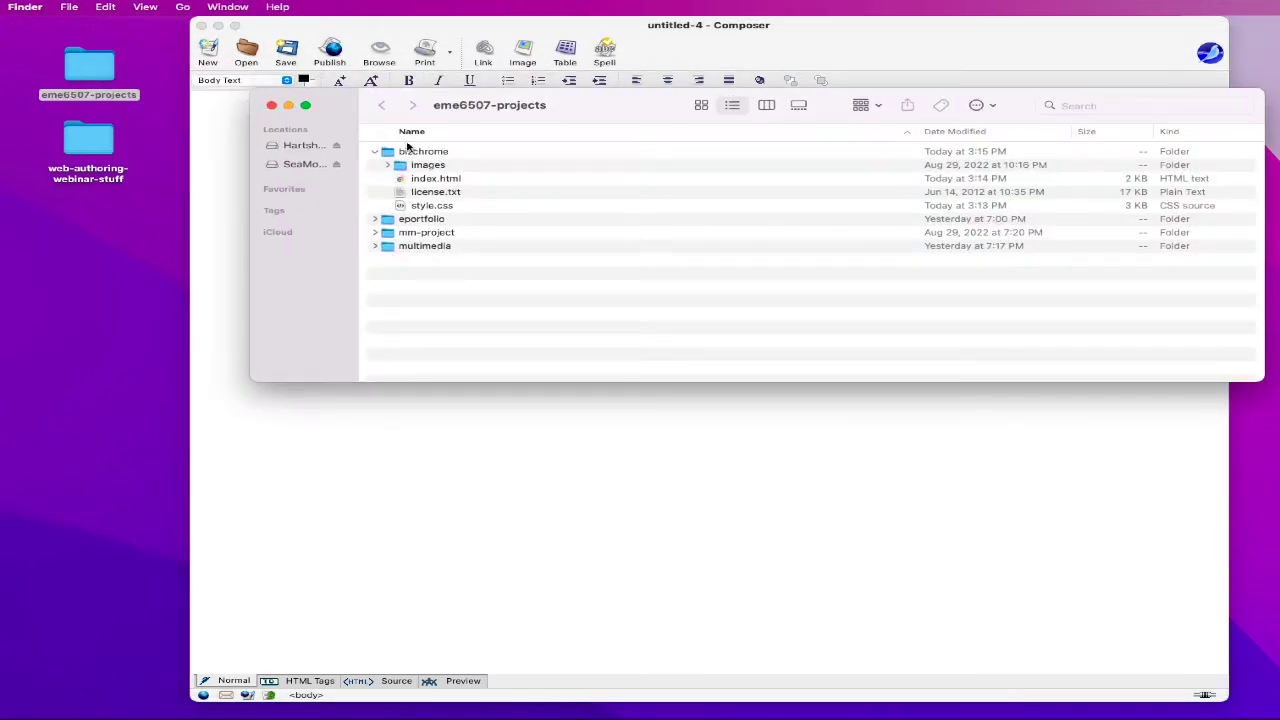
pyautogui.click(375, 152)
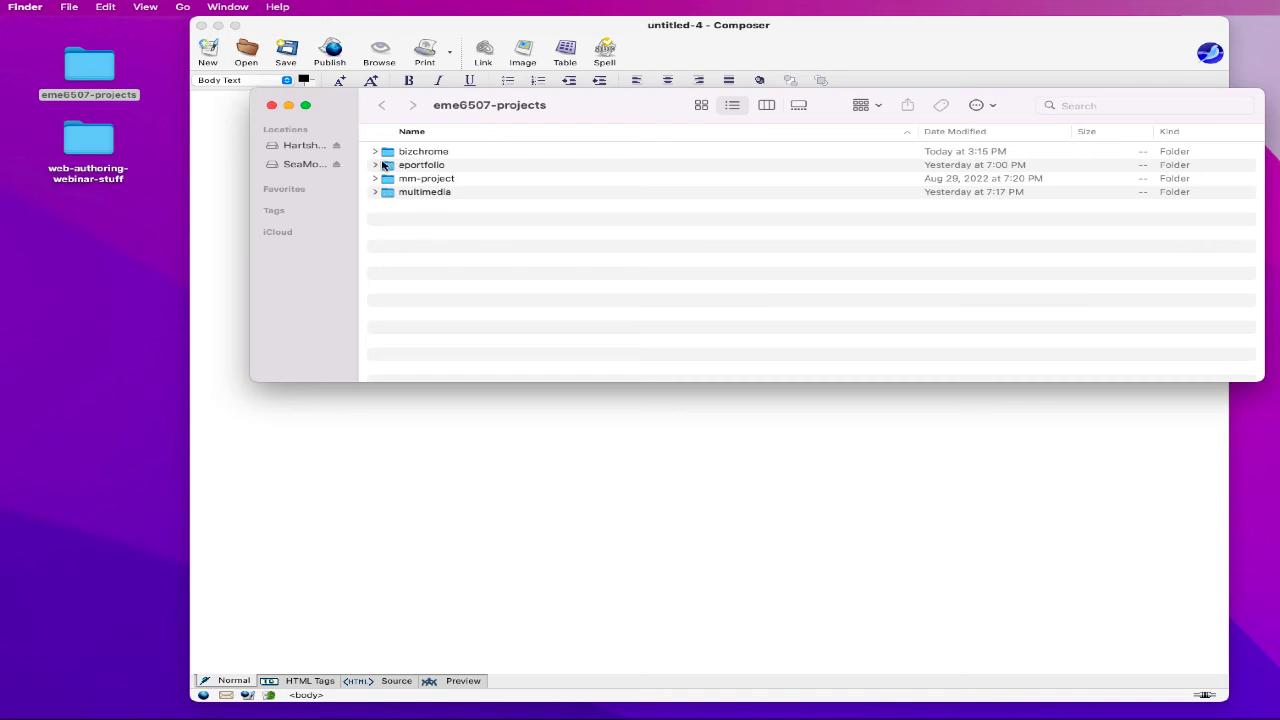
pyautogui.moveTo(388, 153); pyautogui.dragTo(1279, 700)
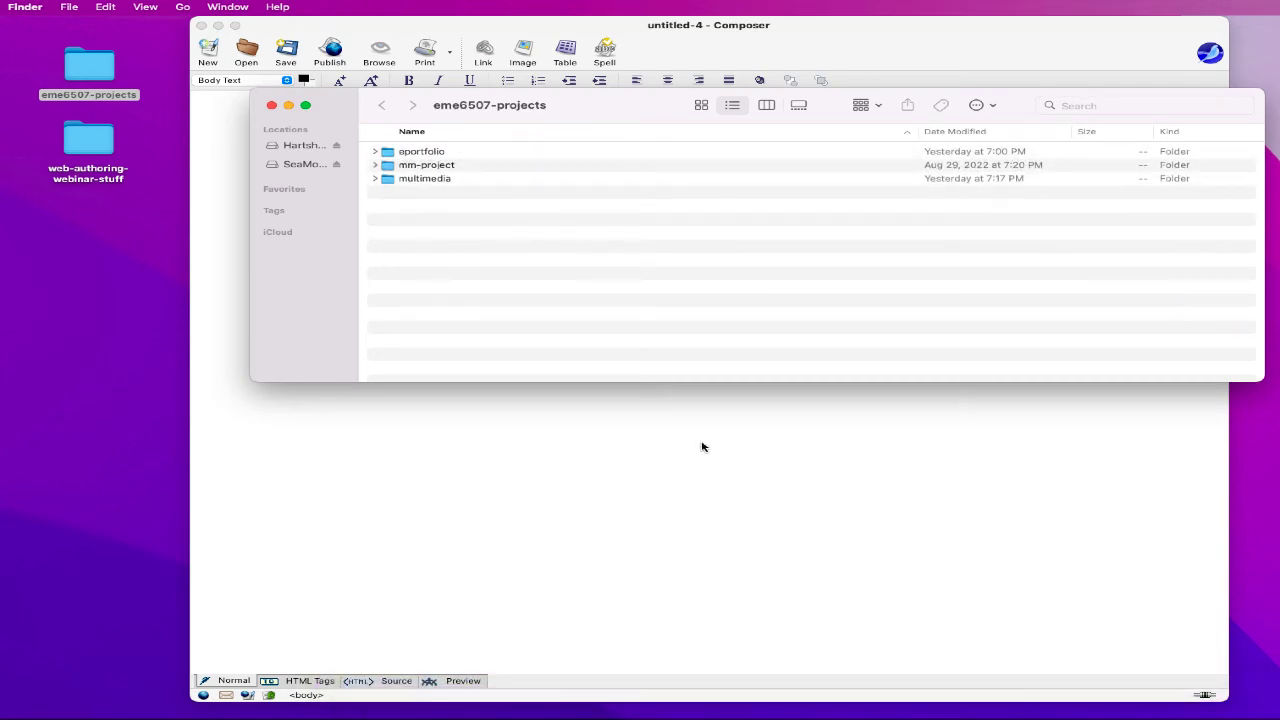
# - Copy the bizchrome template from web-authoring-webinar-stuff into eme6507-projects
pyautogui.doubleClick(110, 147)
pyautogui.moveTo(1226, 238); pyautogui.dragTo(396, 234)
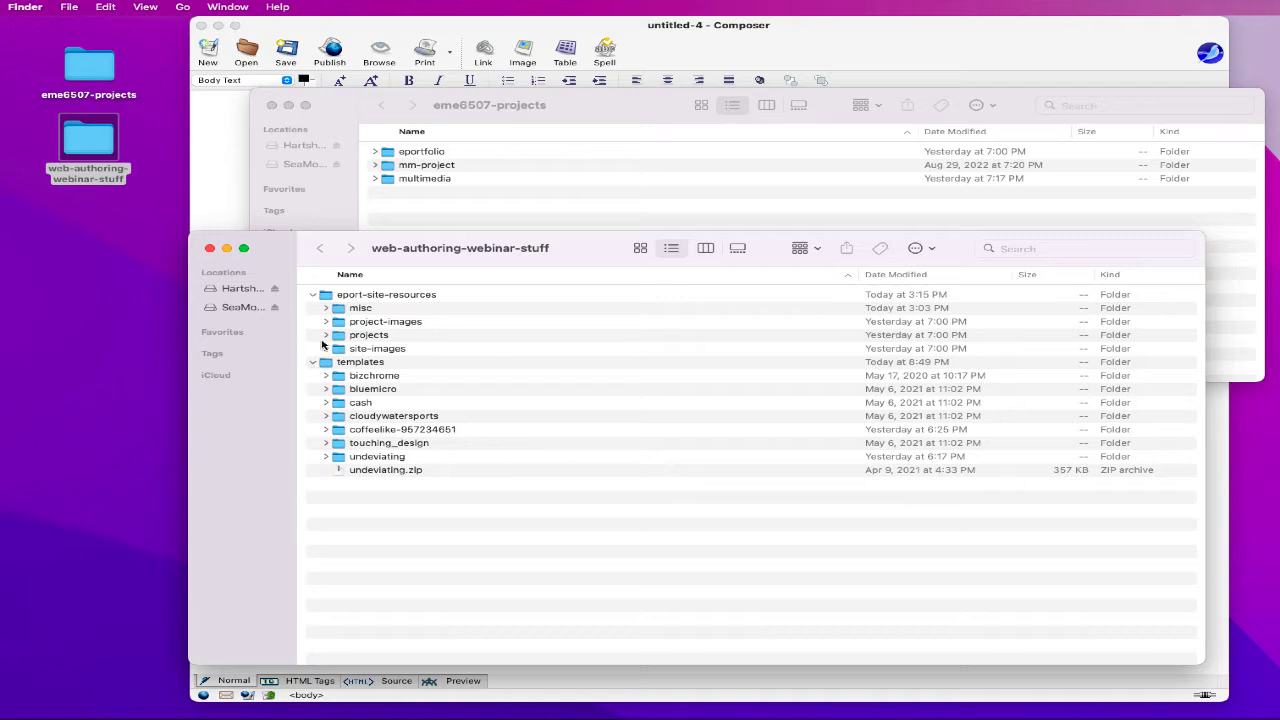
pyautogui.click(345, 377)
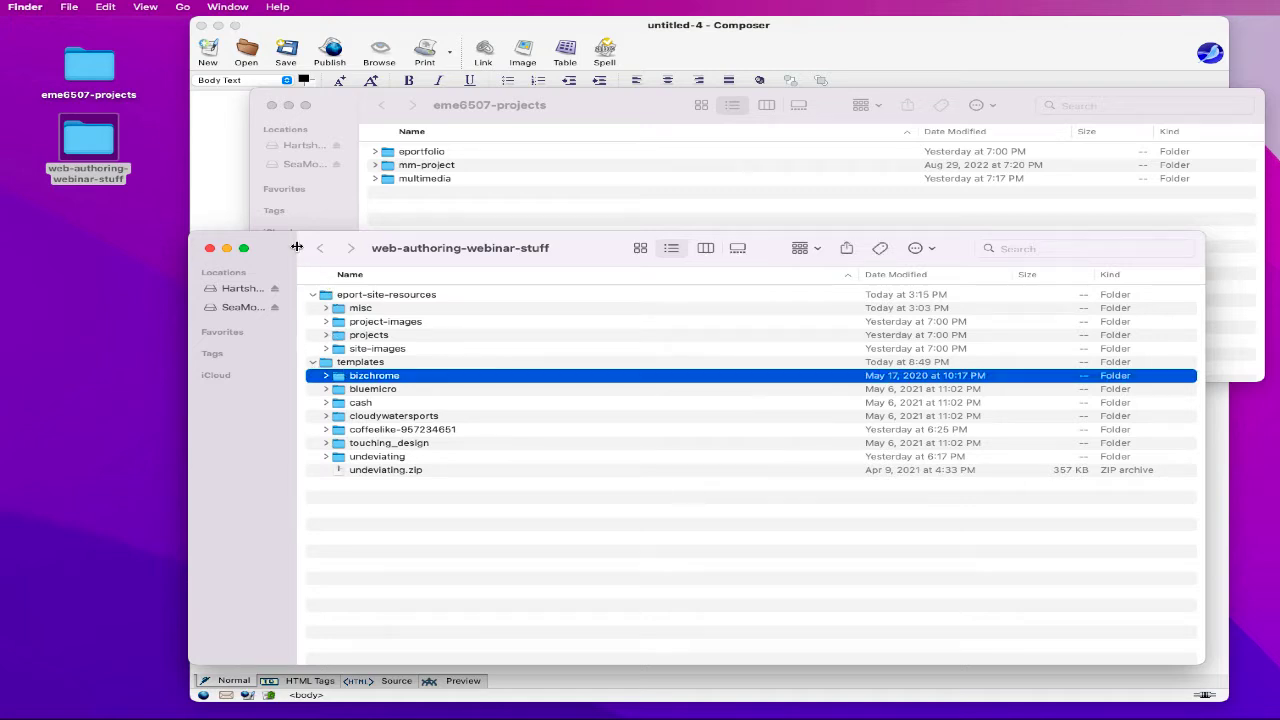
pyautogui.moveTo(282, 262); pyautogui.dragTo(280, 348)
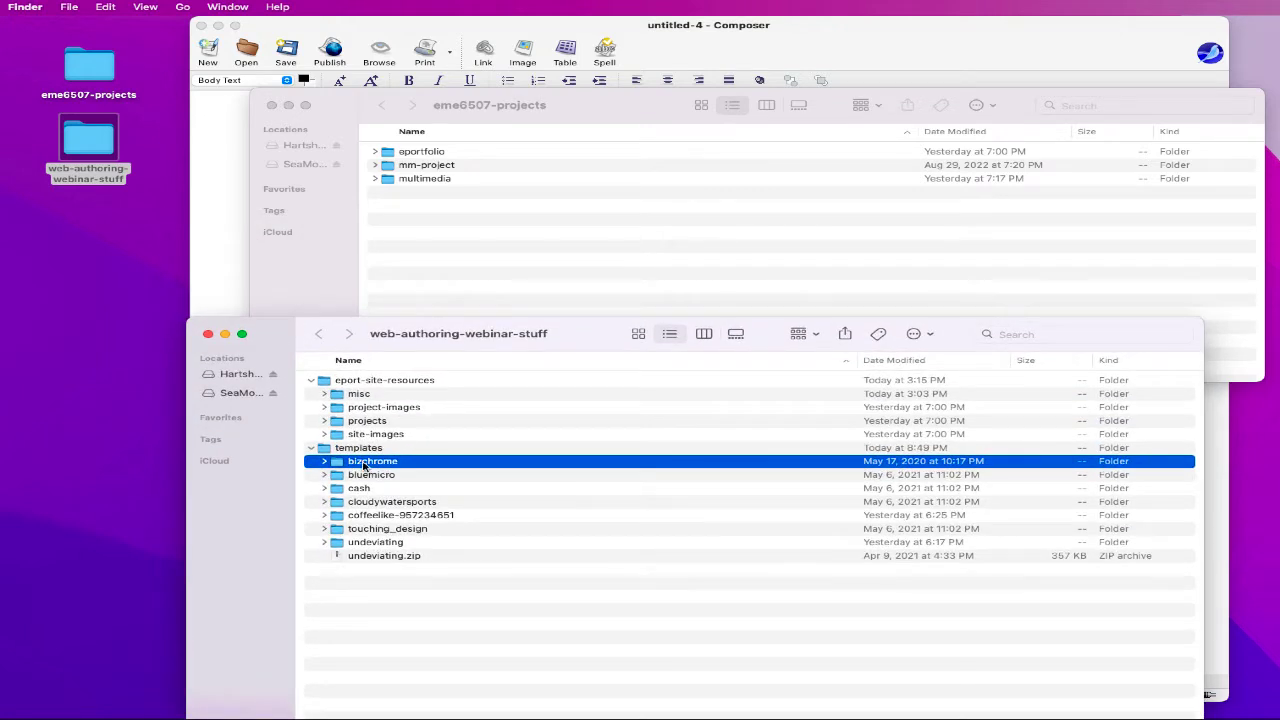
pyautogui.moveTo(365, 465); pyautogui.dragTo(480, 276)
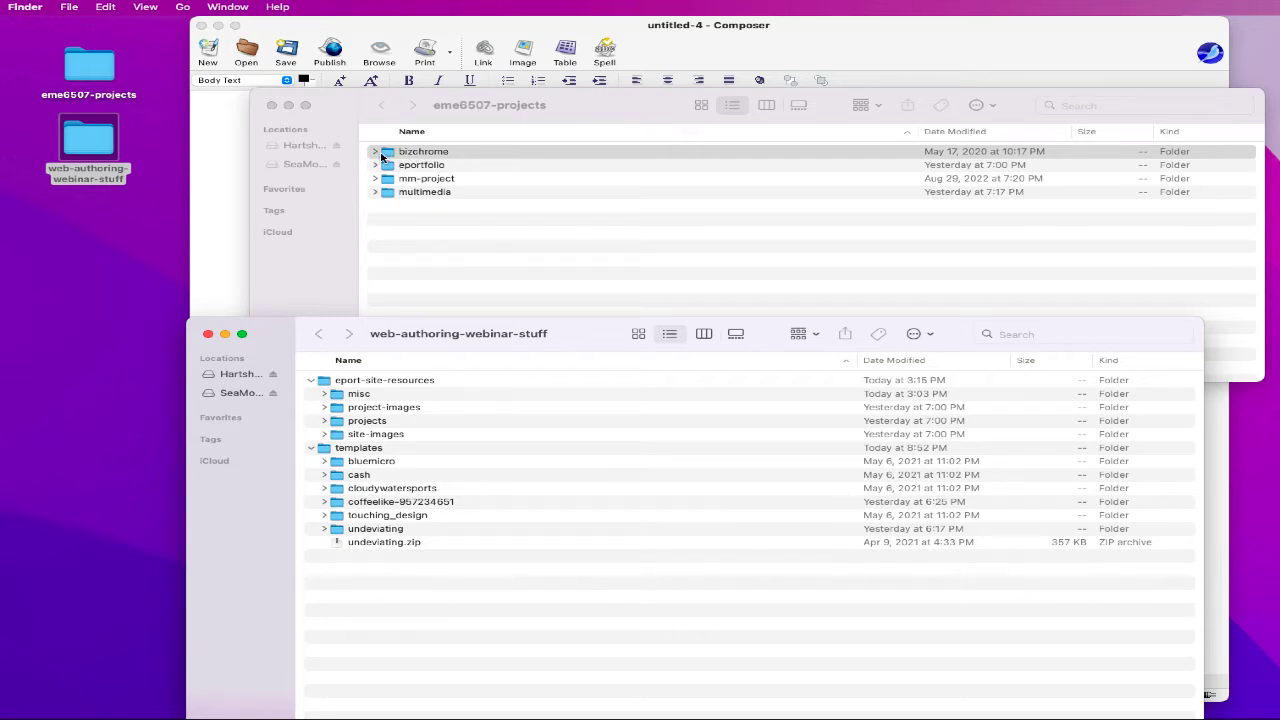
# - Select the folders from misc through site-images
pyautogui.click(350, 398)
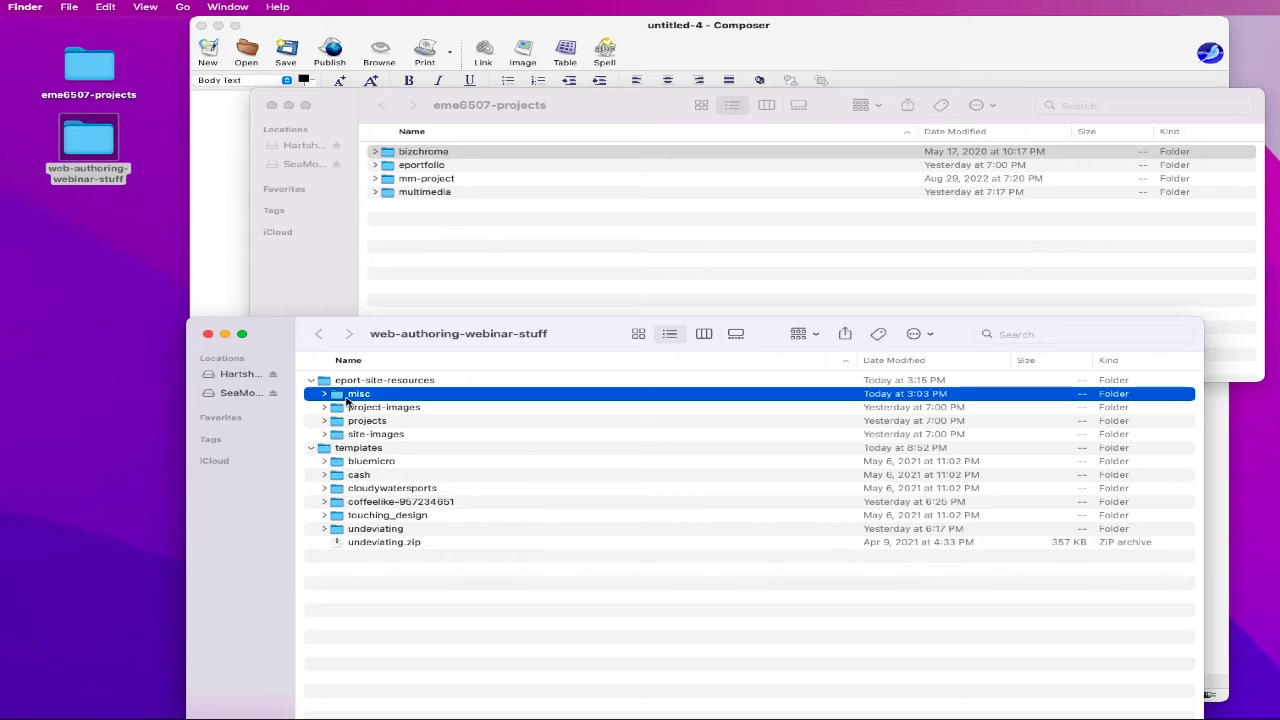
pyautogui.click(354, 411)
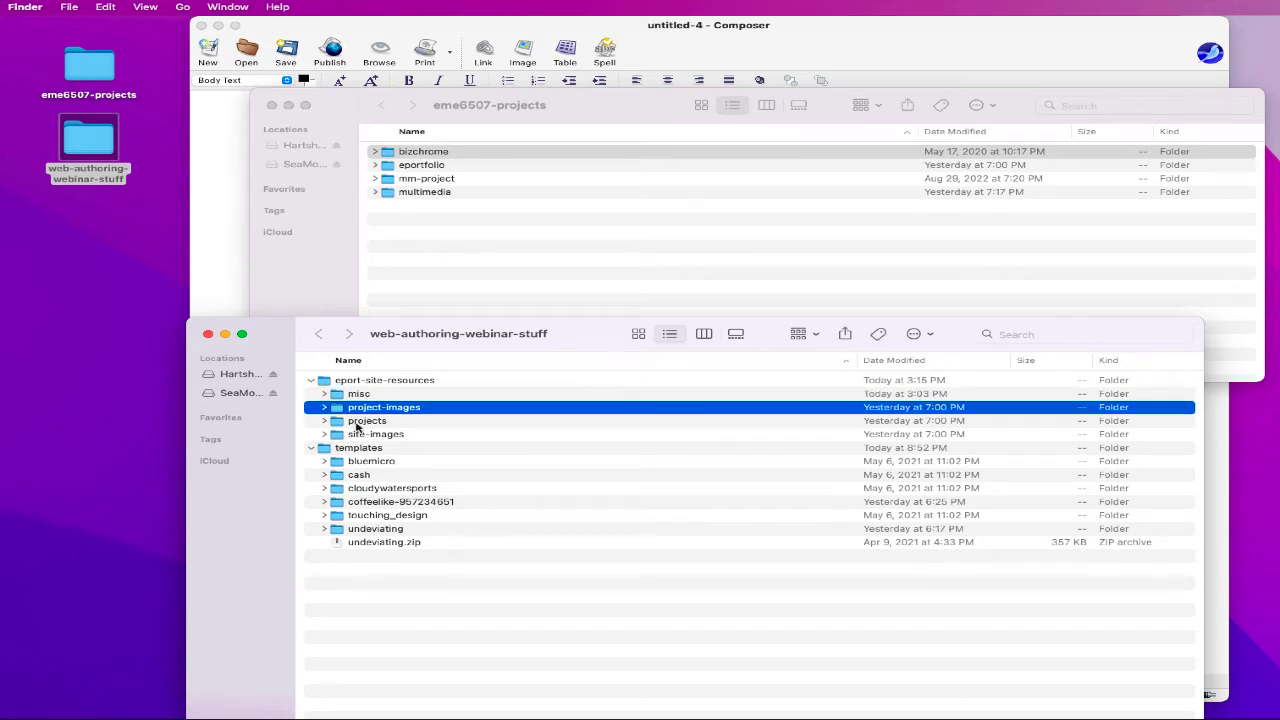
pyautogui.click(358, 396)
pyautogui.keyDown('shift'); pyautogui.click(358, 436); pyautogui.keyUp('shift')
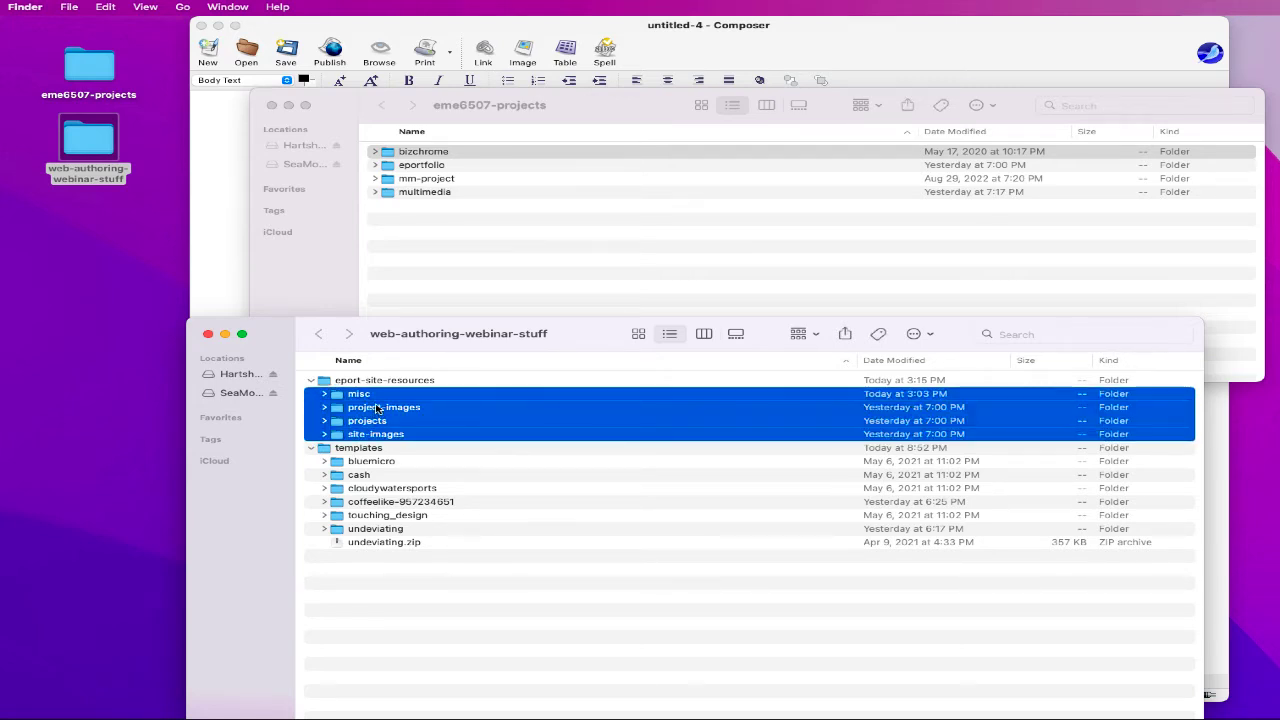
# - Rename the bizchrome folder to eport-seamonkey
pyautogui.click(420, 152)
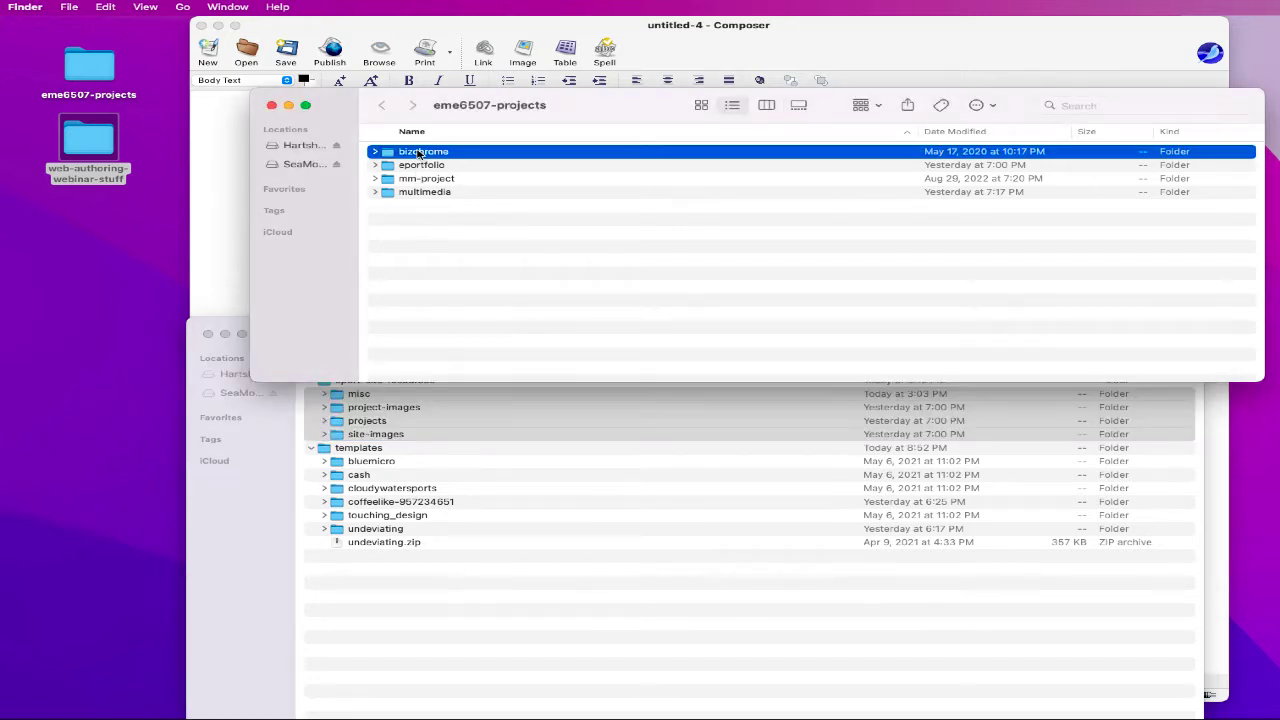
pyautogui.click(420, 152)
pyautogui.write('aport-seamonkey')
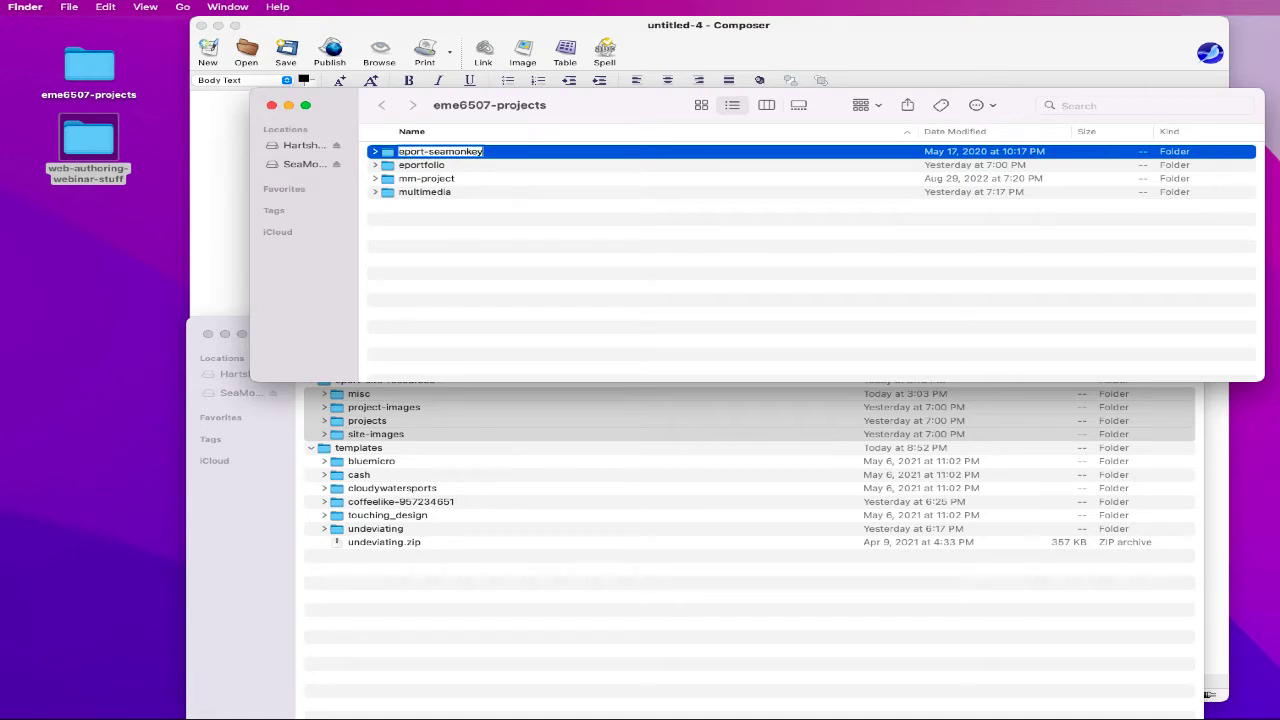
pyautogui.press('Return')
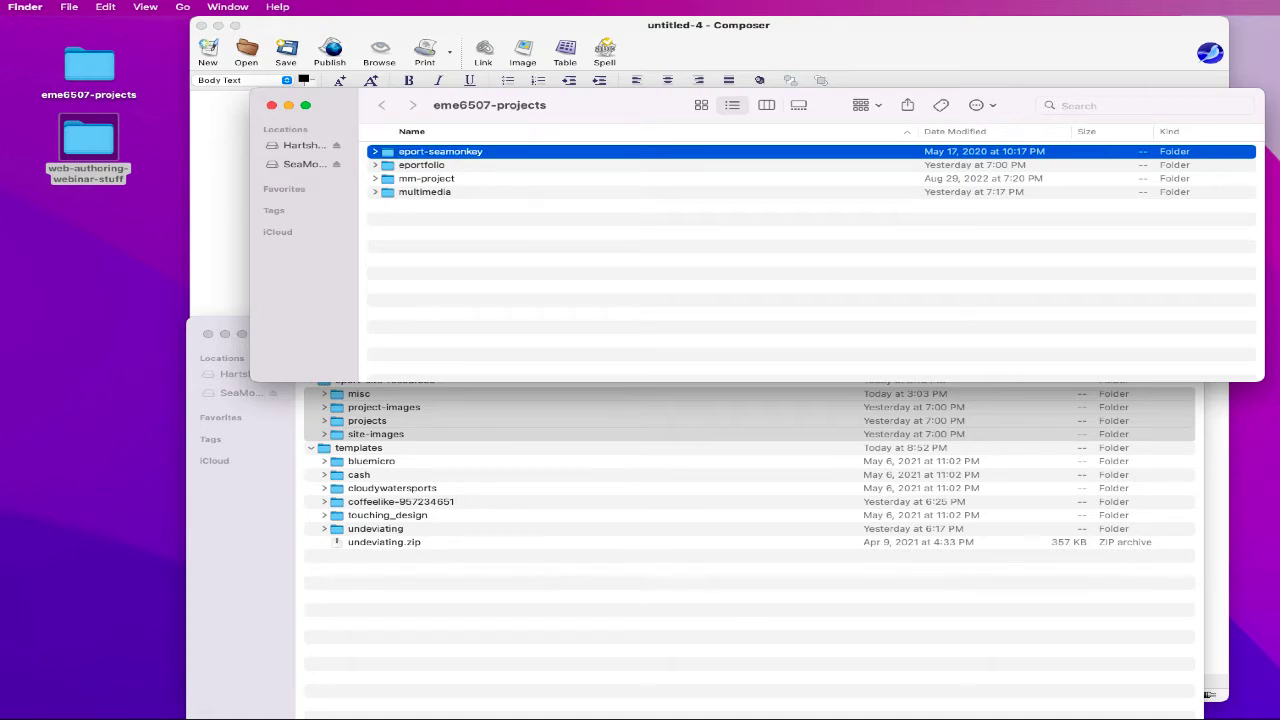
# - Move misc, project-images, projects and site-images into eport-seamonkey and expand it
pyautogui.click(404, 170)
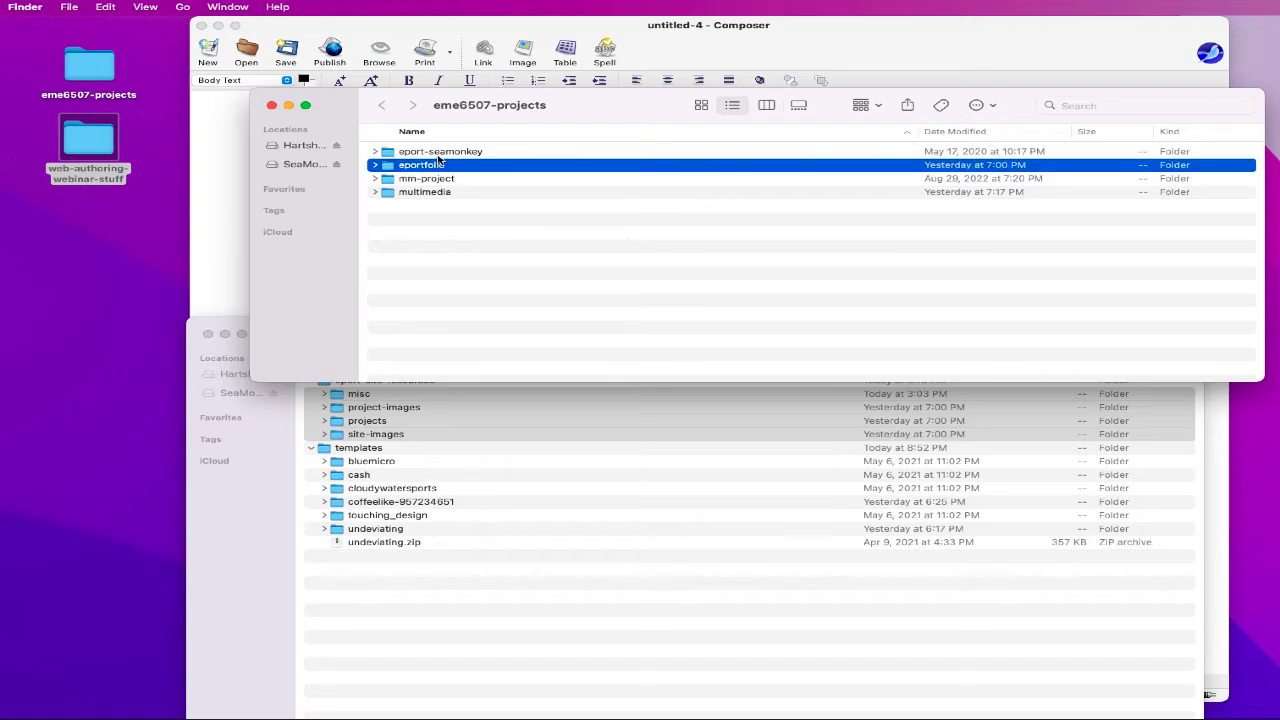
pyautogui.click(440, 156)
pyautogui.moveTo(358, 396); pyautogui.dragTo(438, 157)
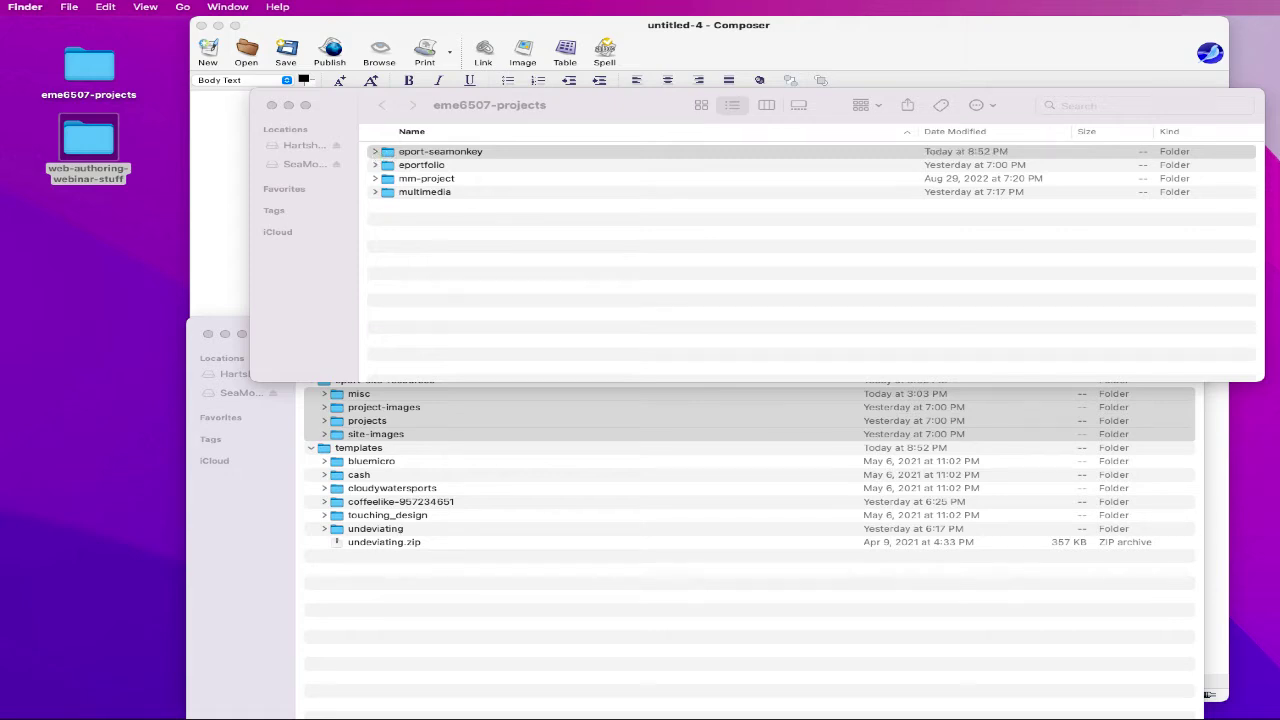
pyautogui.click(375, 151)
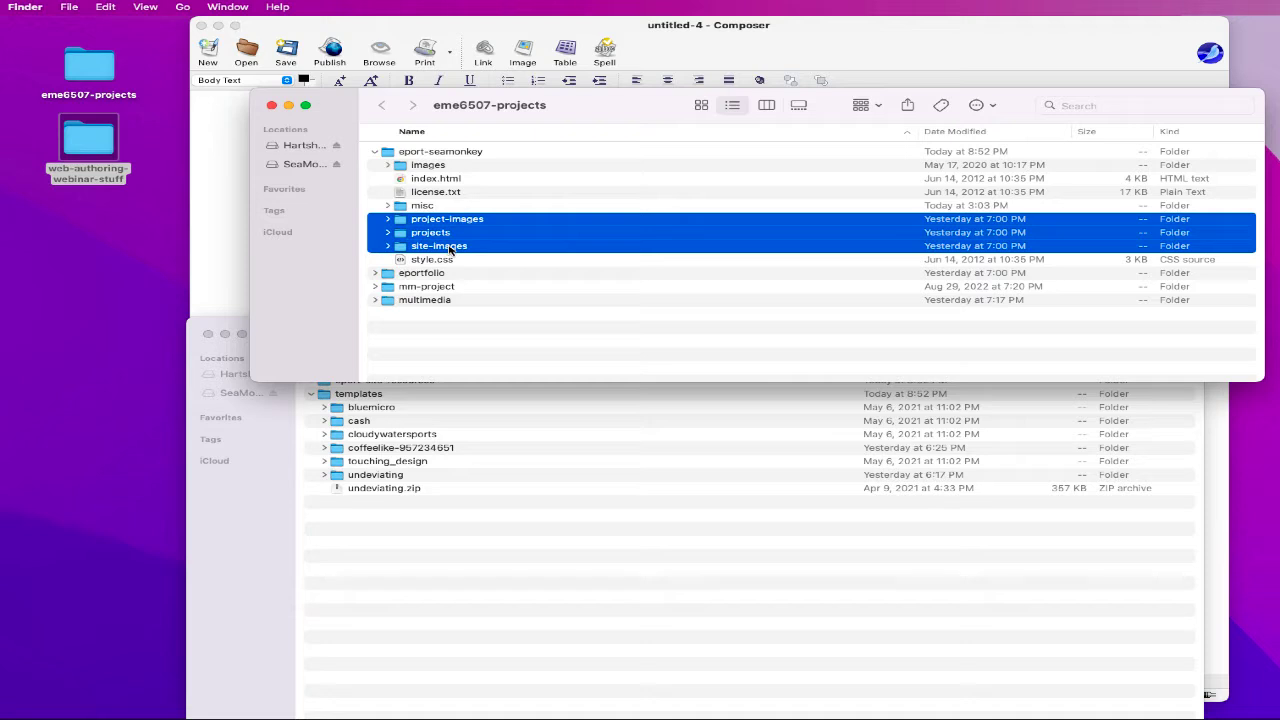
# - Expand and collapse project-images in eport-seamonkey, then select style.css
pyautogui.click(450, 250)
pyautogui.click(436, 224)
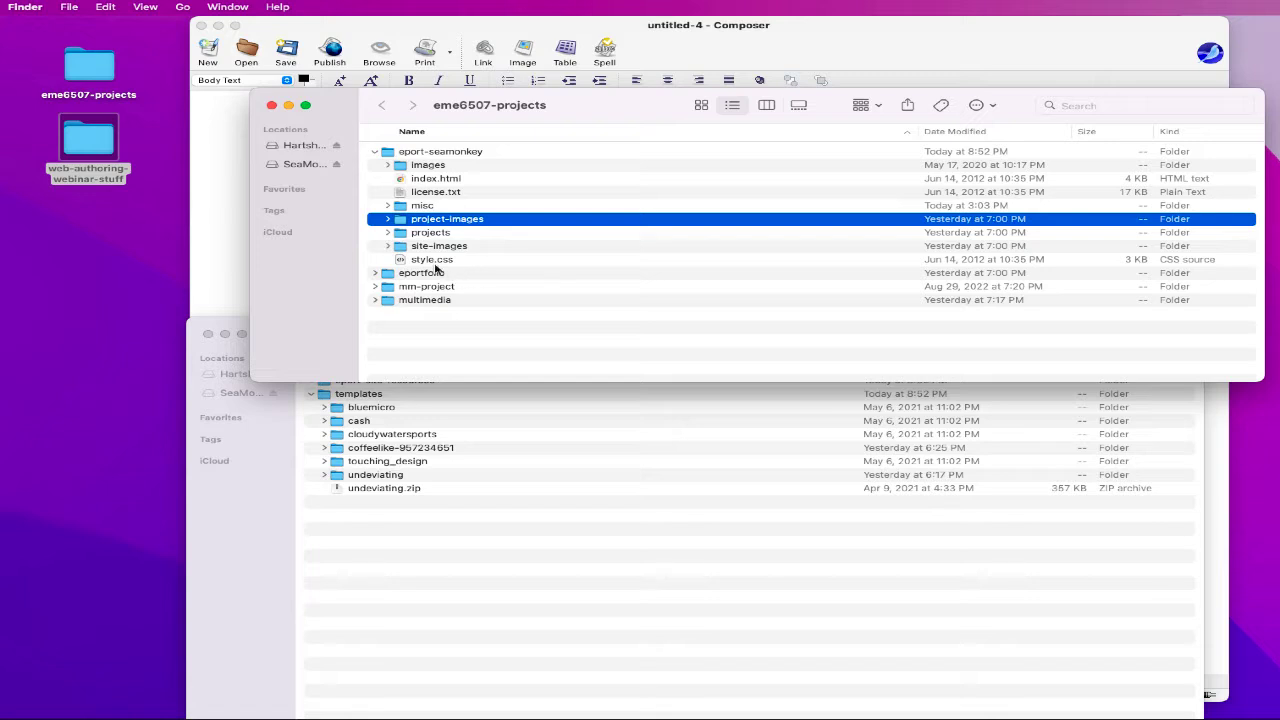
pyautogui.click(387, 218)
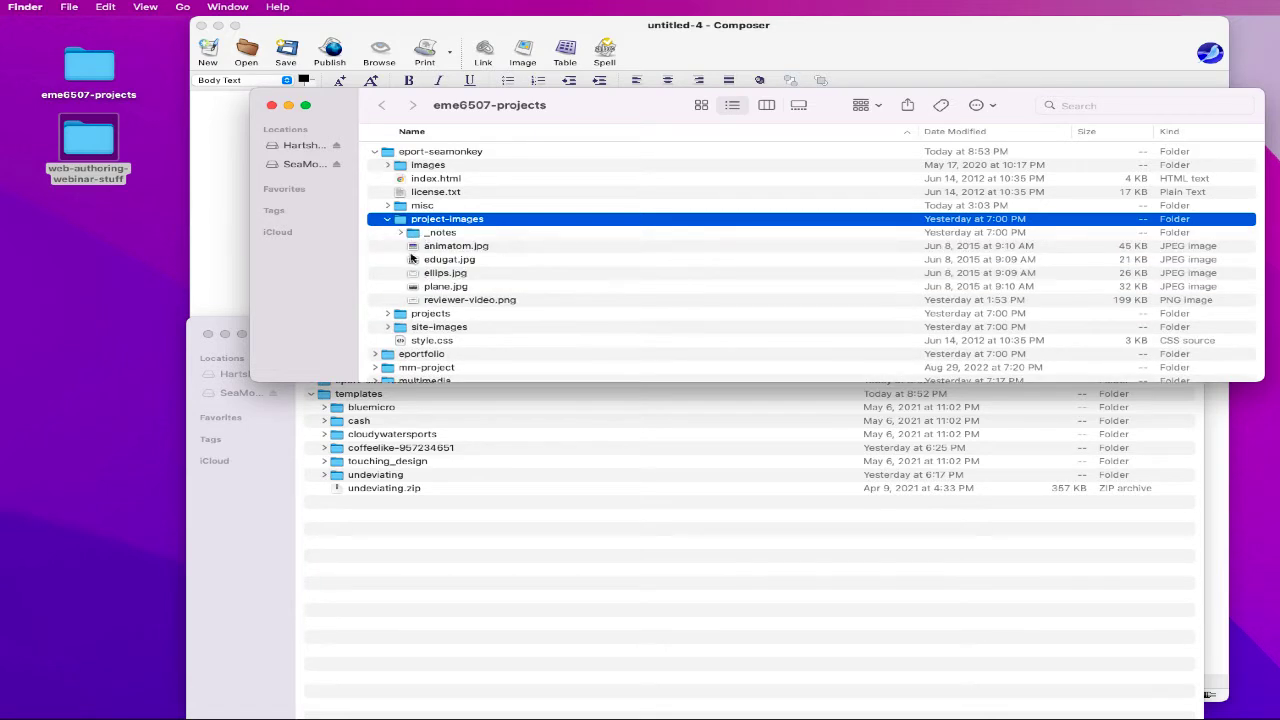
pyautogui.click(387, 219)
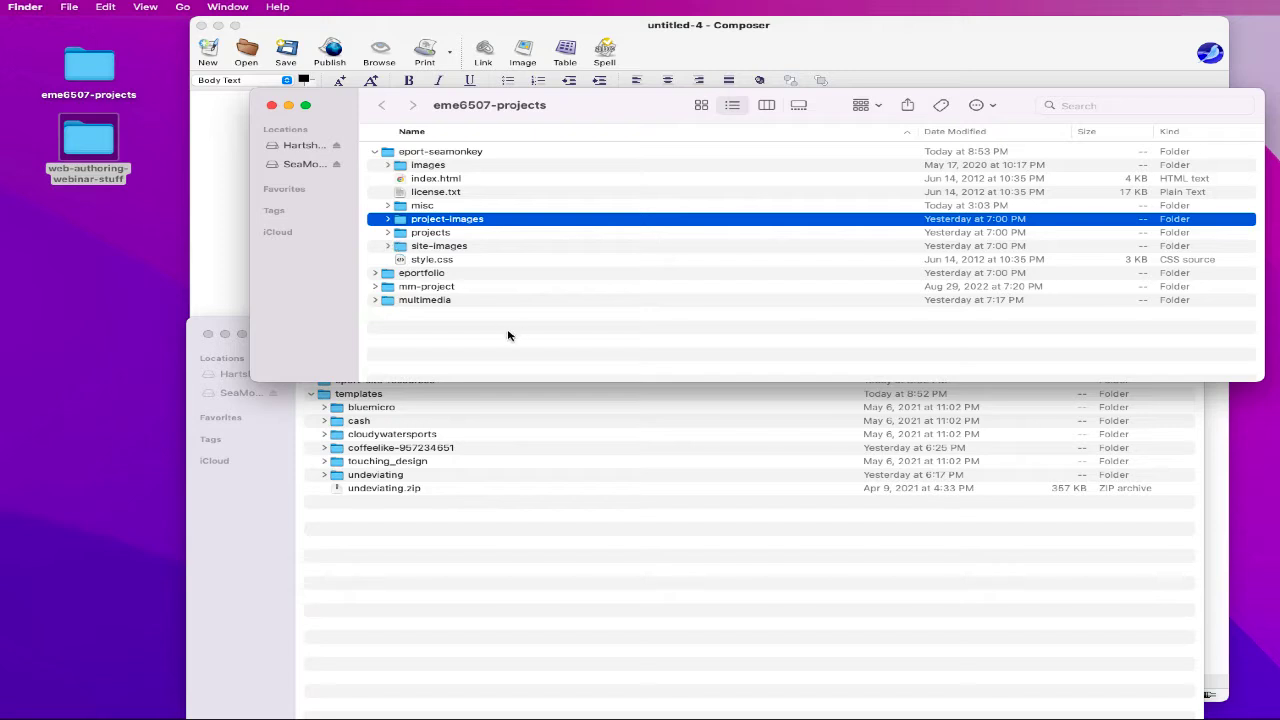
pyautogui.click(421, 192)
pyautogui.click(443, 261)
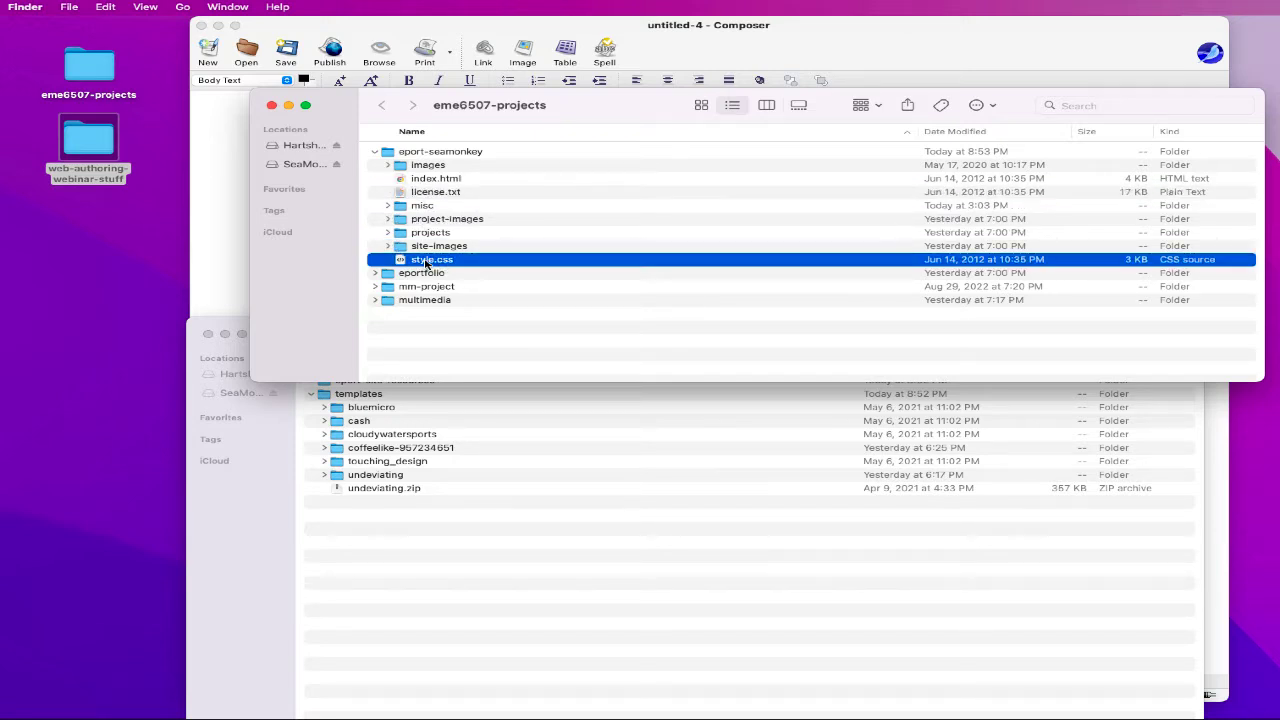
pyautogui.rightClick(426, 263)
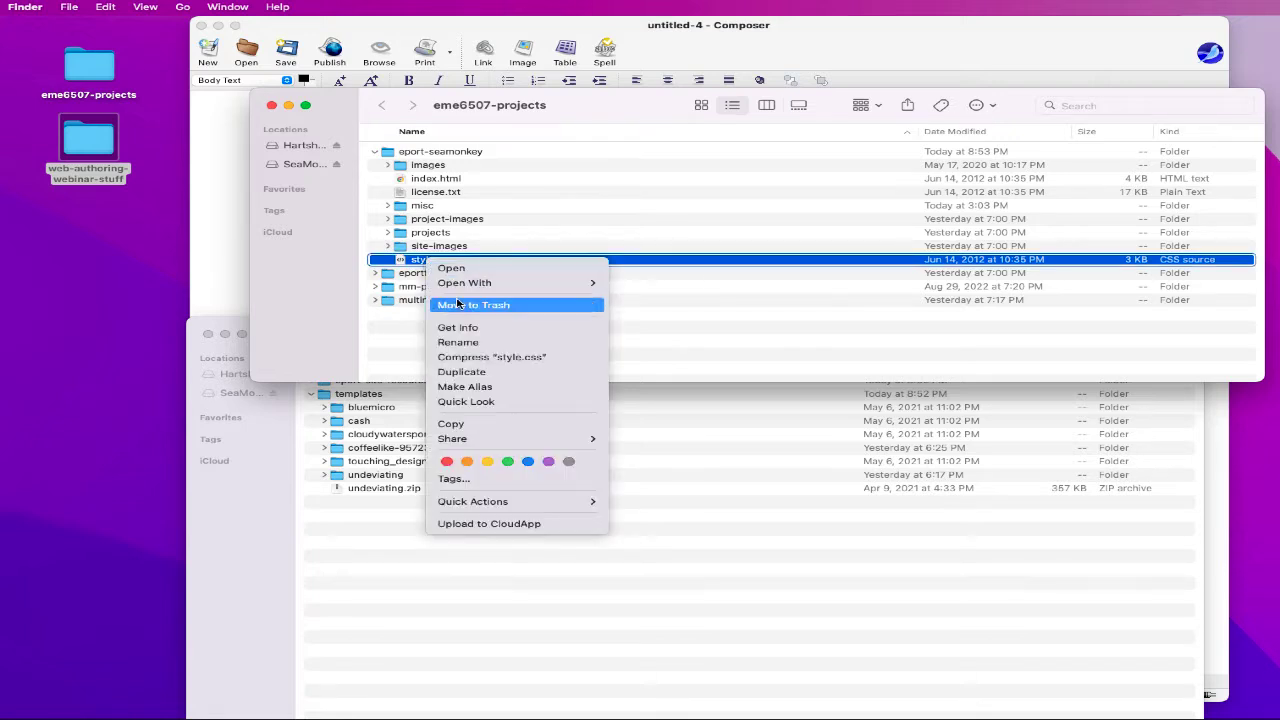
pyautogui.moveTo(540, 283)
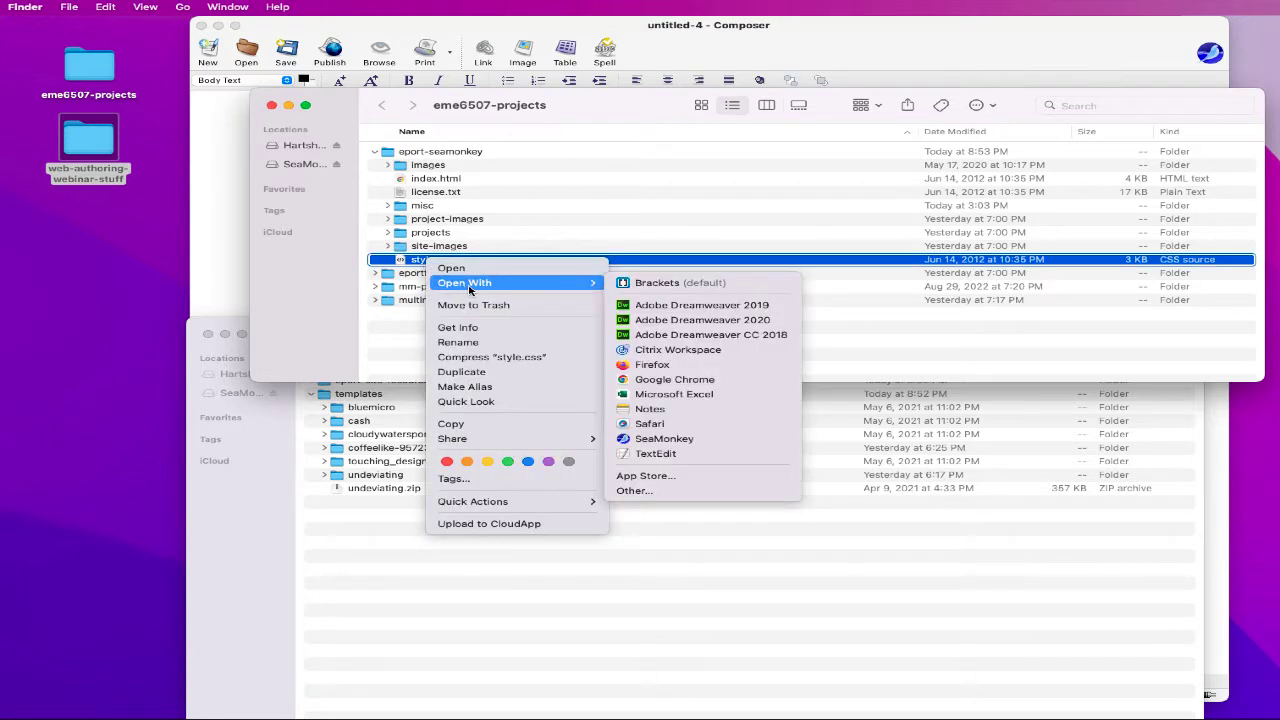
pyautogui.click(656, 454)
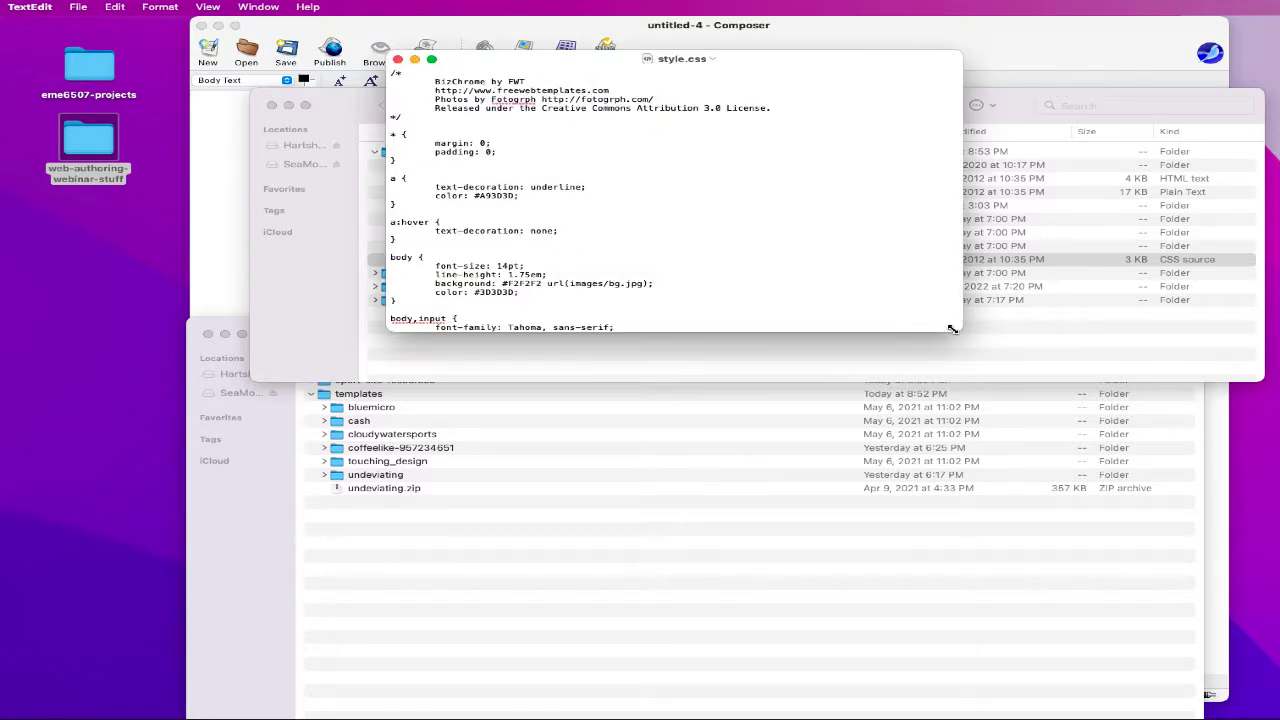
pyautogui.moveTo(960, 330); pyautogui.dragTo(1197, 593)
pyautogui.scroll(-10, 774, 446)
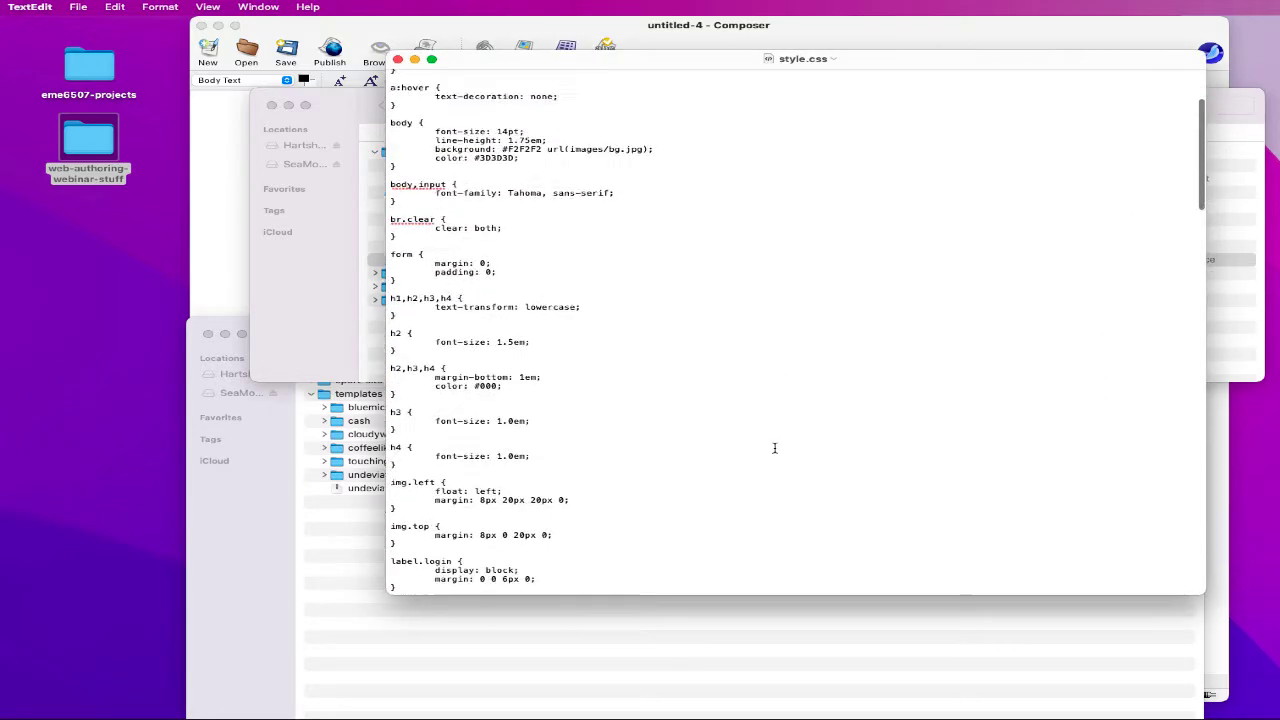
pyautogui.click(499, 242)
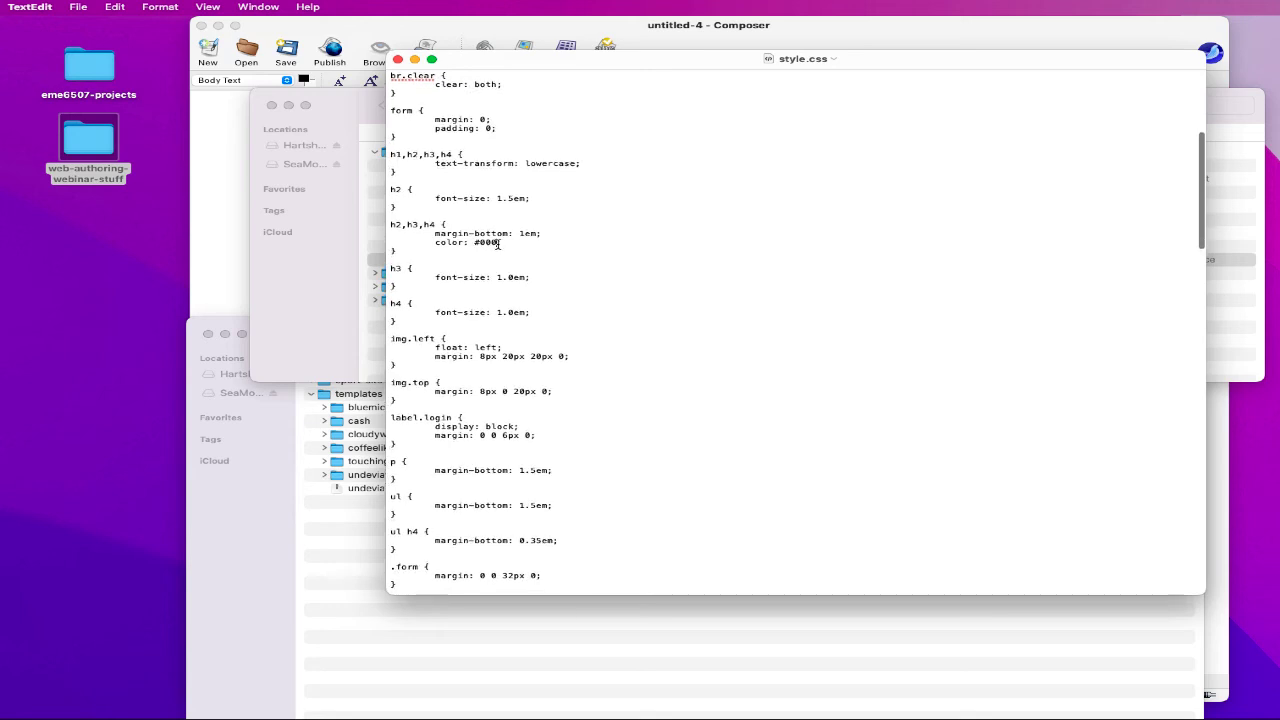
pyautogui.moveTo(443, 225); pyautogui.dragTo(543, 235)
pyautogui.scroll(-1, 523, 257)
pyautogui.click(523, 258)
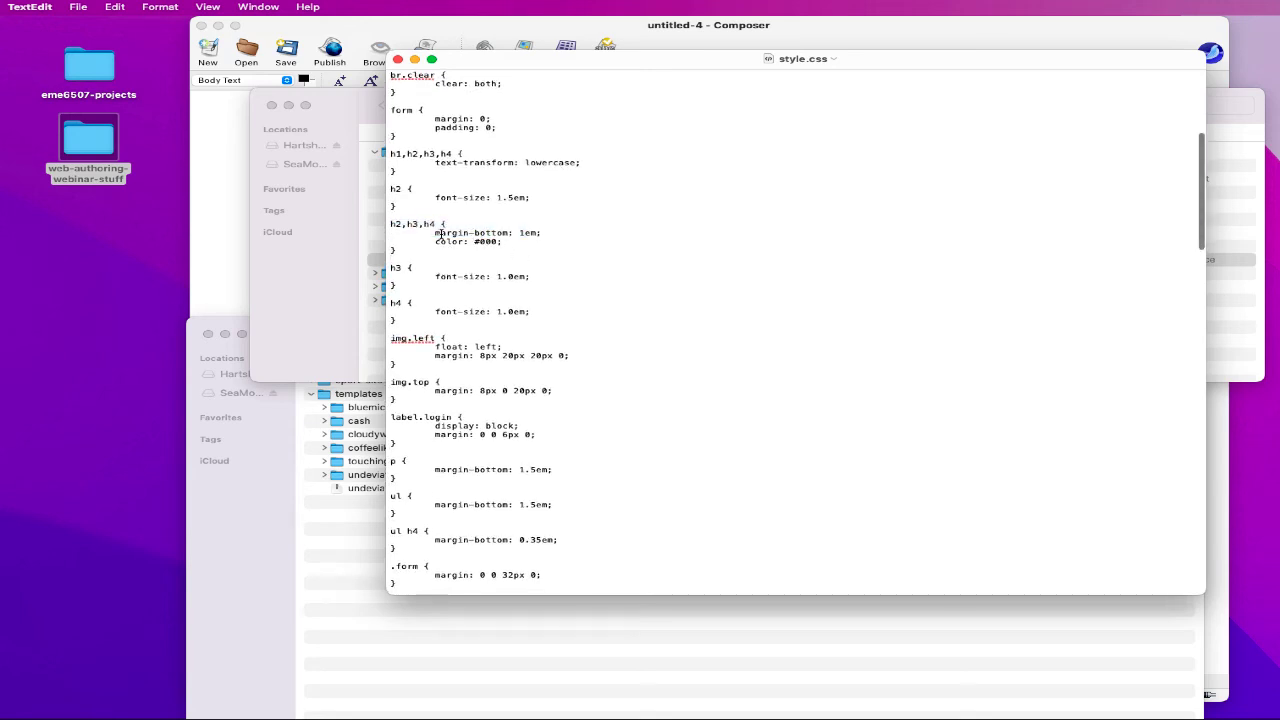
pyautogui.moveTo(437, 233); pyautogui.dragTo(524, 234)
pyautogui.click(536, 246)
pyautogui.doubleClick(487, 242)
pyautogui.scroll(-2, 517, 274)
pyautogui.scroll(-1, 517, 274)
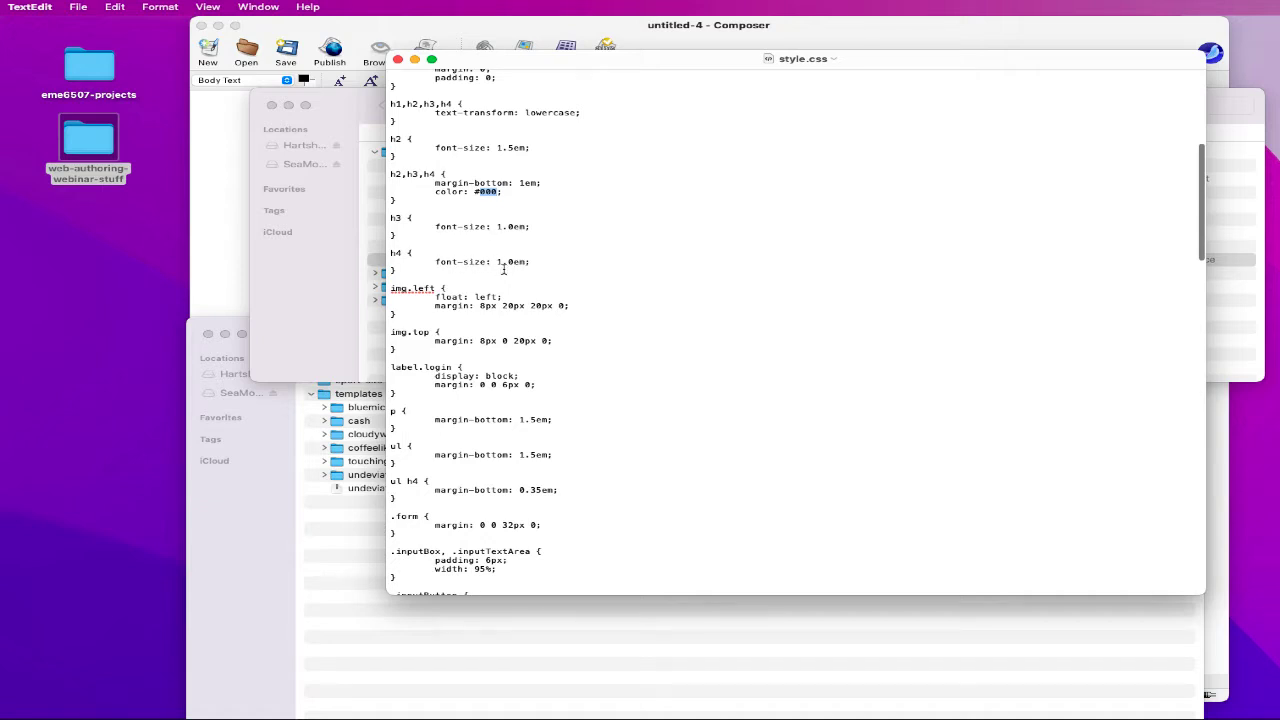
pyautogui.scroll(4, 568, 257)
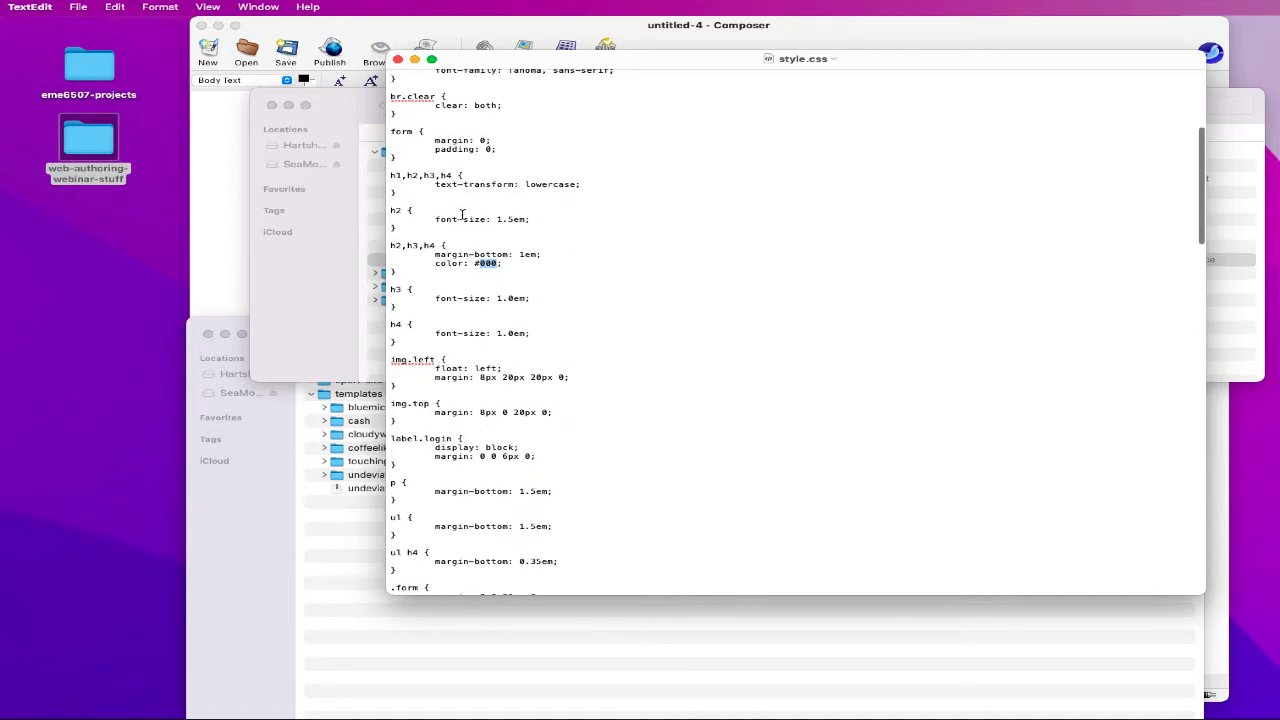
pyautogui.moveTo(497, 219); pyautogui.dragTo(528, 219)
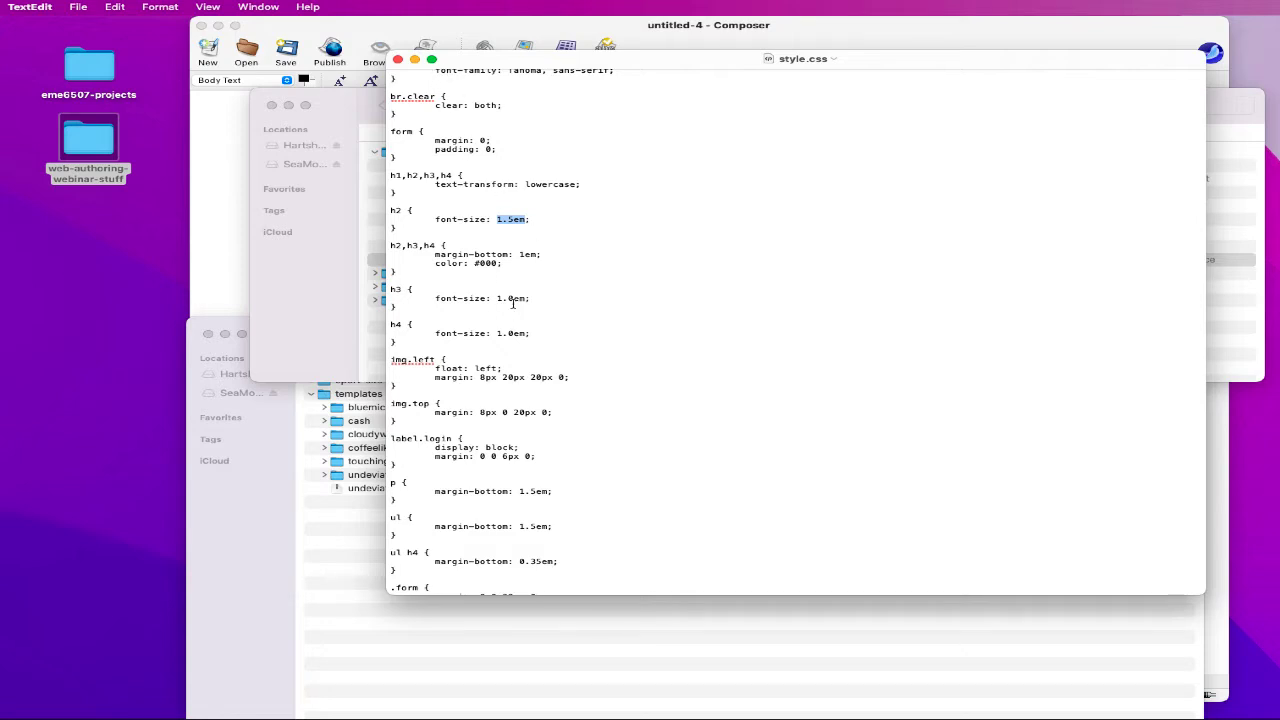
pyautogui.doubleClick(490, 264)
pyautogui.scroll(-2, 555, 288)
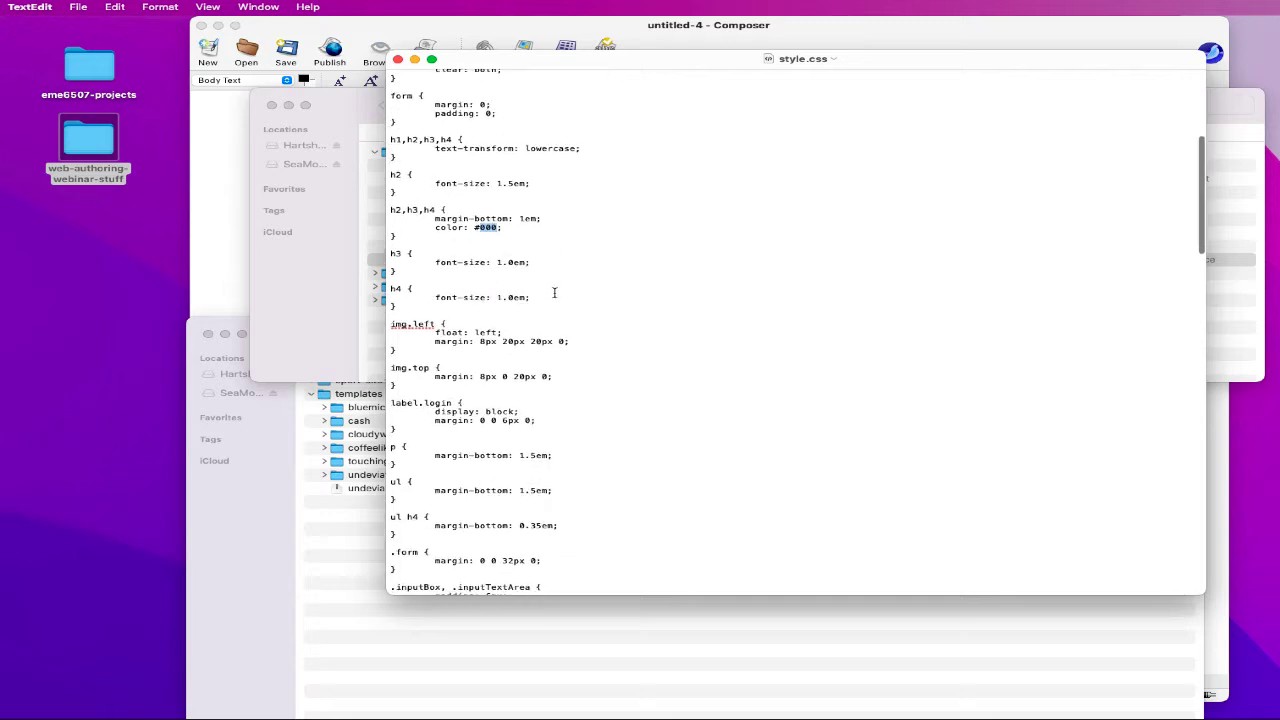
pyautogui.click(398, 59)
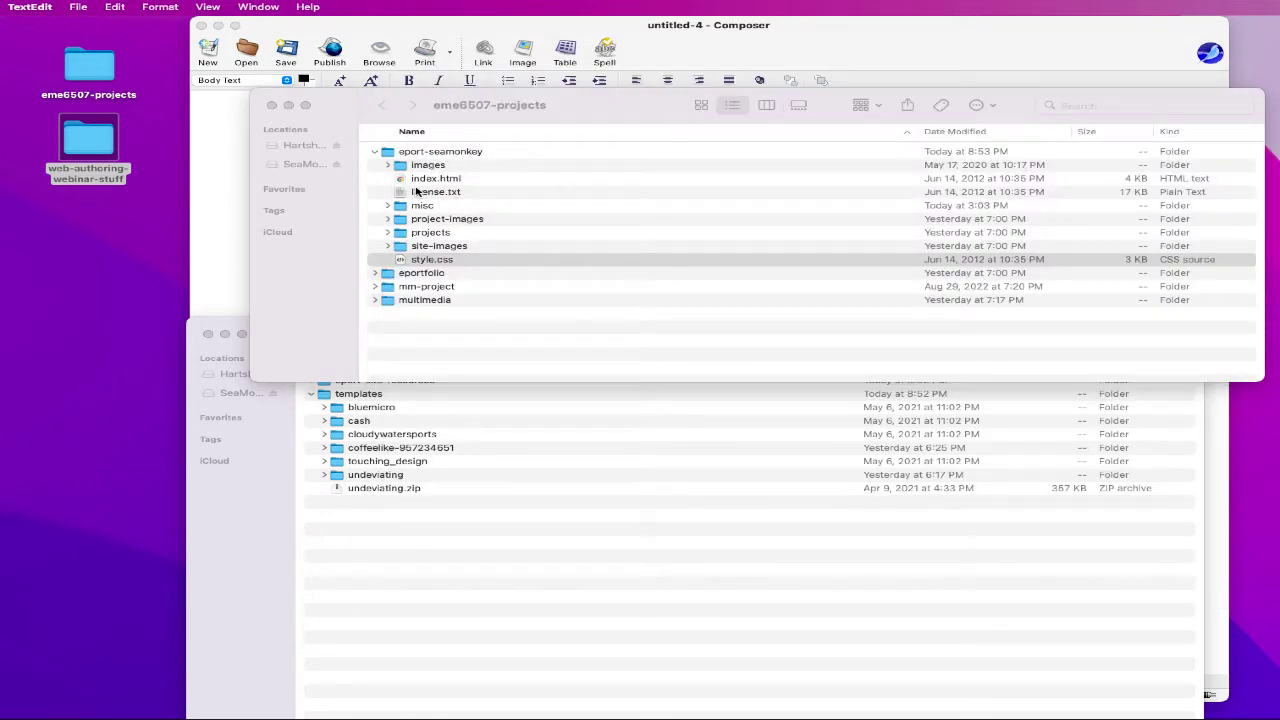
# - Collapse eport-seamonkey, close the webinar templates window, and bring the untitled-4 Composer page forward
pyautogui.click(421, 181)
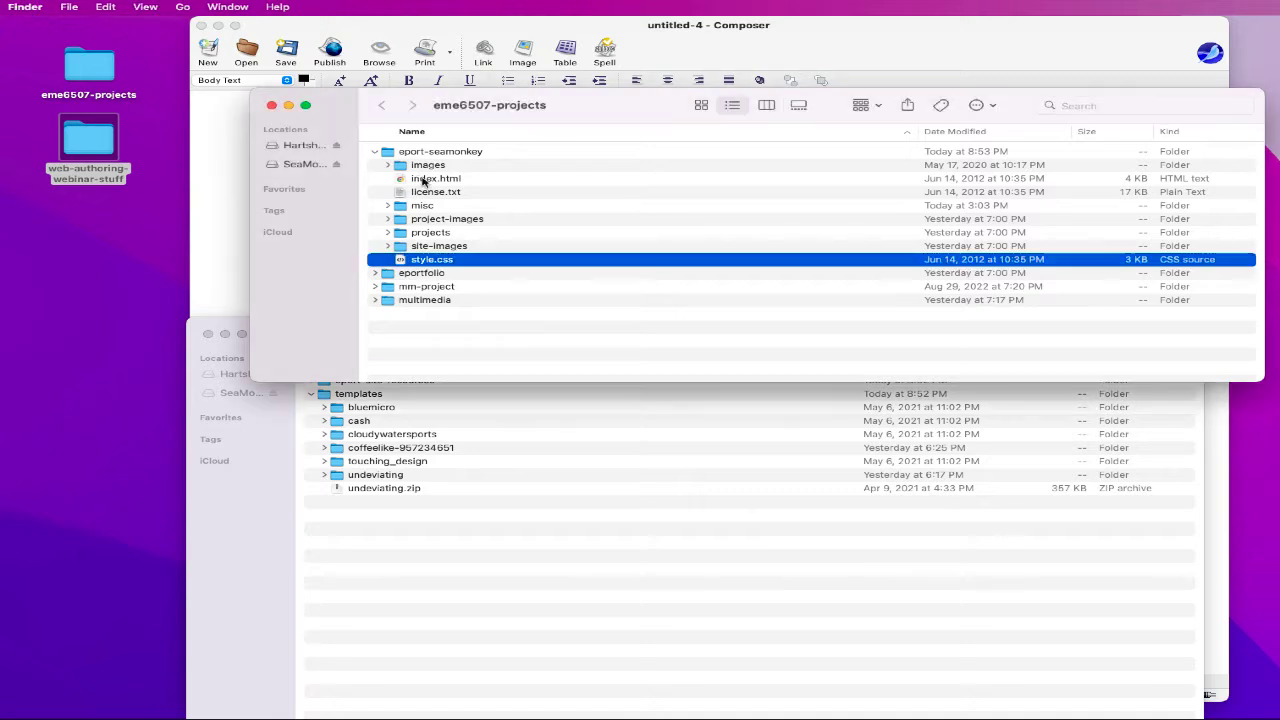
pyautogui.click(450, 180)
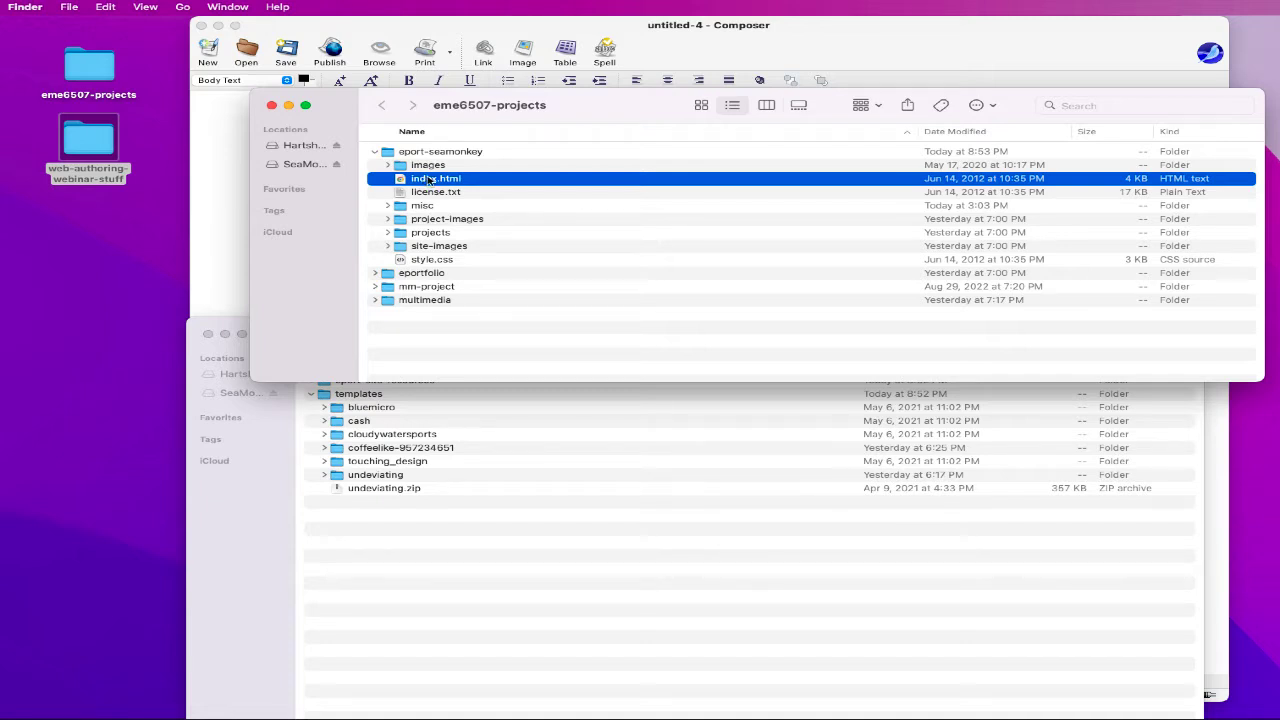
pyautogui.click(375, 152)
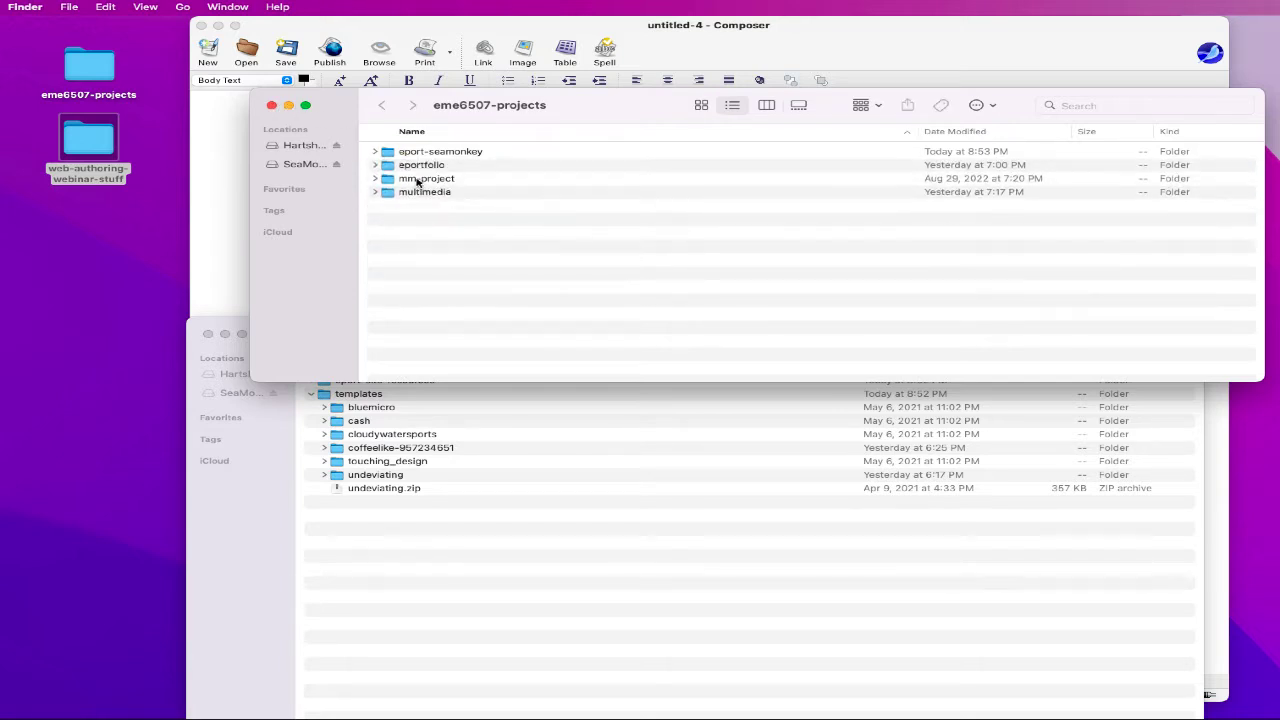
pyautogui.click(208, 334)
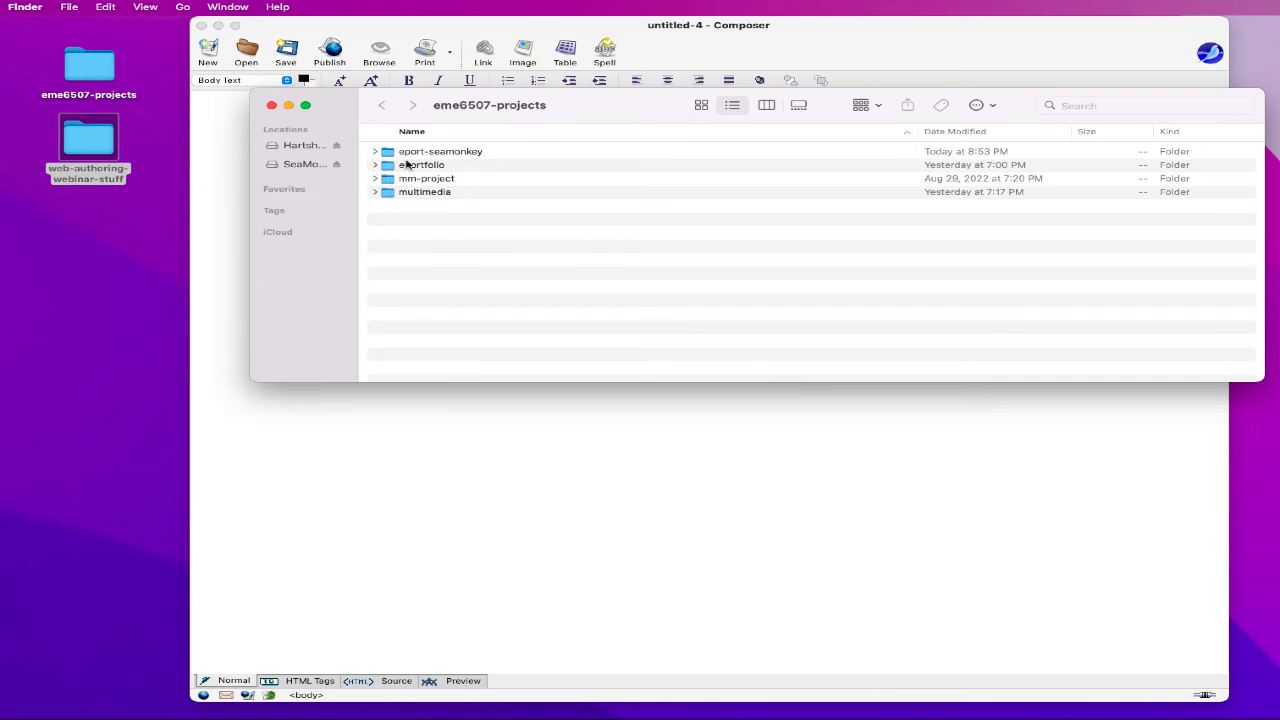
pyautogui.click(225, 237)
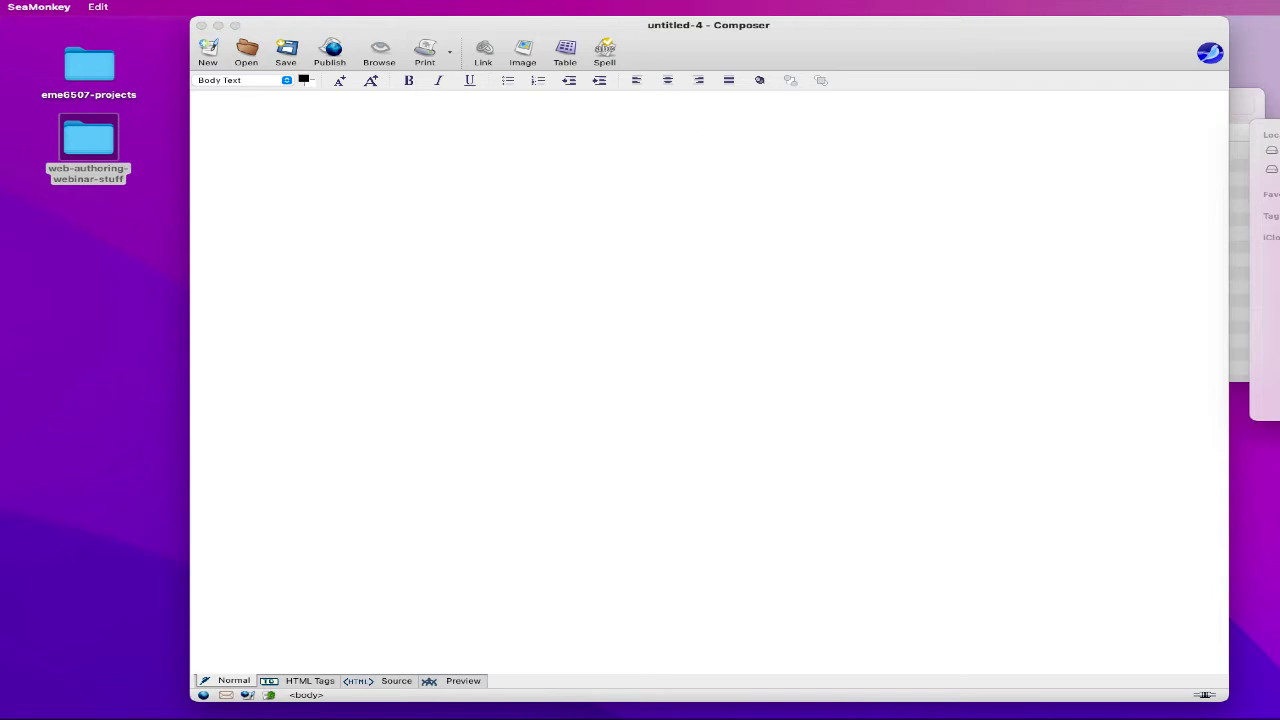
# - Open index.html from Desktop > eme6507-projects > eport-seamonkey in Composer
pyautogui.press('super+o')
pyautogui.click(814, 128)
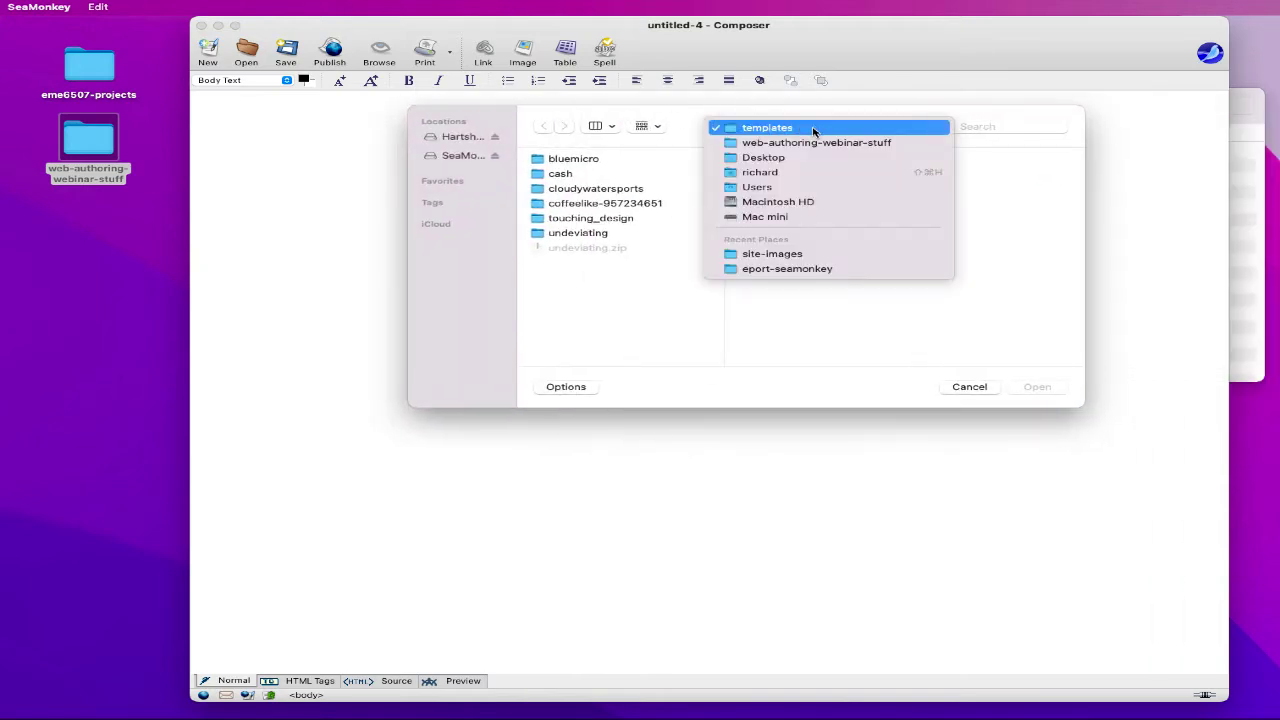
pyautogui.click(803, 158)
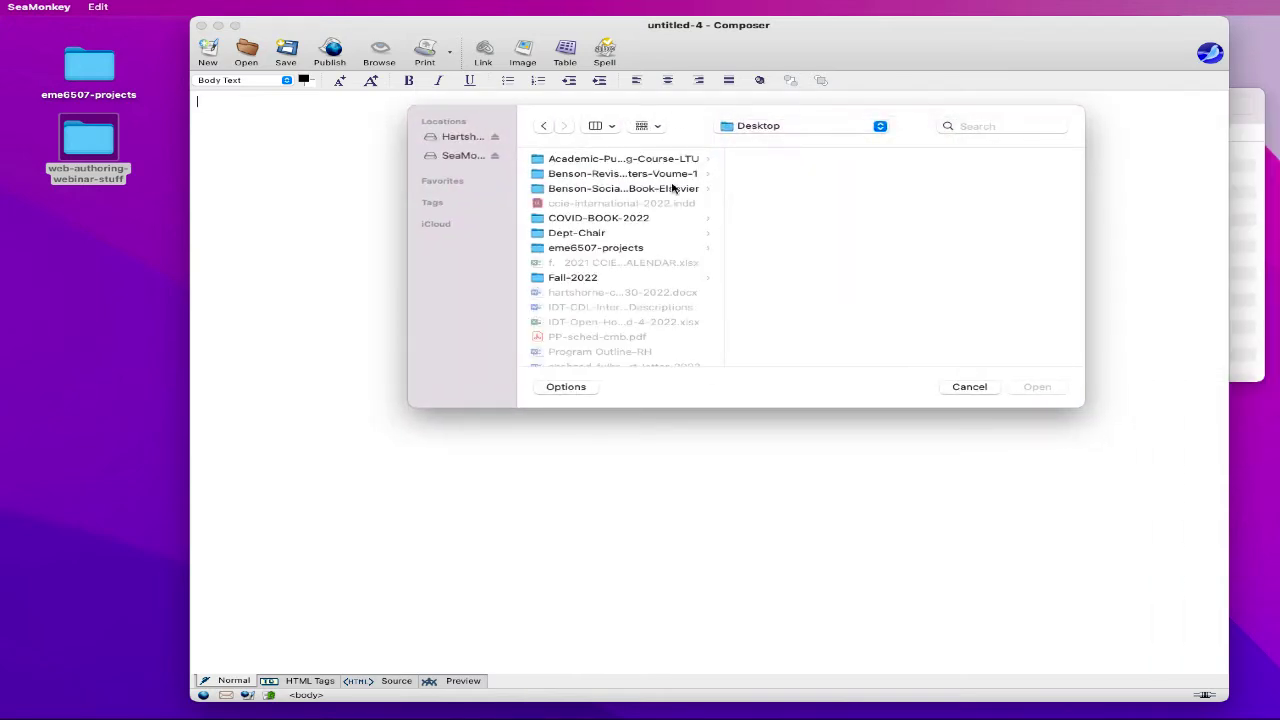
pyautogui.click(590, 250)
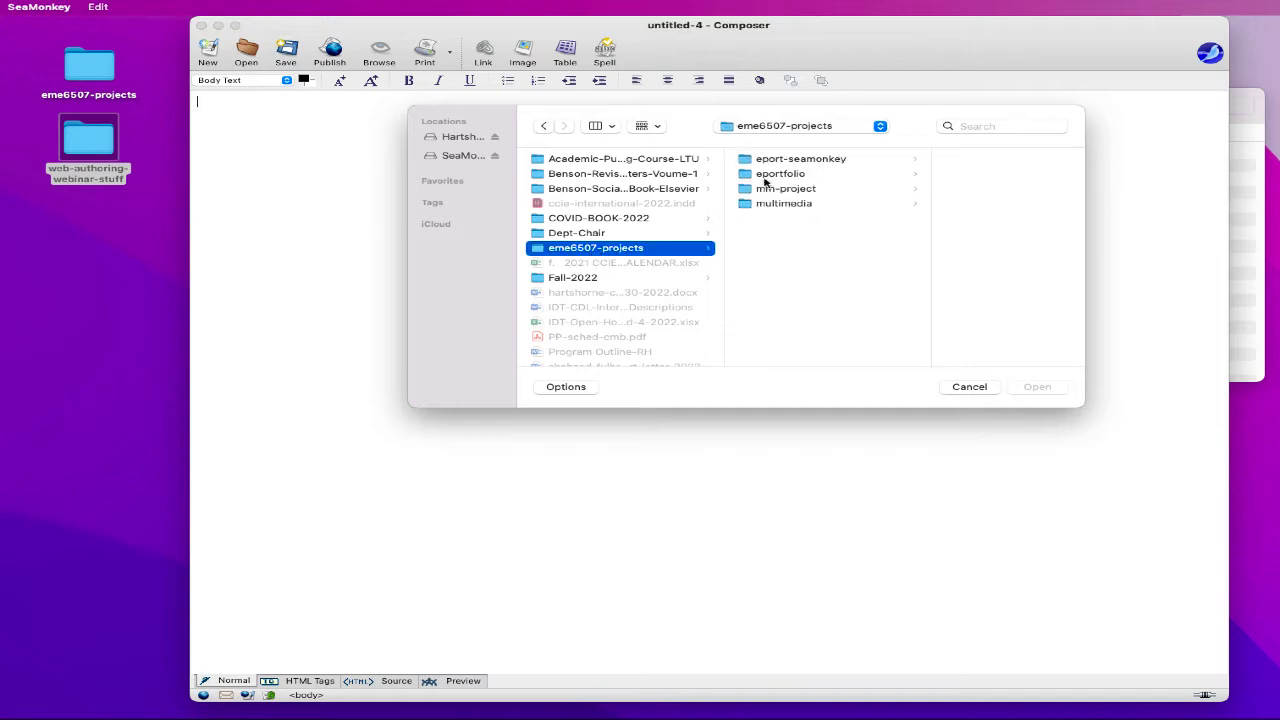
pyautogui.click(777, 160)
pyautogui.click(944, 177)
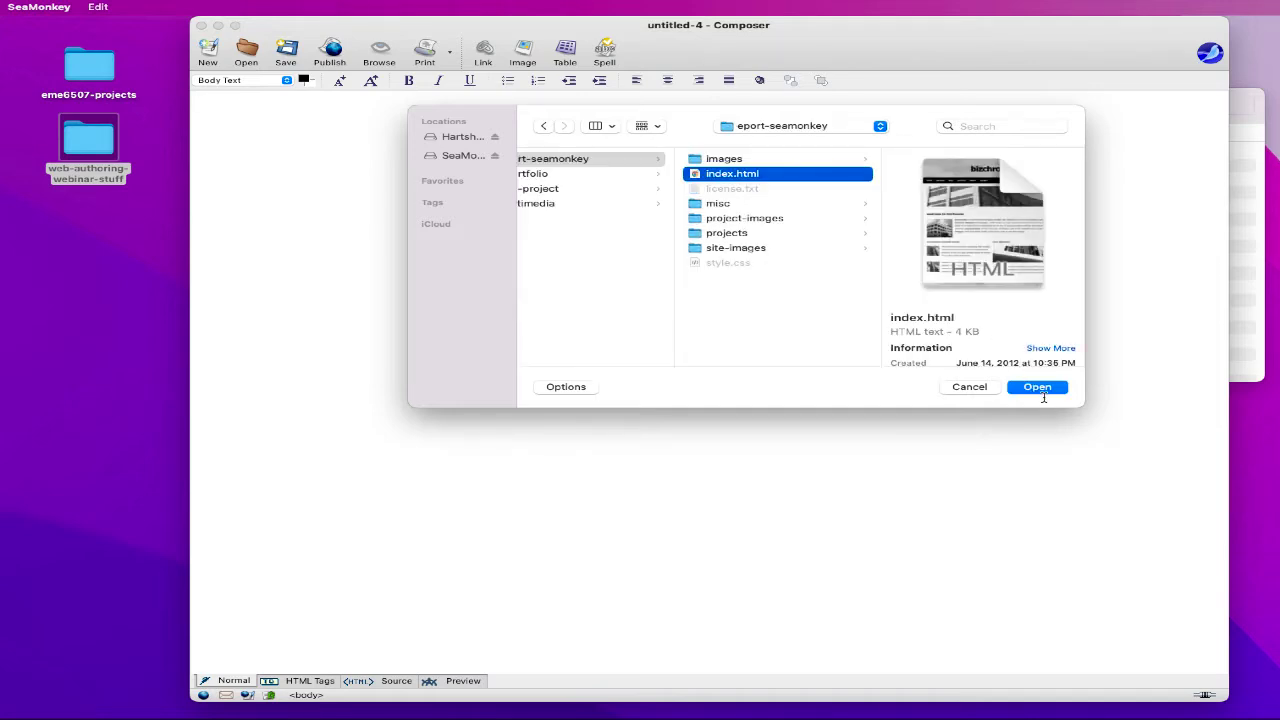
pyautogui.click(1040, 388)
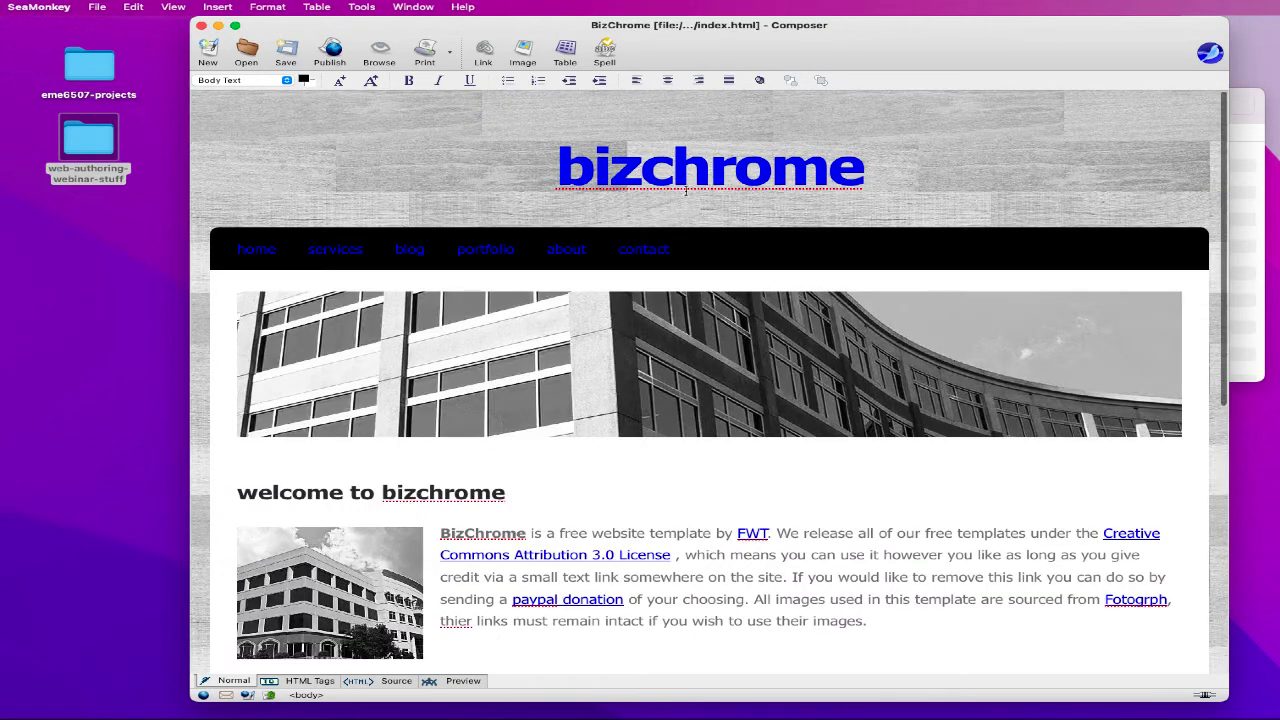
# - Replace the bizchrome heading with the owner's name followed by ': eport home'
pyautogui.doubleClick(689, 188)
pyautogui.press('super+l')
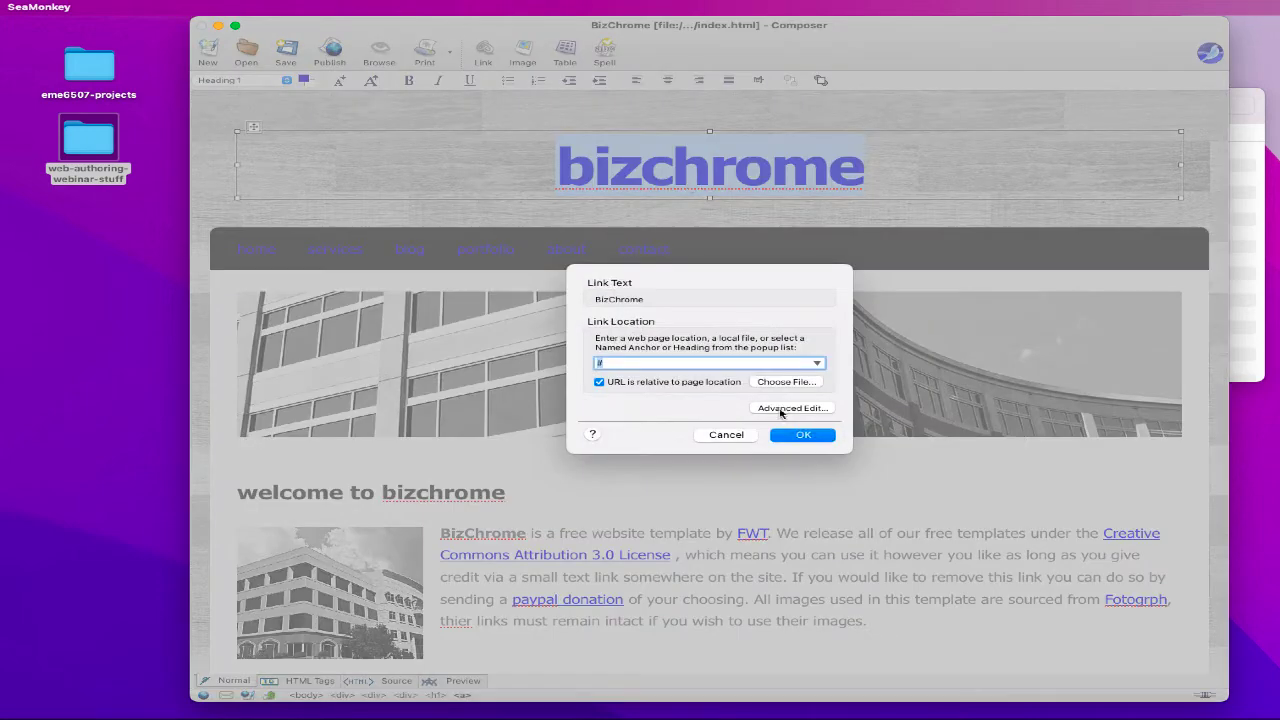
pyautogui.click(733, 440)
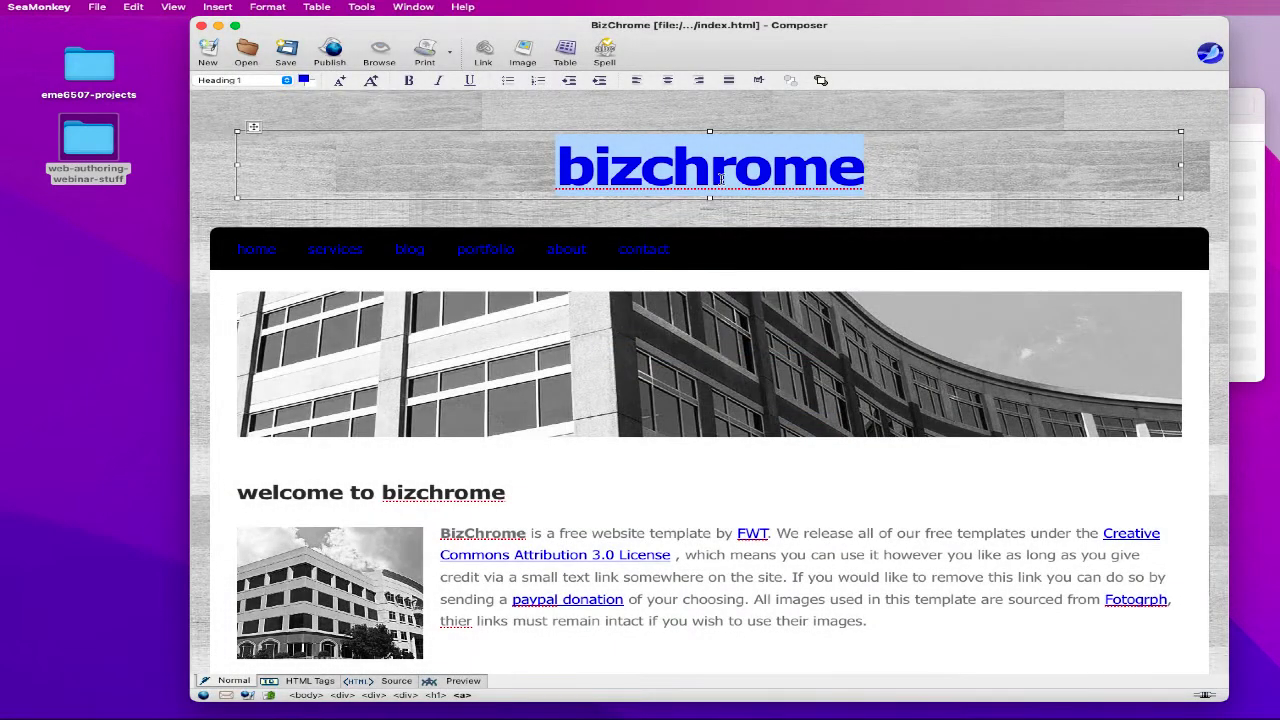
pyautogui.write('richard har')
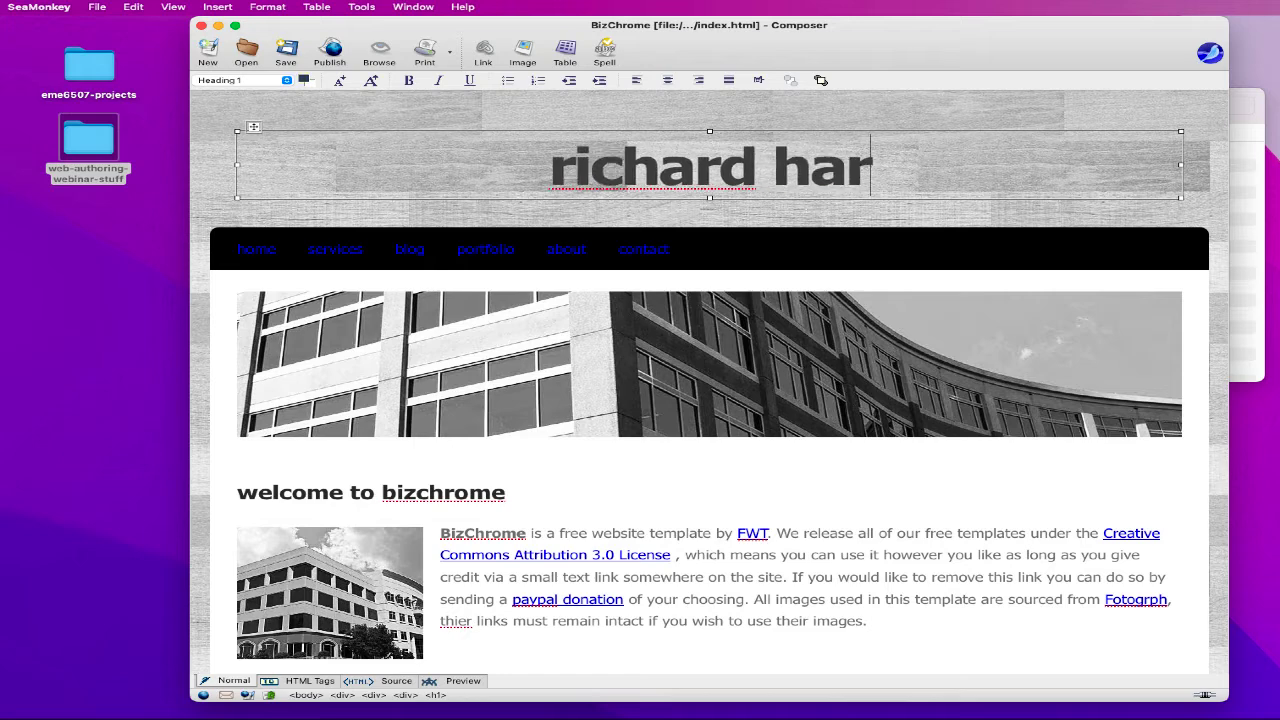
pyautogui.write('tshorne: eport')
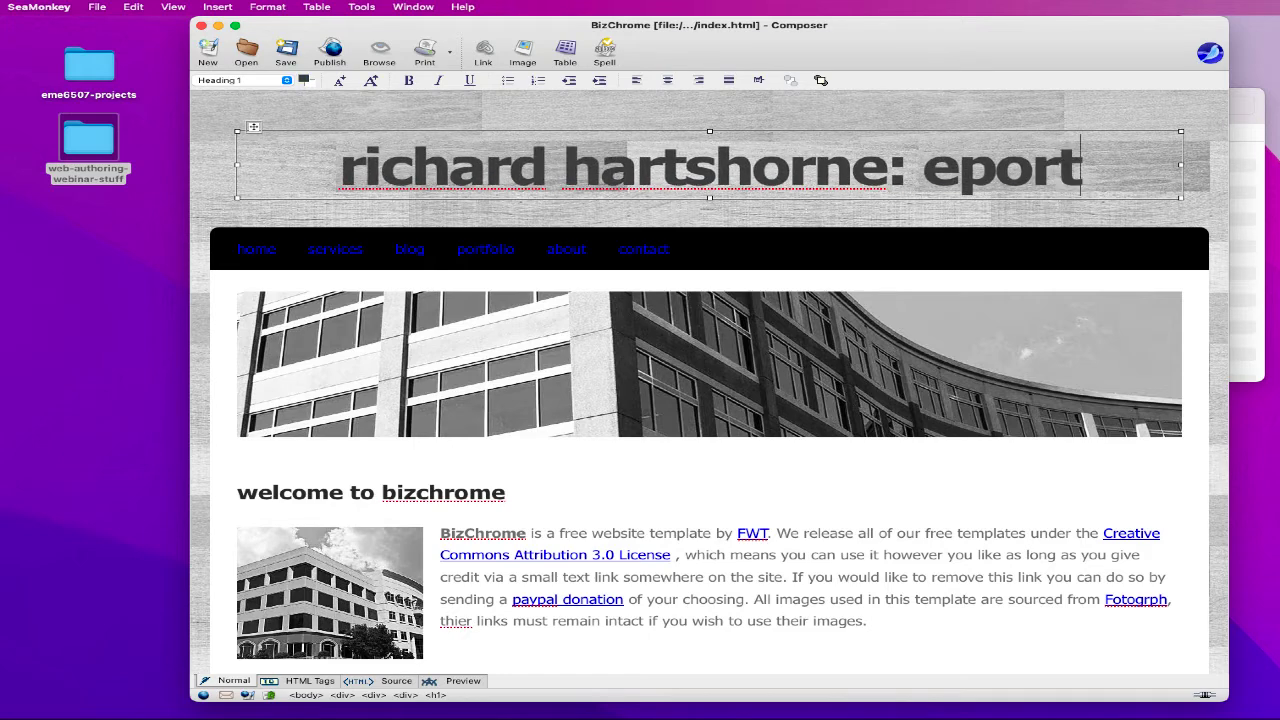
pyautogui.write(' home')
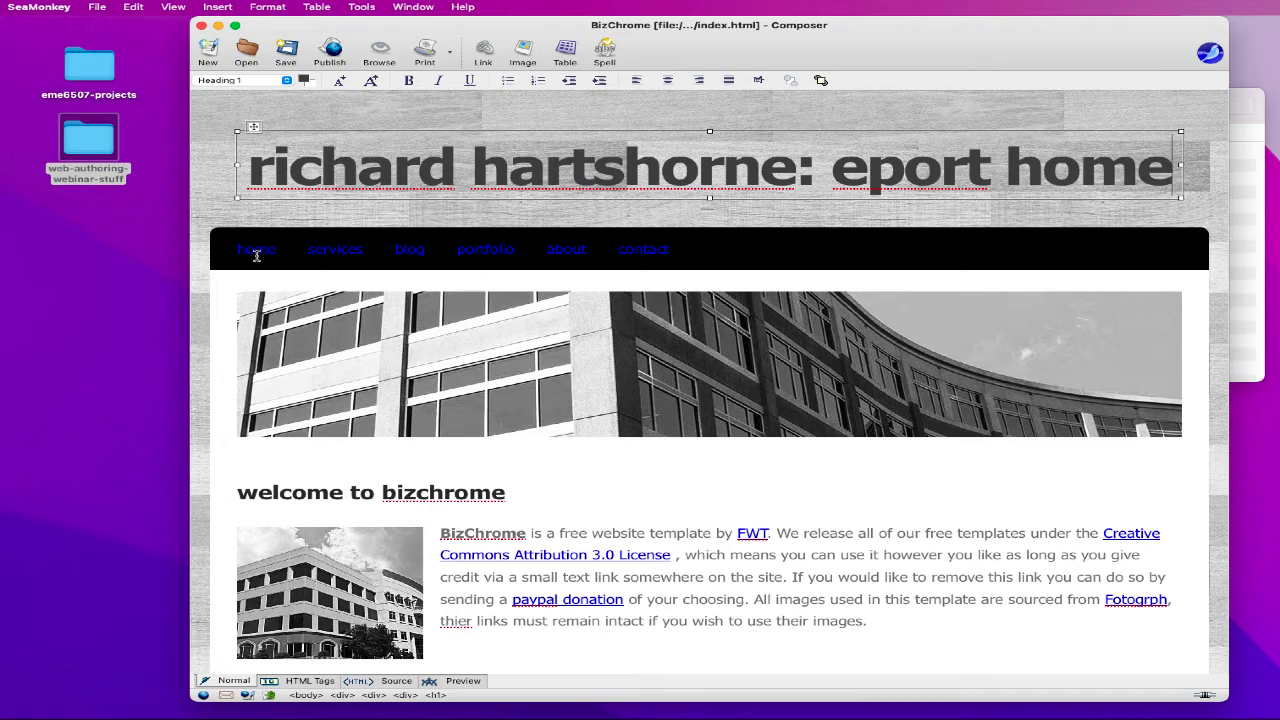
# - Link the home menu item to index.html
pyautogui.doubleClick(255, 250)
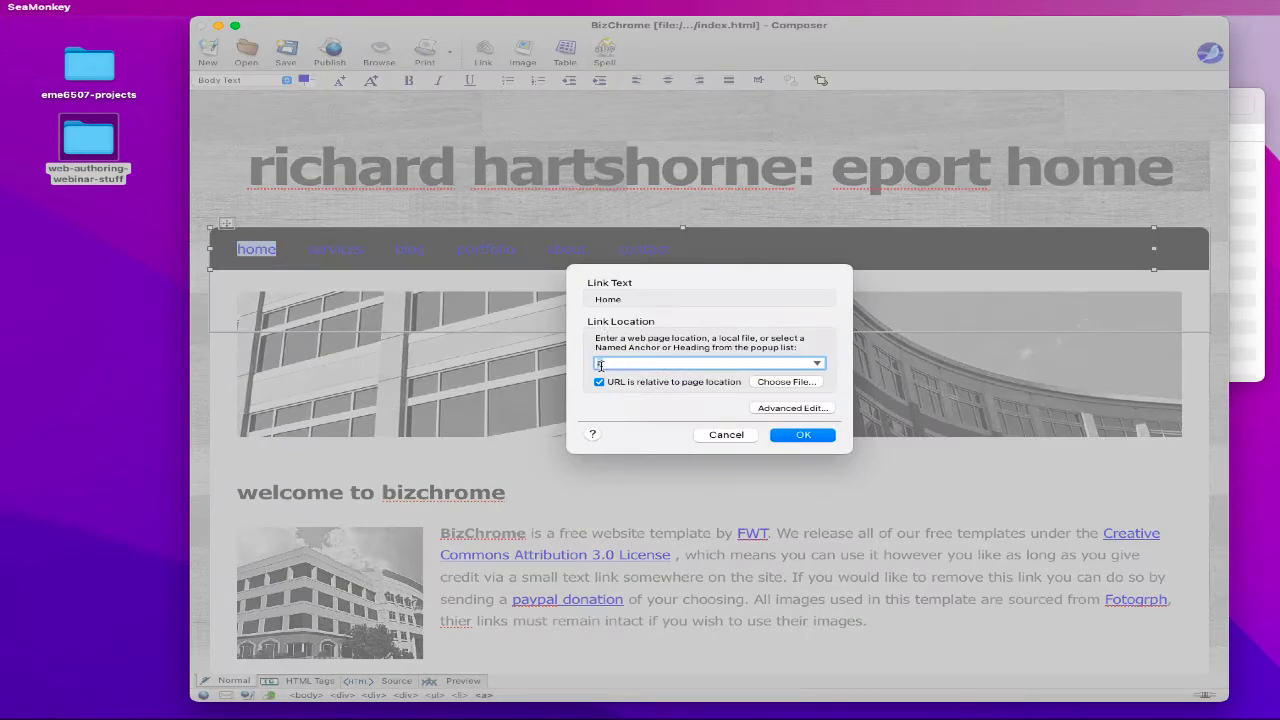
pyautogui.write('ind')
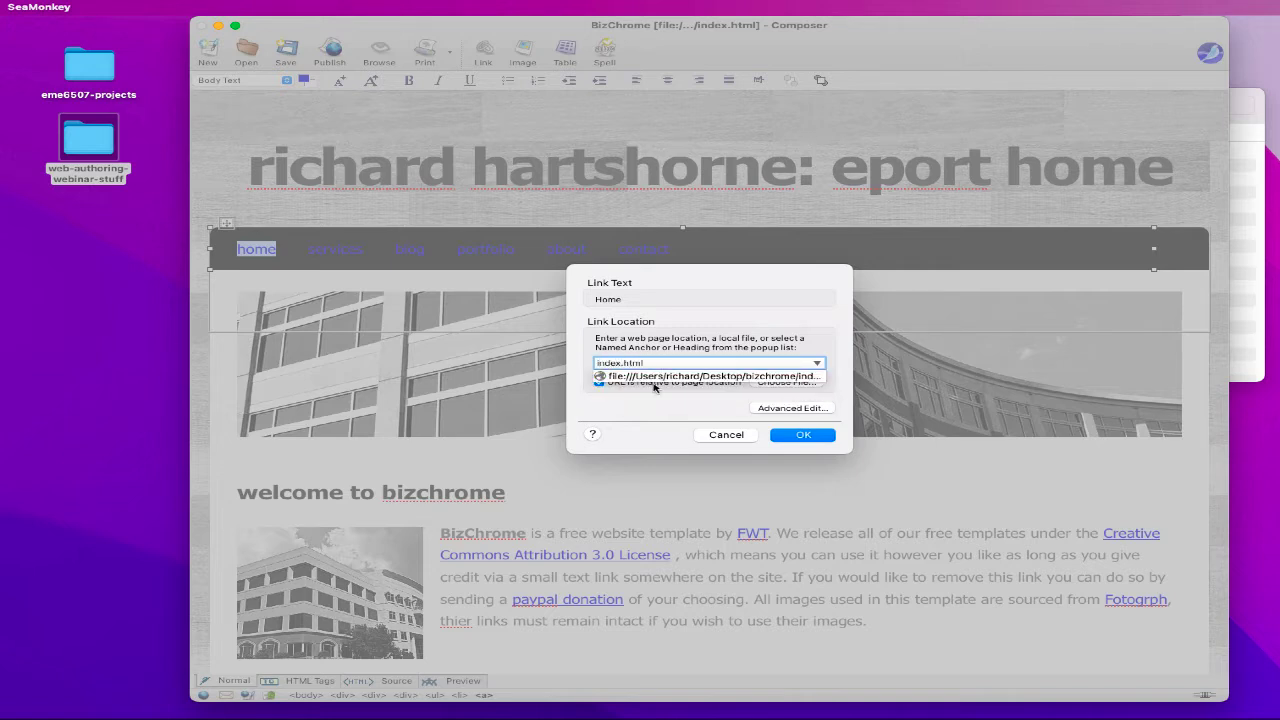
pyautogui.write('ex.html')
pyautogui.click(788, 438)
pyautogui.click(800, 436)
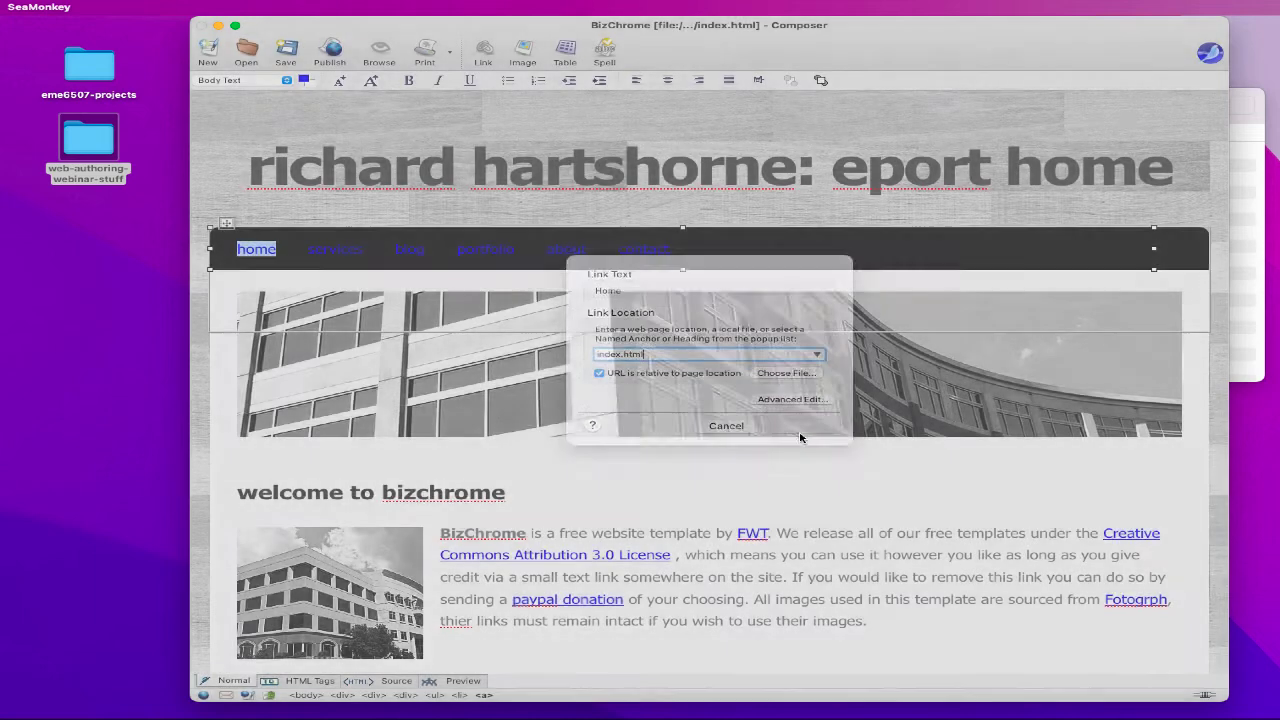
# - Rename the services menu item to projects and link it to projects.html
pyautogui.click(340, 251)
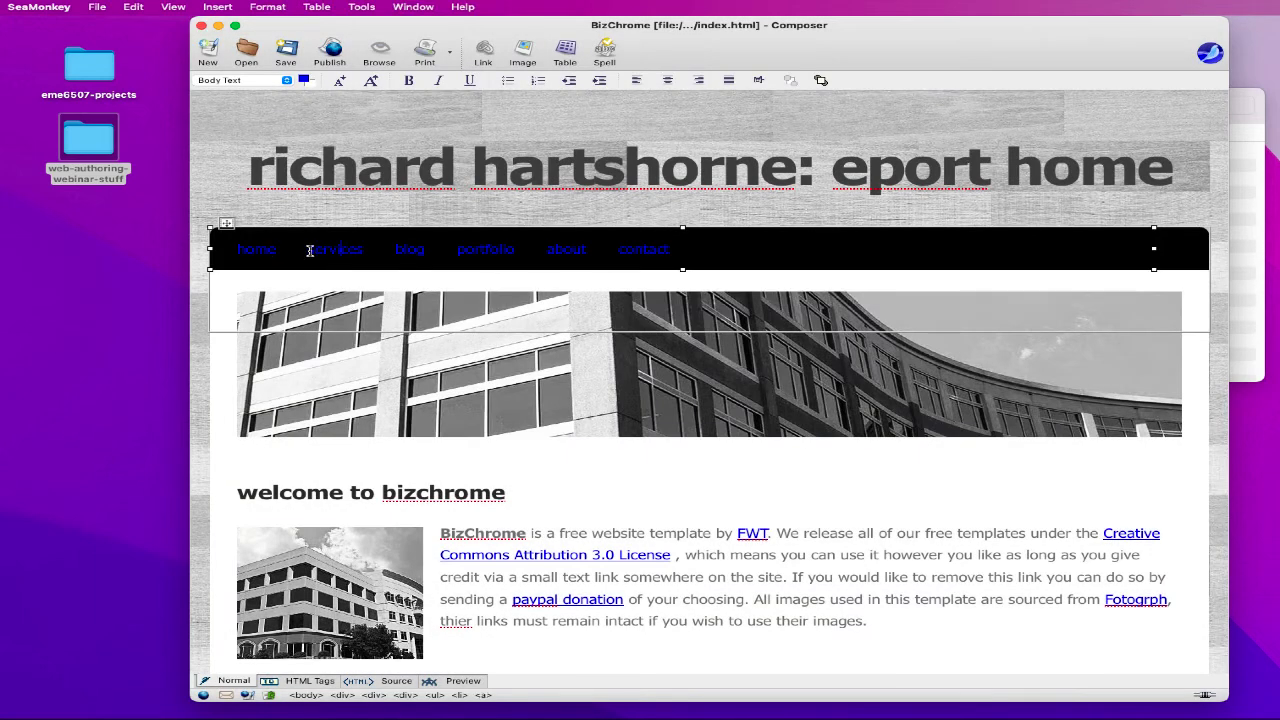
pyautogui.moveTo(310, 251); pyautogui.dragTo(365, 251)
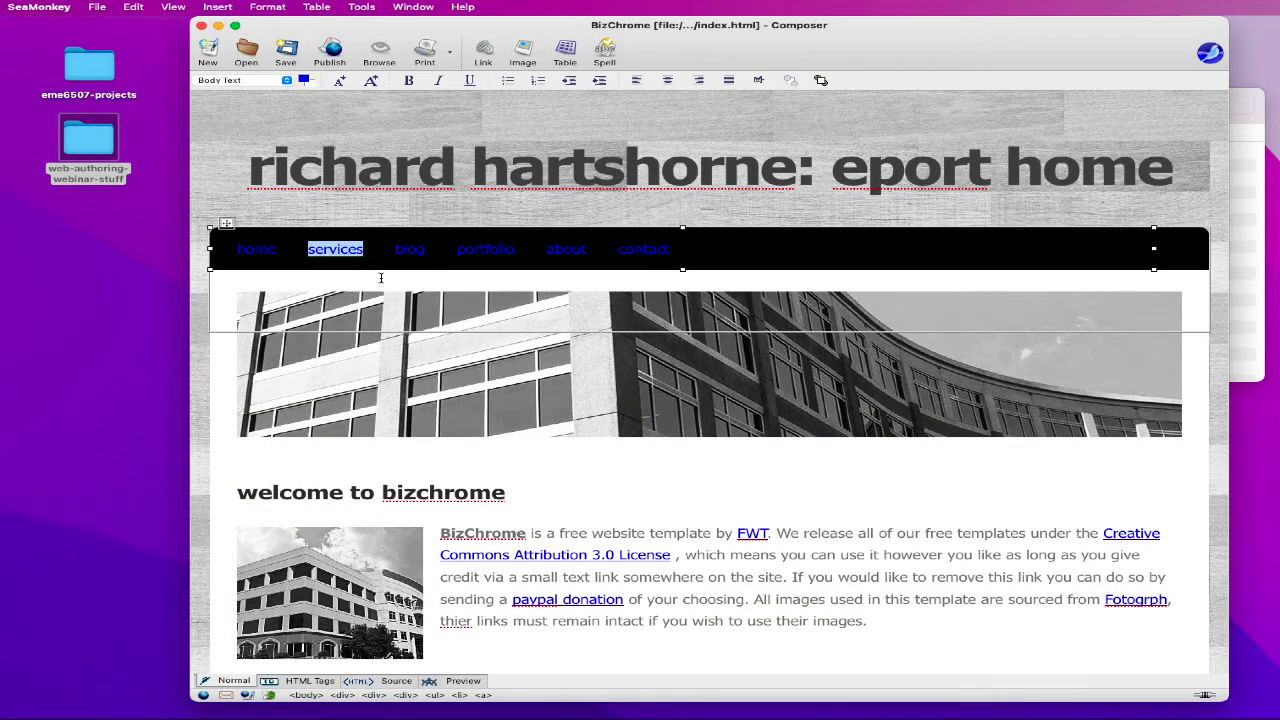
pyautogui.write('projects')
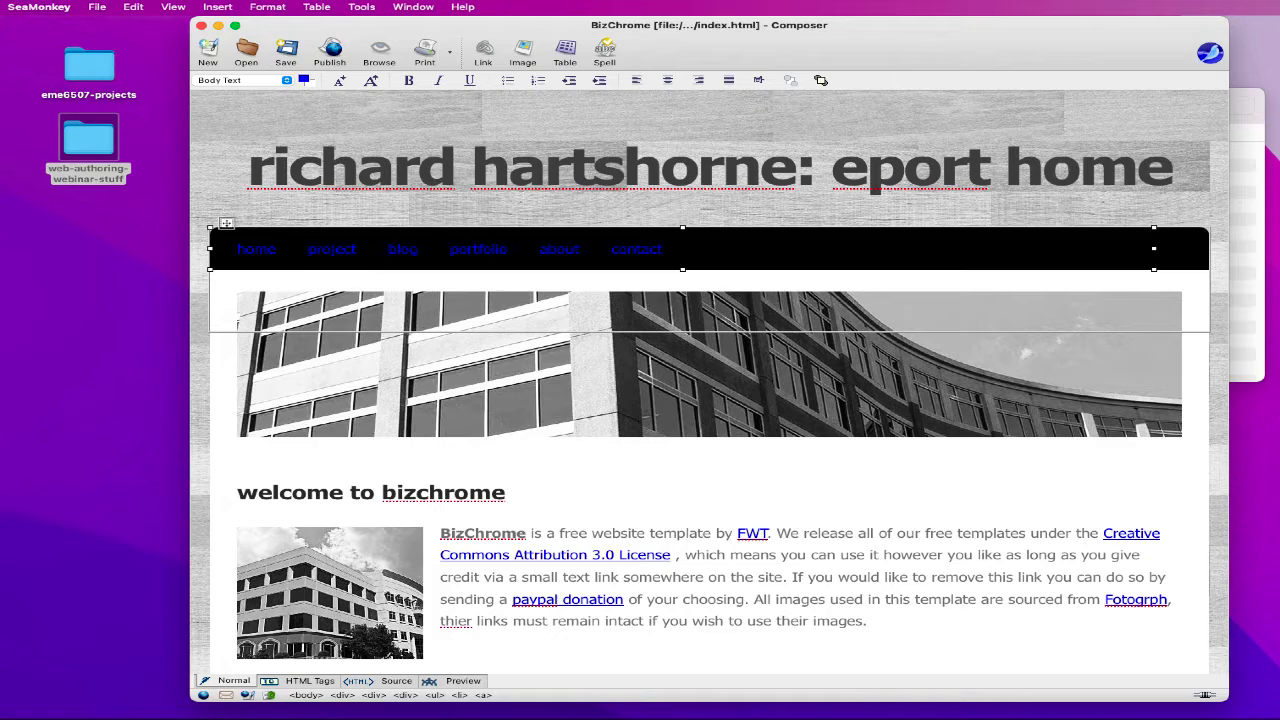
pyautogui.doubleClick(343, 252)
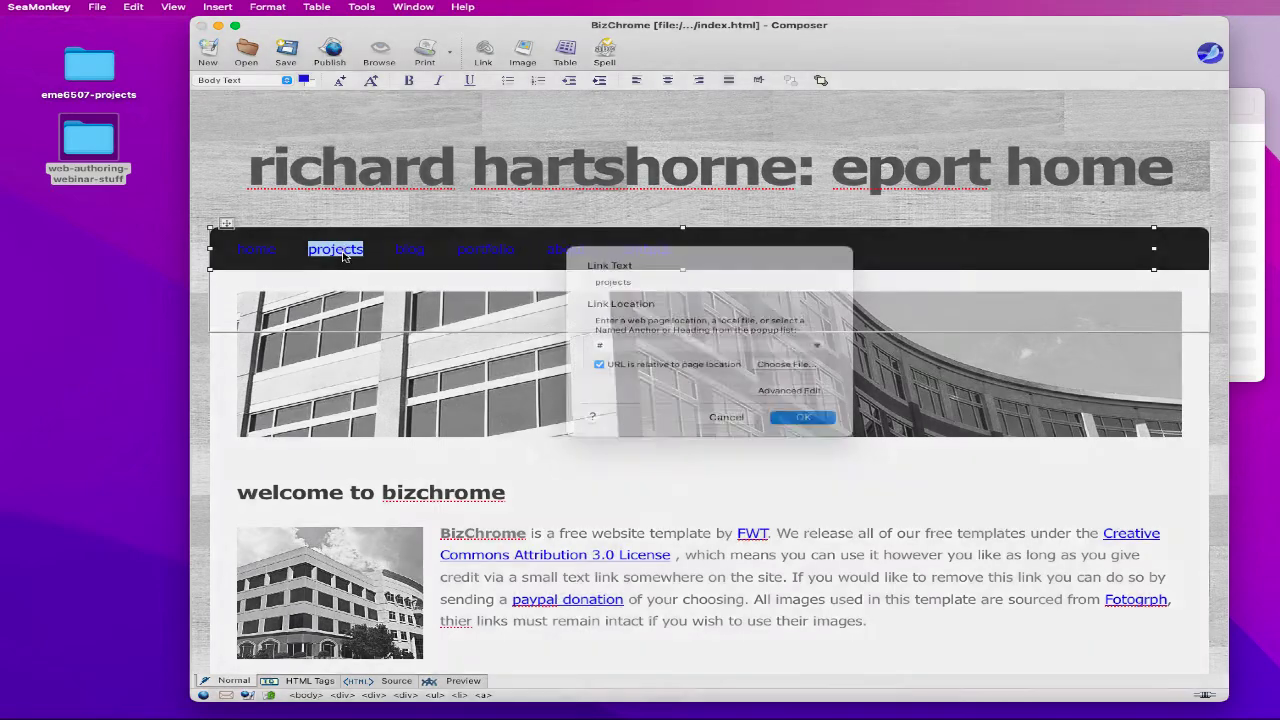
pyautogui.write('proje')
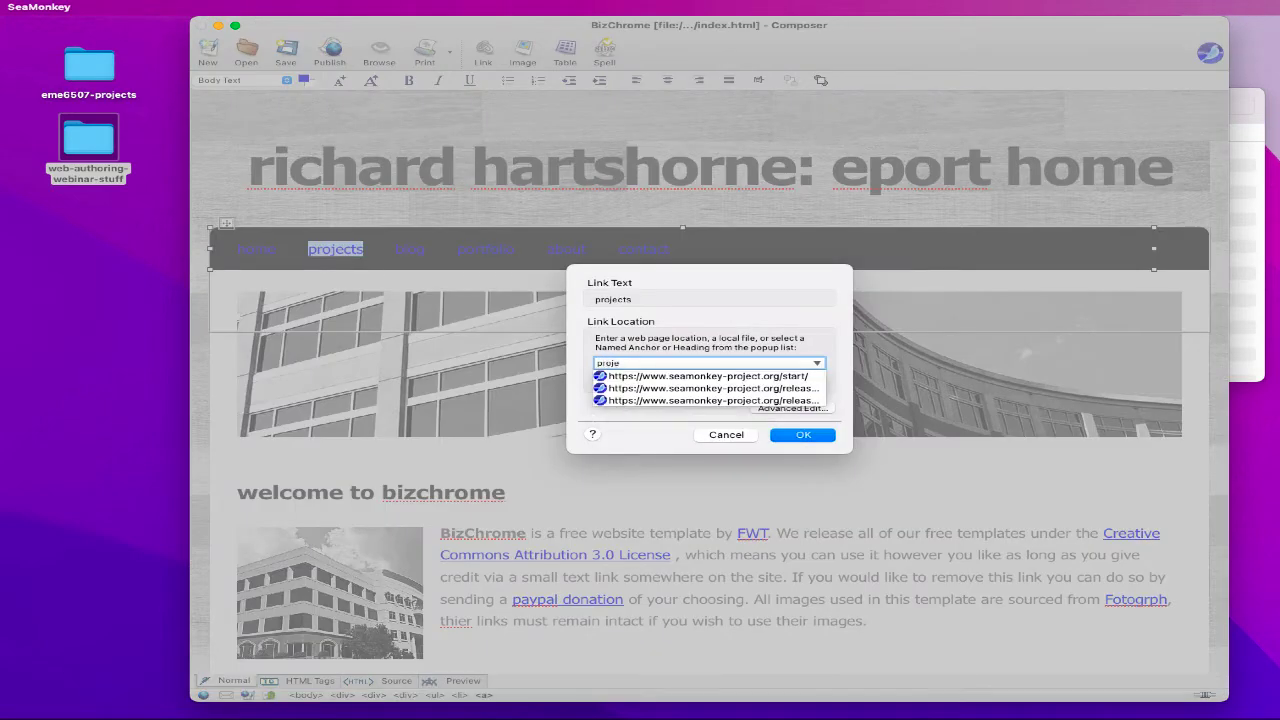
pyautogui.write('cts.html')
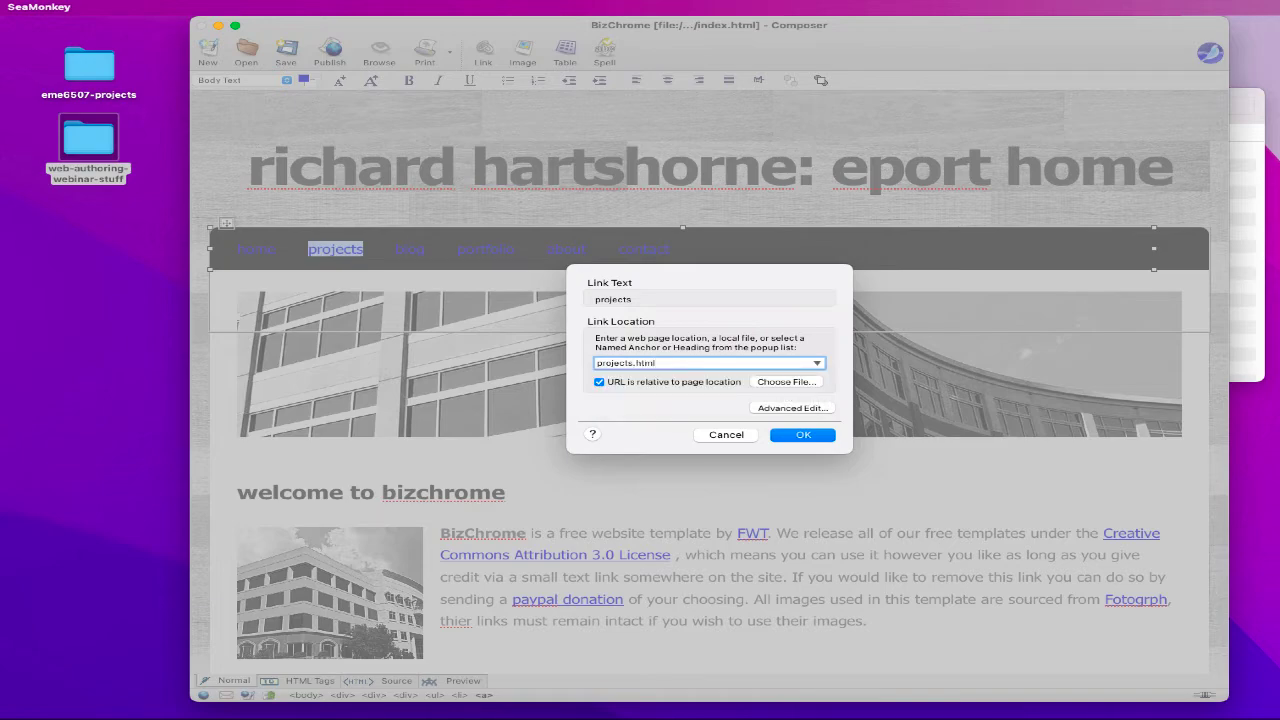
pyautogui.press('Return')
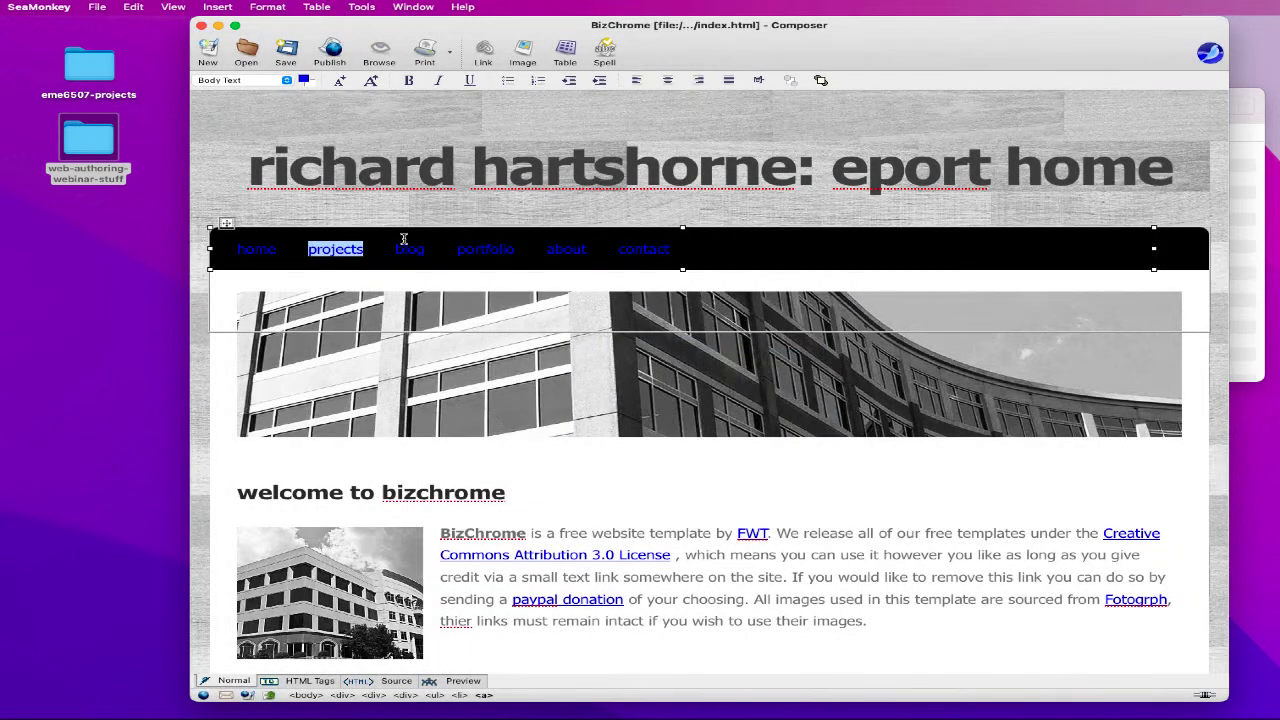
# - Rename blog to courses linked to courses.html, and retype portfolio as links
pyautogui.doubleClick(404, 246)
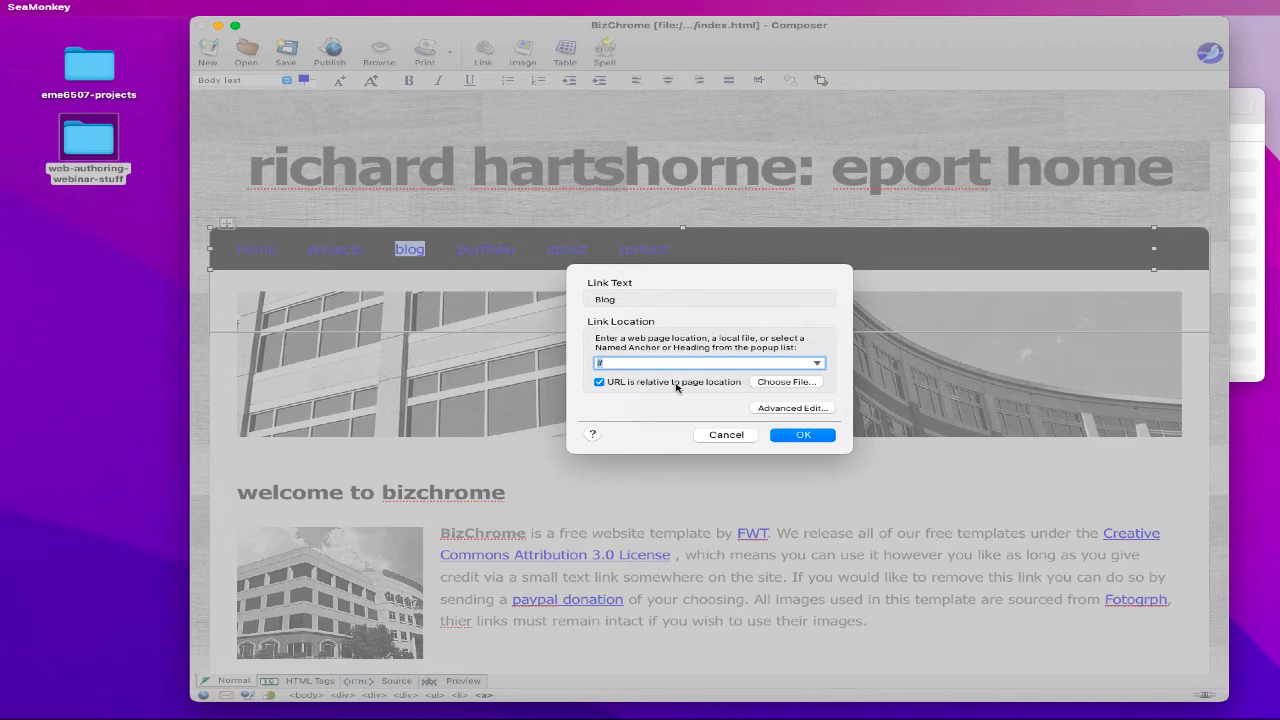
pyautogui.click(742, 435)
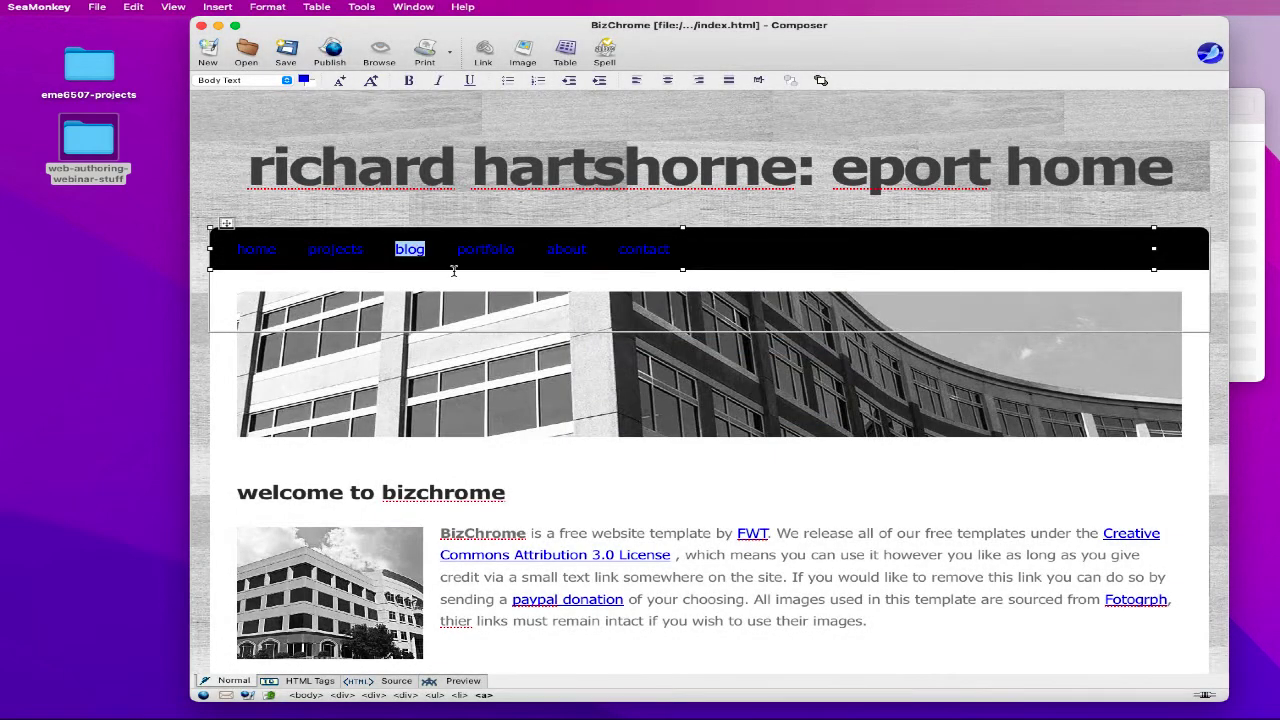
pyautogui.write('courses')
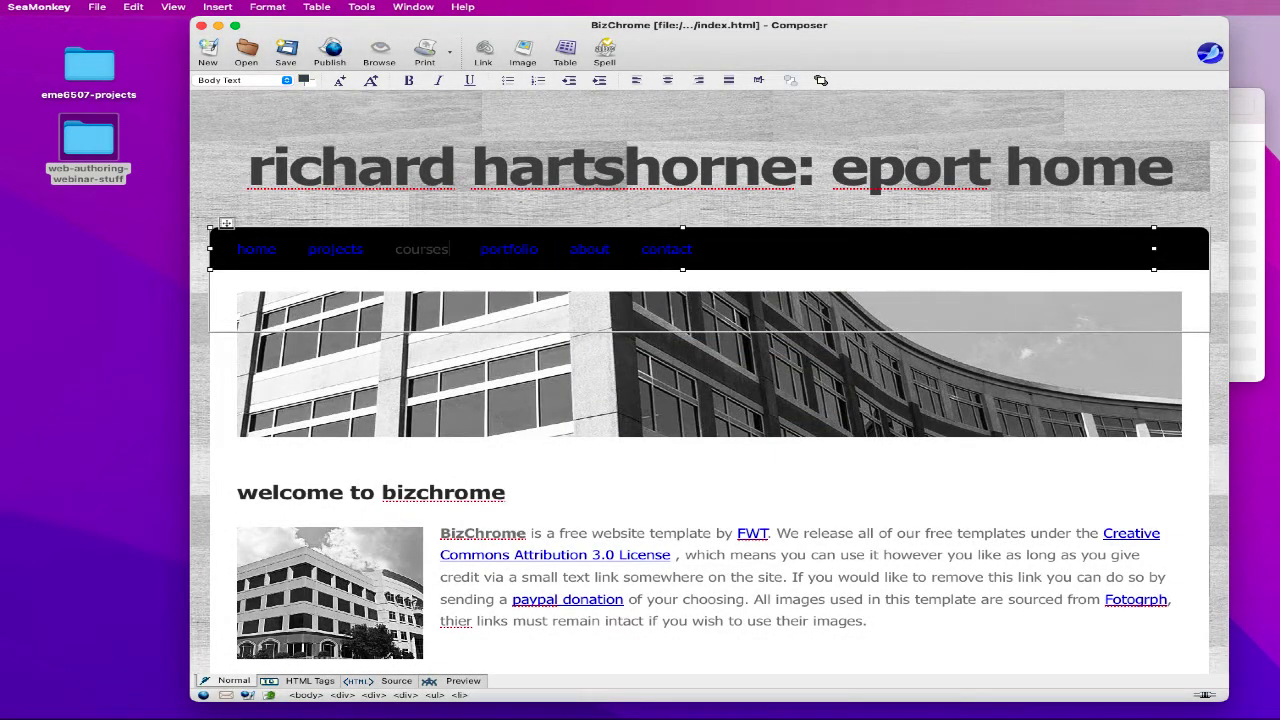
pyautogui.doubleClick(415, 252)
pyautogui.click(427, 245)
pyautogui.moveTo(395, 250); pyautogui.dragTo(449, 250)
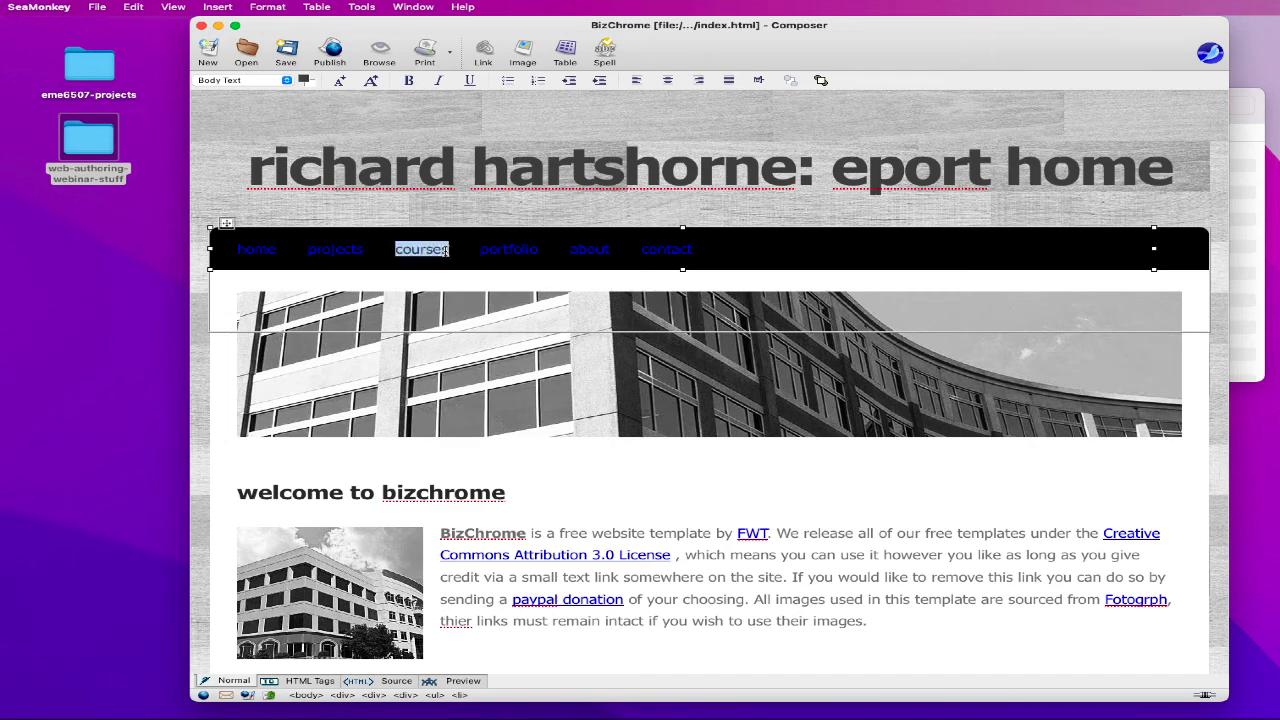
pyautogui.click(485, 50)
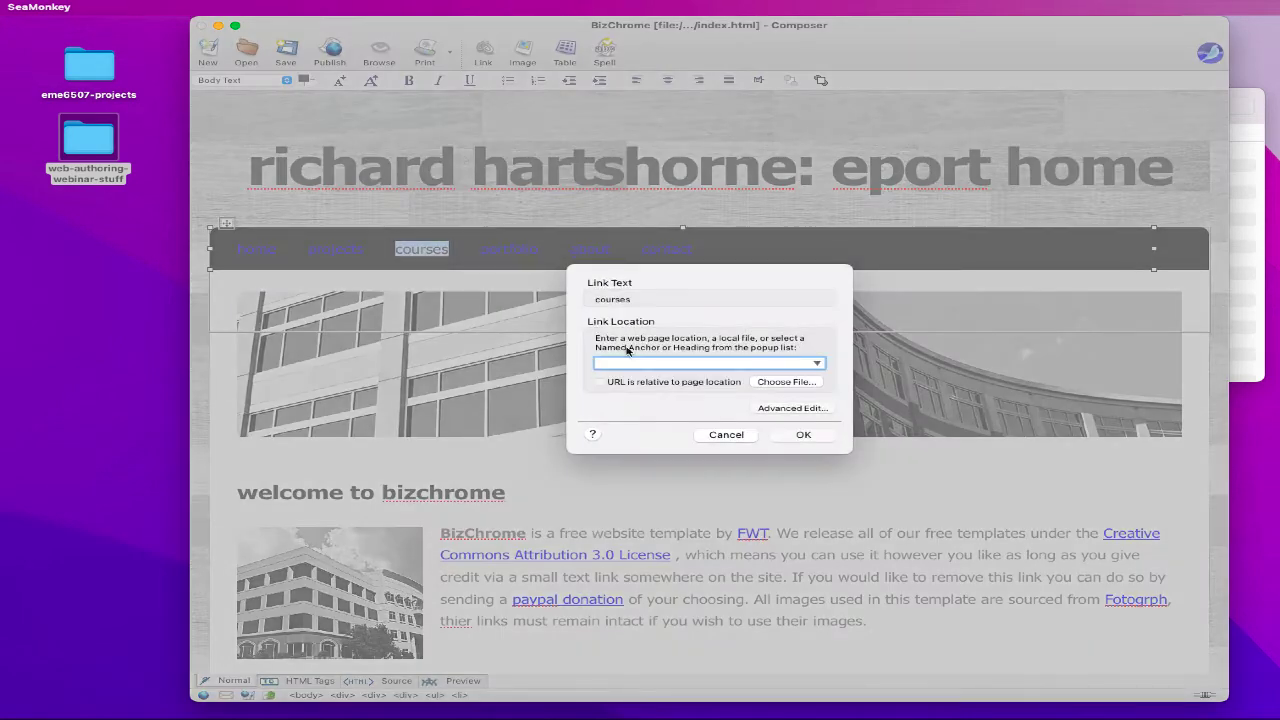
pyautogui.write('course')
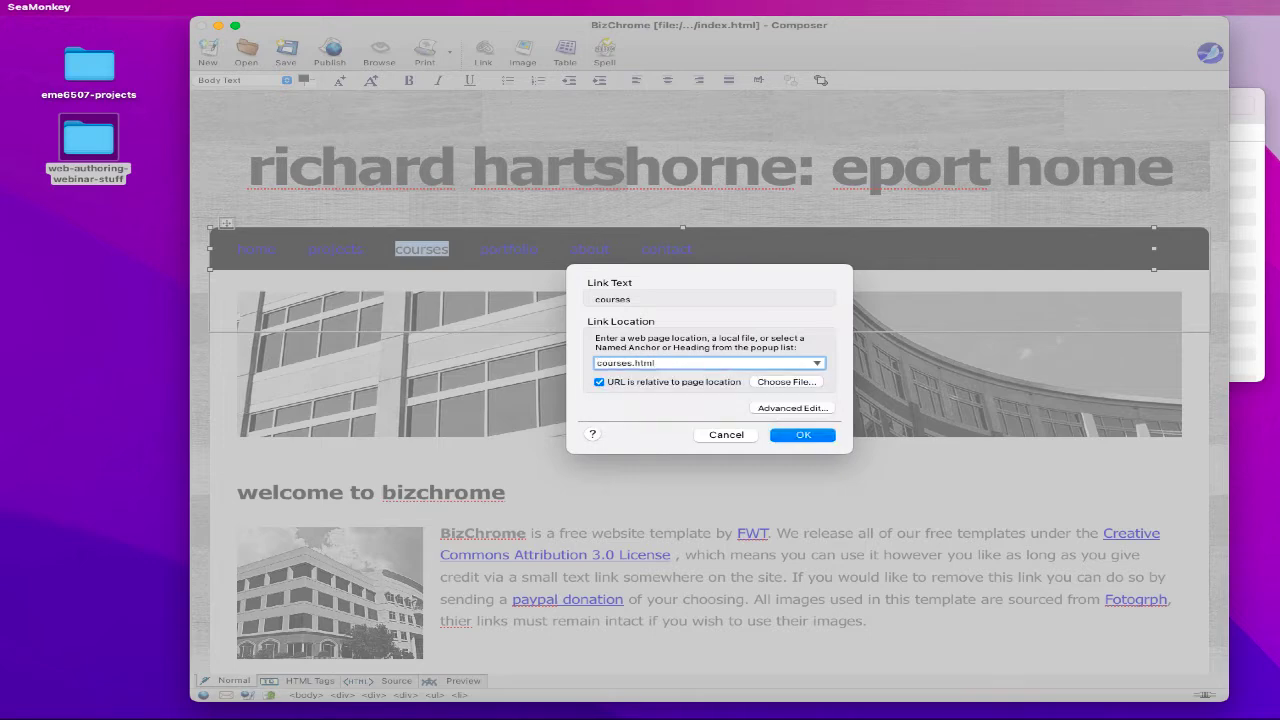
pyautogui.write('s.html')
pyautogui.press('Return')
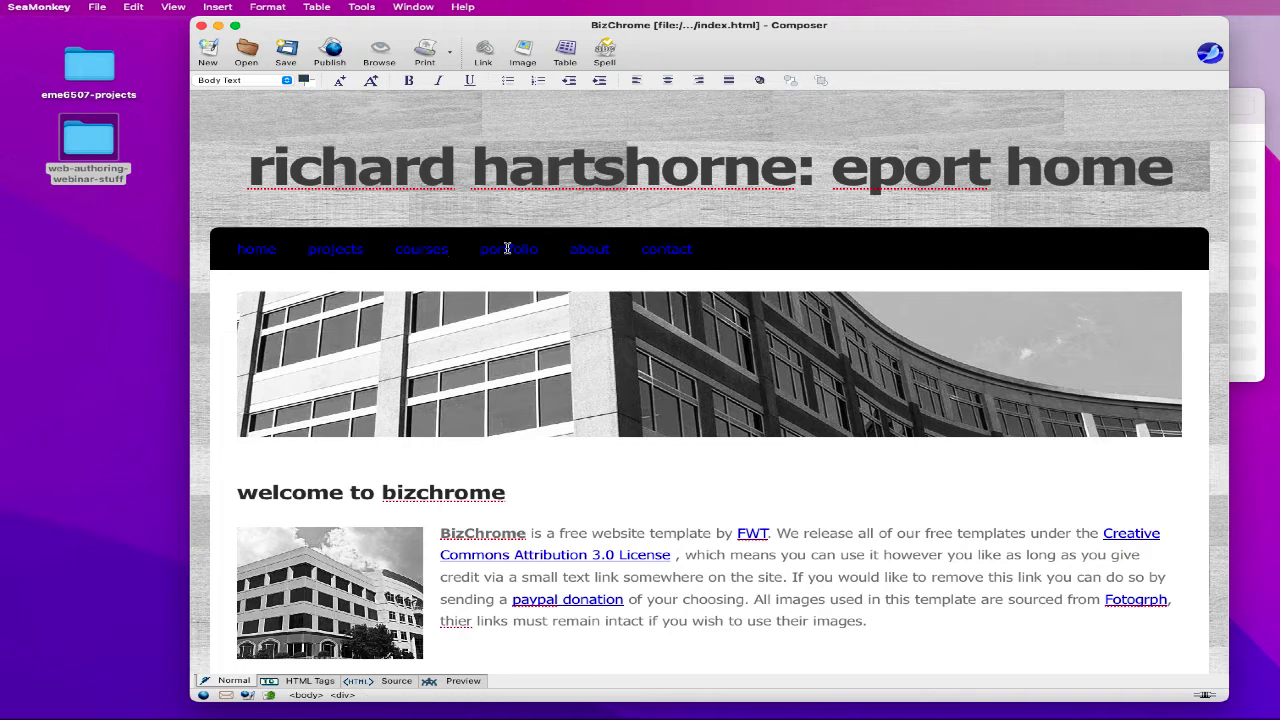
pyautogui.moveTo(481, 249); pyautogui.dragTo(539, 250)
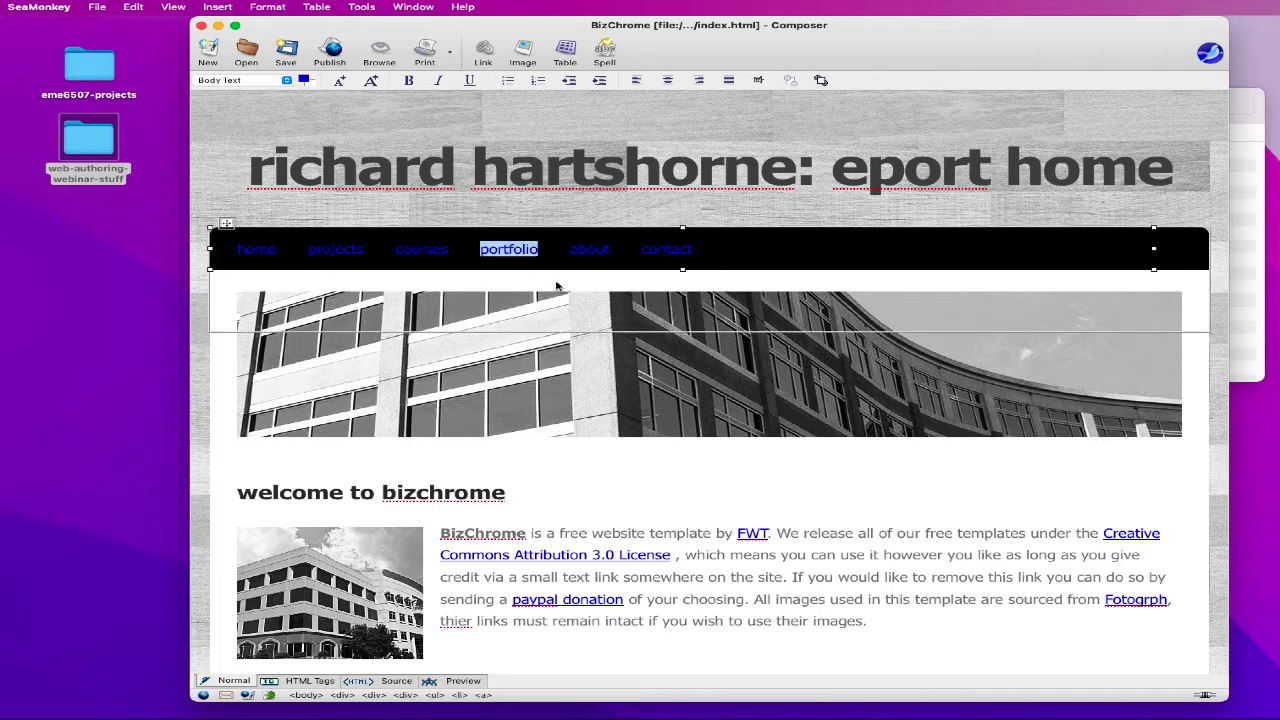
pyautogui.write('lin')
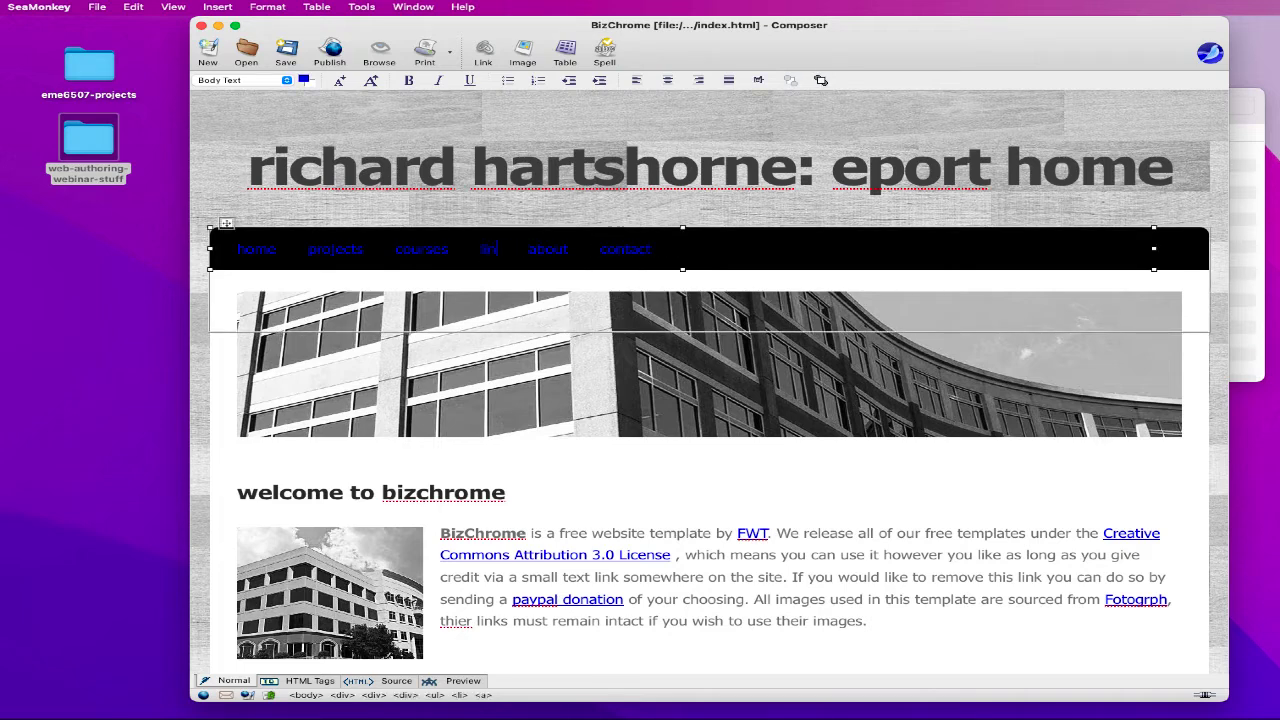
pyautogui.write('ks')
# - Link the links menu item to links.html
pyautogui.doubleClick(499, 251)
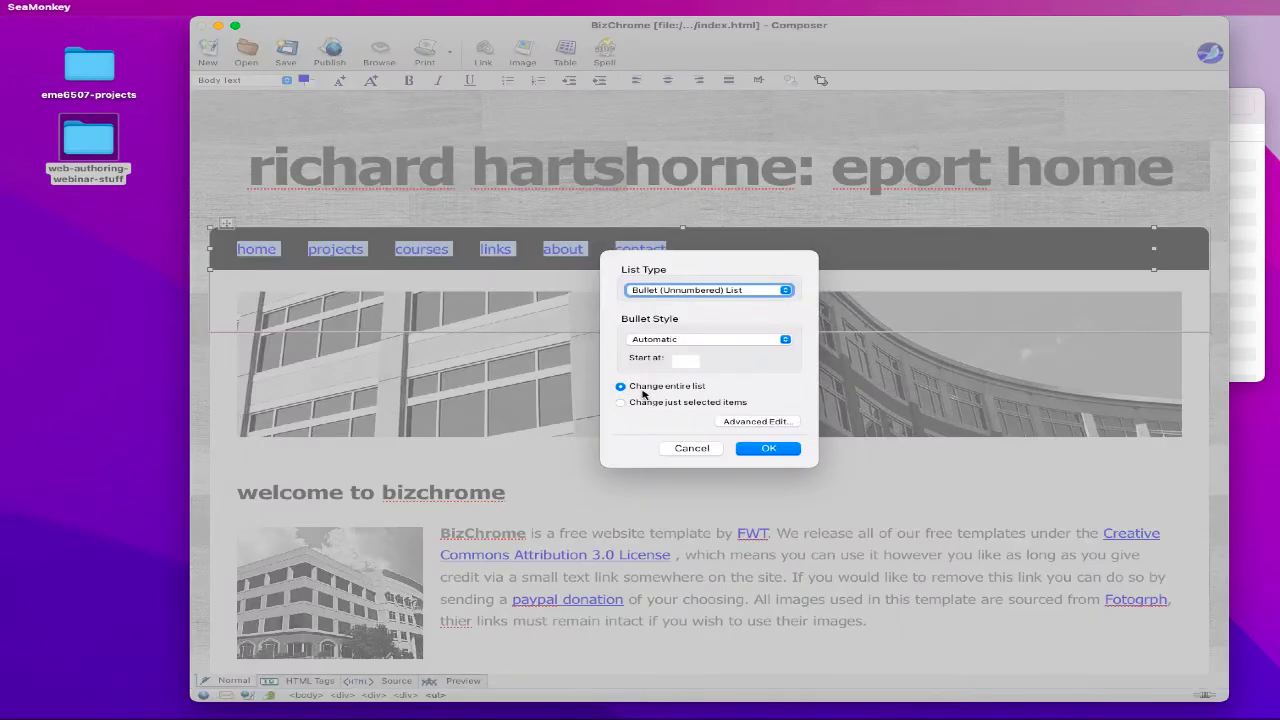
pyautogui.click(688, 450)
pyautogui.moveTo(517, 249); pyautogui.dragTo(480, 249)
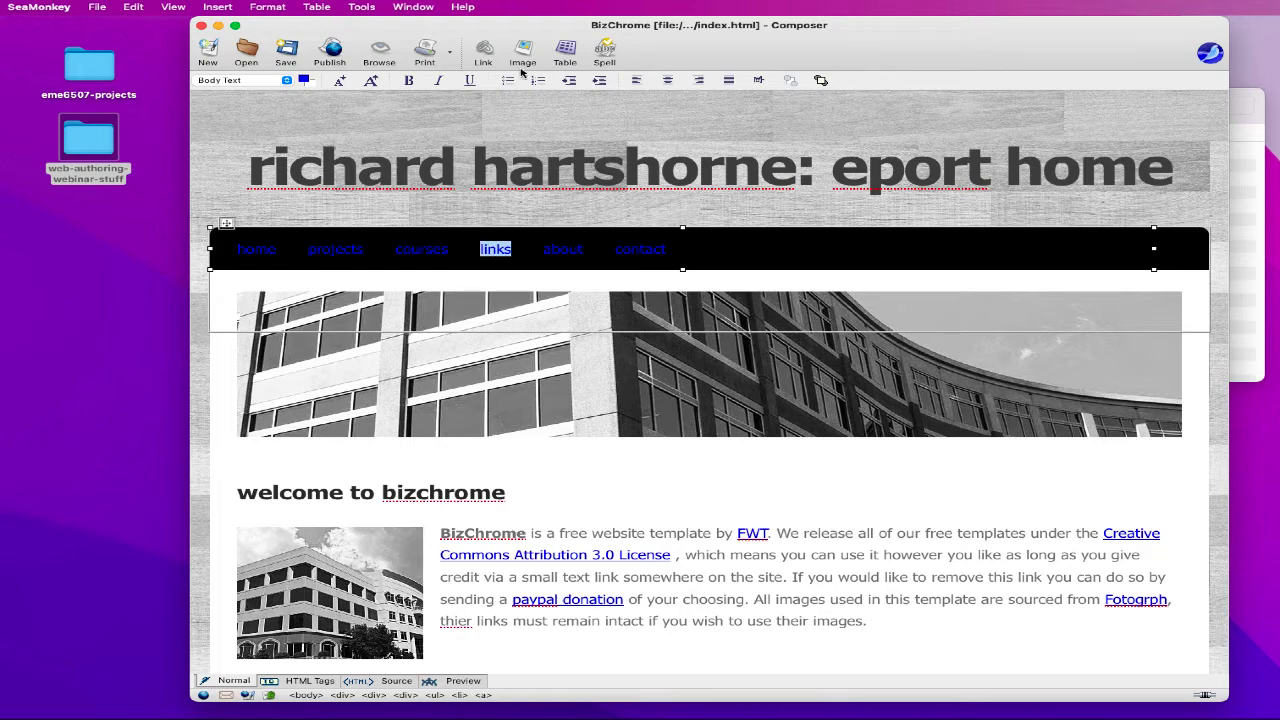
pyautogui.click(488, 56)
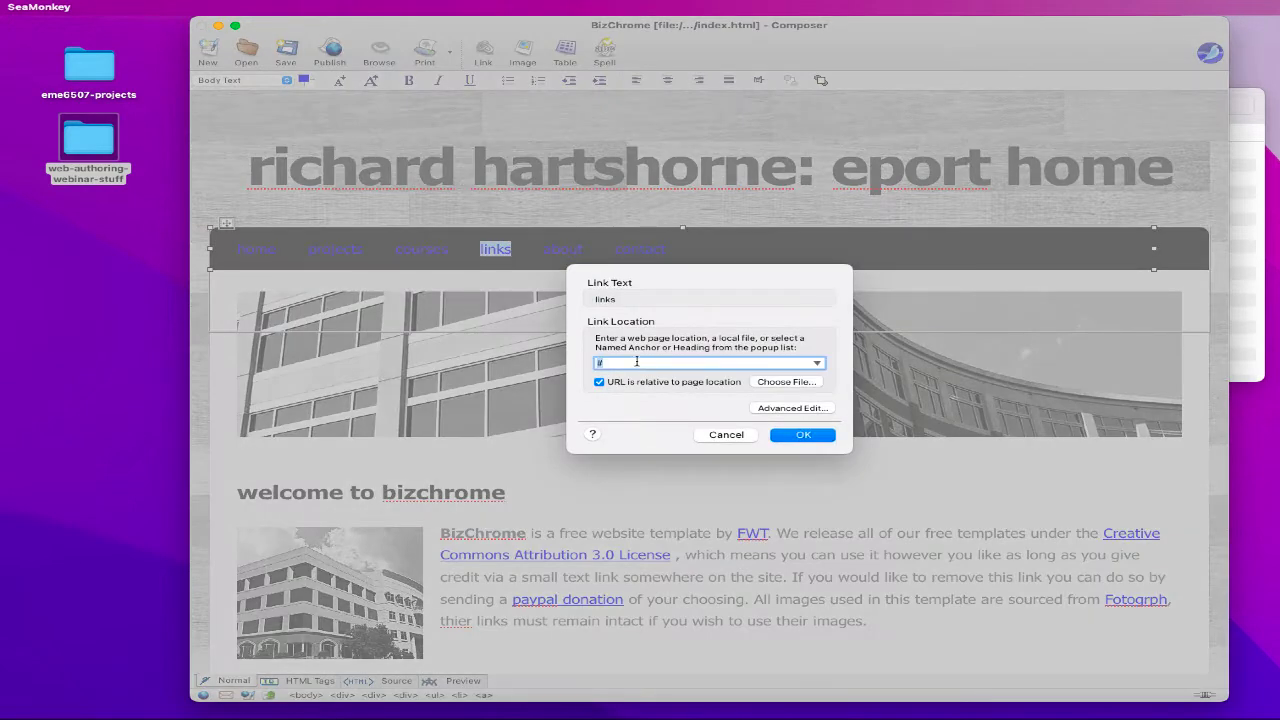
pyautogui.write('links.html')
pyautogui.click(795, 438)
# - Rename the about menu item to resume and link it to resume.html
pyautogui.moveTo(545, 250); pyautogui.dragTo(583, 267)
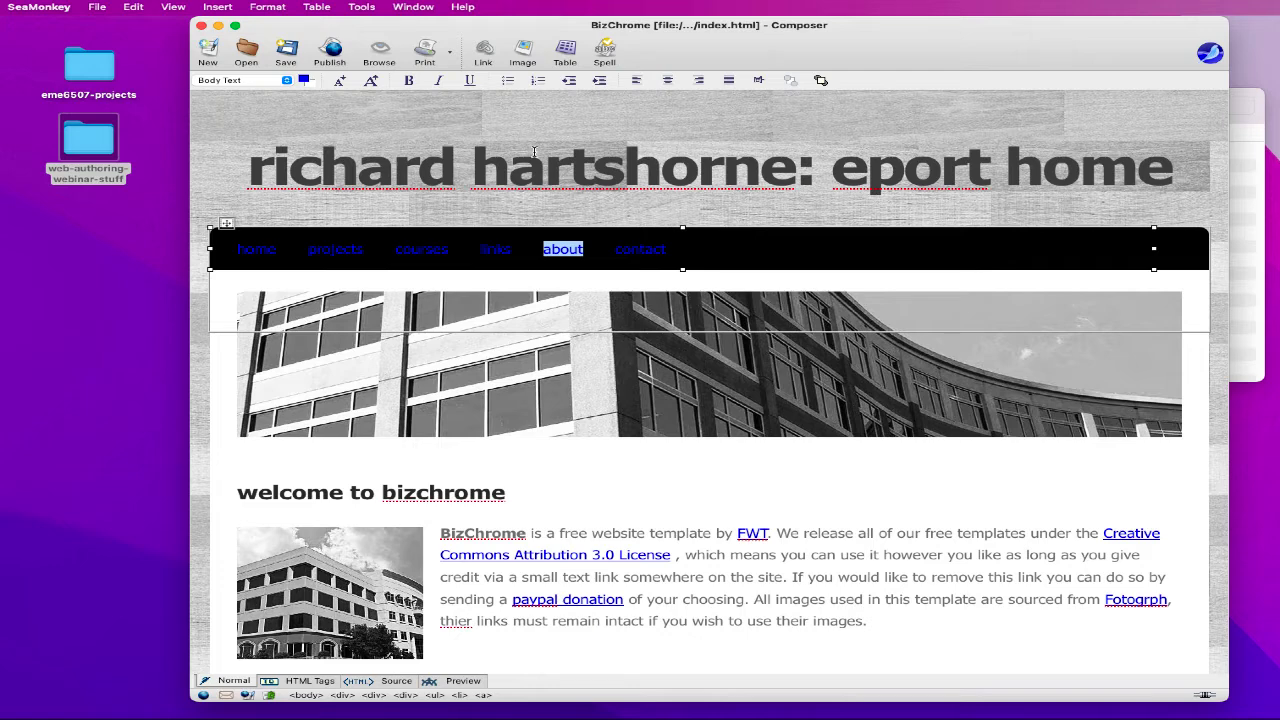
pyautogui.write('resume')
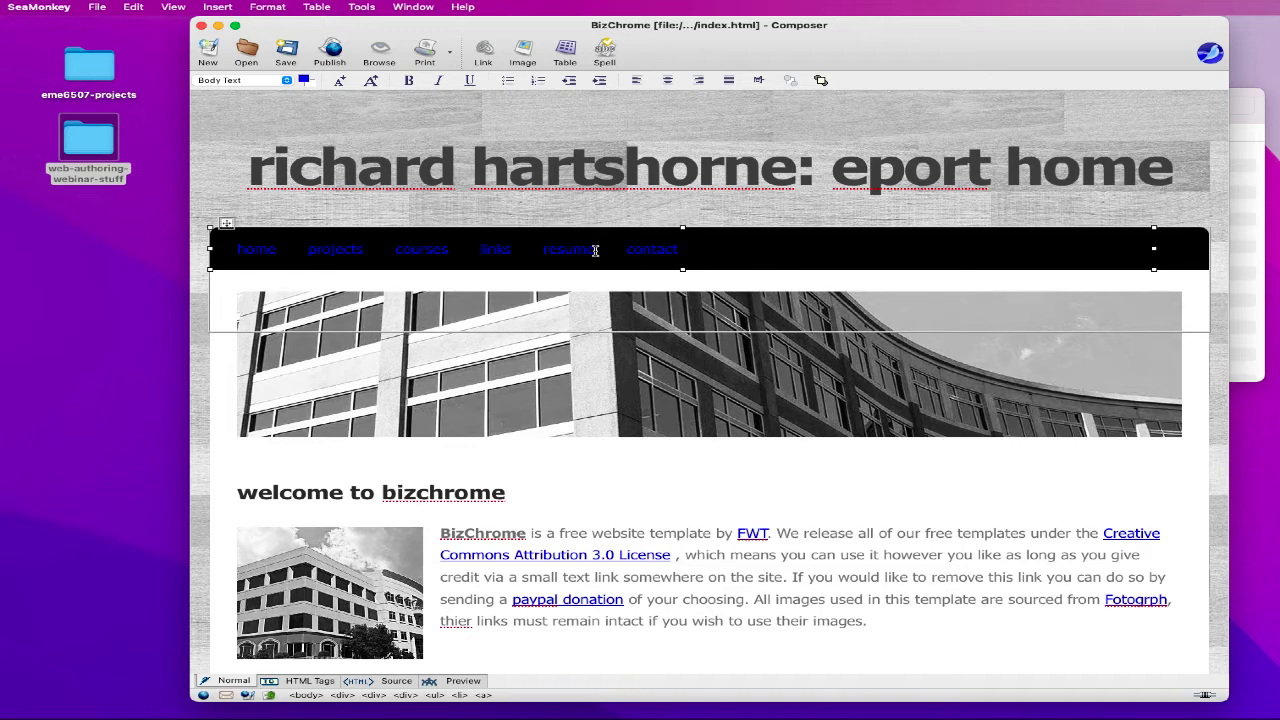
pyautogui.moveTo(596, 250); pyautogui.dragTo(542, 250)
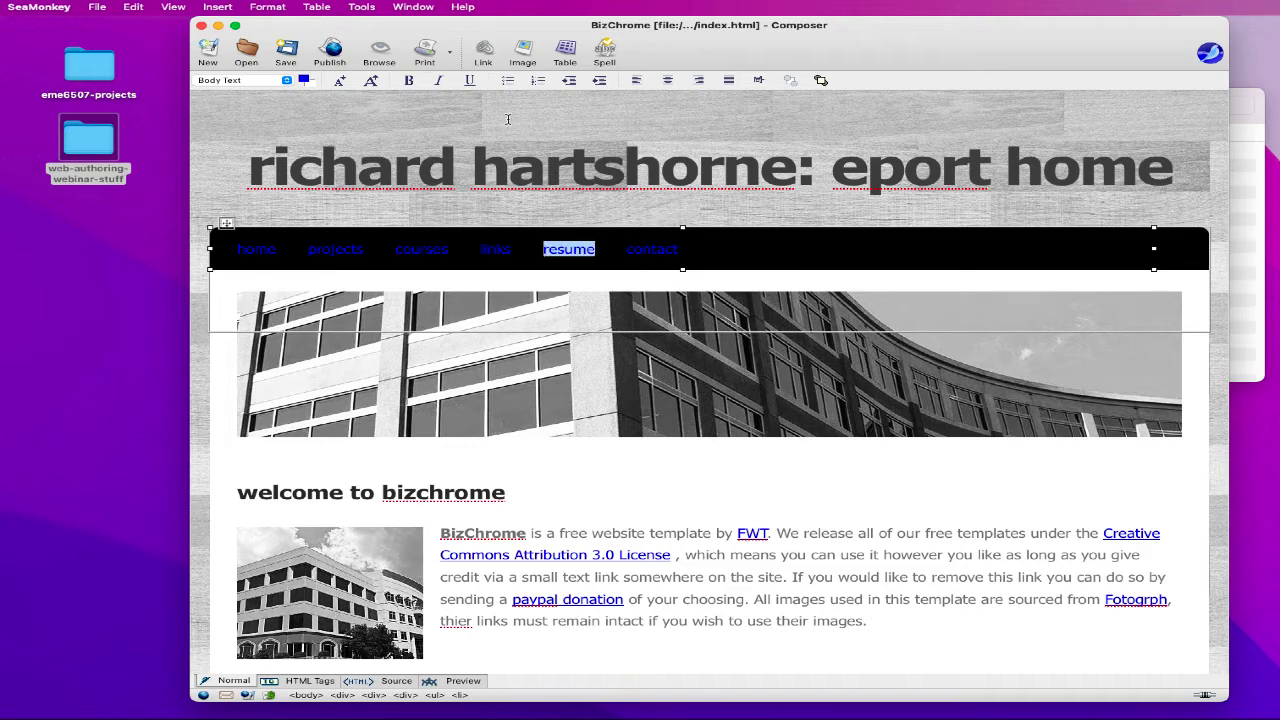
pyautogui.click(489, 55)
pyautogui.write('resume.html')
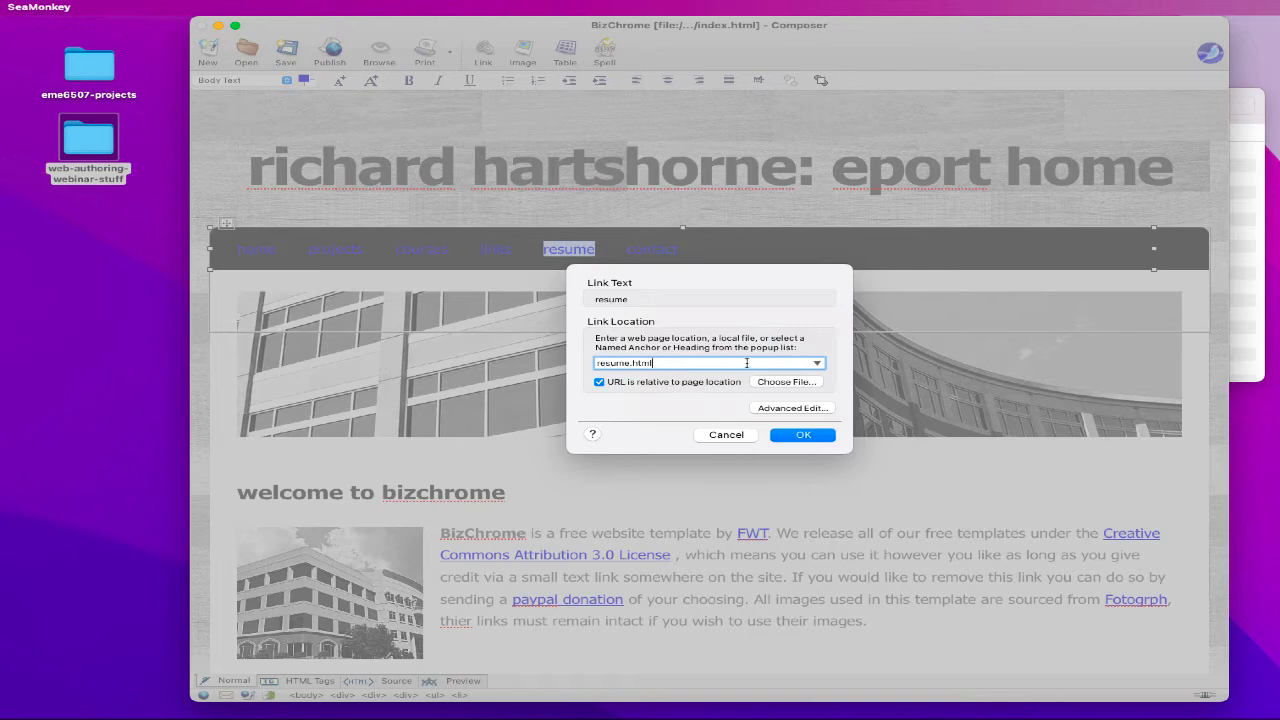
pyautogui.click(804, 436)
# - Link the contact menu item to the owner's mailto e-mail address
pyautogui.moveTo(626, 250); pyautogui.dragTo(680, 252)
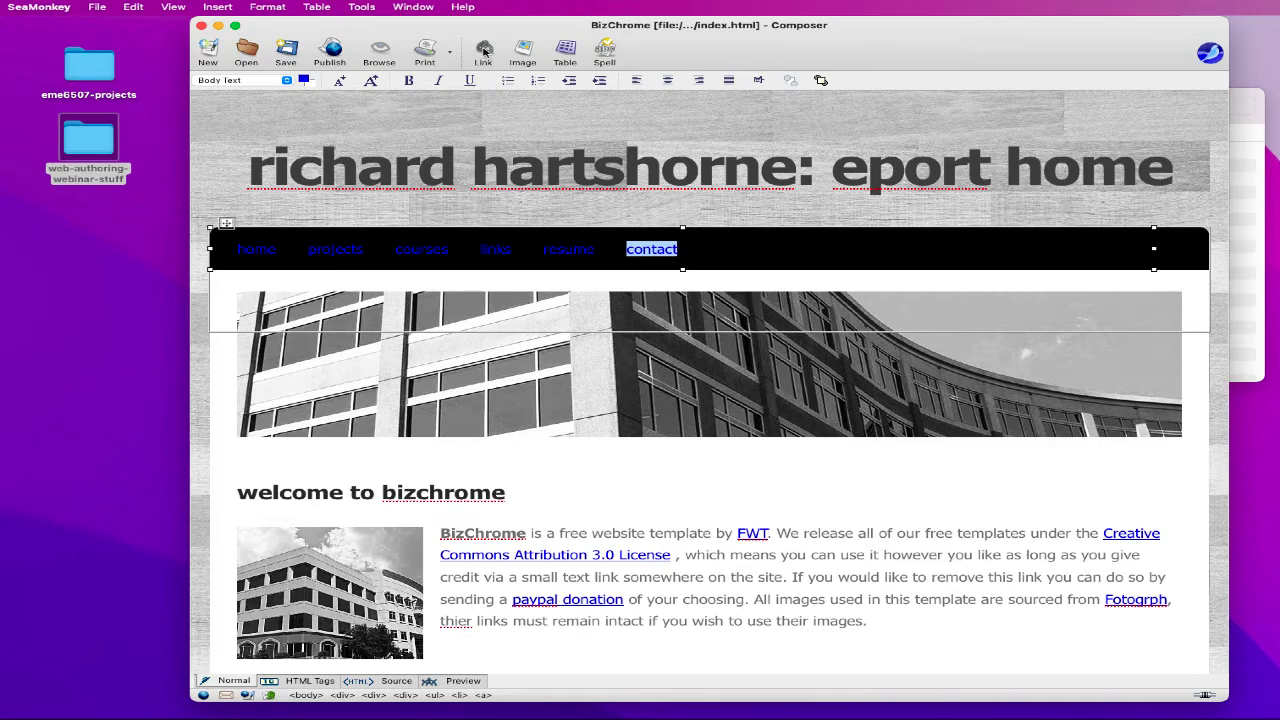
pyautogui.click(484, 51)
pyautogui.click(818, 363)
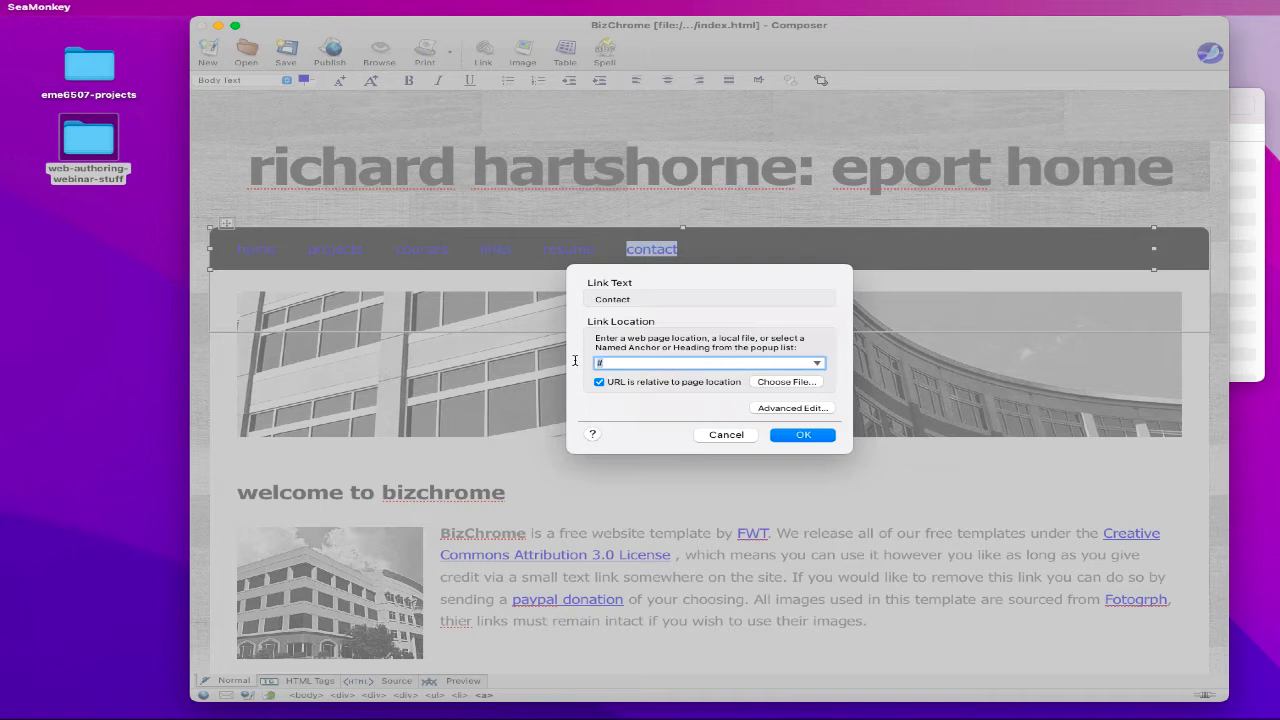
pyautogui.write('mail.')
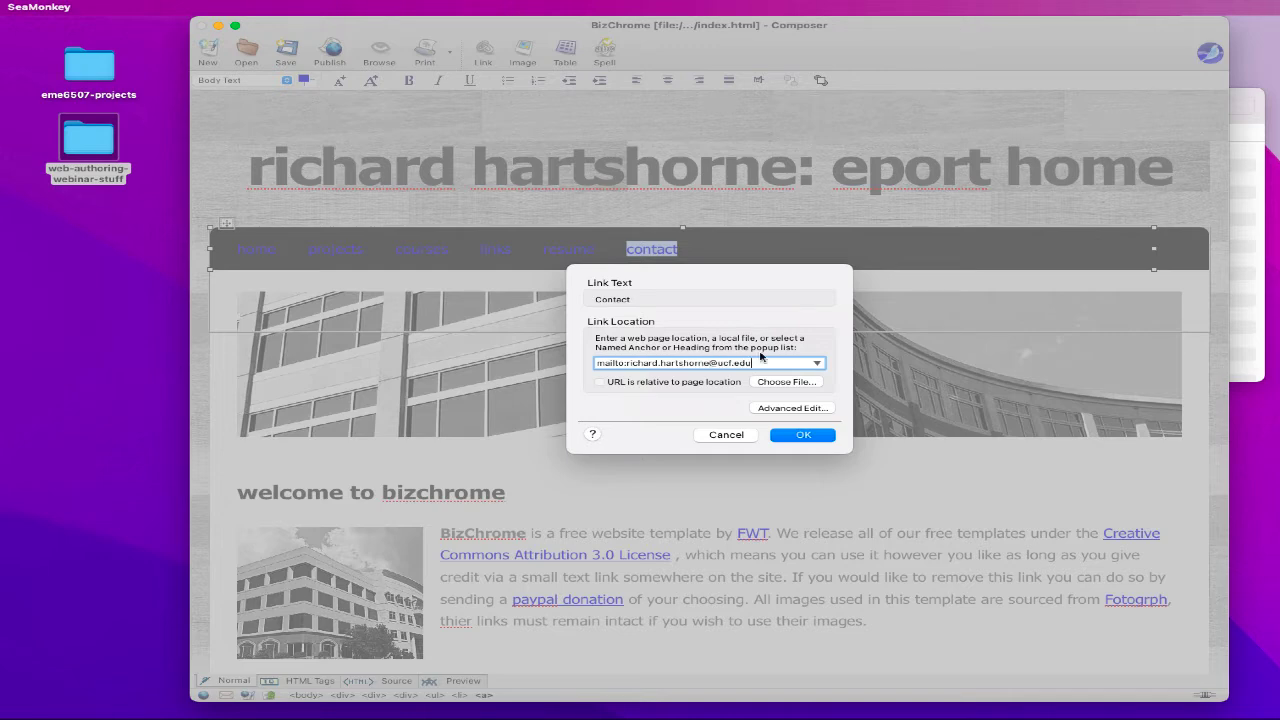
pyautogui.click(816, 438)
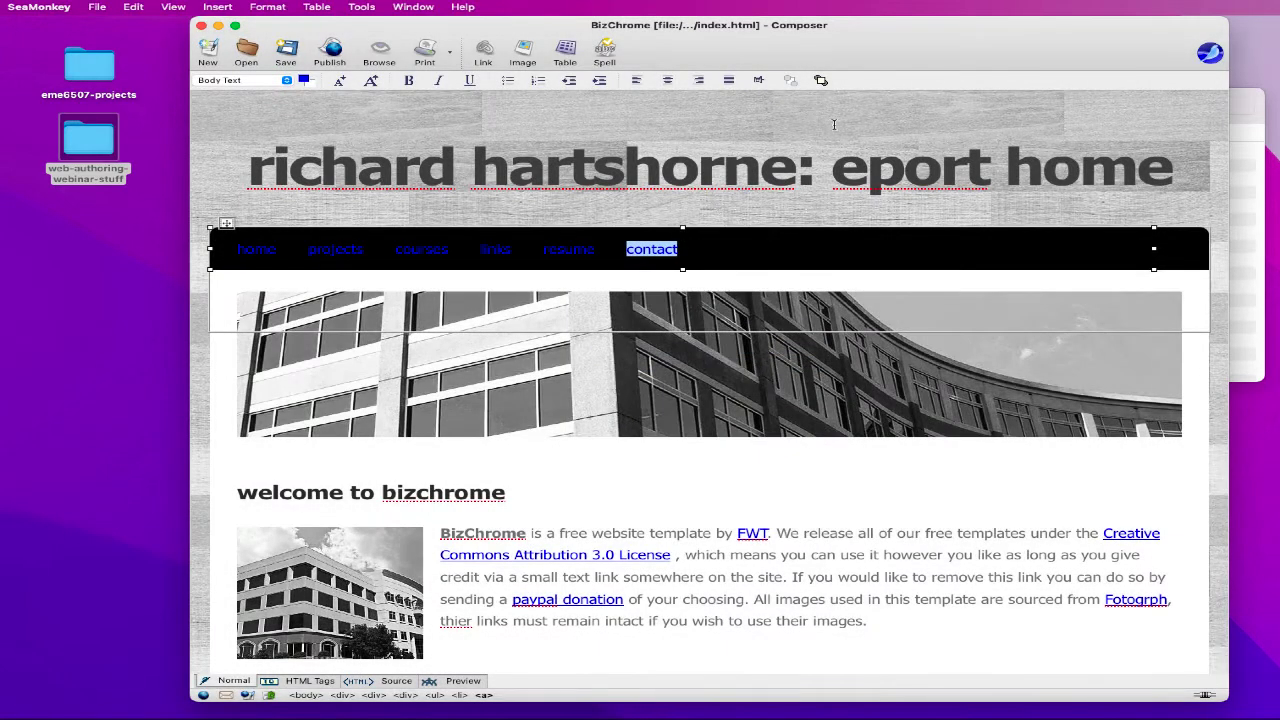
pyautogui.click(834, 124)
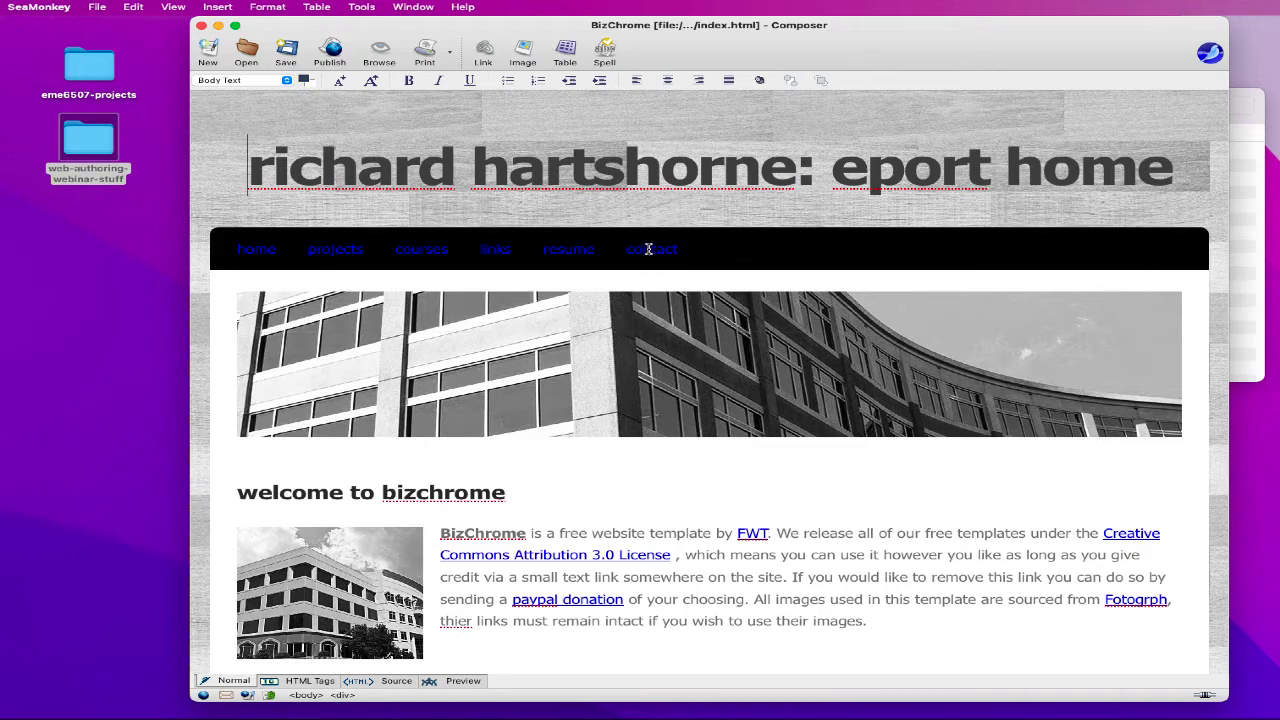
# - Colour the heading words 'eport home' mid grey
pyautogui.moveTo(831, 168); pyautogui.dragTo(1166, 170)
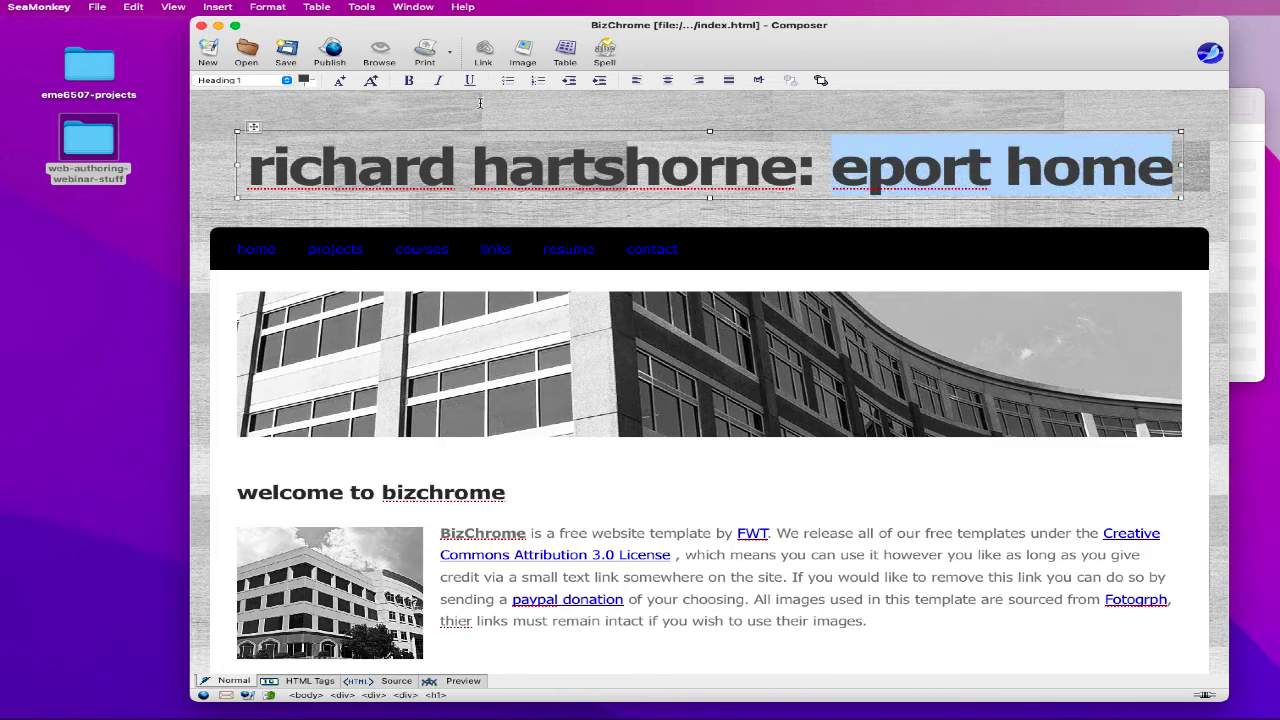
pyautogui.click(304, 80)
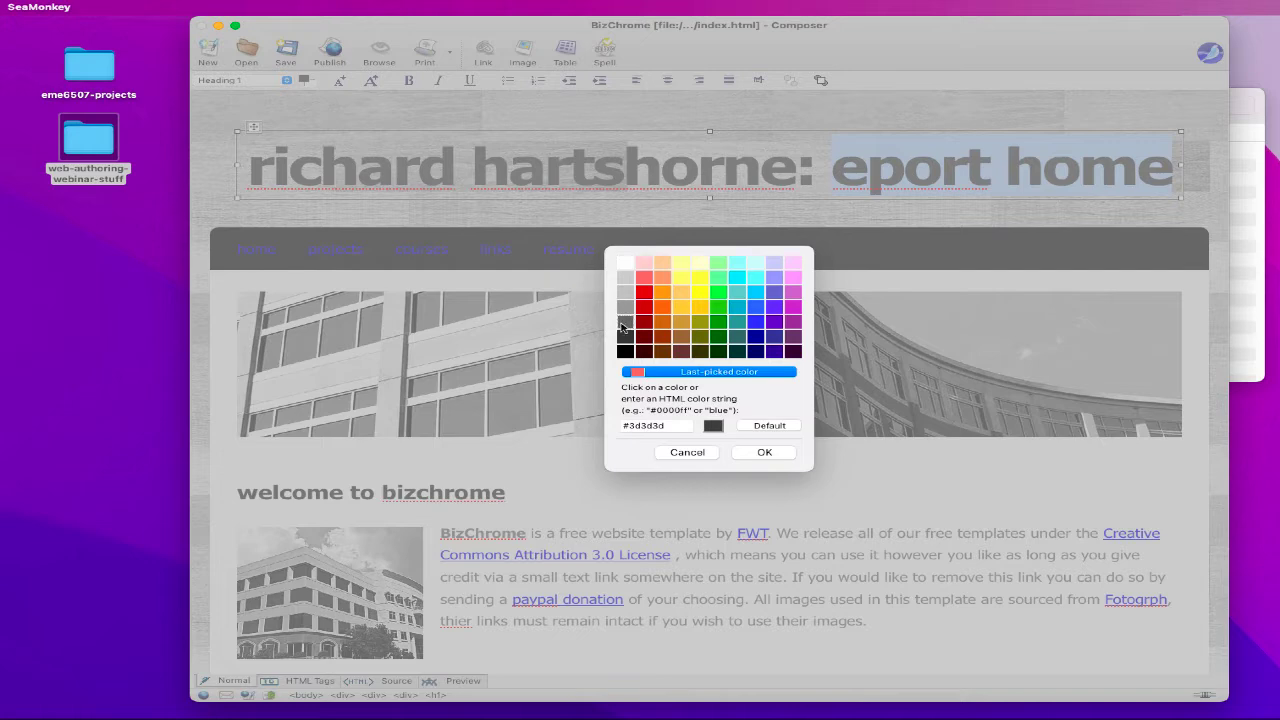
pyautogui.click(625, 307)
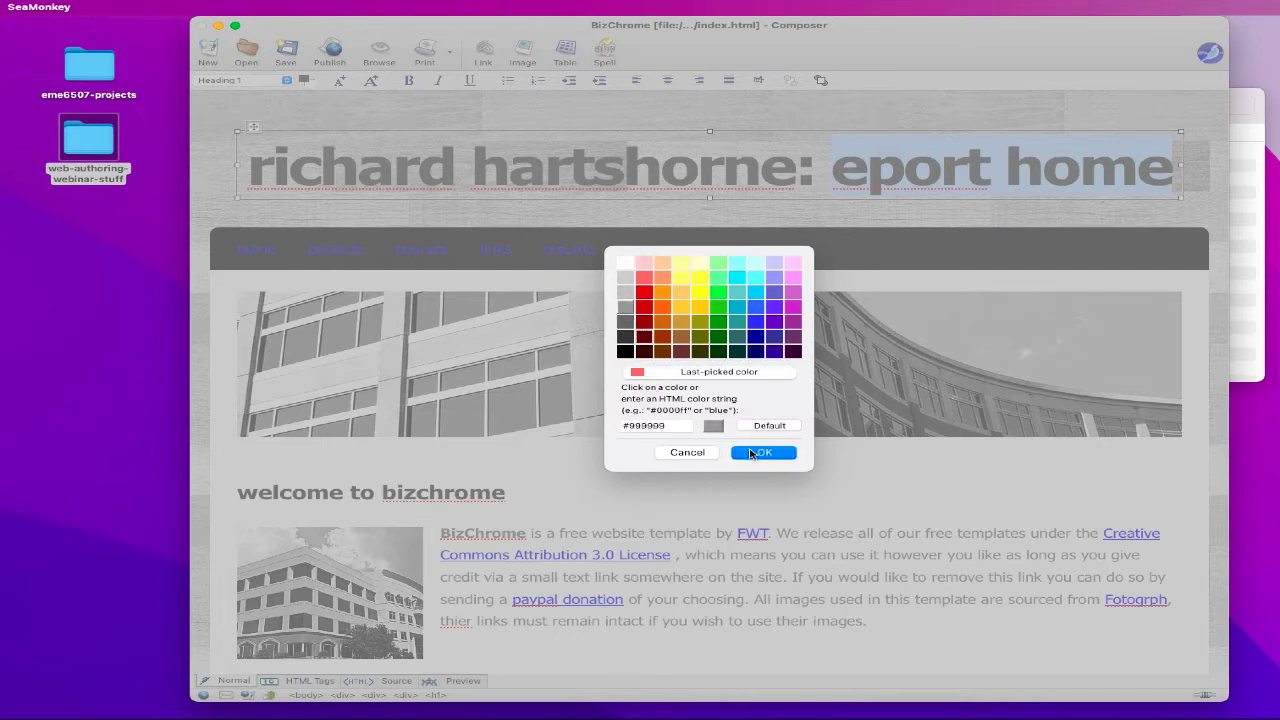
pyautogui.click(752, 454)
pyautogui.click(846, 171)
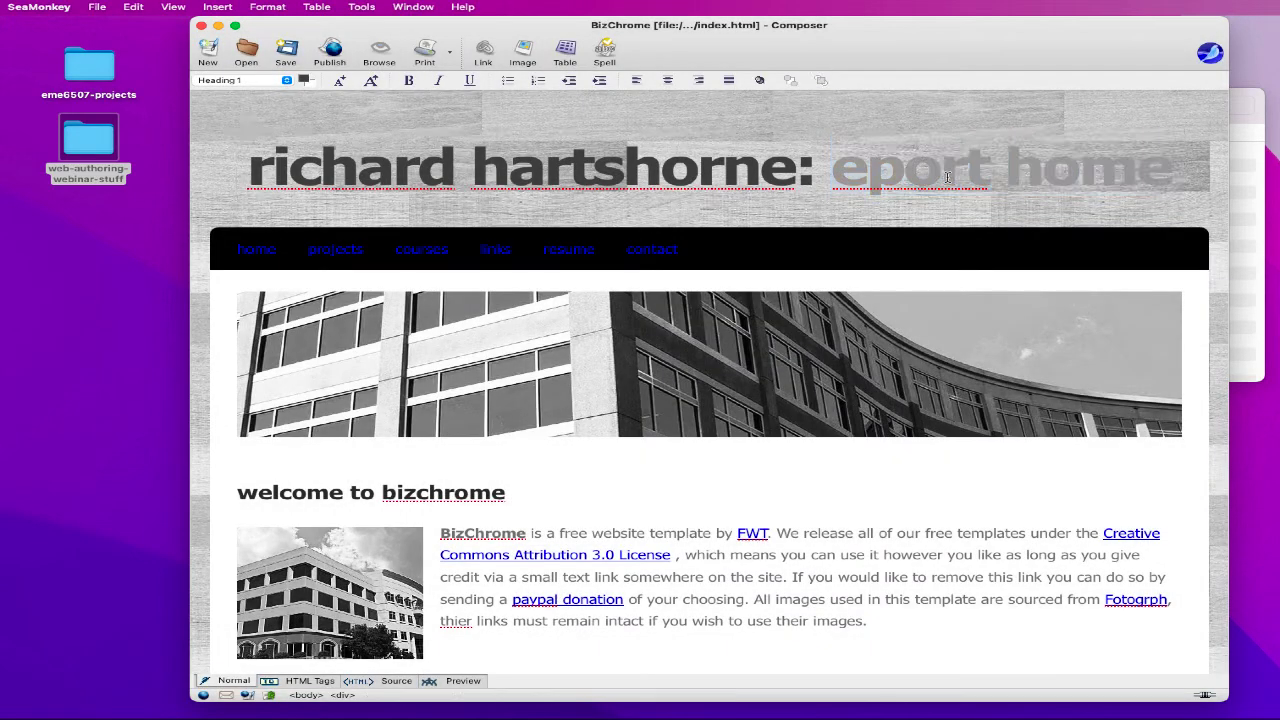
# - Recolour 'eport home' pale yellow (#ffffcc)
pyautogui.moveTo(1176, 170); pyautogui.dragTo(821, 170)
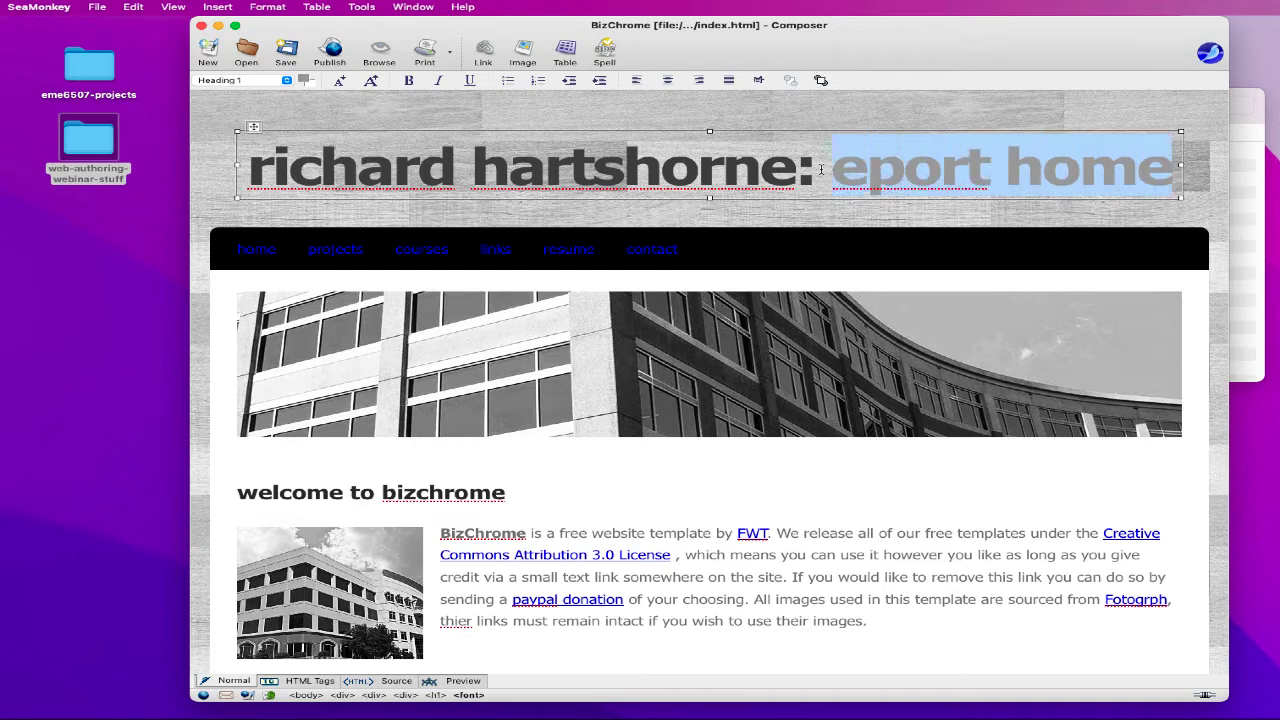
pyautogui.click(303, 80)
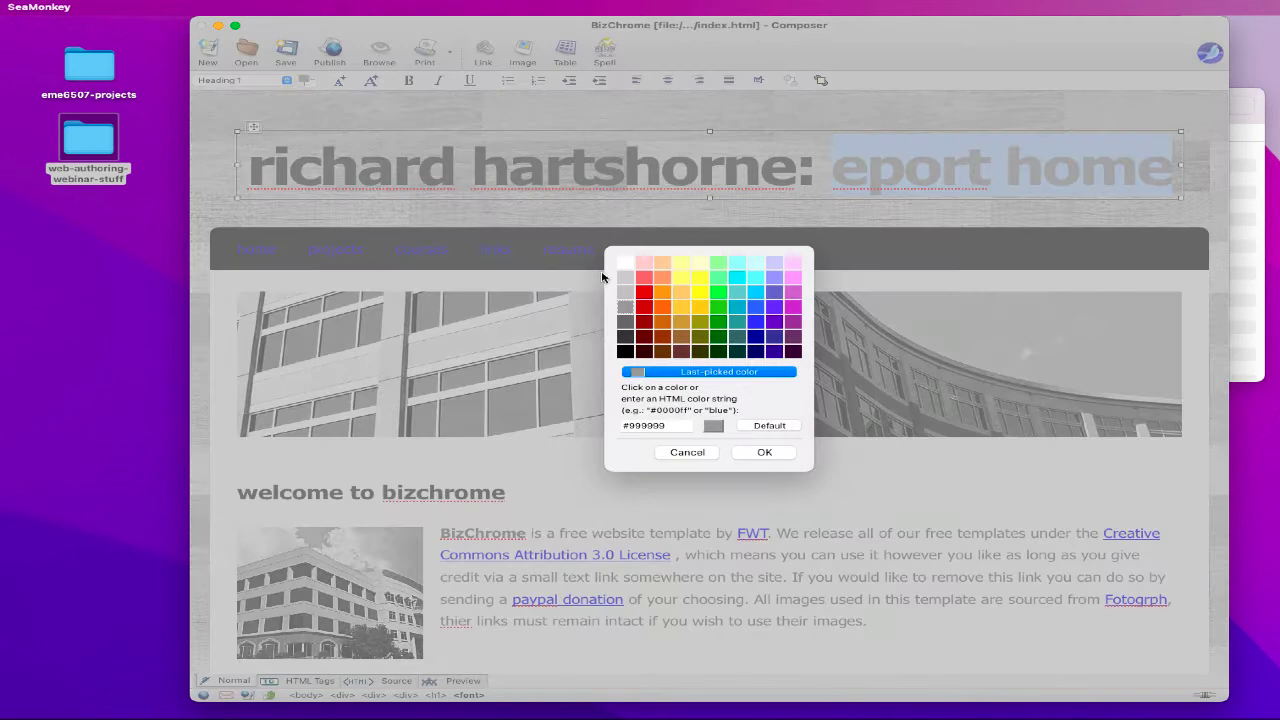
pyautogui.click(699, 262)
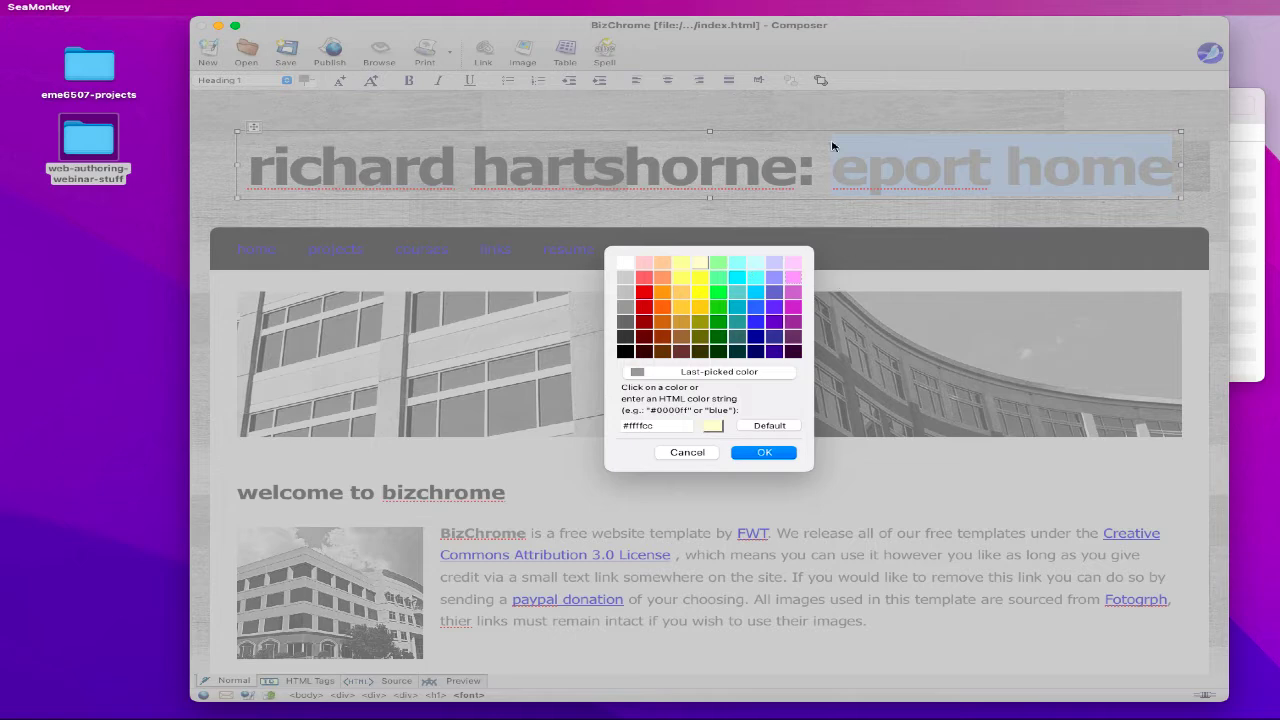
pyautogui.click(753, 455)
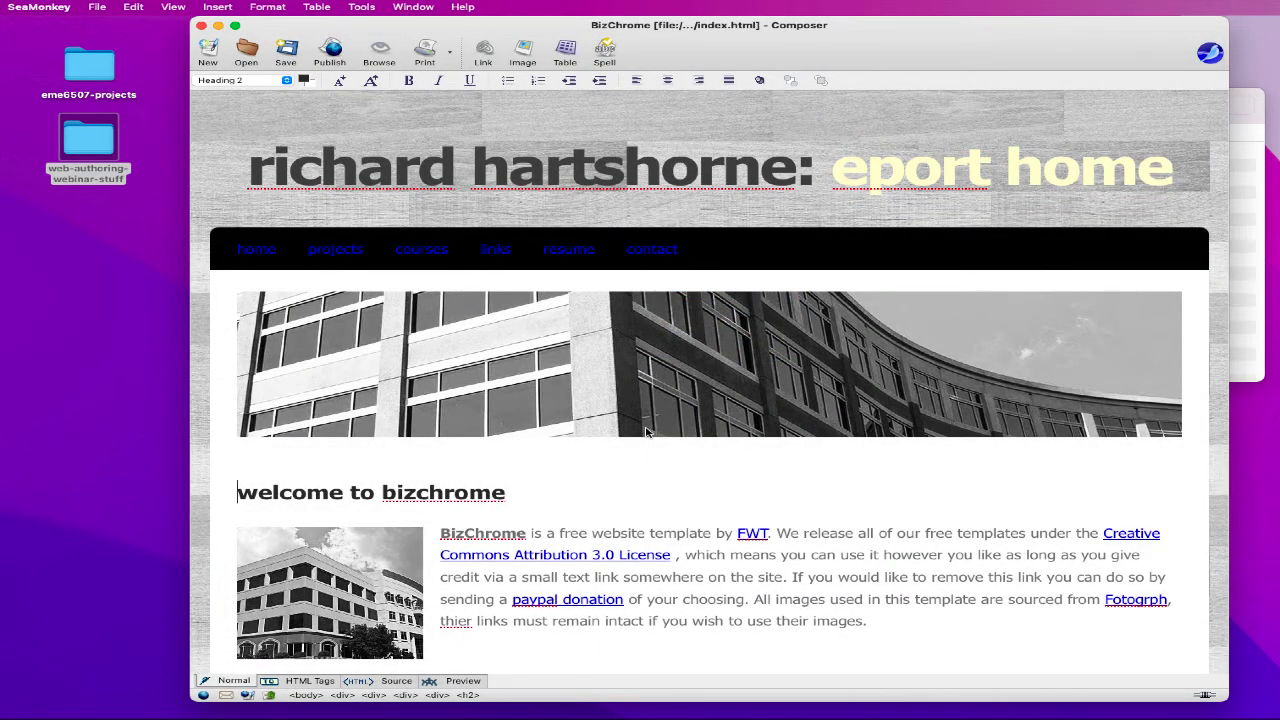
pyautogui.scroll(-3, 645, 435)
pyautogui.scroll(3, 636, 430)
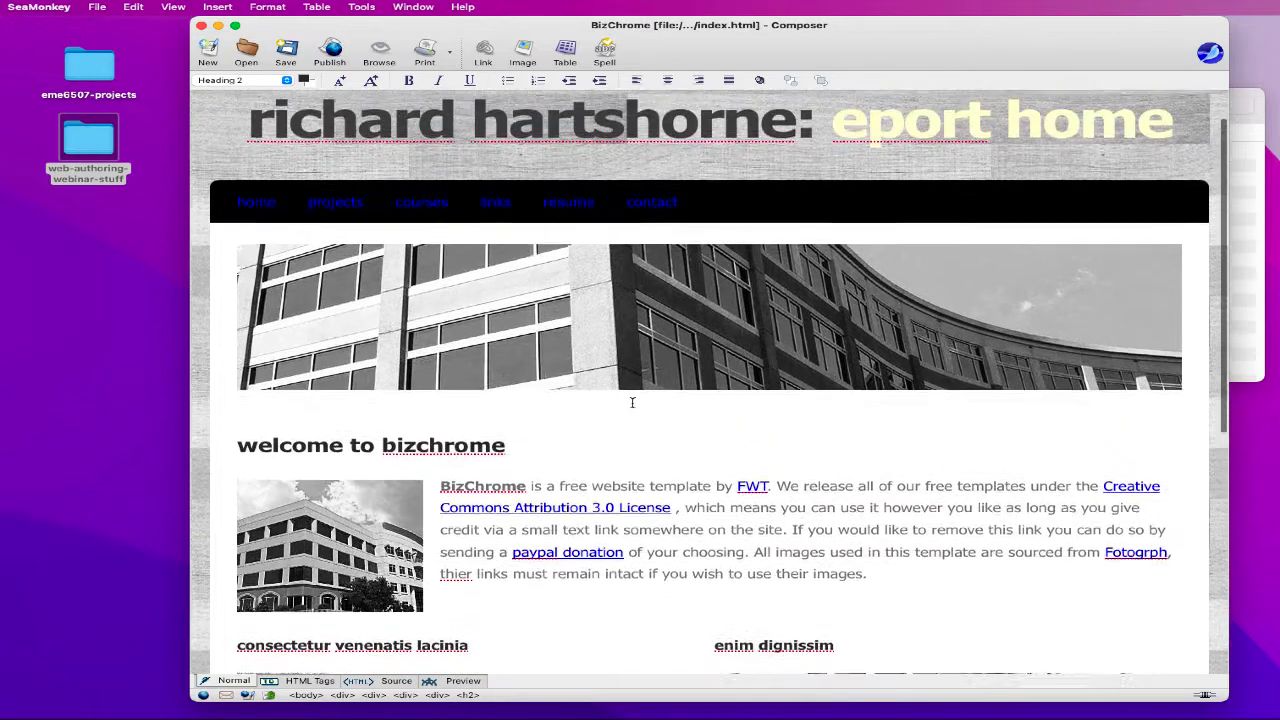
pyautogui.click(636, 380)
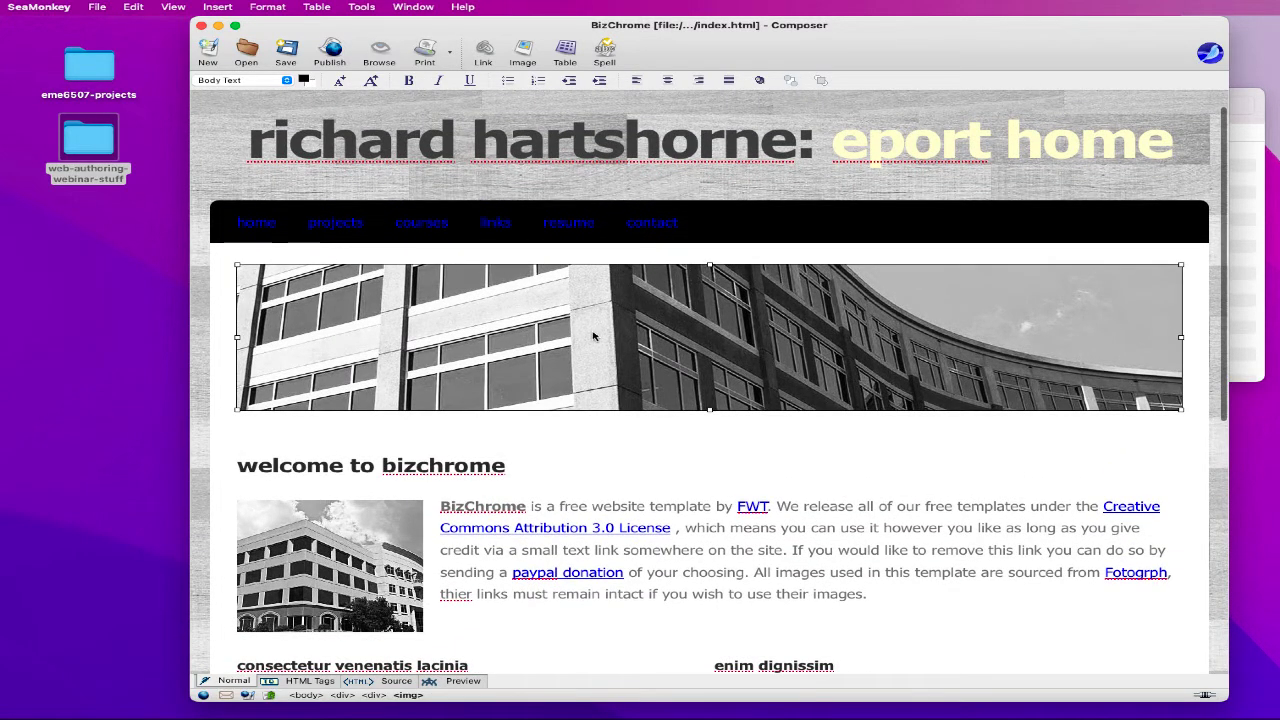
# - Swap the banner's image source for site-images/ucf-fountain-banner.jpg
pyautogui.doubleClick(632, 358)
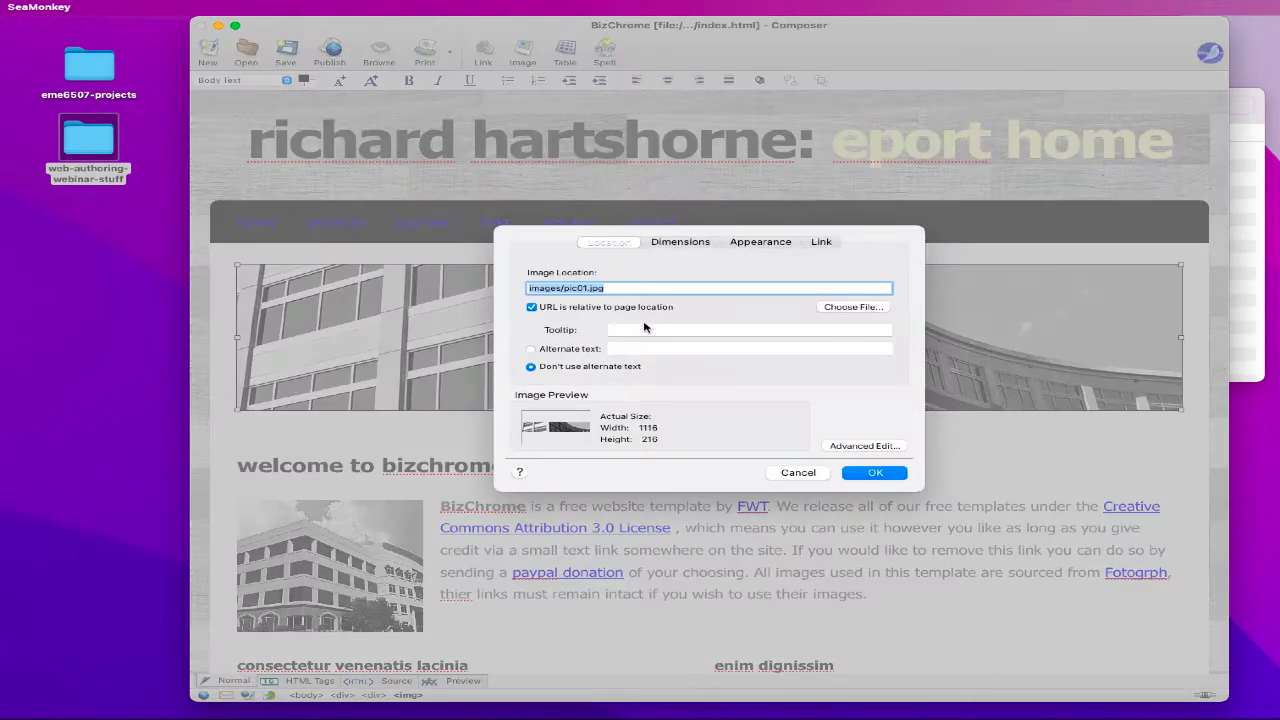
pyautogui.click(565, 289)
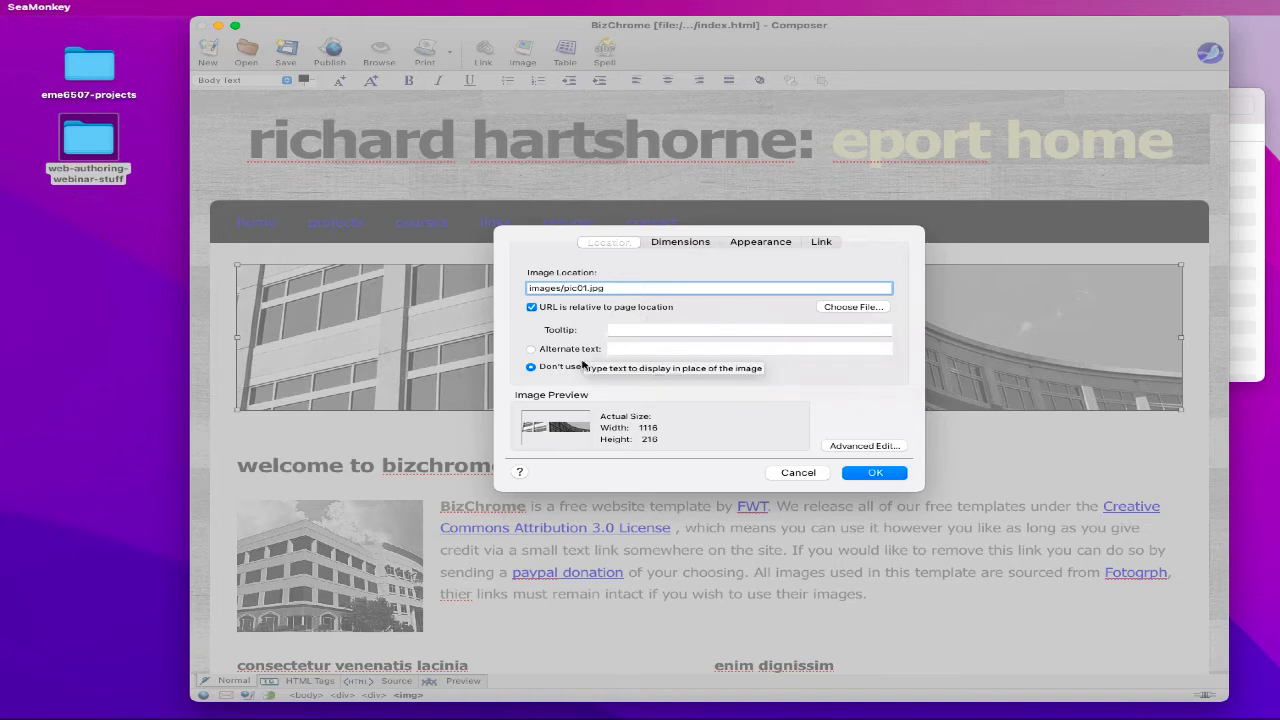
pyautogui.click(855, 308)
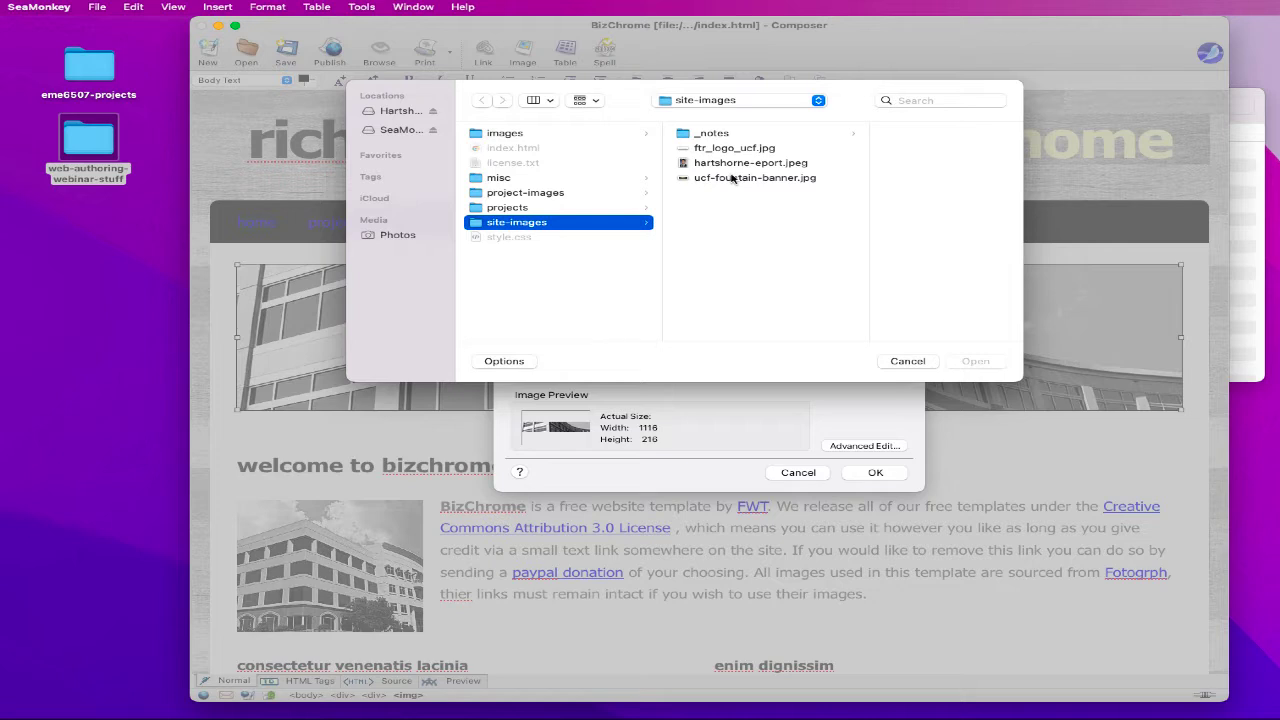
pyautogui.click(732, 178)
pyautogui.click(975, 364)
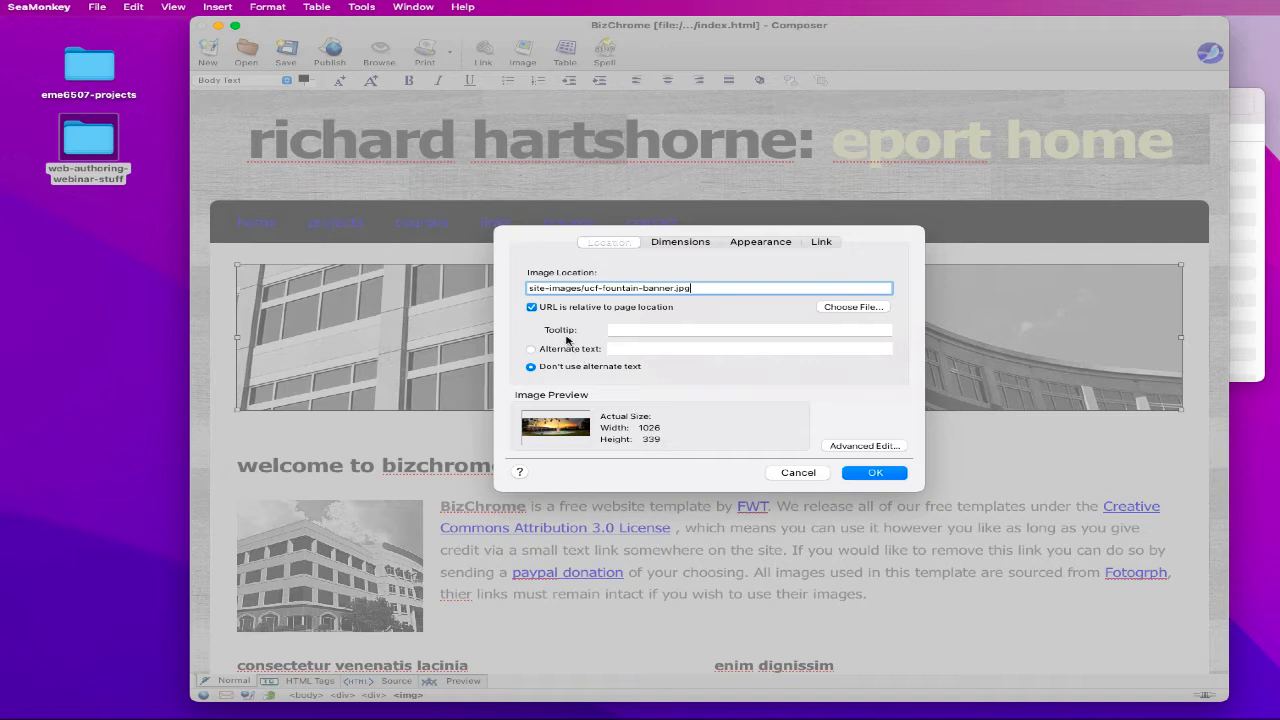
# - Give the banner a custom, unconstrained size with new width and height values
pyautogui.click(672, 245)
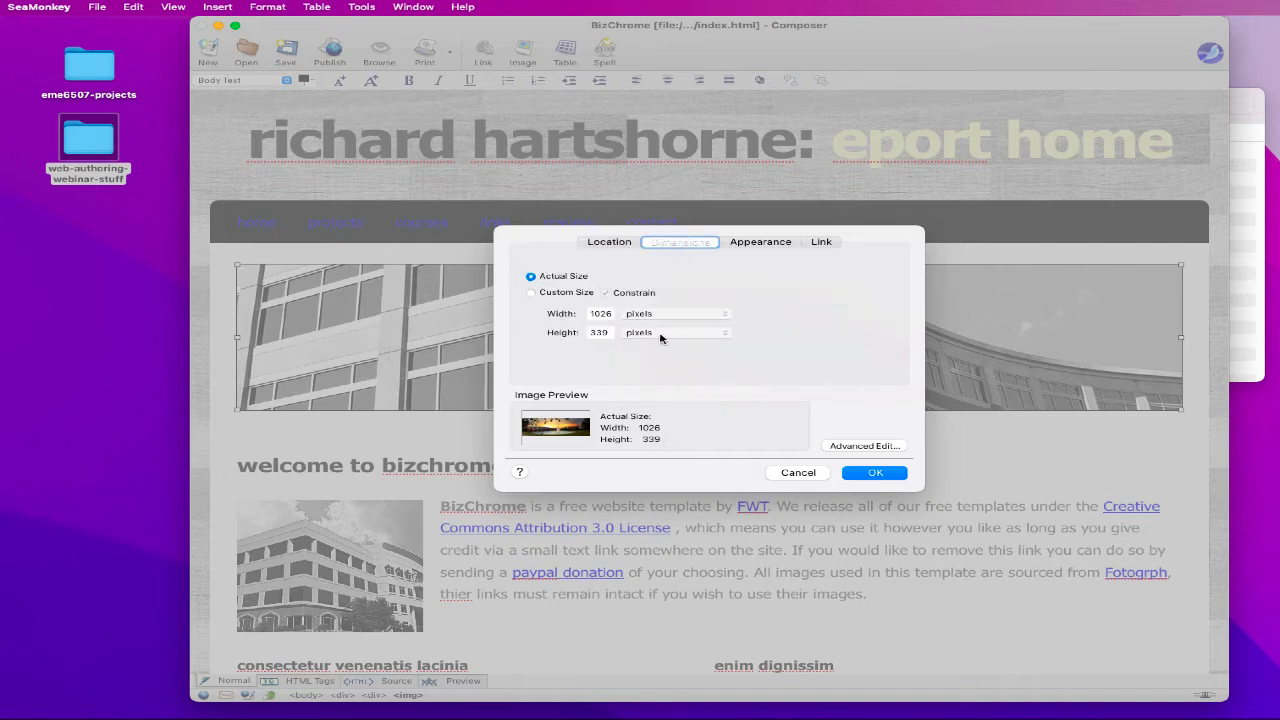
pyautogui.click(531, 292)
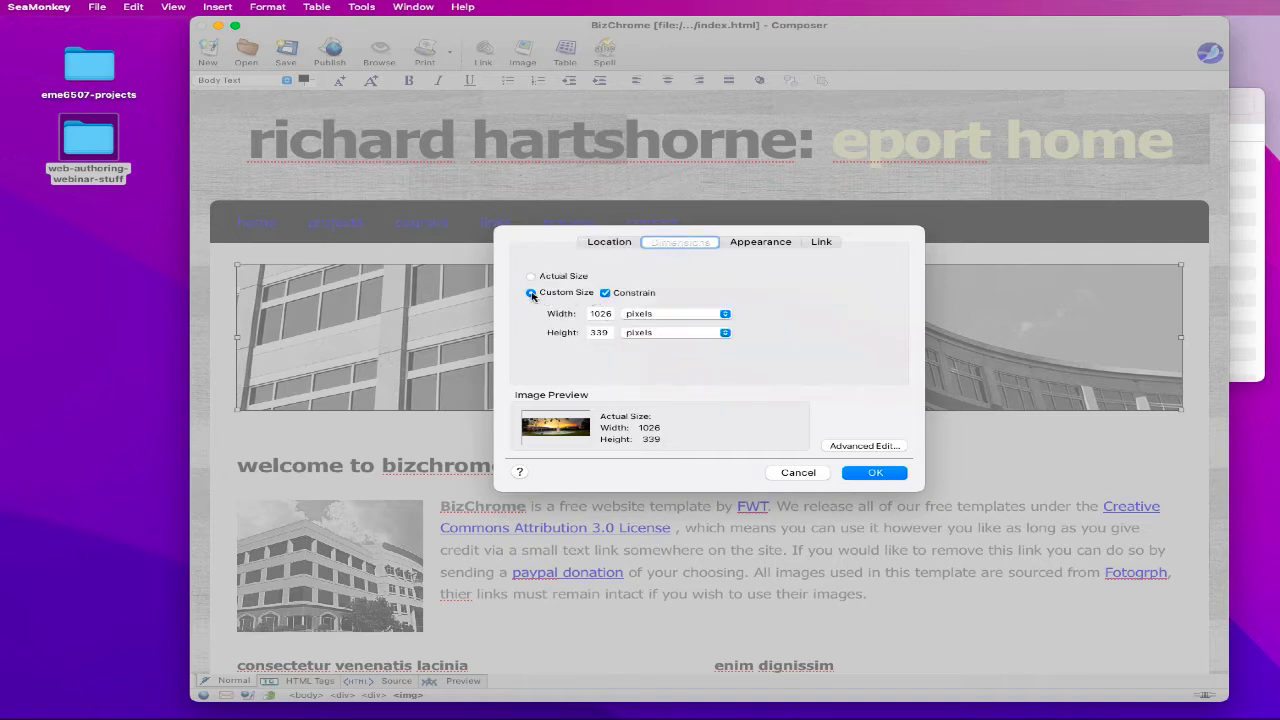
pyautogui.click(605, 293)
pyautogui.doubleClick(602, 314)
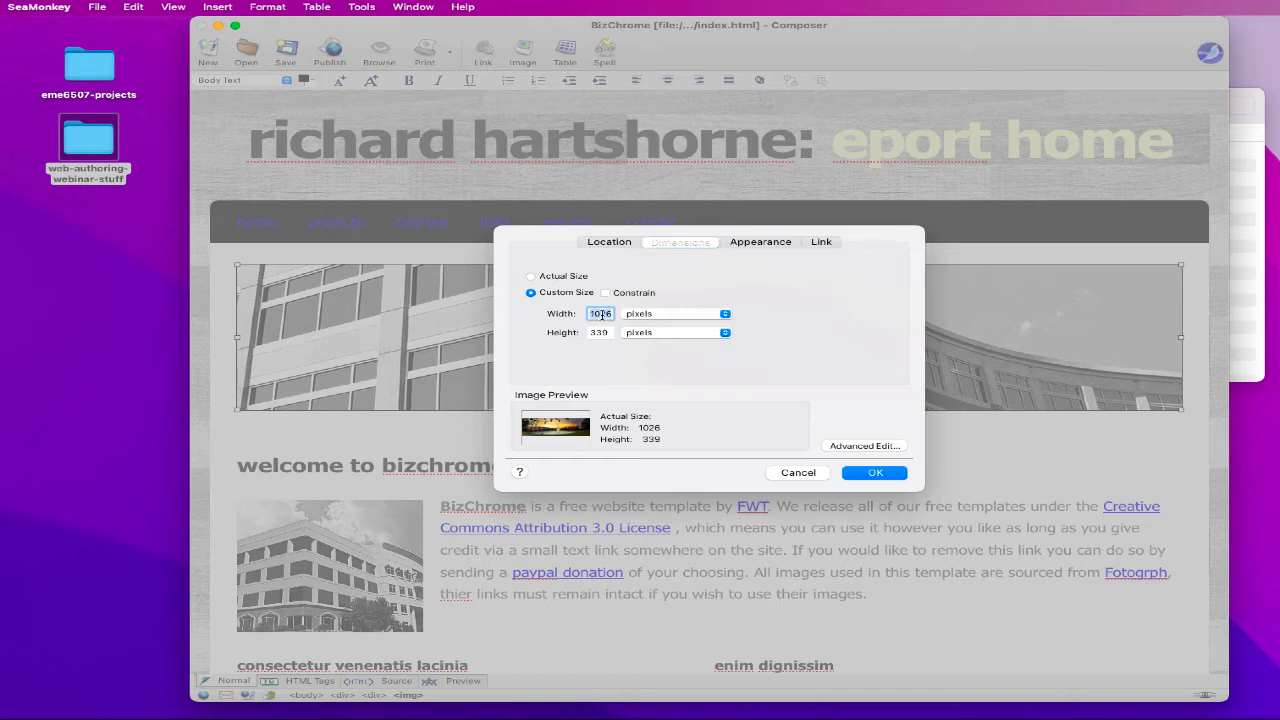
pyautogui.write('11')
pyautogui.press('Tab')
pyautogui.write('2')
# - Add the alternate text 'UCF Fountain' and apply the image settings
pyautogui.click(601, 243)
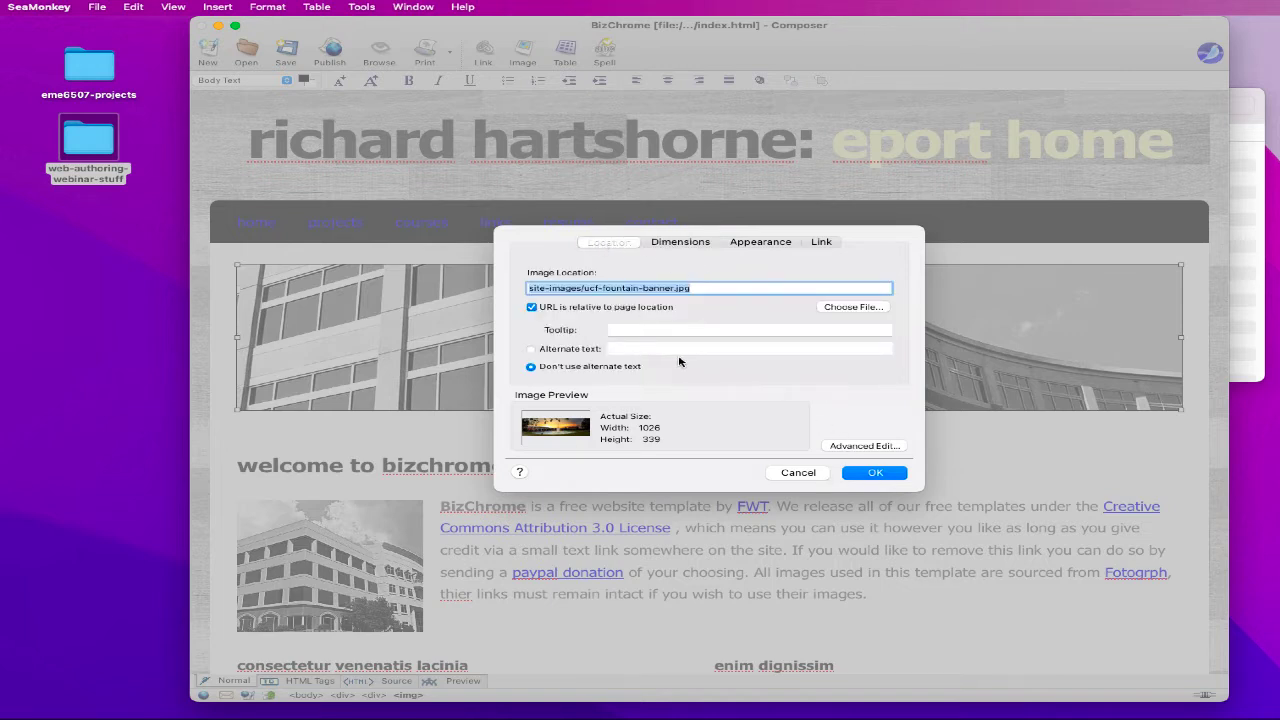
pyautogui.click(531, 350)
pyautogui.click(655, 351)
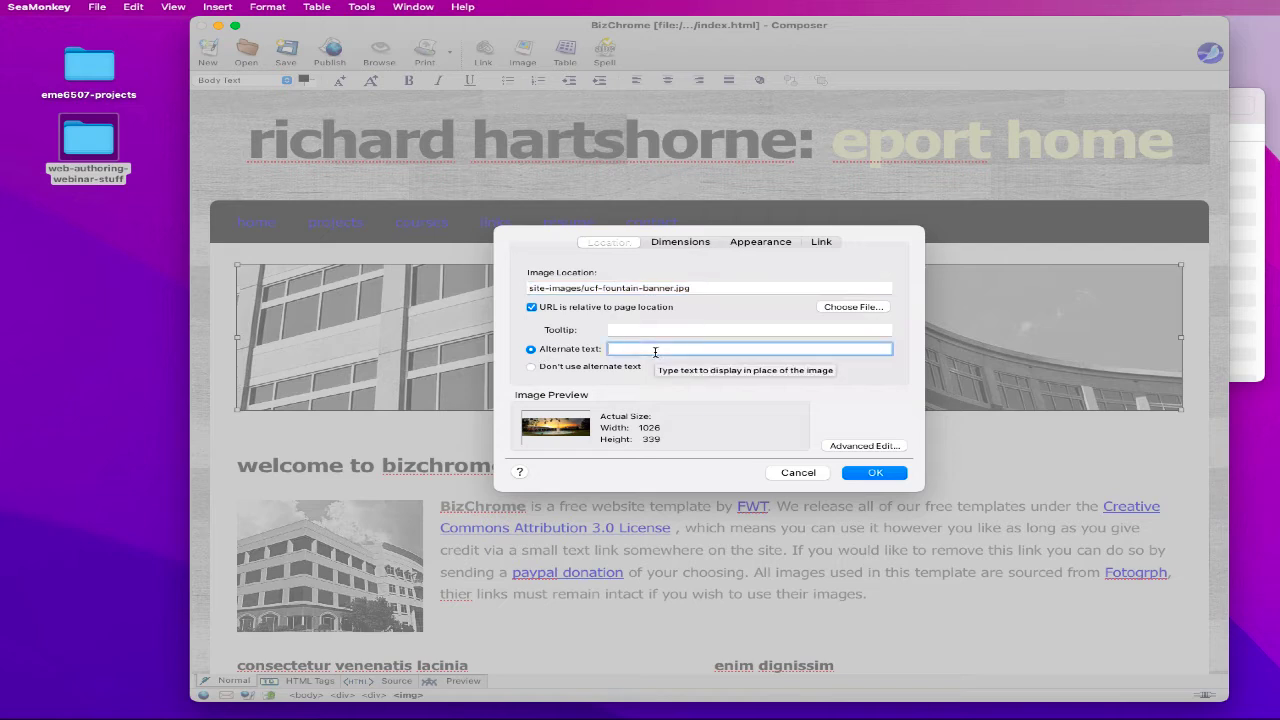
pyautogui.write('UCF Fountain')
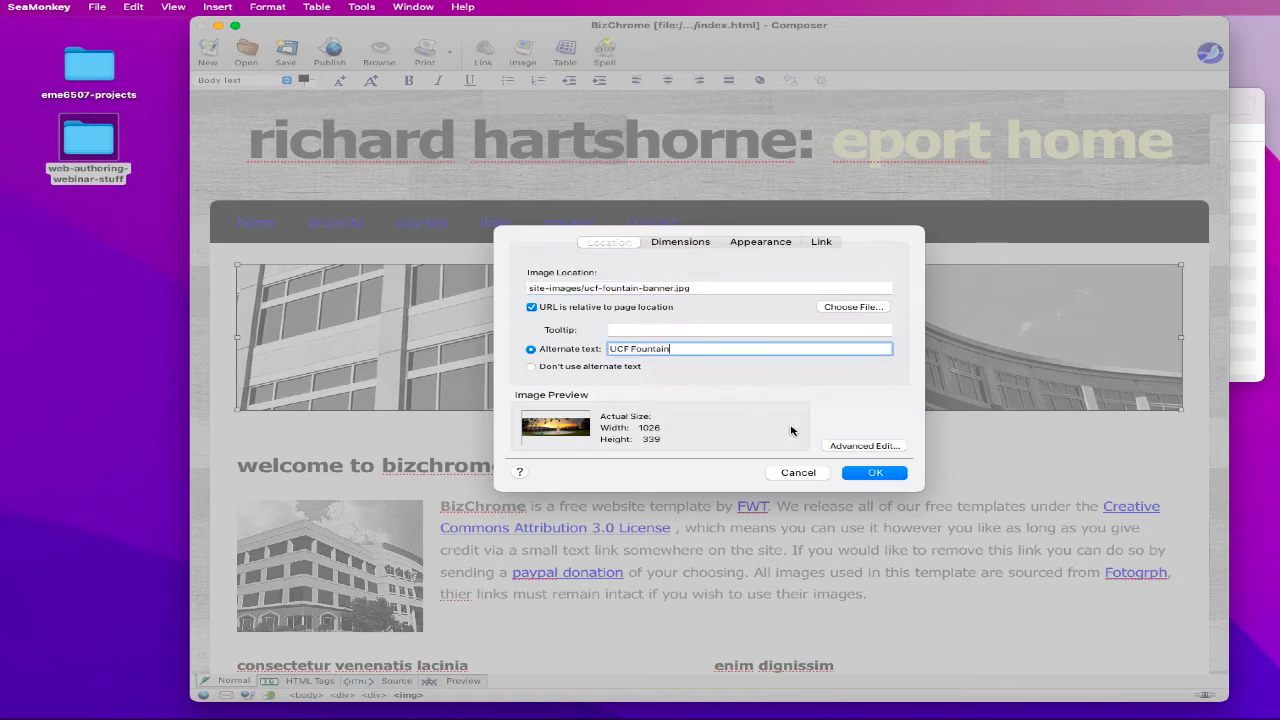
pyautogui.click(866, 474)
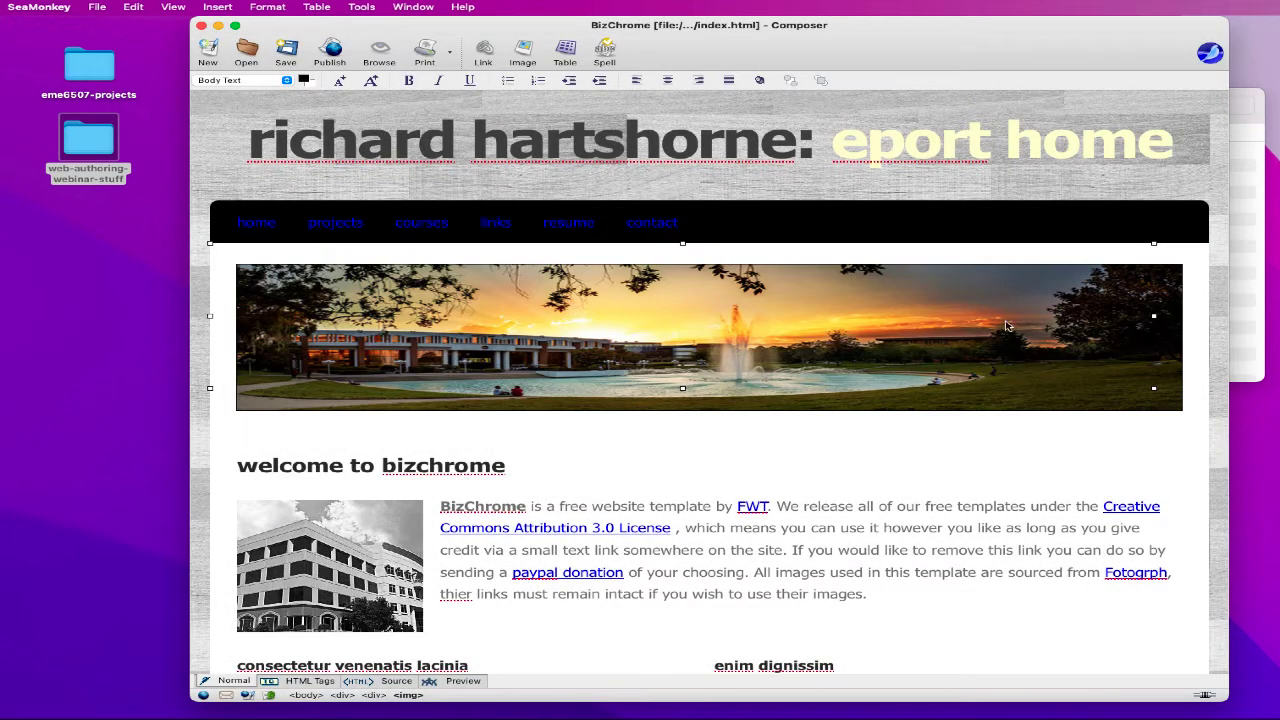
# - Recheck the fountain banner's properties and close them without further changes
pyautogui.click(613, 360)
pyautogui.scroll(-1, 783, 357)
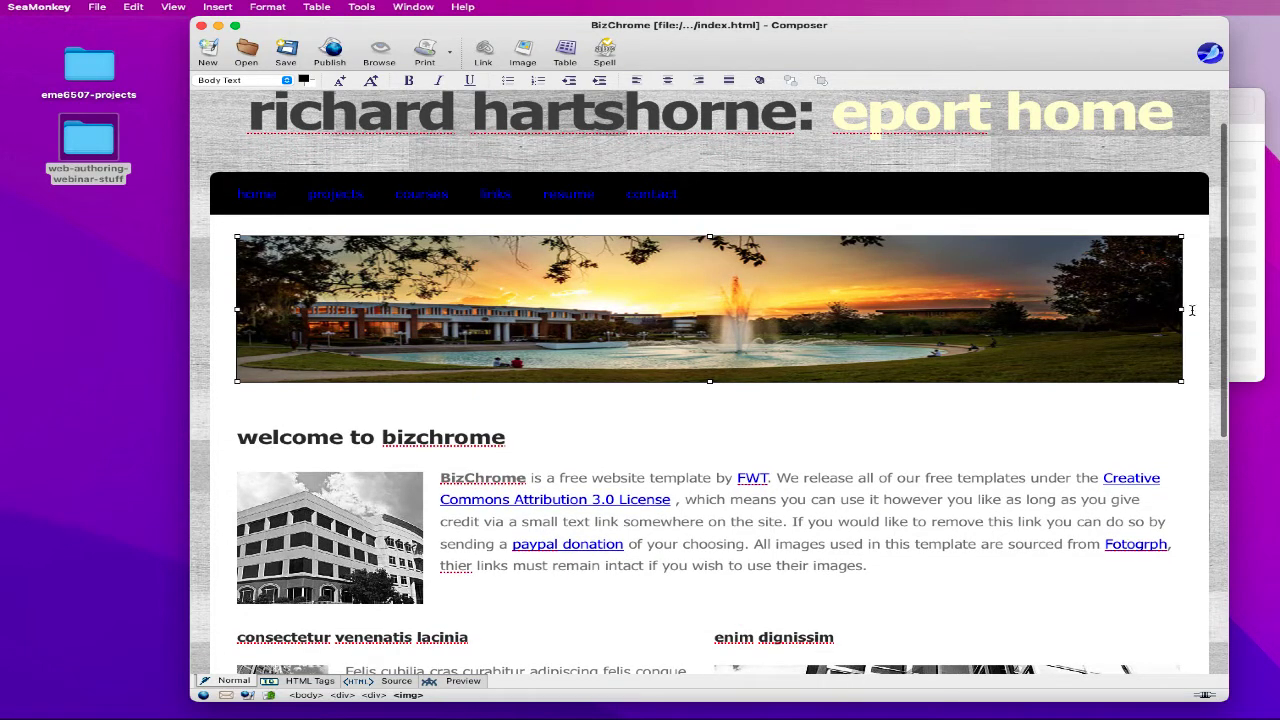
pyautogui.doubleClick(795, 277)
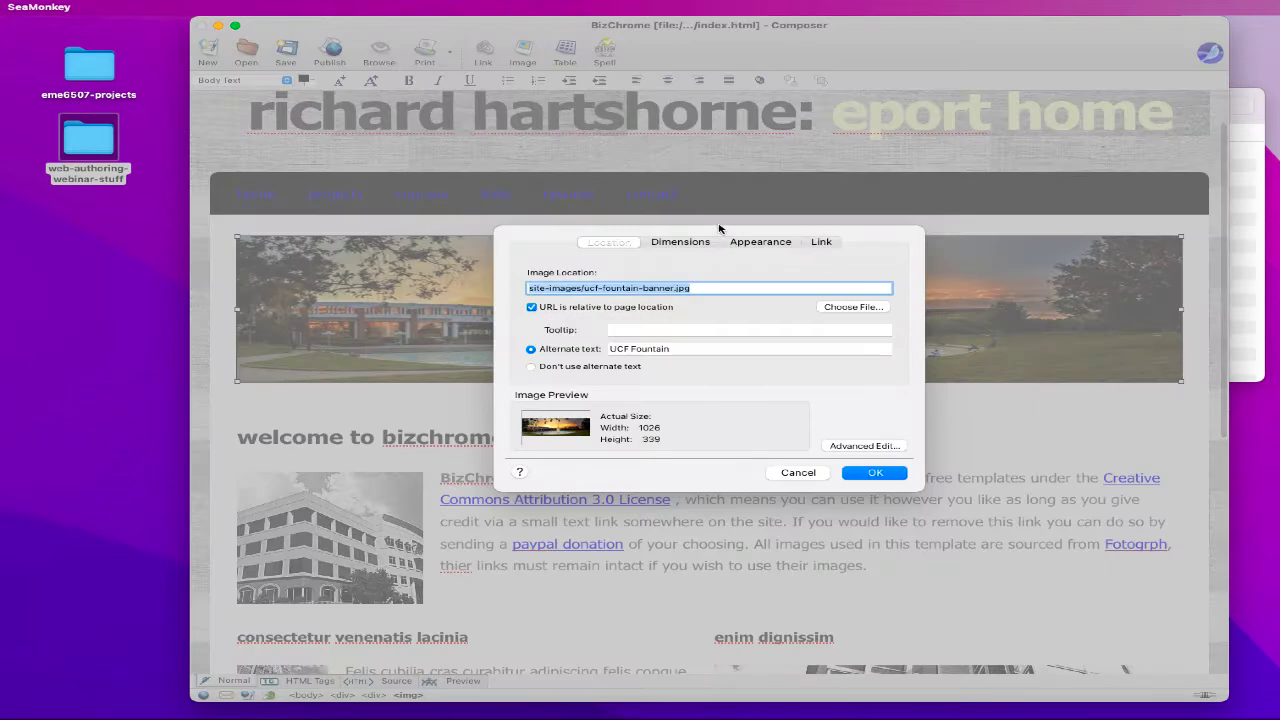
pyautogui.click(798, 473)
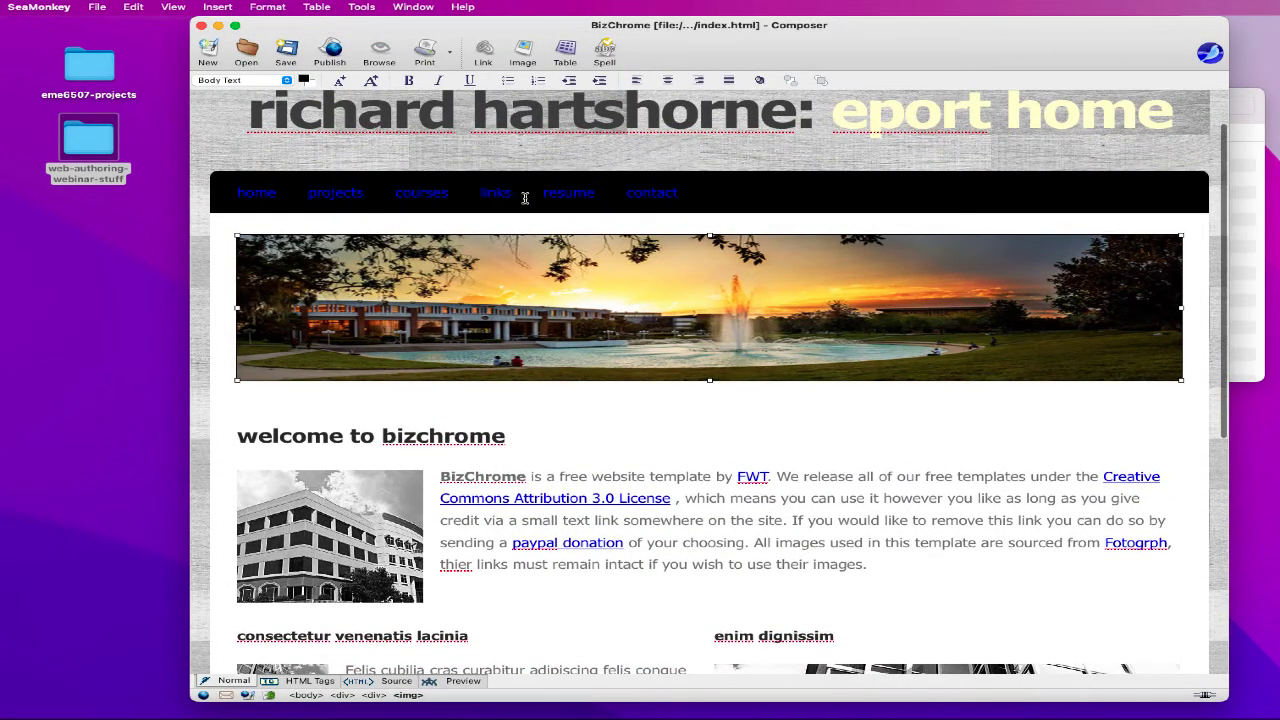
pyautogui.click(661, 196)
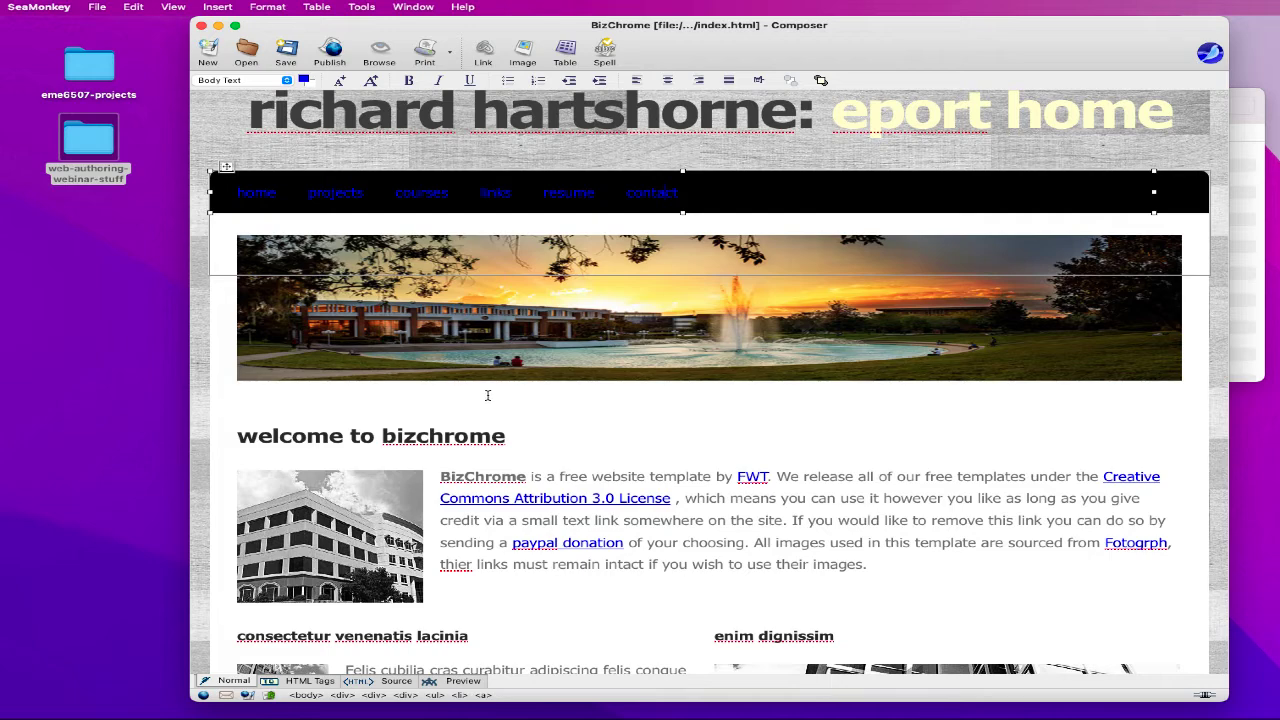
# - Scroll through the page and reselect the navigation bar
pyautogui.scroll(-3, 217, 418)
pyautogui.scroll(2, 212, 413)
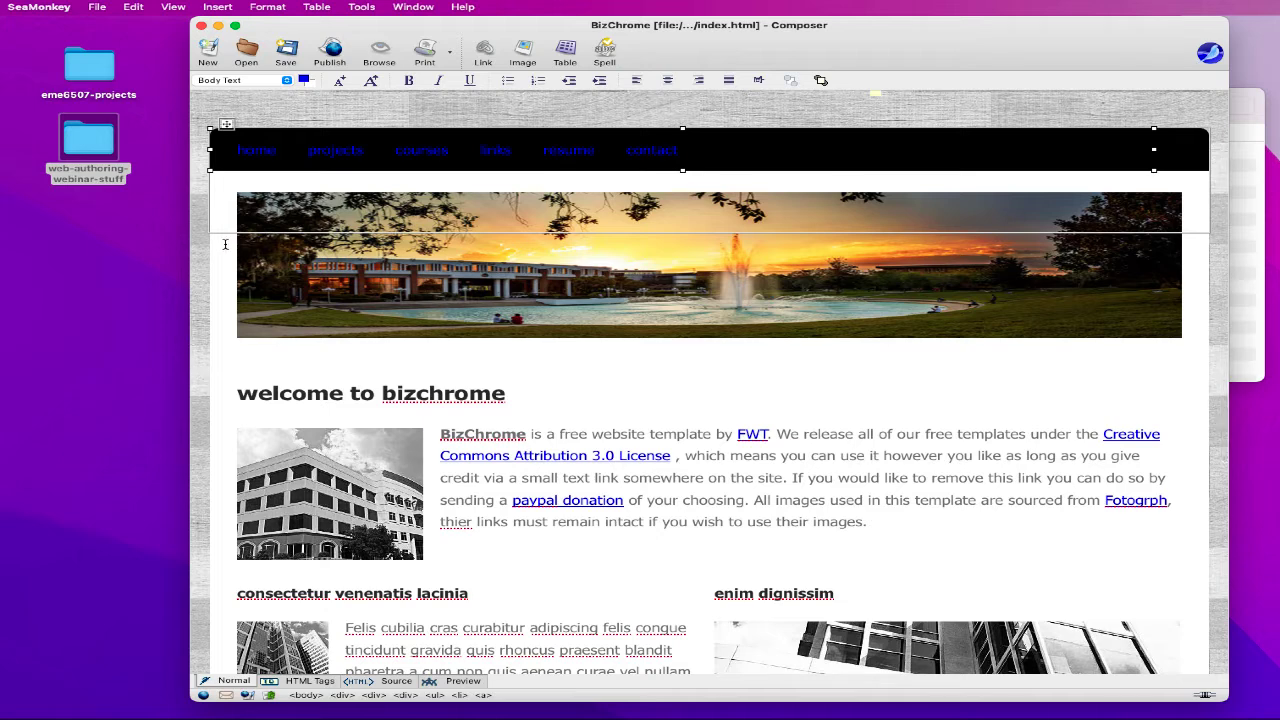
pyautogui.click(211, 202)
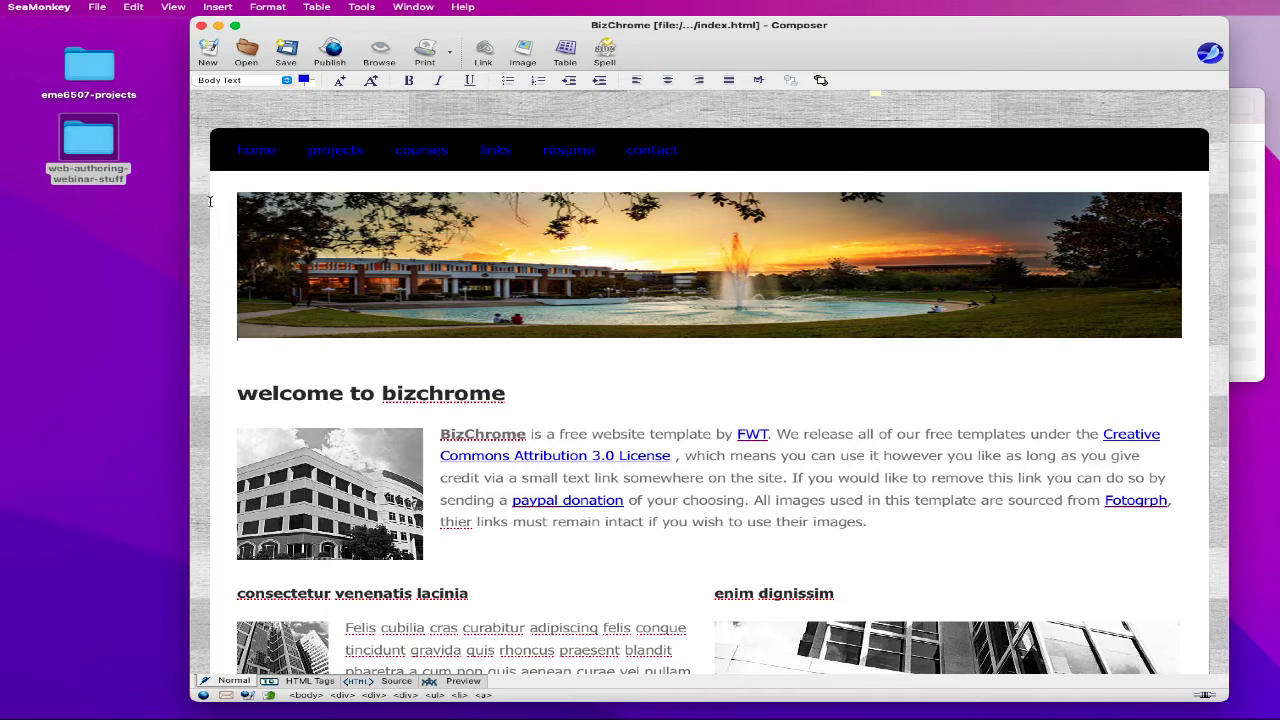
pyautogui.click(214, 140)
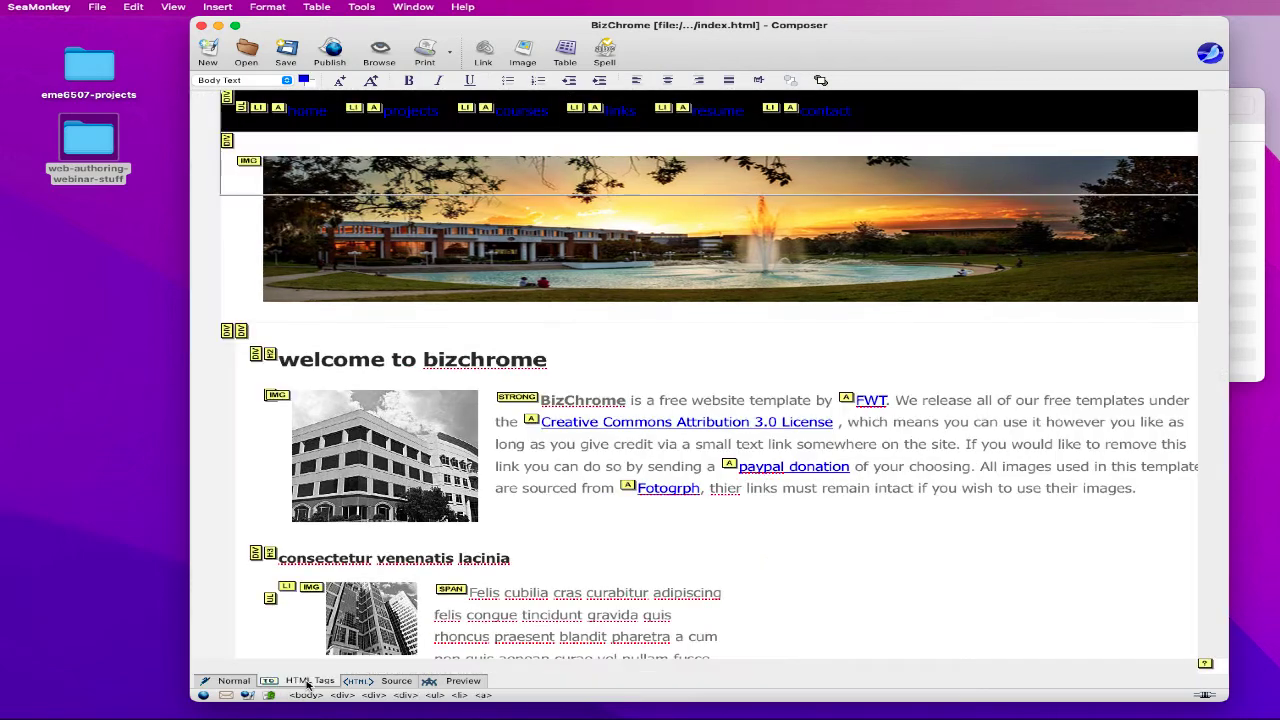
pyautogui.click(308, 683)
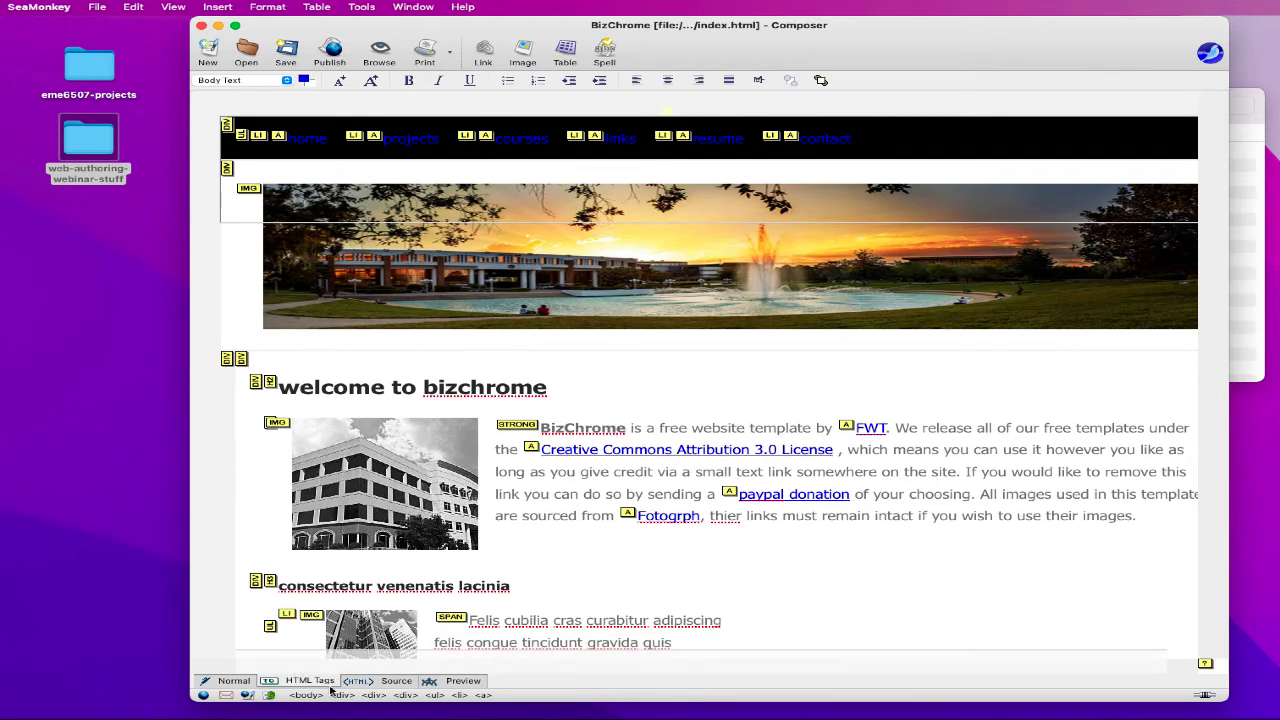
pyautogui.click(372, 684)
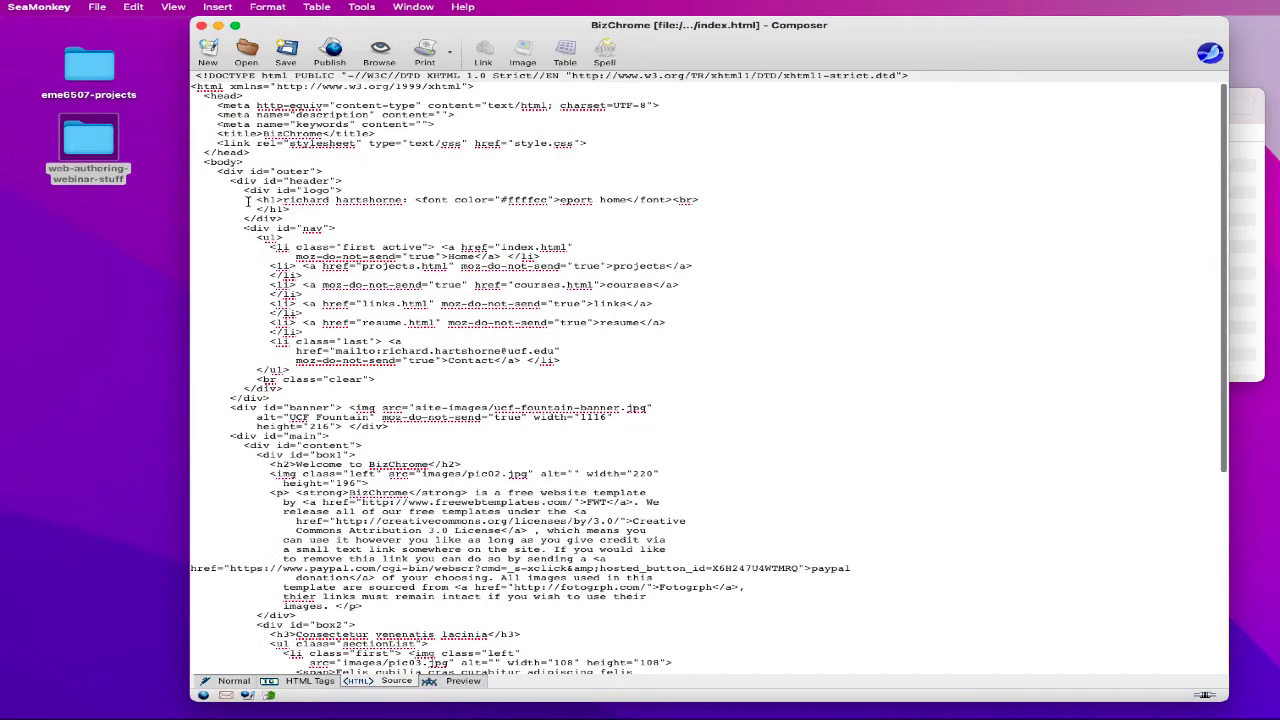
pyautogui.scroll(-2, 491, 217)
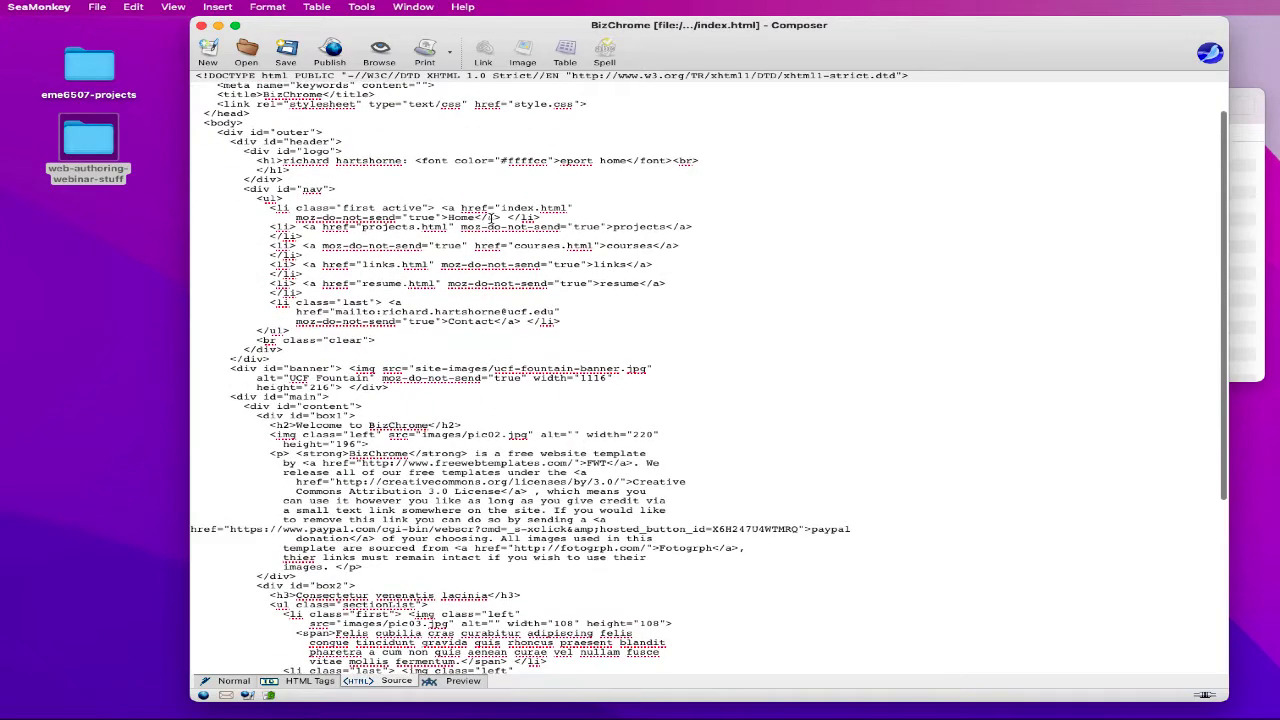
pyautogui.click(230, 681)
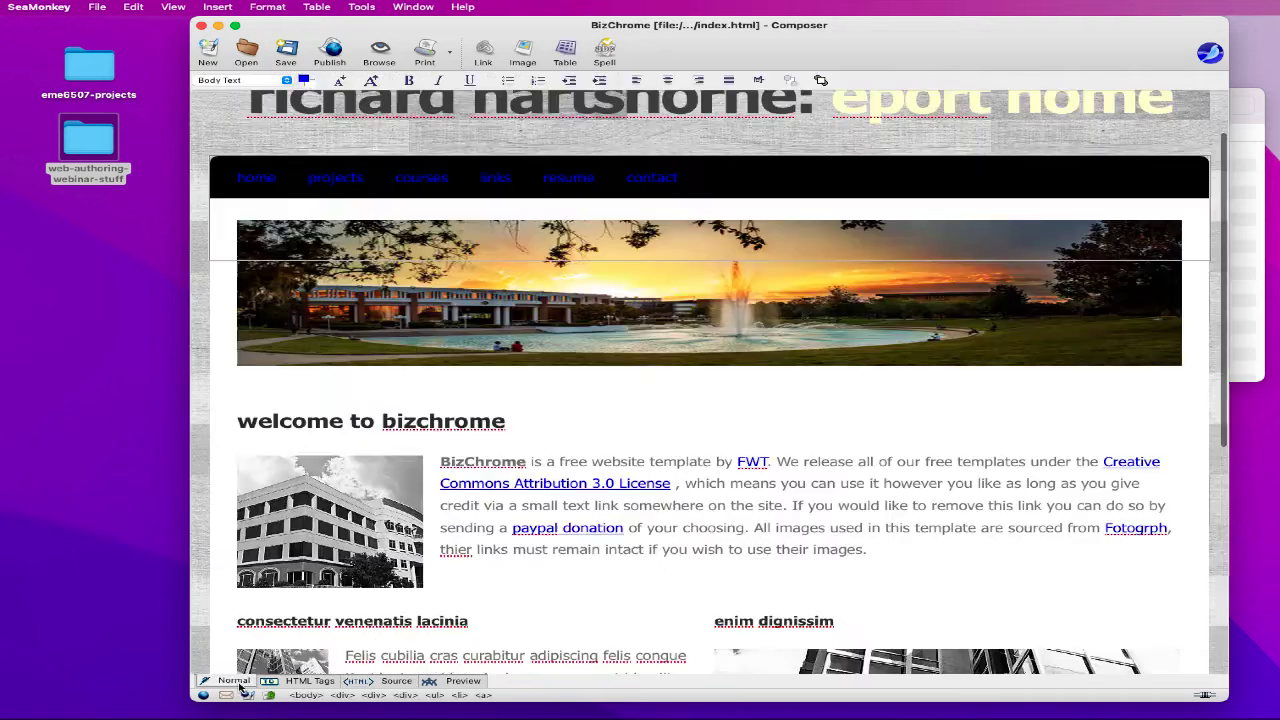
pyautogui.scroll(-2, 510, 492)
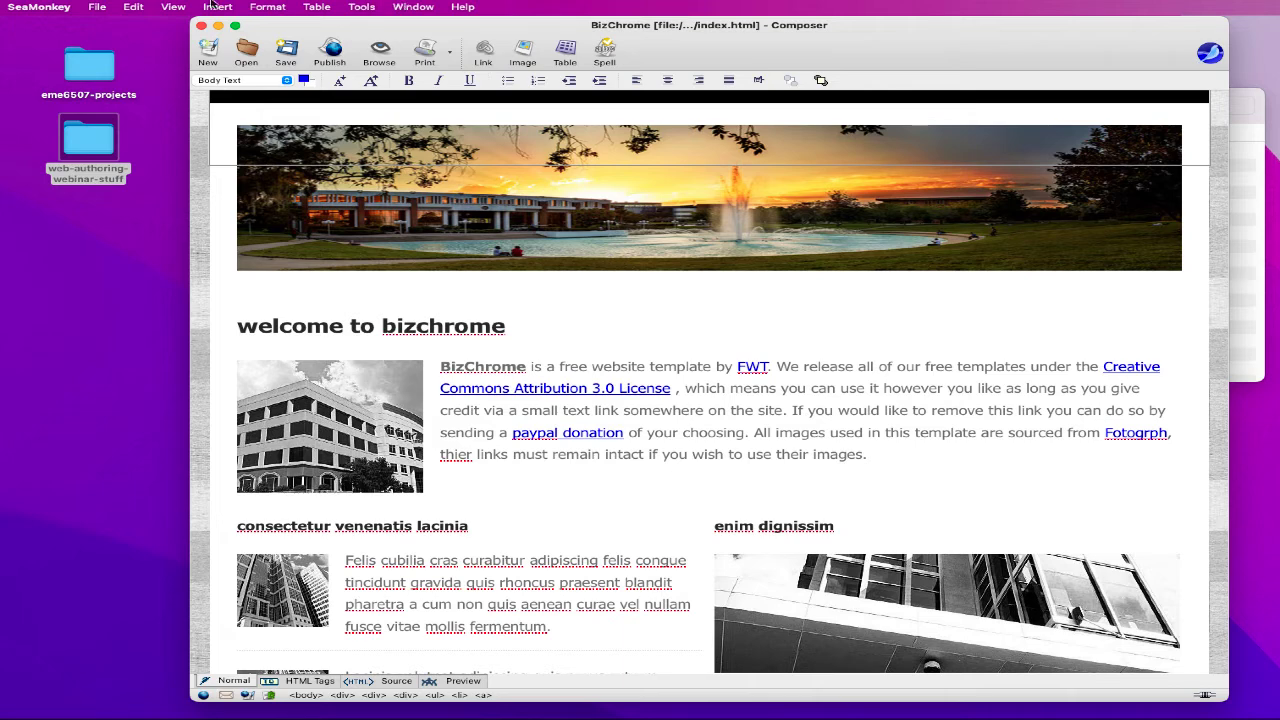
pyautogui.click(173, 7)
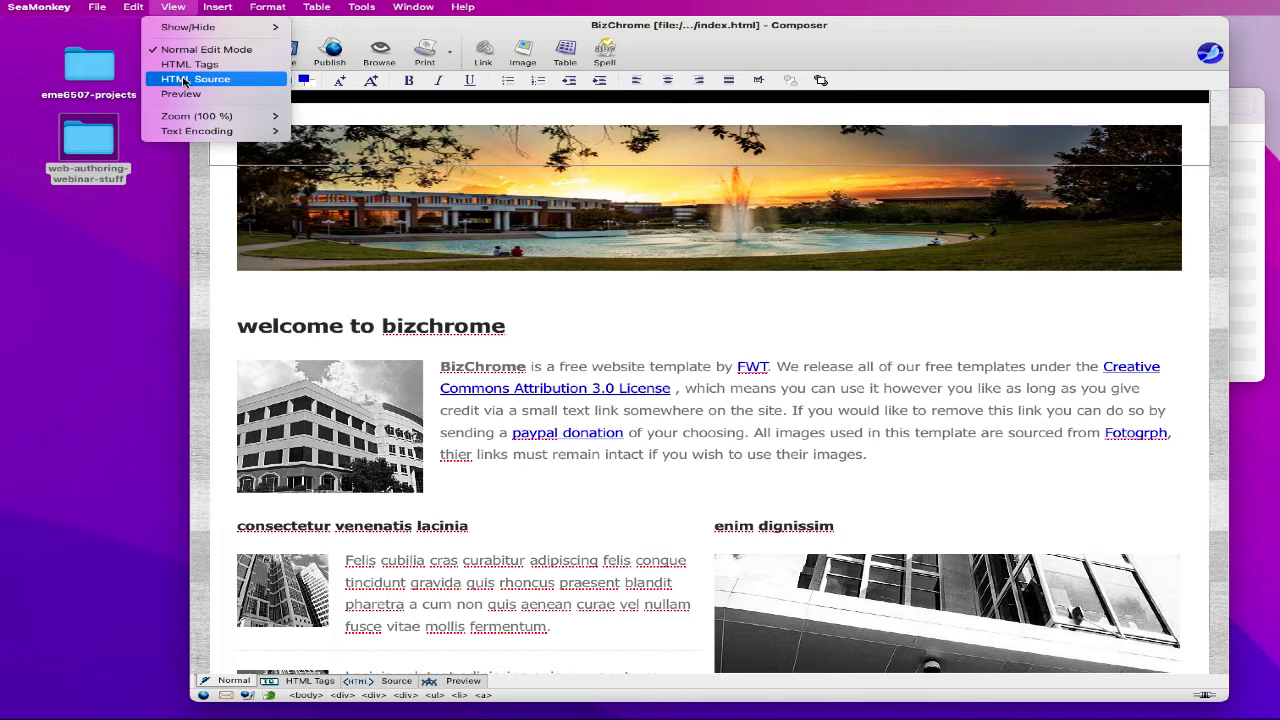
# - Switch the editor to HTML source view and scroll through the code
pyautogui.click(345, 321)
pyautogui.tripleClick(345, 321)
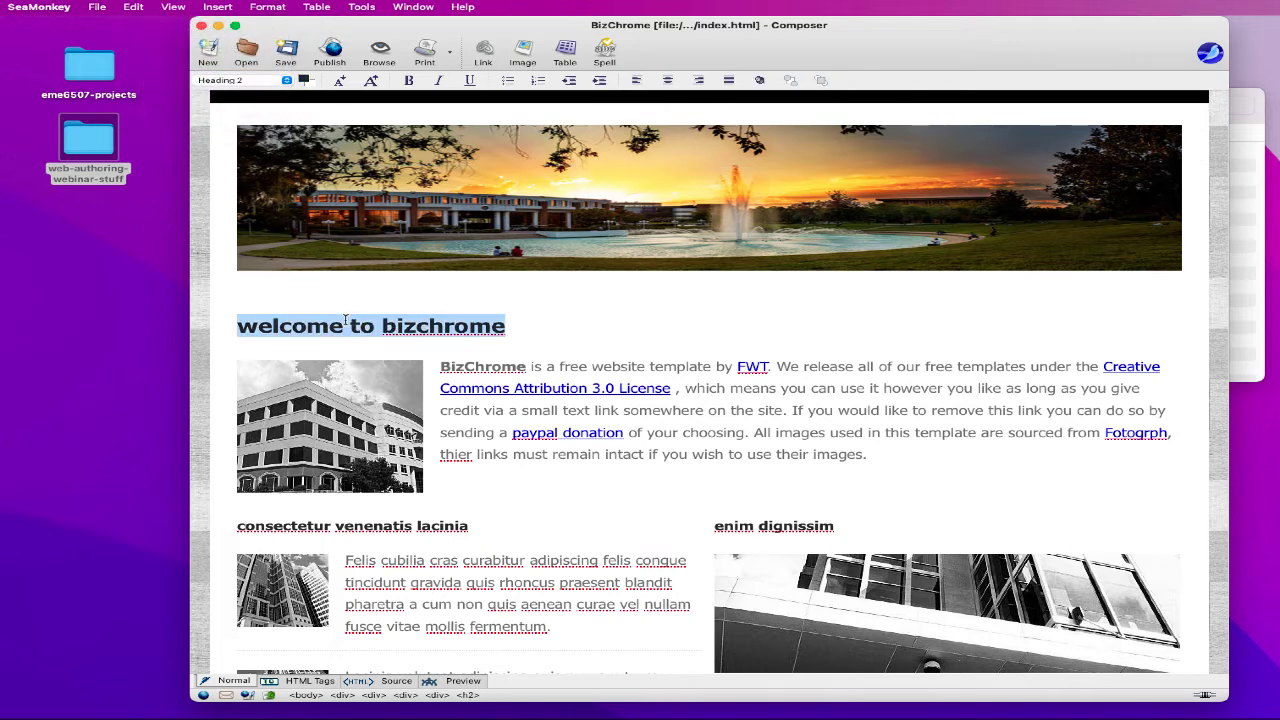
pyautogui.click(174, 7)
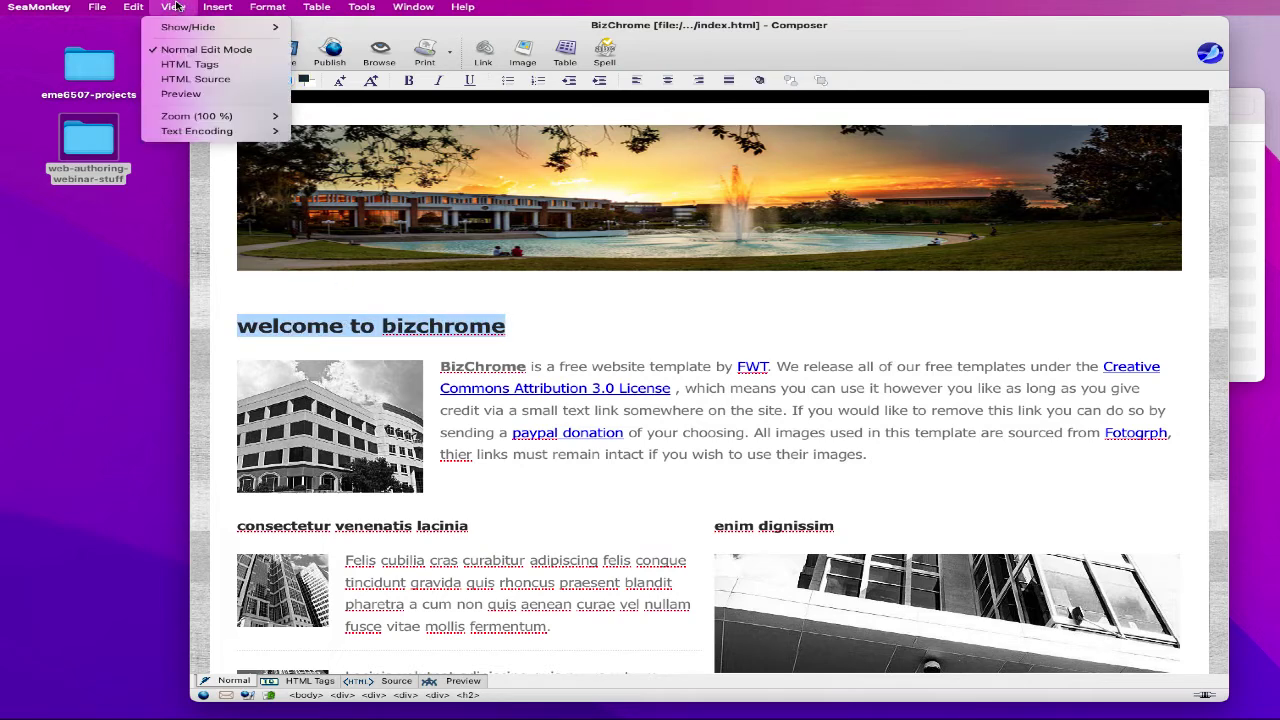
pyautogui.click(185, 79)
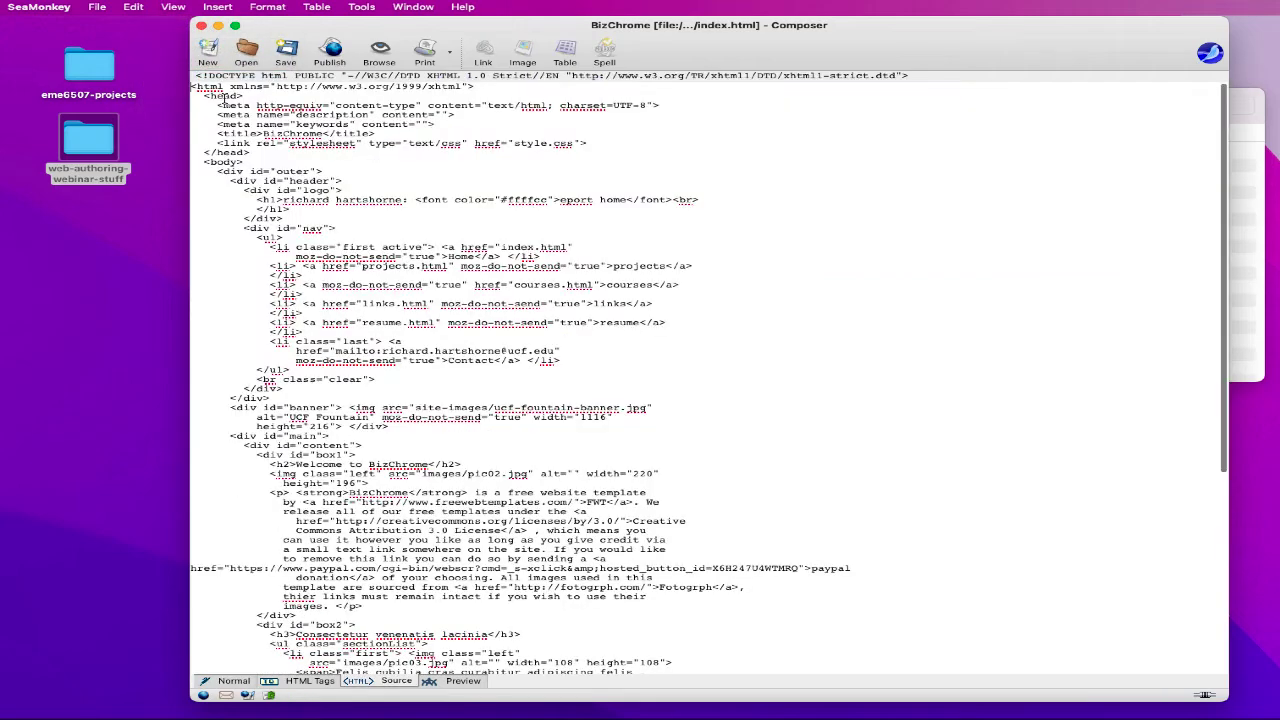
pyautogui.scroll(-2, 586, 314)
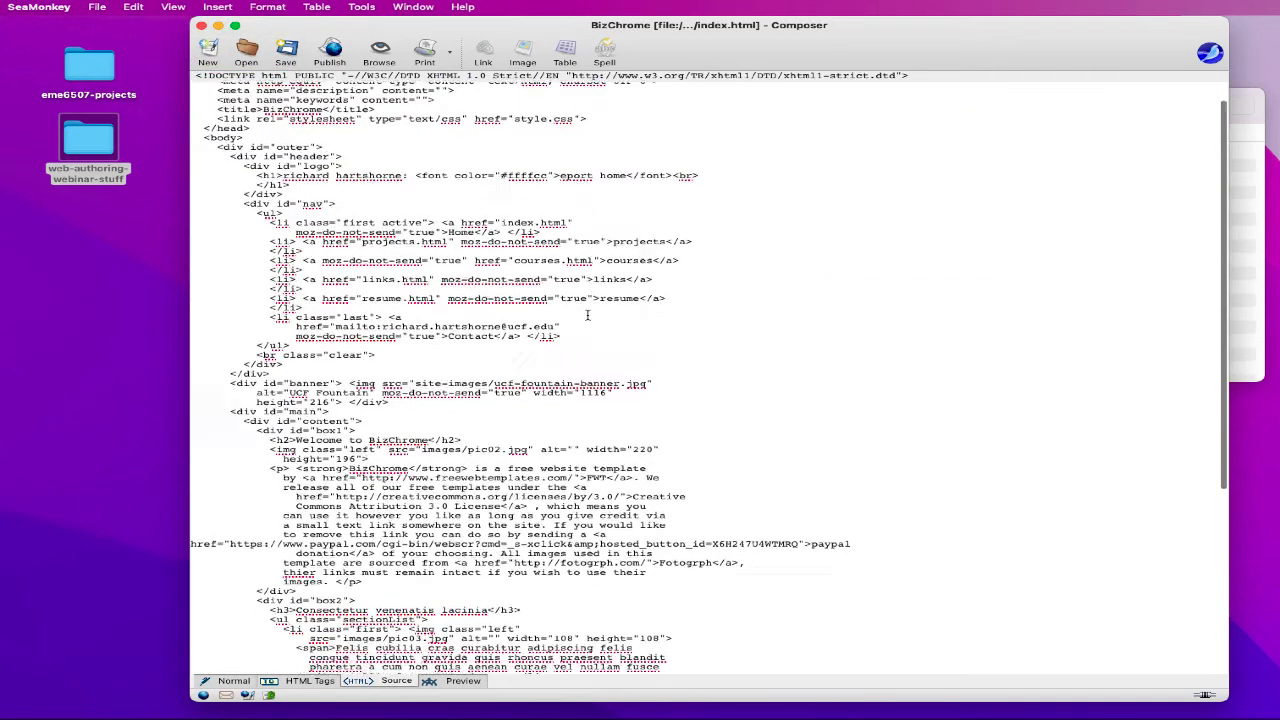
pyautogui.scroll(2, 586, 312)
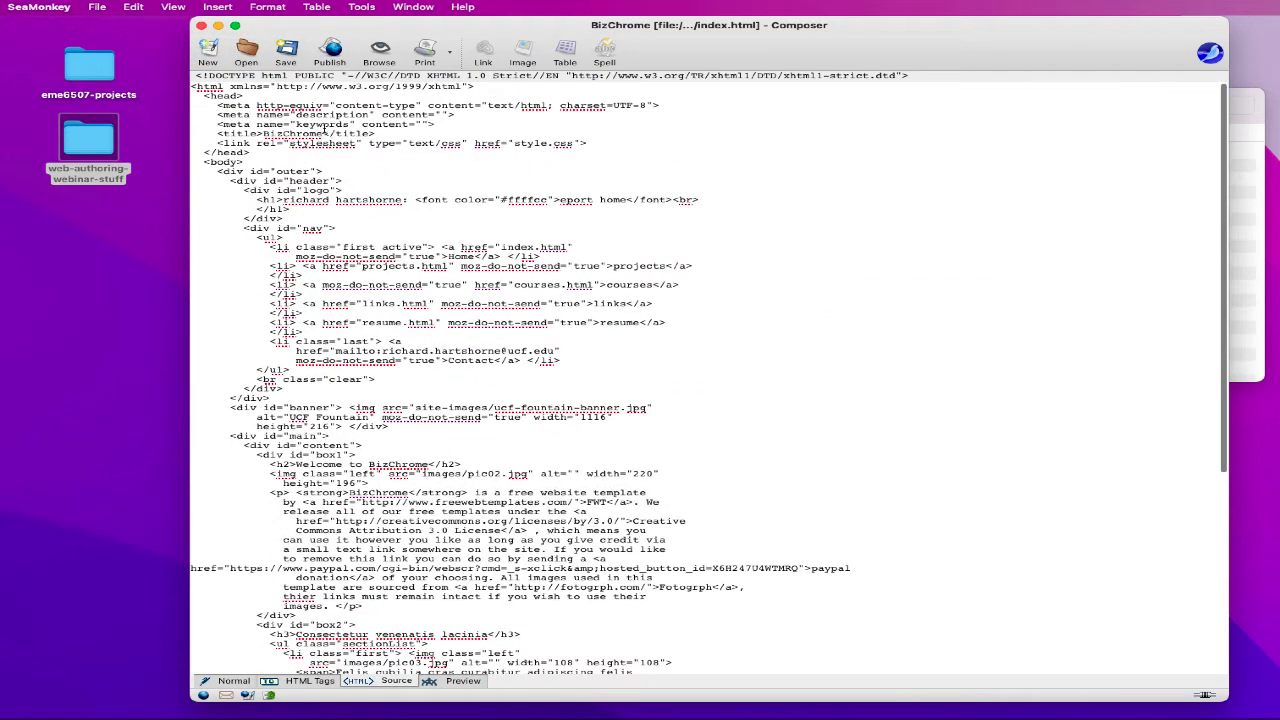
pyautogui.scroll(-3, 324, 195)
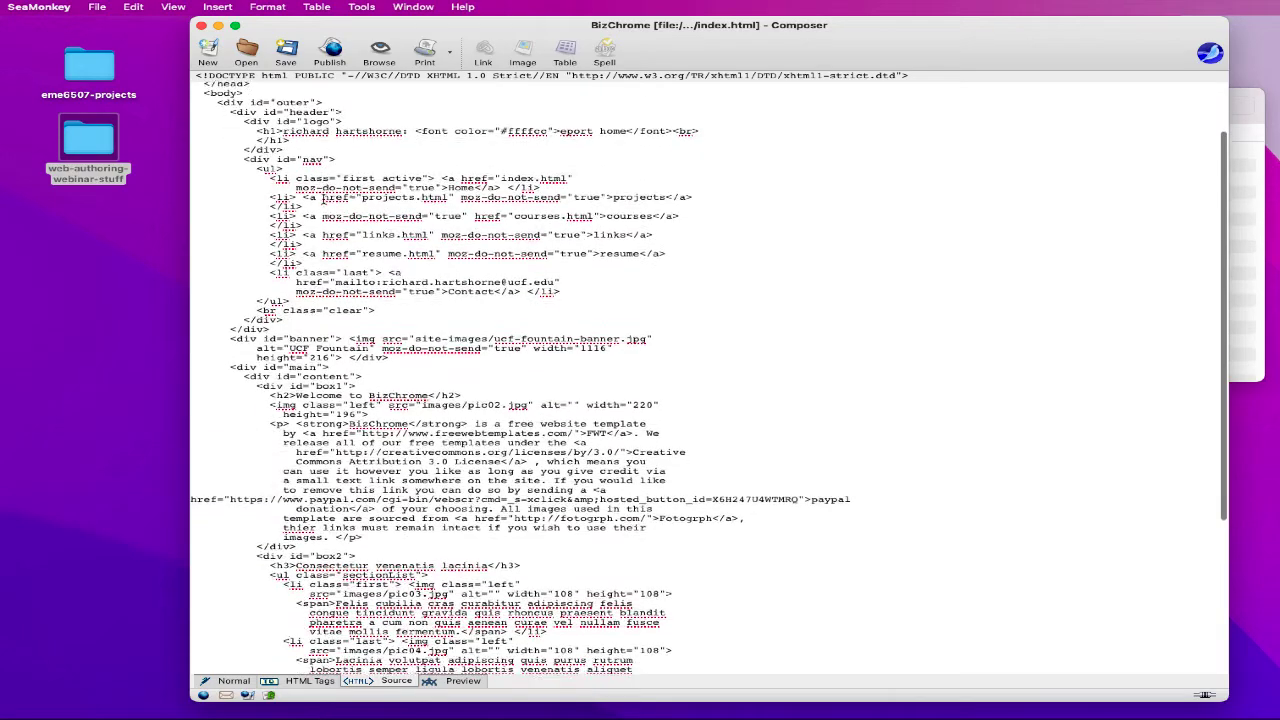
pyautogui.scroll(-3, 324, 197)
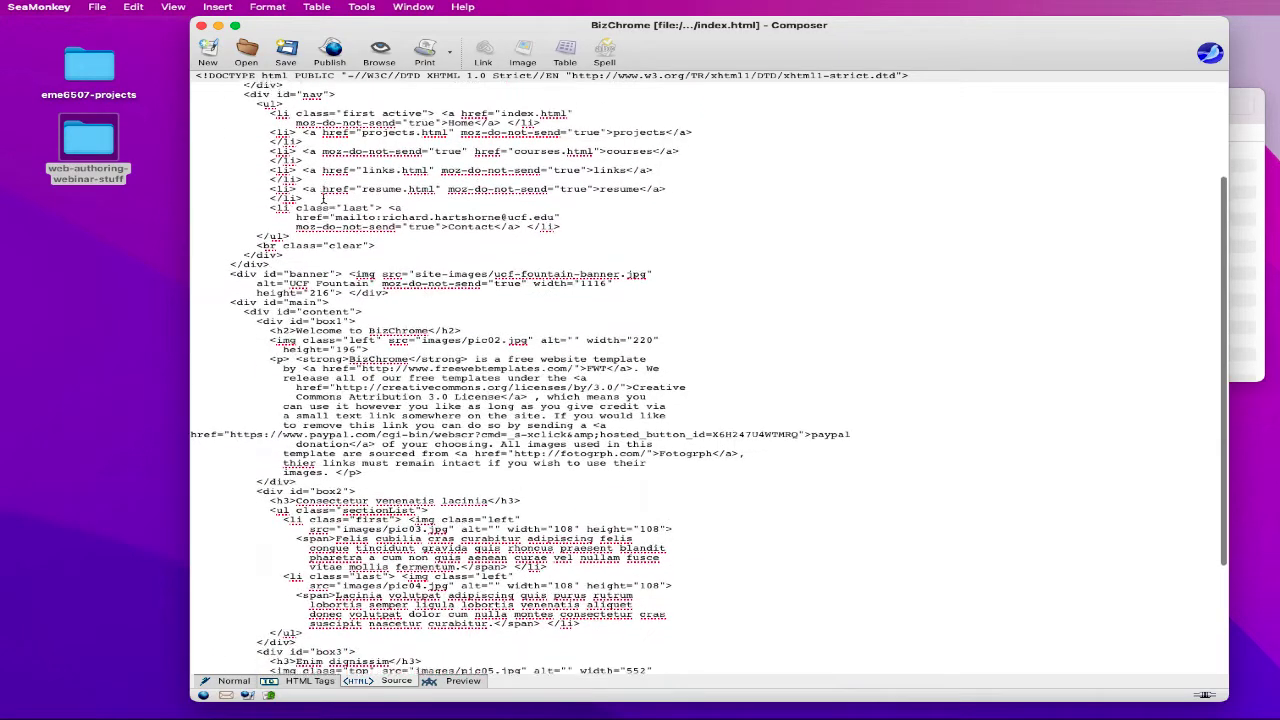
pyautogui.scroll(-2, 324, 196)
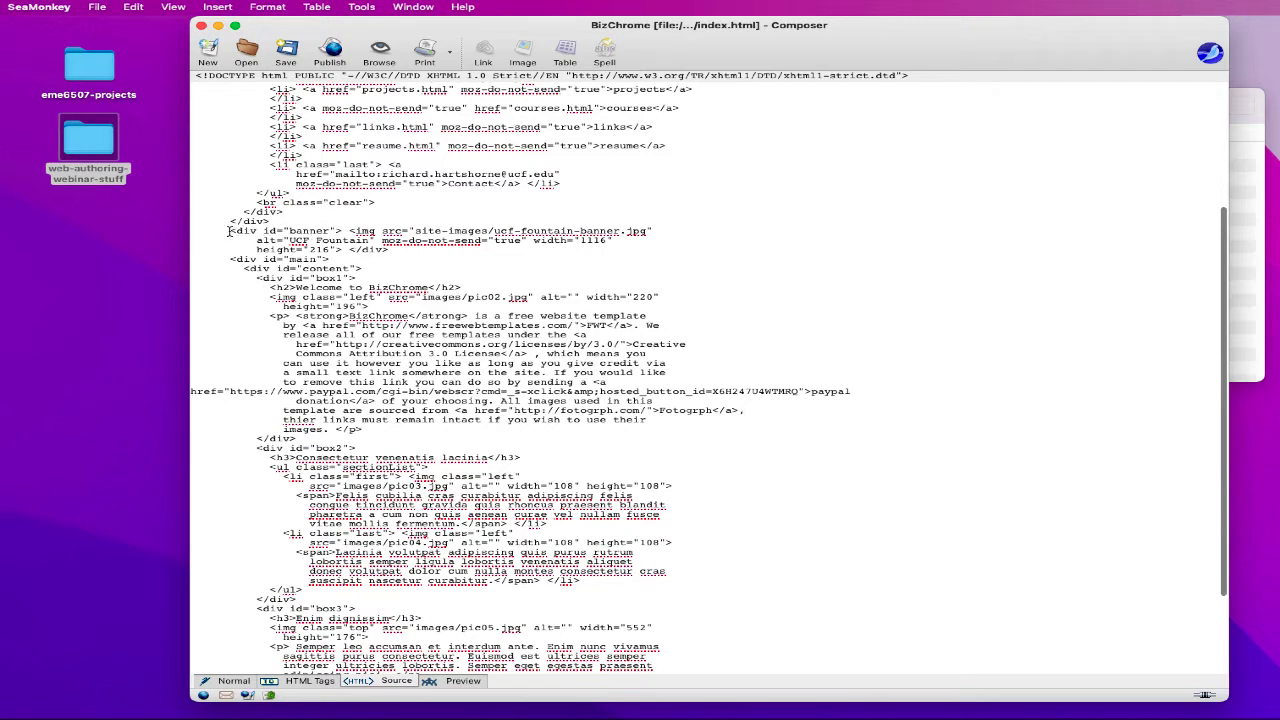
# - Inspect the banner image markup and its 1116 width value
pyautogui.moveTo(230, 231); pyautogui.dragTo(631, 236)
pyautogui.click(311, 231)
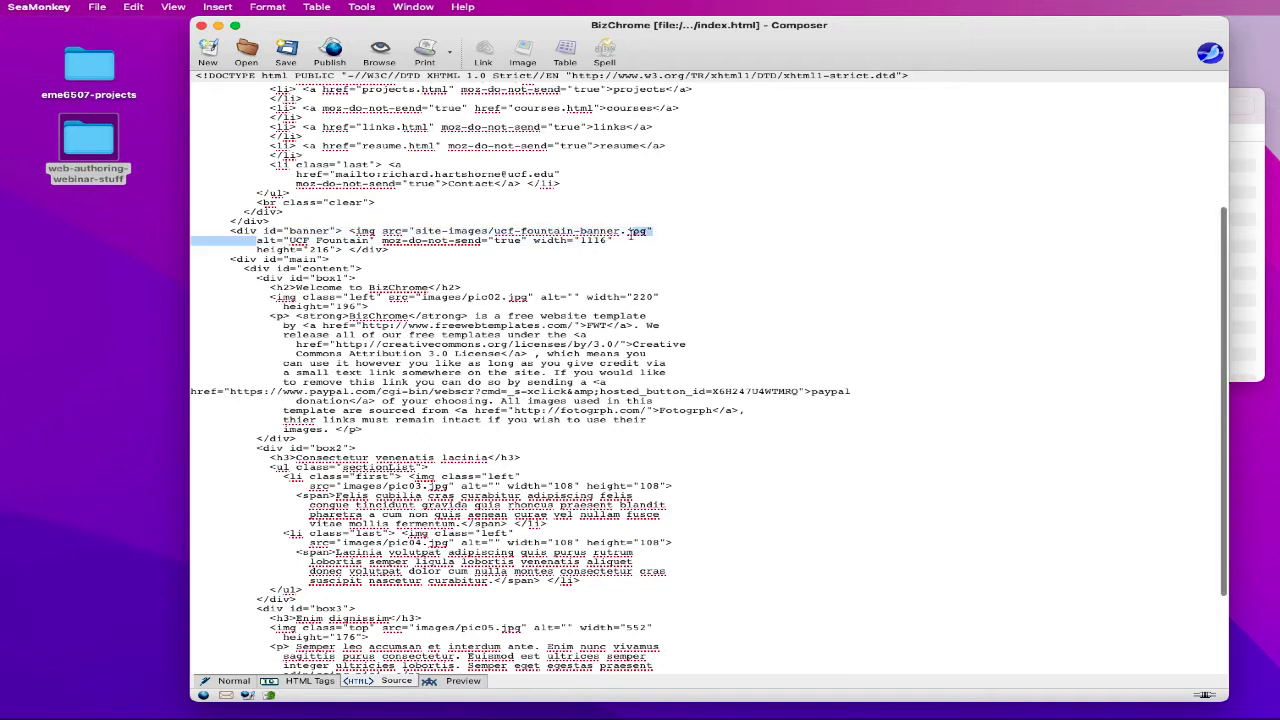
pyautogui.click(613, 241)
pyautogui.doubleClick(595, 241)
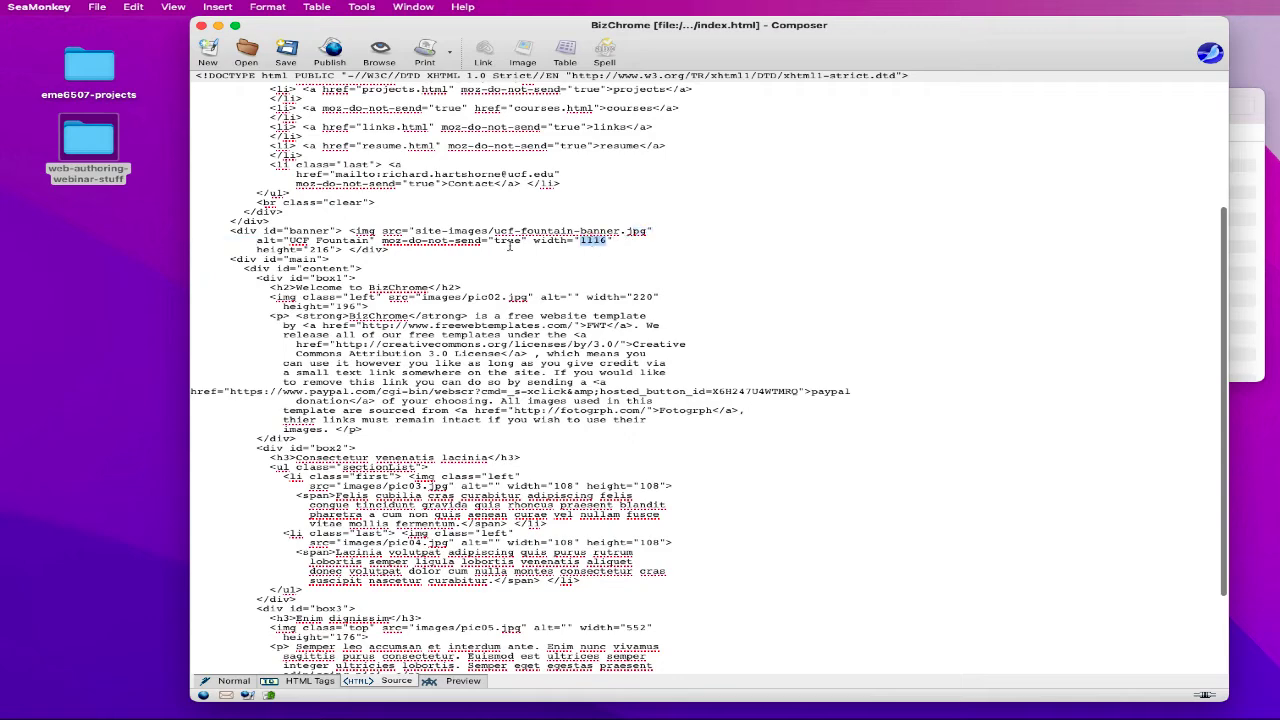
pyautogui.scroll(6, 345, 250)
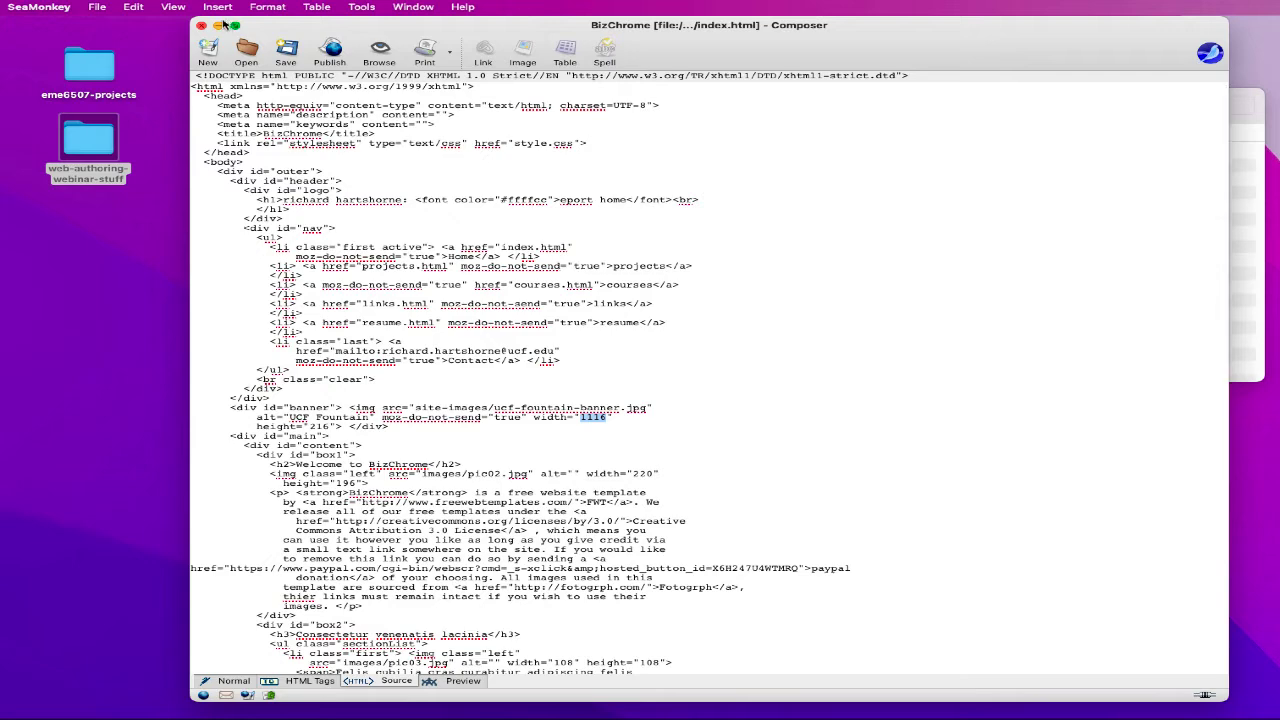
pyautogui.click(492, 227)
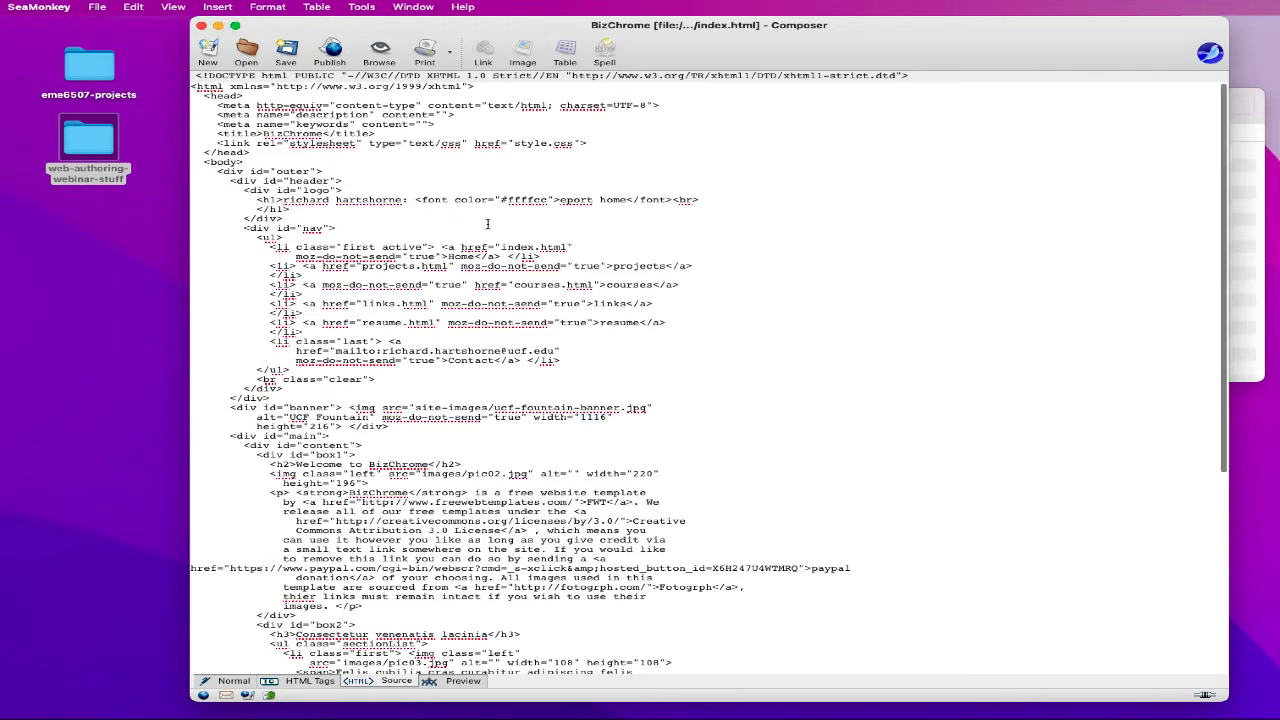
pyautogui.scroll(-2, 518, 305)
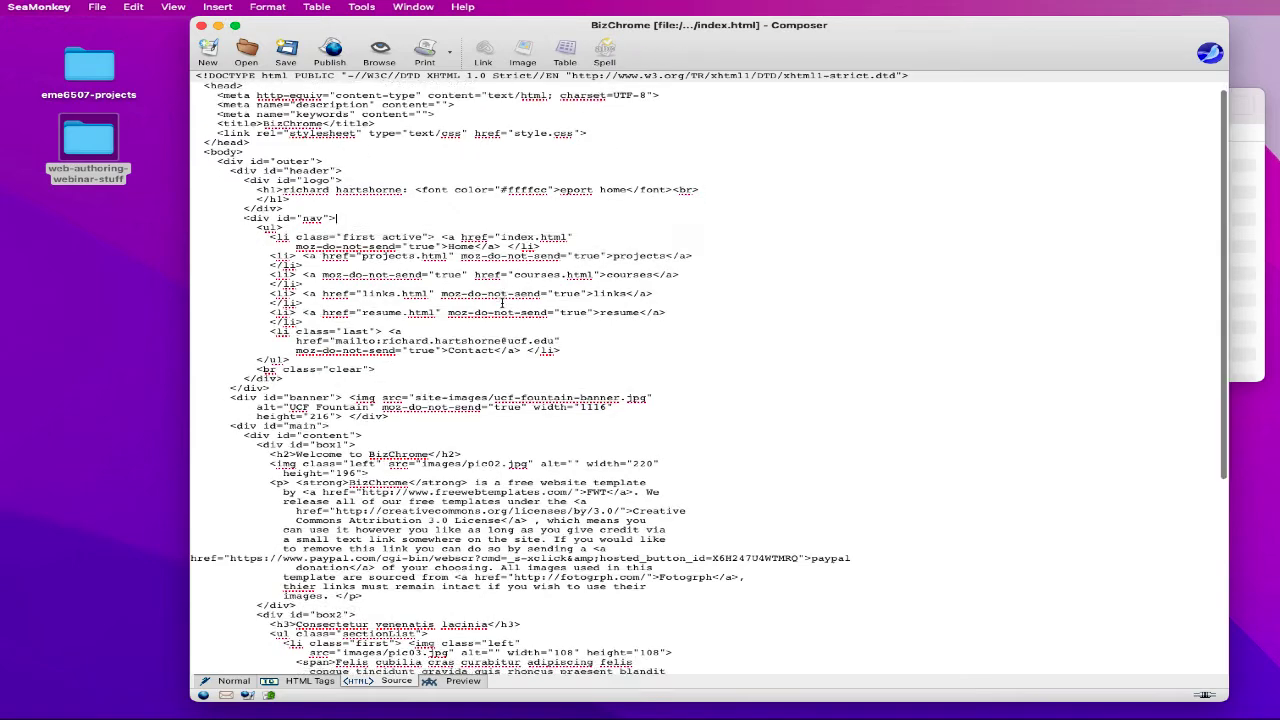
pyautogui.scroll(2, 489, 293)
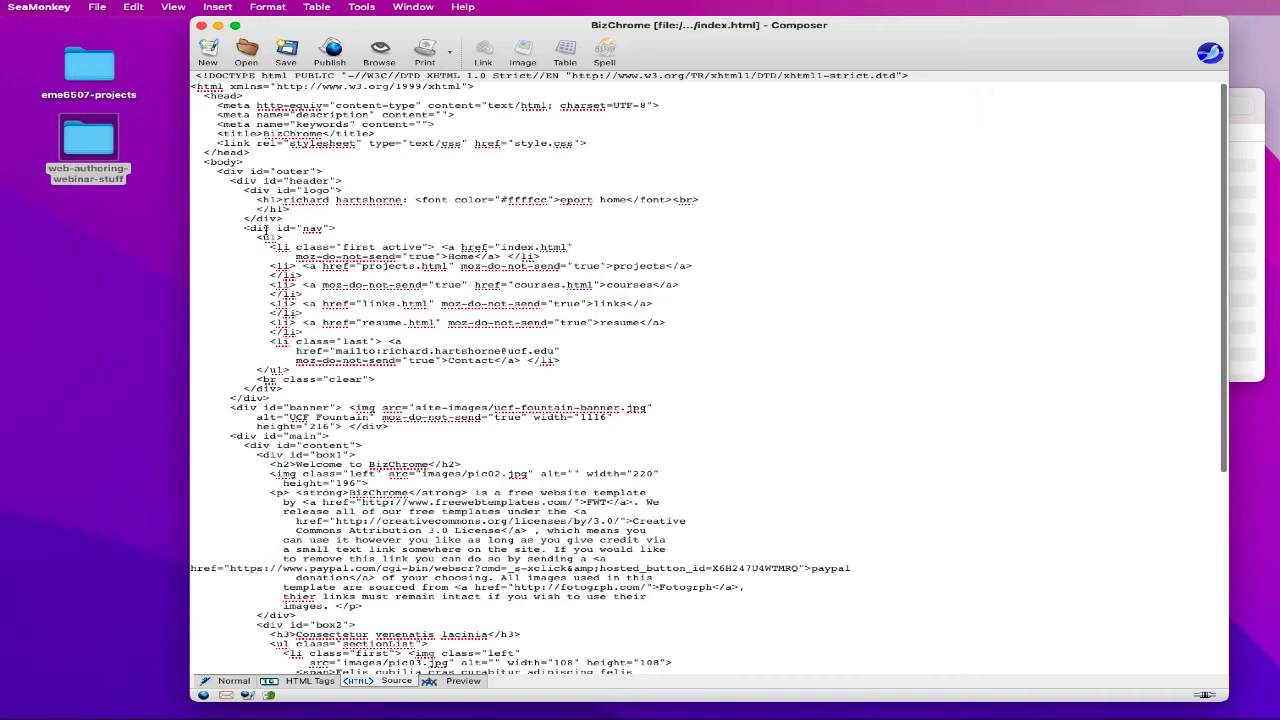
# - Highlight the nav division's opening tag and the projects.html link markup
pyautogui.moveTo(244, 229); pyautogui.dragTo(338, 228)
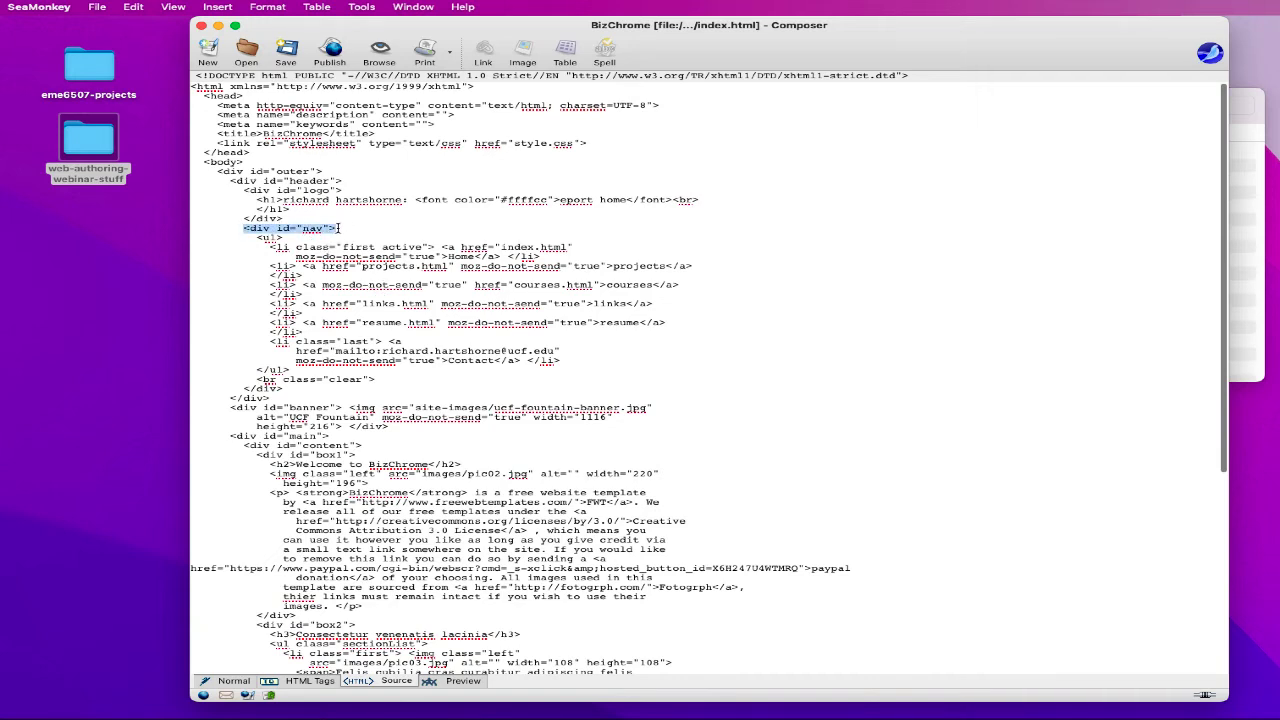
pyautogui.click(312, 268)
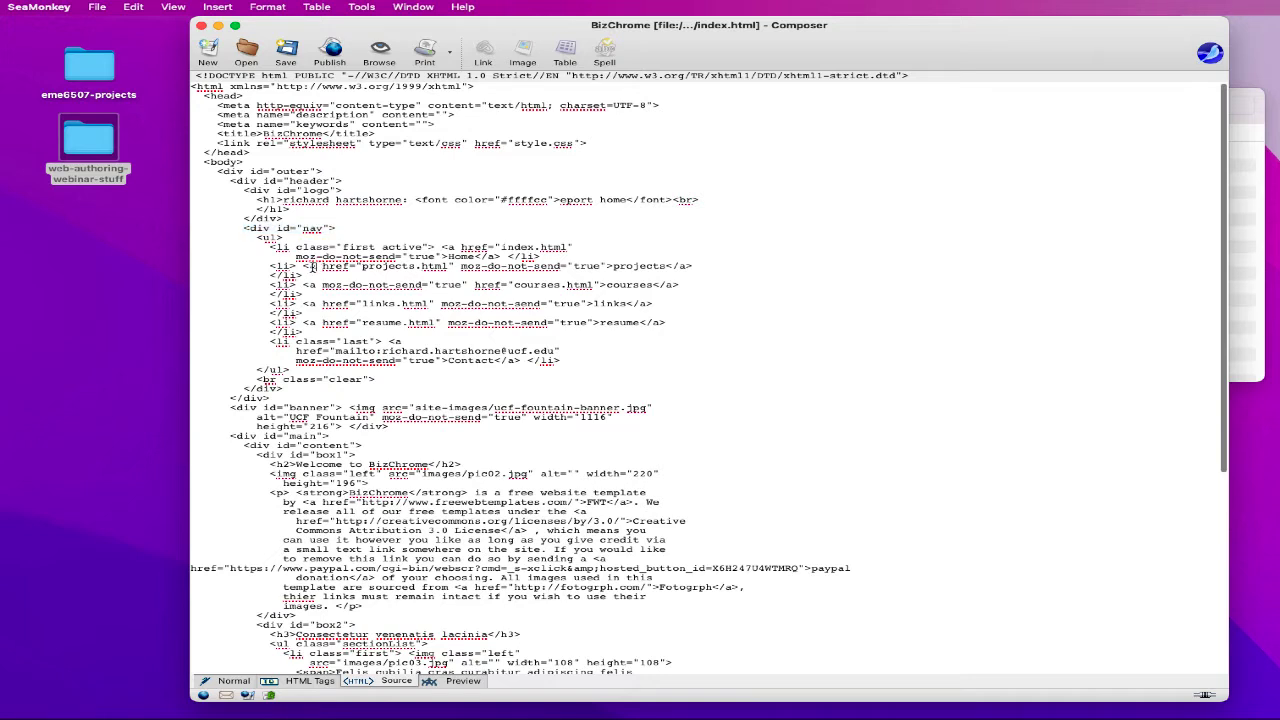
pyautogui.moveTo(309, 266); pyautogui.dragTo(346, 266)
pyautogui.click(311, 270)
pyautogui.moveTo(307, 270); pyautogui.dragTo(462, 268)
pyautogui.click(462, 268)
pyautogui.moveTo(1200, 718)
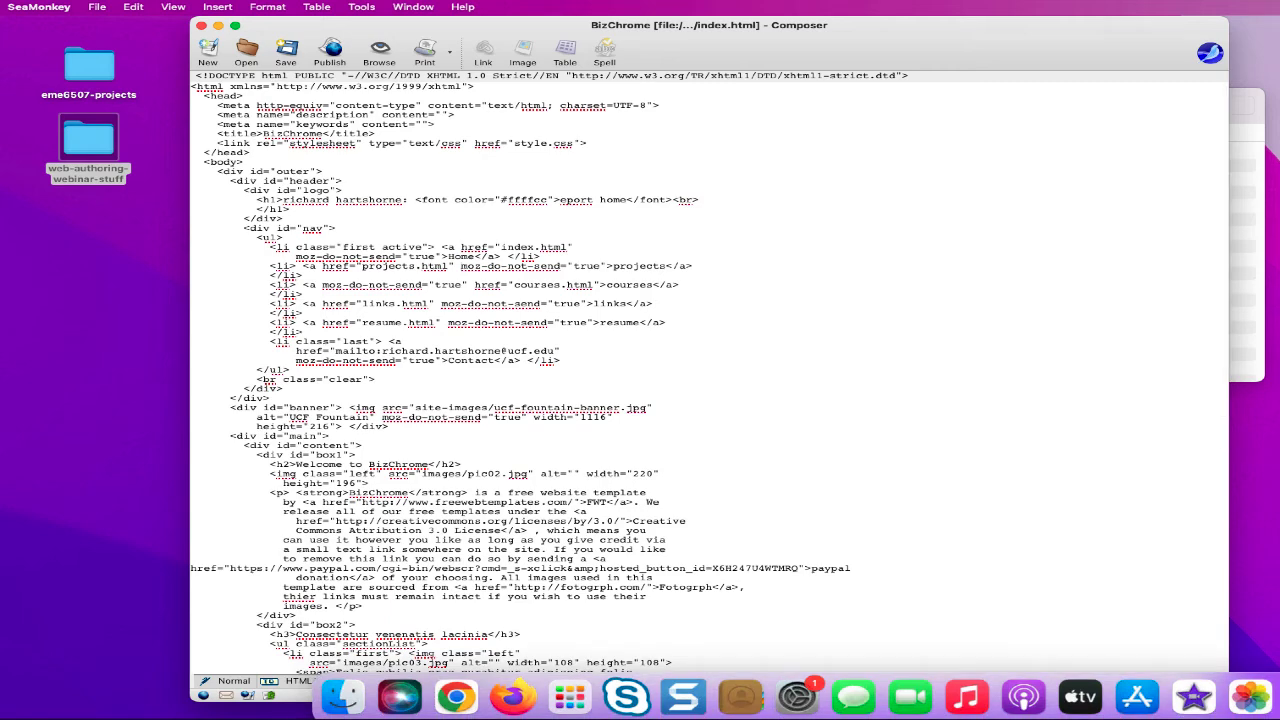
pyautogui.click(1274, 698)
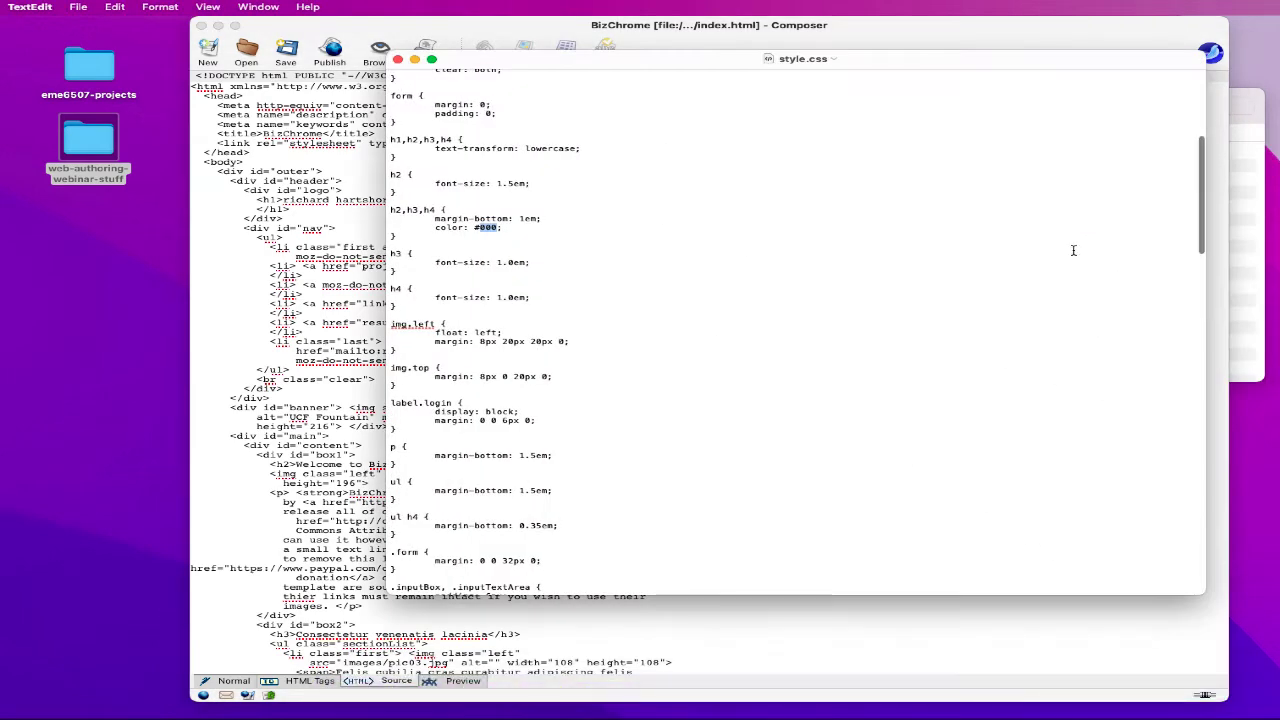
pyautogui.scroll(5, 1051, 240)
pyautogui.scroll(1, 1051, 240)
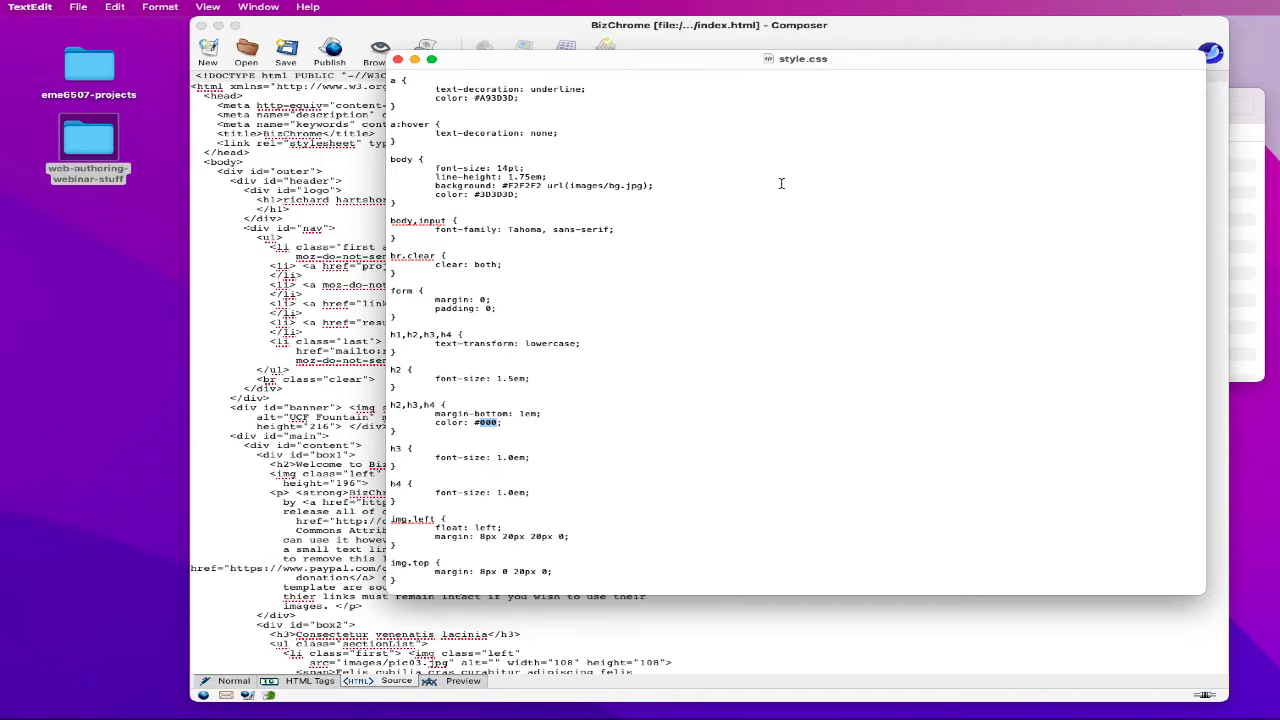
pyautogui.scroll(3, 782, 184)
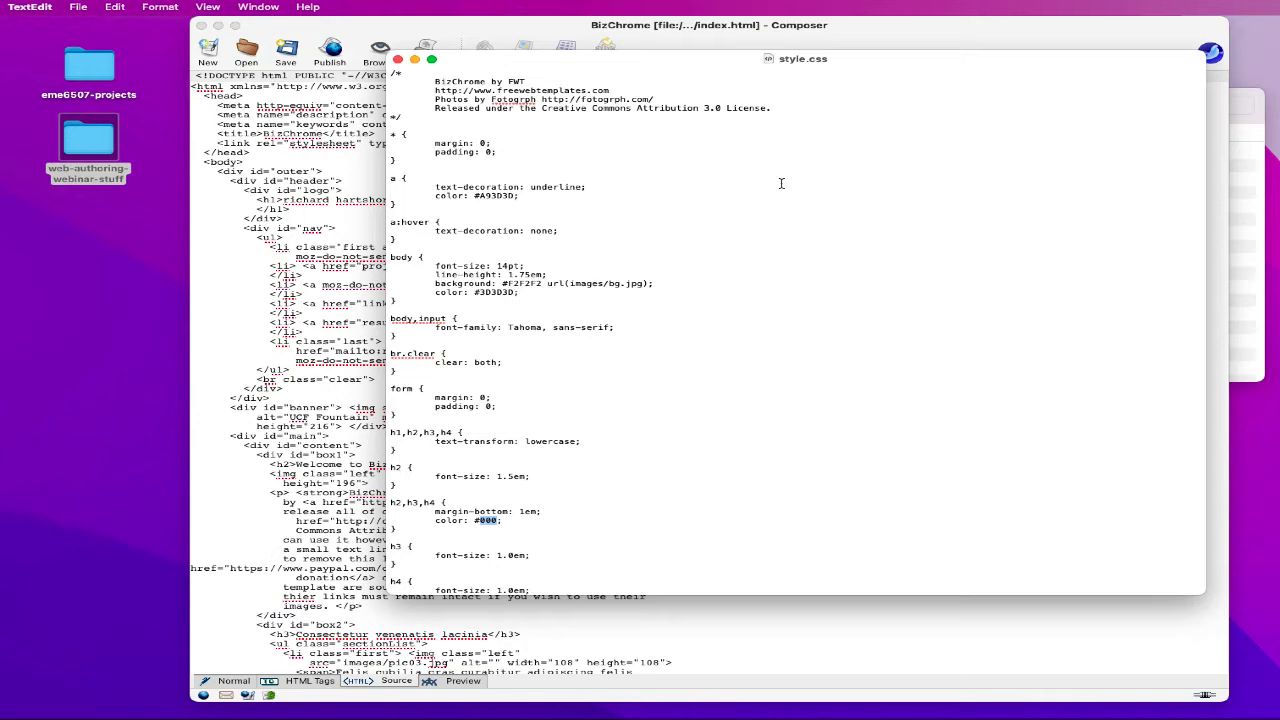
pyautogui.scroll(-2, 800, 180)
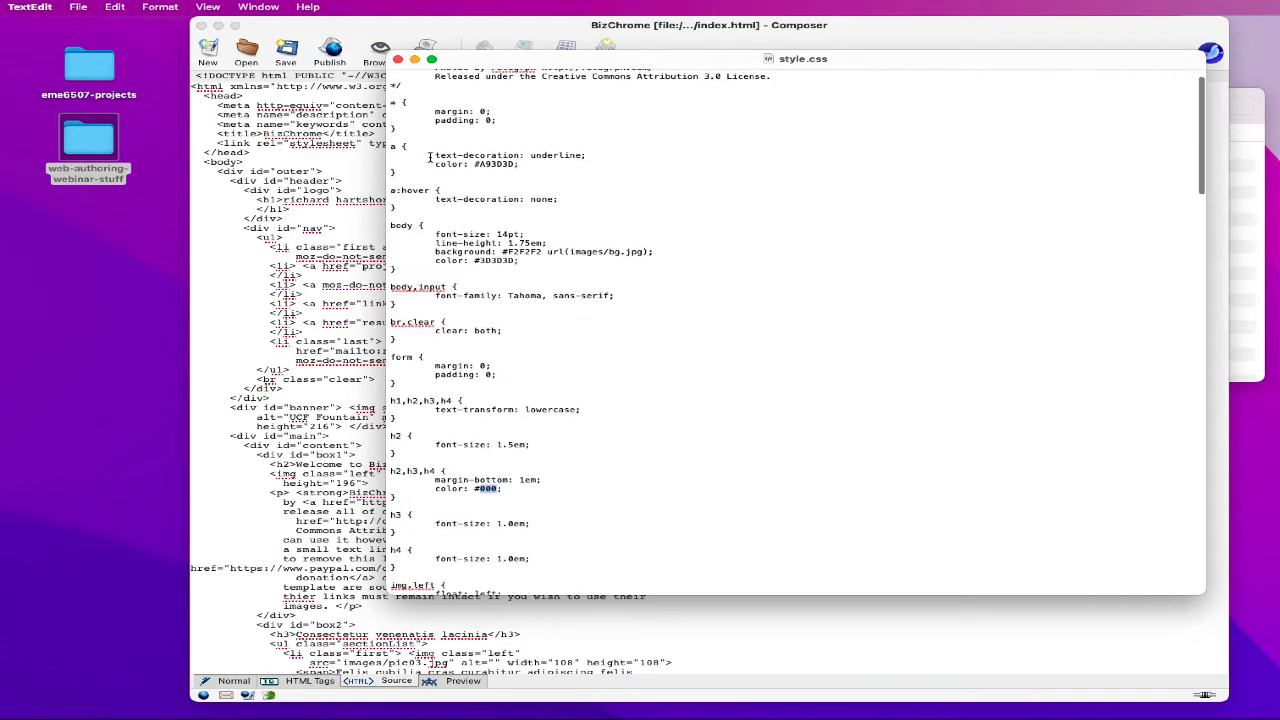
pyautogui.doubleClick(392, 147)
pyautogui.scroll(-1, 417, 174)
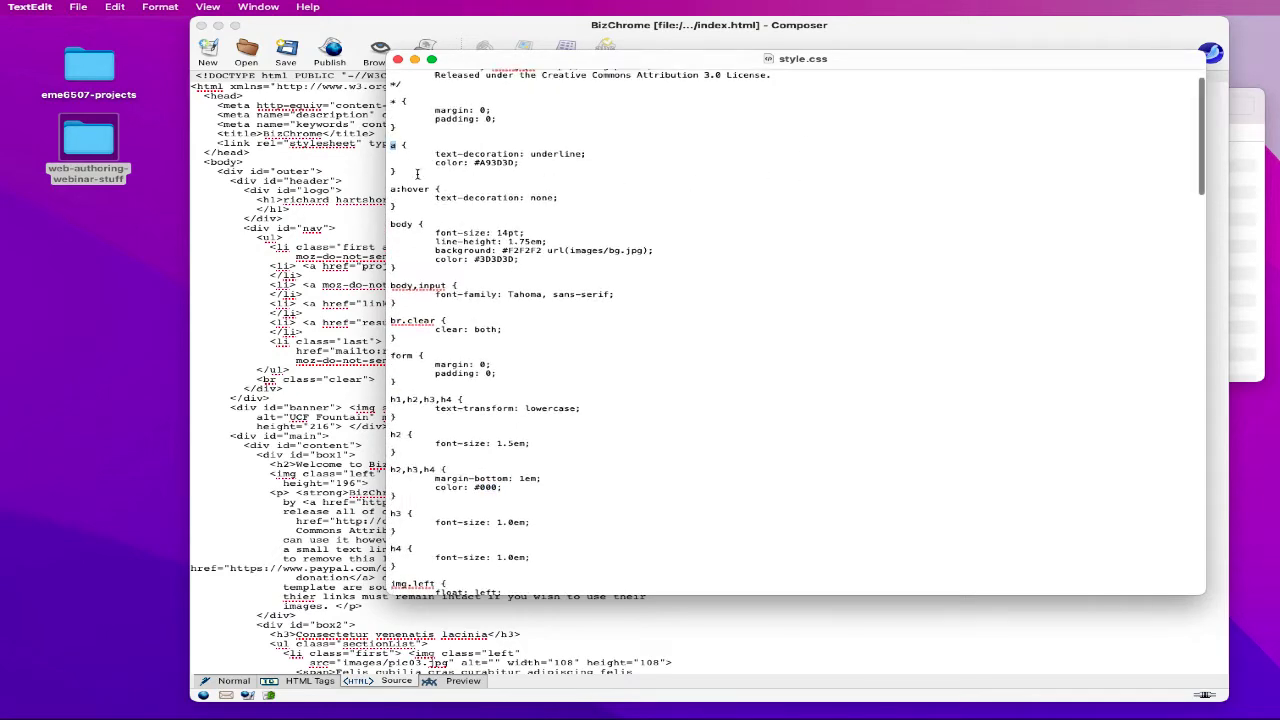
pyautogui.click(419, 175)
pyautogui.moveTo(429, 152); pyautogui.dragTo(582, 154)
pyautogui.press('Right')
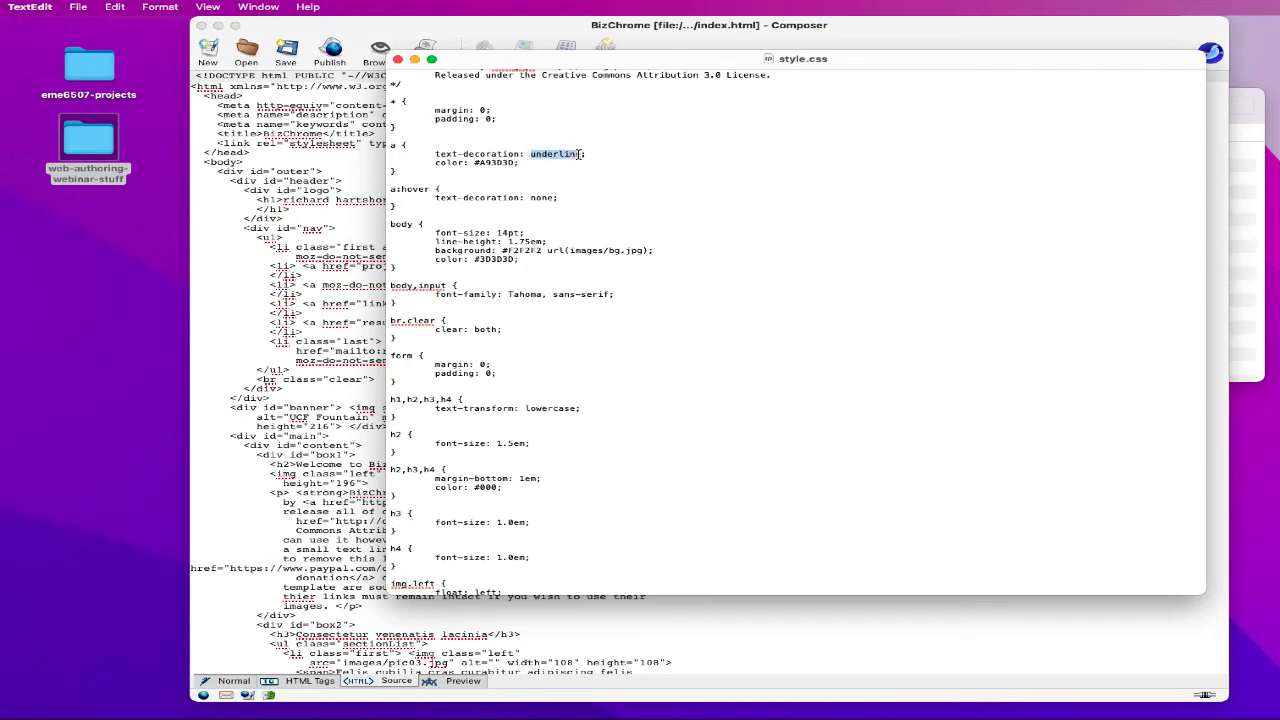
pyautogui.press('Right')
pyautogui.moveTo(476, 162); pyautogui.dragTo(517, 162)
pyautogui.press('Right')
pyautogui.scroll(-5, 597, 183)
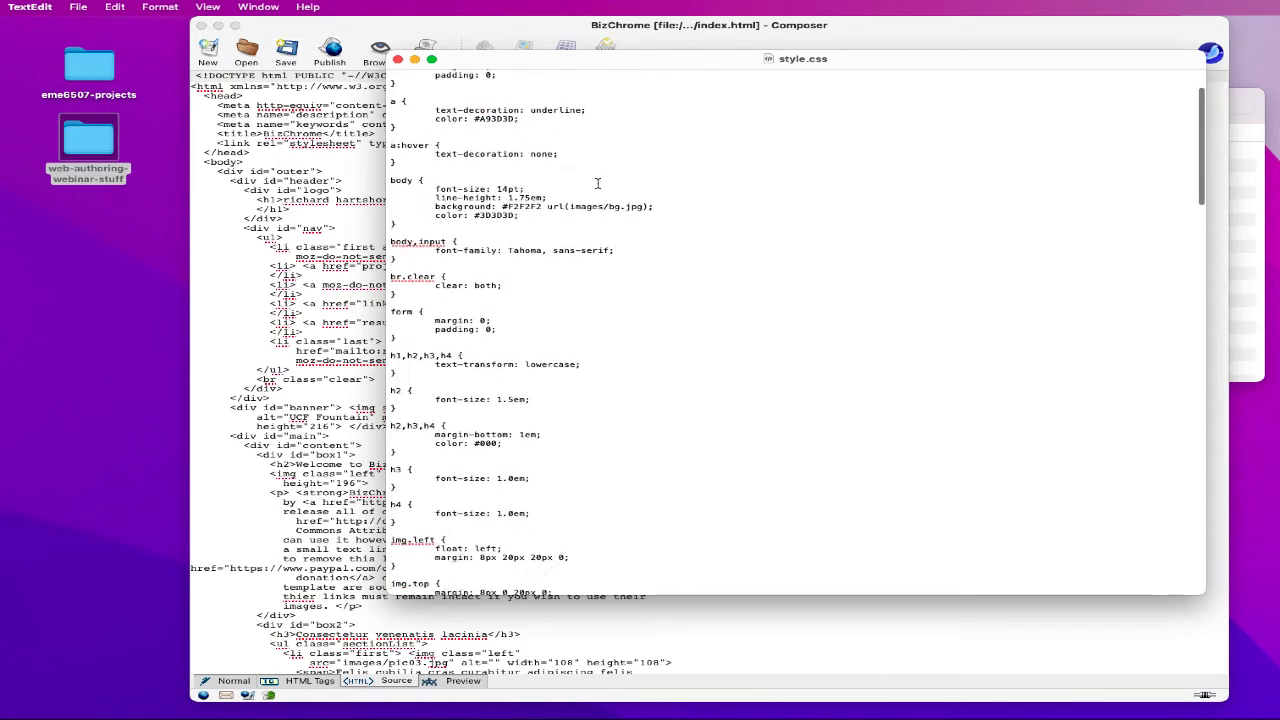
pyautogui.scroll(-10, 597, 183)
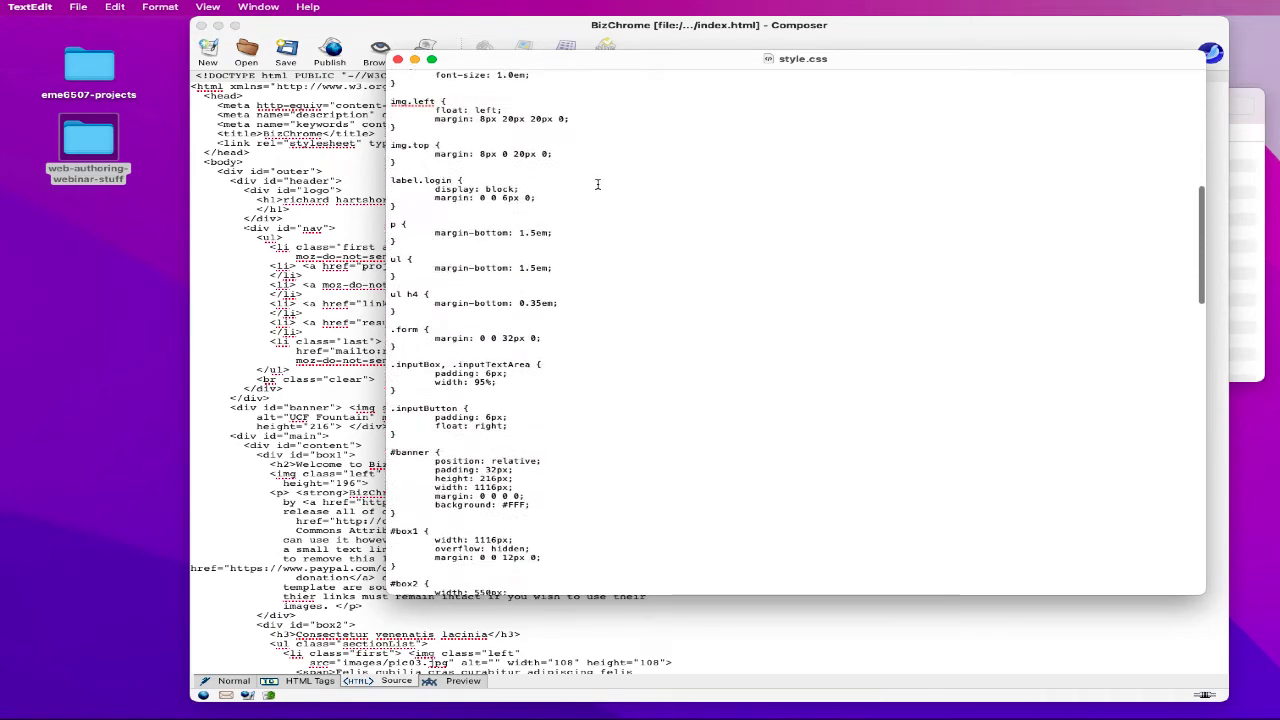
pyautogui.scroll(-5, 597, 183)
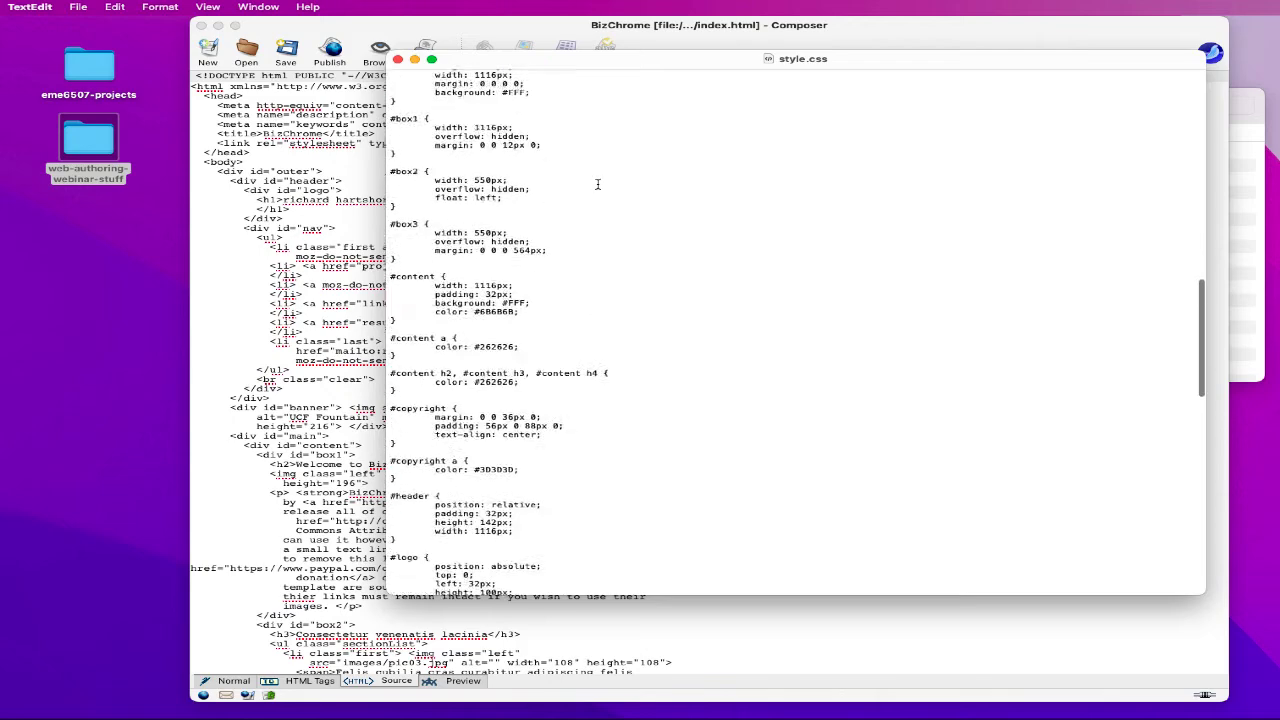
pyautogui.scroll(3, 590, 183)
pyautogui.scroll(2, 589, 183)
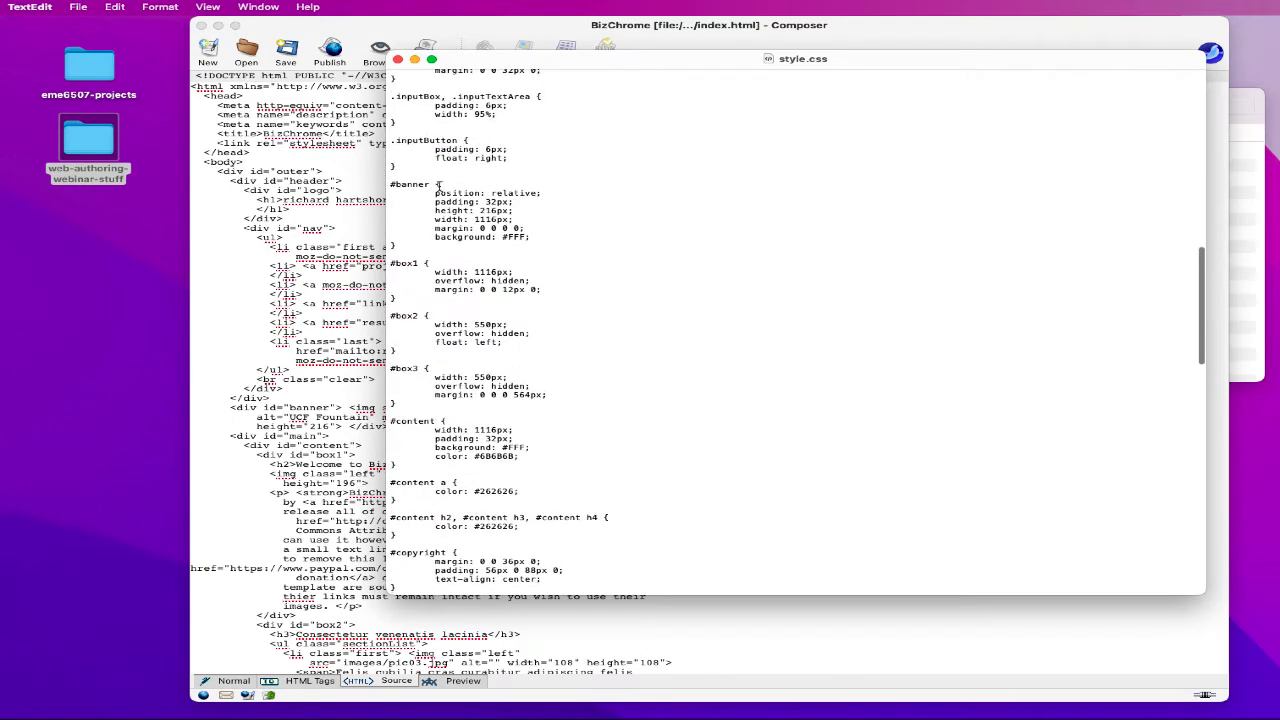
# - Review the #banner and #box1 rules and #box2's 550px width in style.css
pyautogui.moveTo(391, 184); pyautogui.dragTo(533, 237)
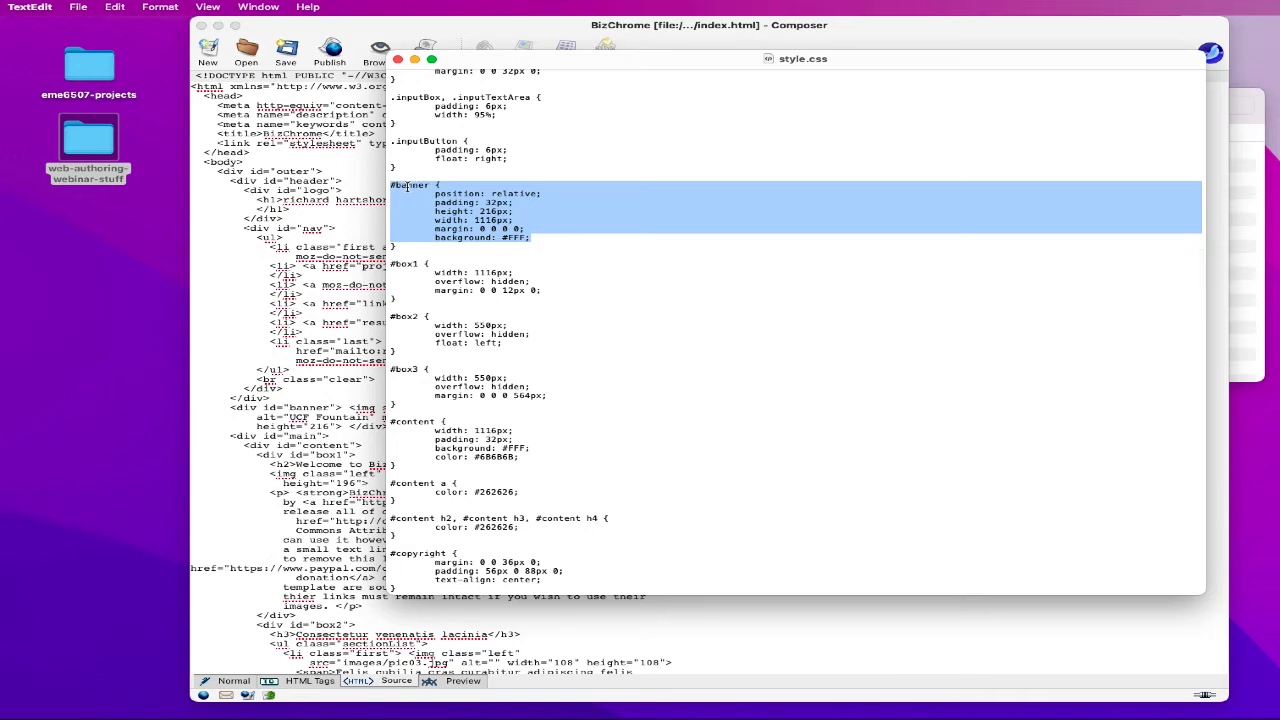
pyautogui.click(410, 190)
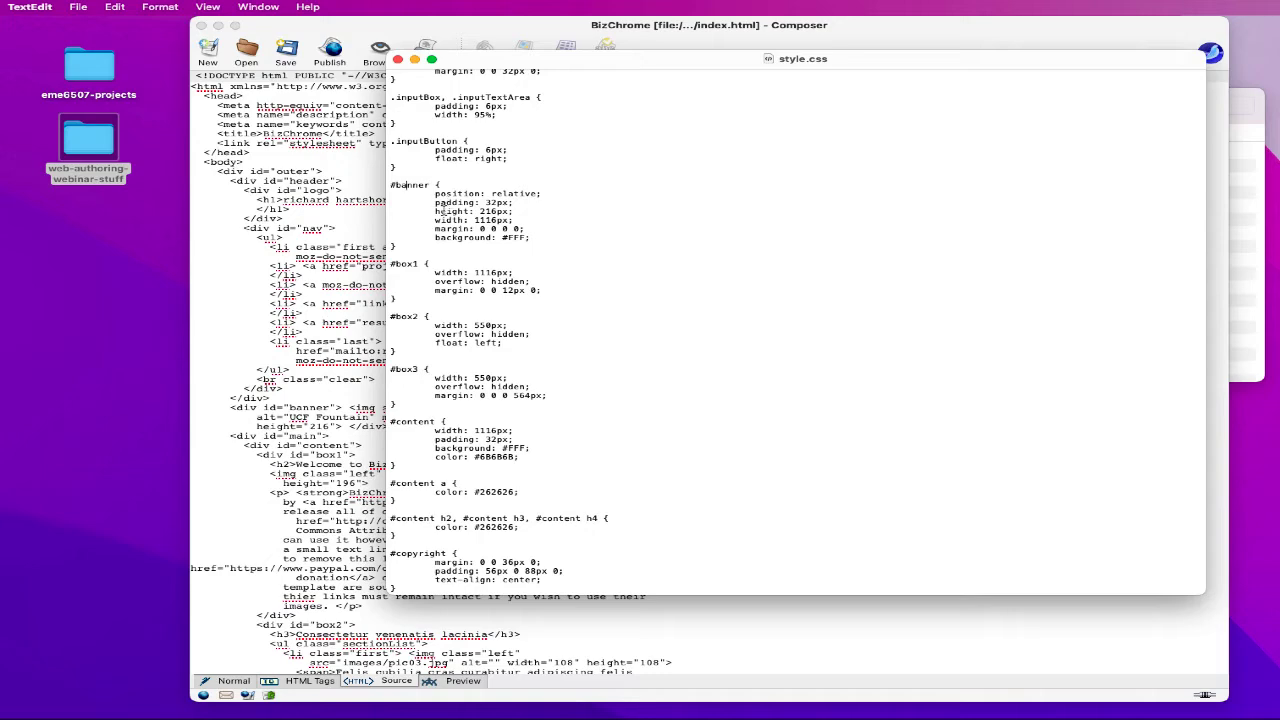
pyautogui.scroll(-1, 534, 224)
pyautogui.scroll(-5, 534, 224)
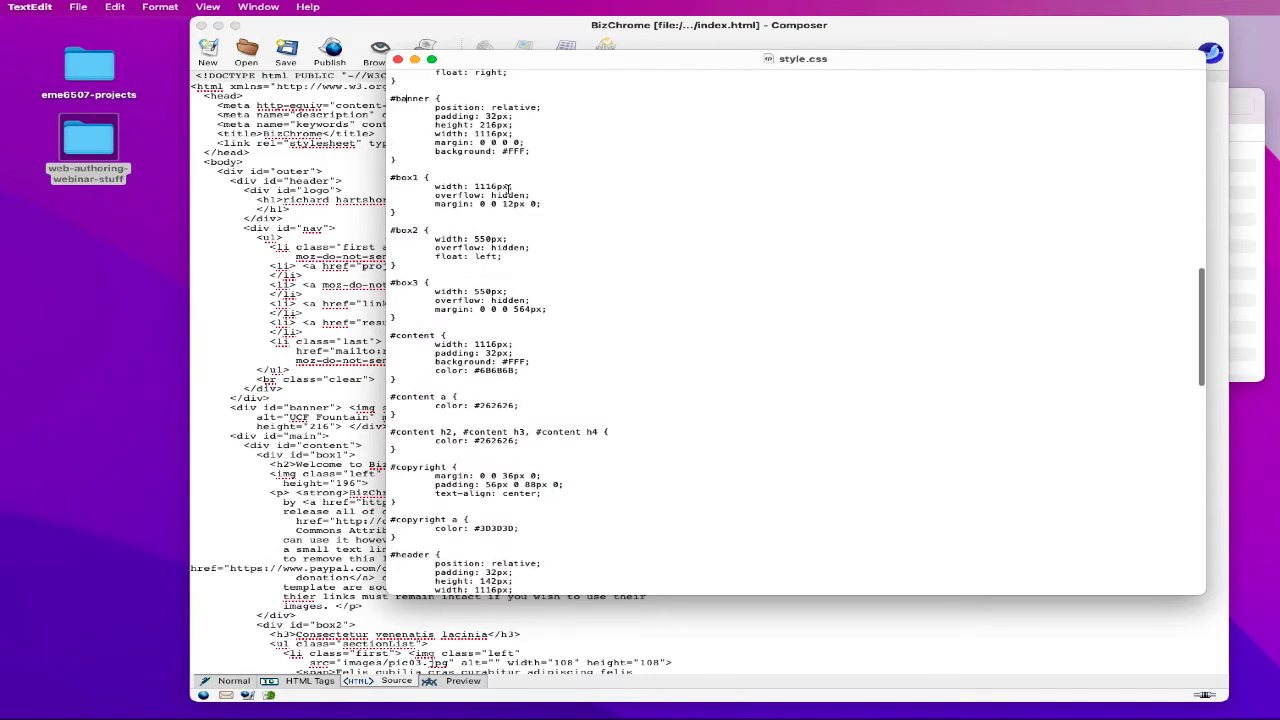
pyautogui.moveTo(392, 177); pyautogui.dragTo(586, 202)
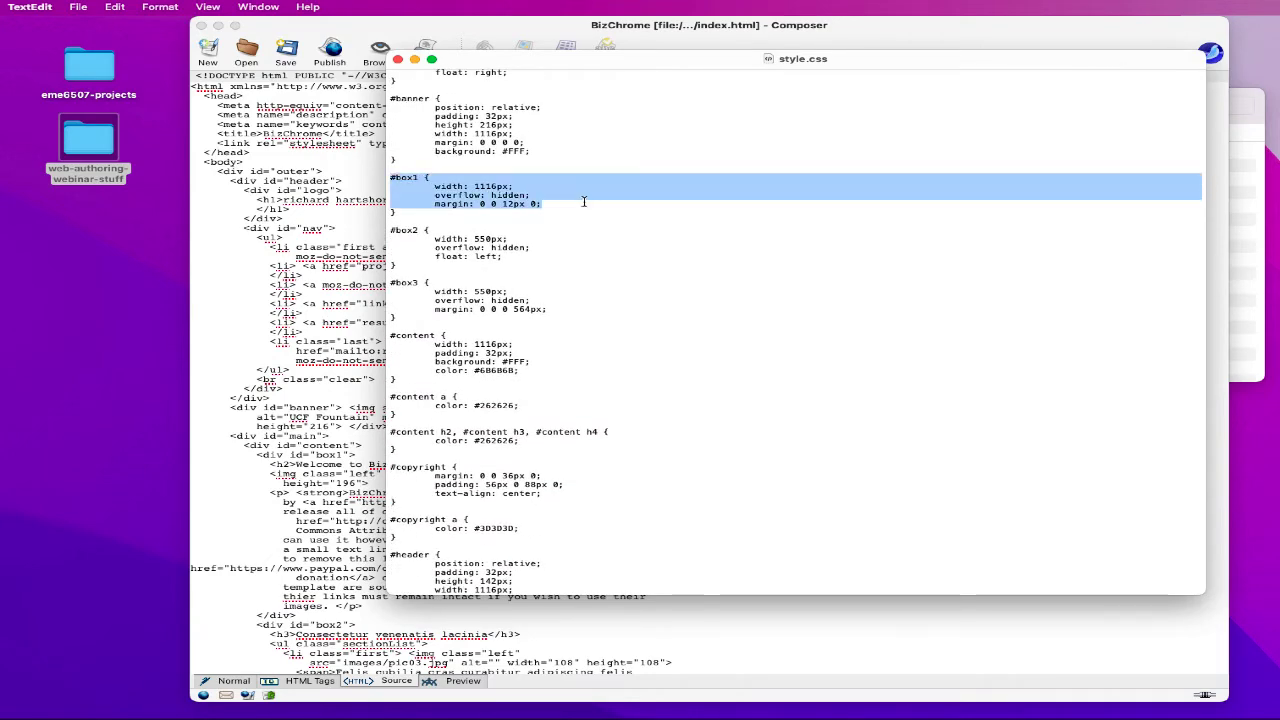
pyautogui.click(478, 186)
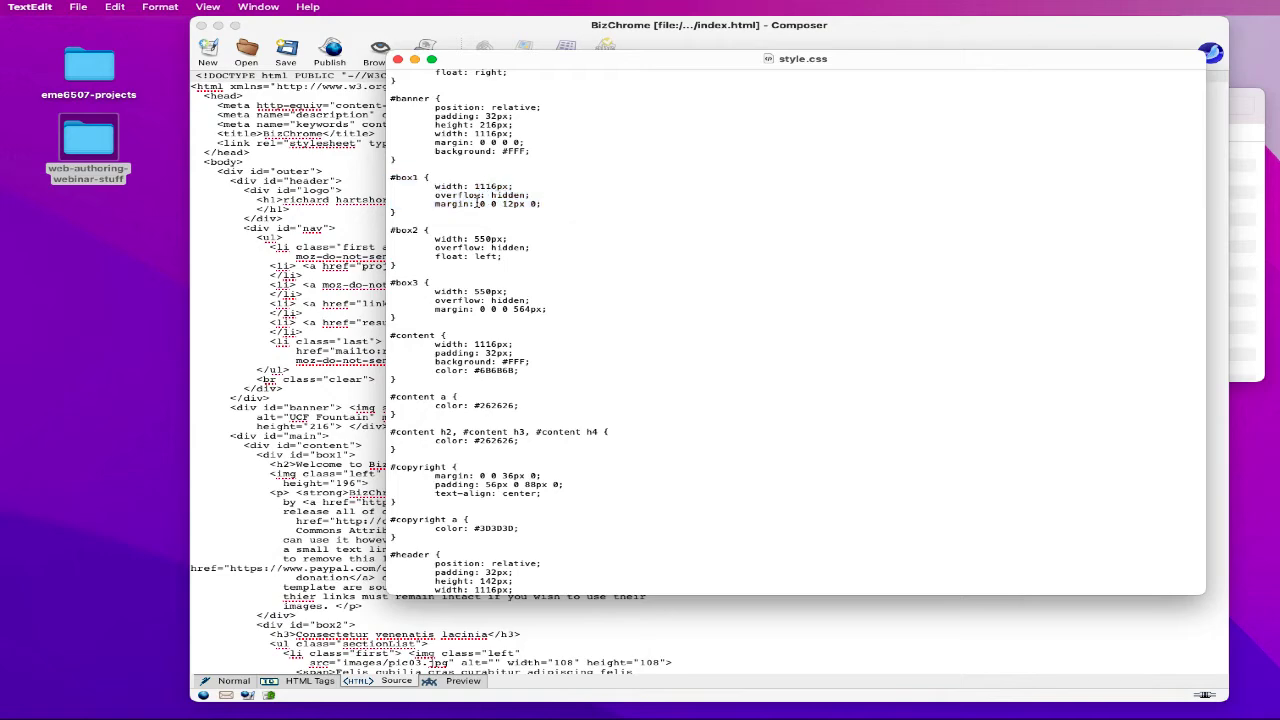
pyautogui.scroll(-4, 493, 200)
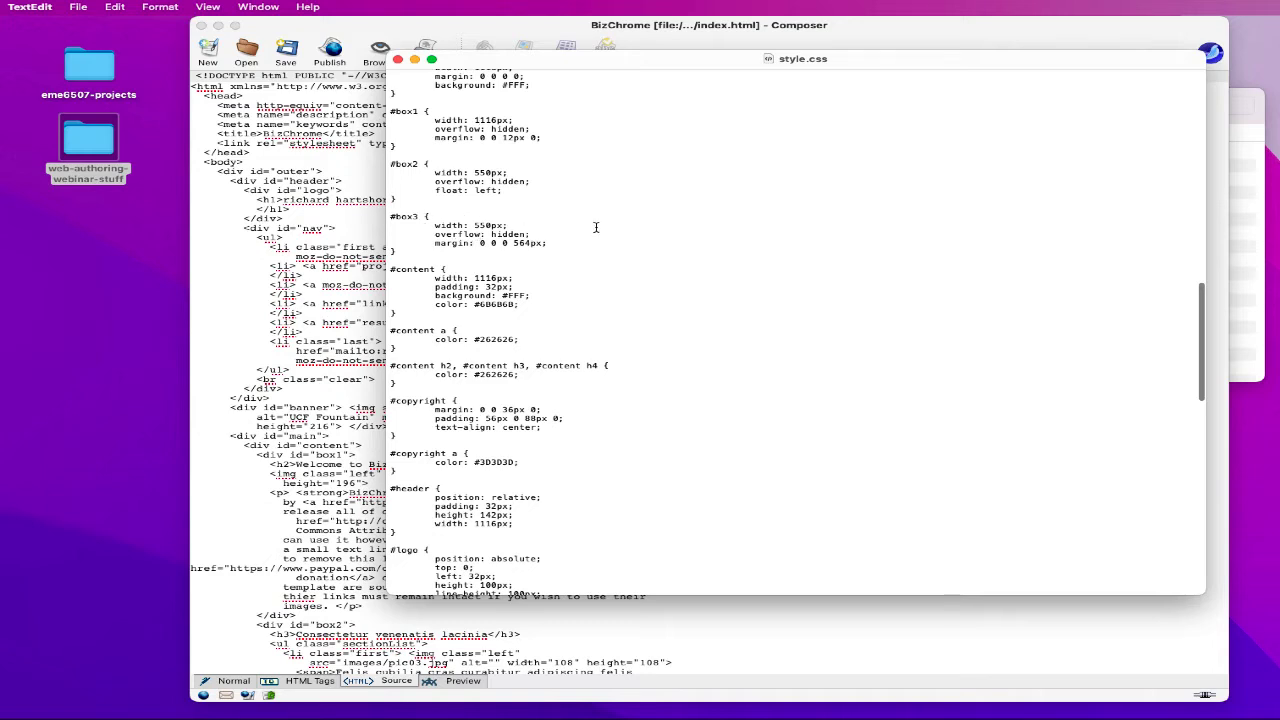
pyautogui.scroll(-2, 596, 226)
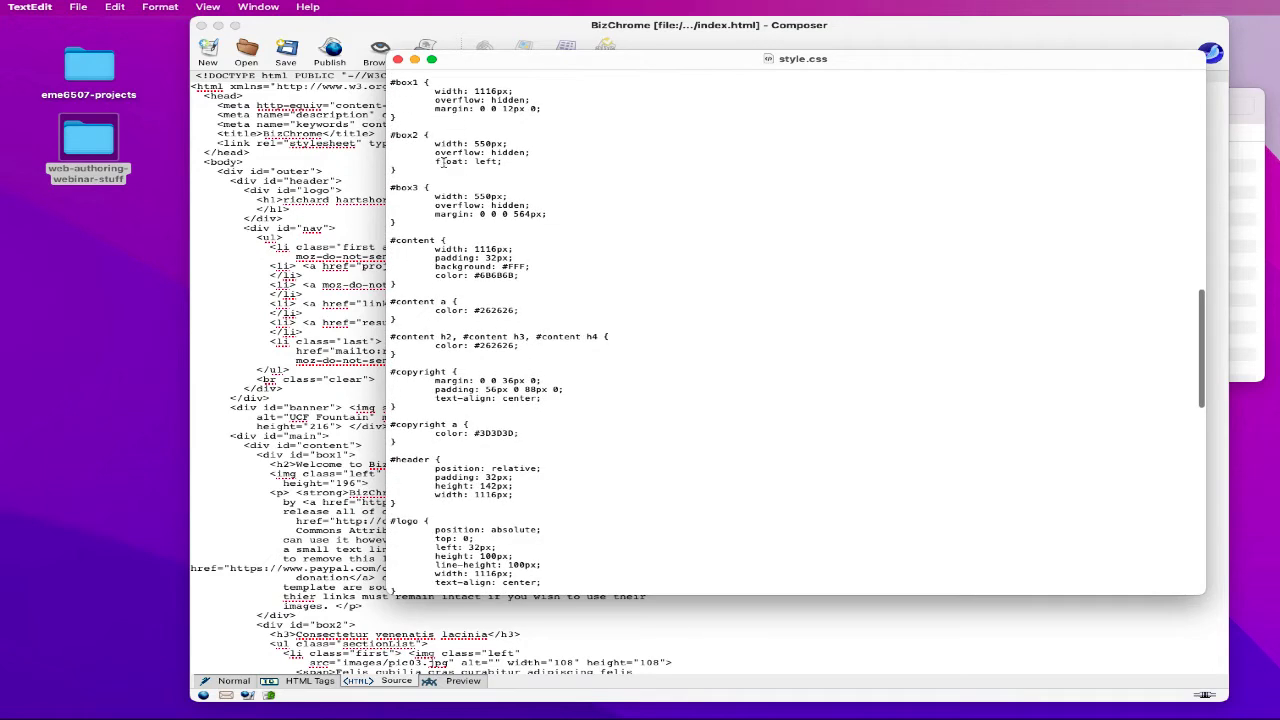
pyautogui.doubleClick(477, 143)
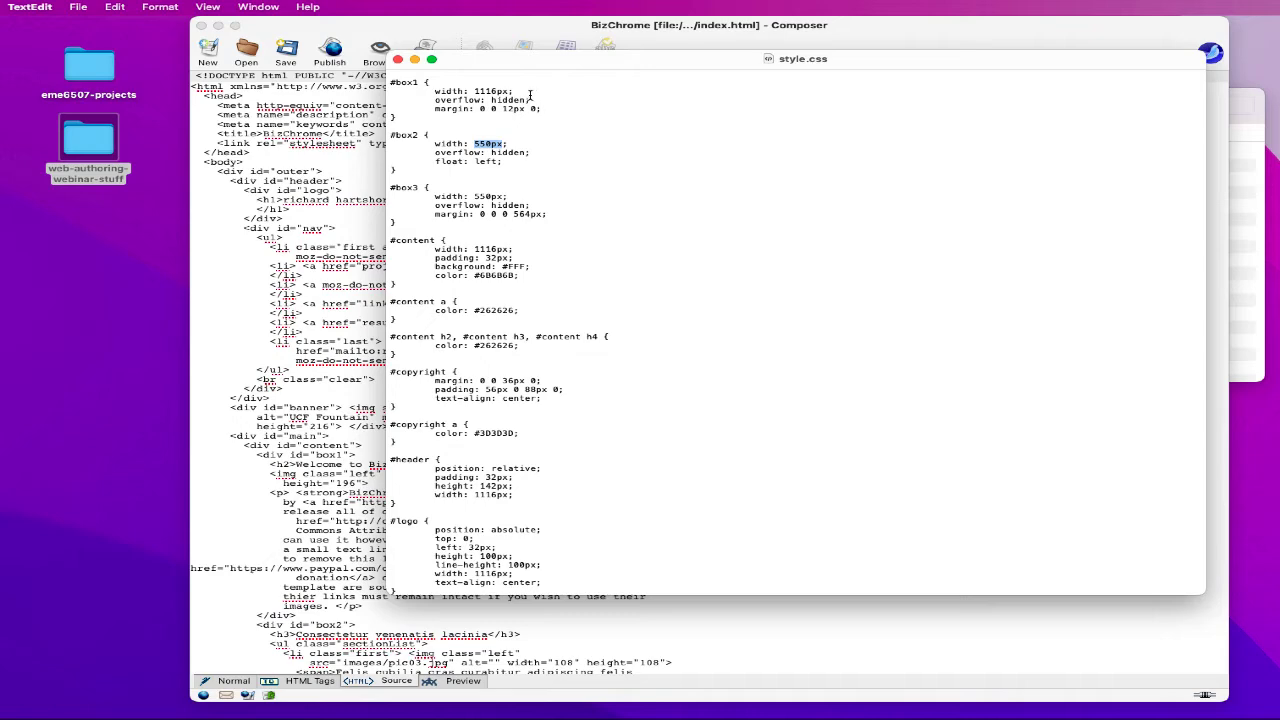
# - Examine the #content a and #content h2, h3, h4 rules and their #262626 colour
pyautogui.scroll(-3, 590, 246)
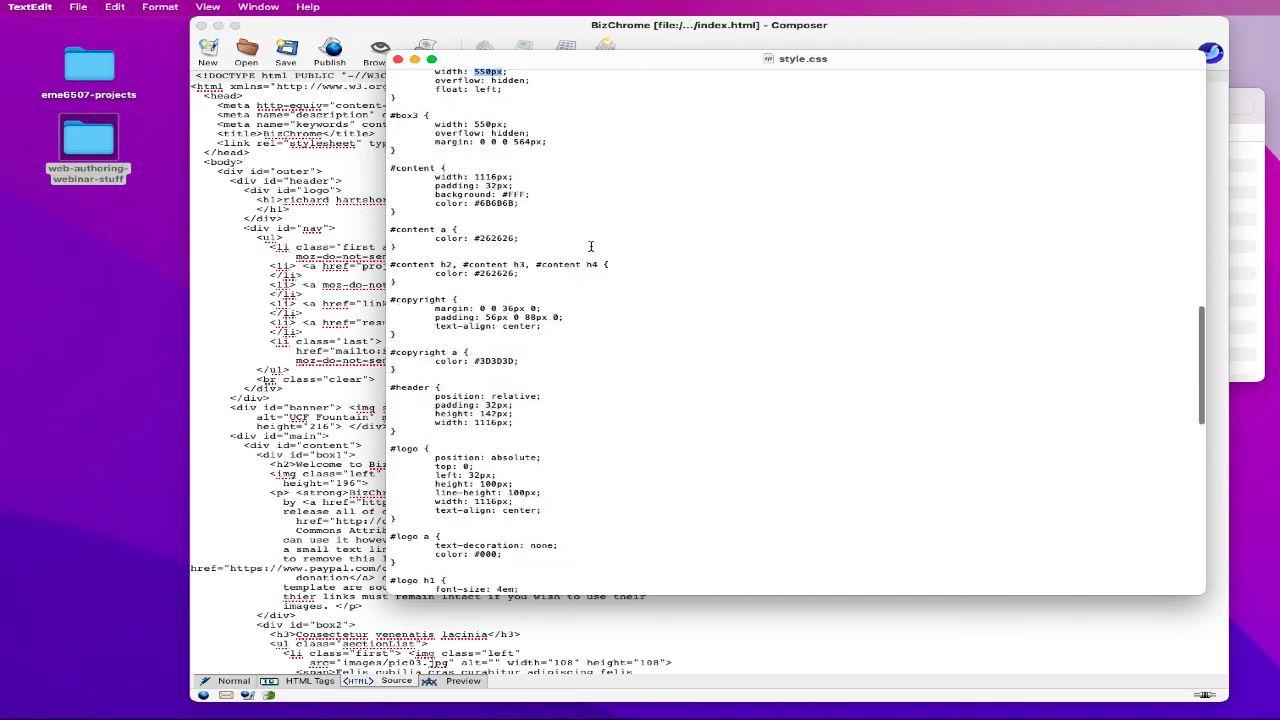
pyautogui.scroll(-2, 590, 246)
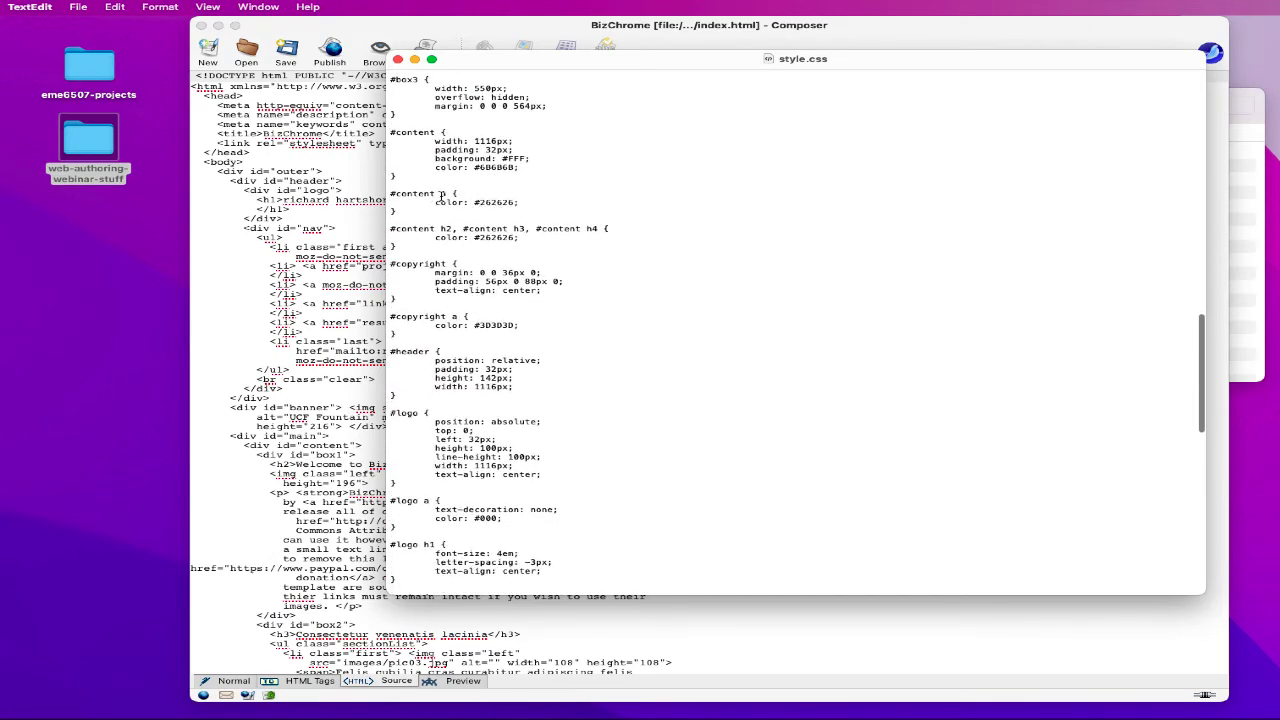
pyautogui.moveTo(476, 203); pyautogui.dragTo(519, 203)
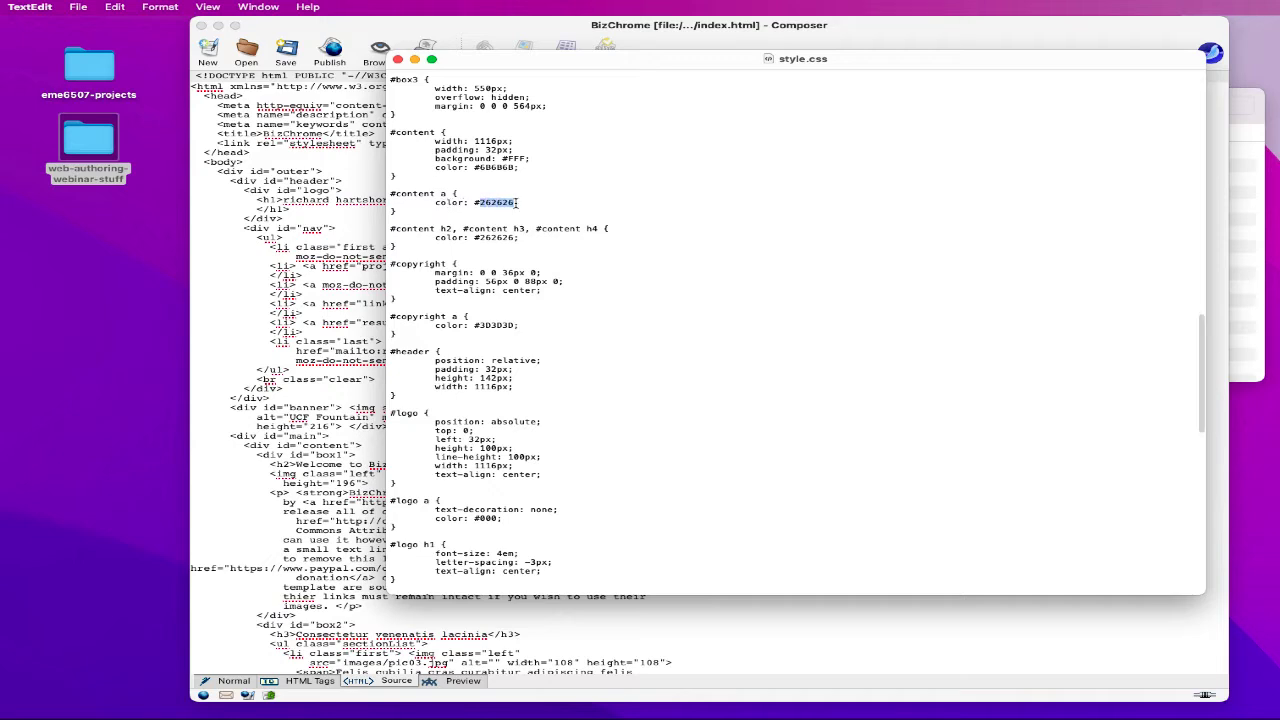
pyautogui.click(632, 209)
pyautogui.moveTo(404, 232); pyautogui.dragTo(595, 234)
pyautogui.click(612, 251)
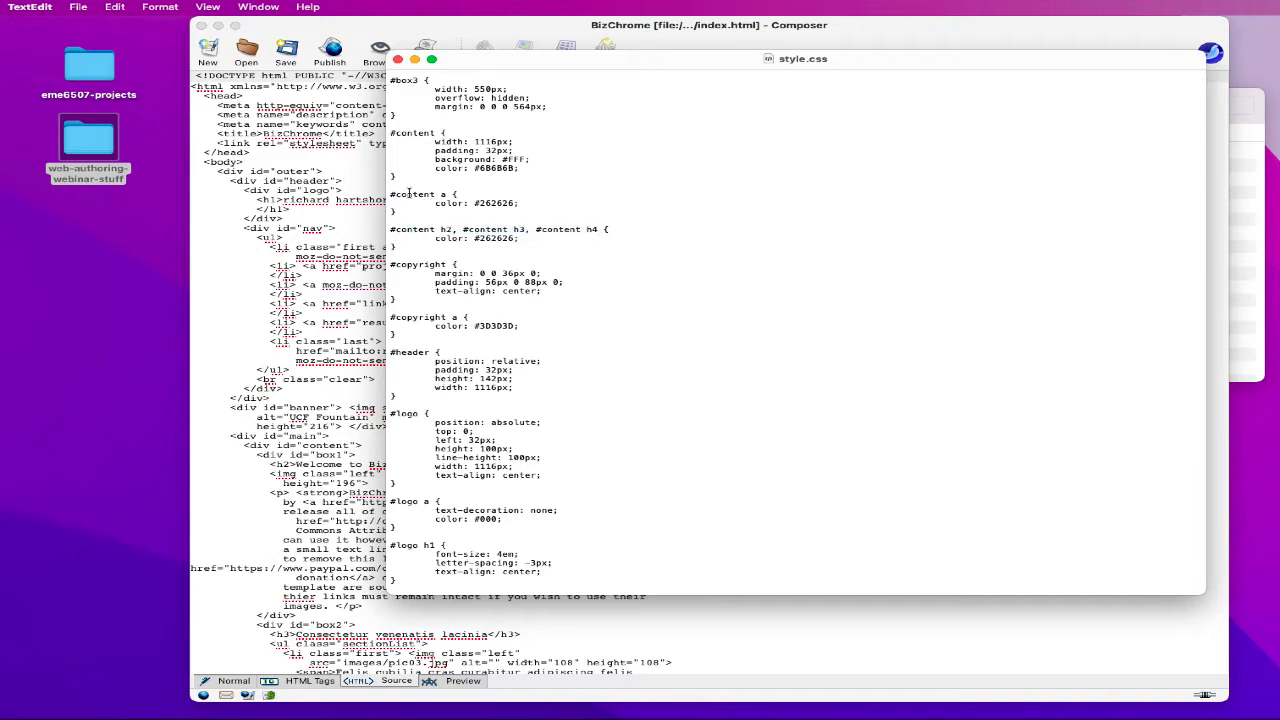
pyautogui.moveTo(440, 195); pyautogui.dragTo(518, 203)
pyautogui.click(477, 203)
pyautogui.moveTo(406, 229); pyautogui.dragTo(598, 229)
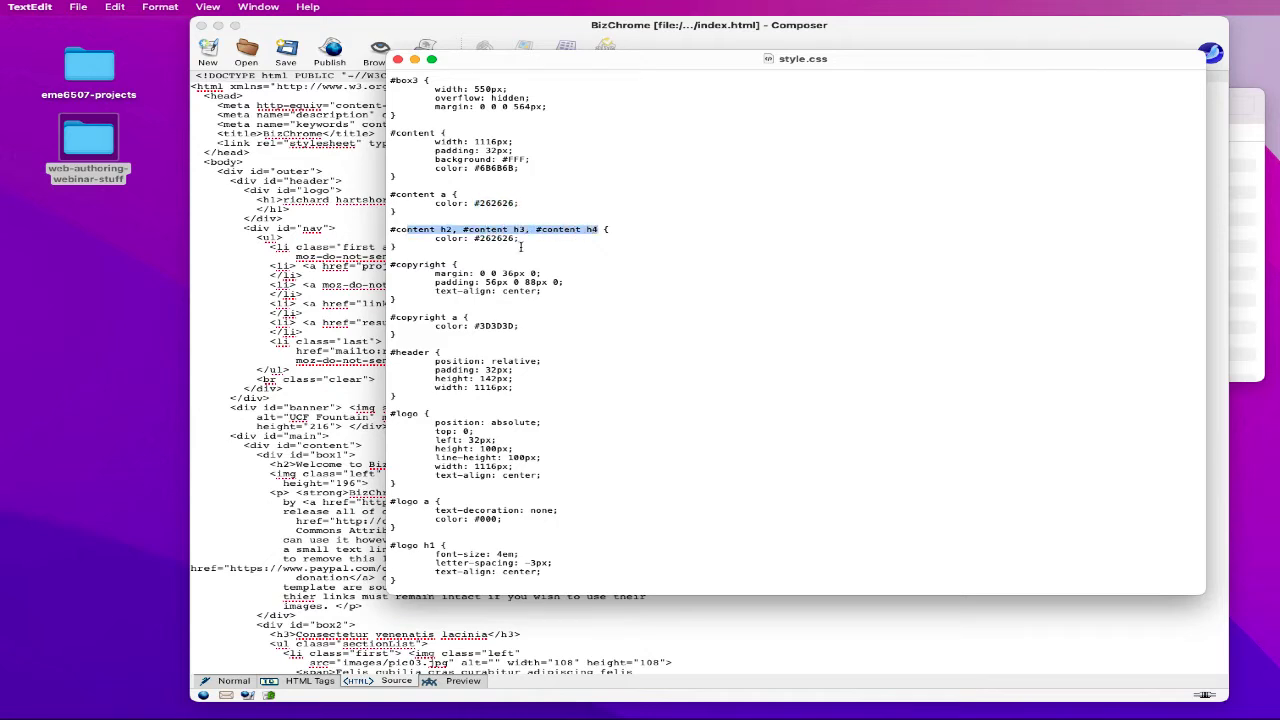
pyautogui.doubleClick(488, 239)
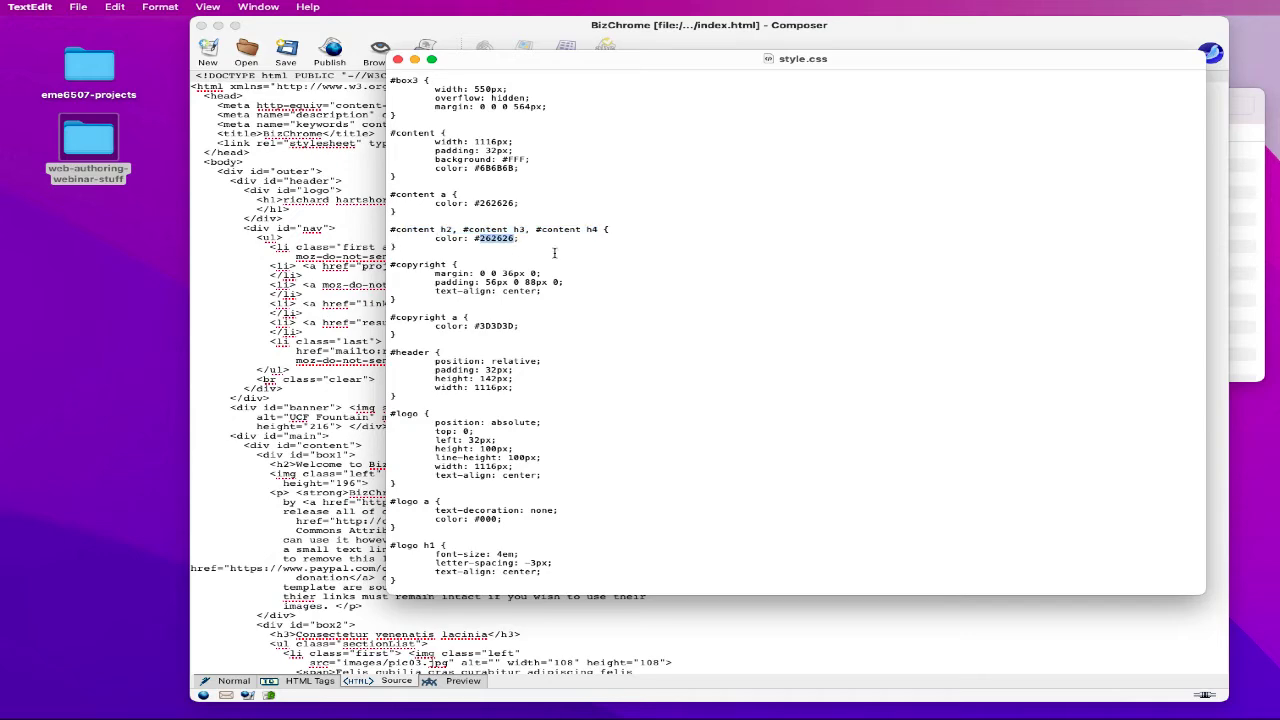
pyautogui.click(342, 161)
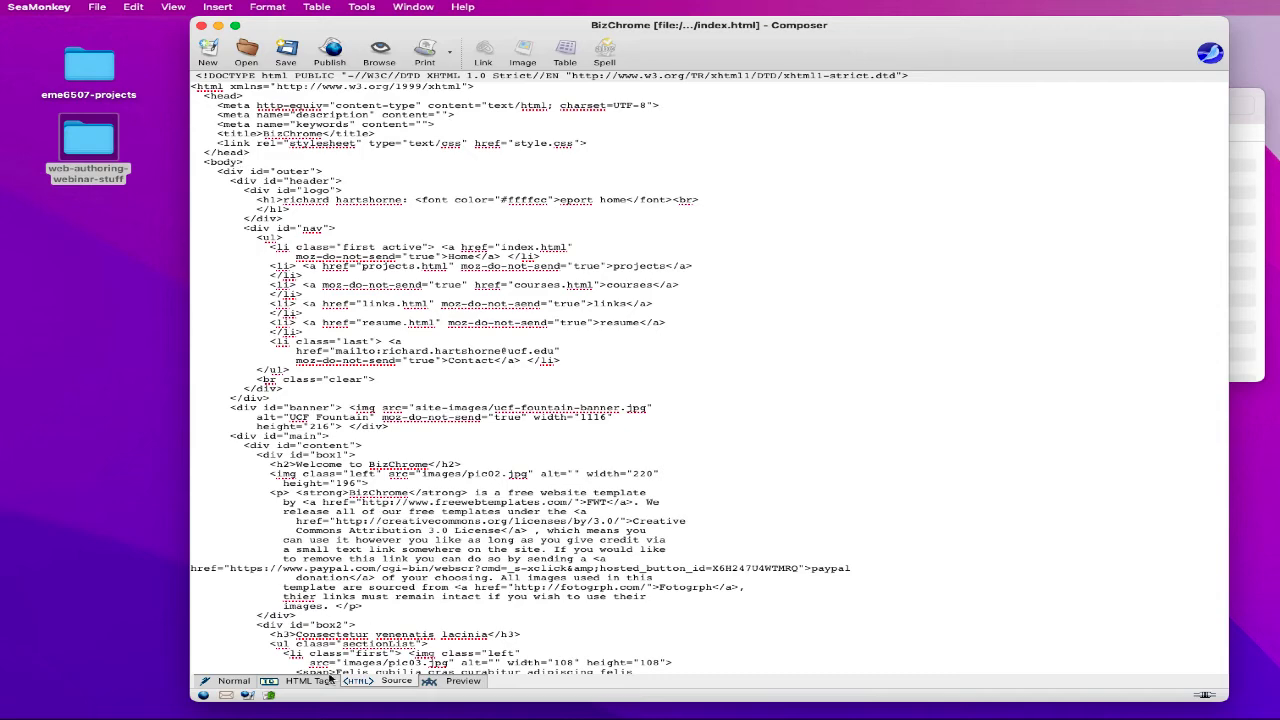
pyautogui.click(234, 681)
pyautogui.click(596, 327)
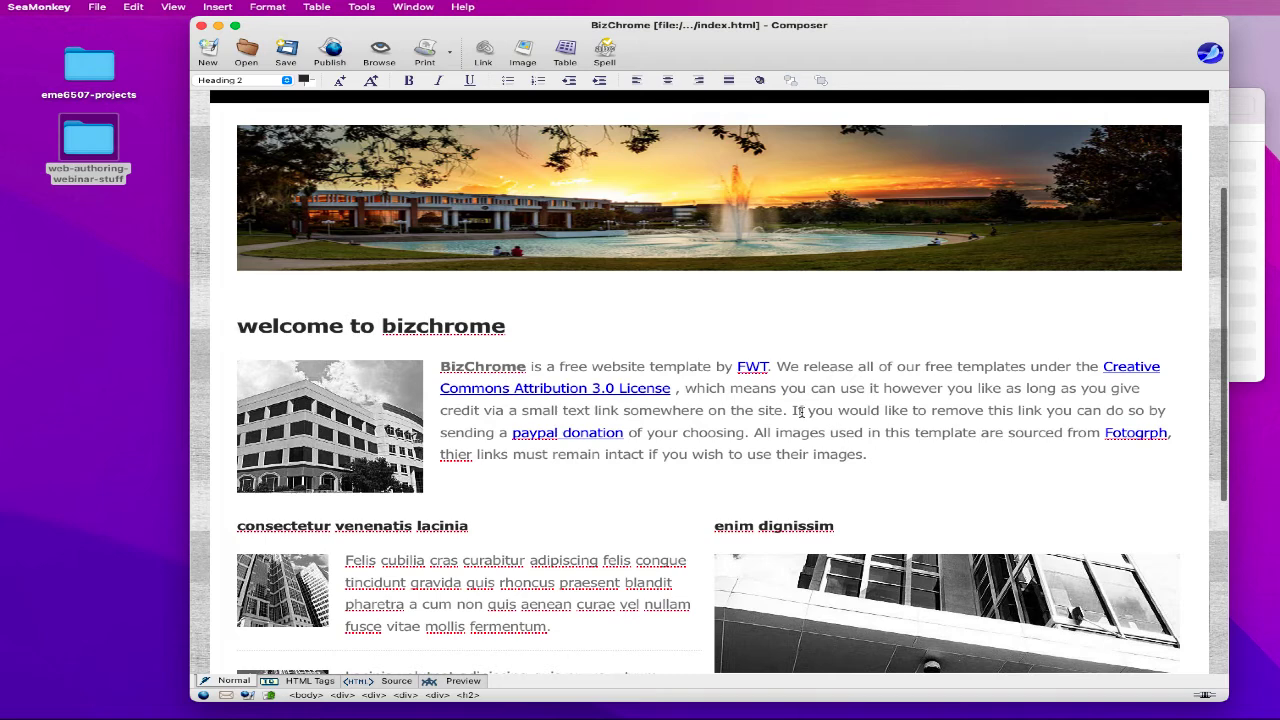
pyautogui.scroll(-1, 802, 412)
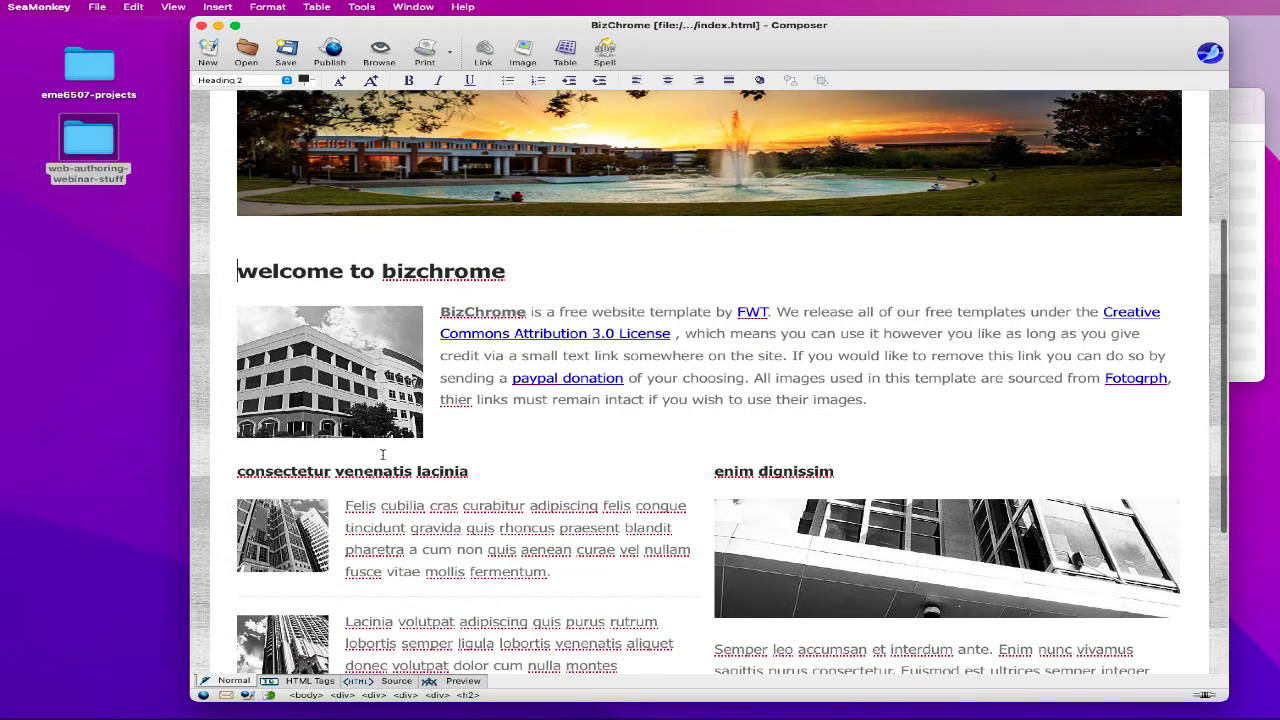
pyautogui.click(722, 474)
pyautogui.moveTo(831, 474); pyautogui.dragTo(709, 473)
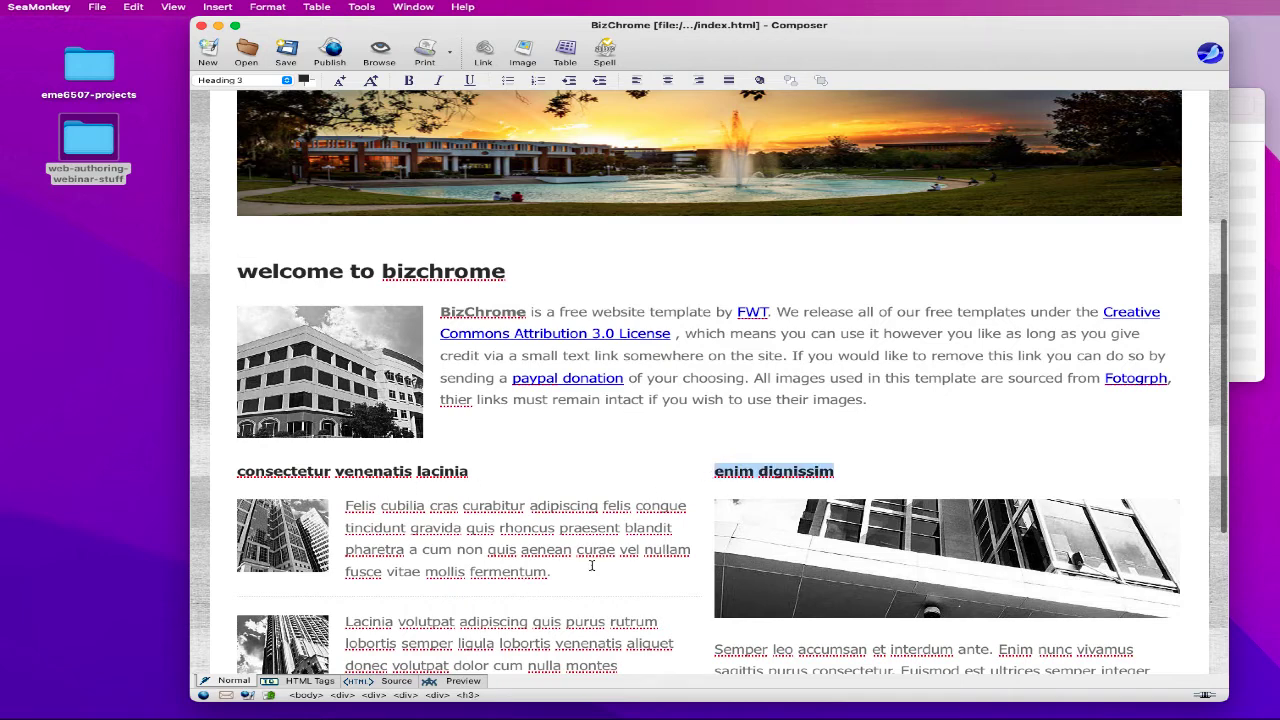
pyautogui.click(300, 681)
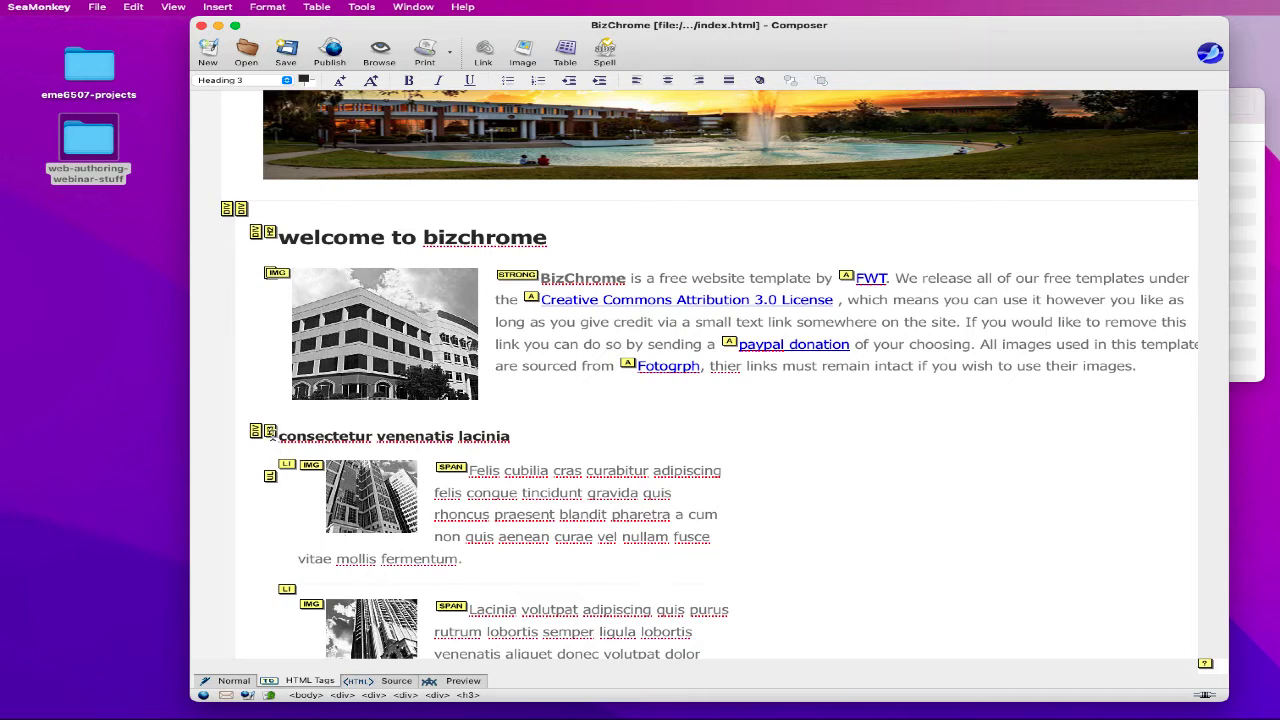
pyautogui.moveTo(279, 436); pyautogui.dragTo(606, 434)
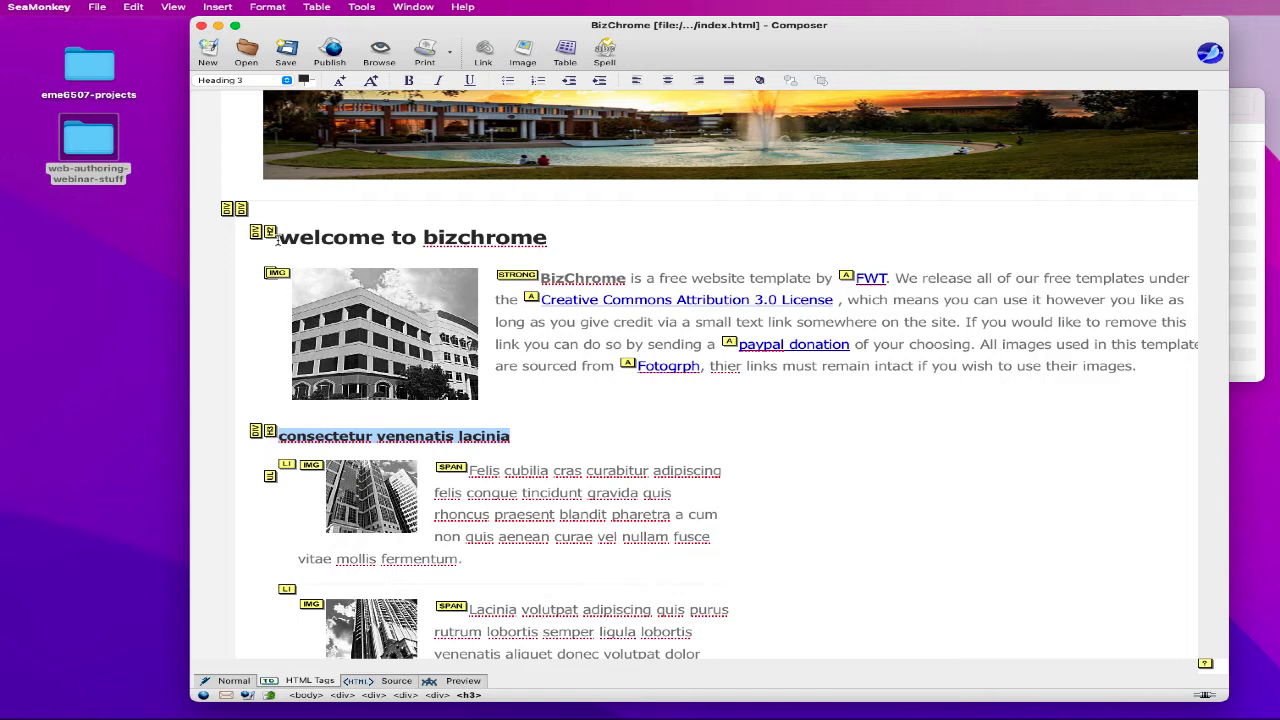
pyautogui.moveTo(272, 236); pyautogui.dragTo(552, 245)
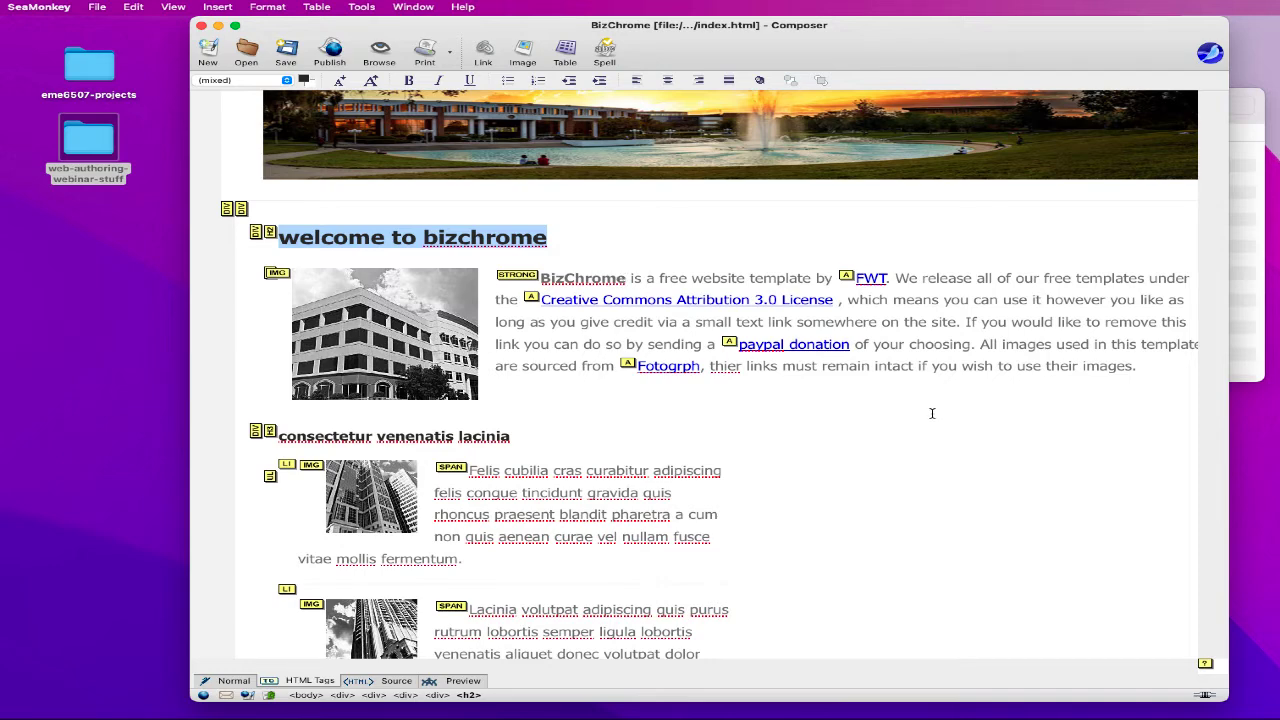
pyautogui.scroll(-1, 931, 413)
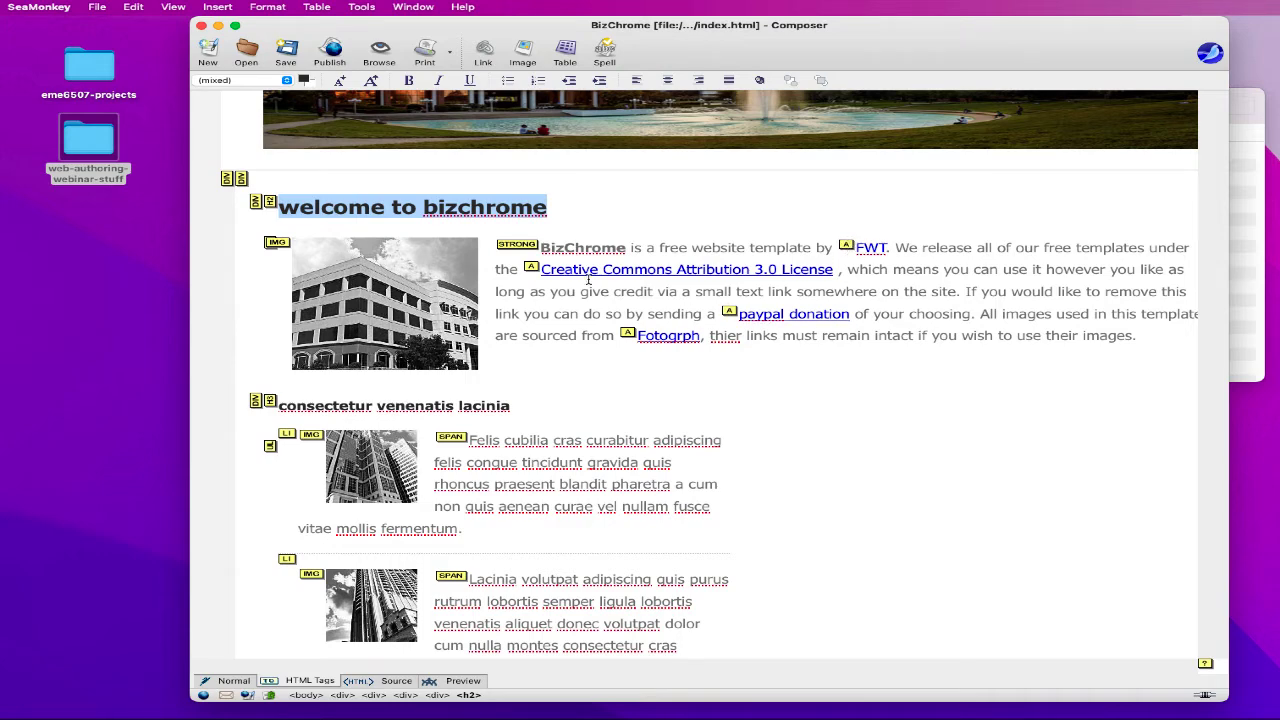
pyautogui.scroll(-5, 765, 410)
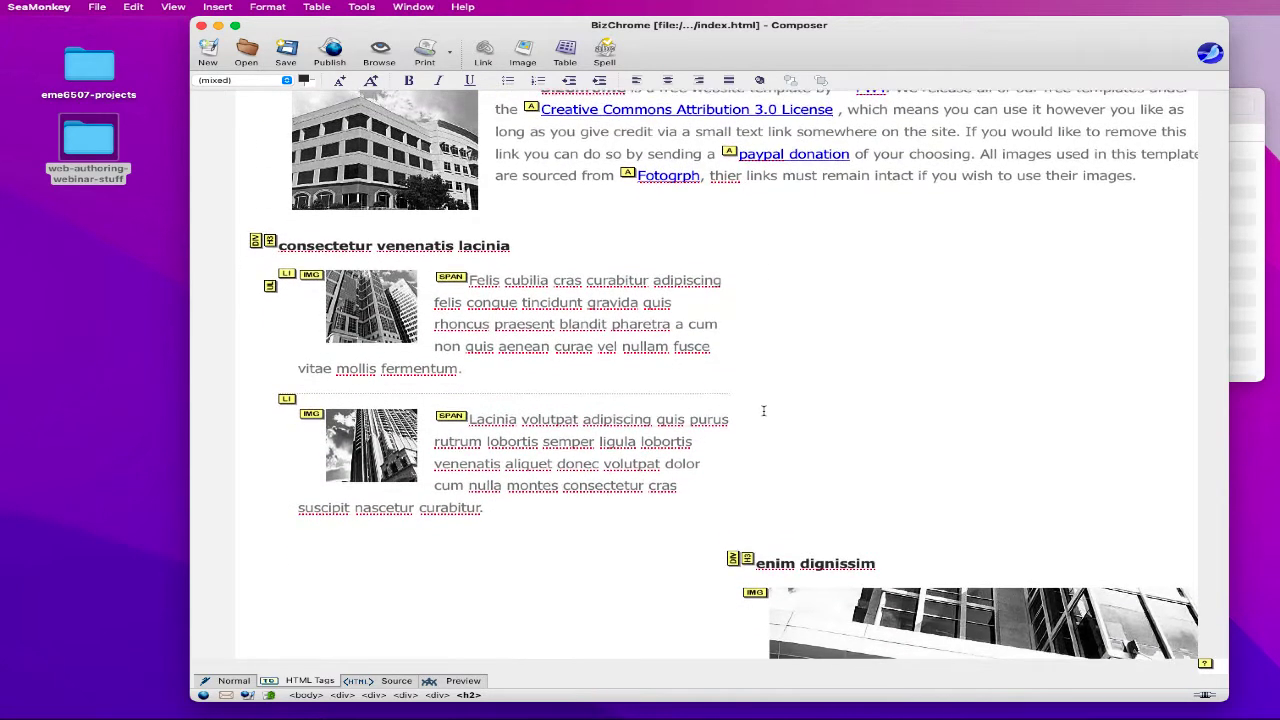
pyautogui.scroll(-1, 765, 411)
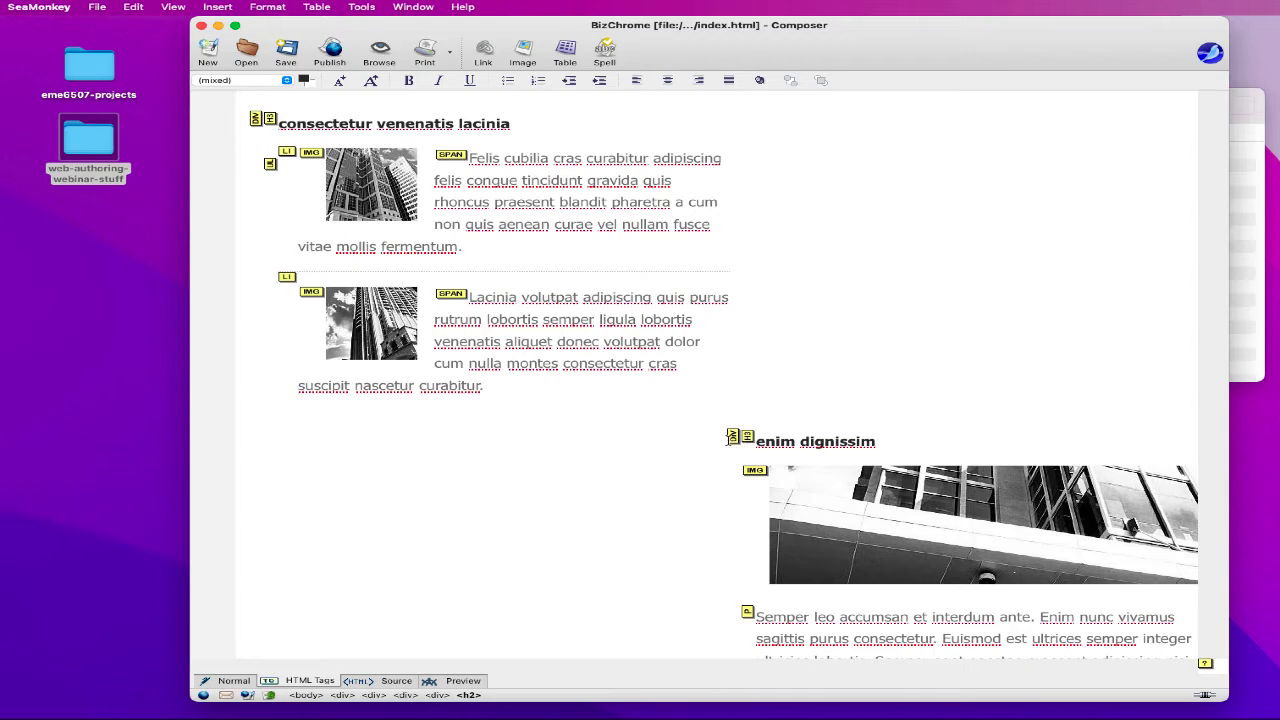
pyautogui.click(733, 437)
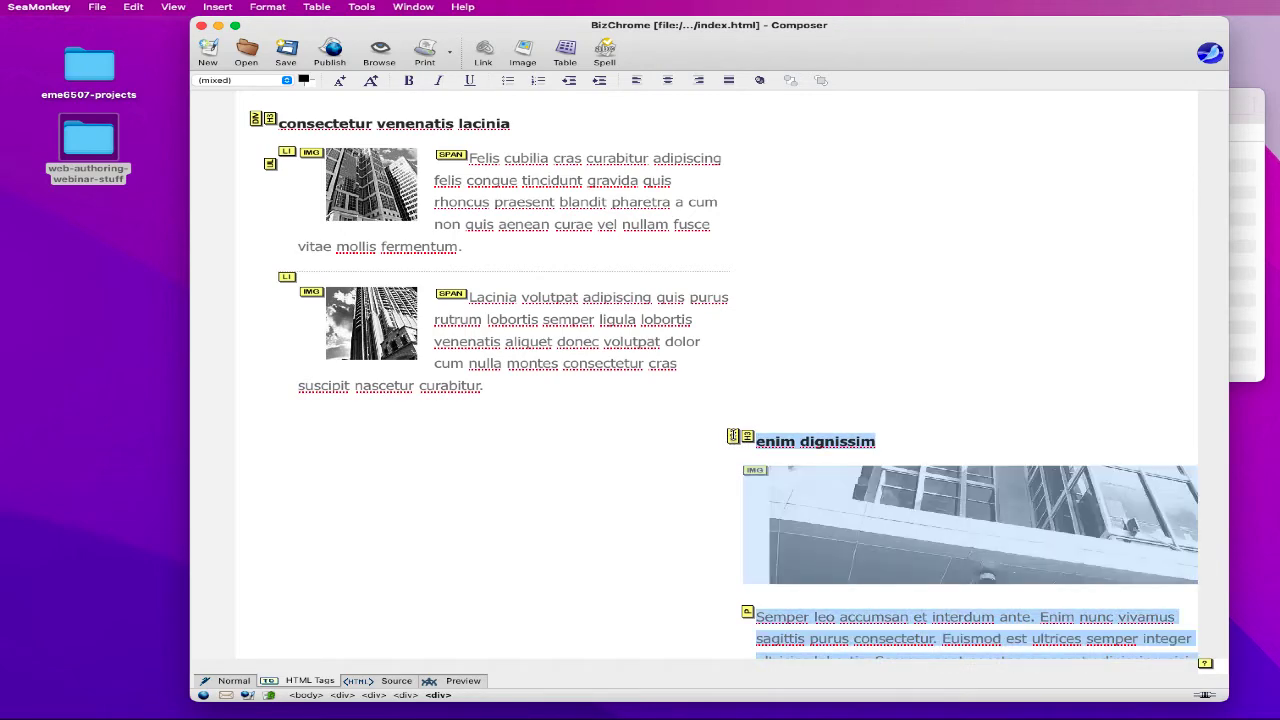
pyautogui.click(786, 406)
pyautogui.scroll(-4, 786, 406)
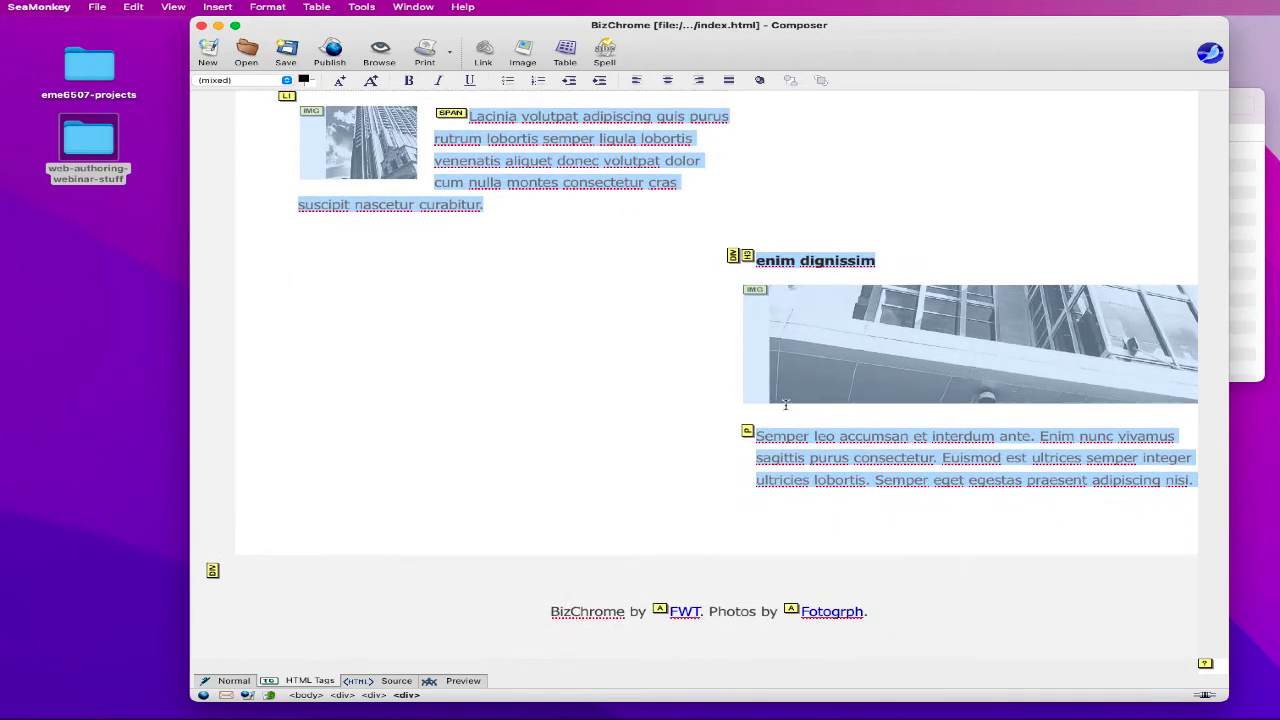
pyautogui.click(784, 385)
pyautogui.scroll(4, 780, 345)
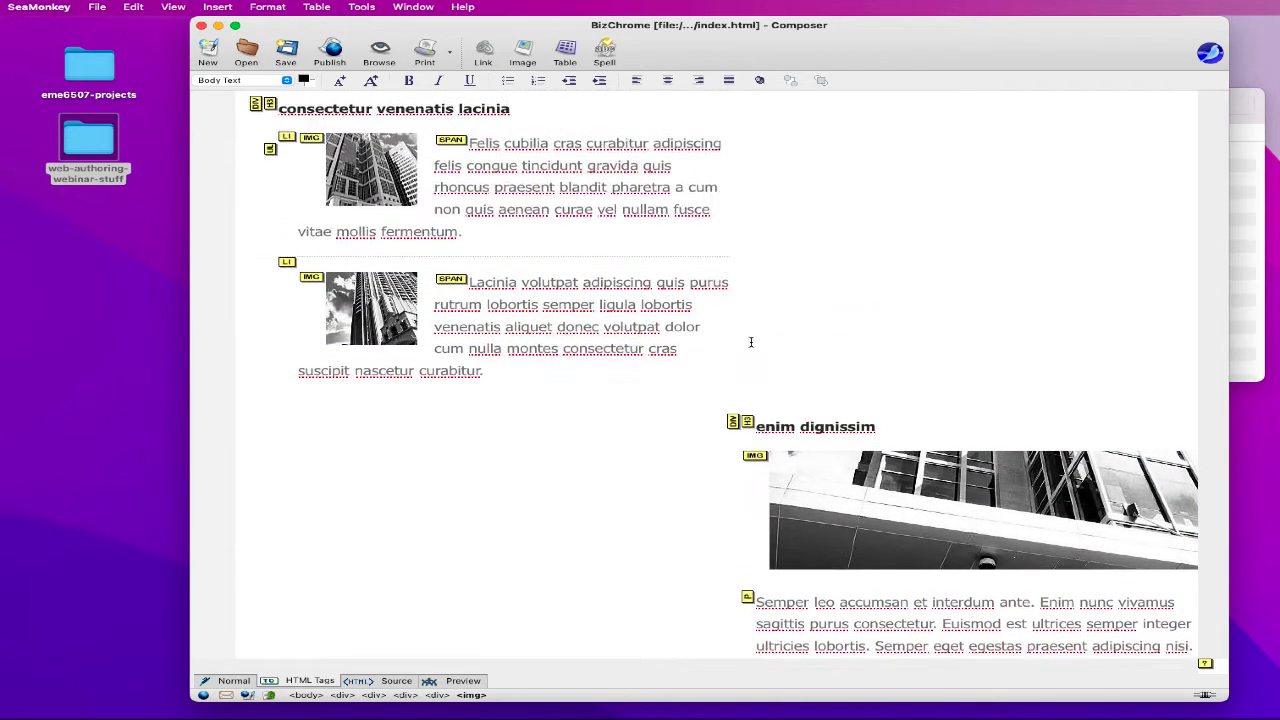
pyautogui.scroll(3, 440, 398)
pyautogui.scroll(-2, 477, 289)
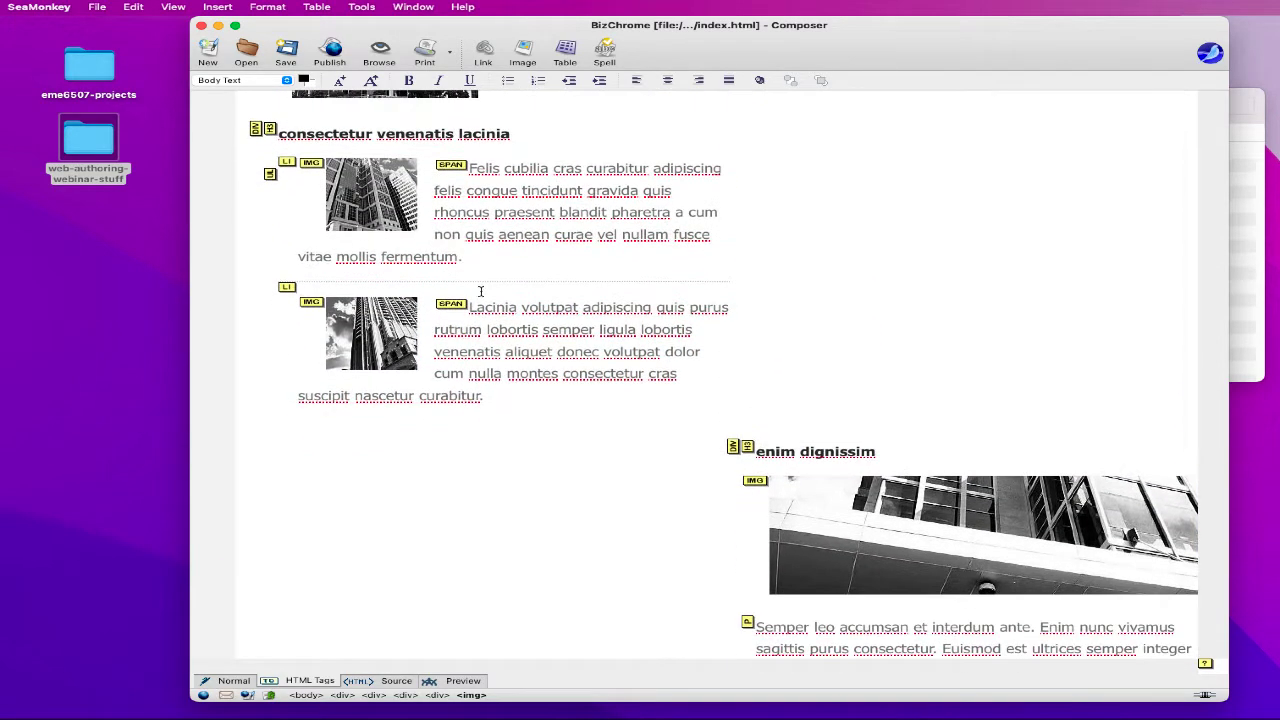
pyautogui.scroll(1, 495, 310)
pyautogui.scroll(1, 502, 323)
pyautogui.moveTo(1225, 716)
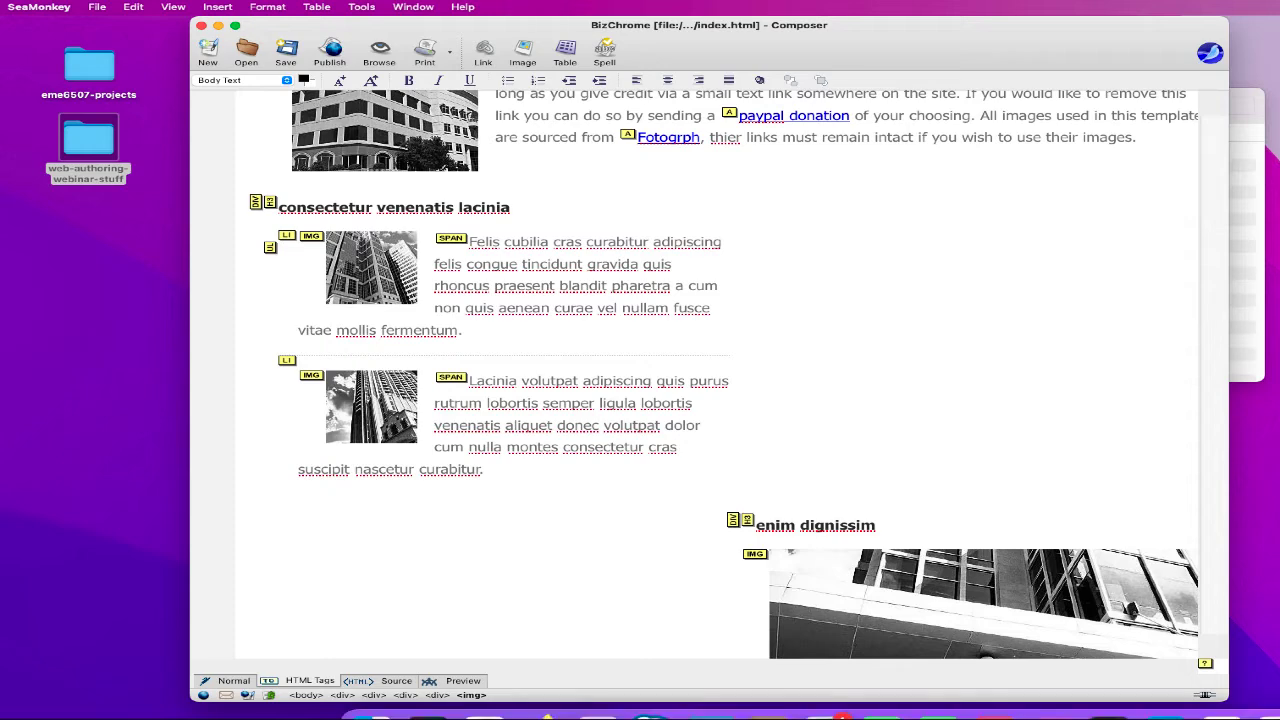
# - Replace #box2's 550 width with 1116 in style.css and save the file
pyautogui.click(1278, 697)
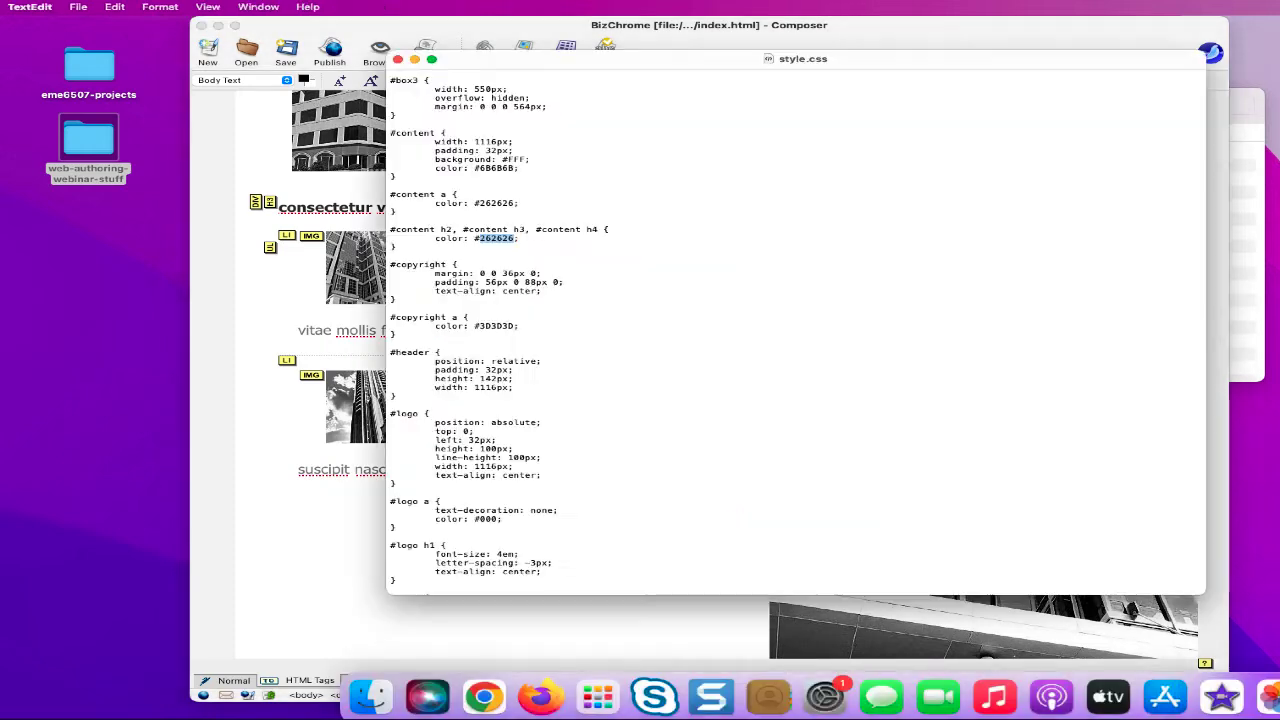
pyautogui.click(630, 350)
pyautogui.scroll(3, 475, 224)
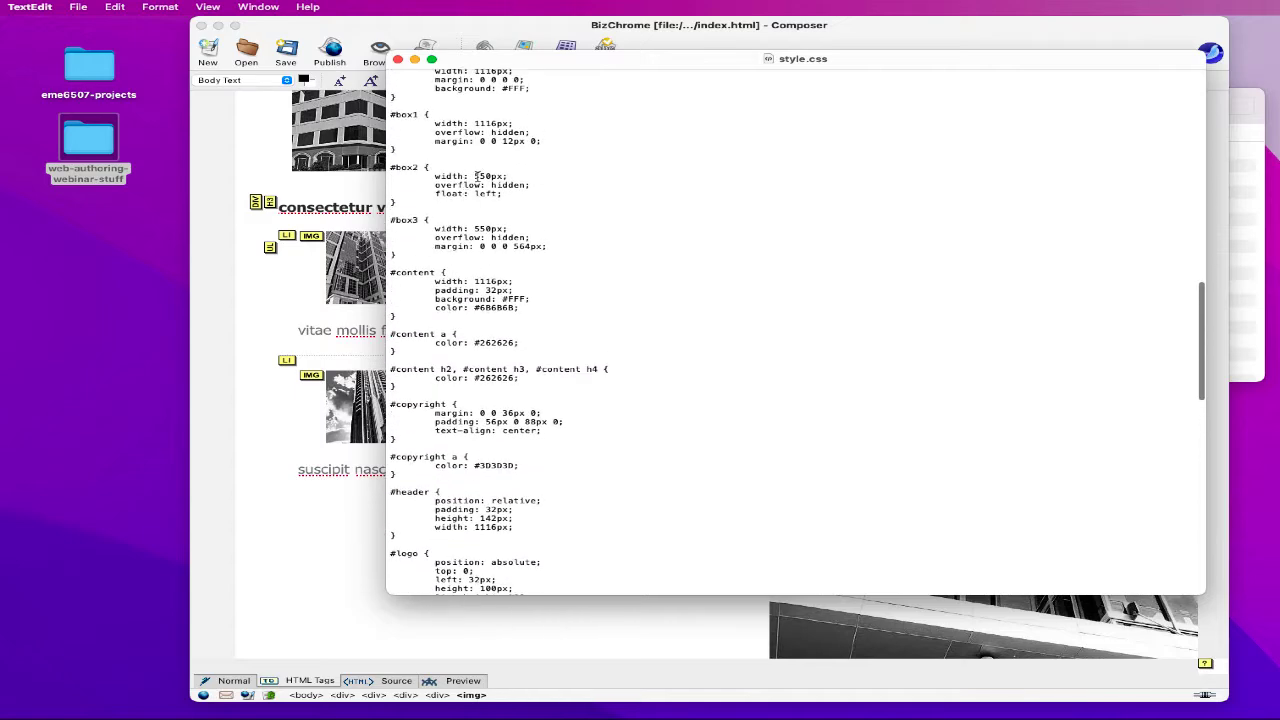
pyautogui.moveTo(474, 176); pyautogui.dragTo(490, 176)
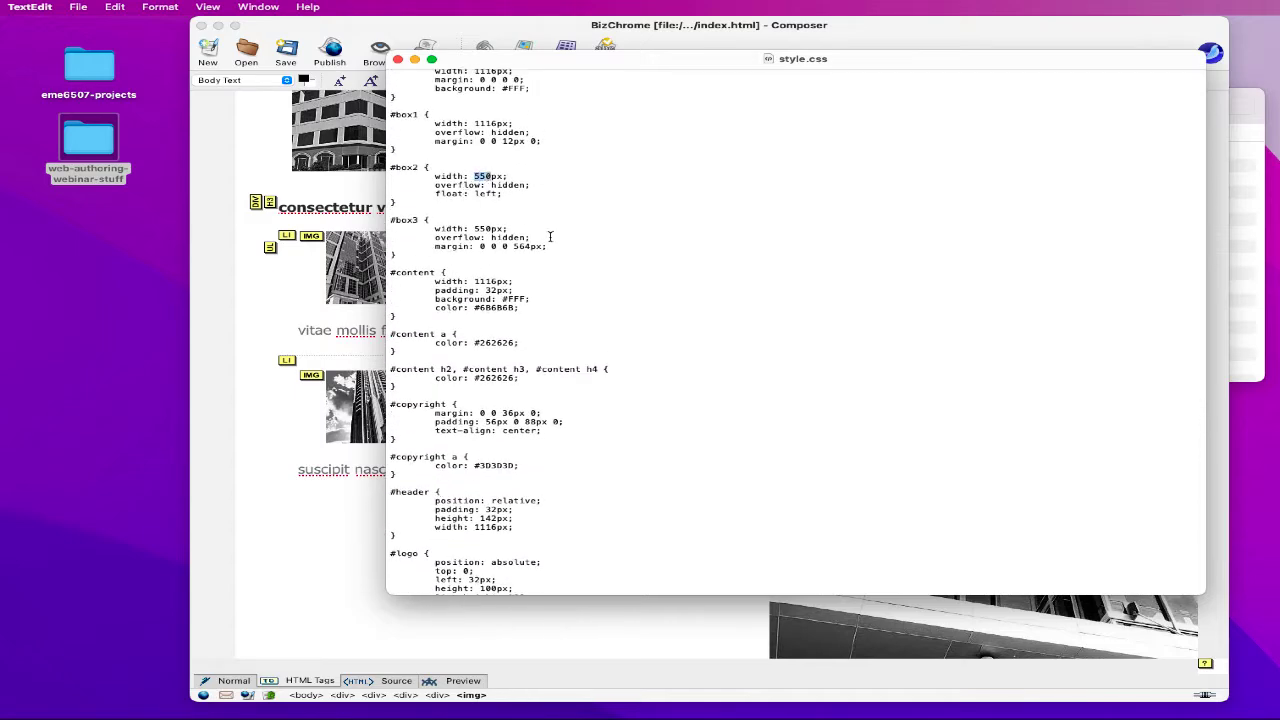
pyautogui.write('1116')
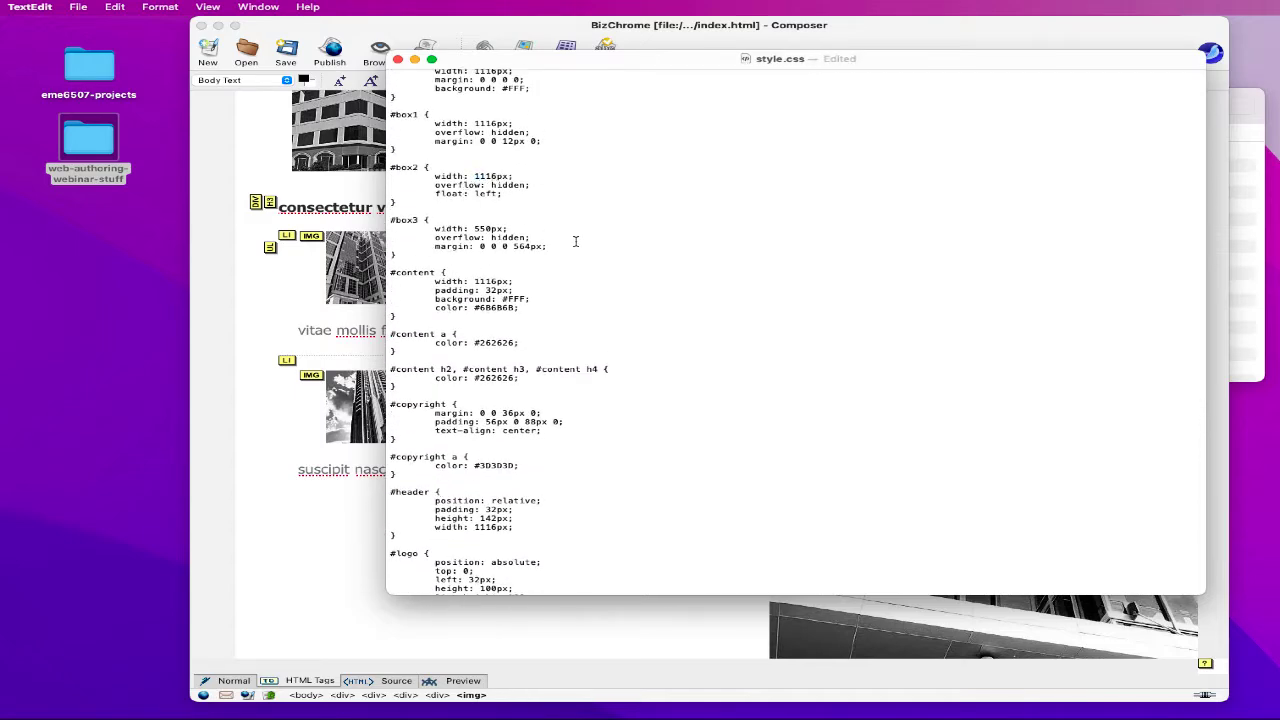
pyautogui.press('Return')
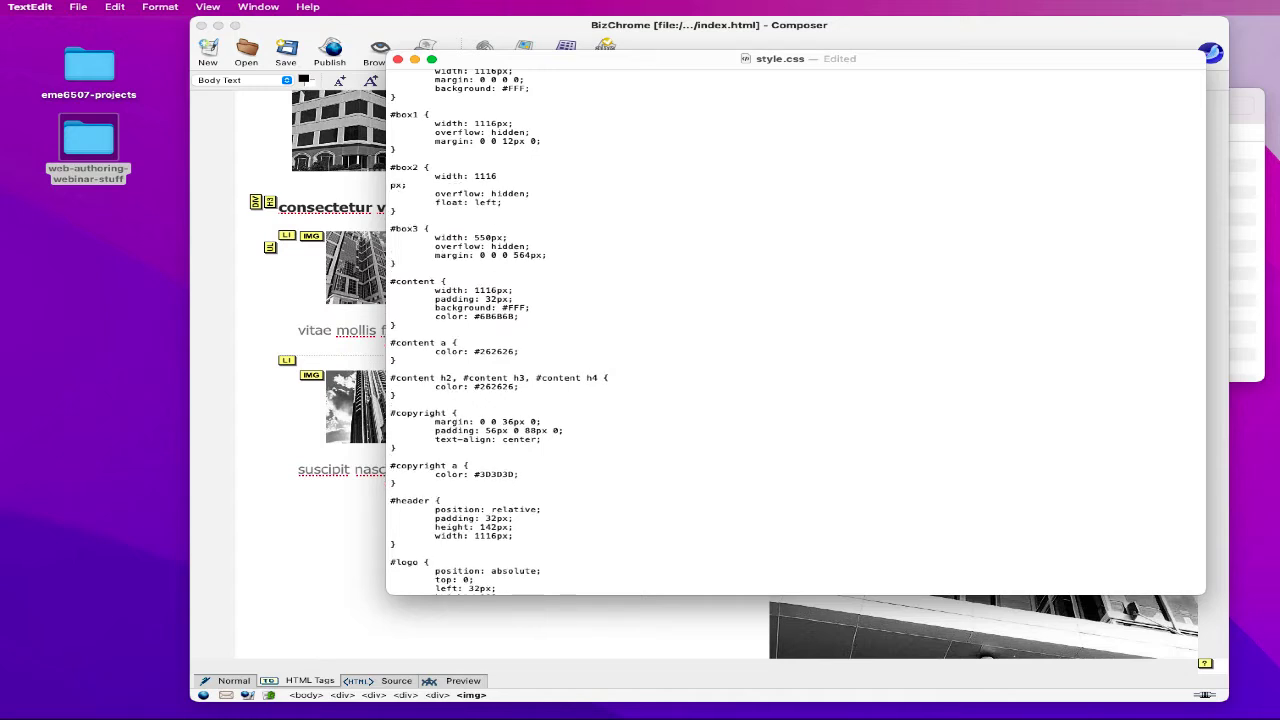
pyautogui.press('BackSpace')
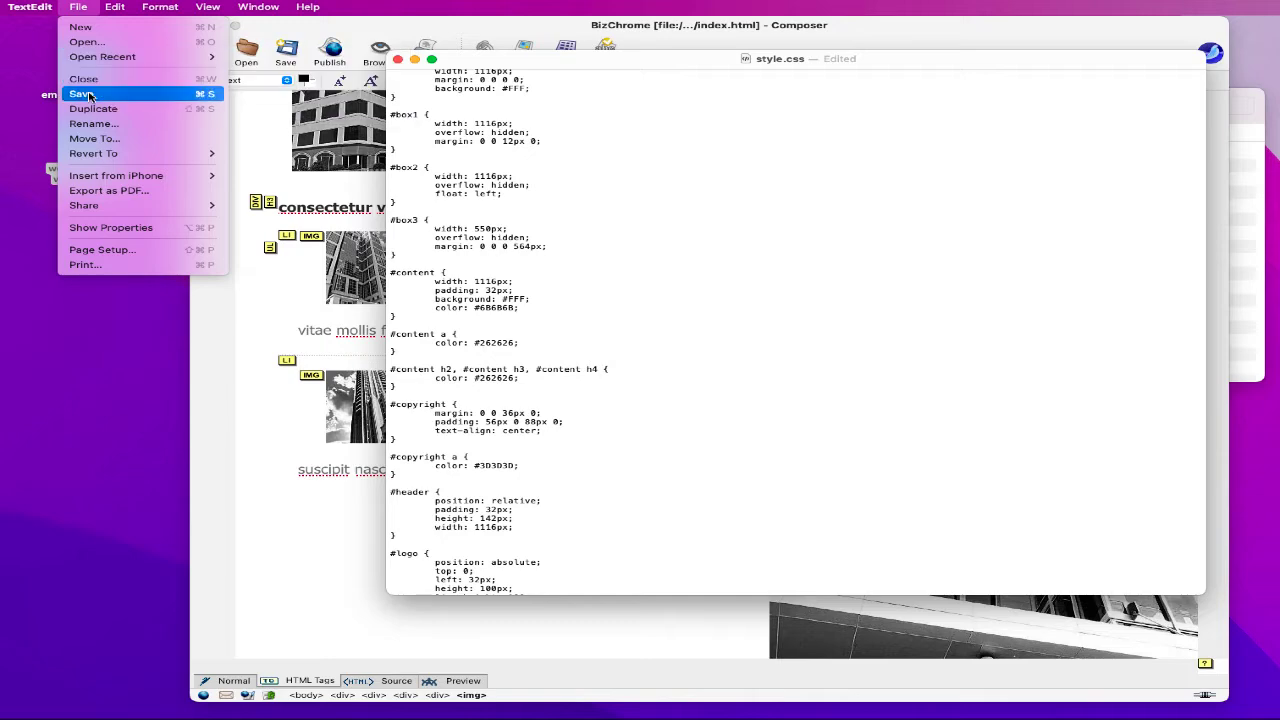
pyautogui.click(81, 93)
pyautogui.click(368, 184)
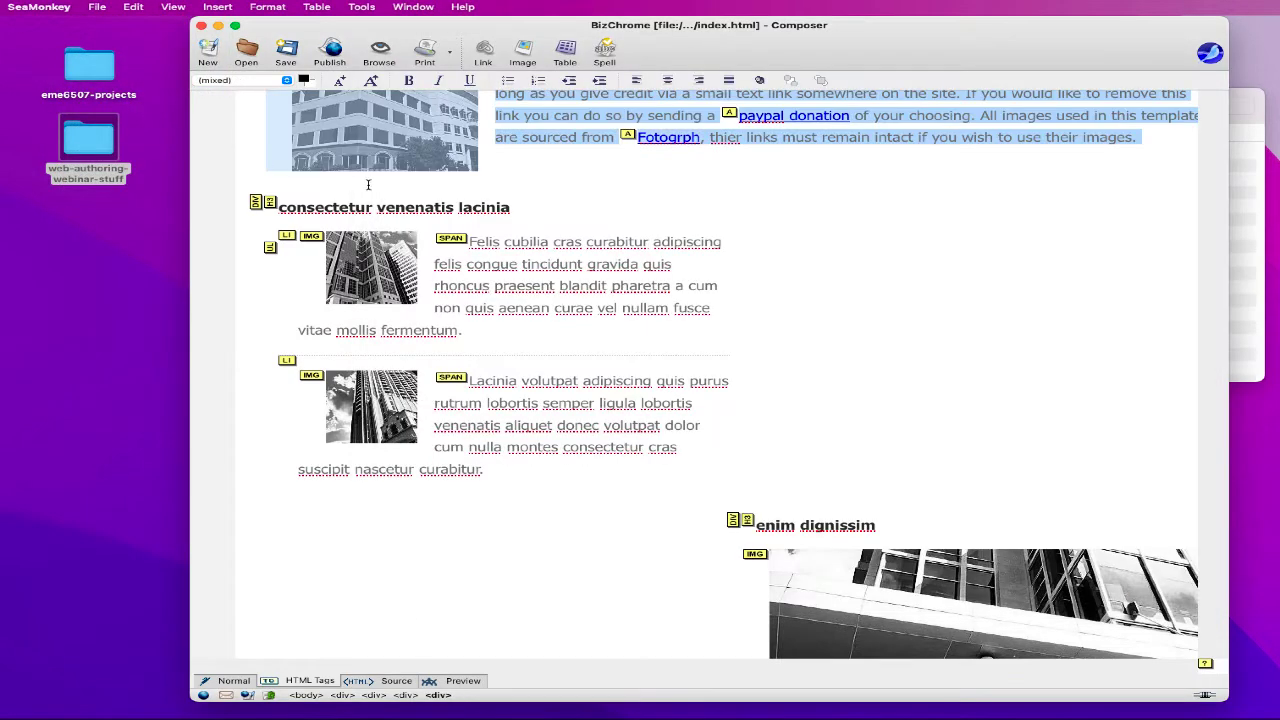
# - Save the page and try selecting the welcome section, left list and enim dignissim box
pyautogui.click(286, 48)
pyautogui.press('super+a')
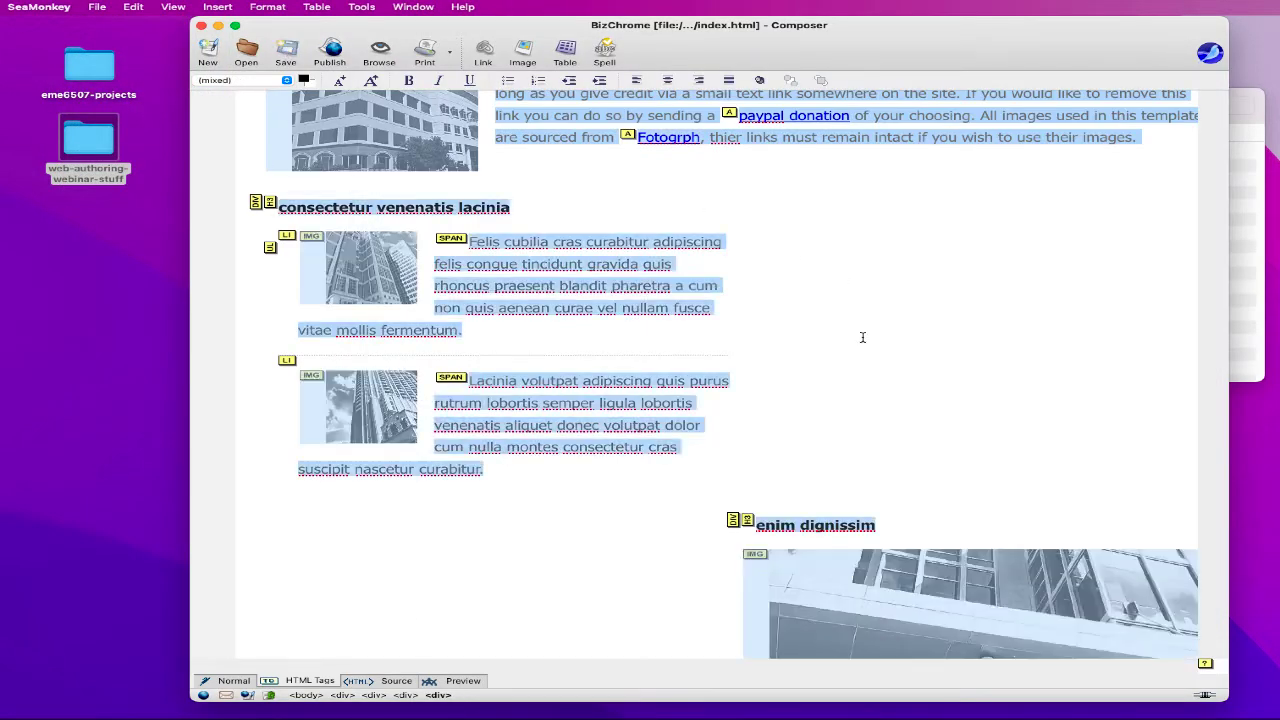
pyautogui.scroll(2, 855, 316)
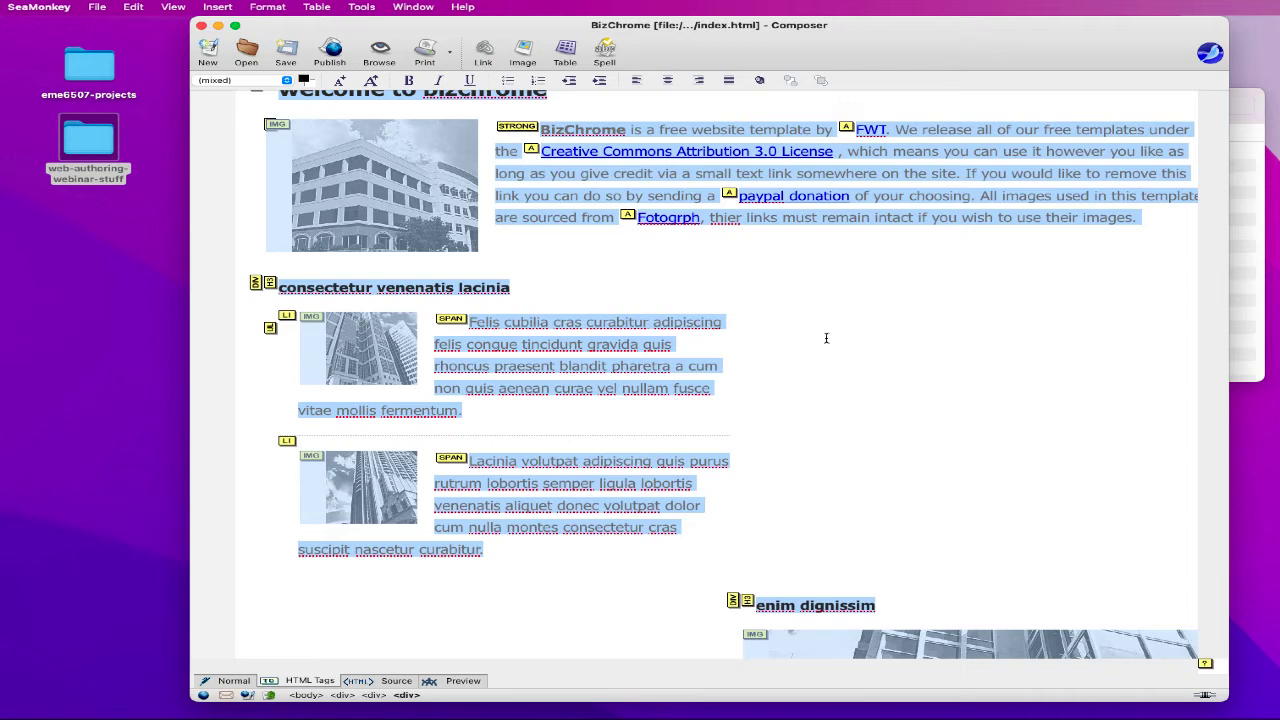
pyautogui.scroll(-2, 826, 338)
pyautogui.keyDown('shift'); pyautogui.click(582, 189); pyautogui.keyUp('shift')
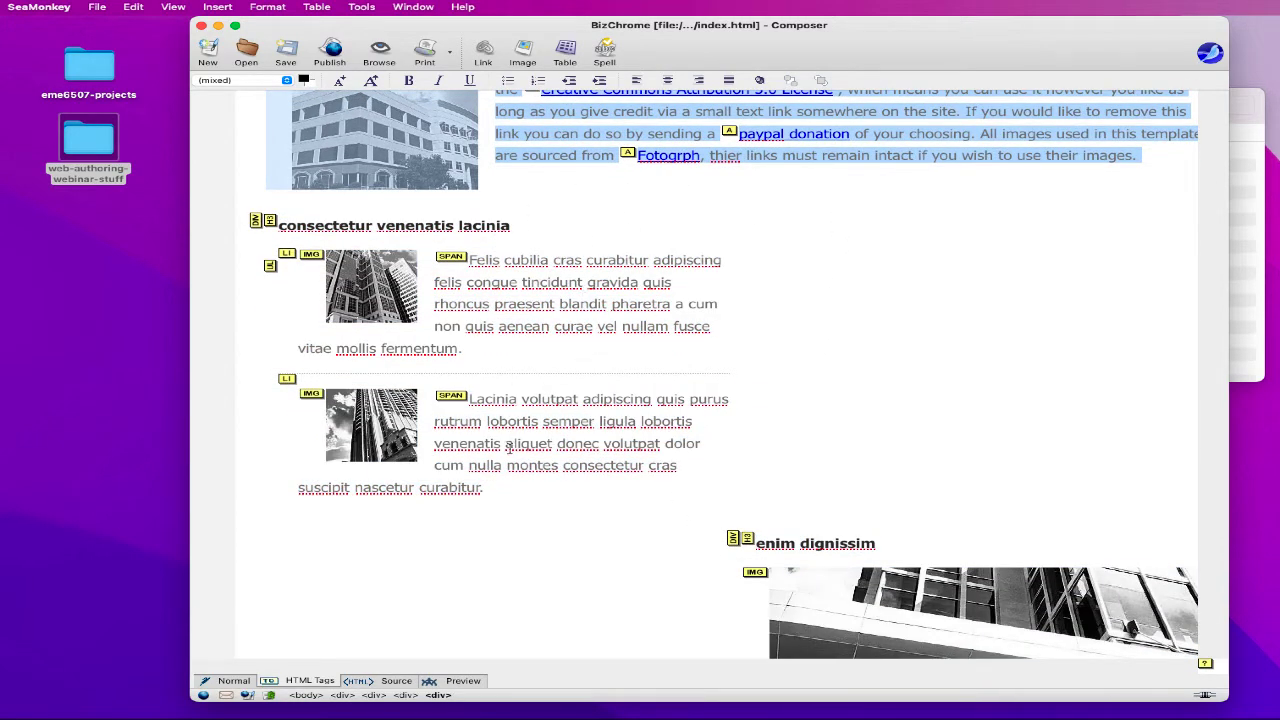
pyautogui.scroll(-3, 749, 448)
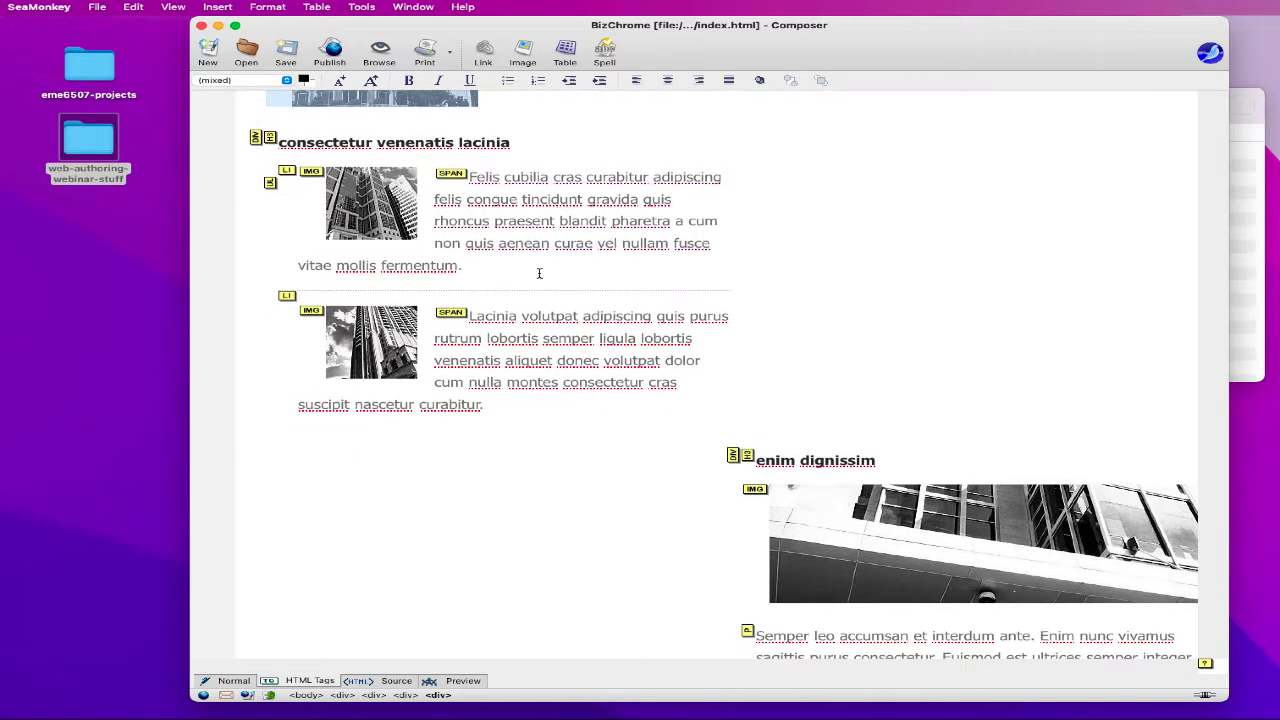
pyautogui.keyDown('shift'); pyautogui.click(1089, 575); pyautogui.keyUp('shift')
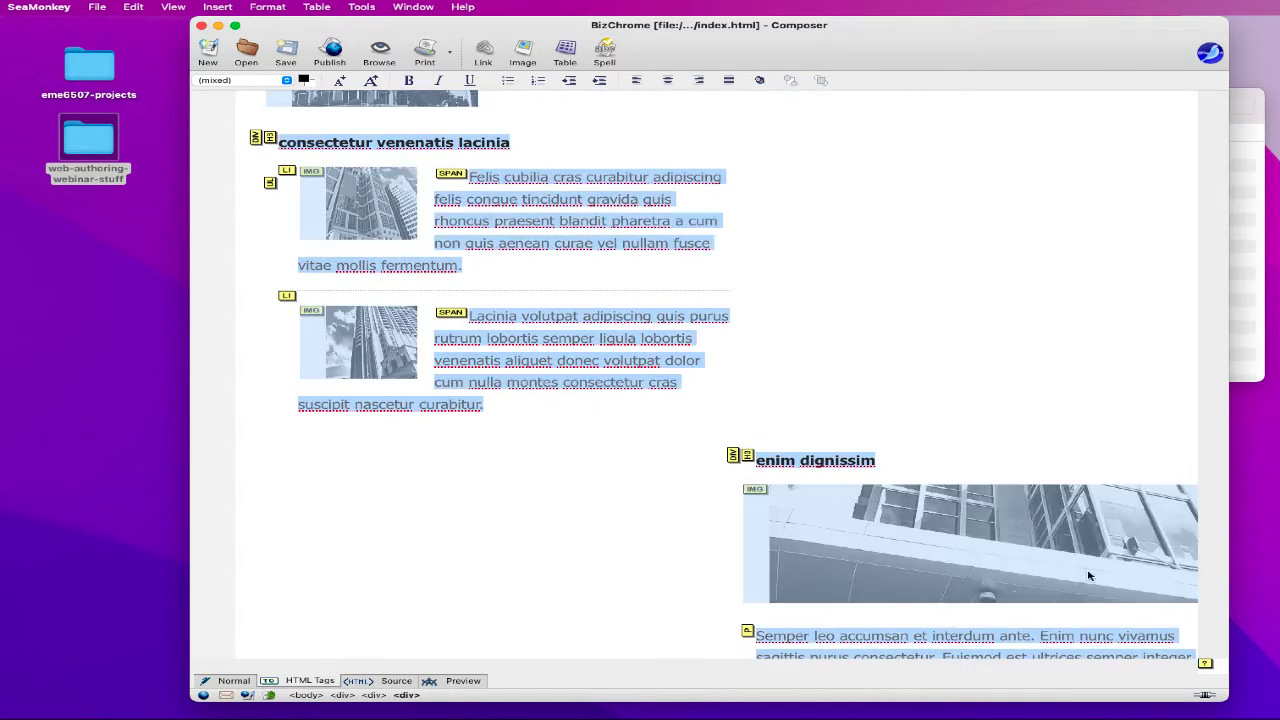
pyautogui.keyDown('shift'); pyautogui.click(771, 440); pyautogui.keyUp('shift')
pyautogui.scroll(-5, 697, 452)
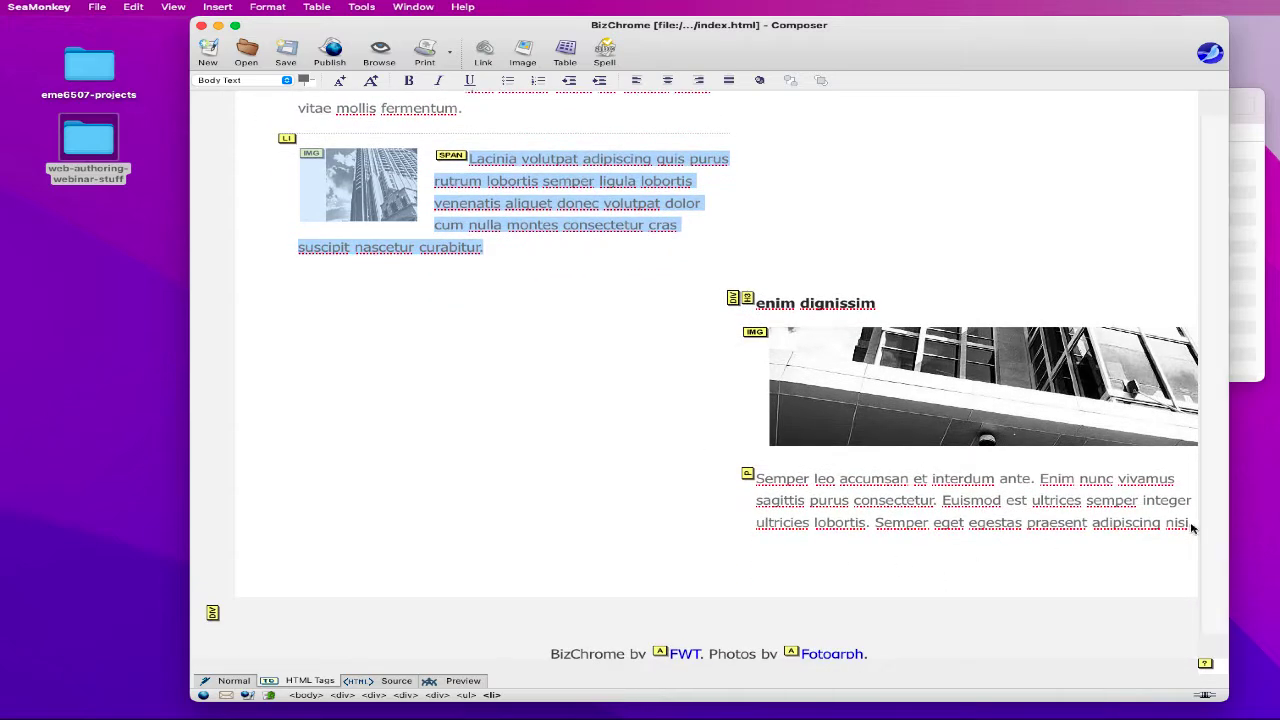
pyautogui.click(855, 402)
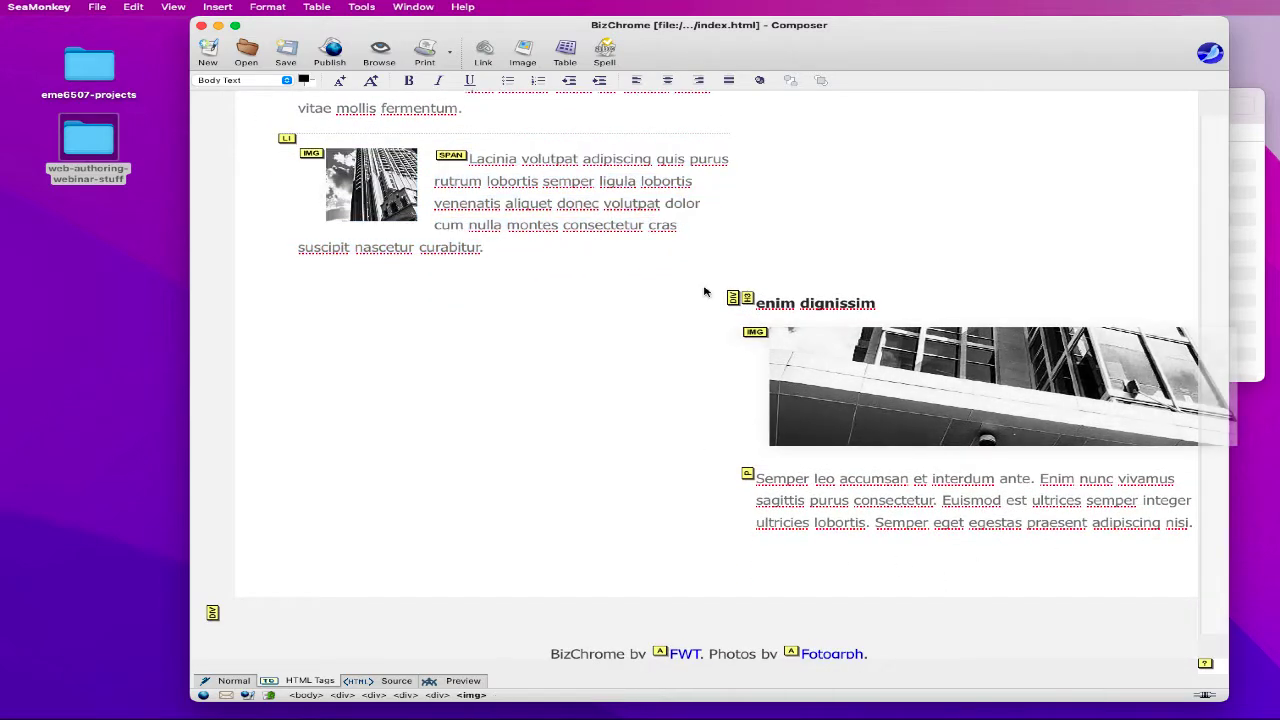
pyautogui.moveTo(706, 292); pyautogui.dragTo(675, 582)
# - In Normal view, check the enim dignissim image's properties and select that whole box
pyautogui.click(224, 680)
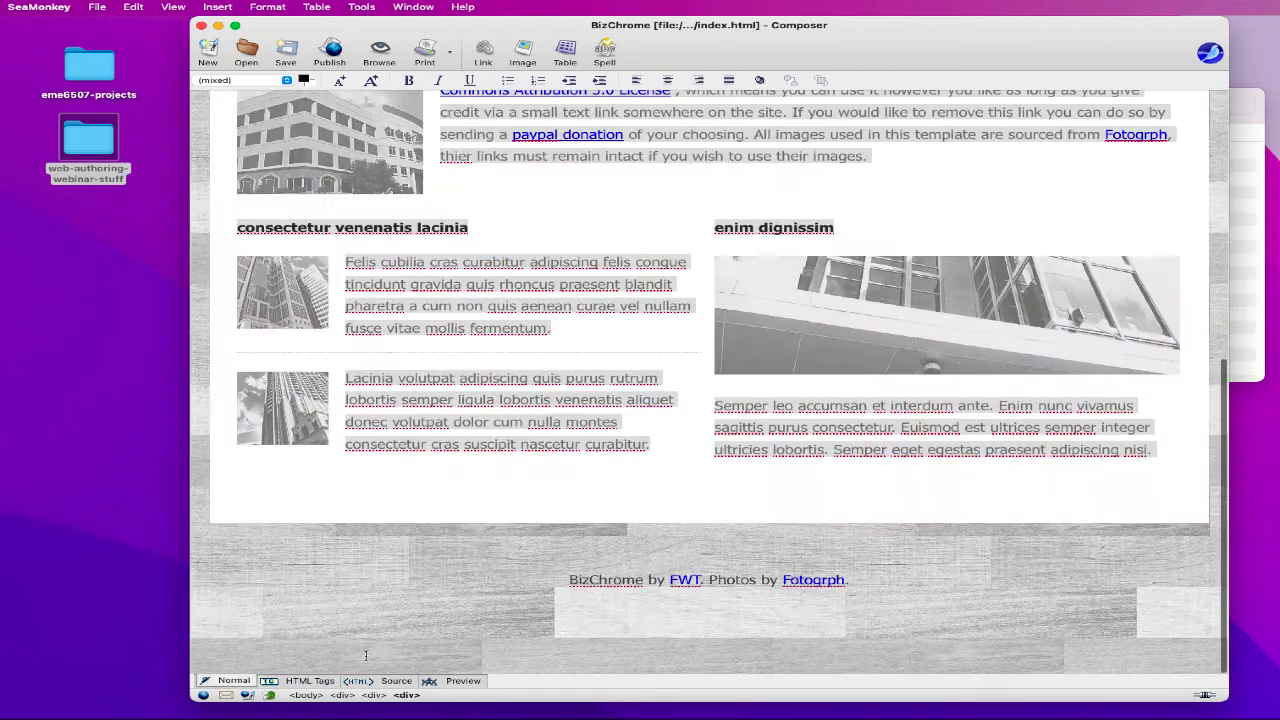
pyautogui.click(858, 289)
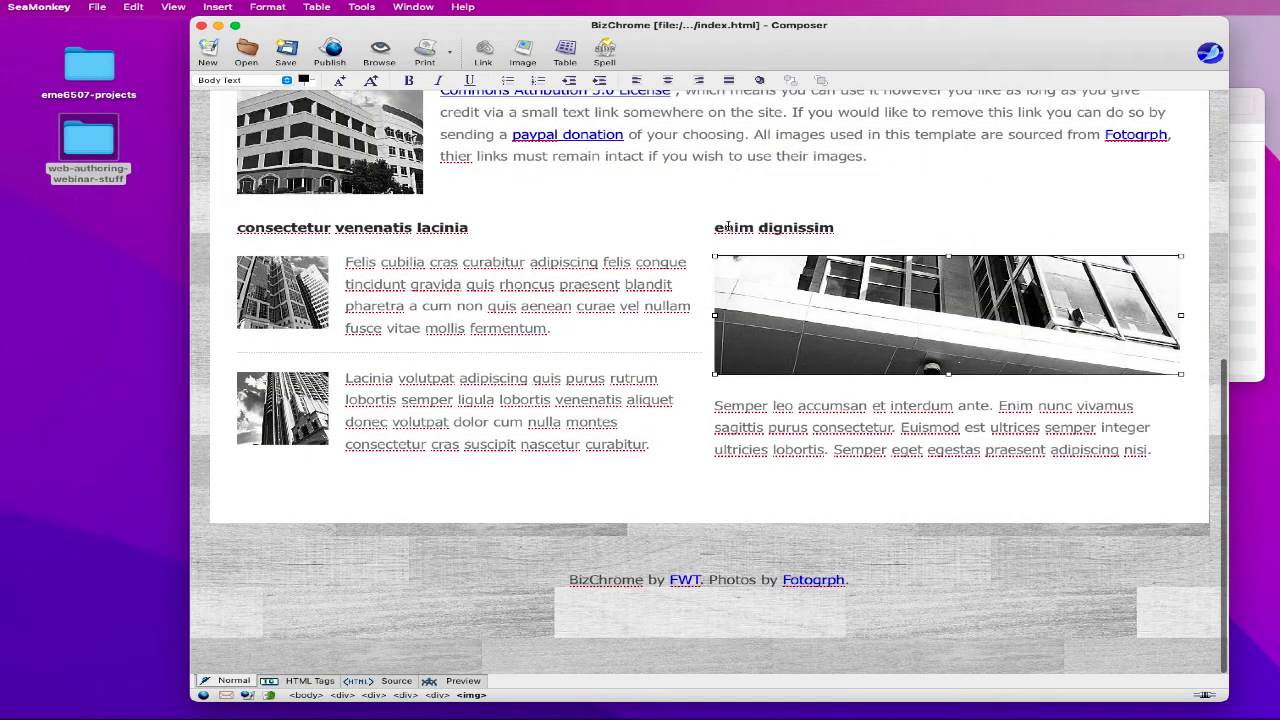
pyautogui.click(728, 228)
pyautogui.moveTo(714, 228); pyautogui.dragTo(850, 232)
pyautogui.doubleClick(854, 285)
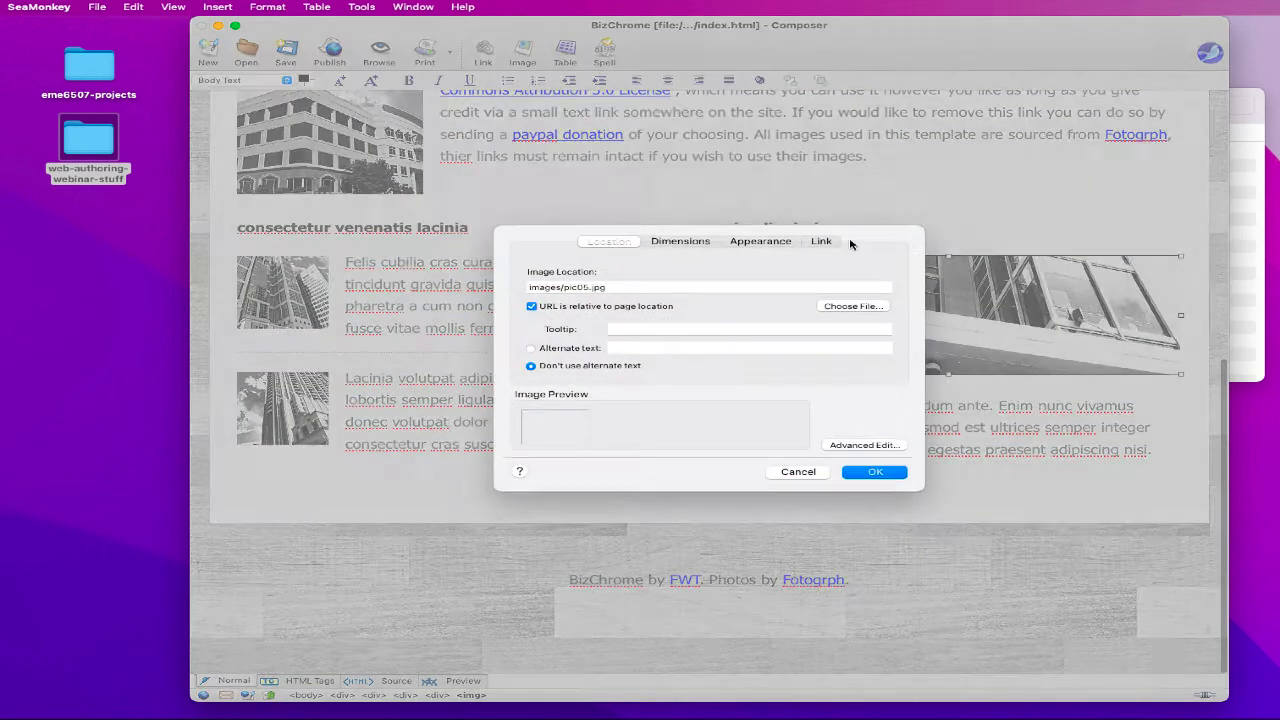
pyautogui.click(798, 471)
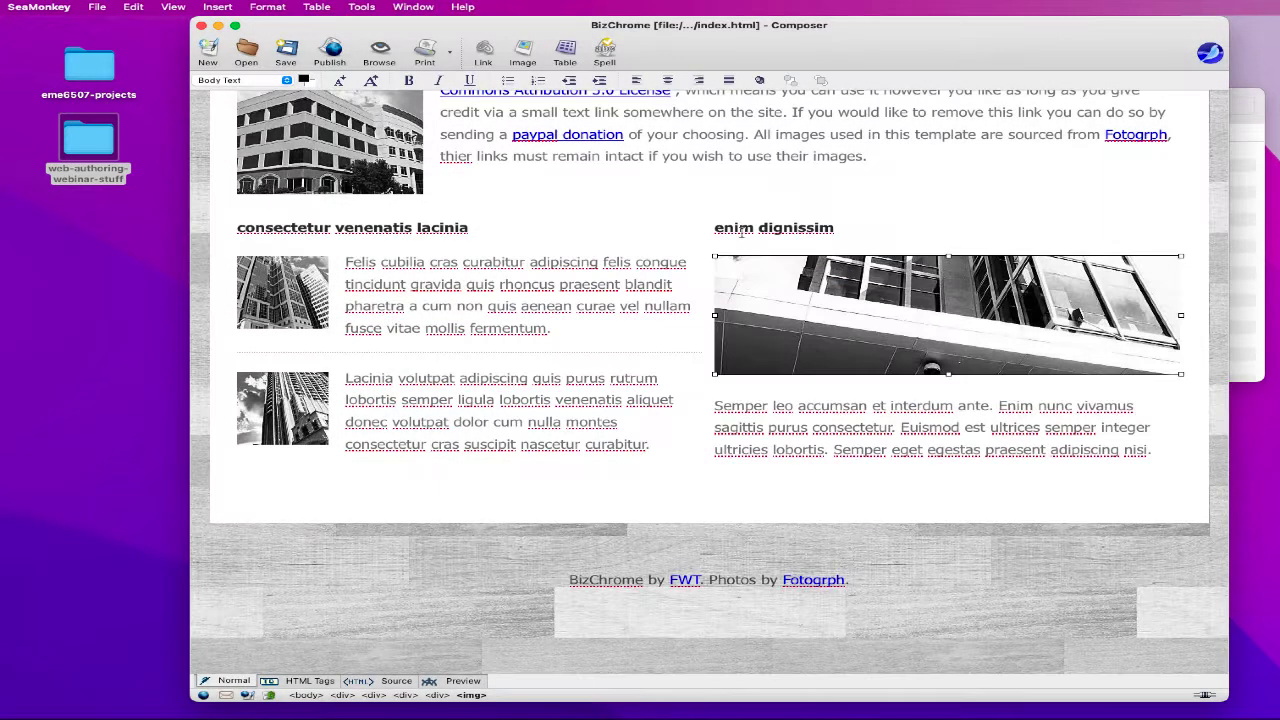
pyautogui.moveTo(711, 224); pyautogui.dragTo(1153, 475)
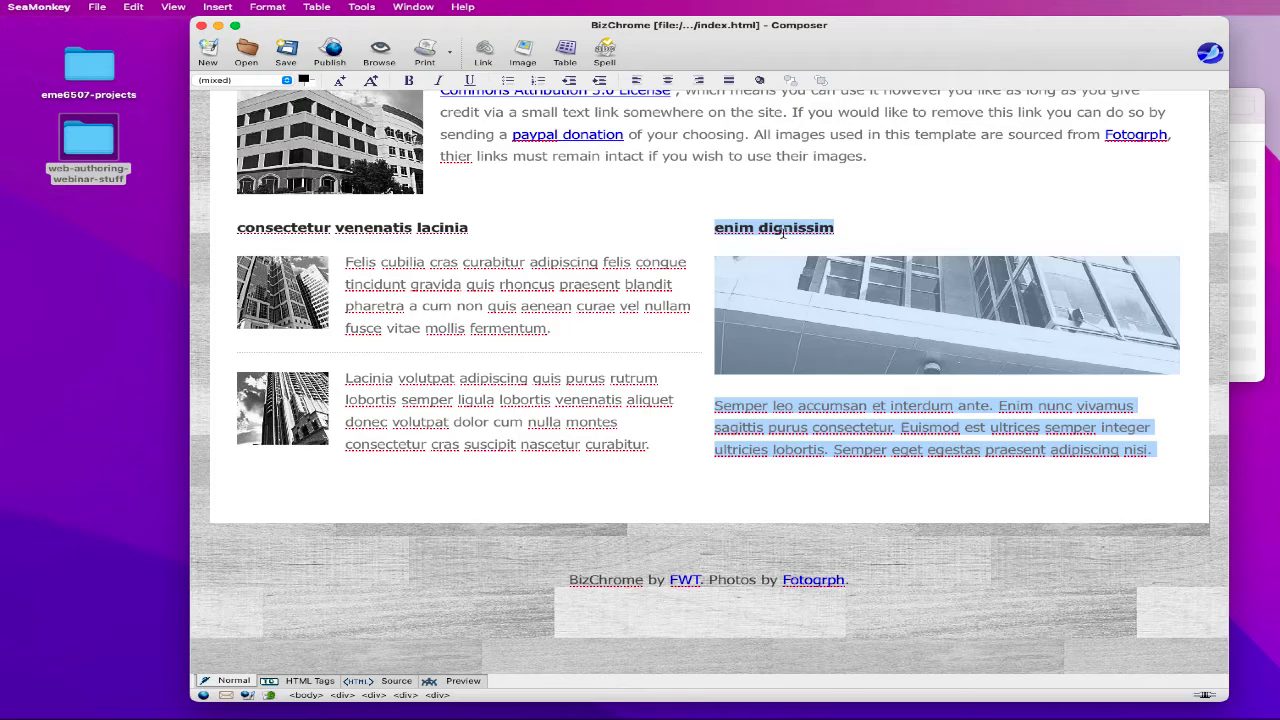
pyautogui.click(391, 684)
# - Delete the box3 and box2 div blocks from the source, then view the rendered page
pyautogui.scroll(-8, 603, 303)
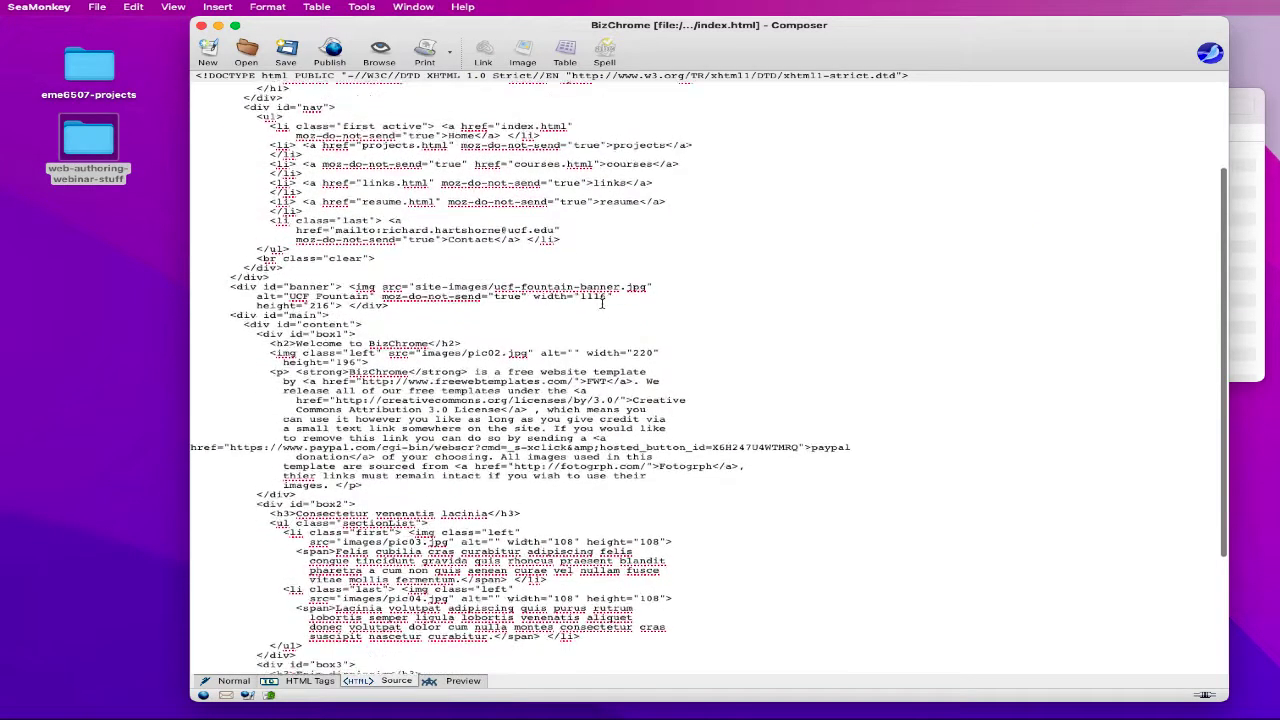
pyautogui.scroll(-2, 319, 308)
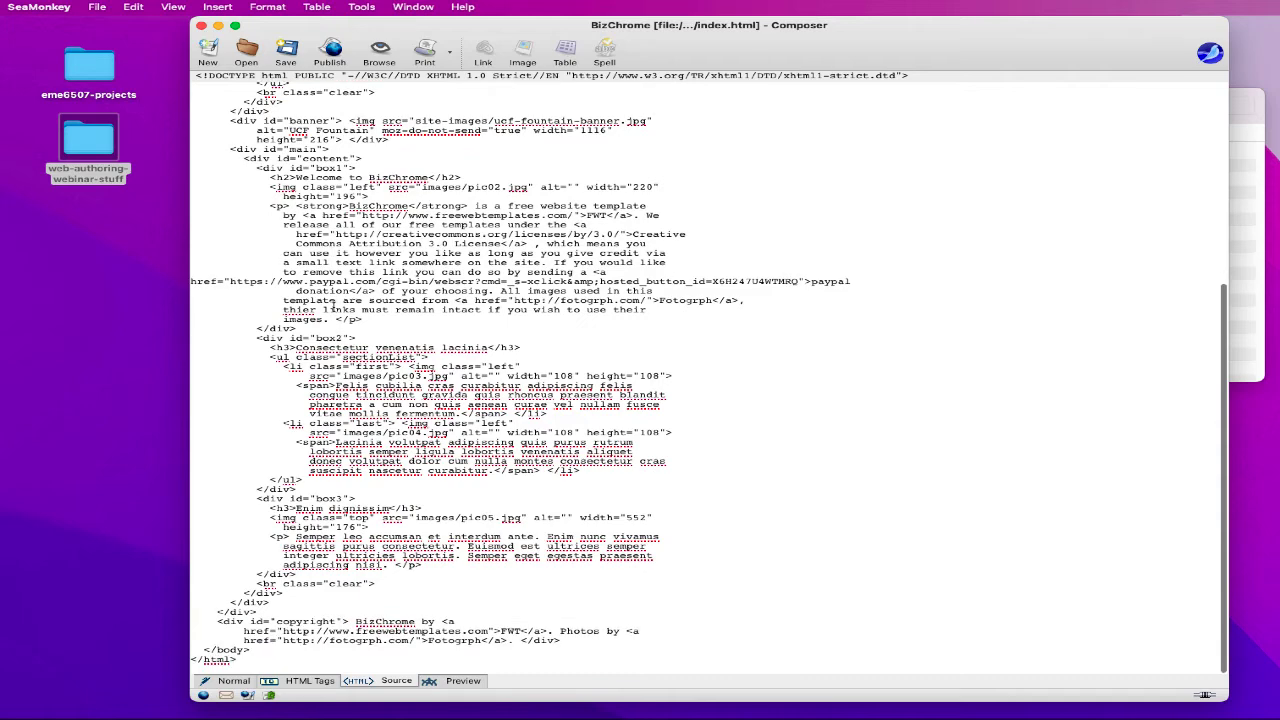
pyautogui.moveTo(298, 511); pyautogui.dragTo(331, 498)
pyautogui.click(388, 513)
pyautogui.click(336, 498)
pyautogui.moveTo(254, 497); pyautogui.dragTo(564, 572)
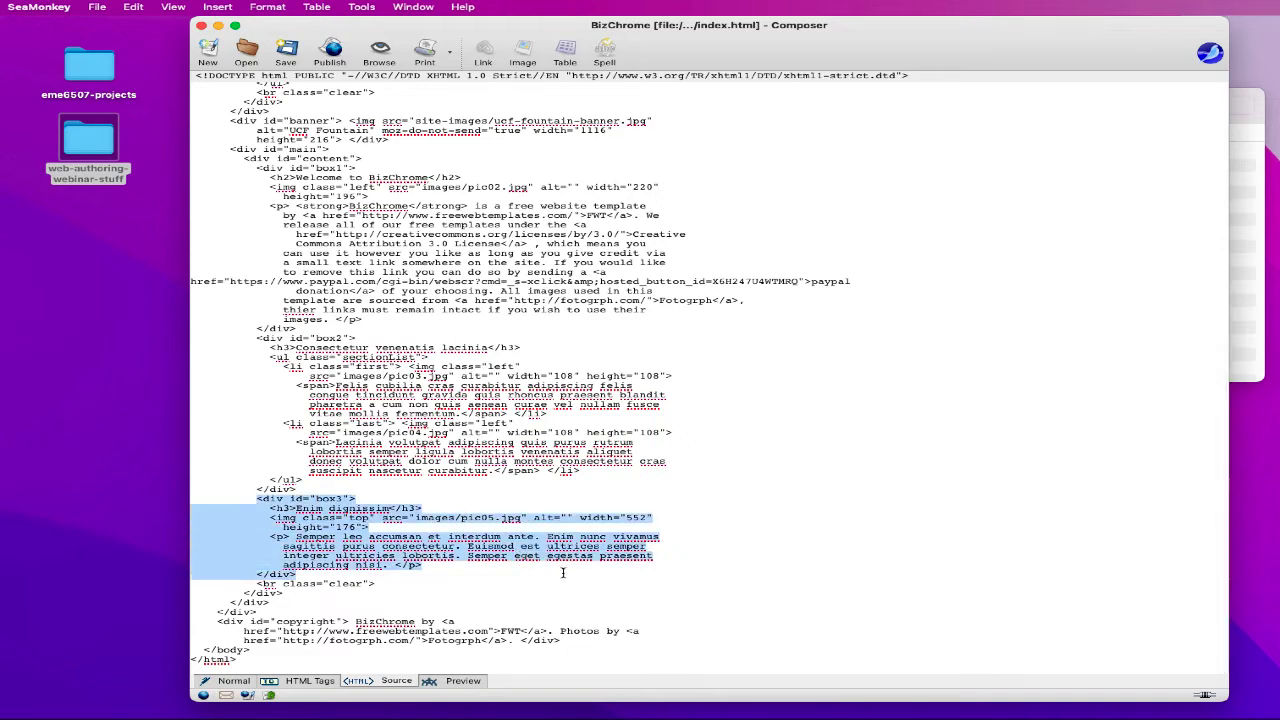
pyautogui.press('BackSpace')
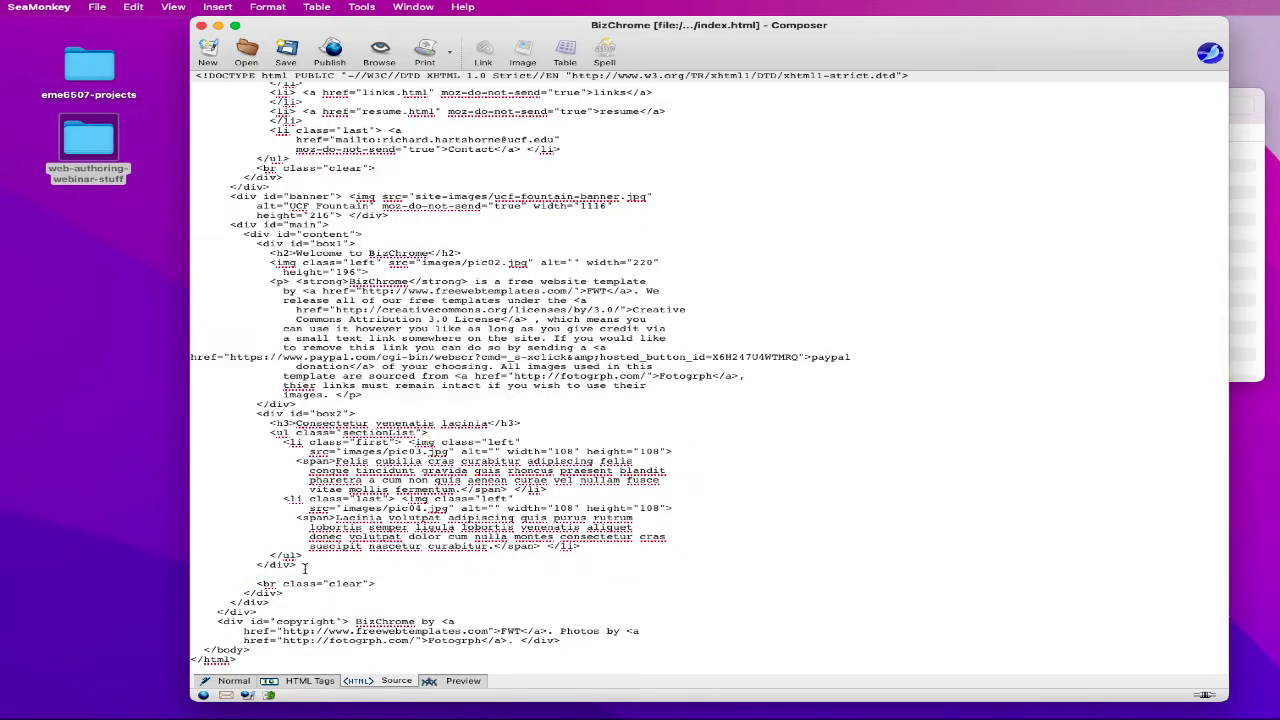
pyautogui.moveTo(305, 568); pyautogui.dragTo(226, 411)
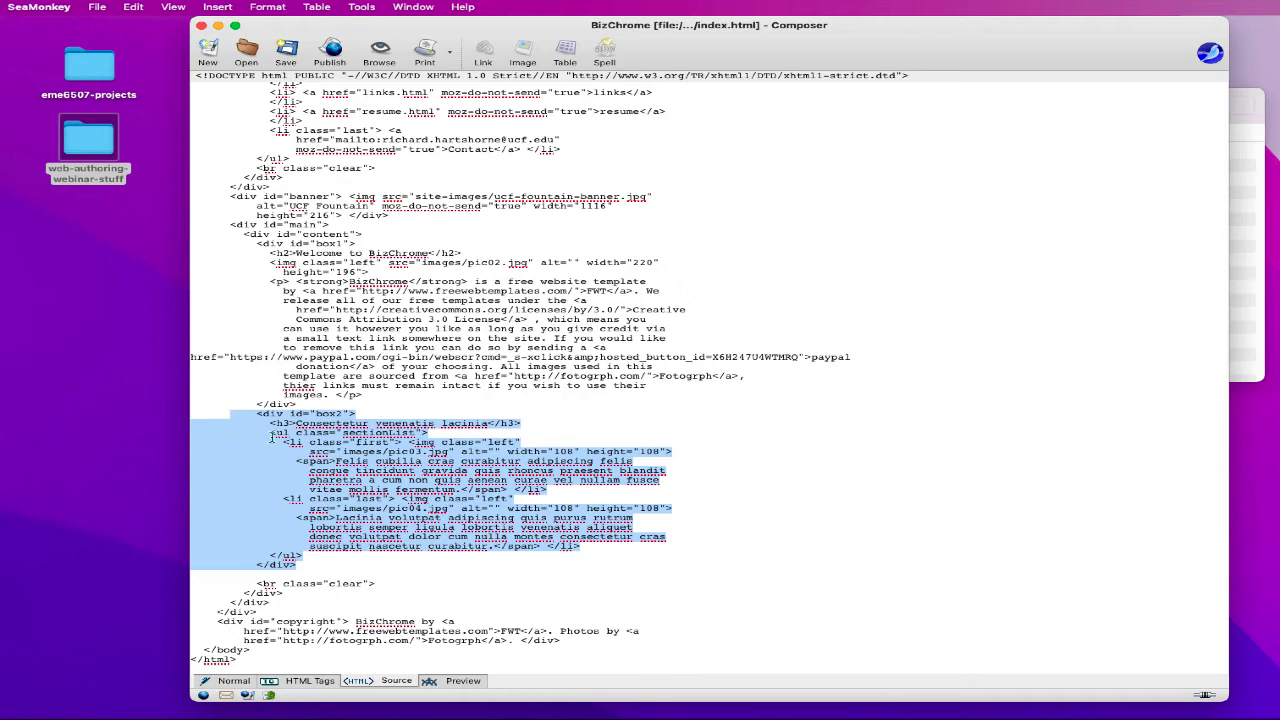
pyautogui.press('BackSpace')
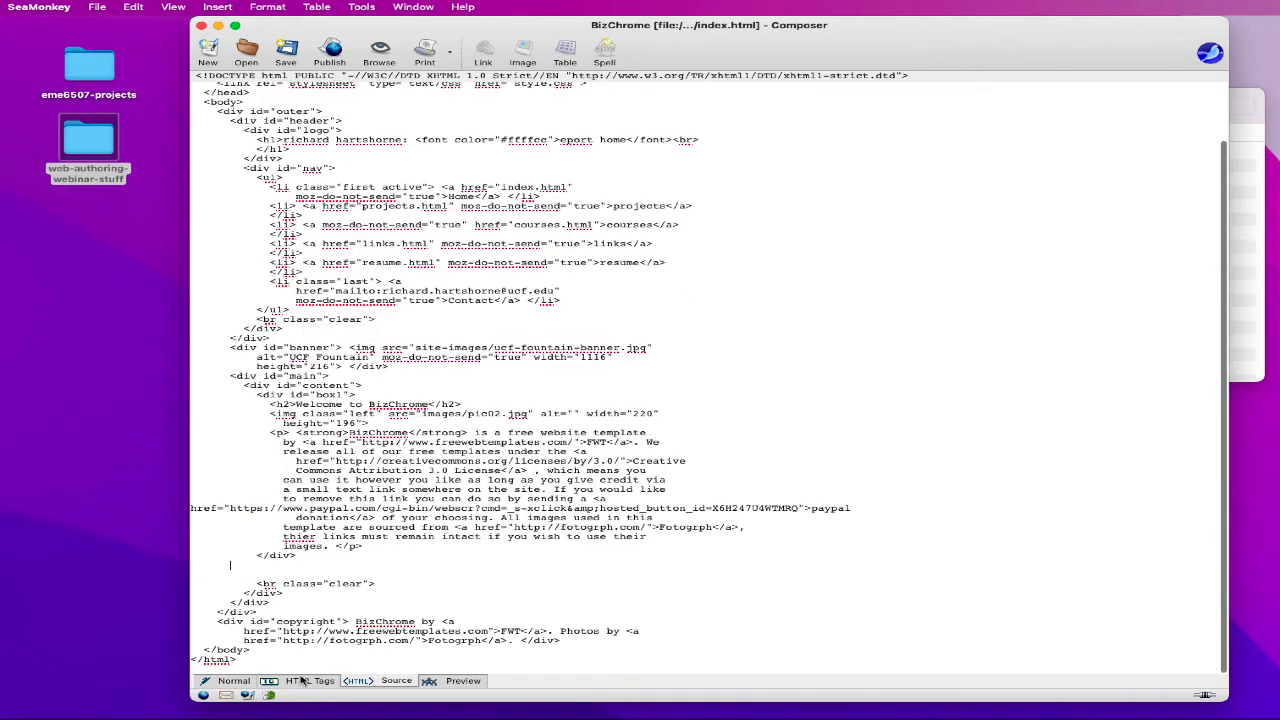
pyautogui.click(232, 680)
pyautogui.click(566, 447)
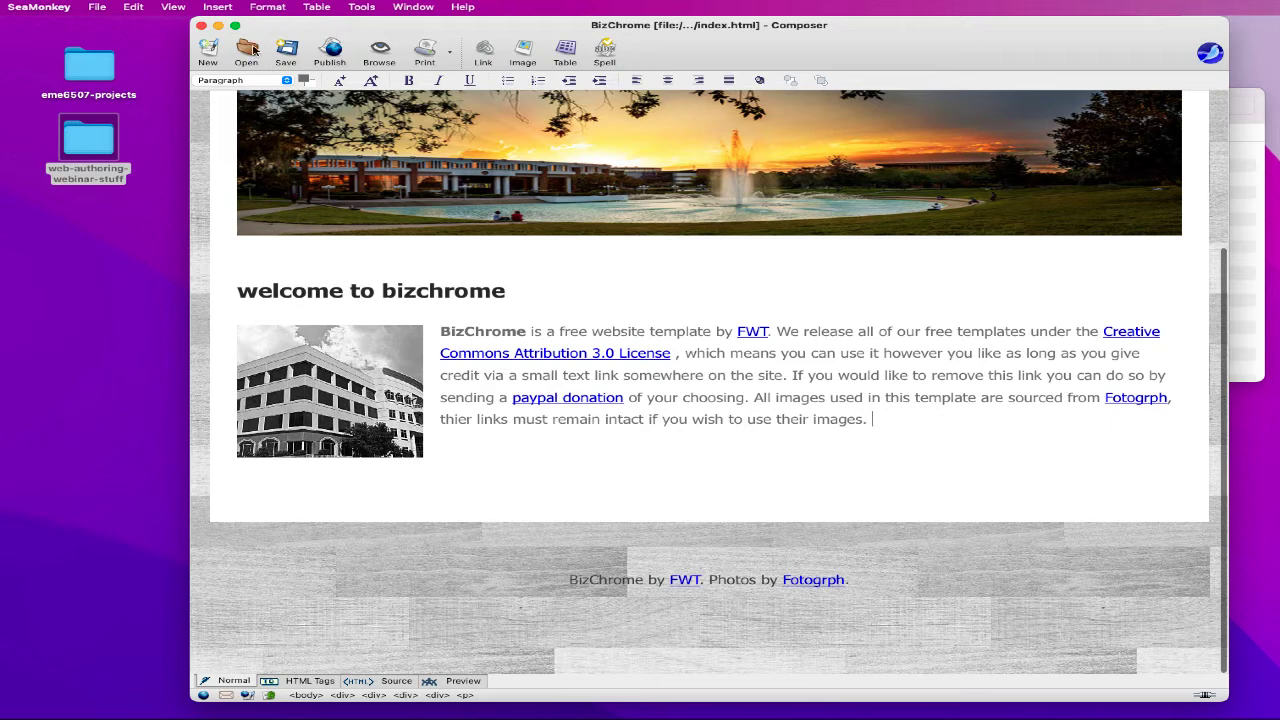
# - Undo the two most recent edits
pyautogui.click(133, 7)
pyautogui.click(136, 25)
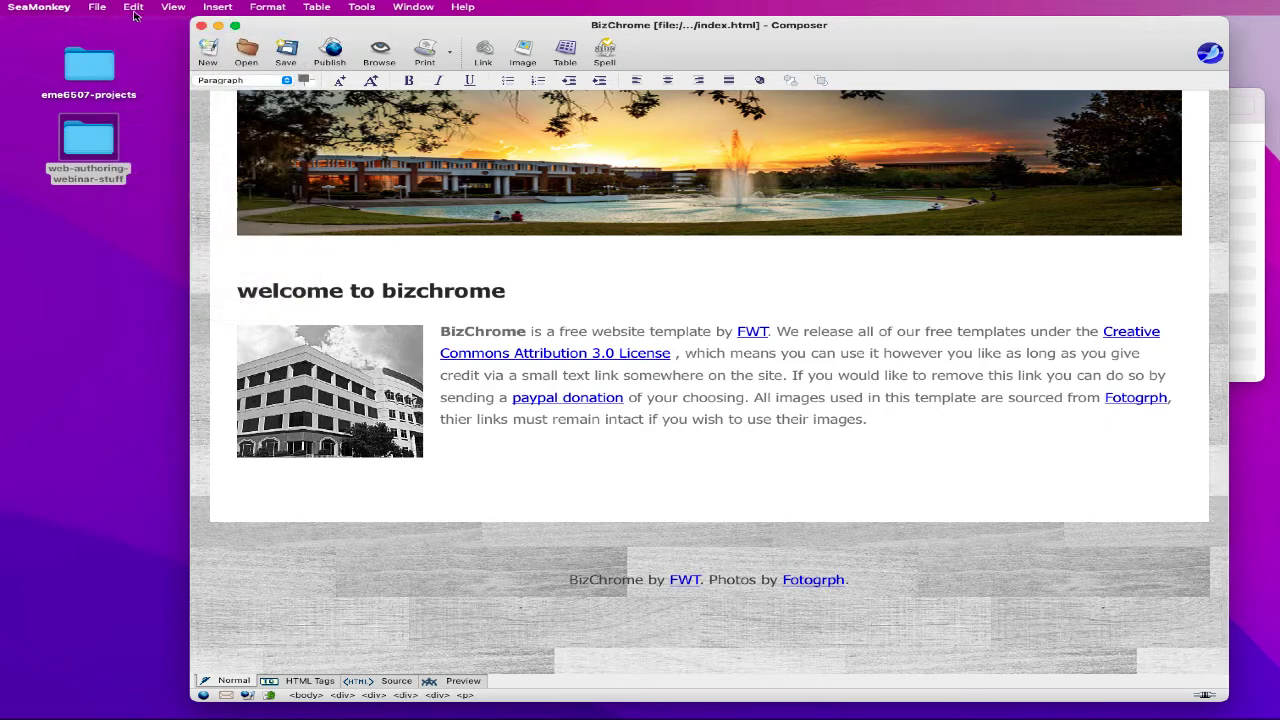
pyautogui.click(133, 7)
pyautogui.click(136, 25)
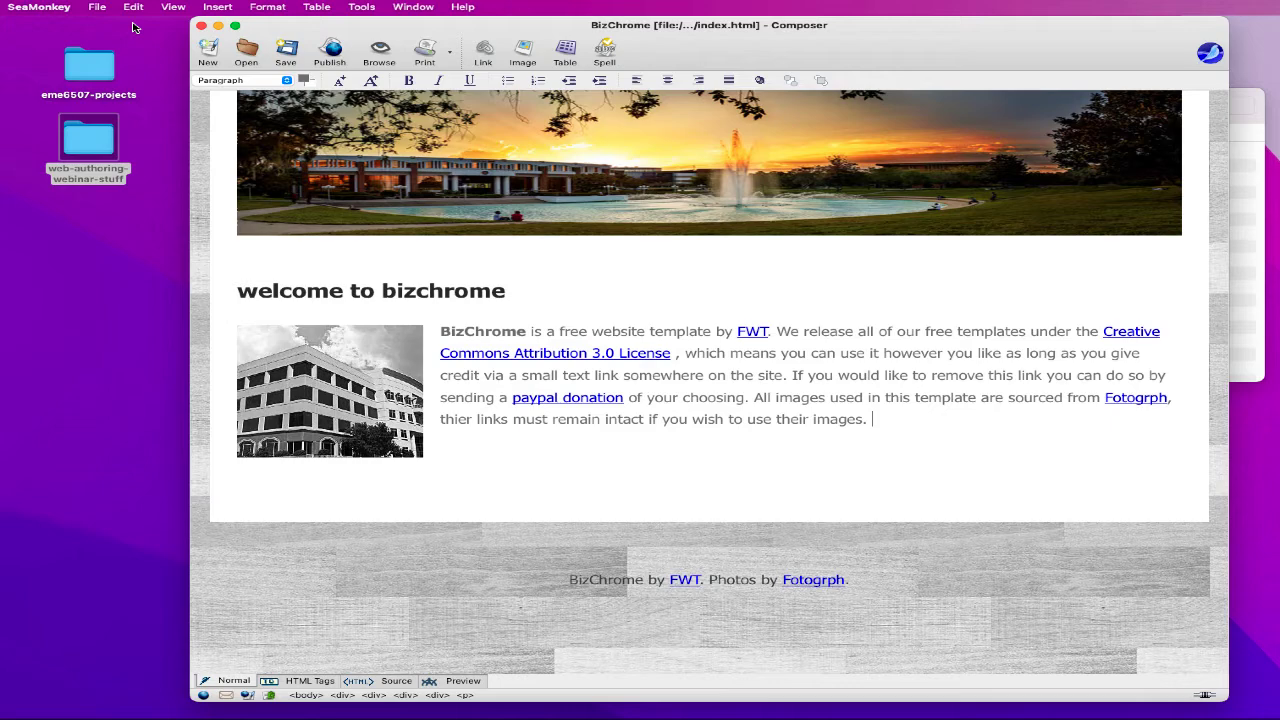
# - Replace 'bizchrome' in the heading with 'my eportfolio', correcting the typing slips
pyautogui.click(393, 277)
pyautogui.scroll(2, 527, 313)
pyautogui.scroll(-2, 534, 291)
pyautogui.doubleClick(455, 290)
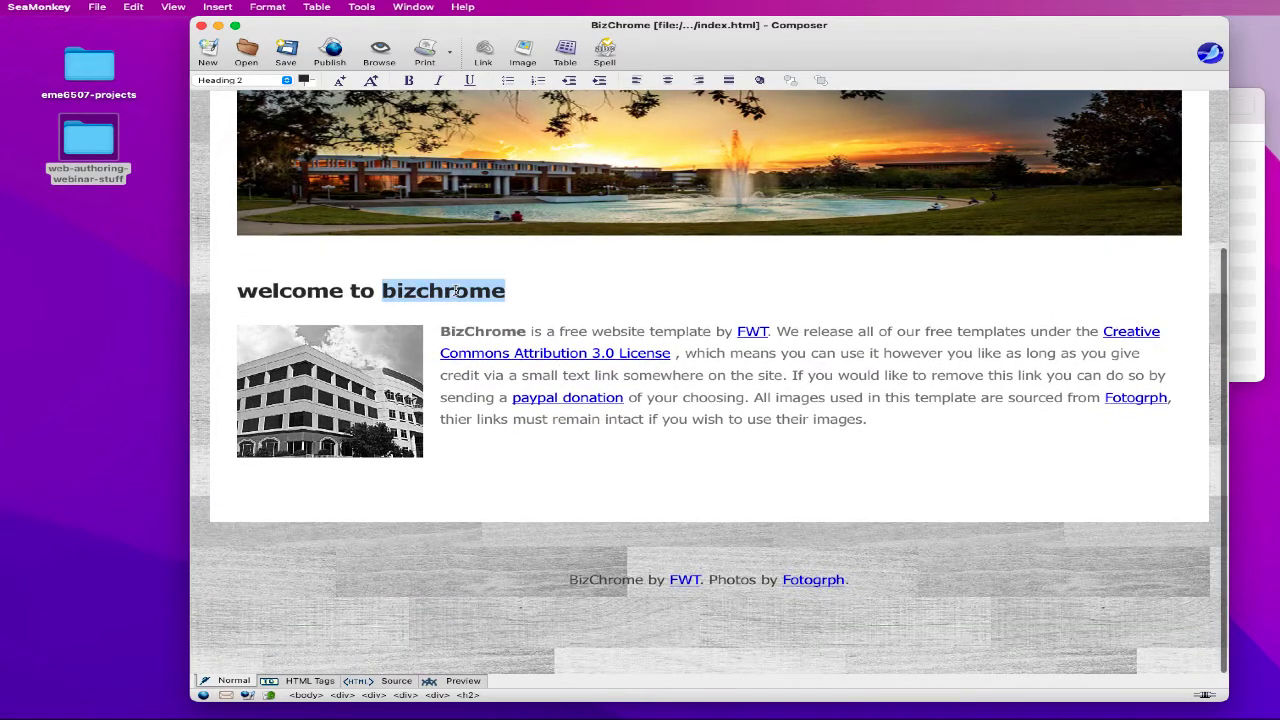
pyautogui.write('my epo')
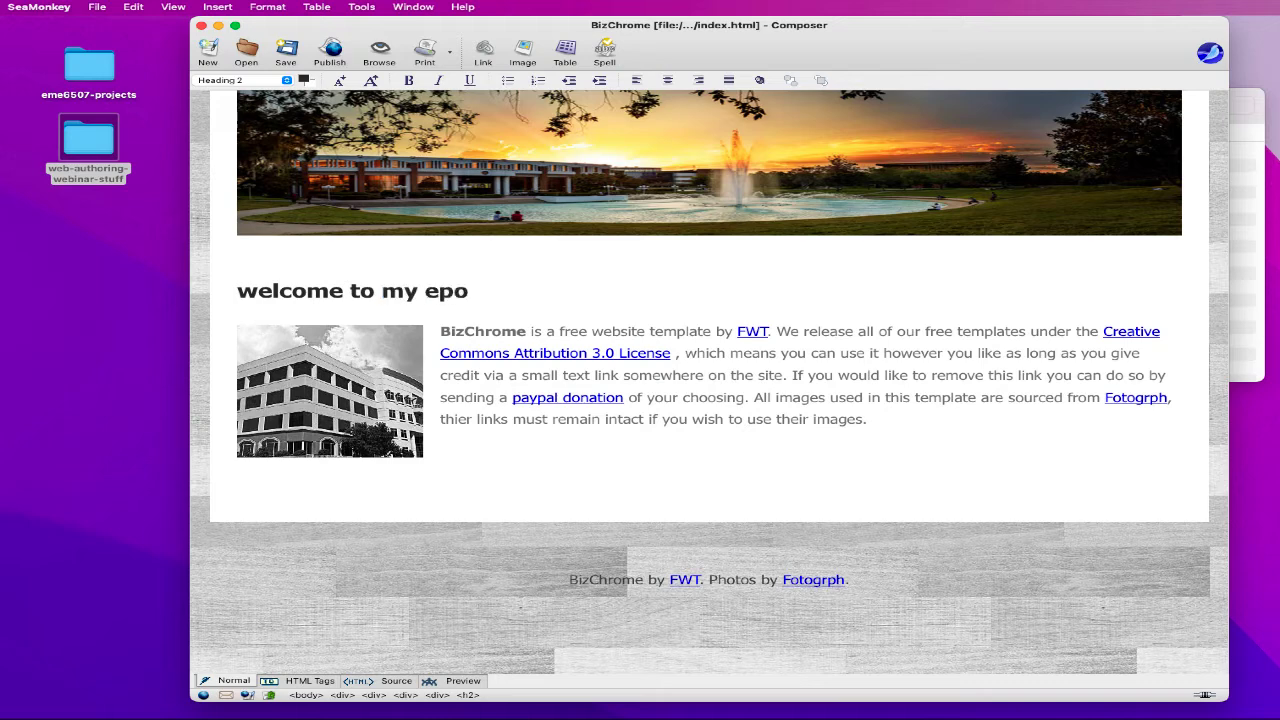
pyautogui.write('rtfollio')
pyautogui.click(316, 392)
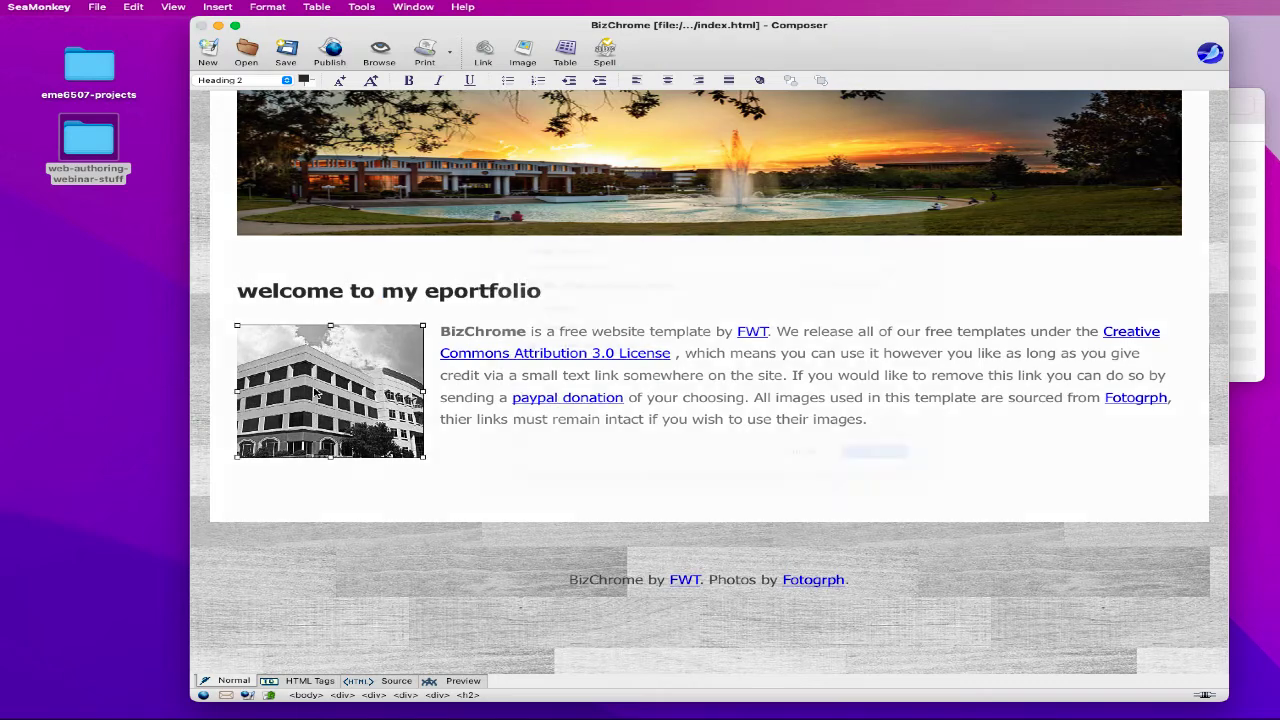
pyautogui.doubleClick(316, 392)
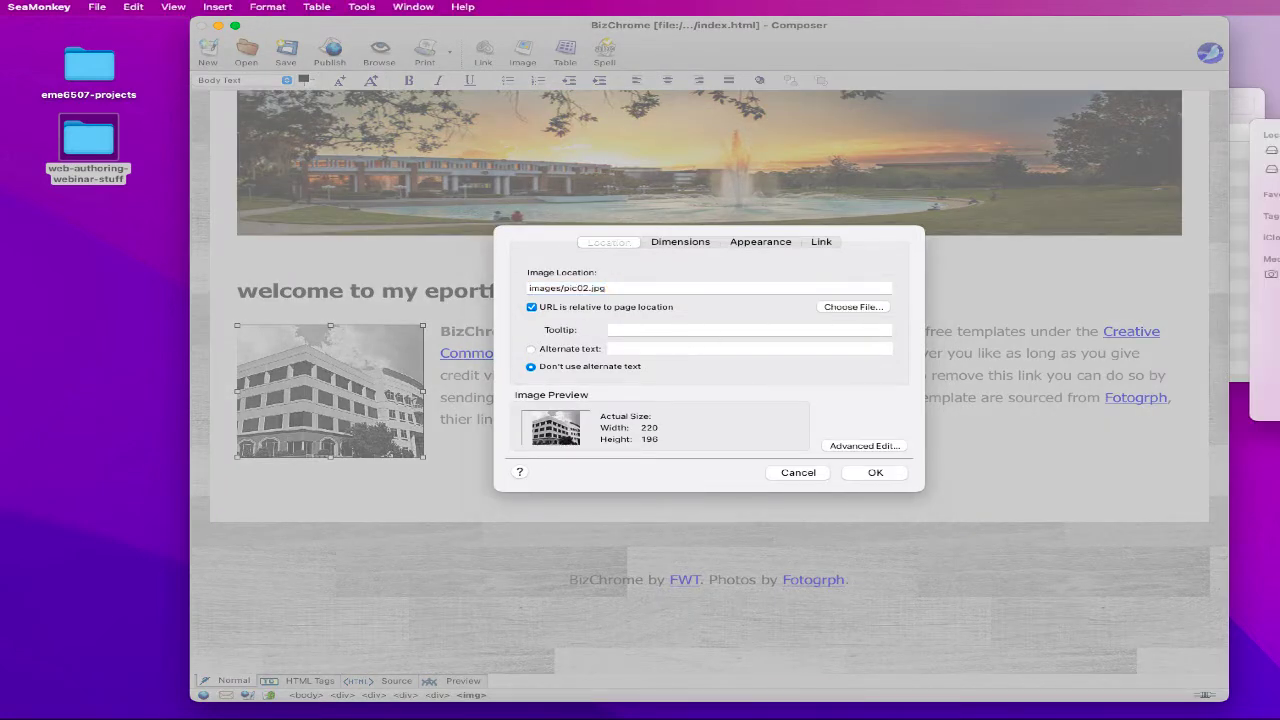
# - Swap the building photo's source for the portrait file in eport-seamonkey's site-images folder
pyautogui.click(853, 306)
pyautogui.click(605, 113)
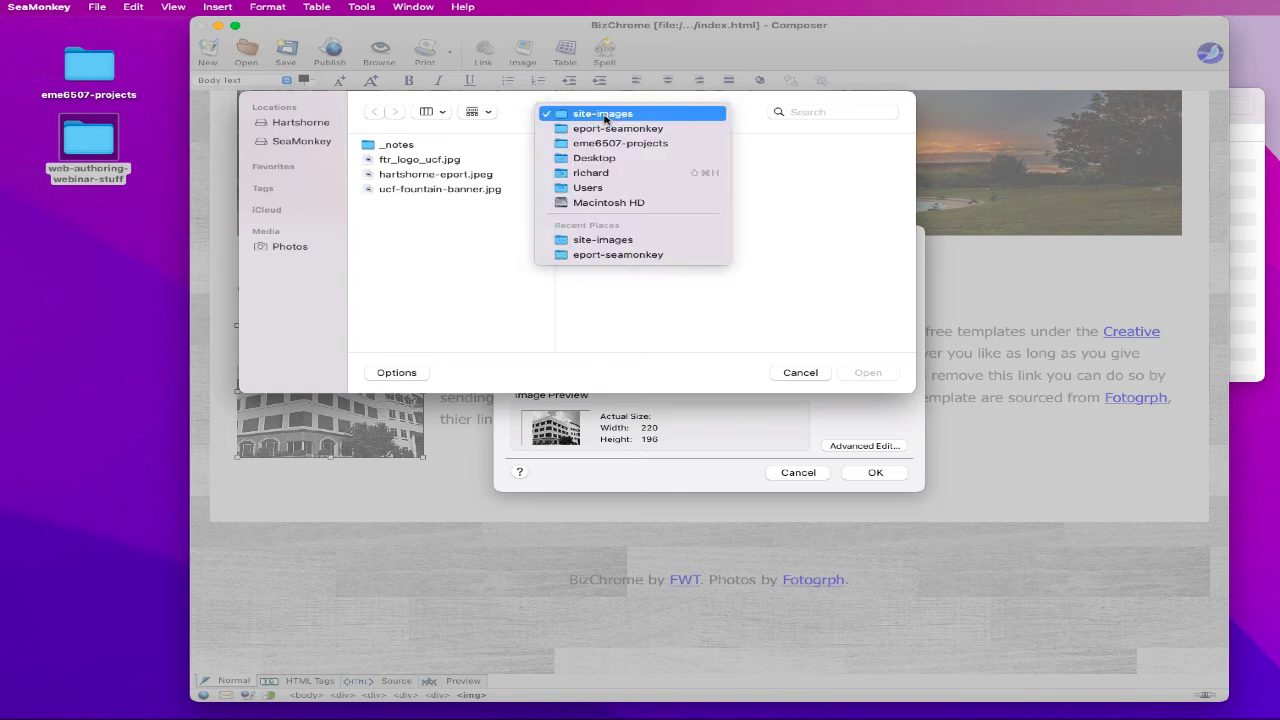
pyautogui.click(603, 129)
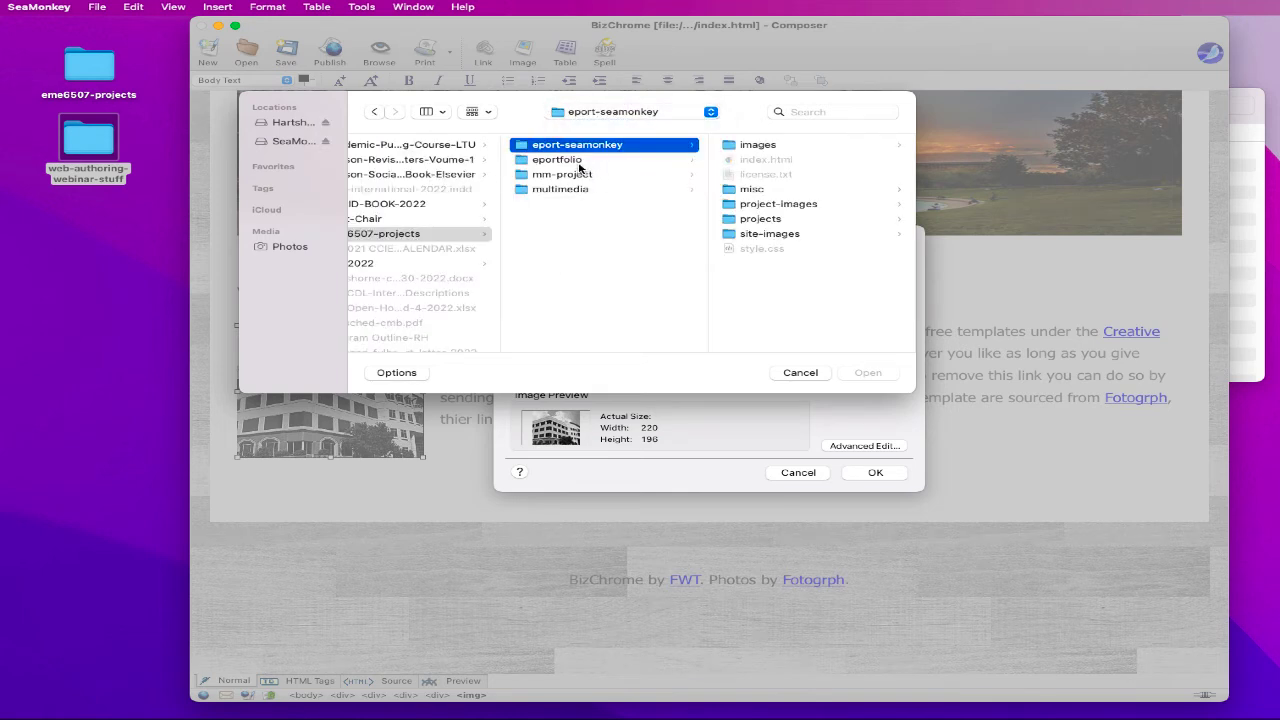
pyautogui.click(745, 233)
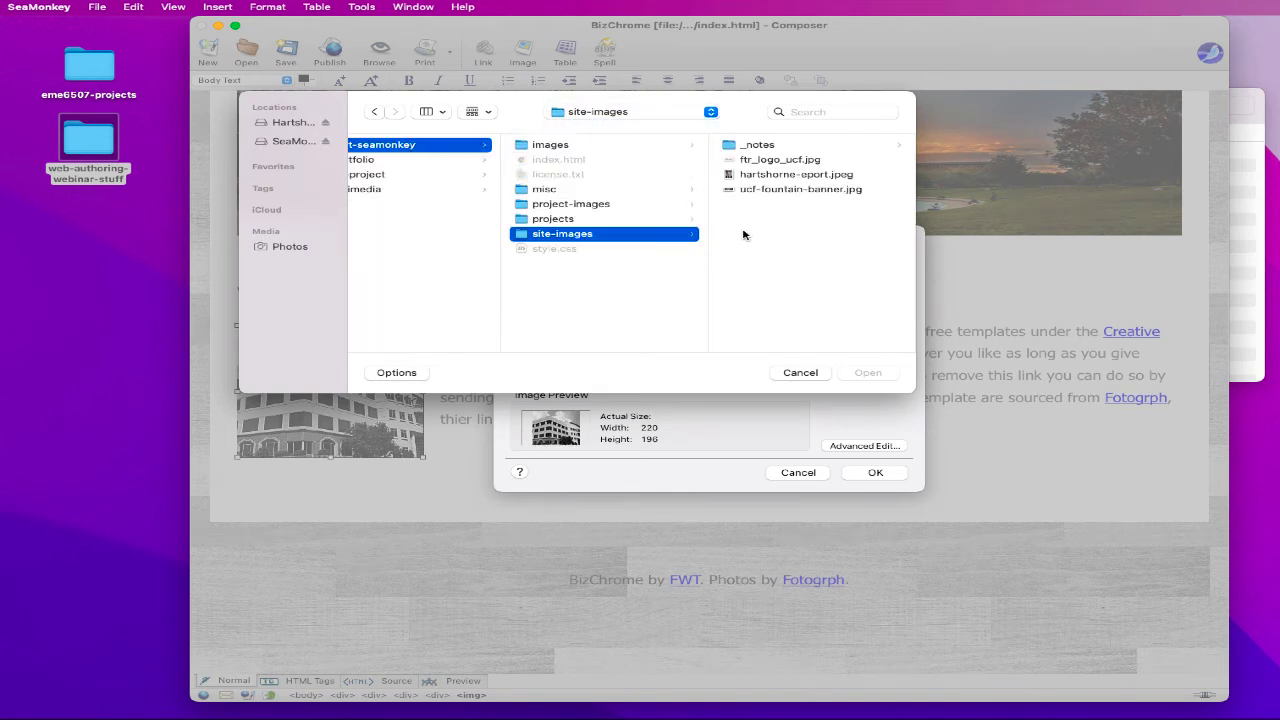
pyautogui.click(754, 177)
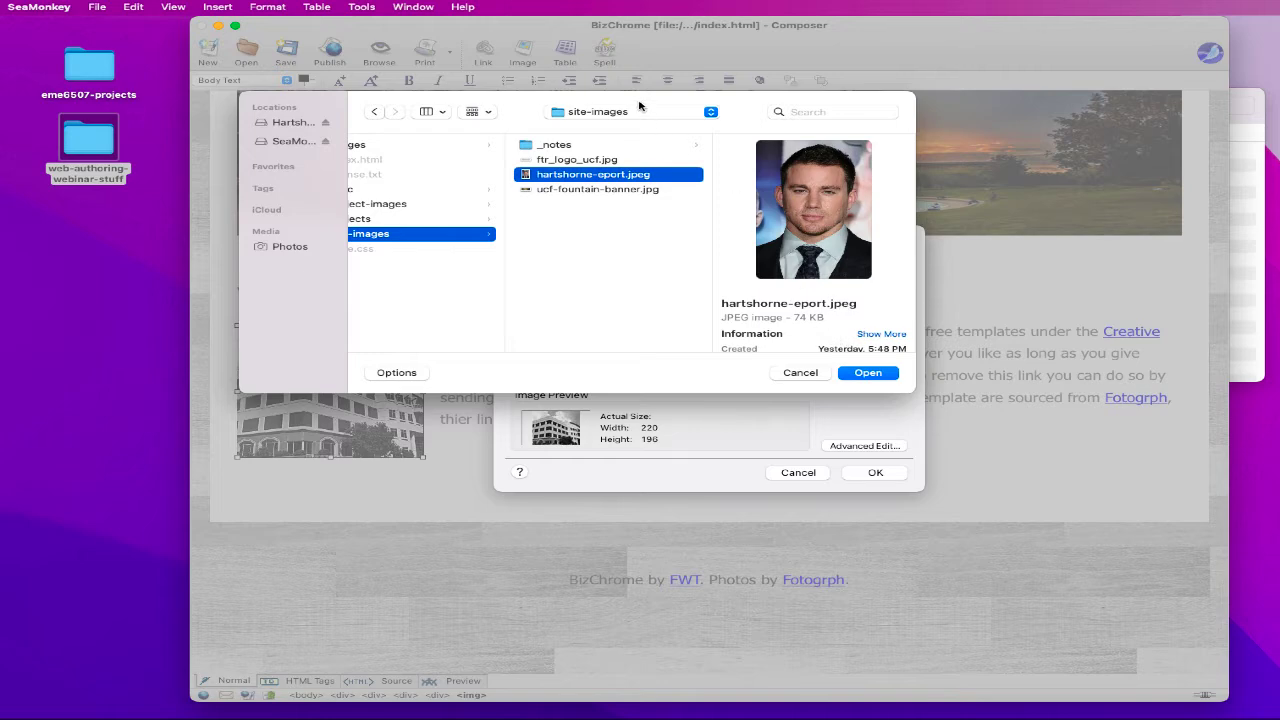
pyautogui.moveTo(641, 106); pyautogui.dragTo(1011, 75)
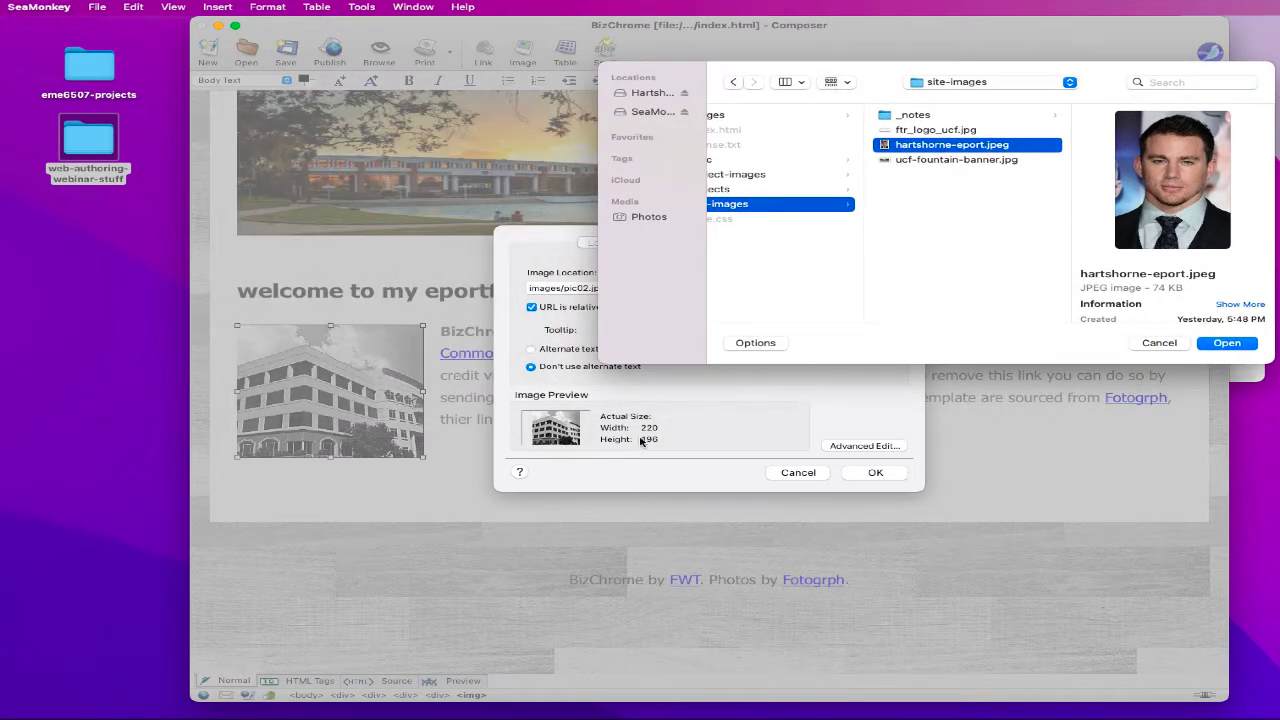
pyautogui.click(1206, 348)
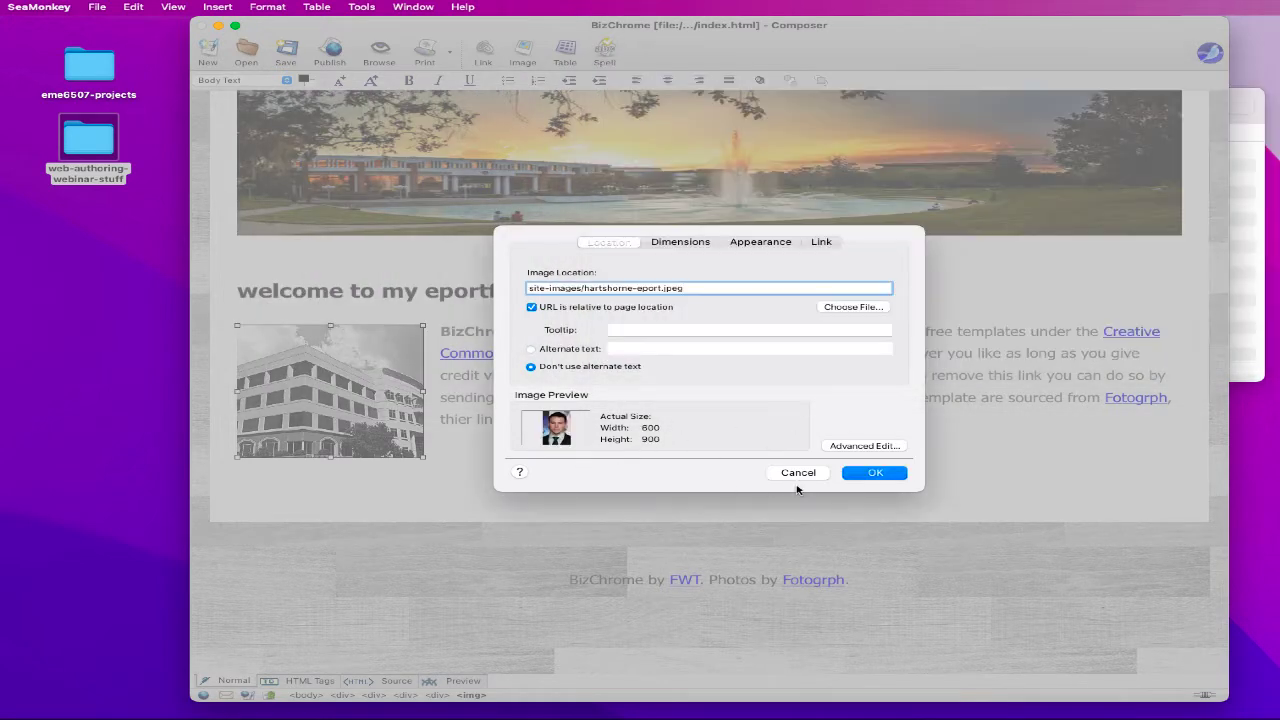
# - Turn on alternate text for the portrait, enter a description, and apply the image settings
pyautogui.click(652, 329)
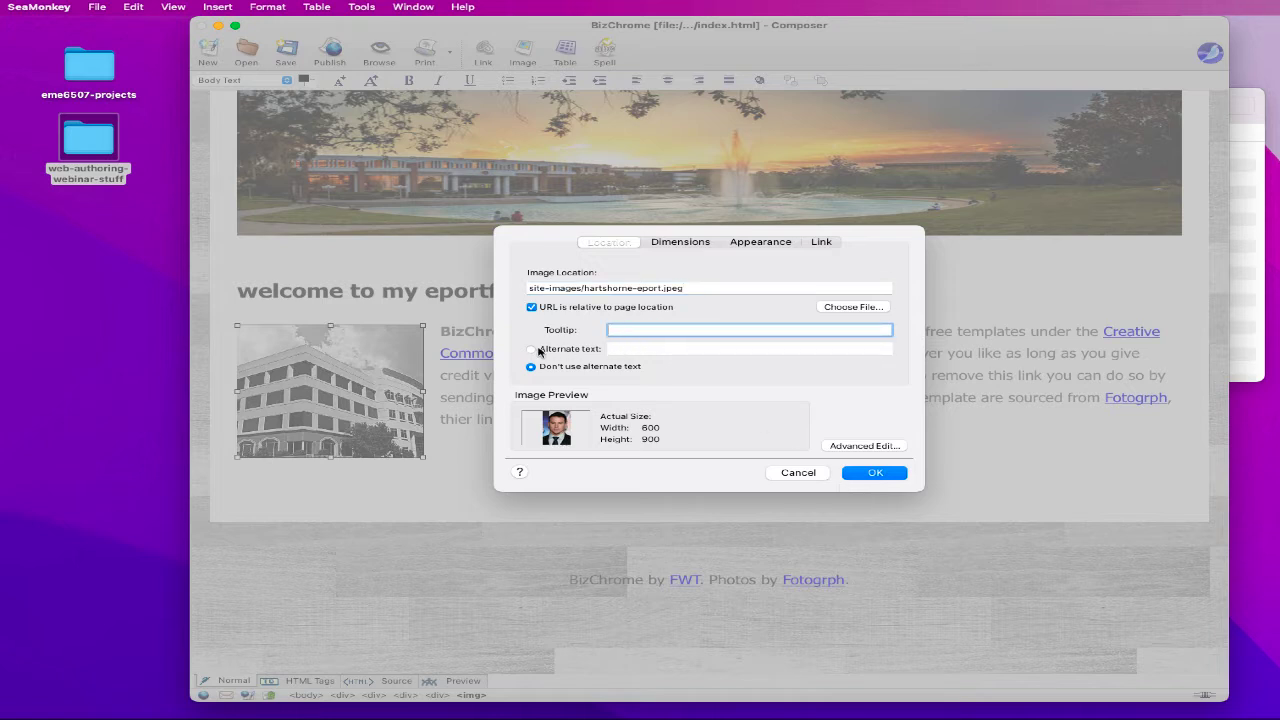
pyautogui.click(531, 349)
pyautogui.click(646, 349)
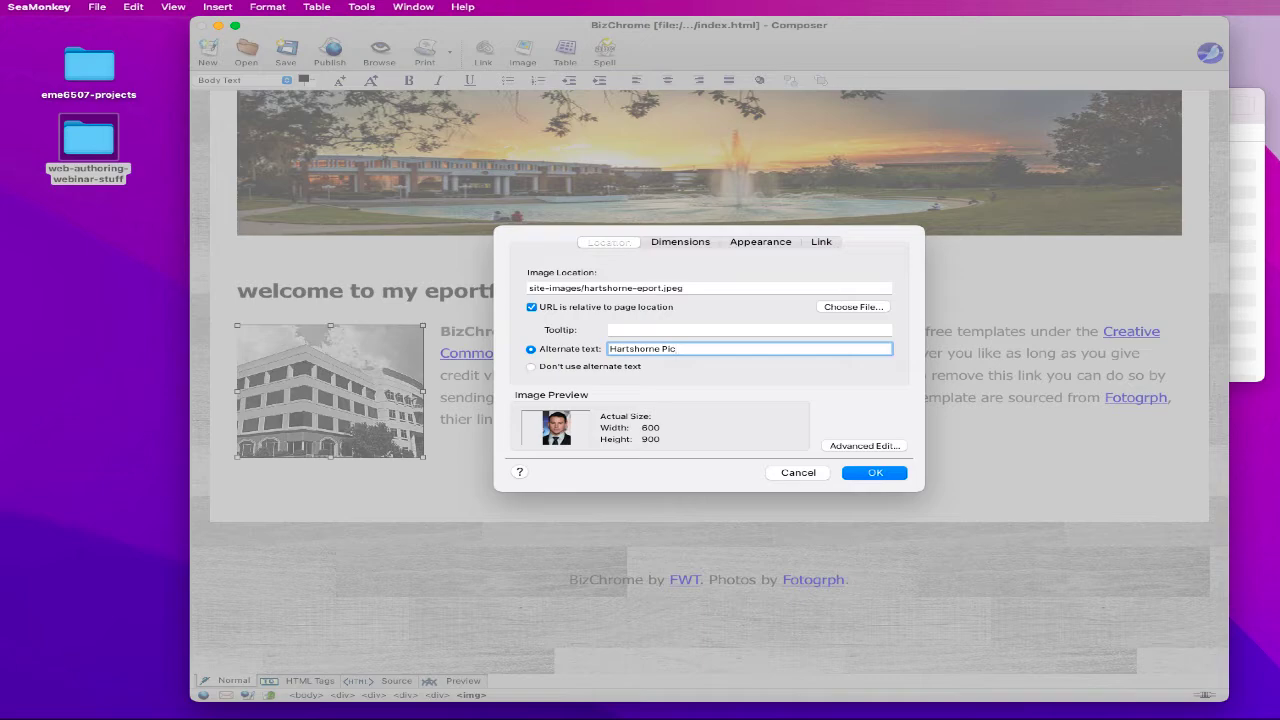
pyautogui.click(876, 473)
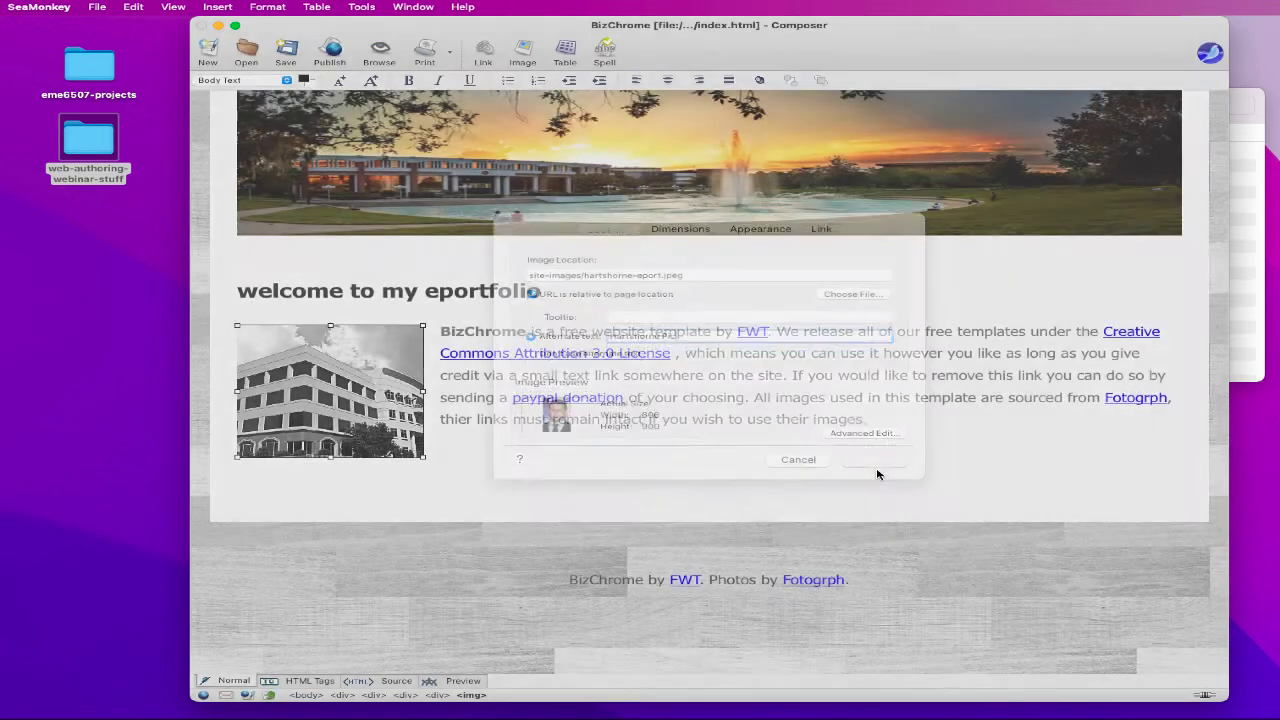
# - Shrink the portrait to about 254 by 381, then further to thumbnail size
pyautogui.scroll(-5, 655, 475)
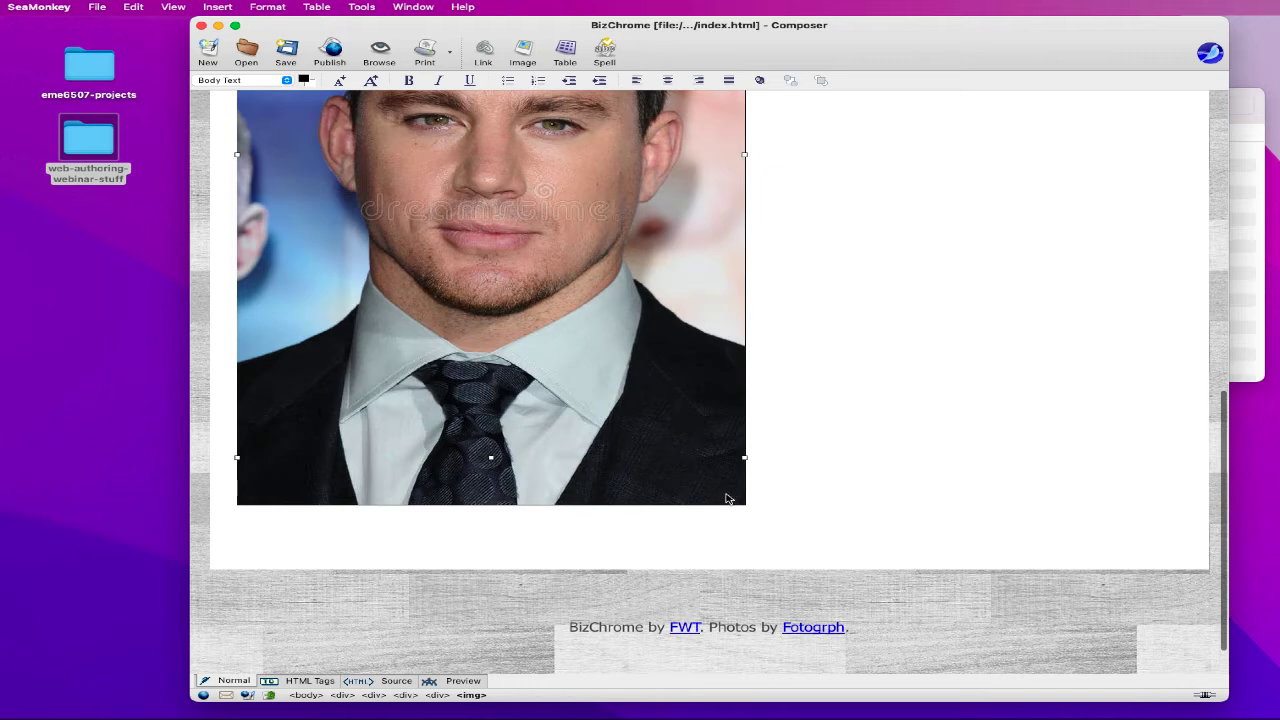
pyautogui.scroll(4, 742, 468)
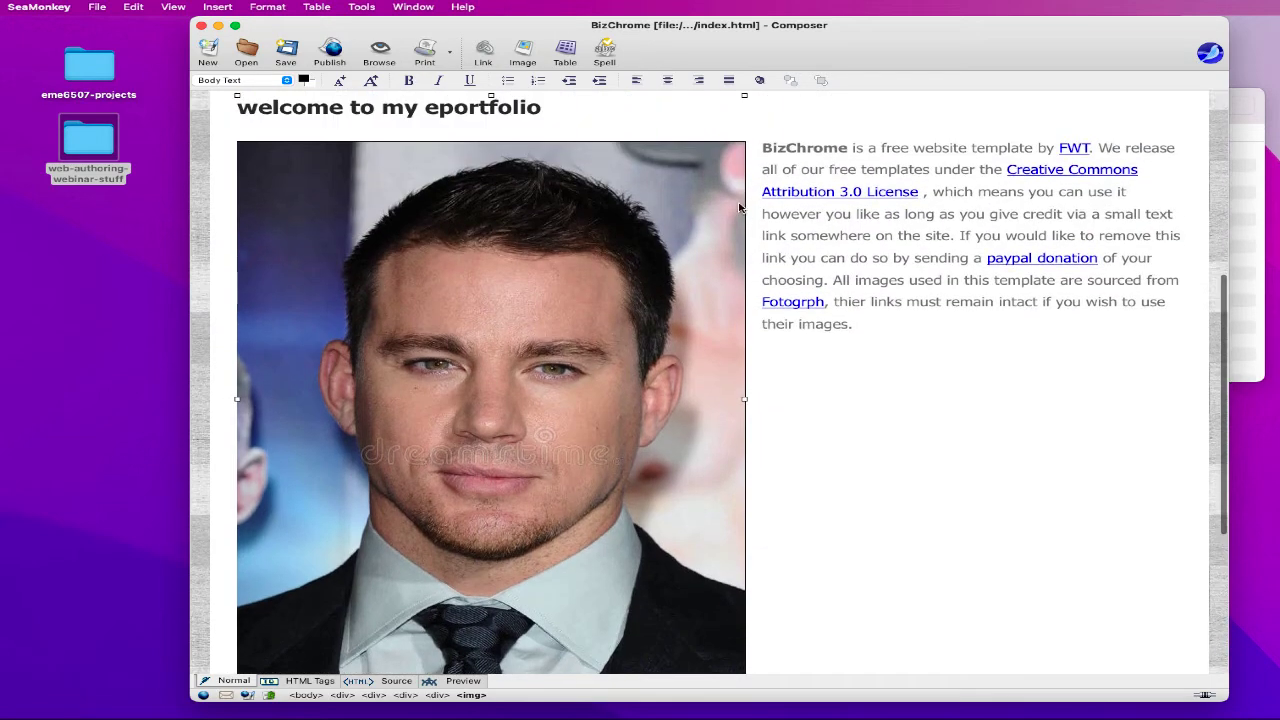
pyautogui.scroll(-2, 745, 519)
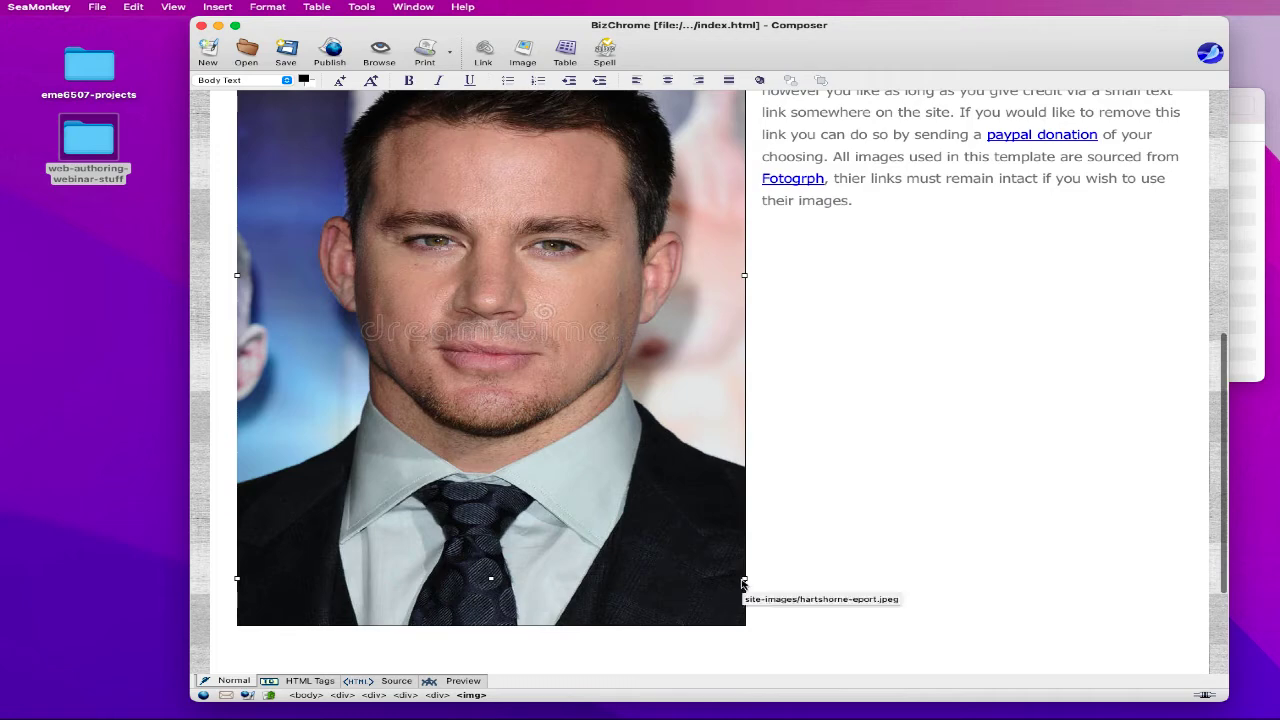
pyautogui.moveTo(744, 580); pyautogui.dragTo(372, 392)
pyautogui.scroll(2, 377, 481)
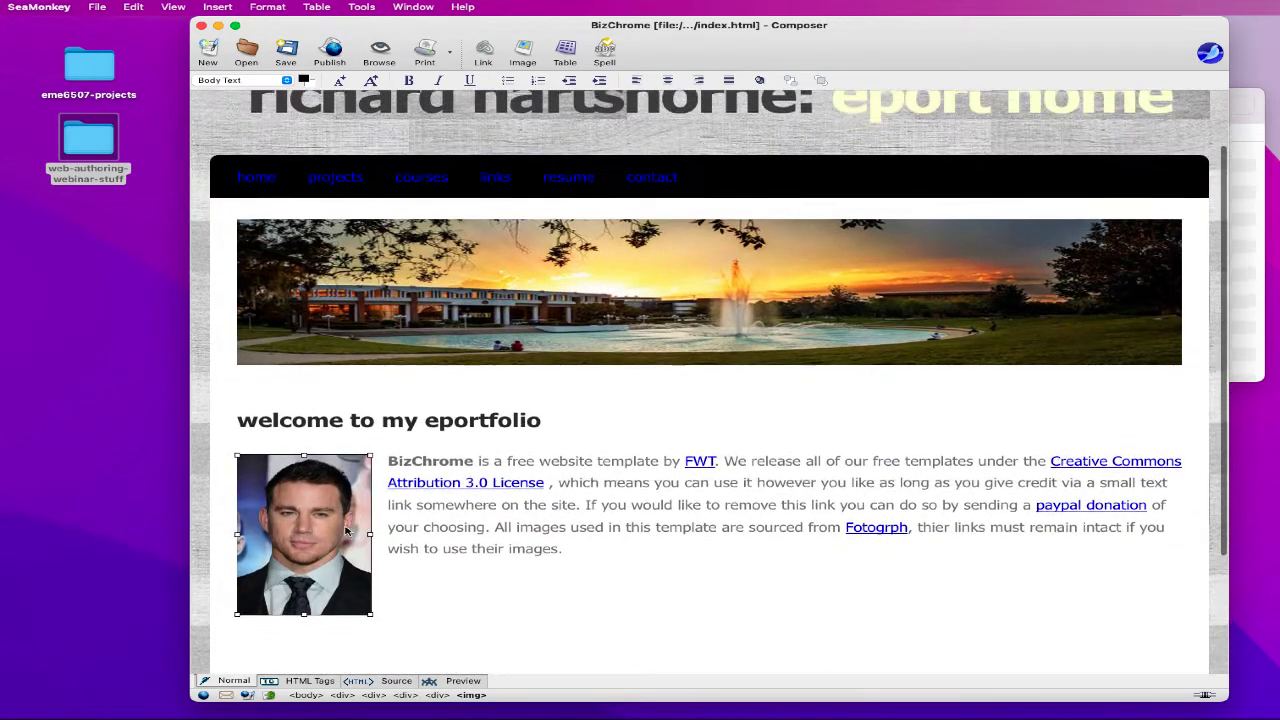
pyautogui.scroll(-3, 377, 481)
pyautogui.moveTo(369, 512); pyautogui.dragTo(340, 467)
# - Replace the BizChrome intro paragraph with the placeholder text 'This site......'
pyautogui.click(440, 477)
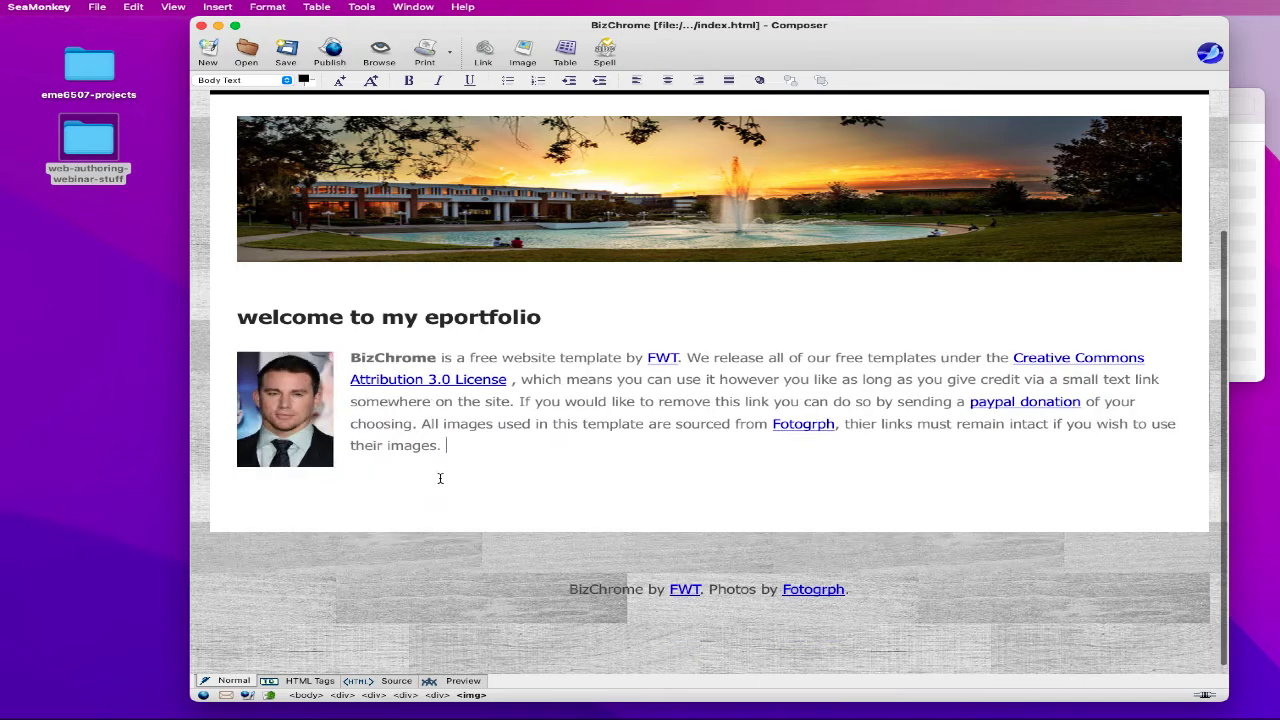
pyautogui.tripleClick(396, 356)
pyautogui.write('This s')
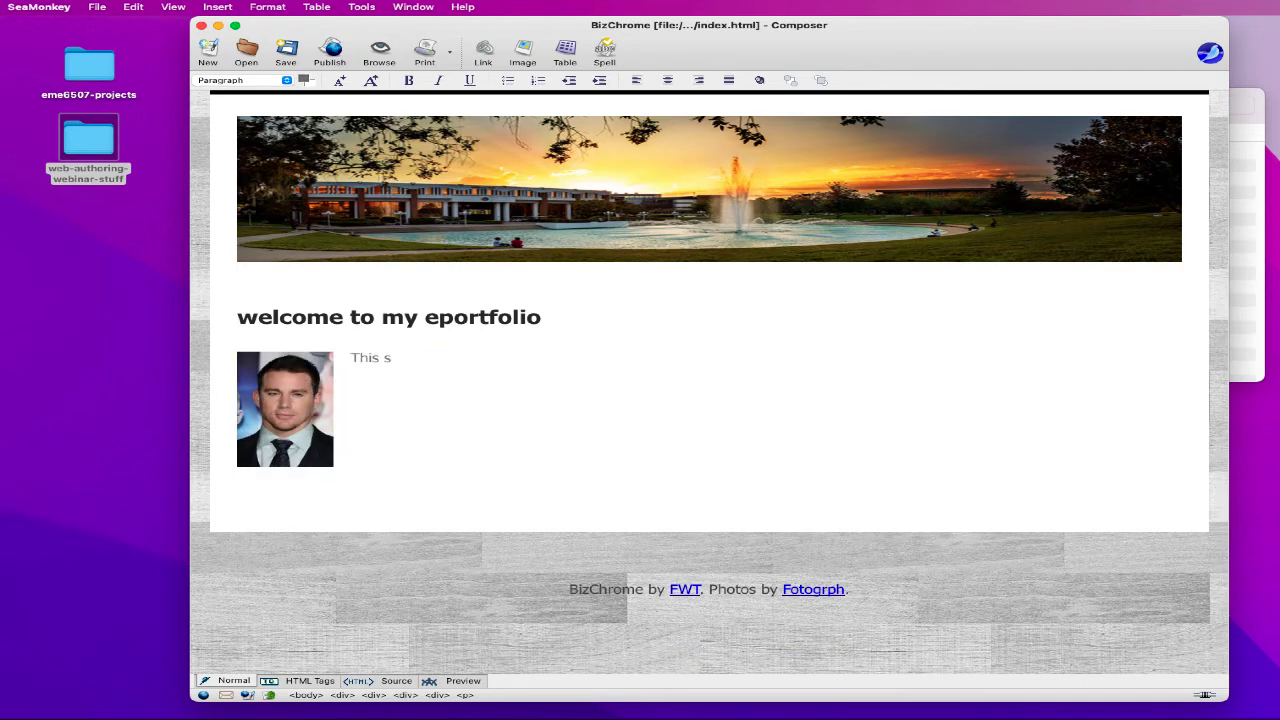
pyautogui.write('ite......')
pyautogui.moveTo(372, 360); pyautogui.dragTo(402, 358)
pyautogui.click(443, 359)
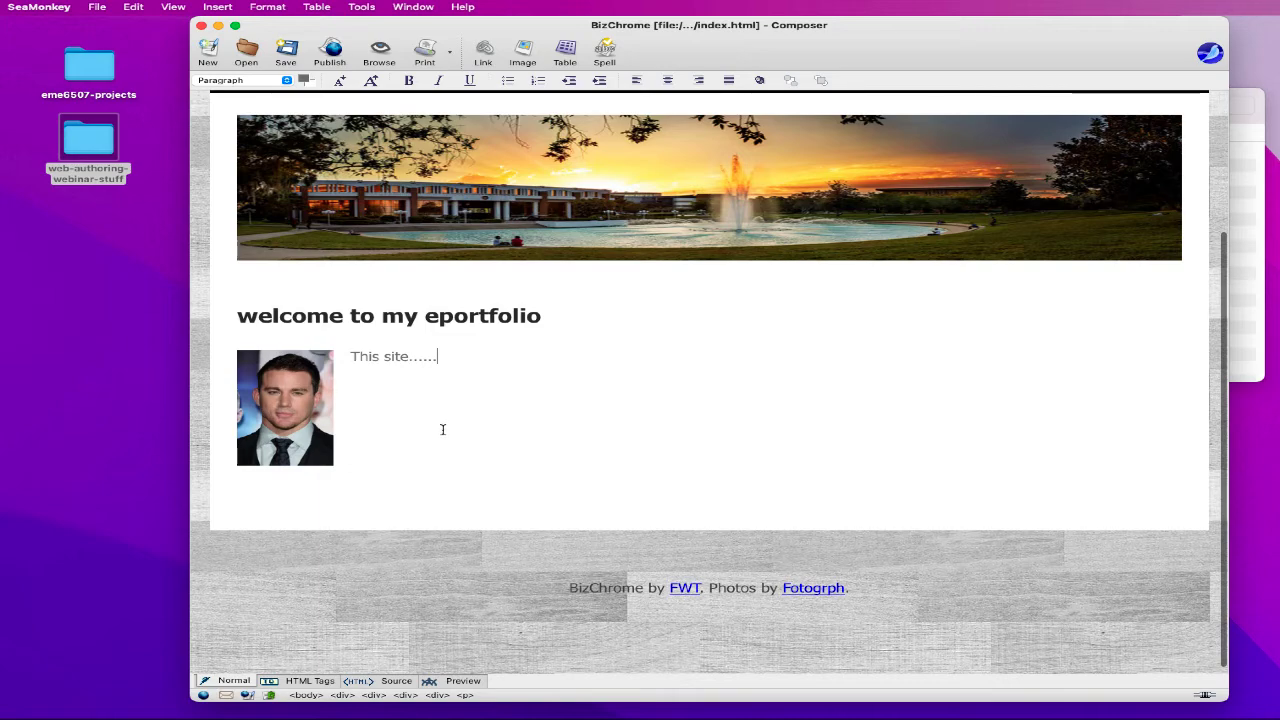
pyautogui.scroll(-1, 446, 428)
pyautogui.scroll(5, 446, 428)
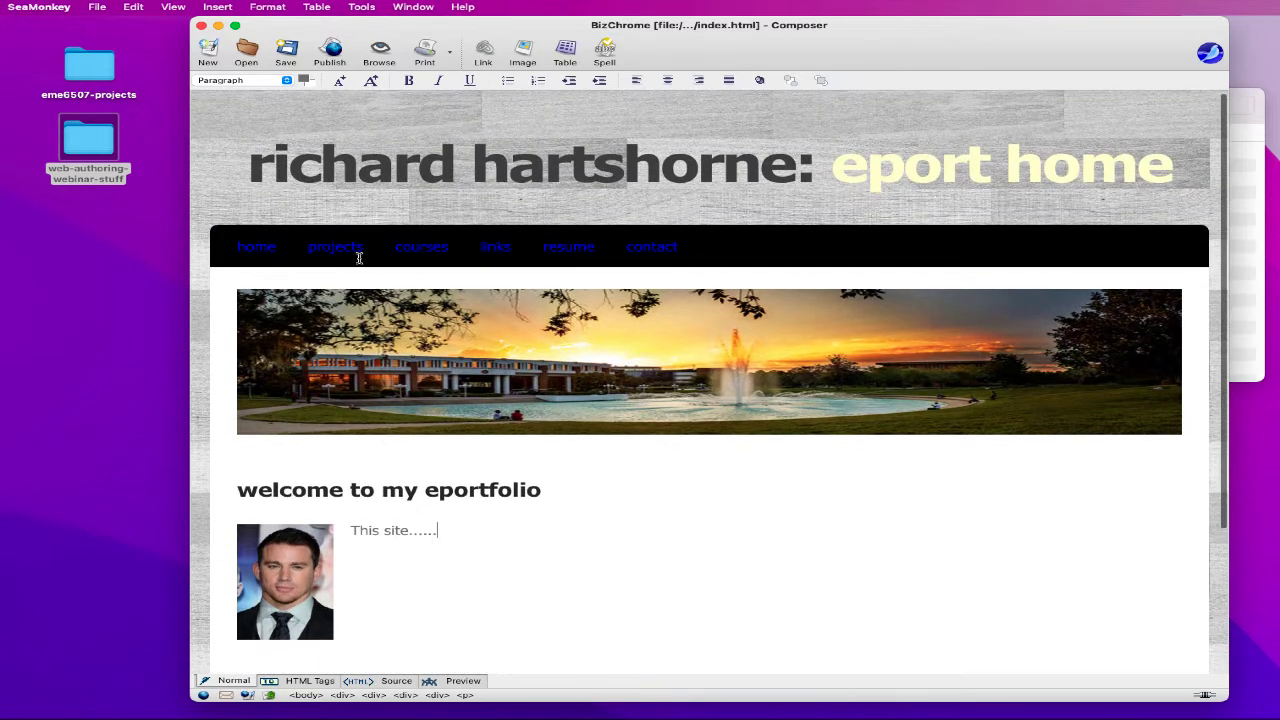
# - Check the projects link's target without changing it, then return to the placeholder text
pyautogui.doubleClick(321, 246)
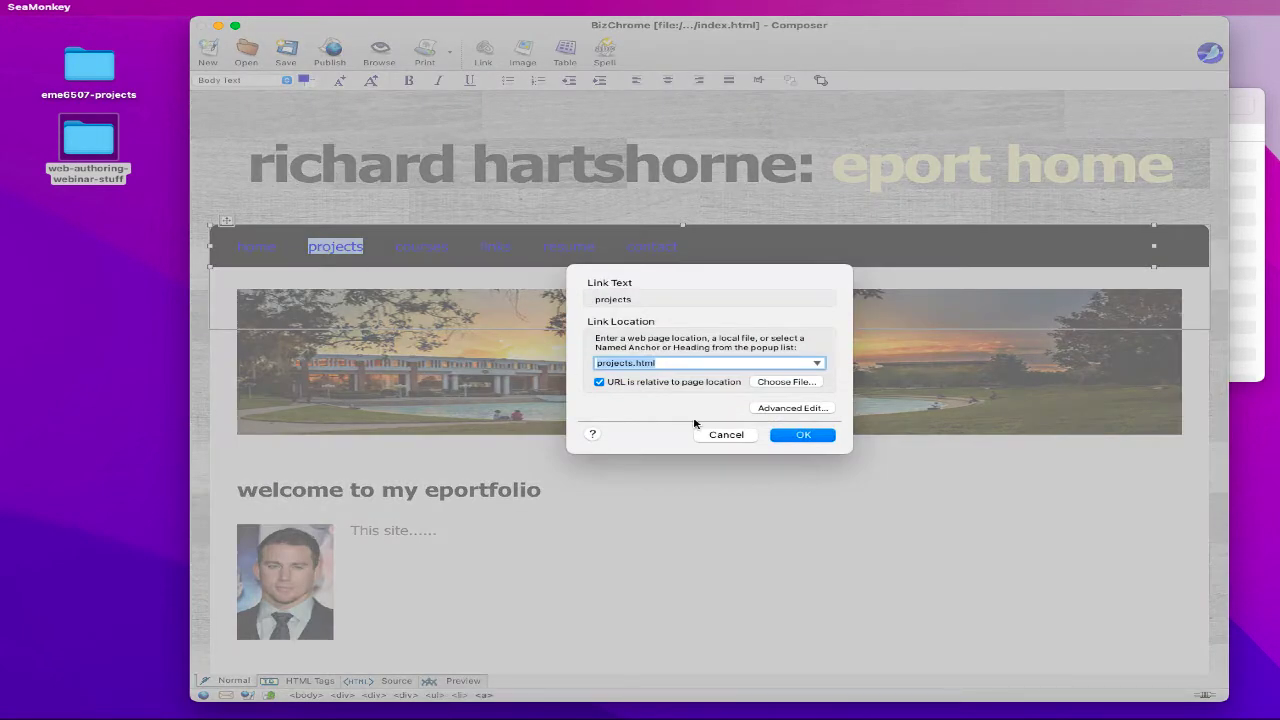
pyautogui.click(706, 438)
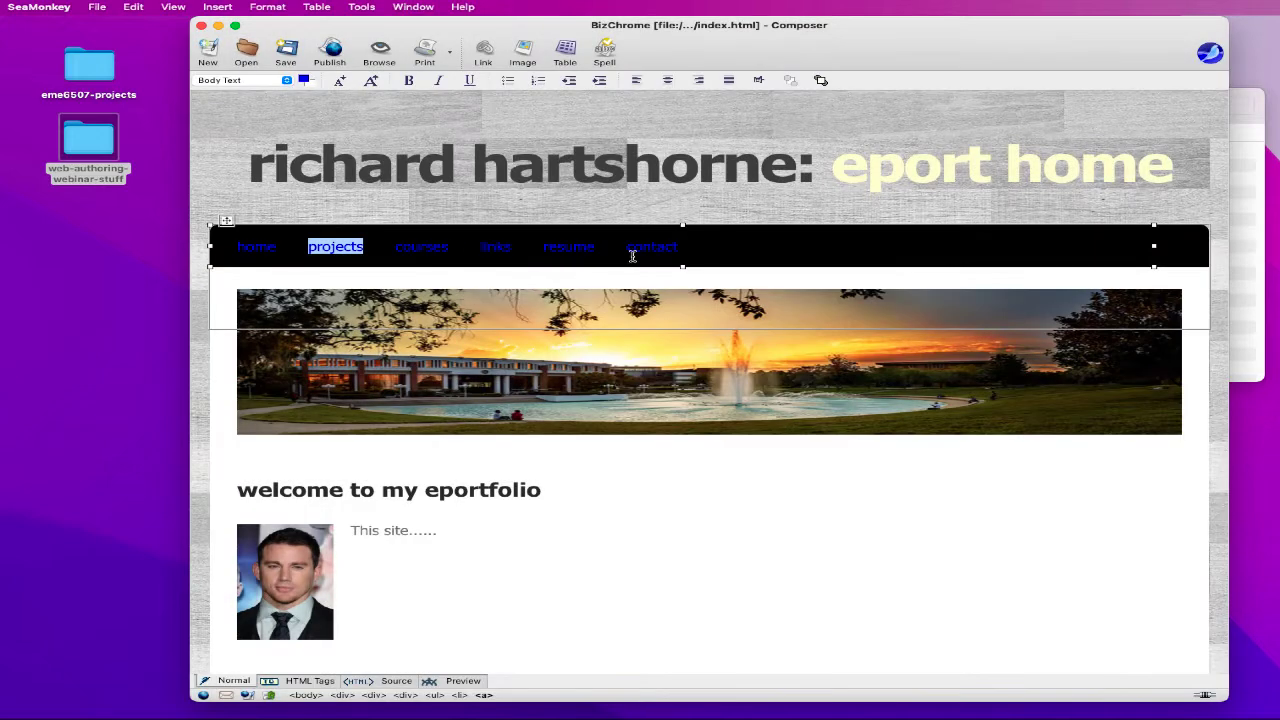
pyautogui.click(557, 204)
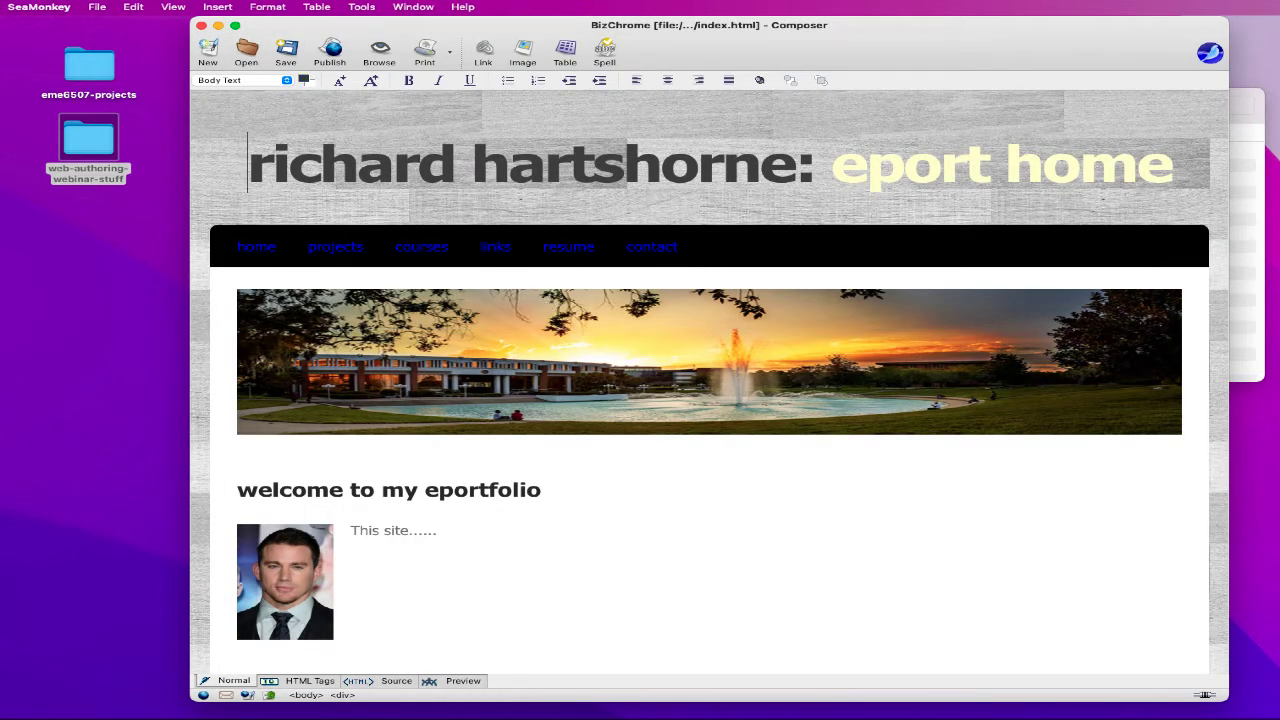
pyautogui.moveTo(630, 718)
pyautogui.click(655, 545)
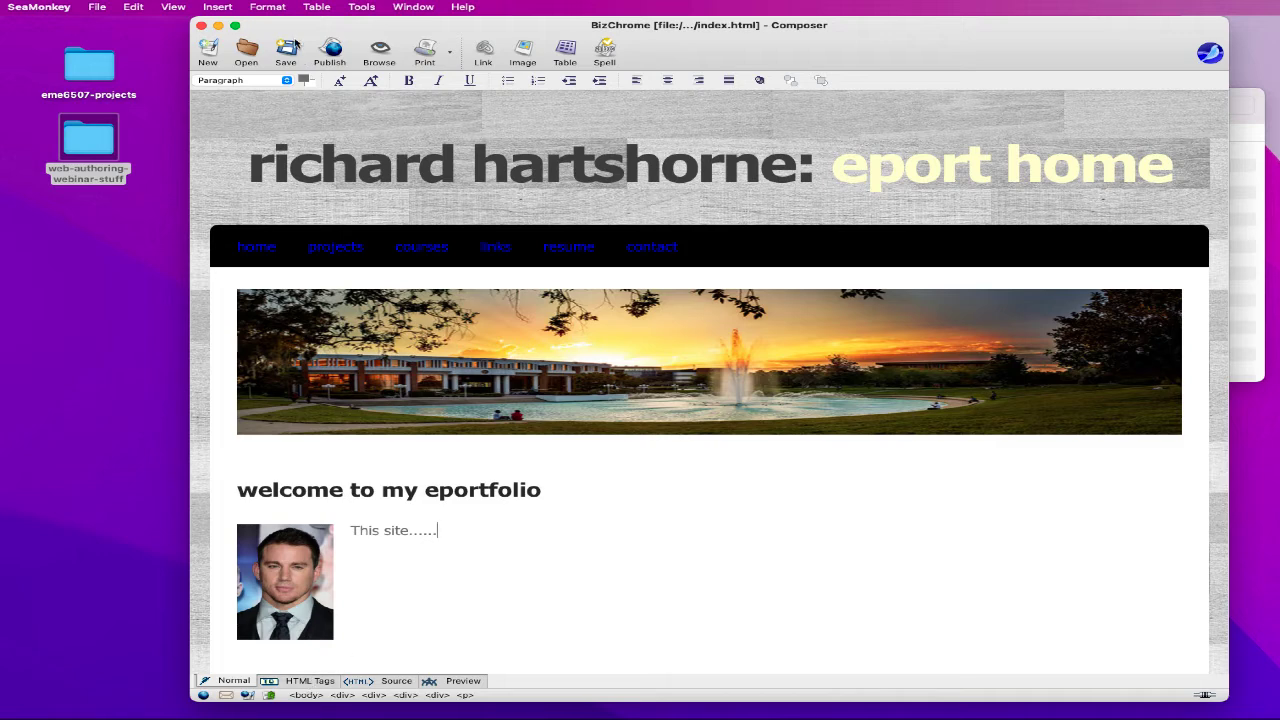
# - Change the home page title from BizChrome to the owner's name followed by ': ePortfolio Home'
pyautogui.click(266, 8)
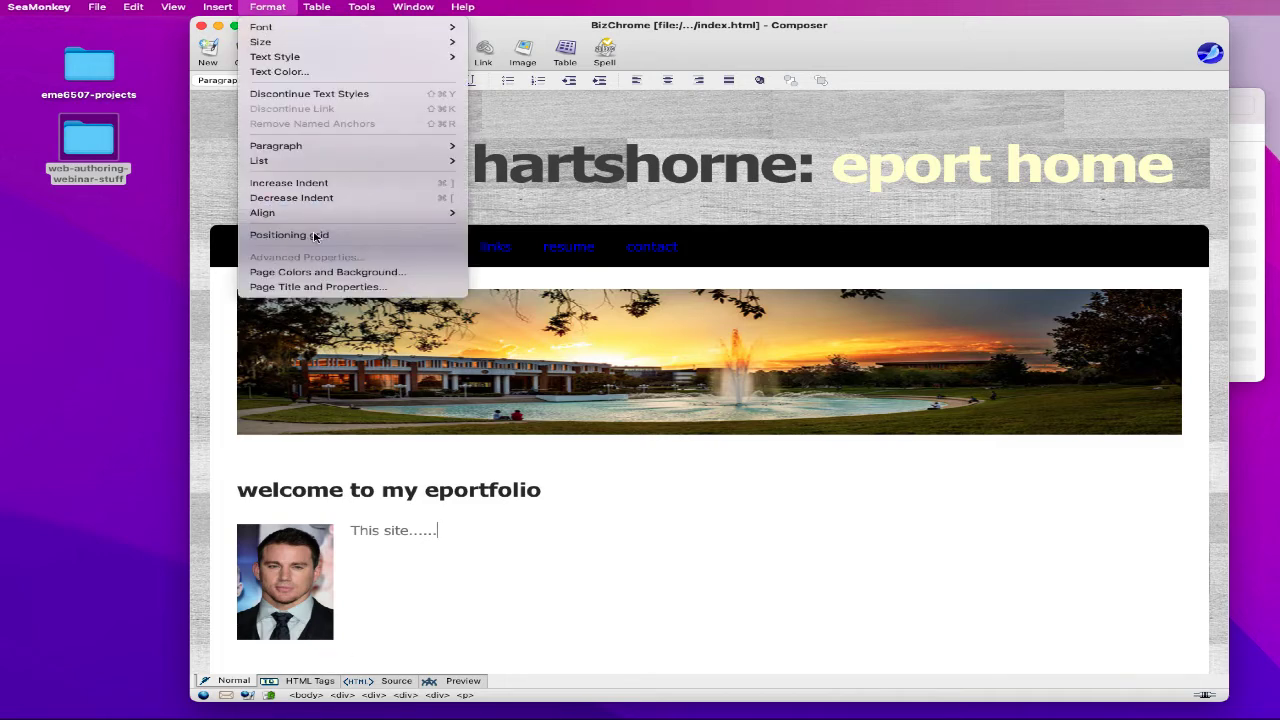
pyautogui.click(320, 287)
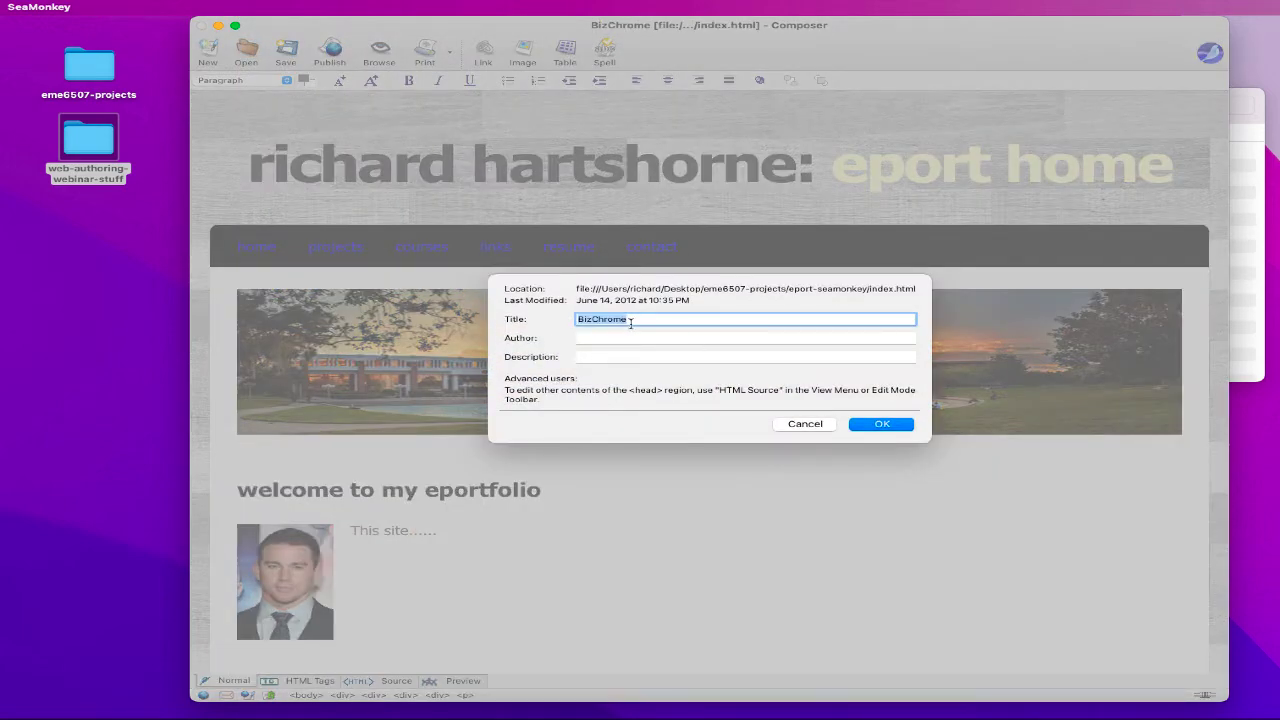
pyautogui.write('Richard Hartshorne: ePortfolio H')
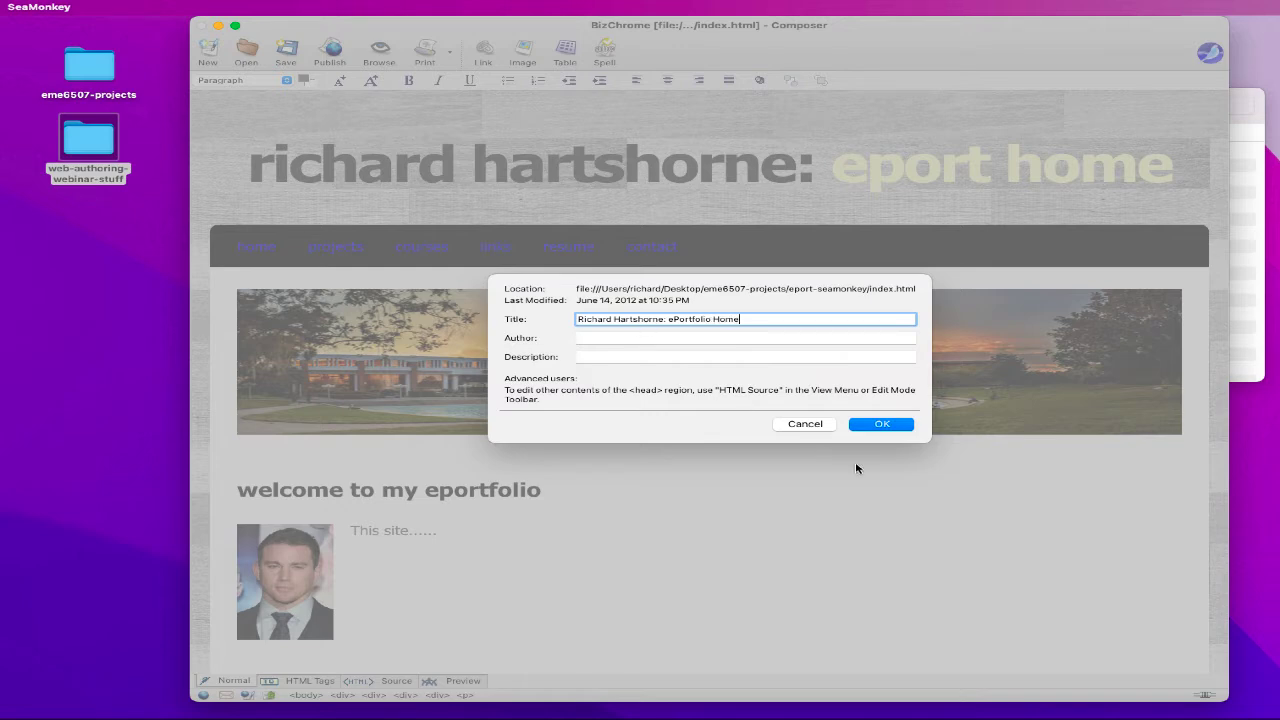
pyautogui.click(882, 424)
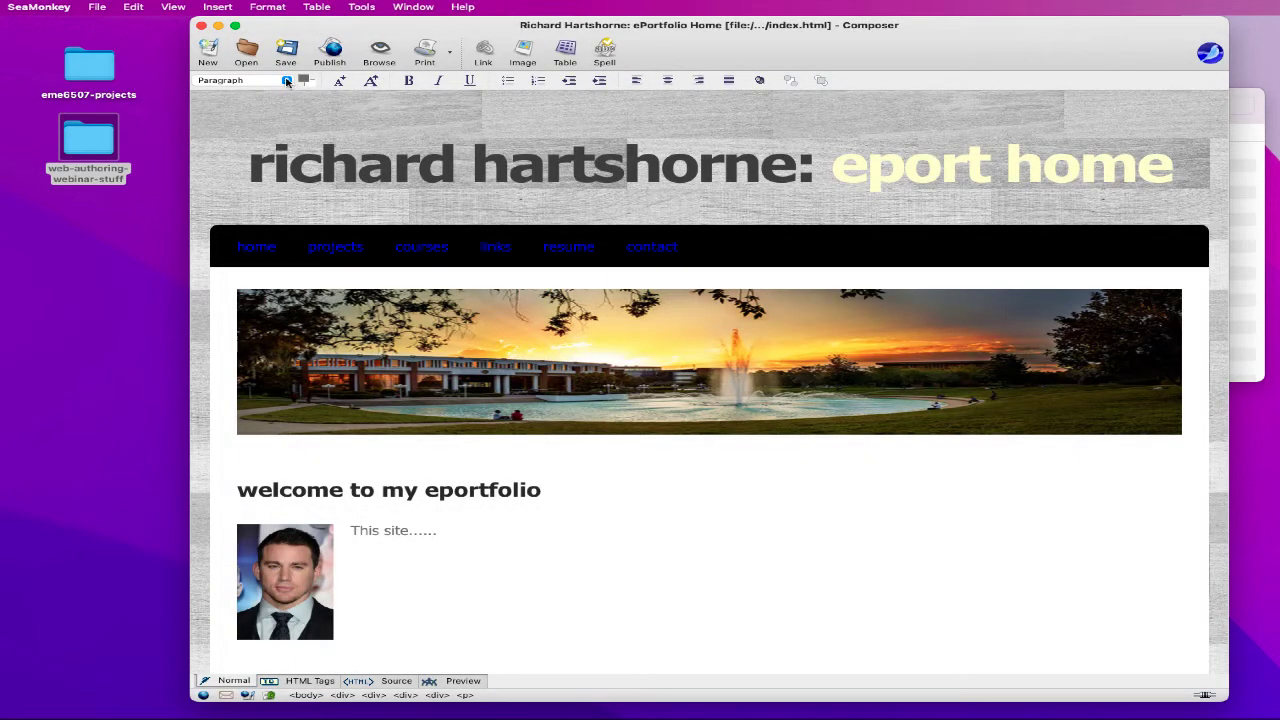
# - Save the retitled home page
pyautogui.click(289, 52)
pyautogui.click(98, 8)
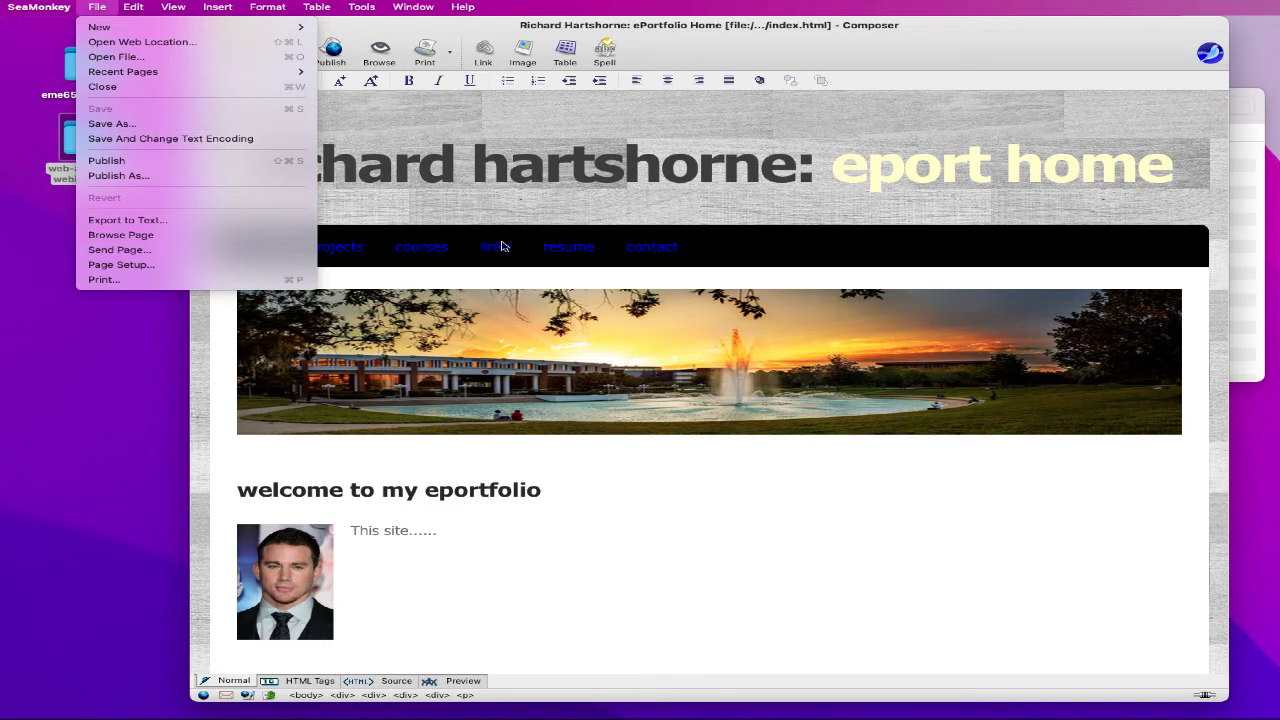
pyautogui.click(834, 470)
pyautogui.scroll(-5, 815, 460)
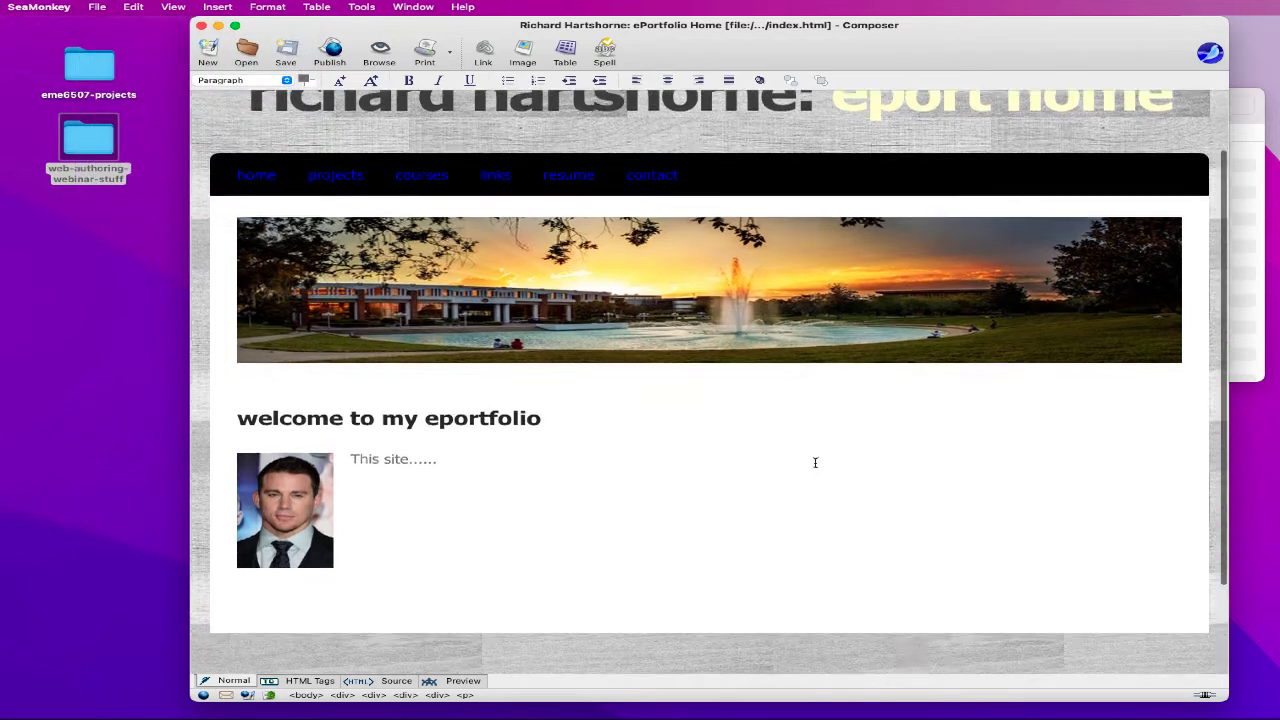
pyautogui.moveTo(853, 582); pyautogui.dragTo(580, 563)
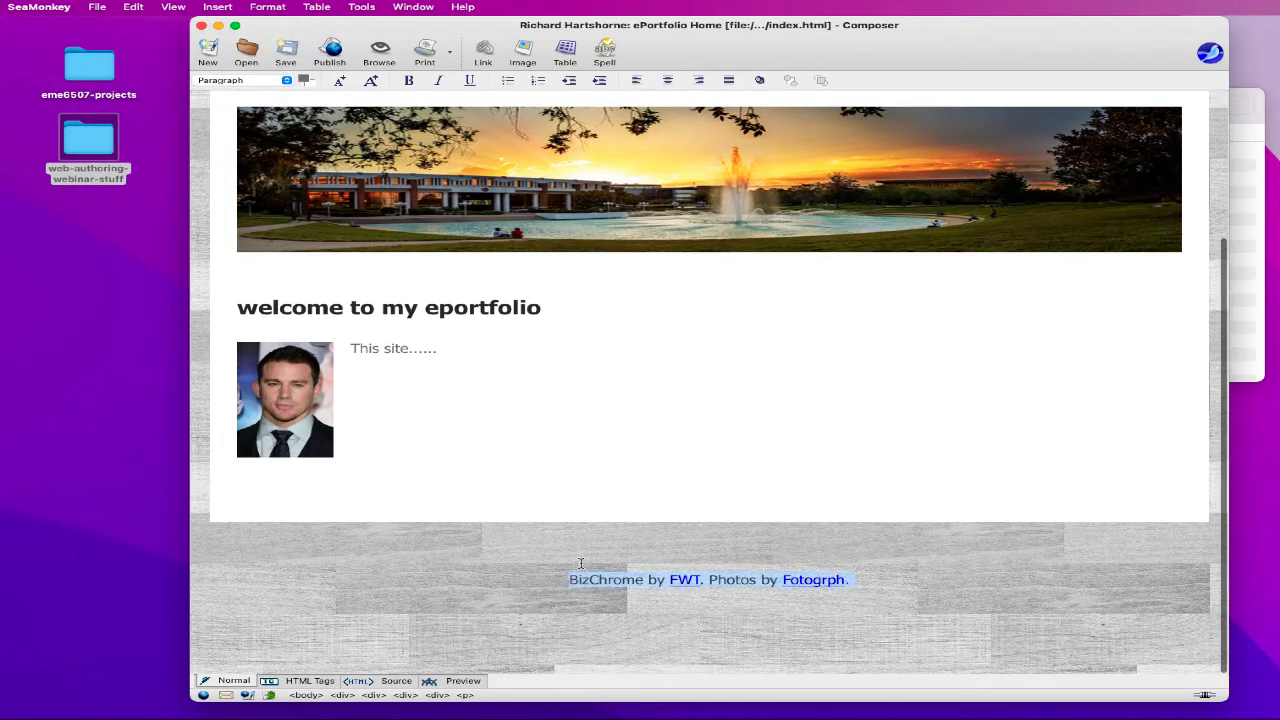
pyautogui.click(574, 437)
pyautogui.scroll(5, 563, 377)
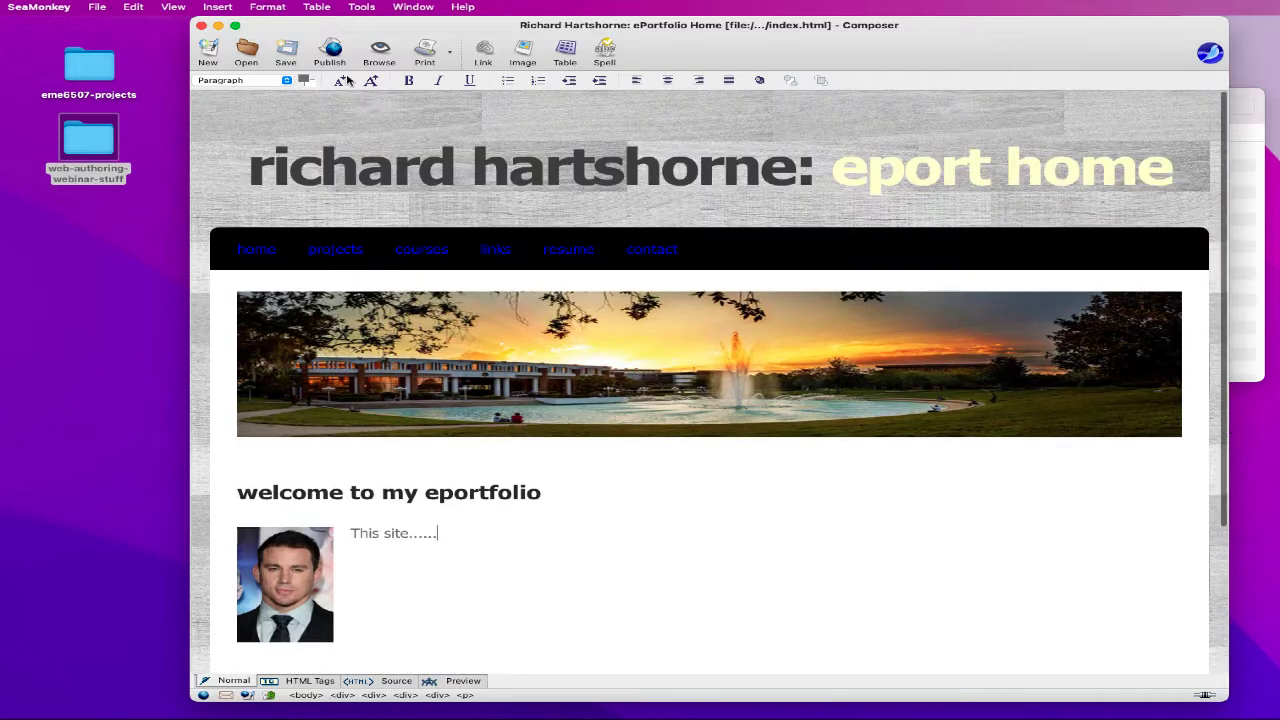
# - Save a copy of the page as projects.htmls in the eport-seamonkey folder
pyautogui.click(101, 7)
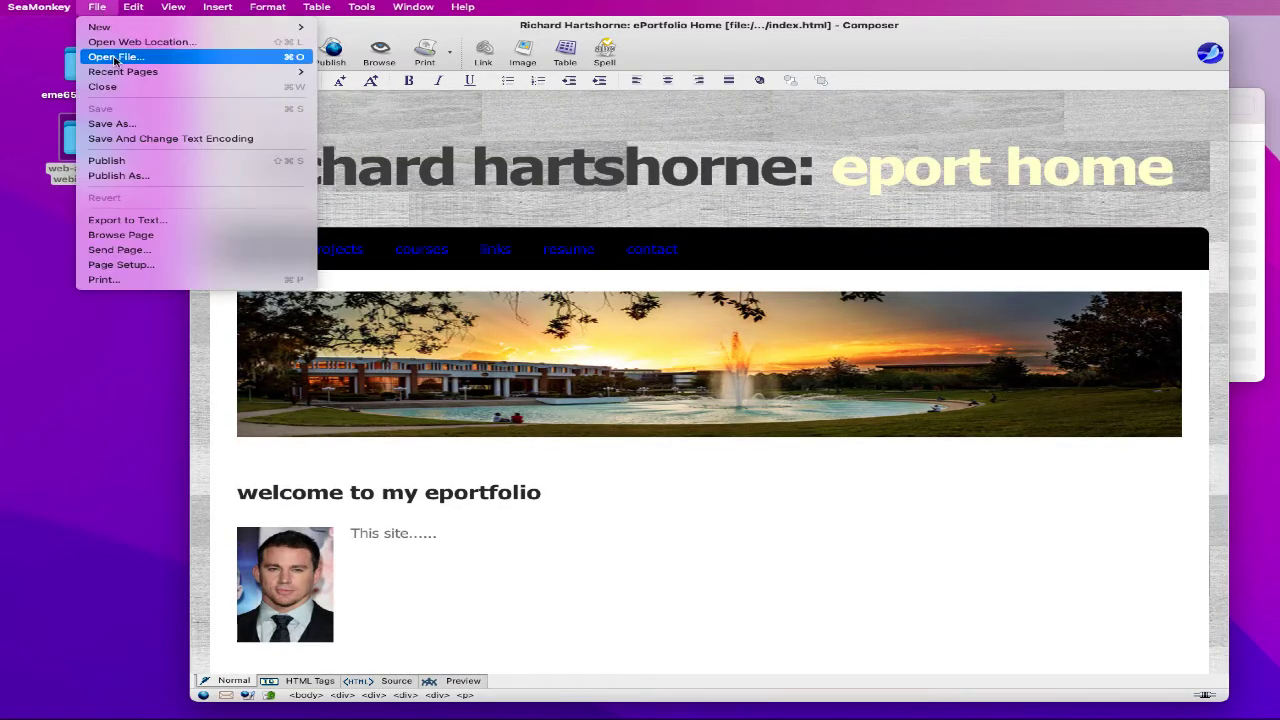
pyautogui.click(110, 123)
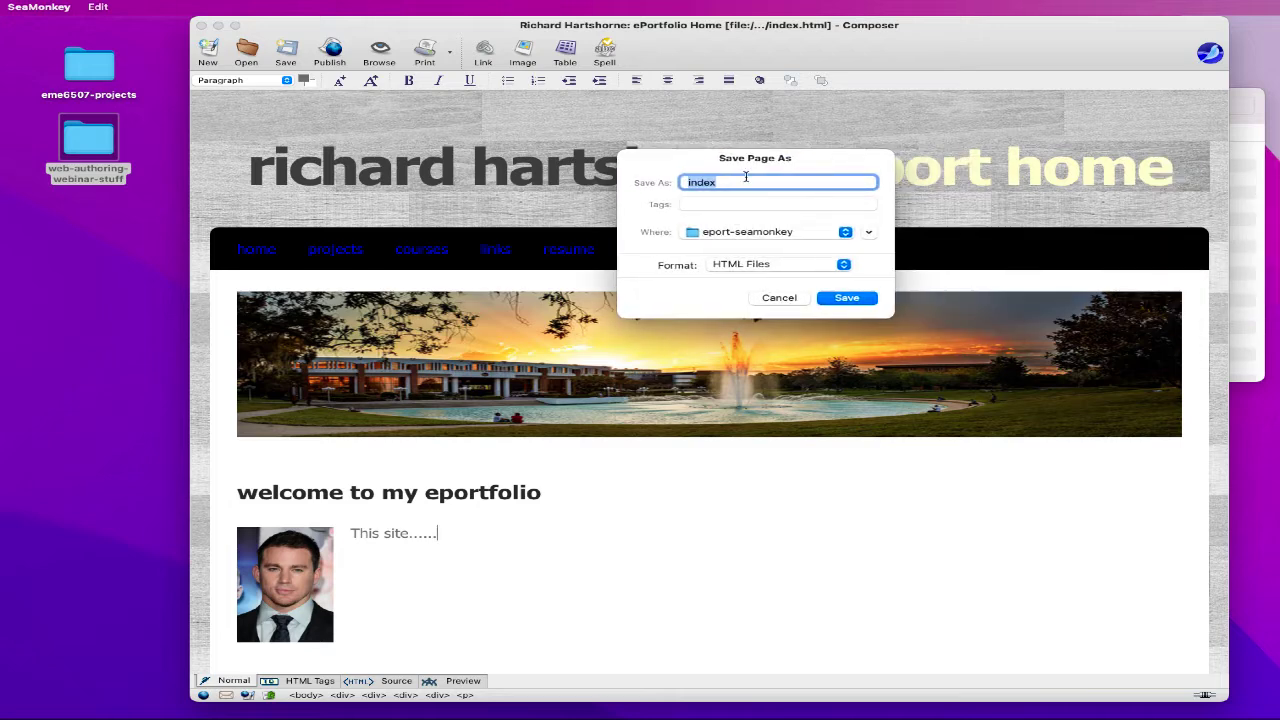
pyautogui.write('proja')
pyautogui.click(838, 300)
# - Change the banner heading's ending from 'eport home' to 'projects'
pyautogui.click(1063, 178)
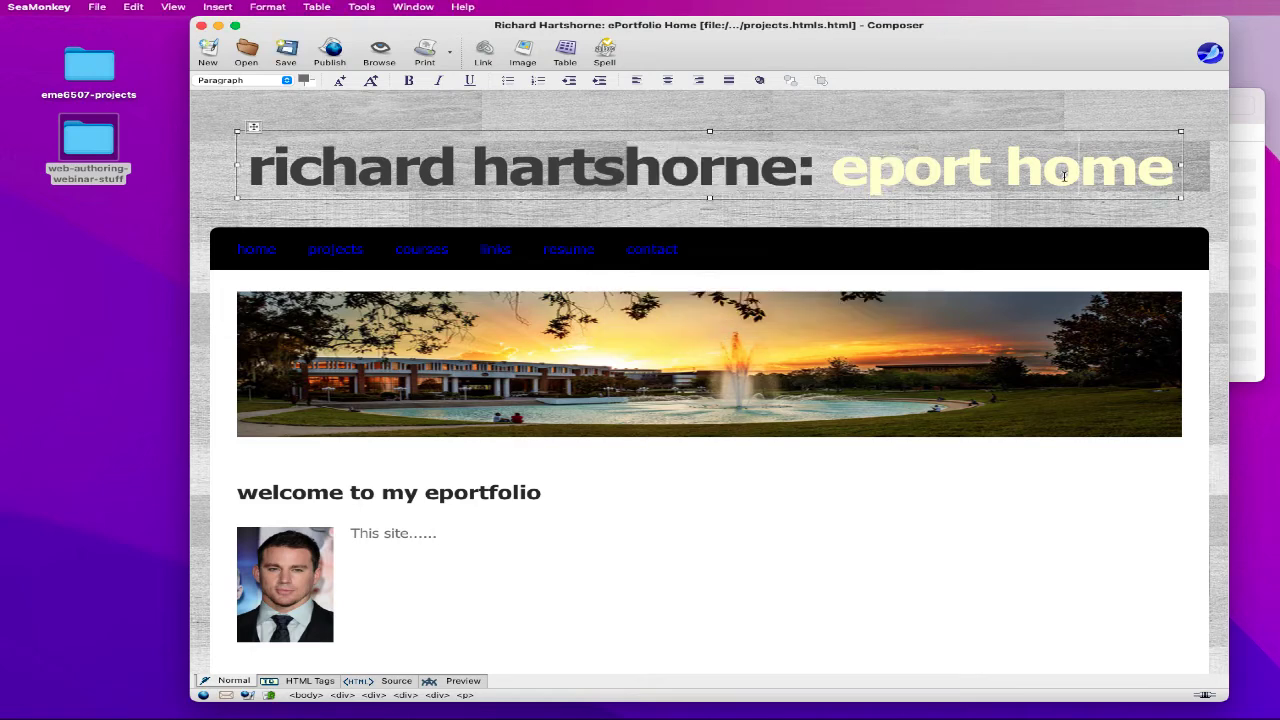
pyautogui.doubleClick(1063, 178)
pyautogui.write('projects')
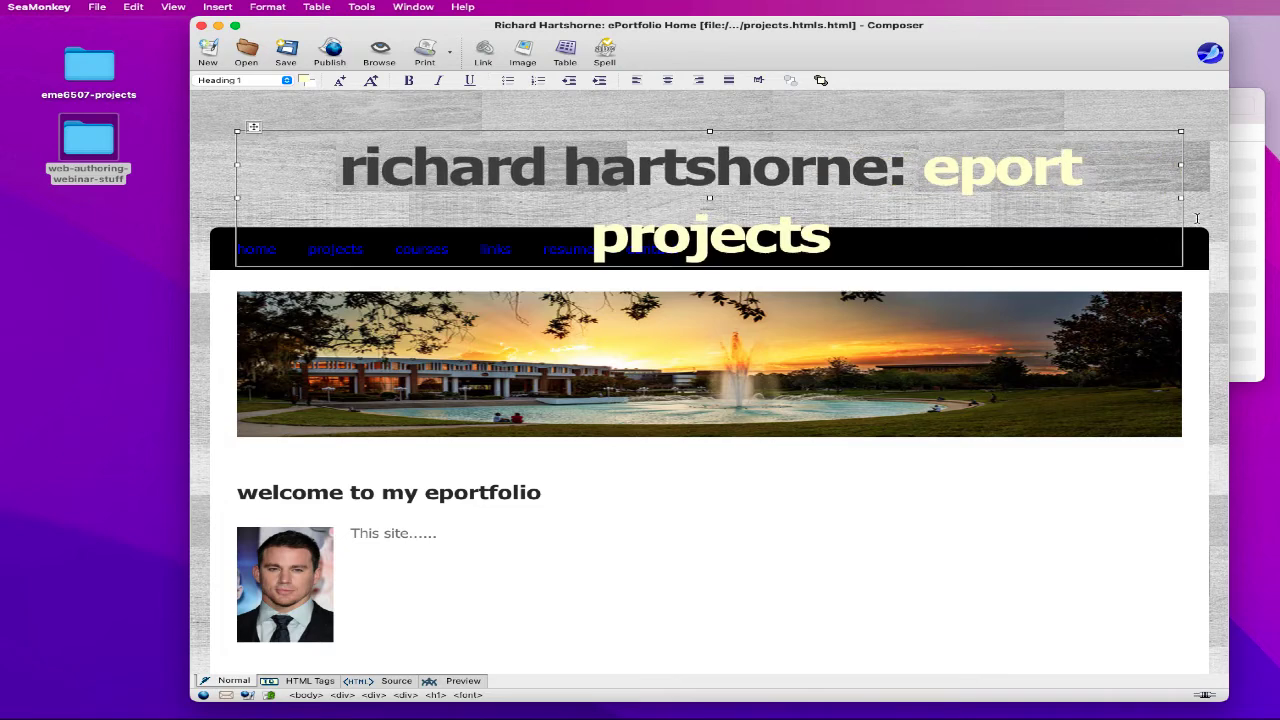
pyautogui.doubleClick(1005, 170)
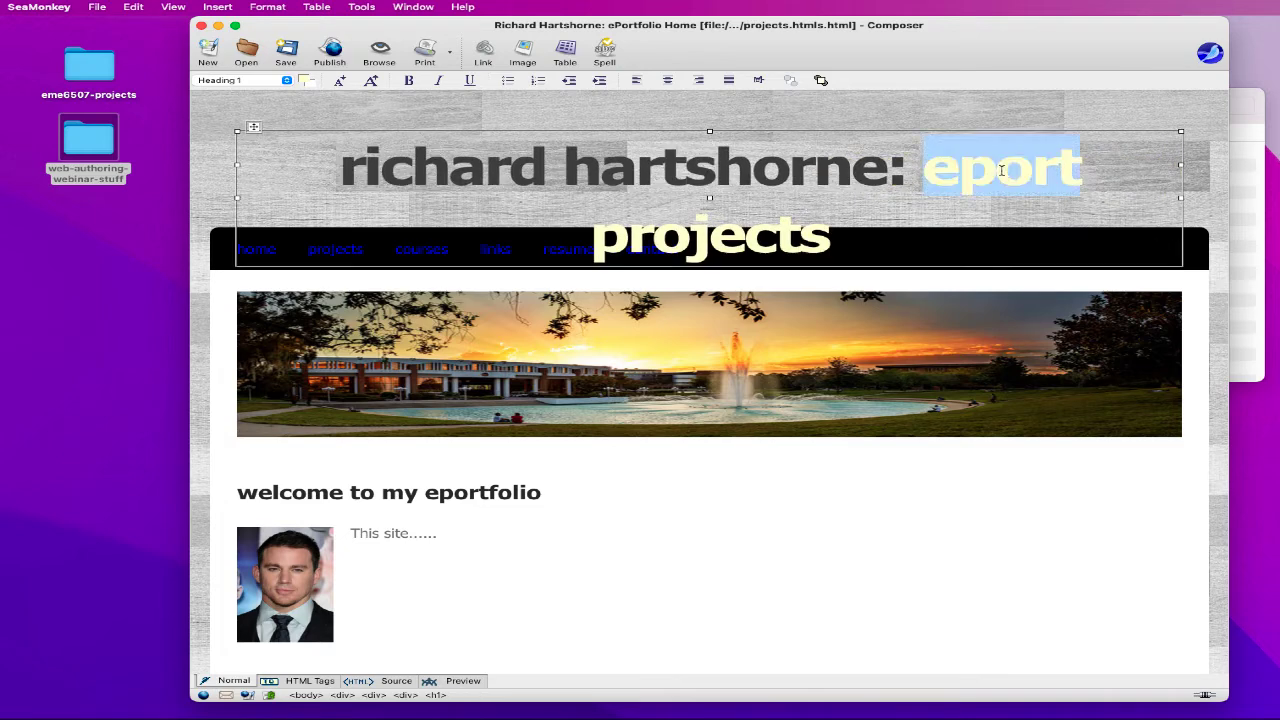
pyautogui.press('BackSpace')
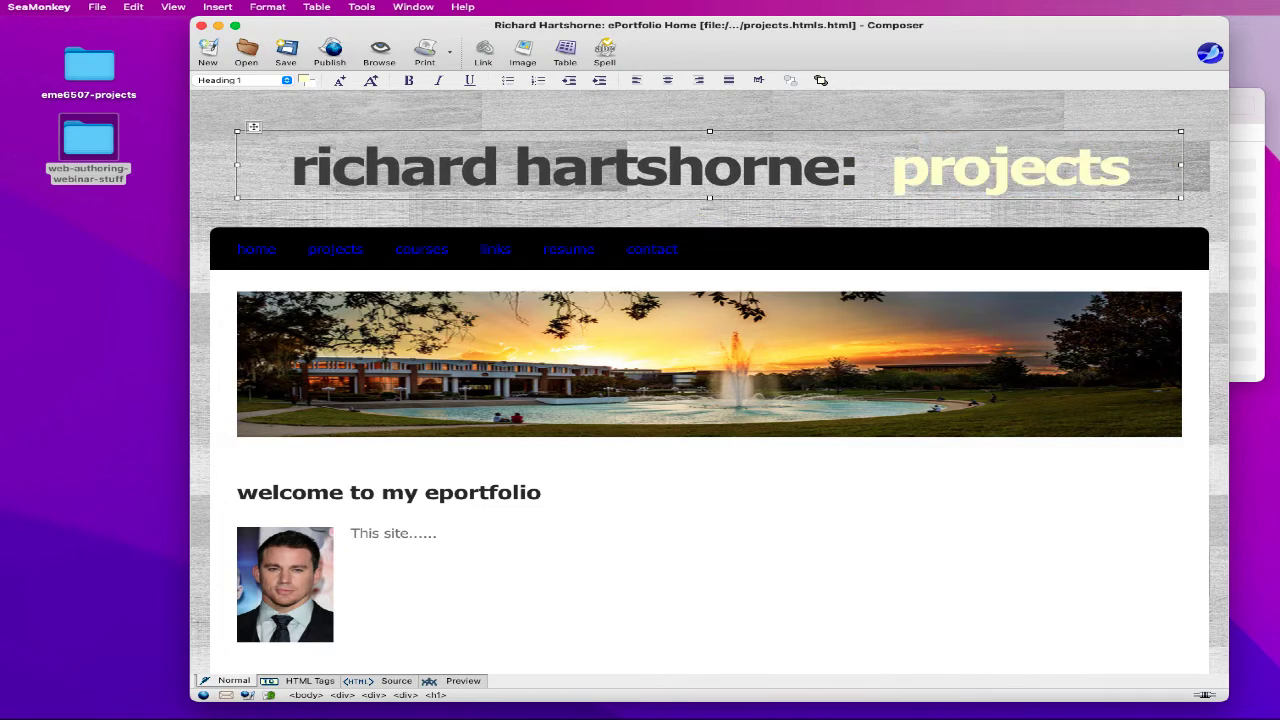
pyautogui.press('BackSpace')
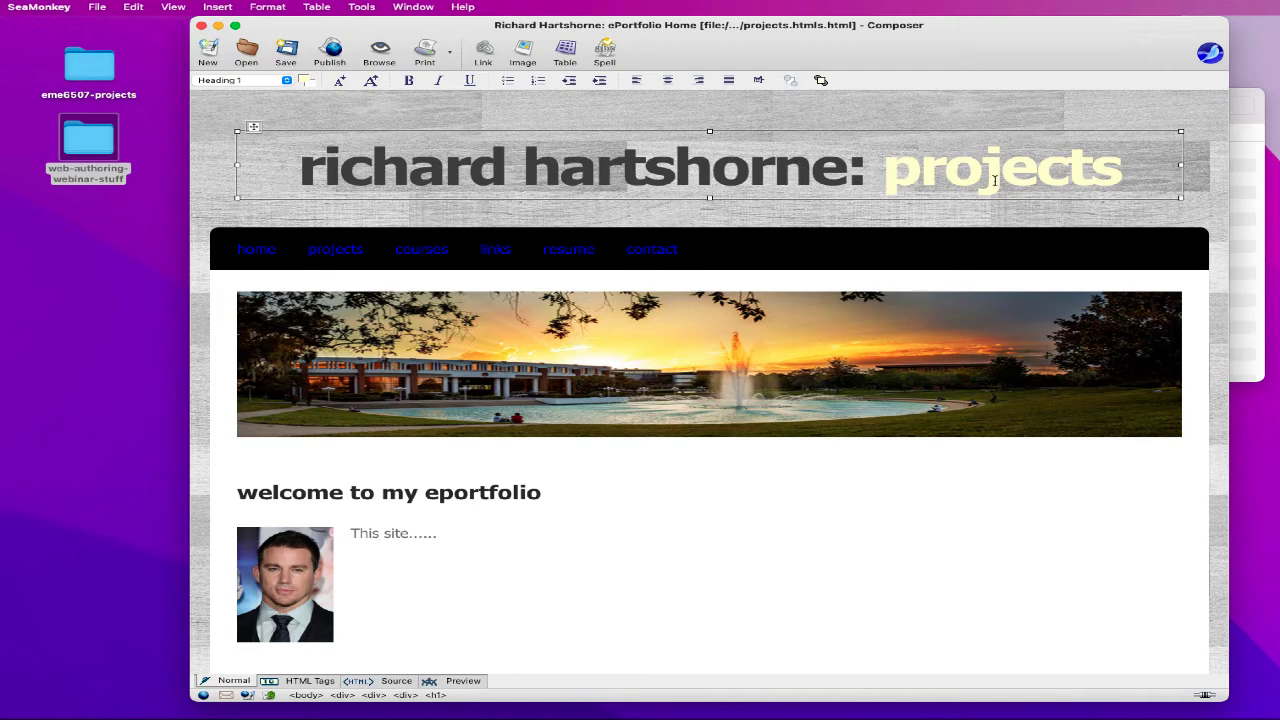
# - Change the welcome heading to read 'welcome to my projects page'
pyautogui.click(510, 492)
pyautogui.write(',')
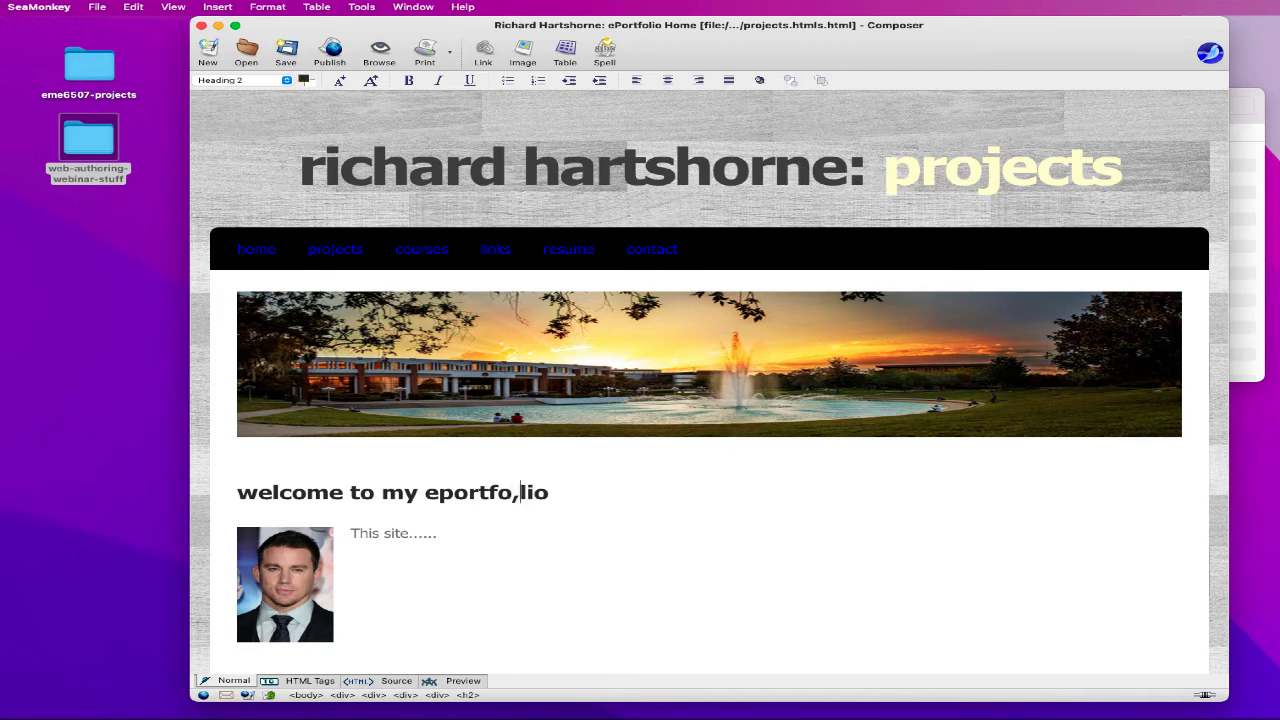
pyautogui.doubleClick(466, 493)
pyautogui.press('Delete')
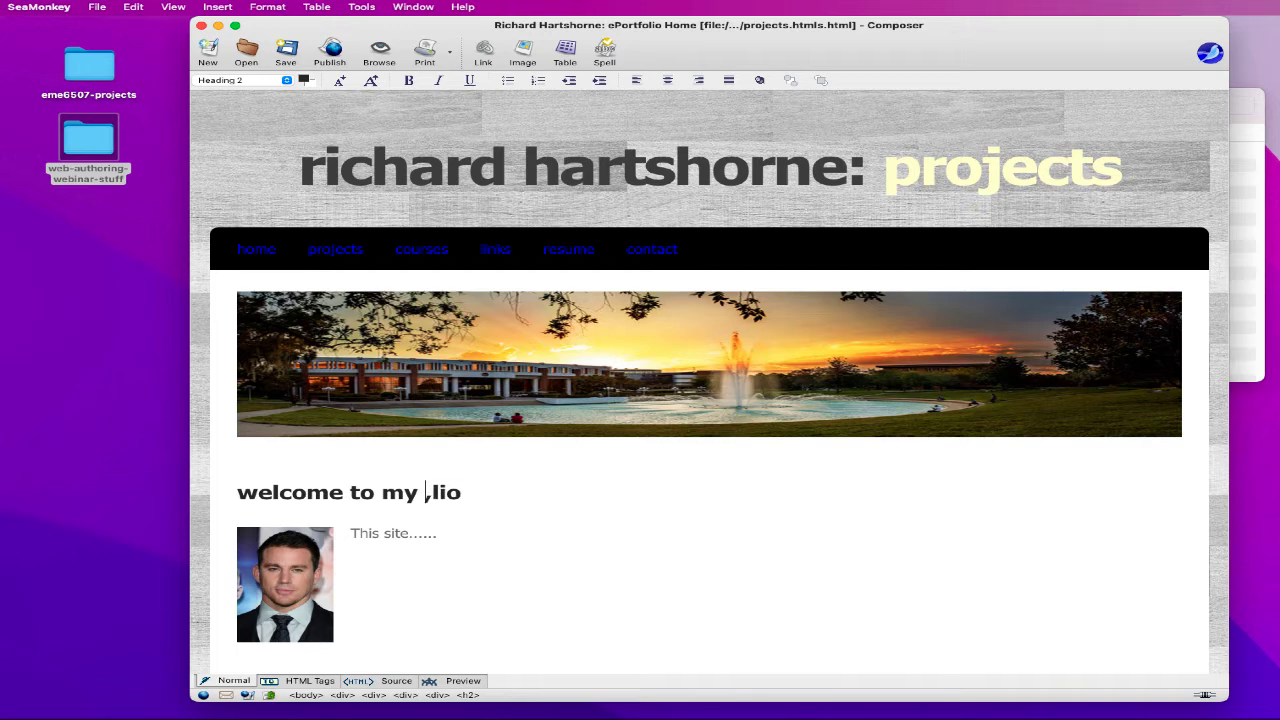
pyautogui.press('Delete')
pyautogui.press('Delete')
pyautogui.press('Delete')
pyautogui.write('projects page')
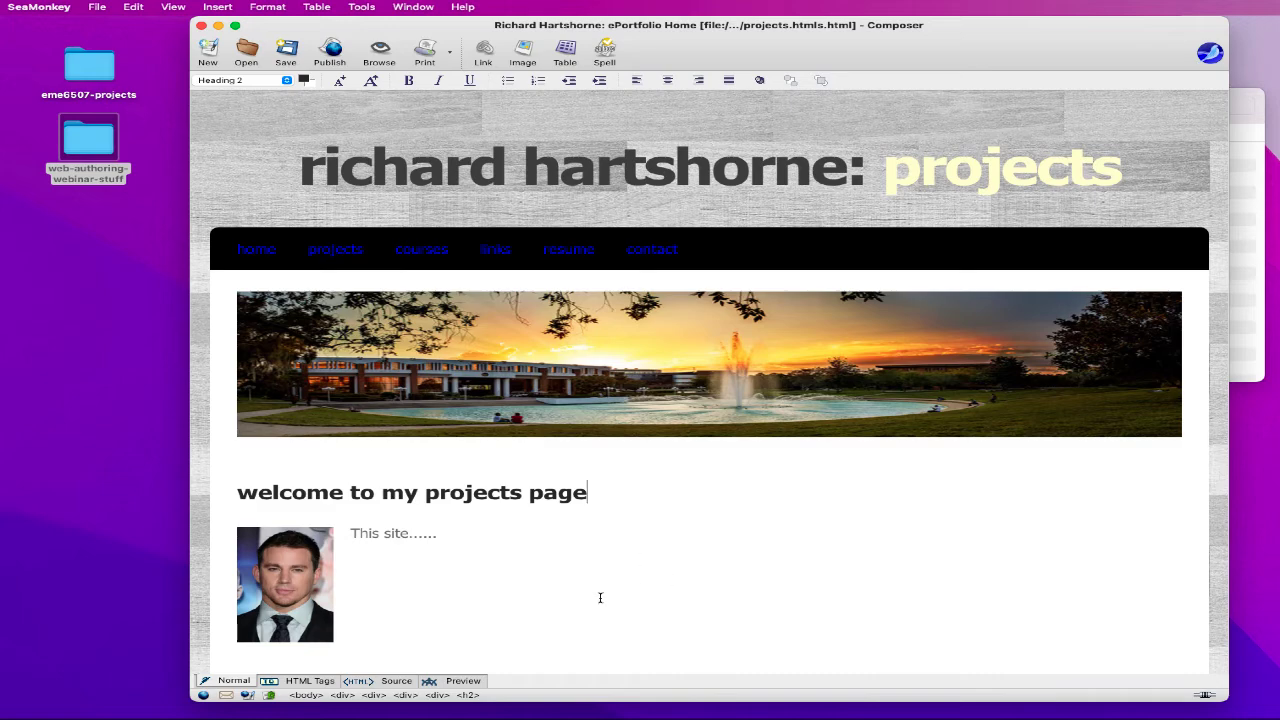
pyautogui.scroll(-2, 600, 598)
pyautogui.click(325, 508)
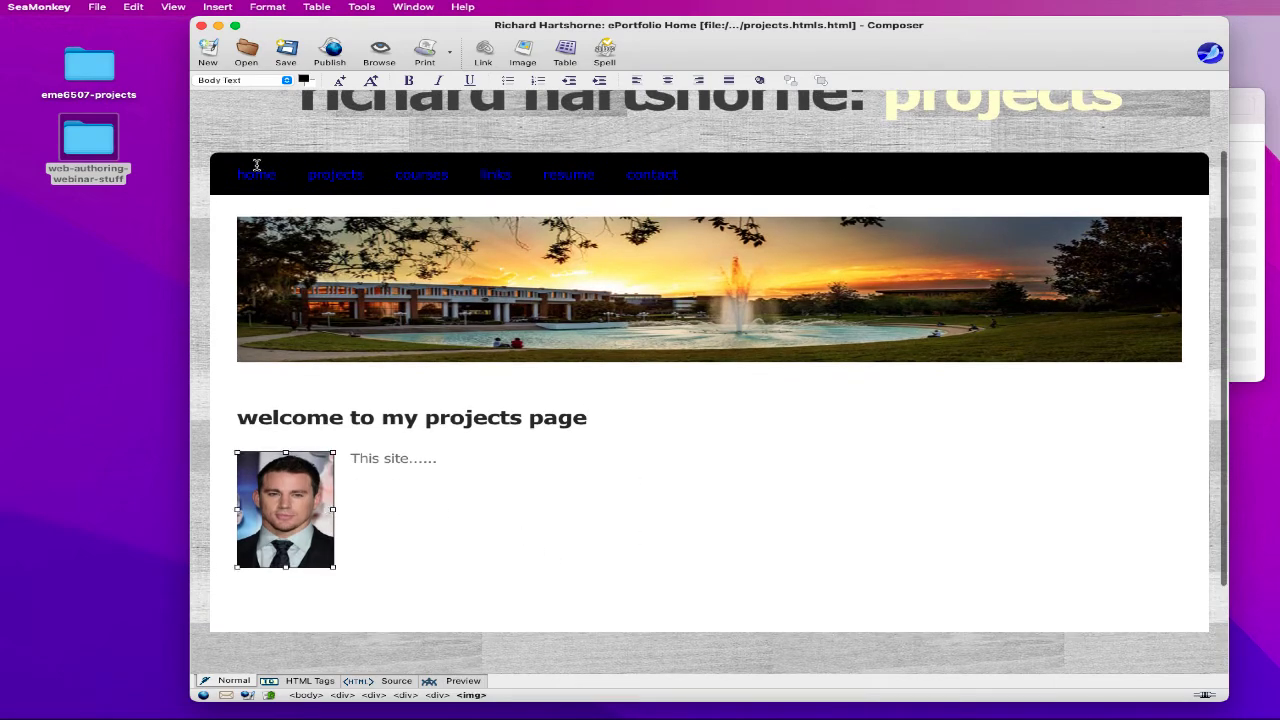
# - Swap the portrait for project-images/animatom.jpg with alternate text 'Atom Game'
pyautogui.click(218, 7)
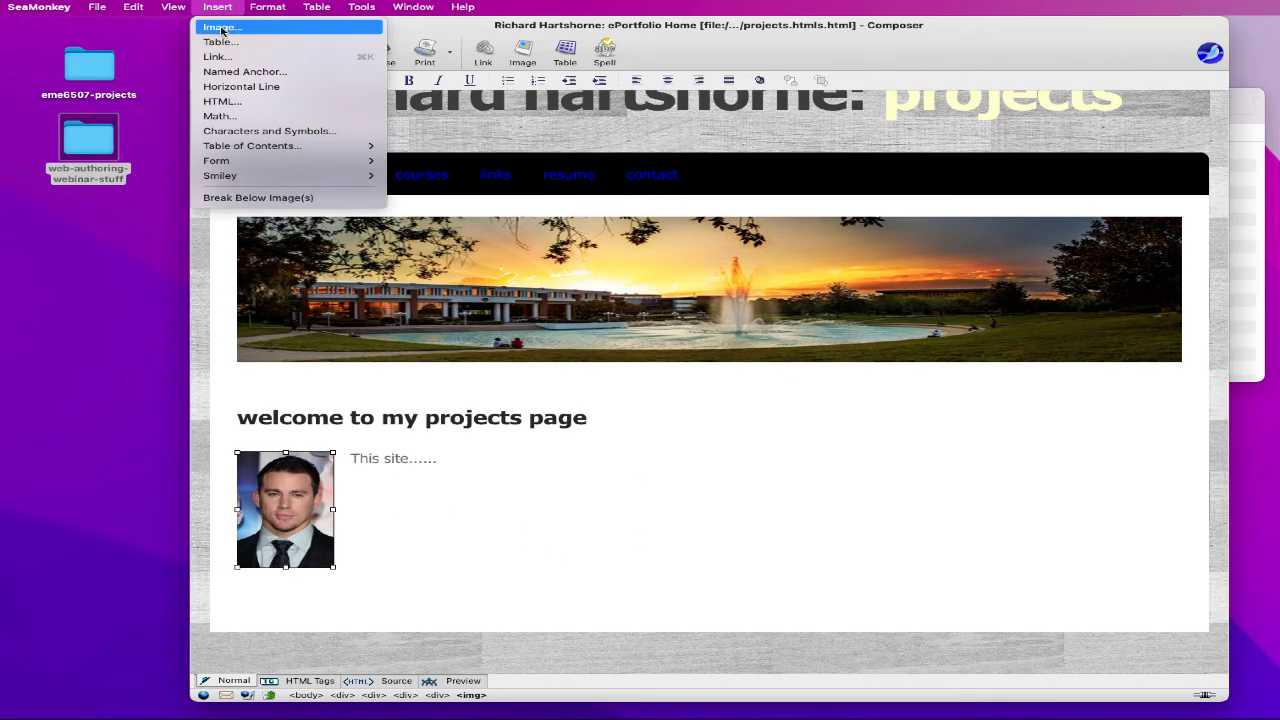
pyautogui.click(221, 28)
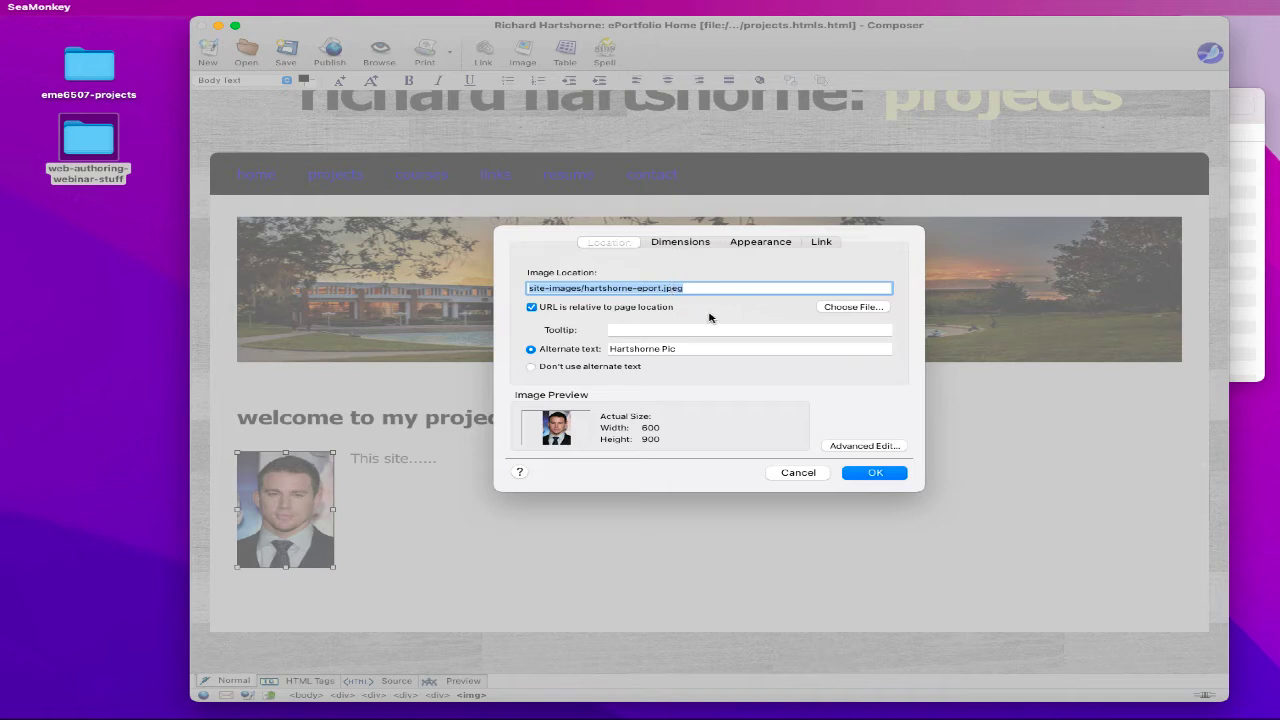
pyautogui.click(852, 307)
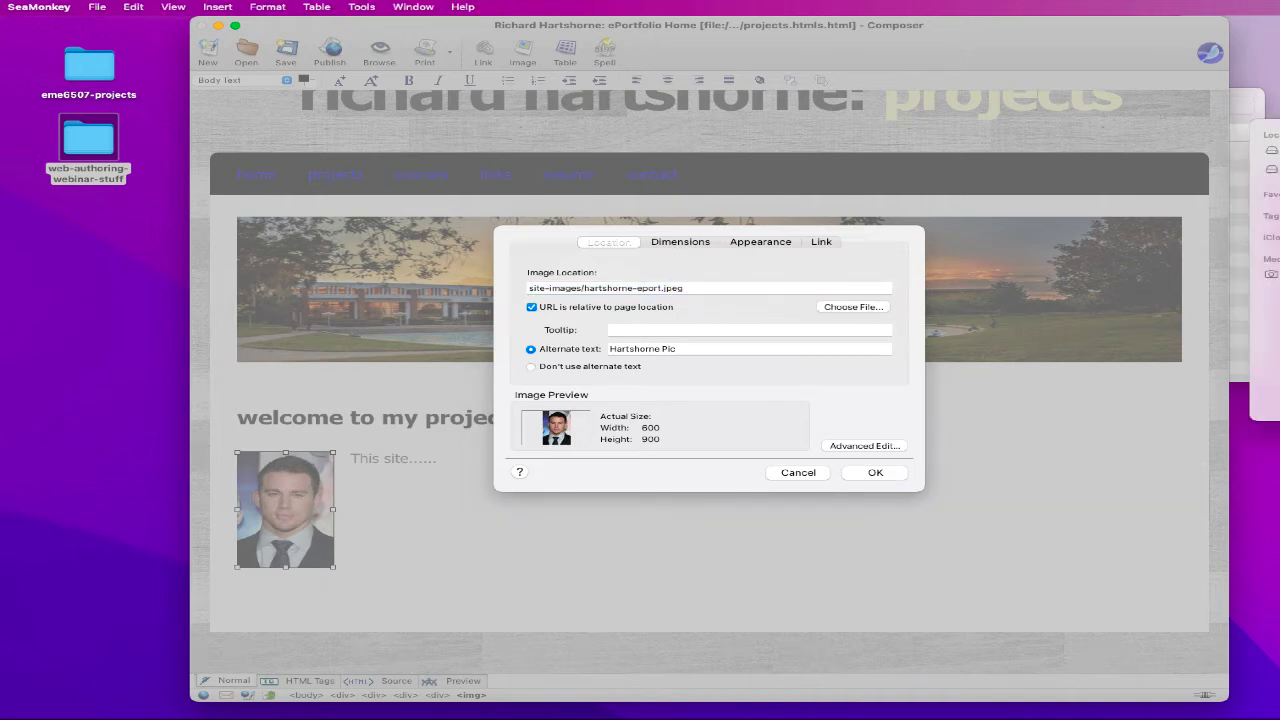
pyautogui.click(729, 228)
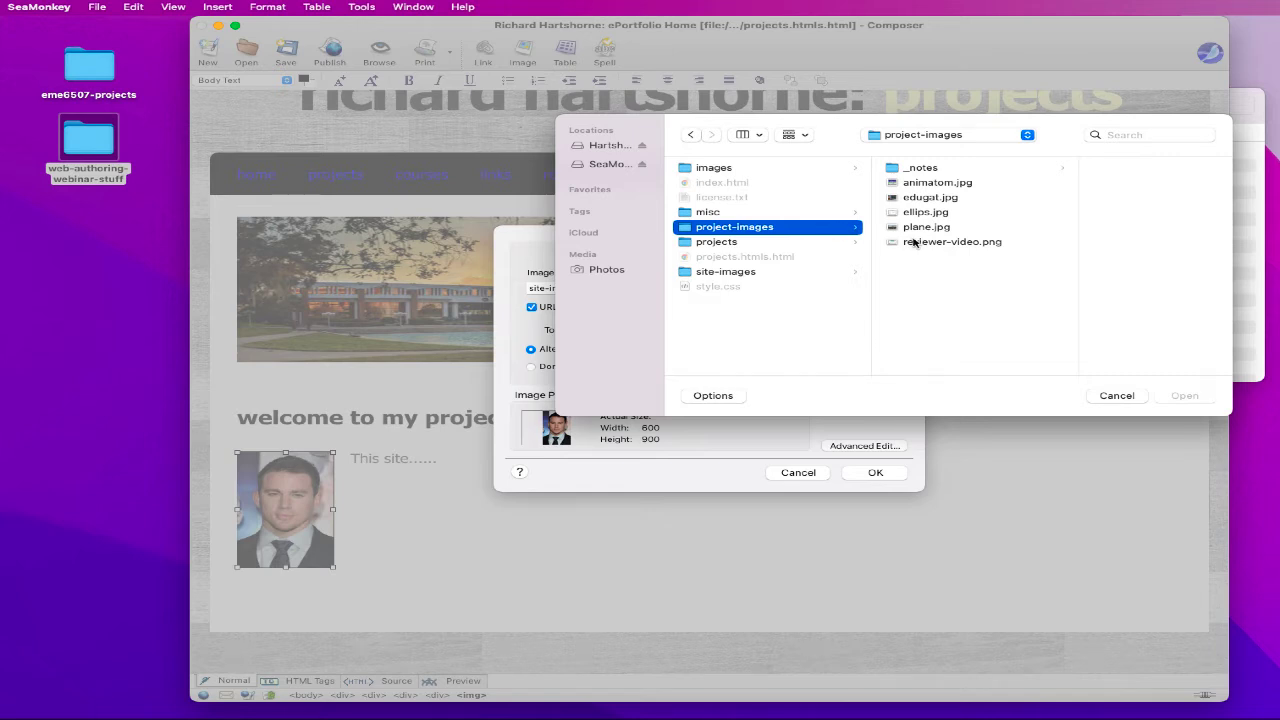
pyautogui.click(916, 185)
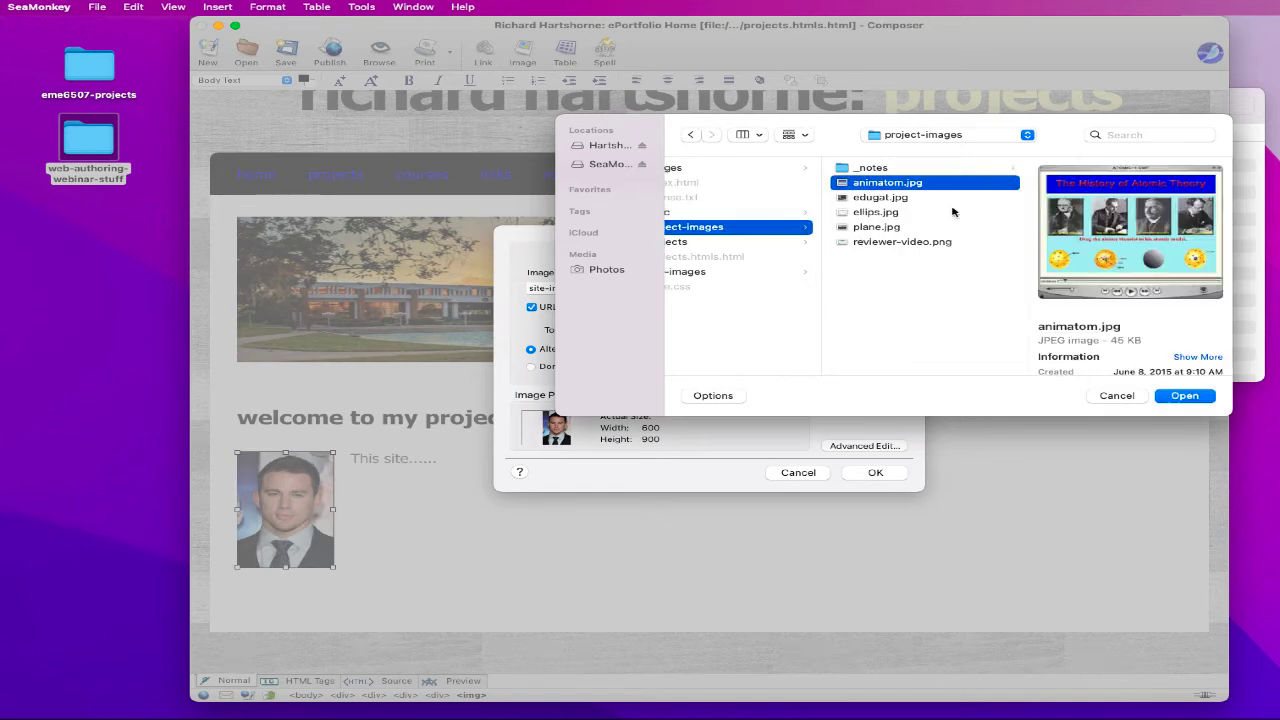
pyautogui.click(1185, 396)
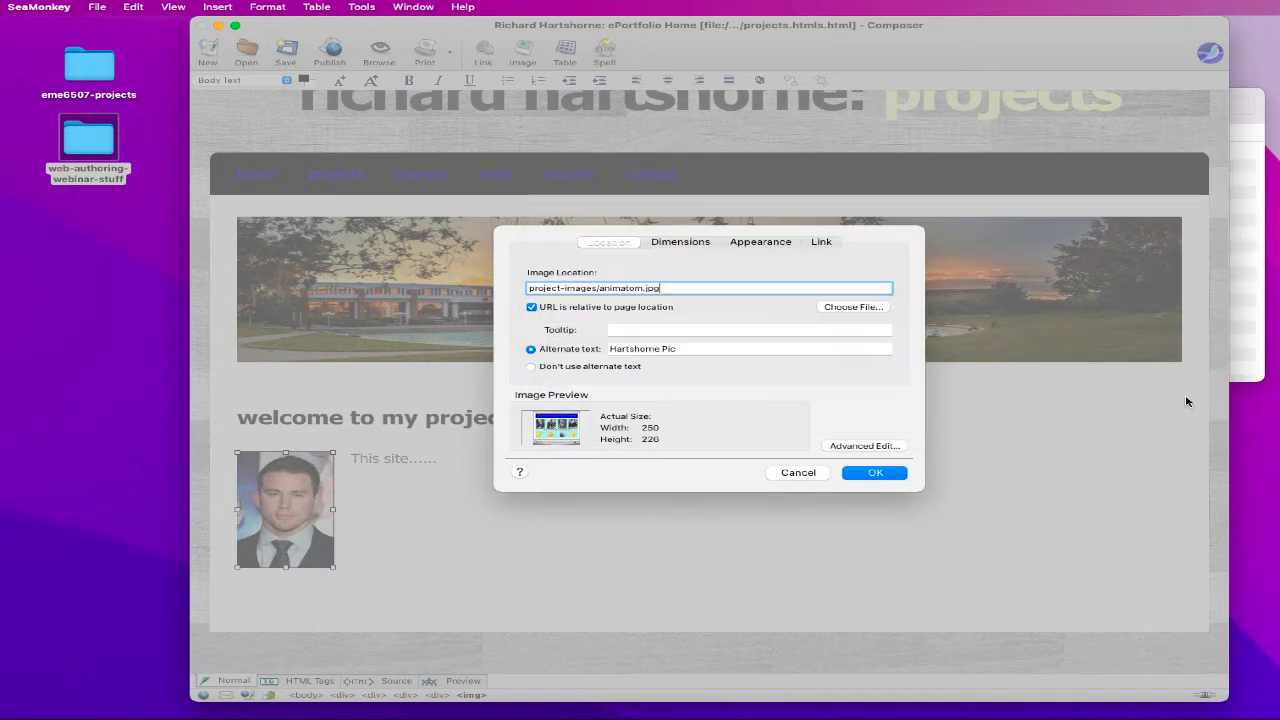
pyautogui.tripleClick(640, 349)
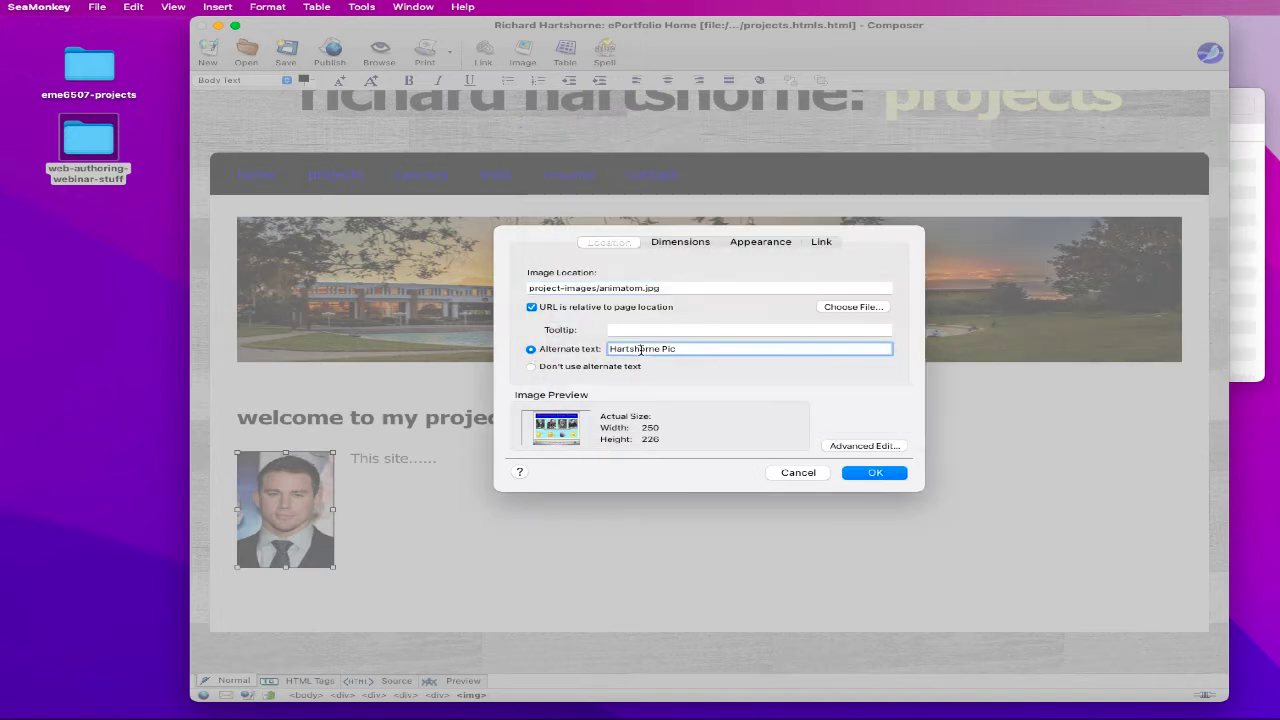
pyautogui.write('/a')
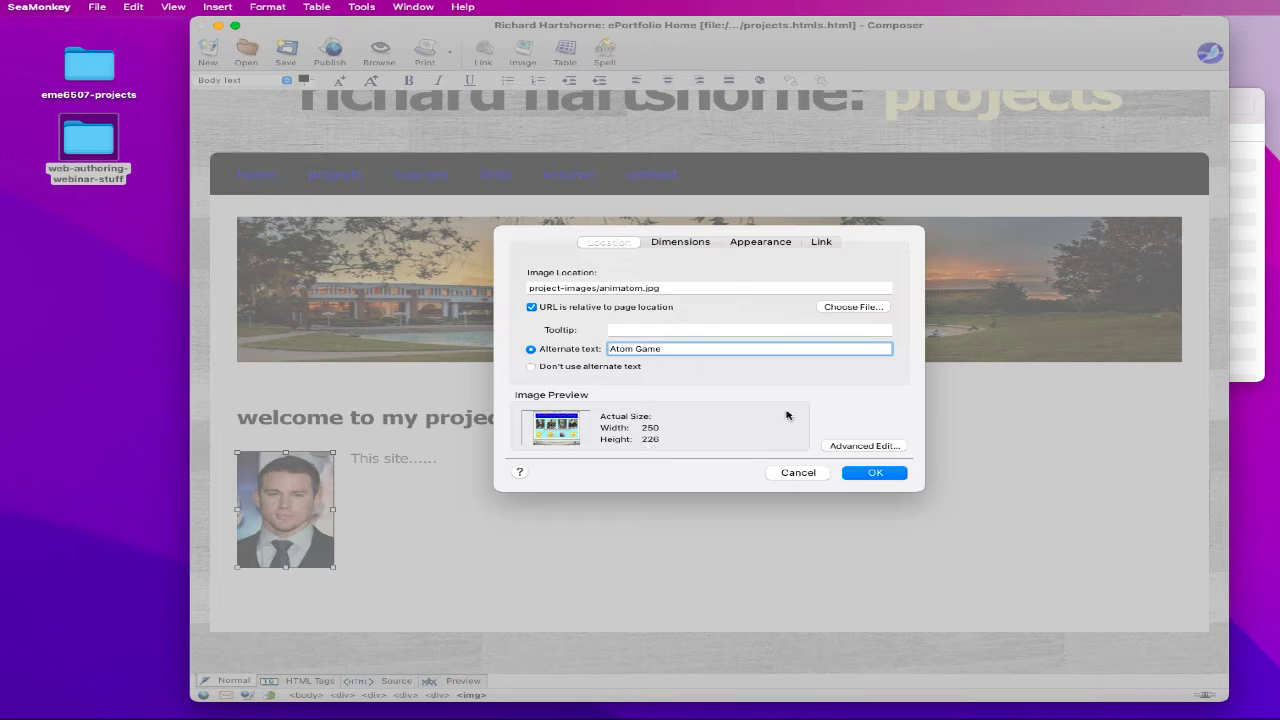
pyautogui.click(876, 477)
pyautogui.scroll(-3, 734, 452)
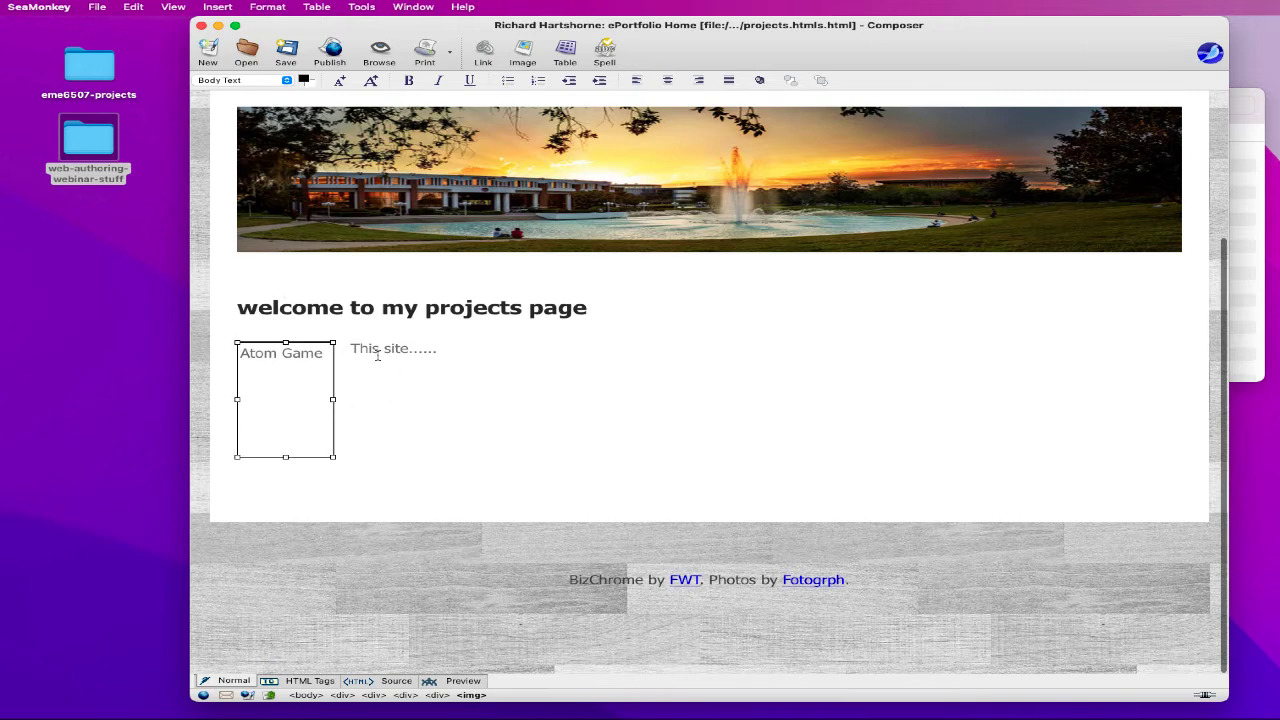
# - Replace the 'This site......' placeholder with an Atom Game title and 'This game.' description
pyautogui.click(349, 346)
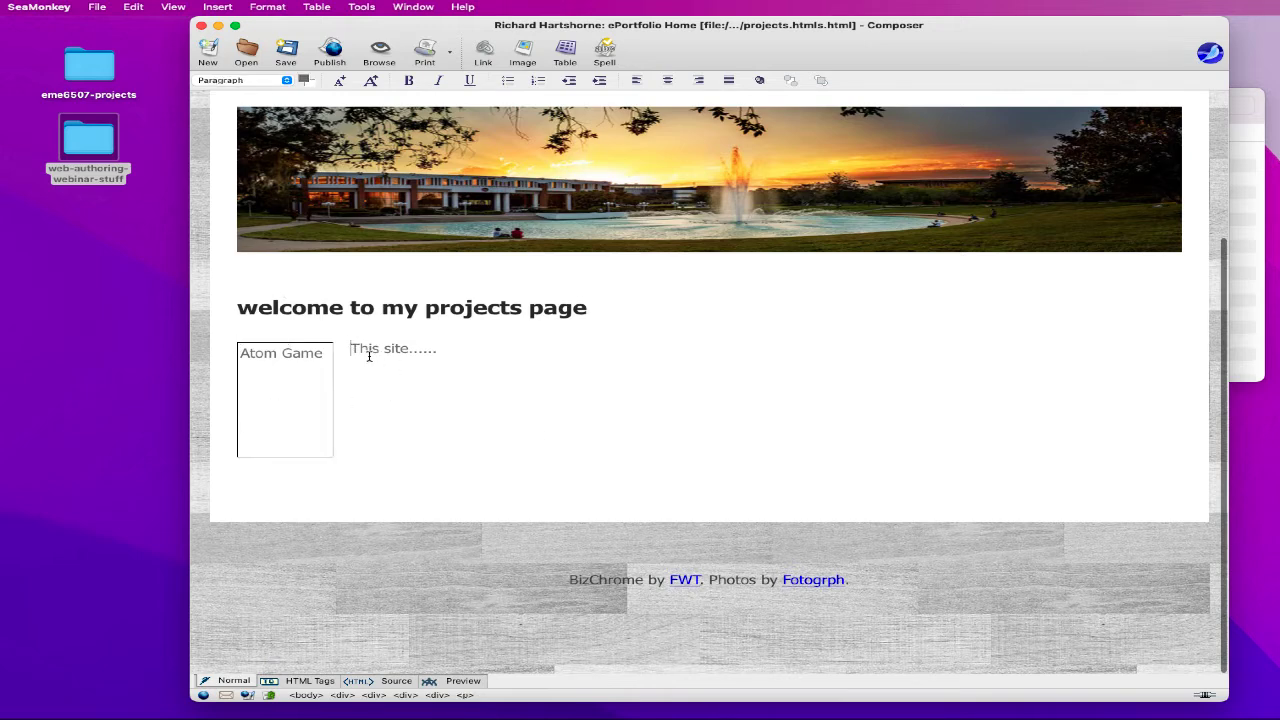
pyautogui.moveTo(442, 349); pyautogui.dragTo(355, 350)
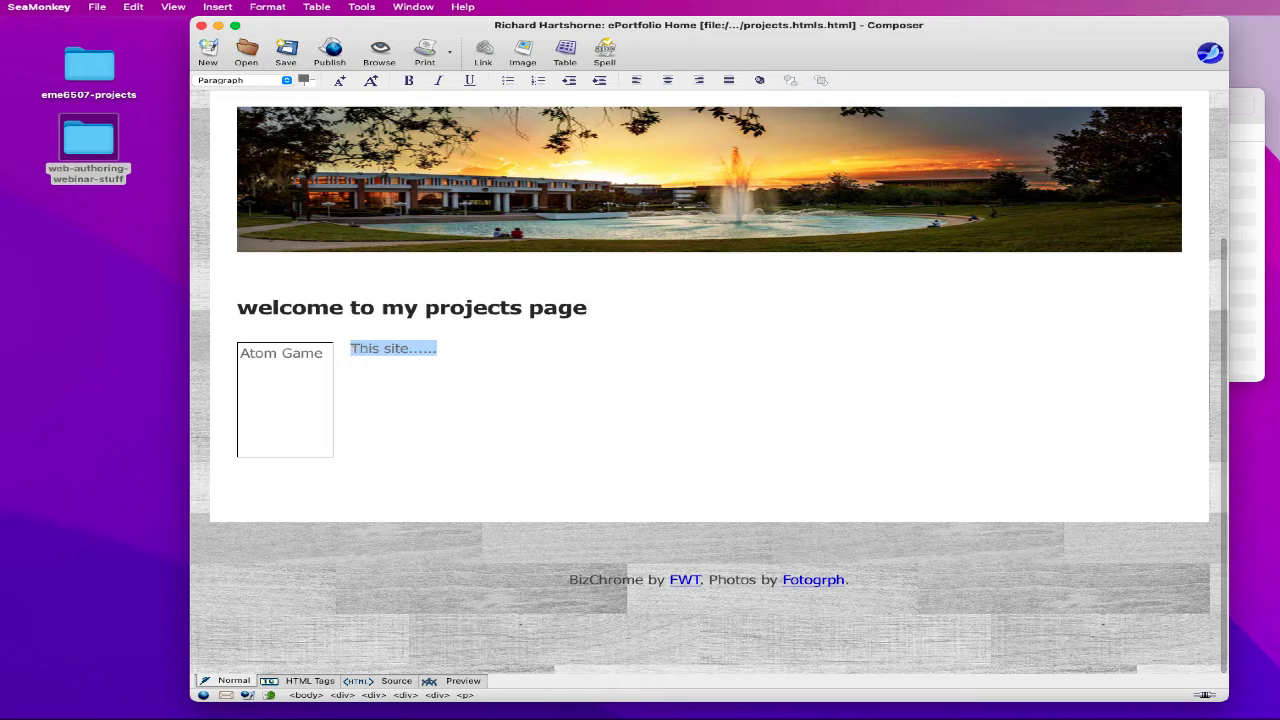
pyautogui.write('Atom Gae')
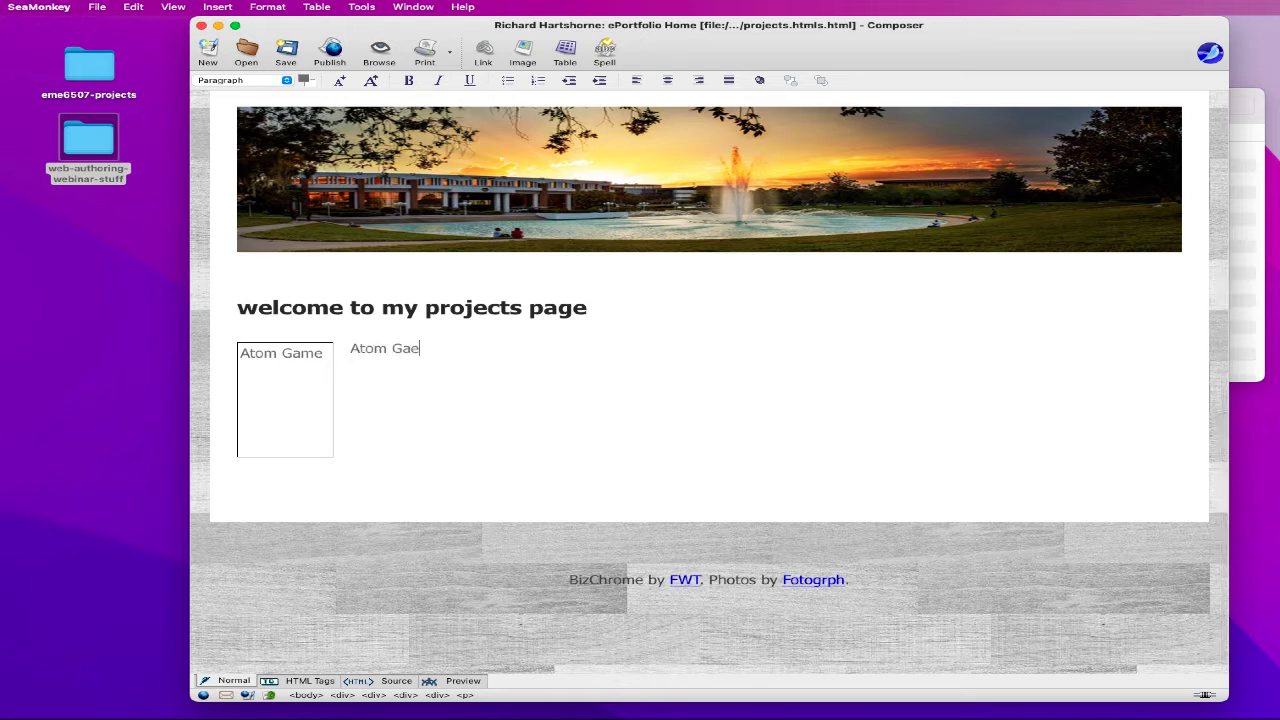
pyautogui.write('mThis game......')
# - Point the picture to project-images/plane.jpg and change its alternate text to 'Plane Game'
pyautogui.click(281, 352)
pyautogui.doubleClick(303, 383)
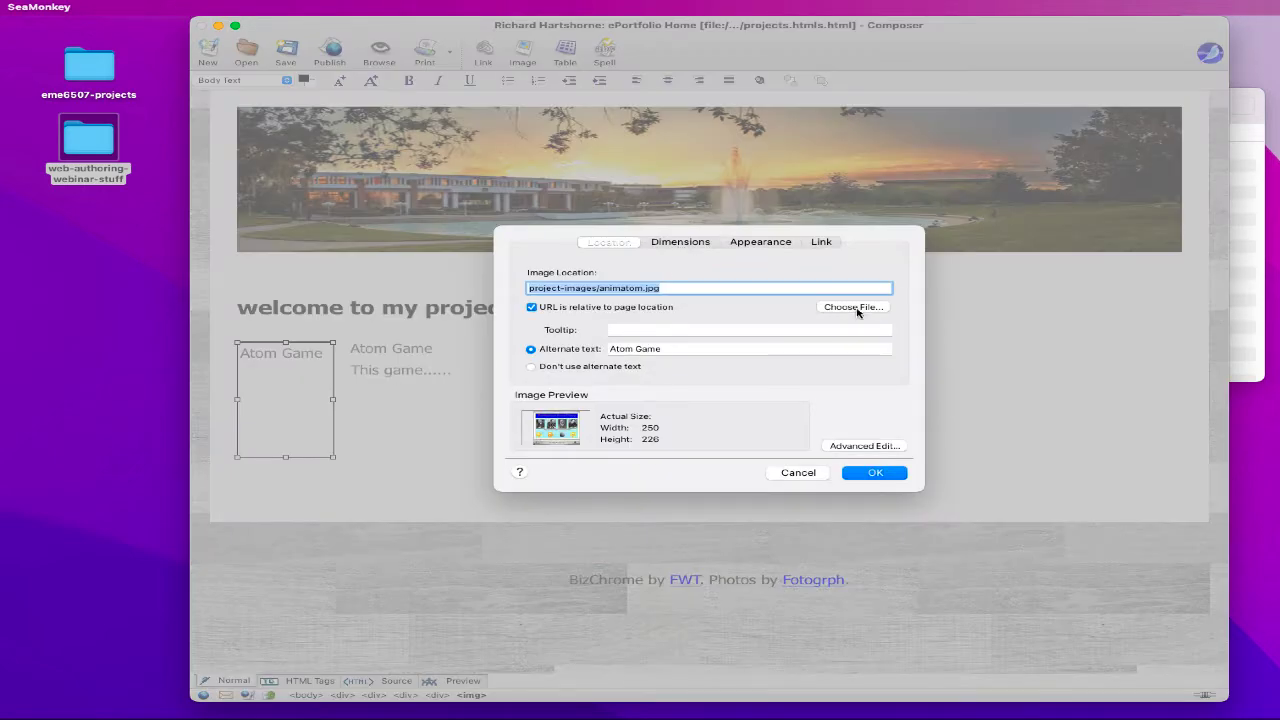
pyautogui.click(853, 307)
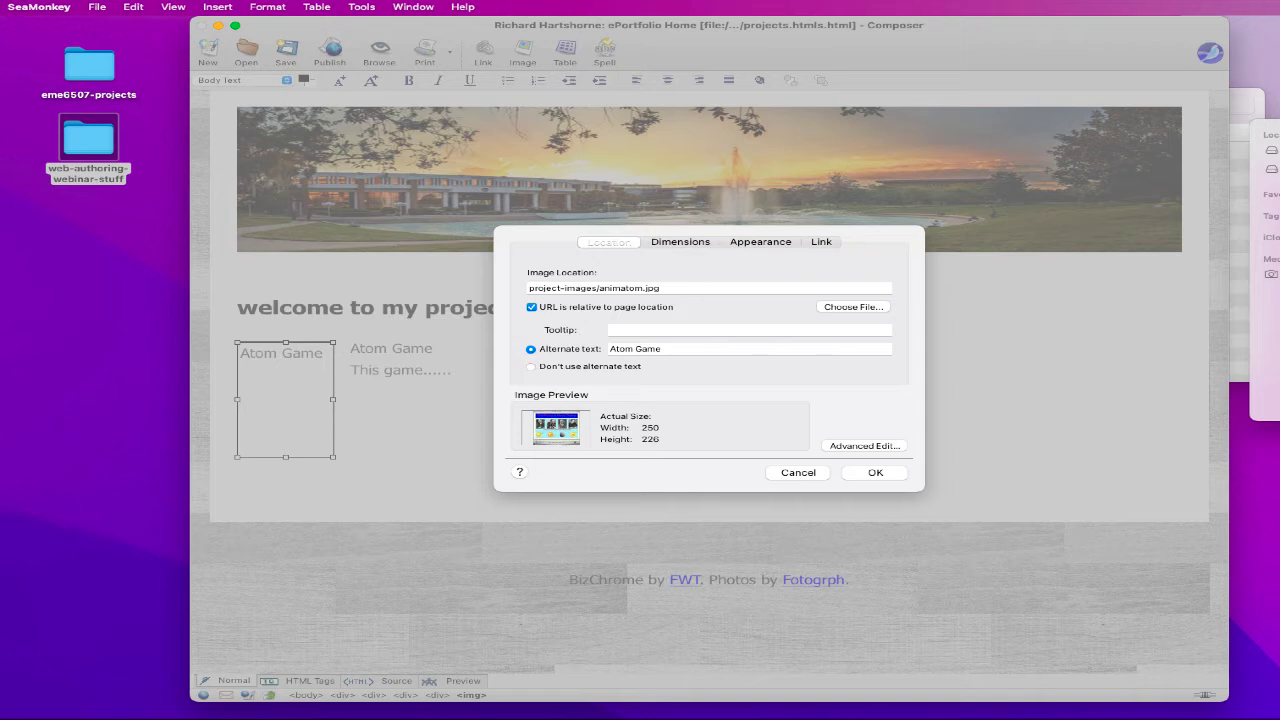
pyautogui.press('Return')
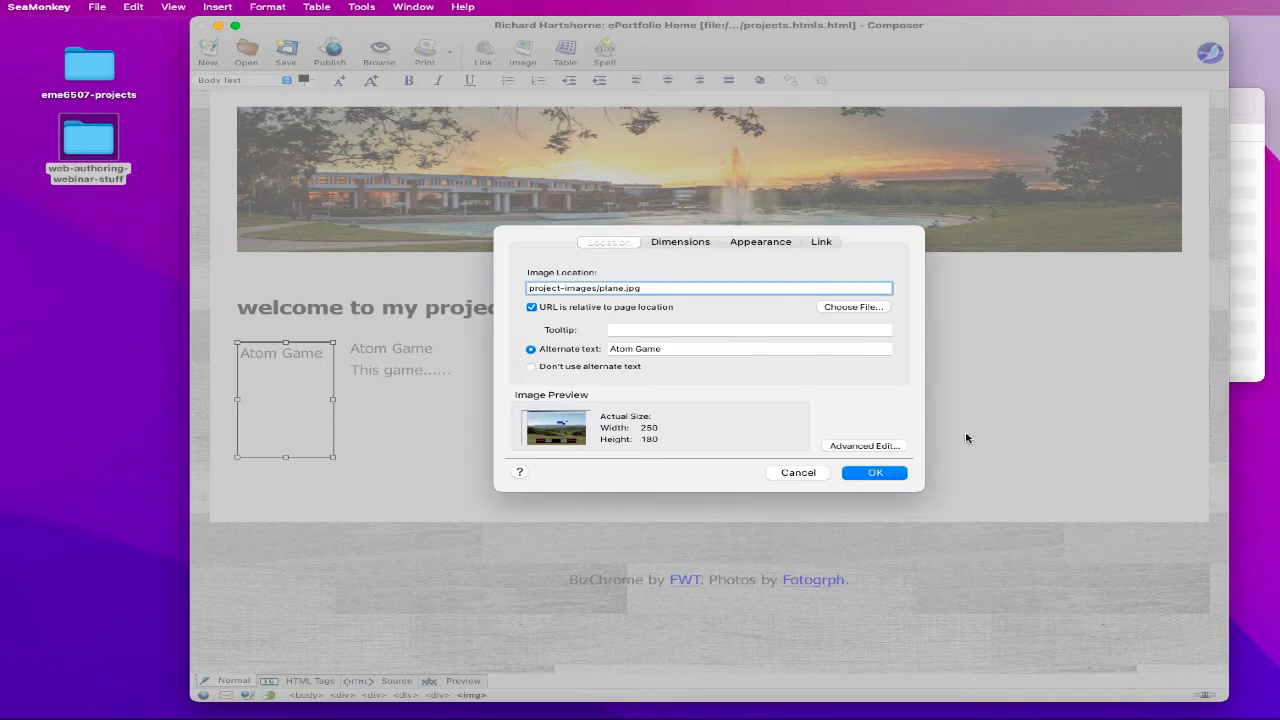
pyautogui.click(657, 348)
pyautogui.doubleClick(623, 348)
pyautogui.write('P')
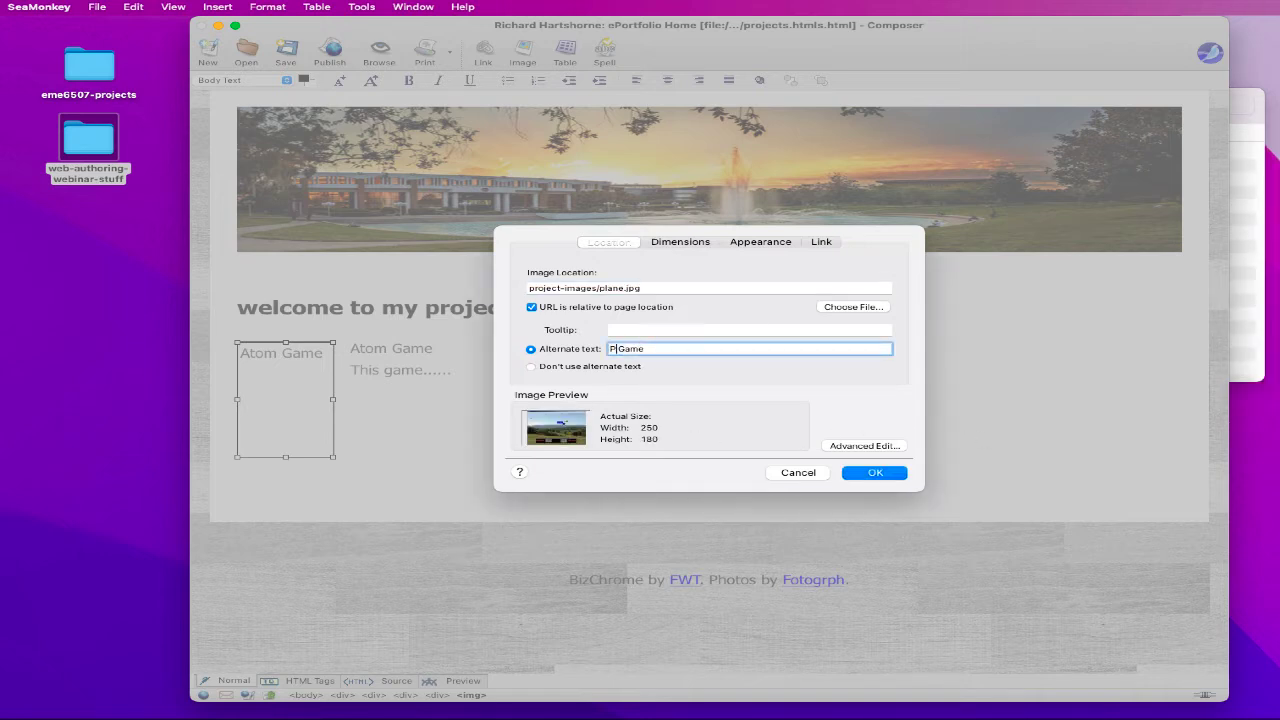
pyautogui.write('lane')
pyautogui.click(859, 473)
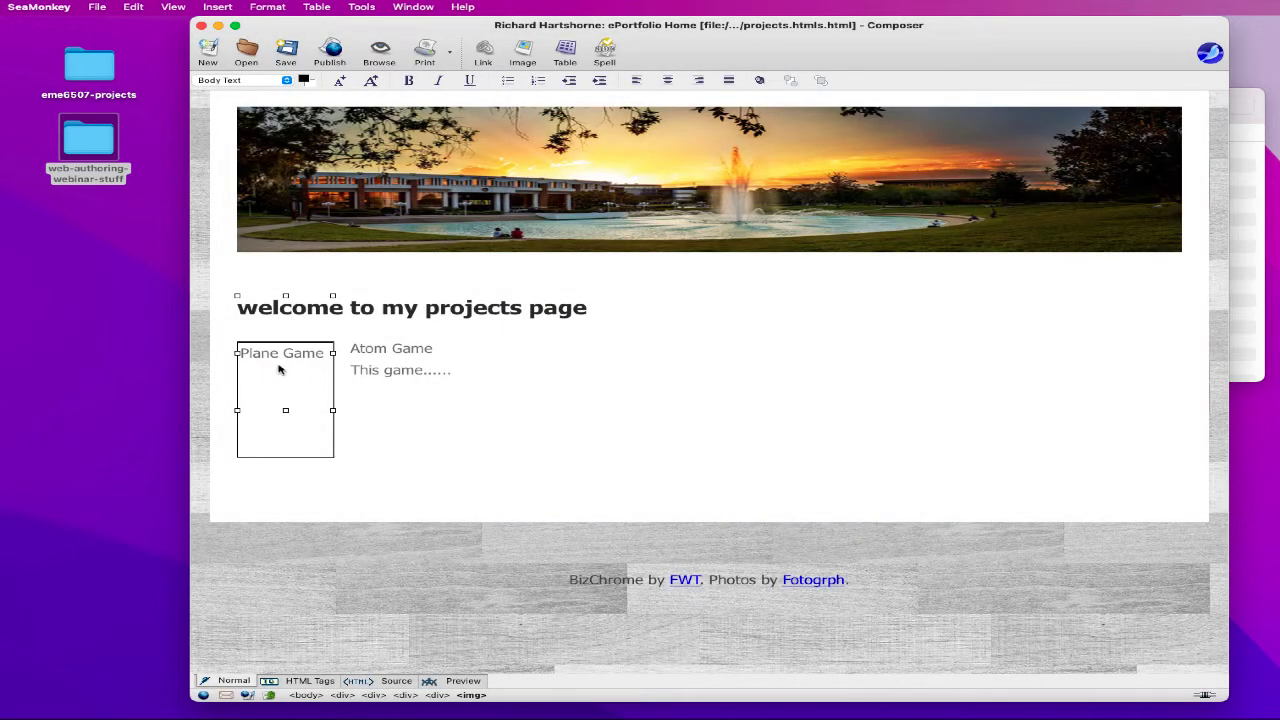
pyautogui.click(428, 396)
# - Rename the project title beside the picture from Atom Game to Plane Game
pyautogui.doubleClick(372, 348)
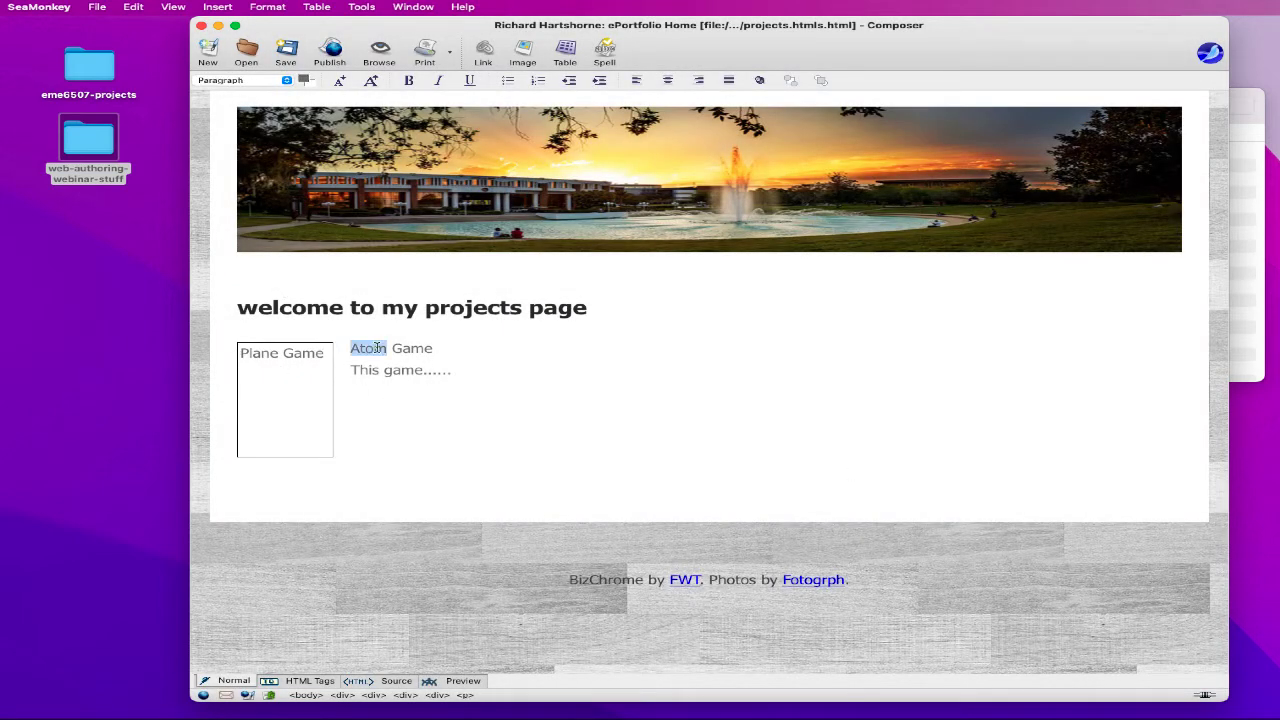
pyautogui.write('Plane')
pyautogui.tripleClick(374, 348)
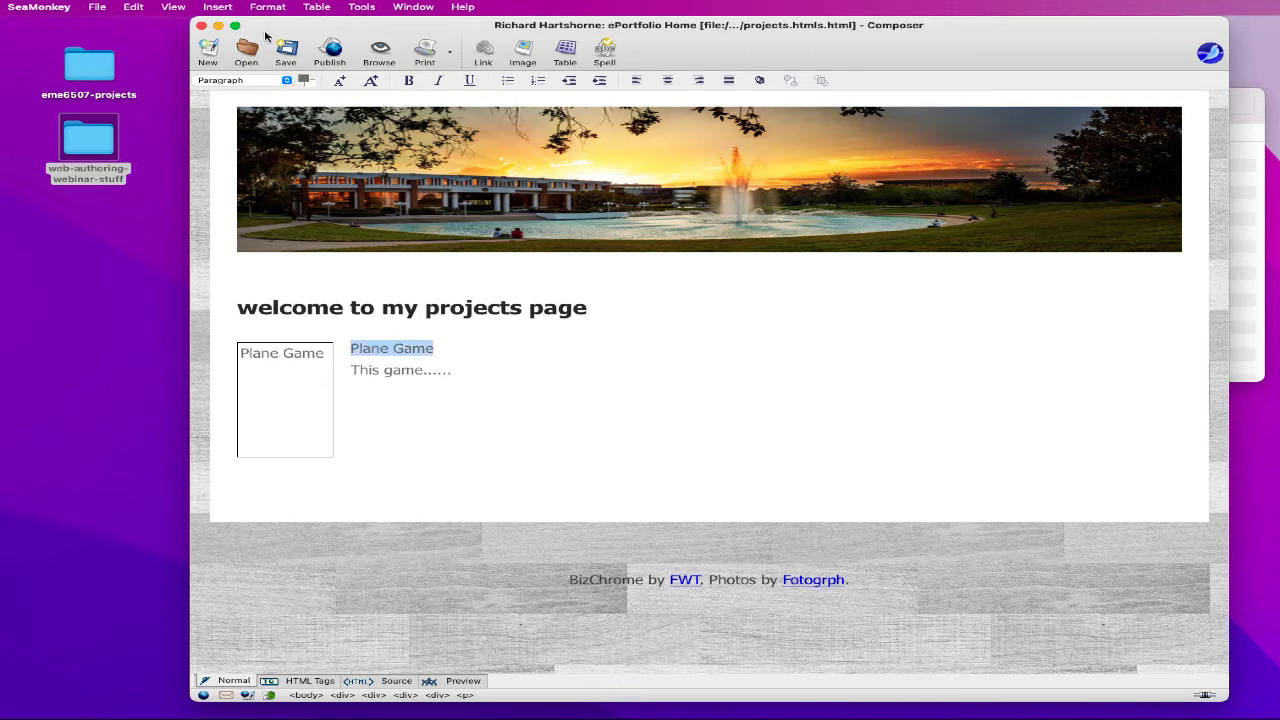
# - Explore the link dialog's file and anchor targets for Plane Game, then cancel
pyautogui.click(218, 7)
pyautogui.click(220, 27)
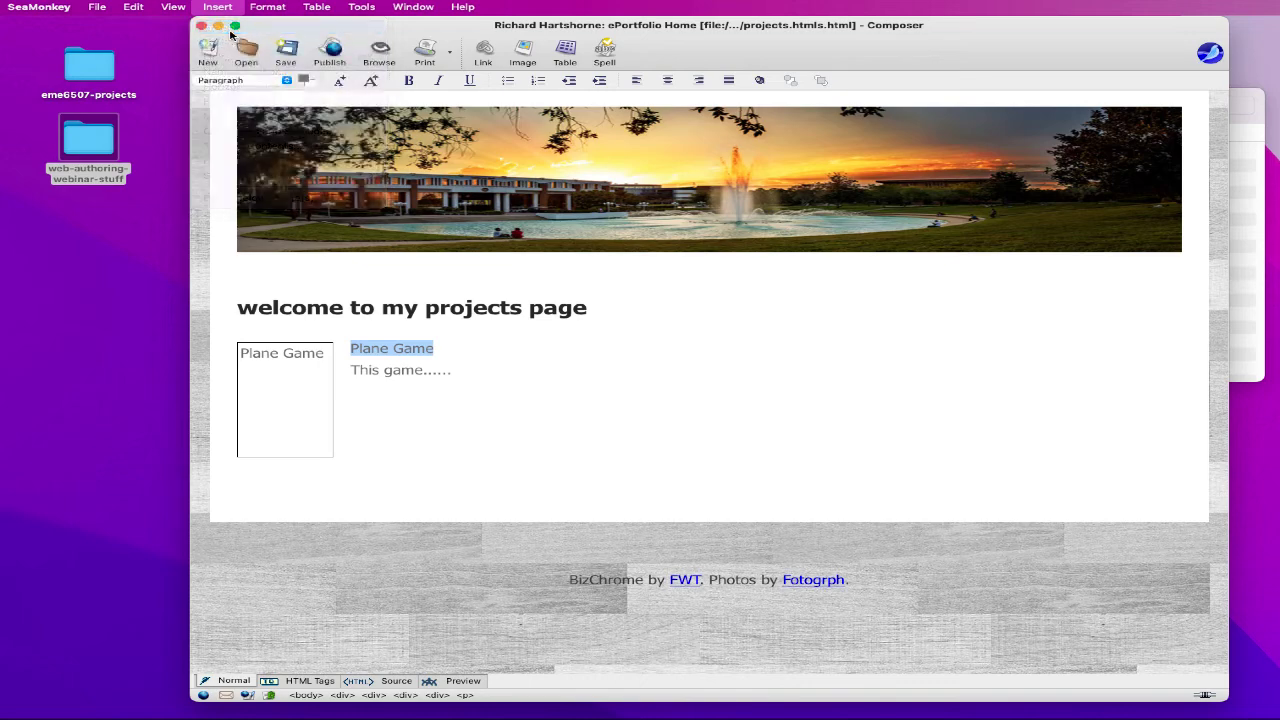
pyautogui.click(790, 476)
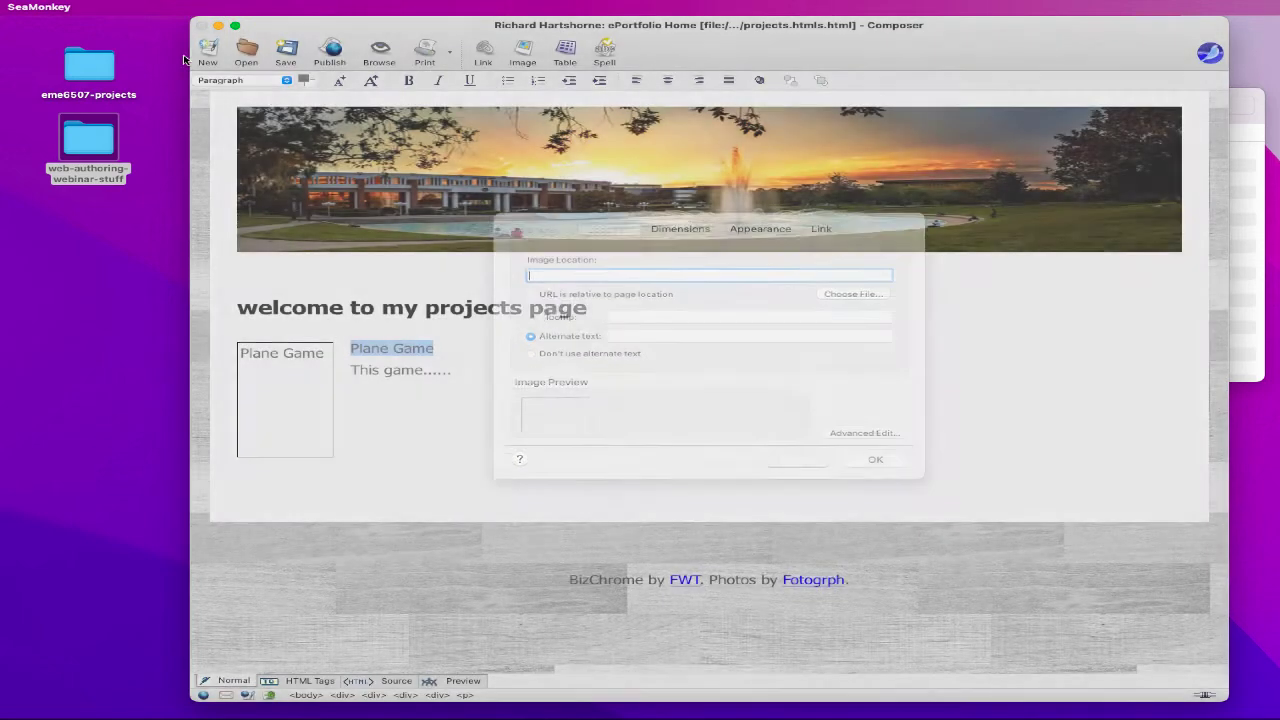
pyautogui.click(218, 7)
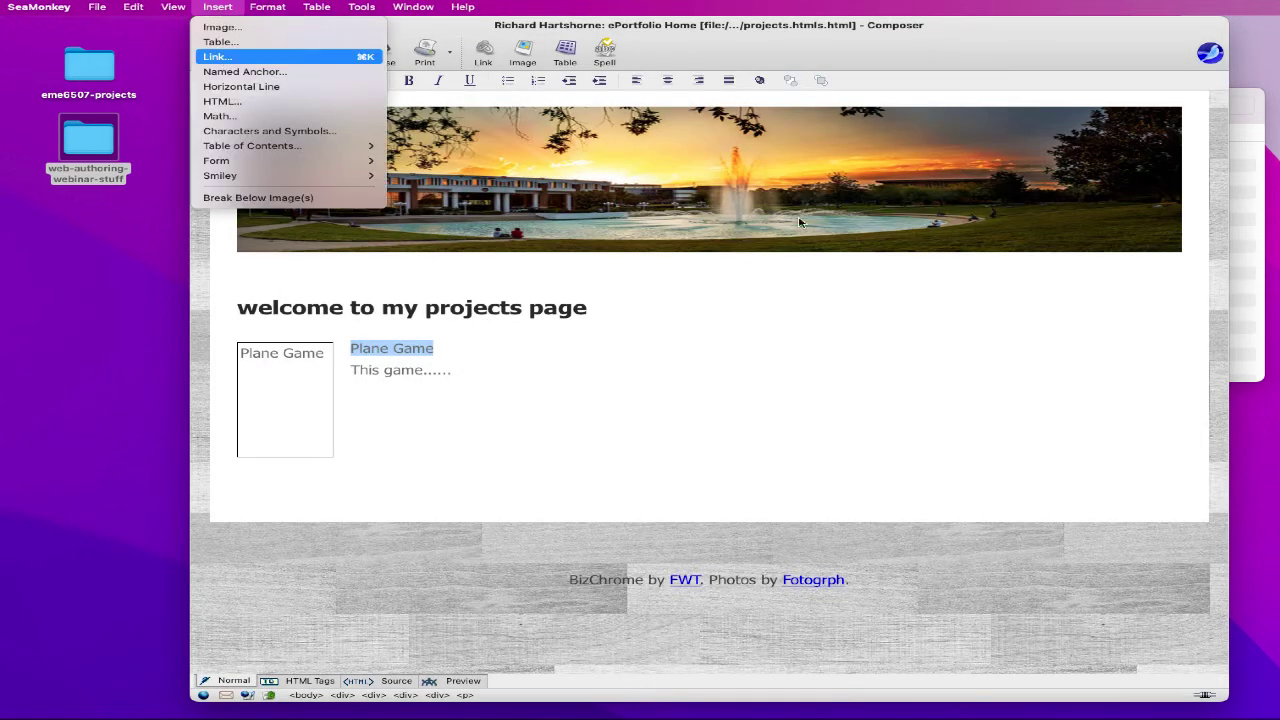
pyautogui.click(224, 57)
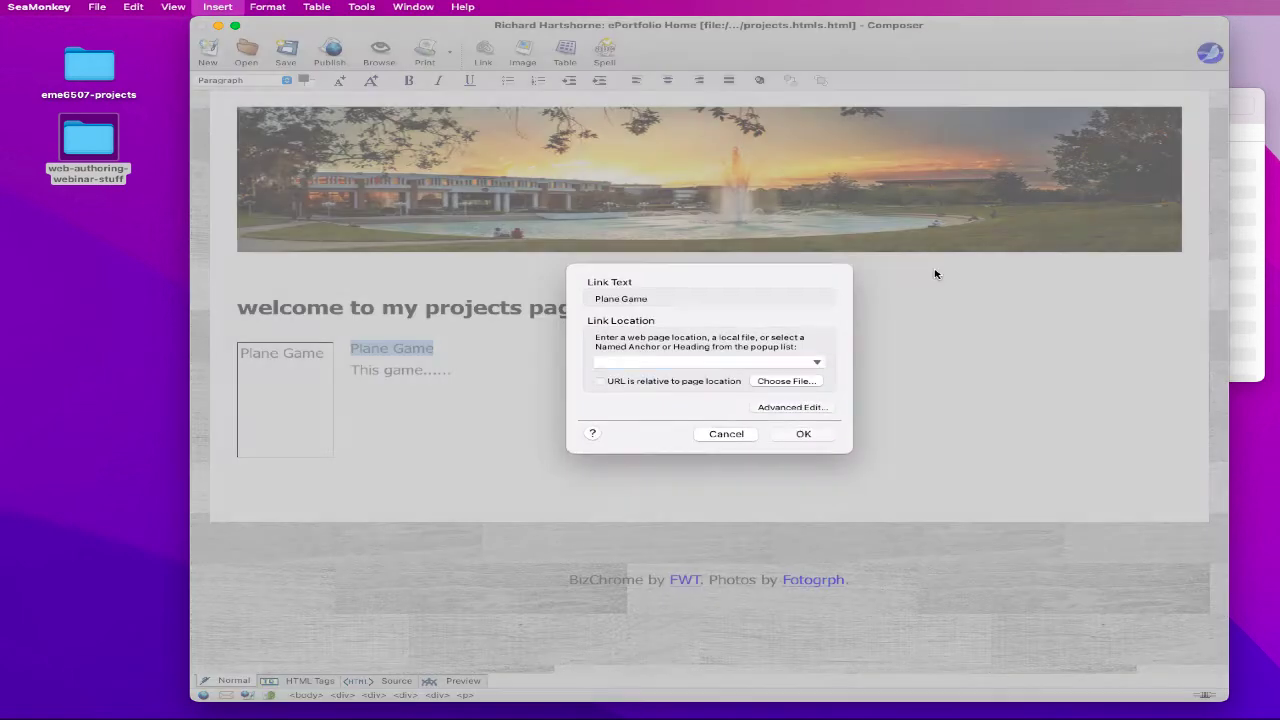
pyautogui.click(795, 381)
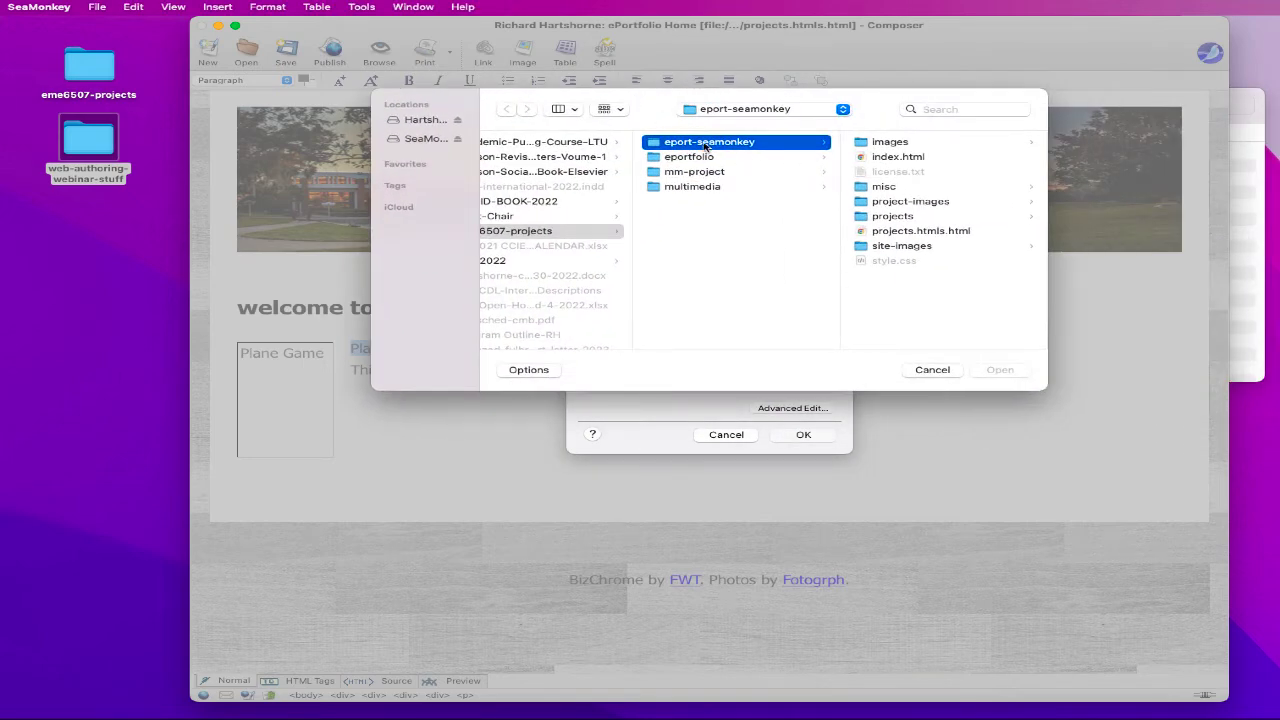
pyautogui.click(885, 217)
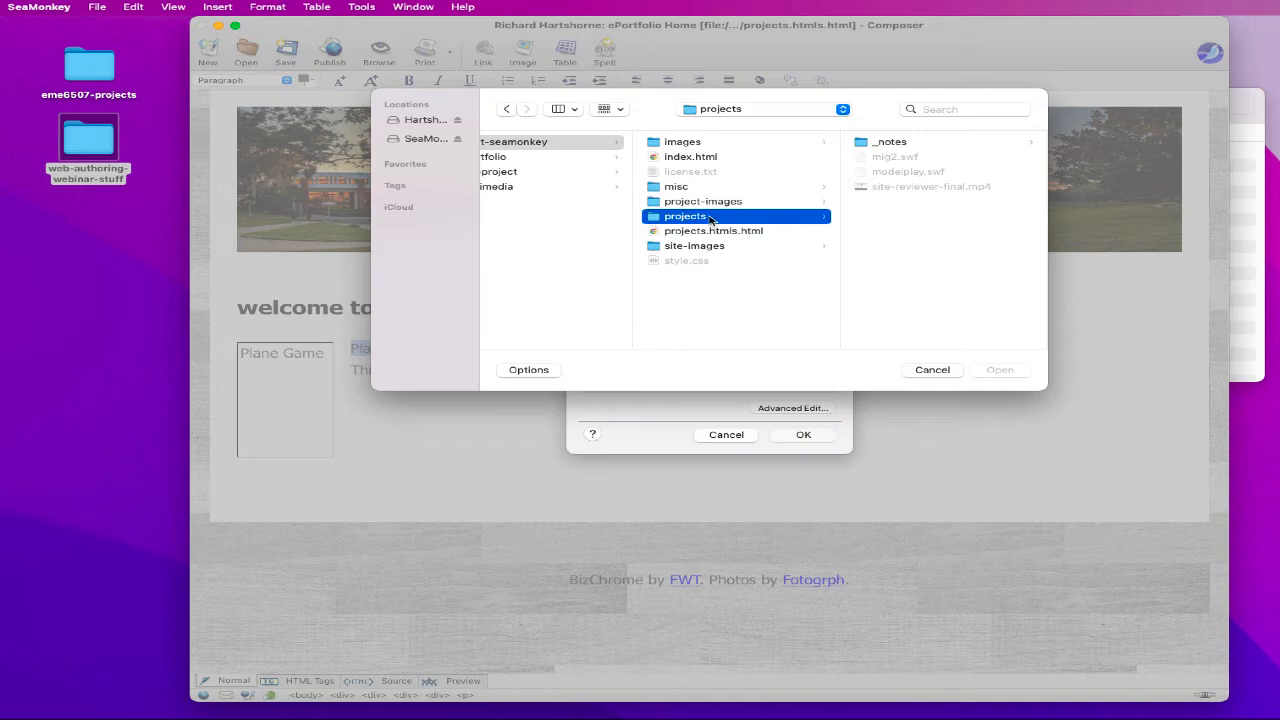
pyautogui.click(935, 372)
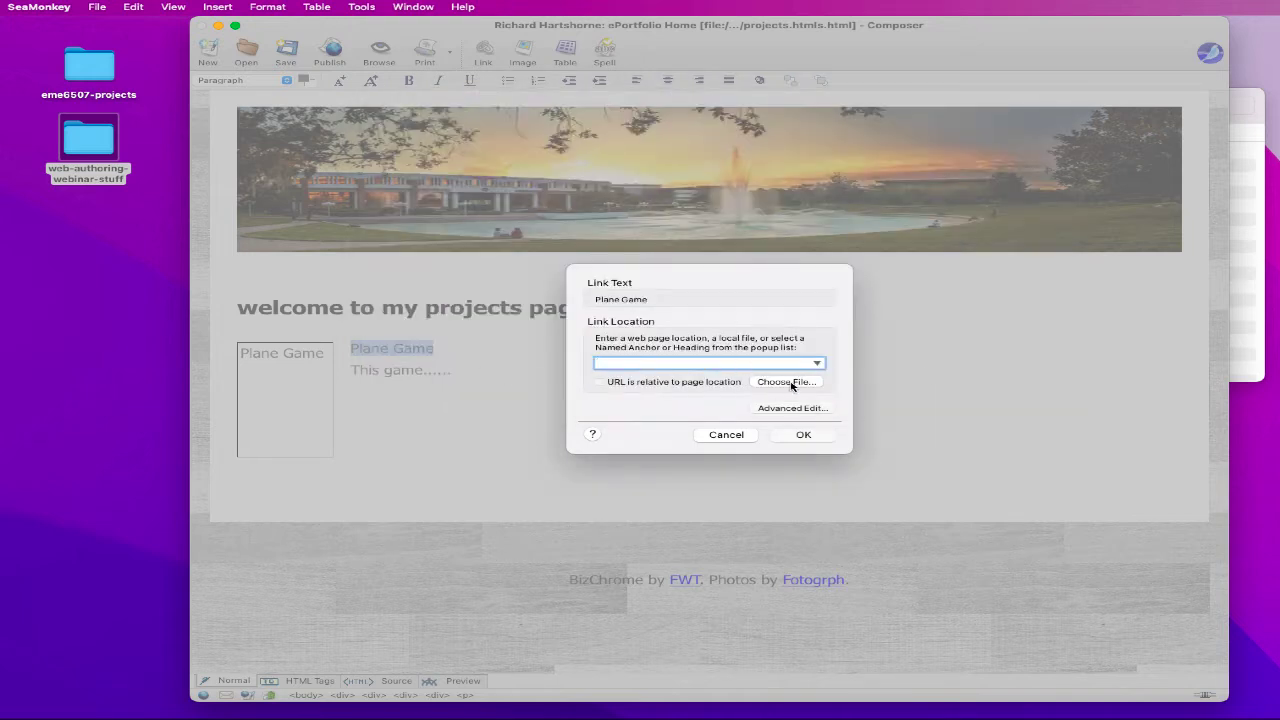
pyautogui.click(790, 384)
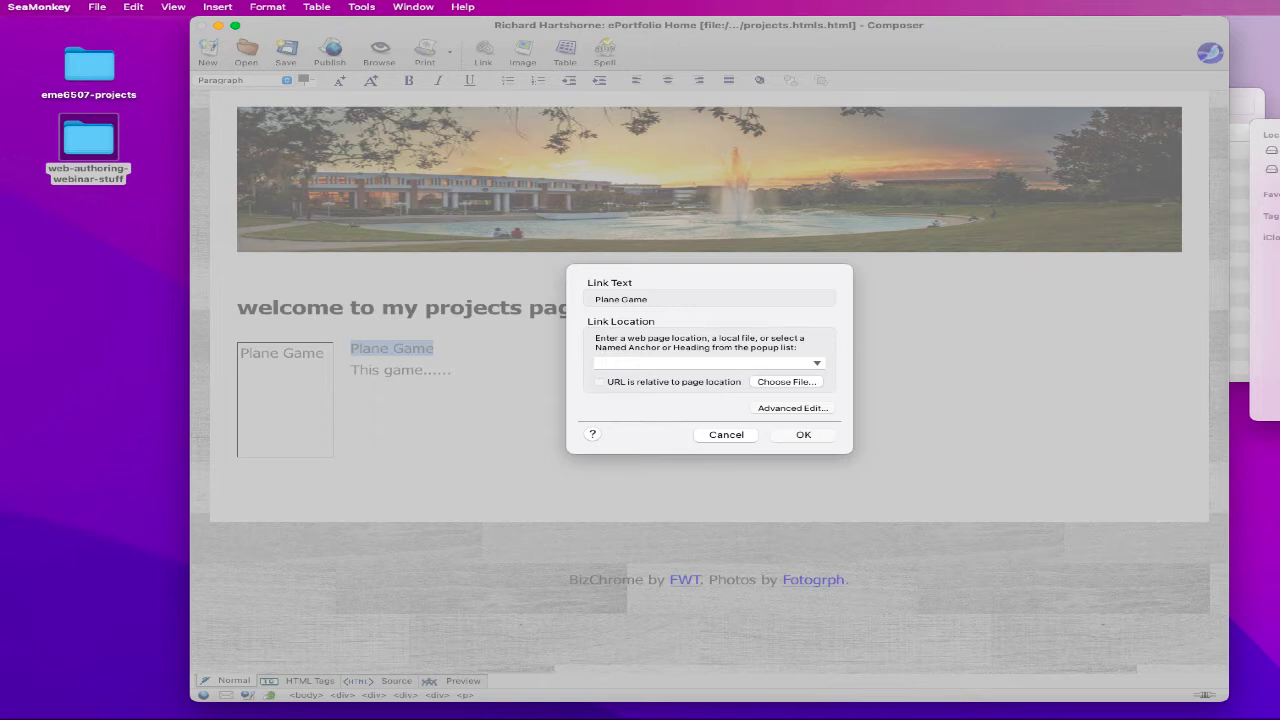
pyautogui.press('Escape')
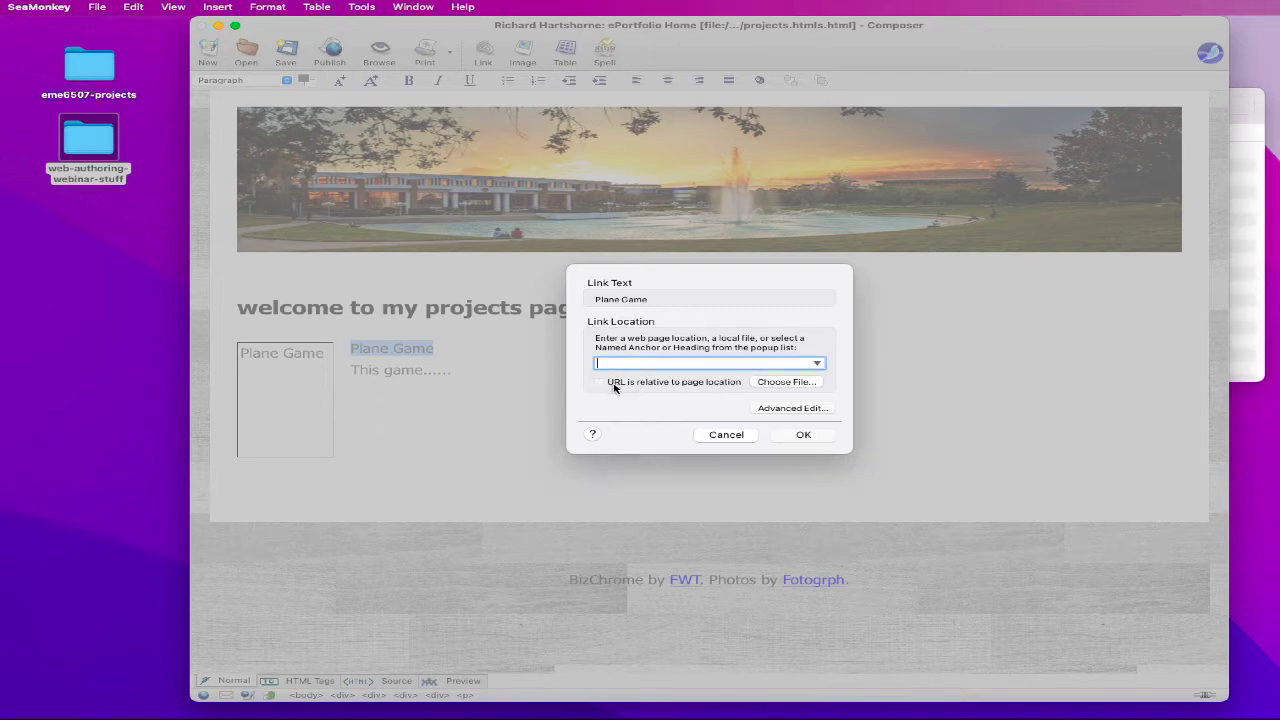
pyautogui.click(816, 363)
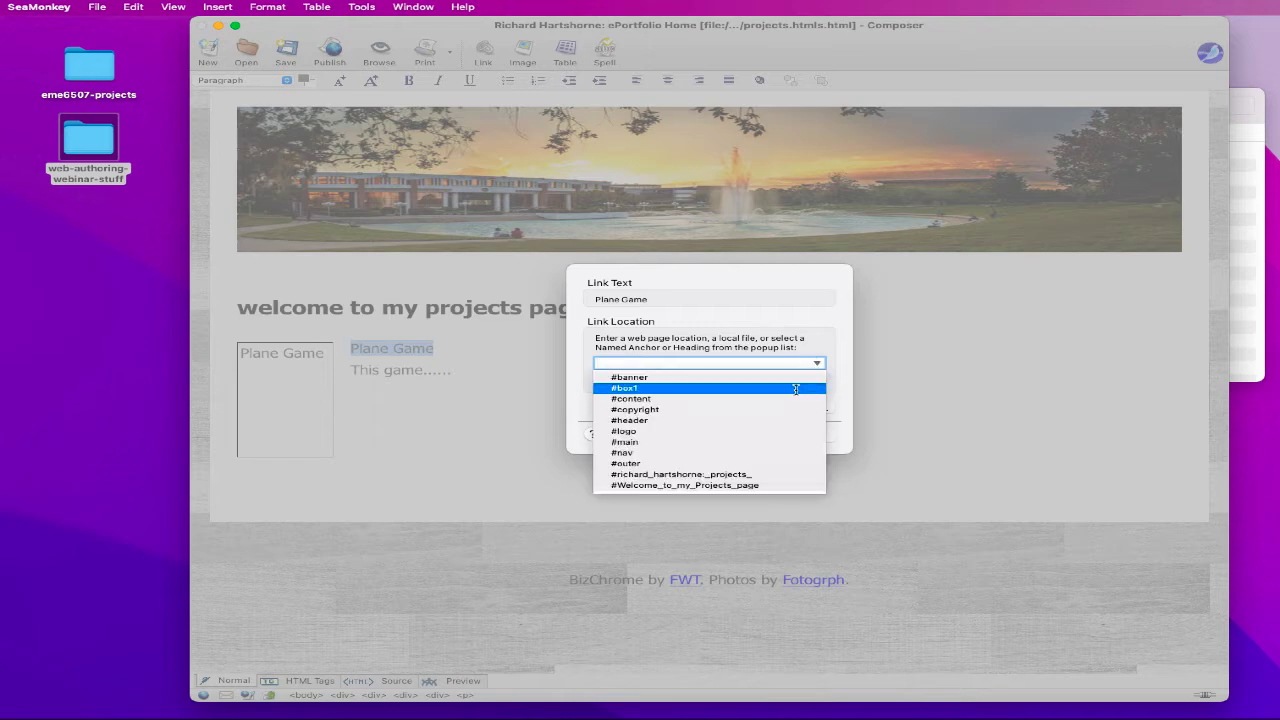
pyautogui.press('Escape')
pyautogui.click(745, 442)
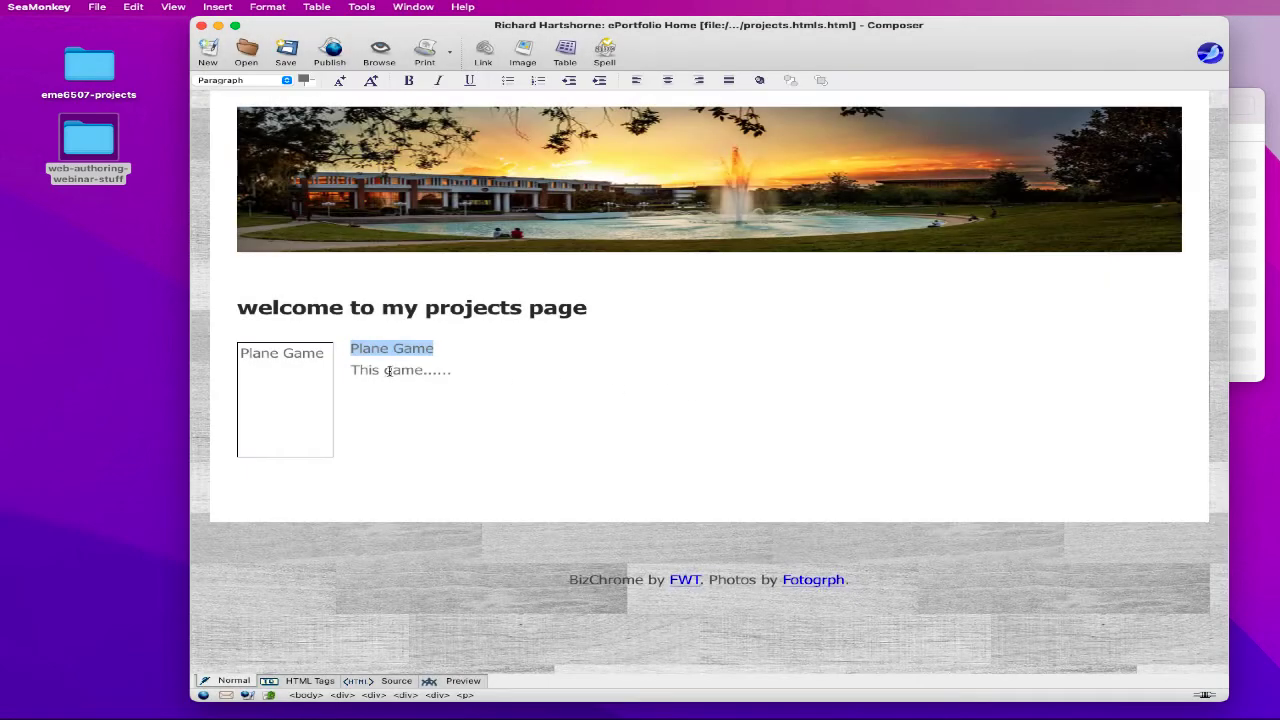
# - Link the Plane Game title to projects/modelplay.swf, using All Files to find it
pyautogui.moveTo(352, 349); pyautogui.dragTo(428, 349)
pyautogui.click(479, 50)
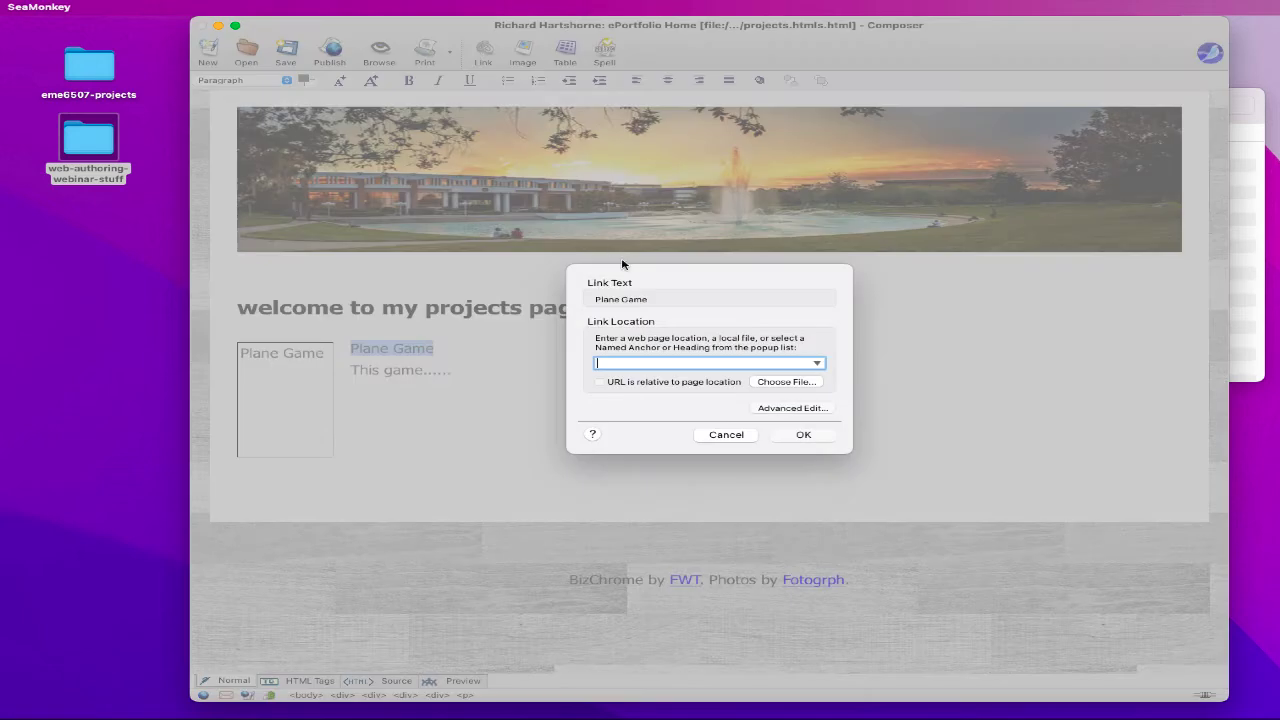
pyautogui.click(775, 382)
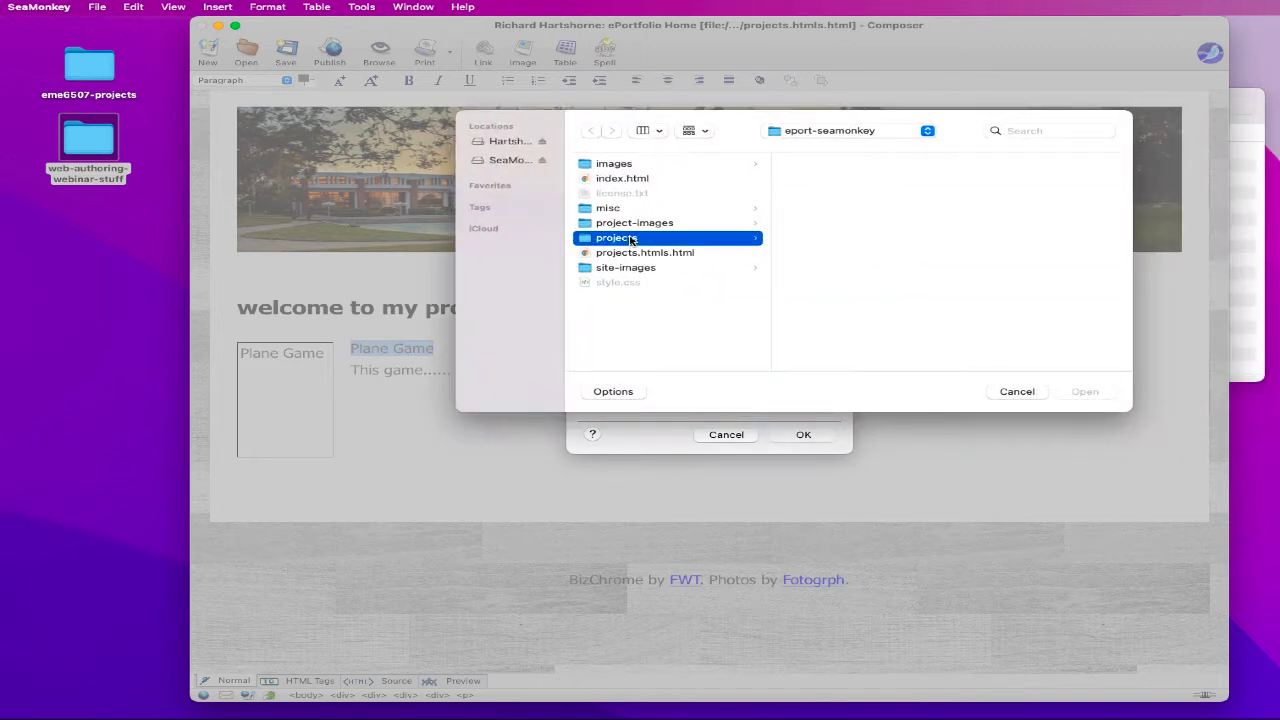
pyautogui.click(616, 238)
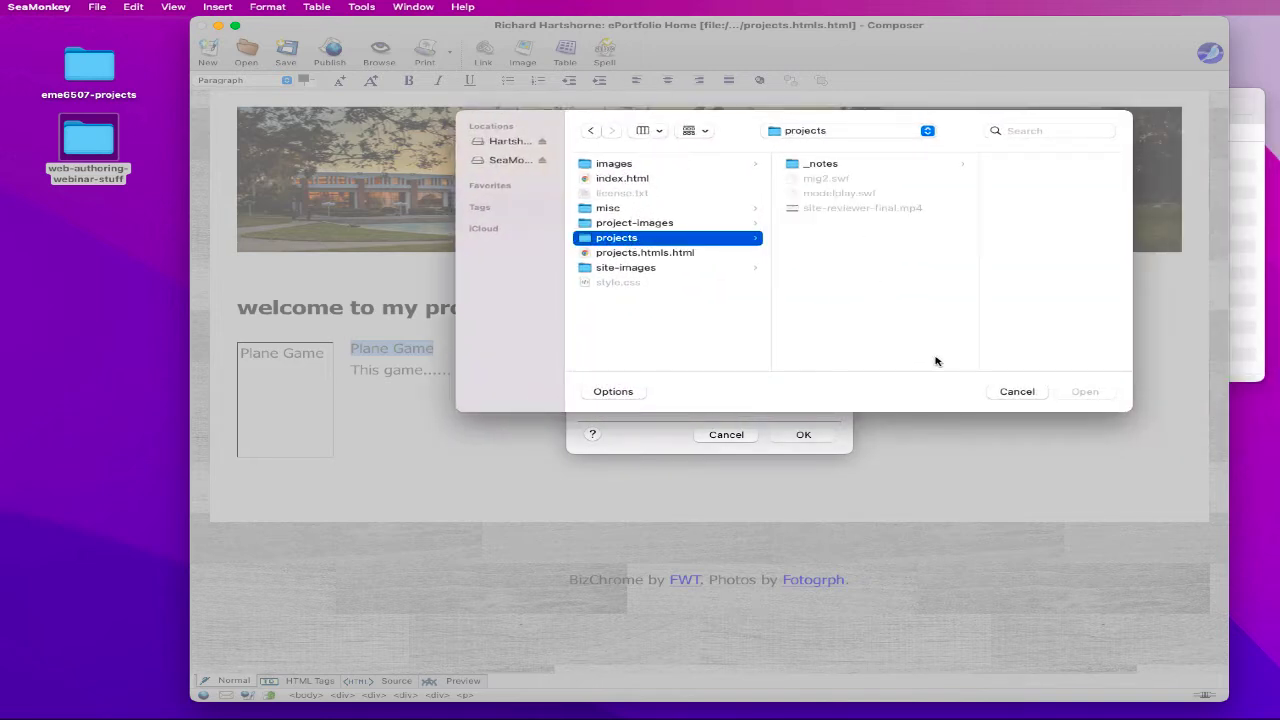
pyautogui.click(626, 391)
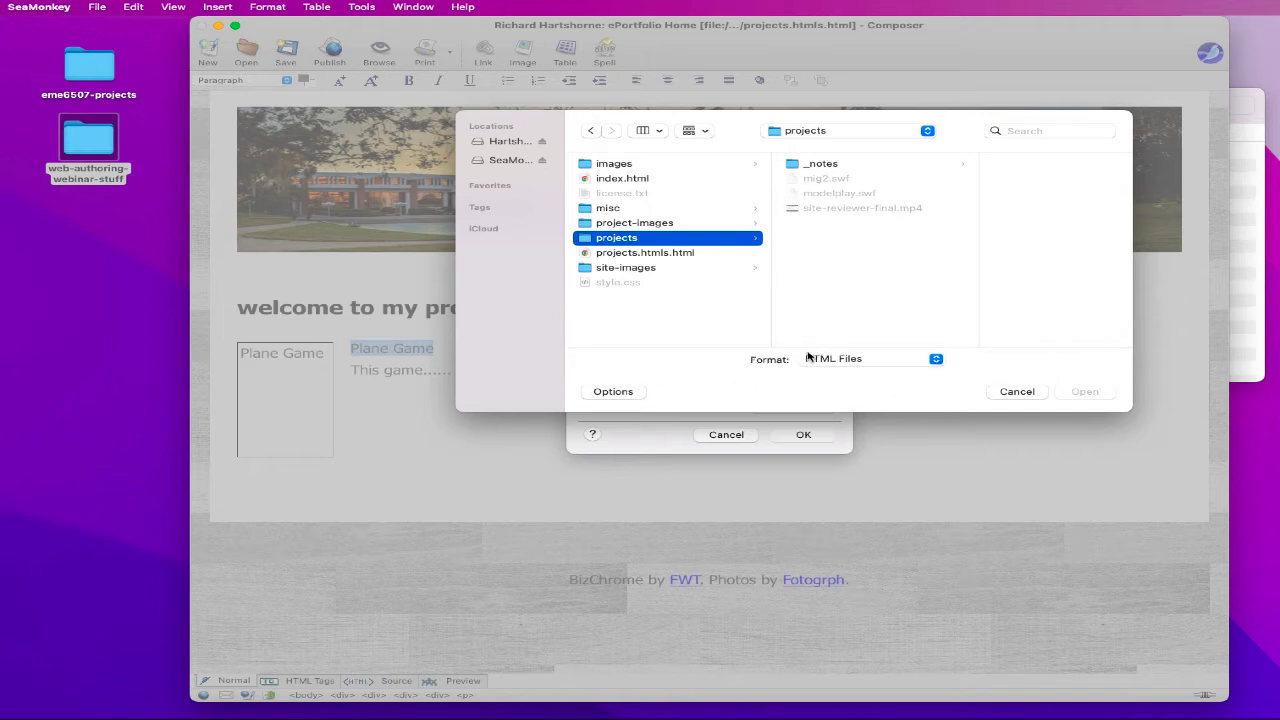
pyautogui.click(1003, 392)
pyautogui.click(766, 386)
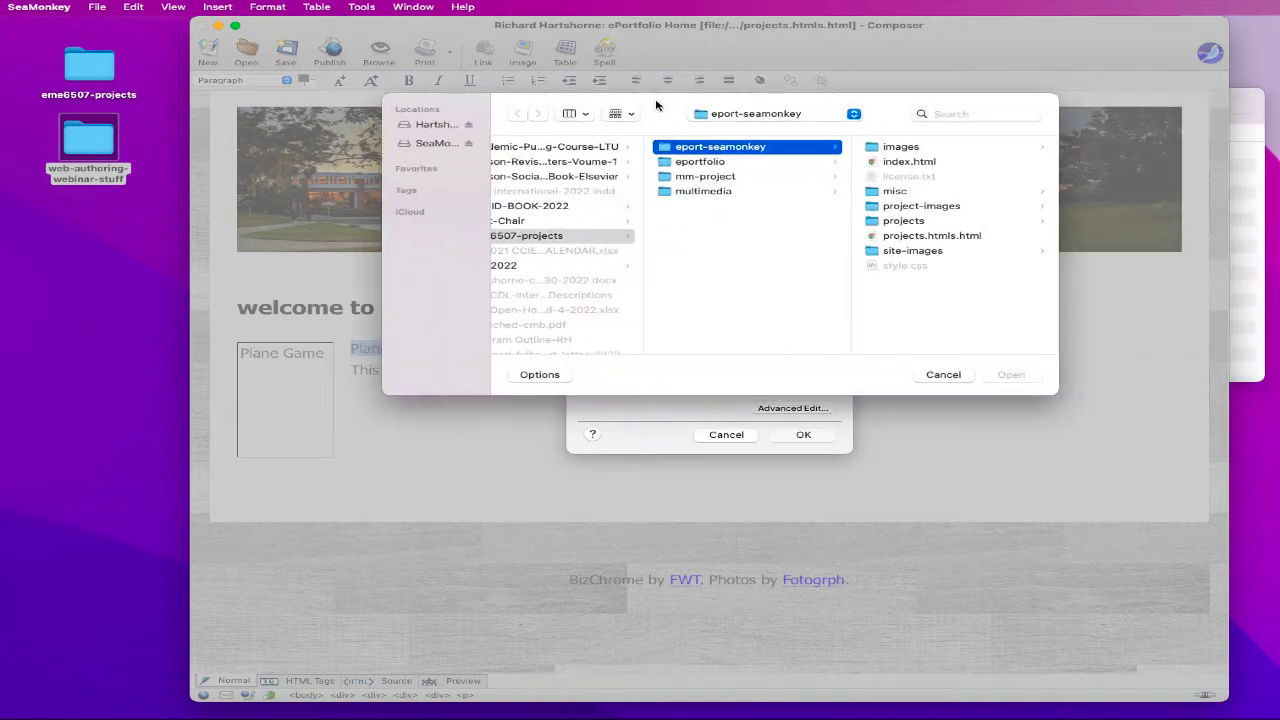
pyautogui.click(890, 222)
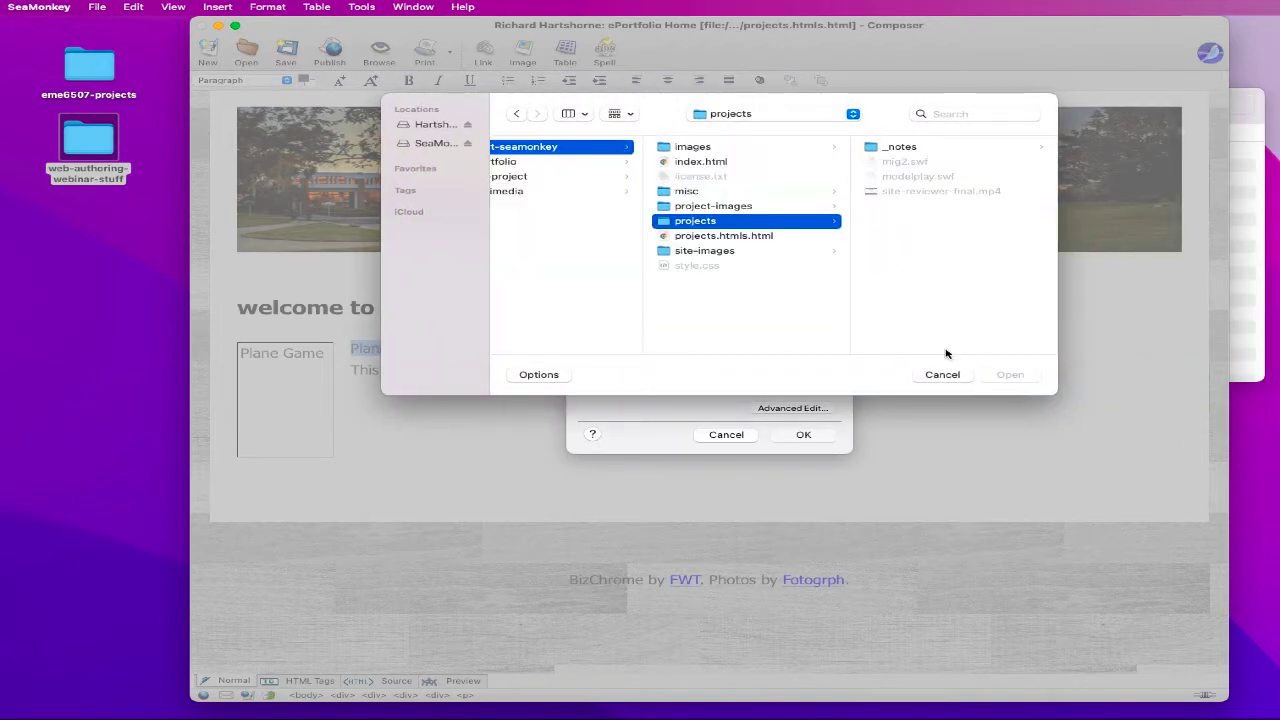
pyautogui.click(551, 376)
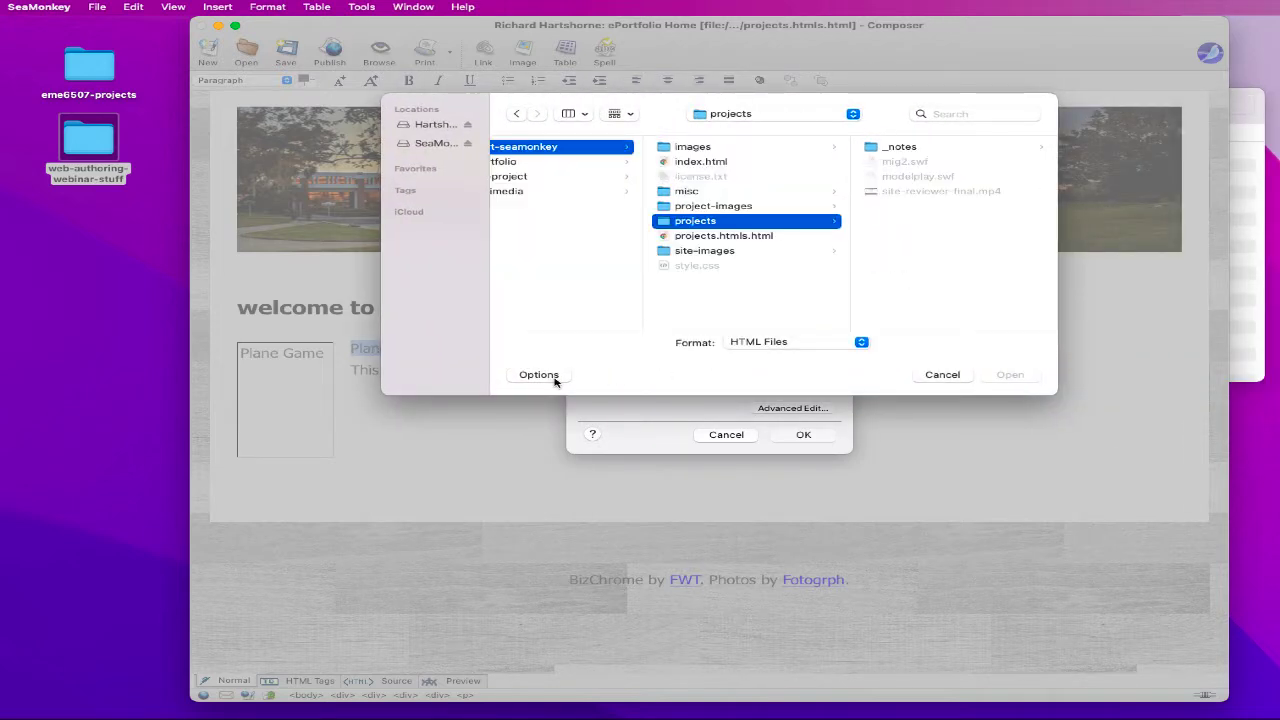
pyautogui.click(771, 343)
pyautogui.click(766, 388)
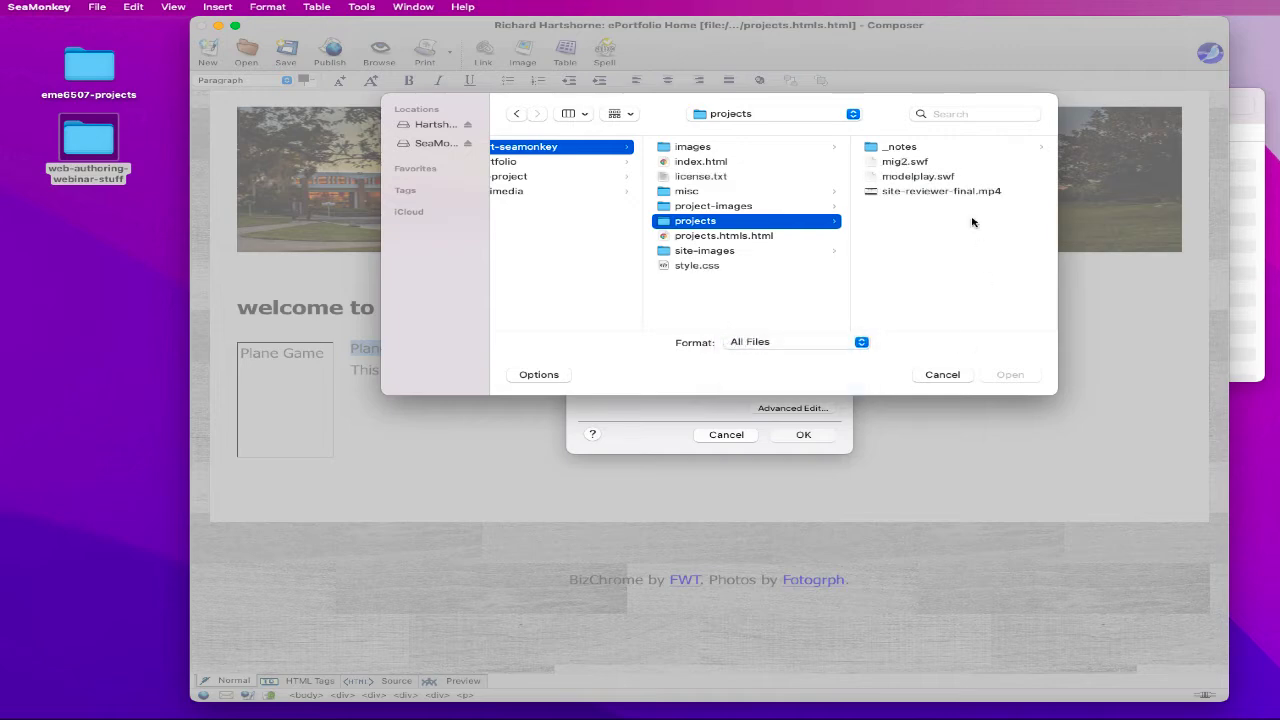
pyautogui.click(945, 177)
pyautogui.click(1008, 376)
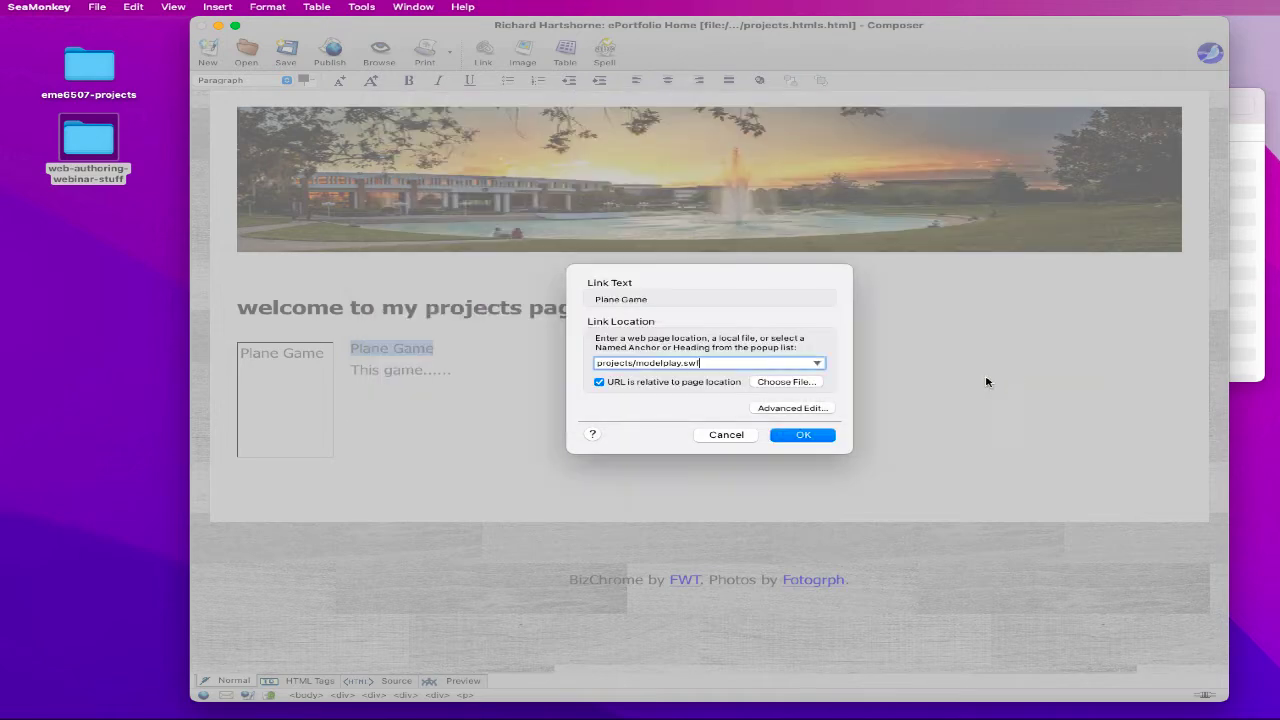
pyautogui.click(801, 436)
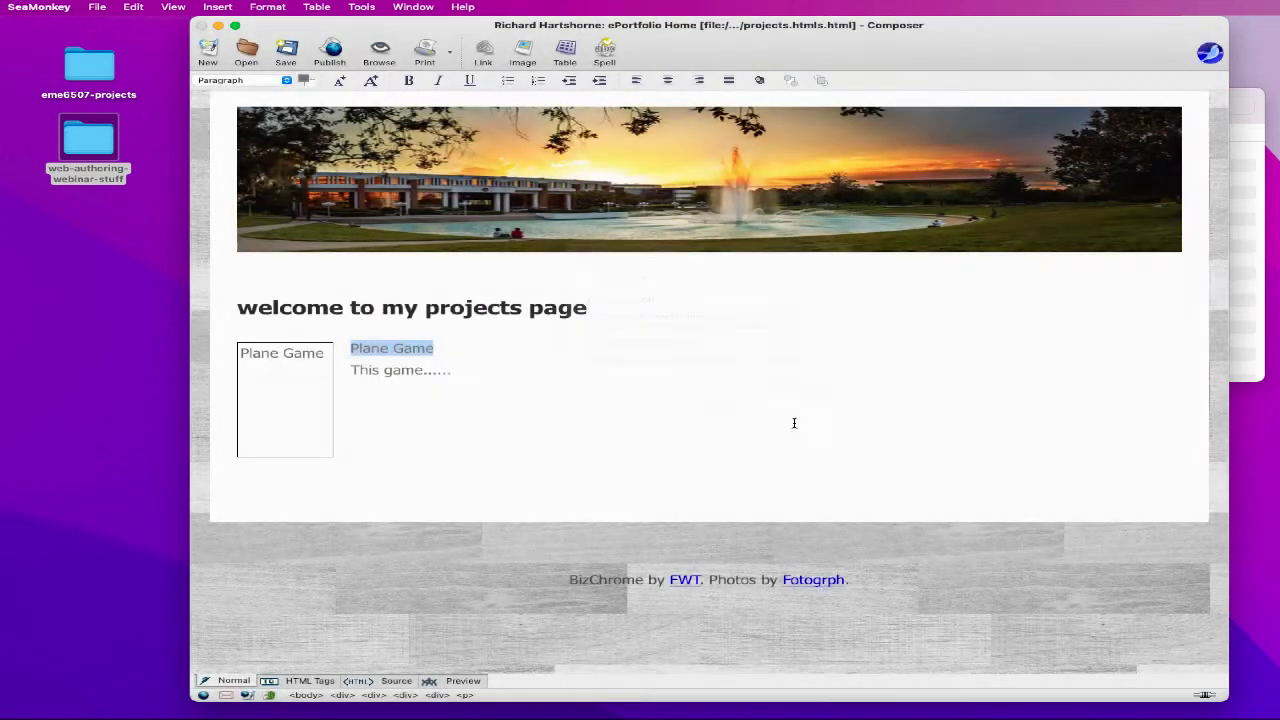
pyautogui.click(453, 402)
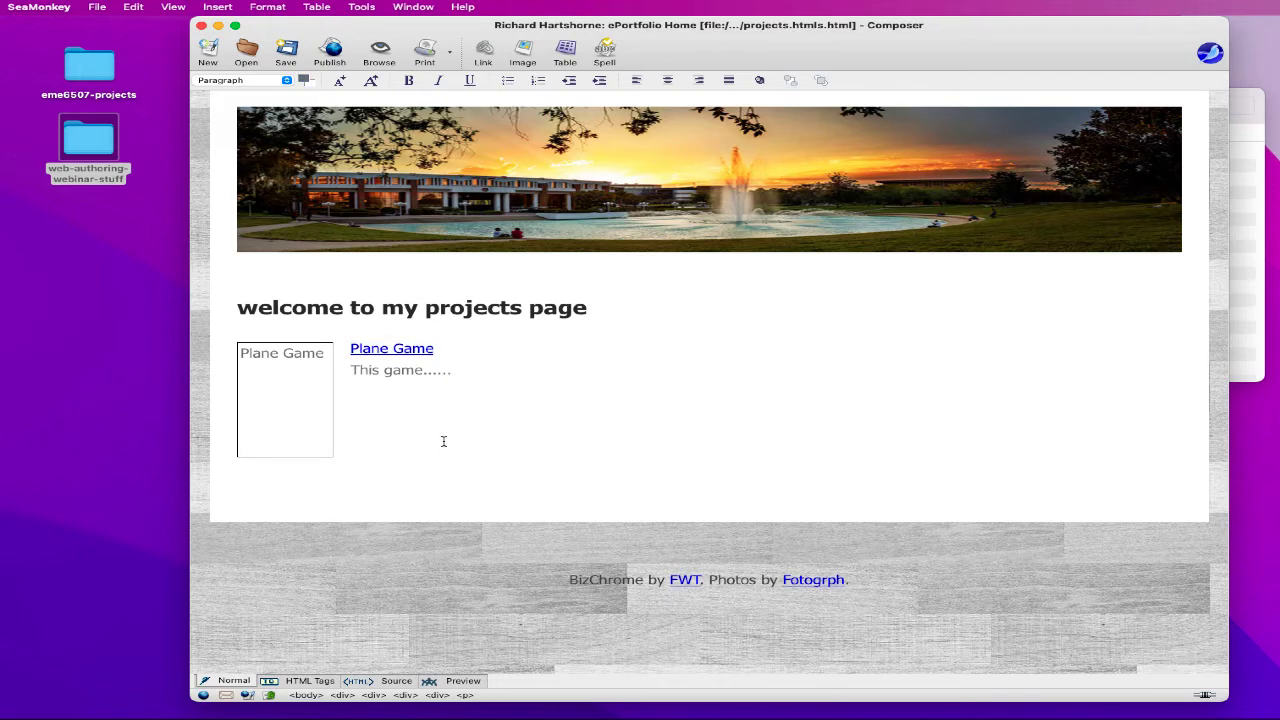
# - Start a new image below Plane Game from project-images/reviewer-video.png with 'Reviewer Video' alternate text
pyautogui.press('Return')
pyautogui.press('Return')
pyautogui.press('Return')
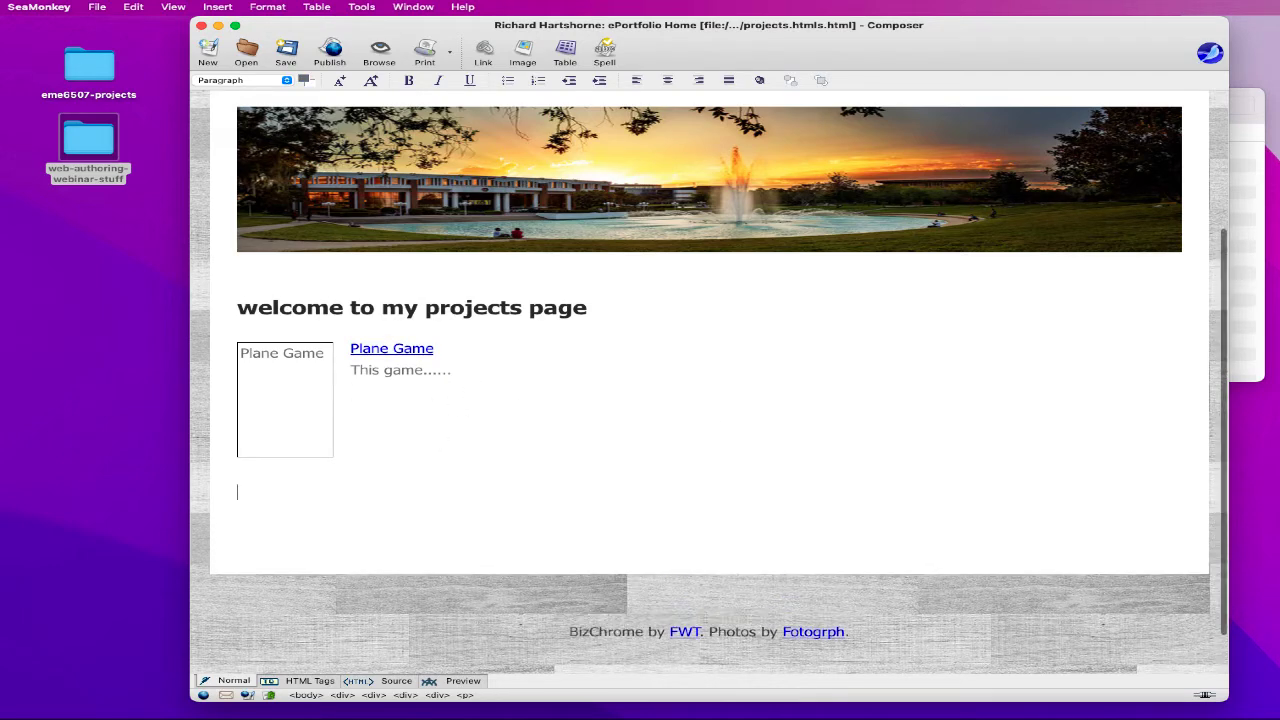
pyautogui.scroll(1, 709, 382)
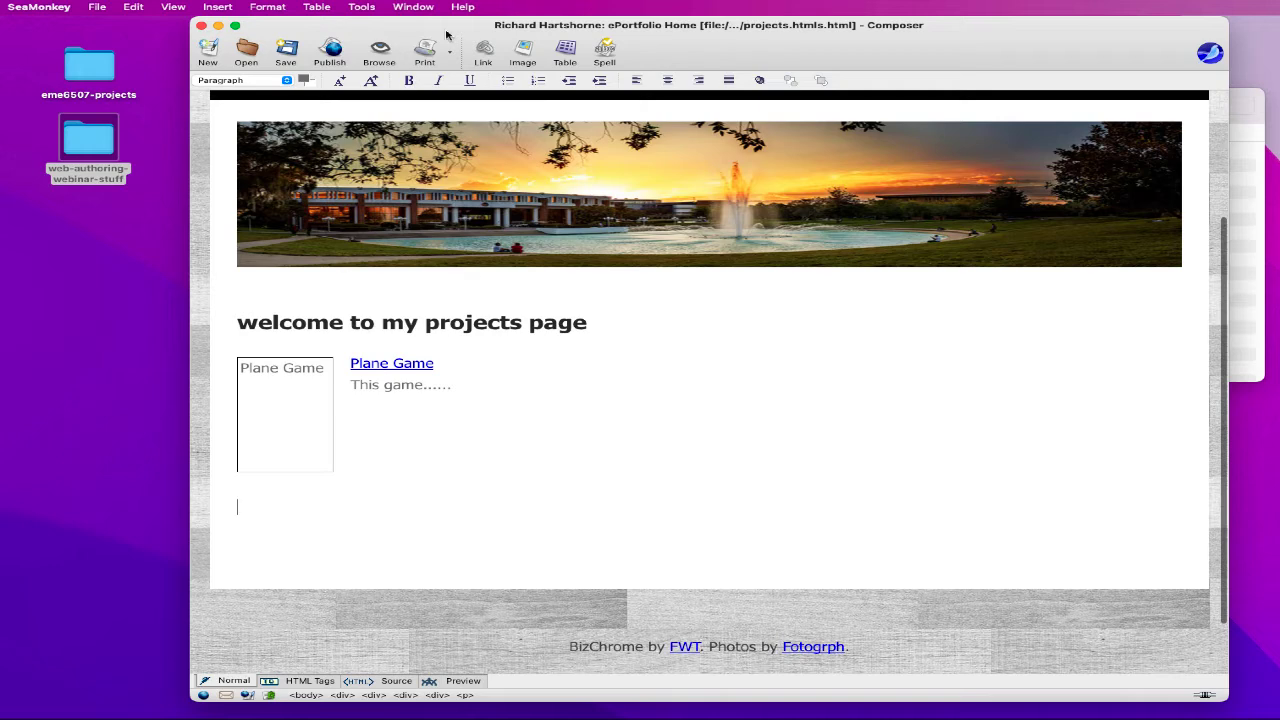
pyautogui.click(523, 50)
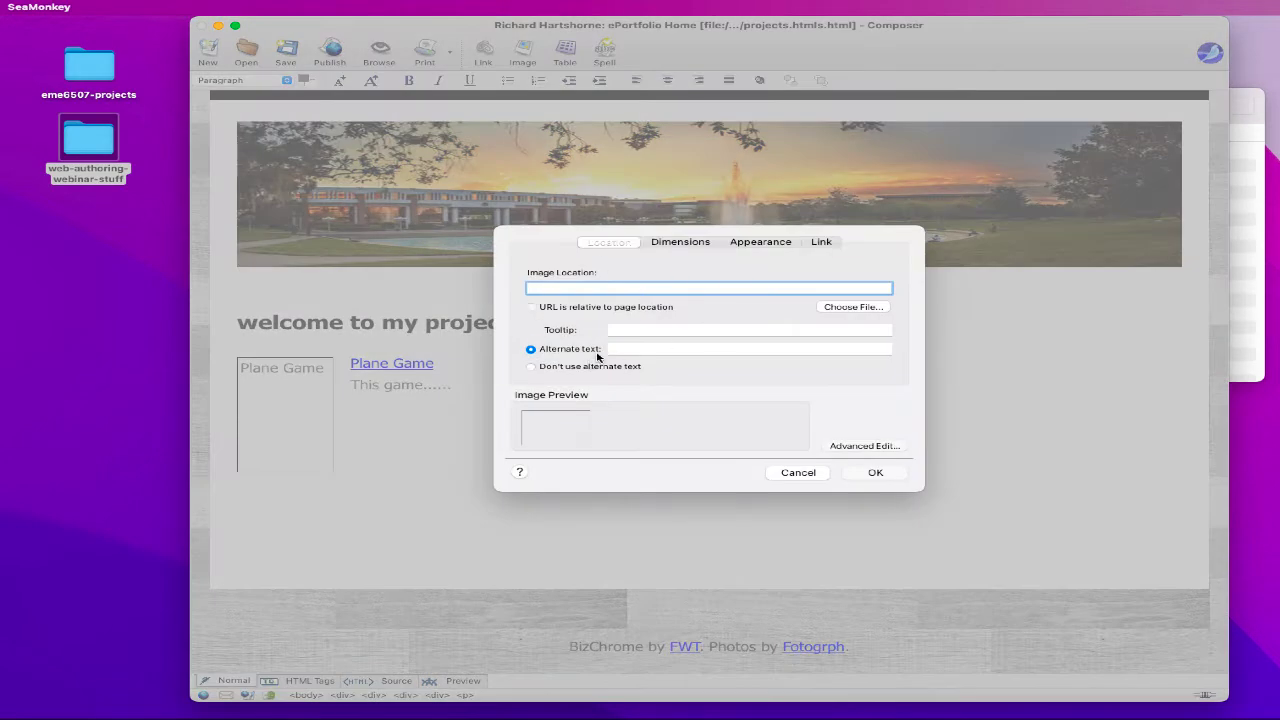
pyautogui.click(629, 330)
pyautogui.write('V')
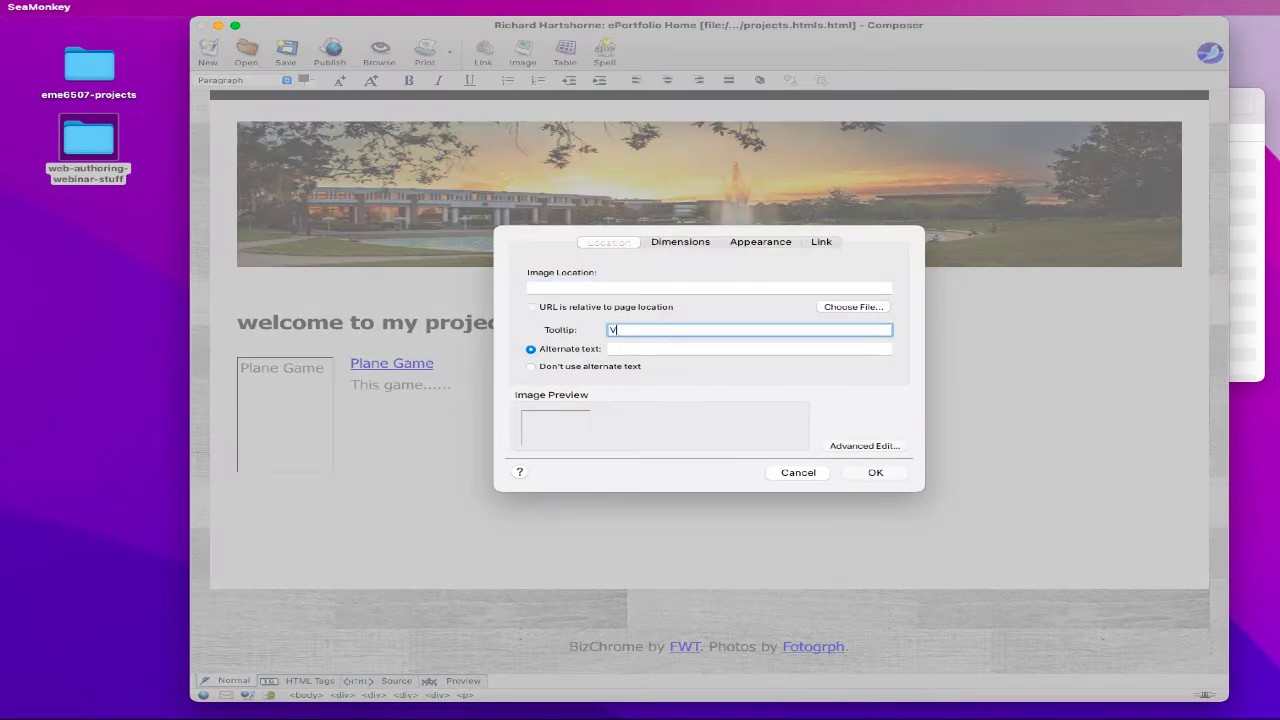
pyautogui.click(644, 350)
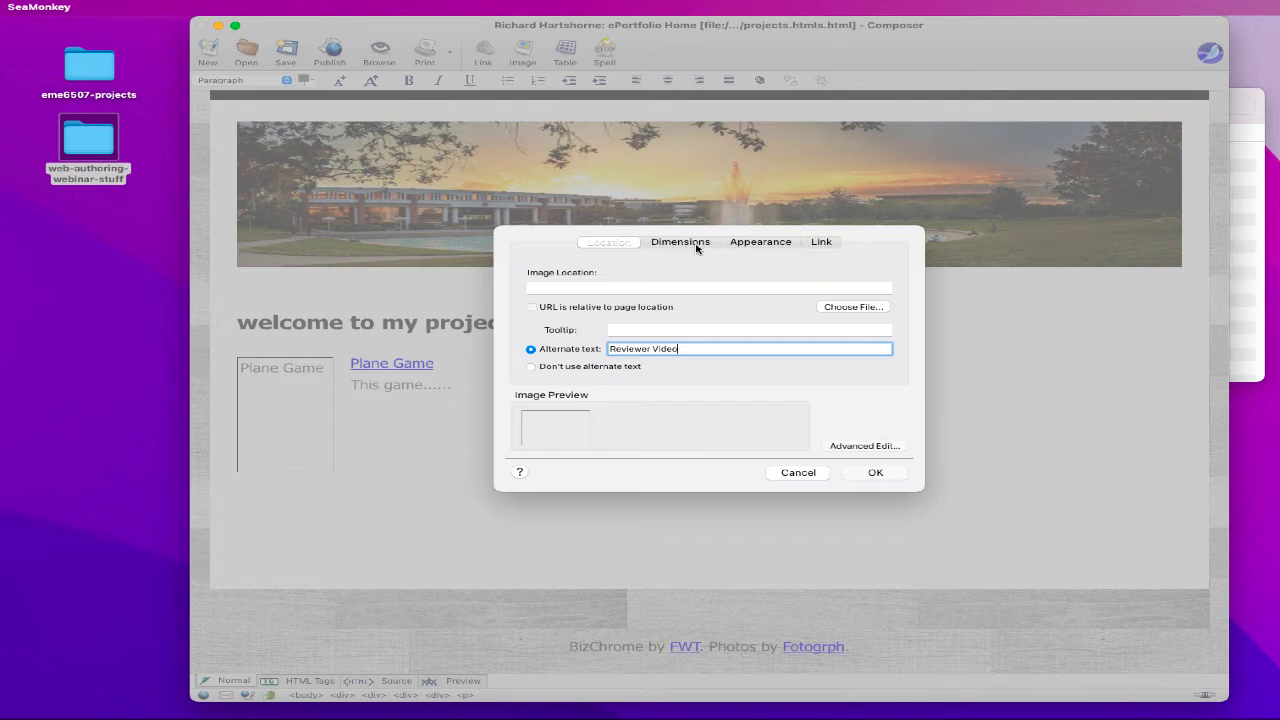
pyautogui.click(851, 307)
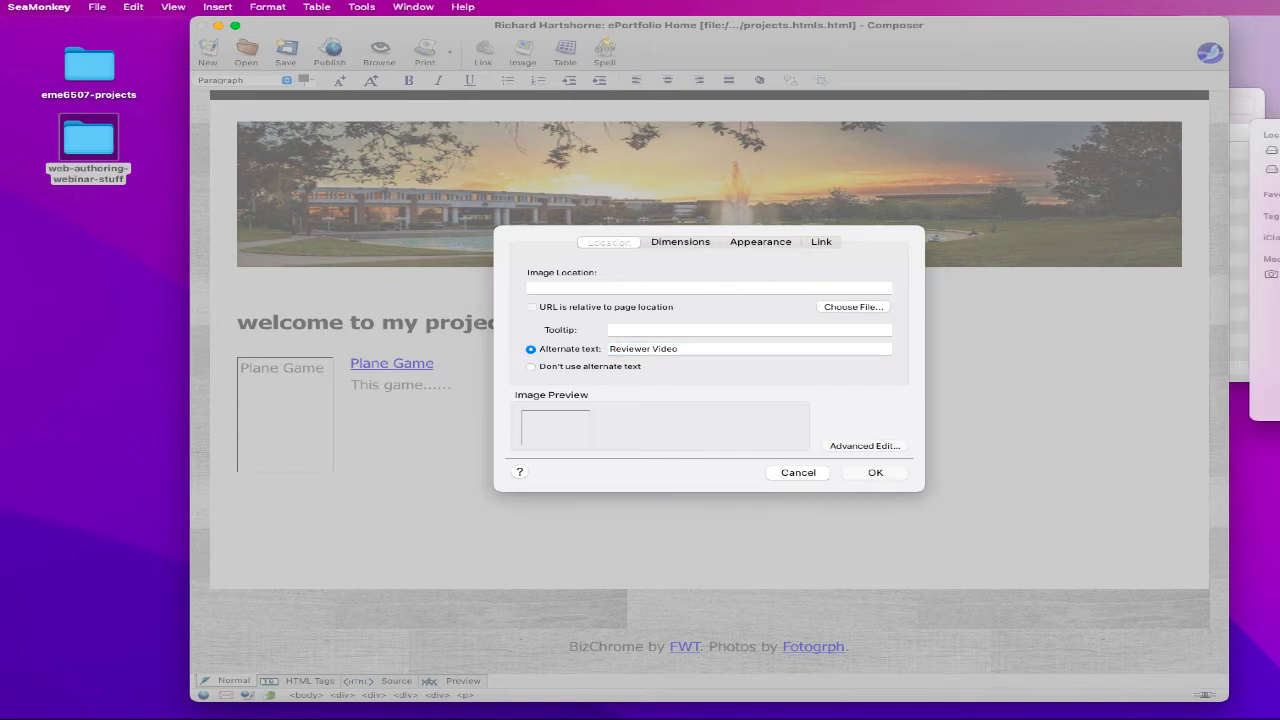
pyautogui.click(946, 263)
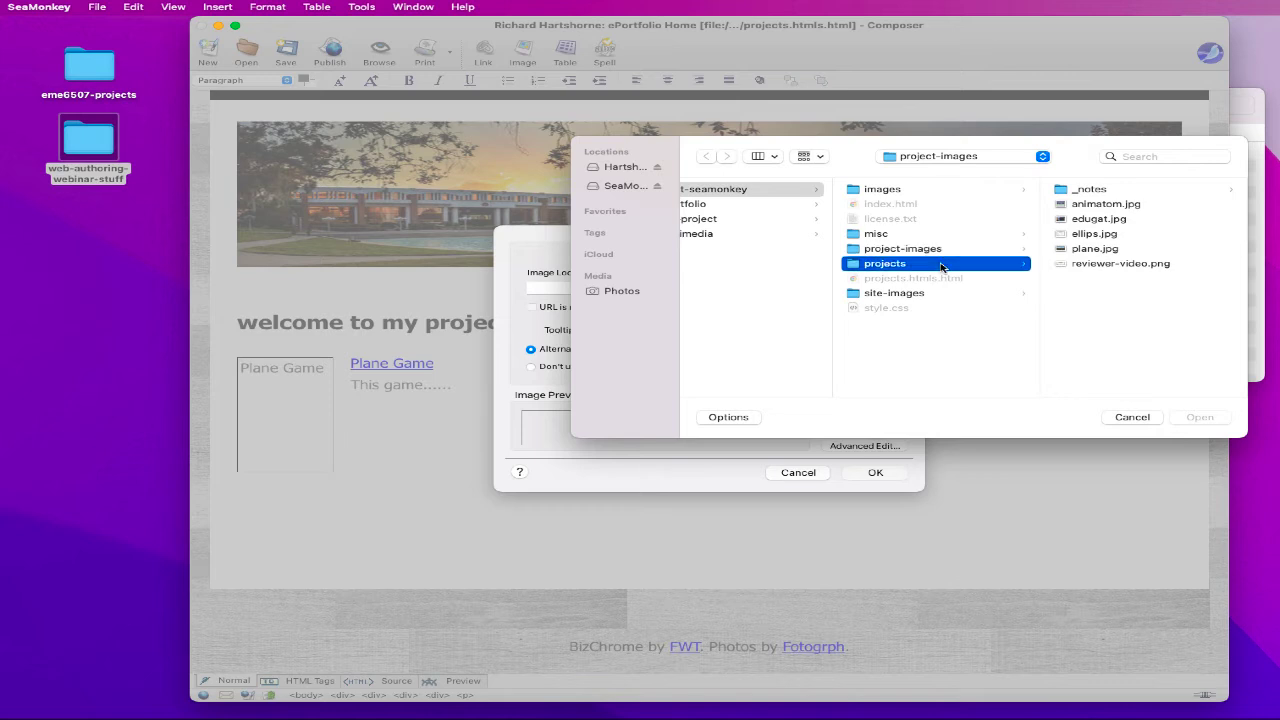
pyautogui.click(946, 249)
pyautogui.click(1100, 263)
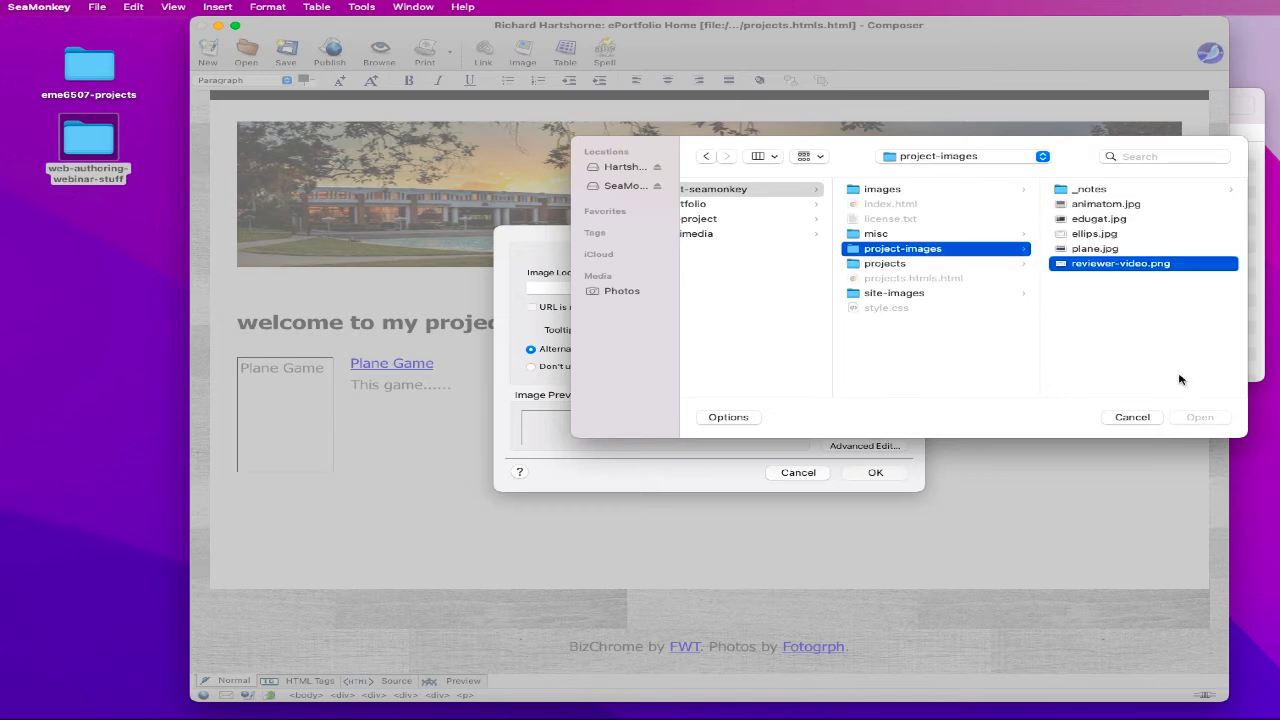
pyautogui.click(1198, 417)
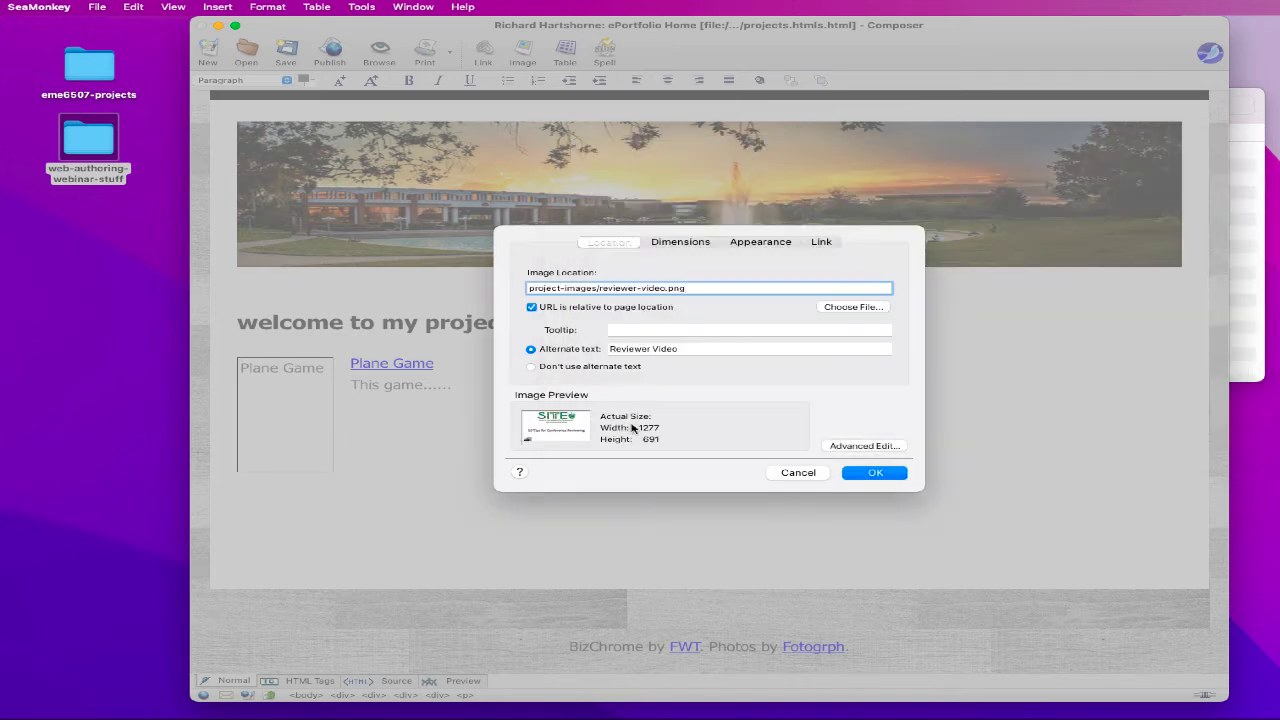
# - Give the reviewer video image a custom width of 250 pixels and insert it
pyautogui.click(691, 247)
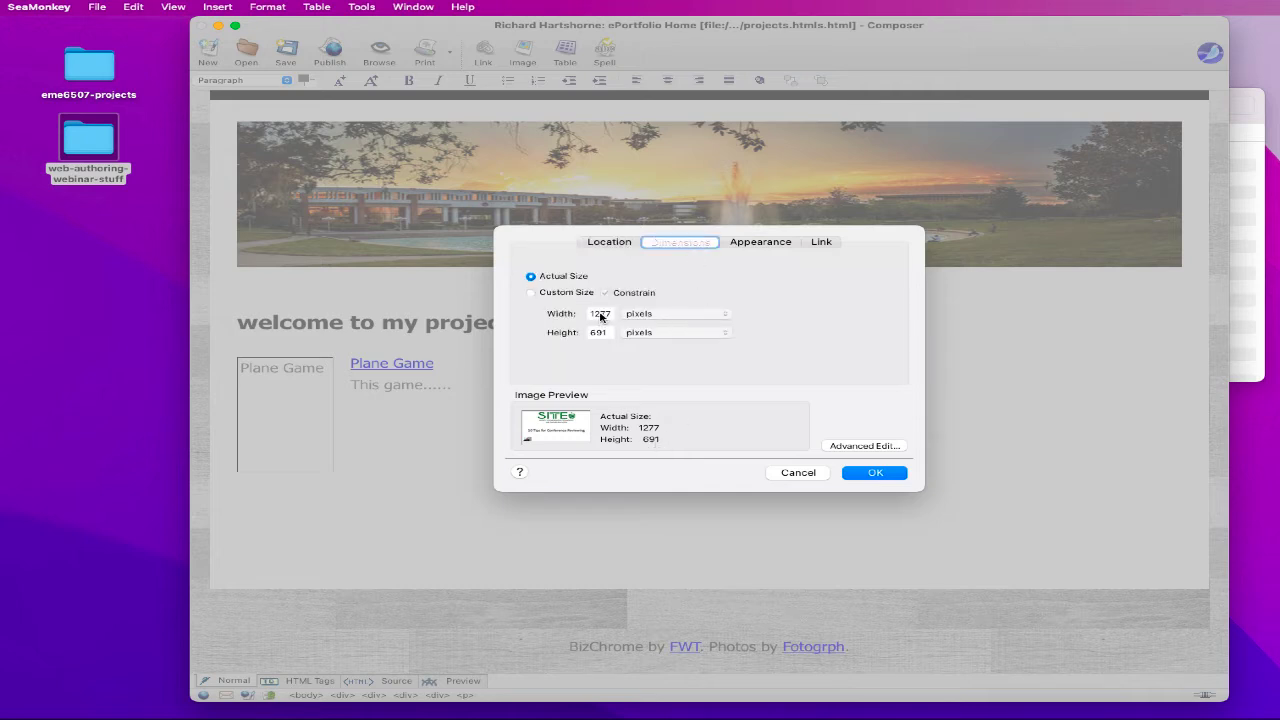
pyautogui.click(567, 295)
pyautogui.doubleClick(590, 314)
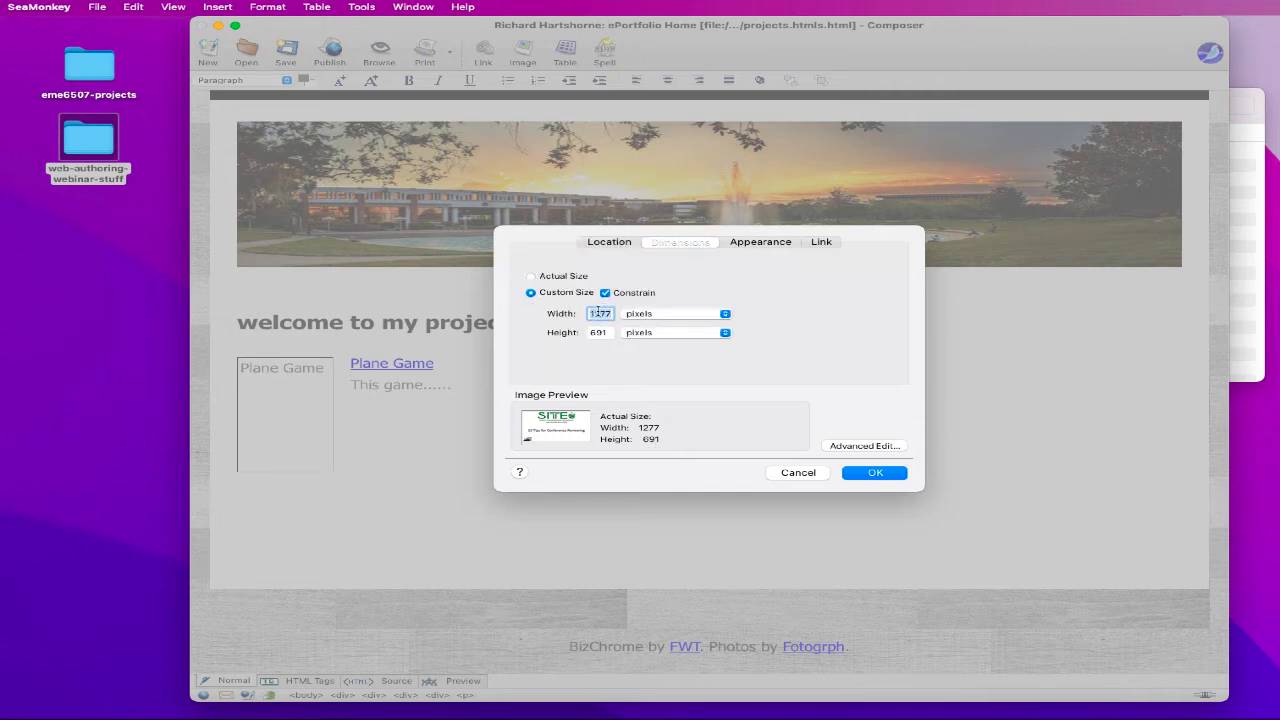
pyautogui.write('250')
pyautogui.press('Return')
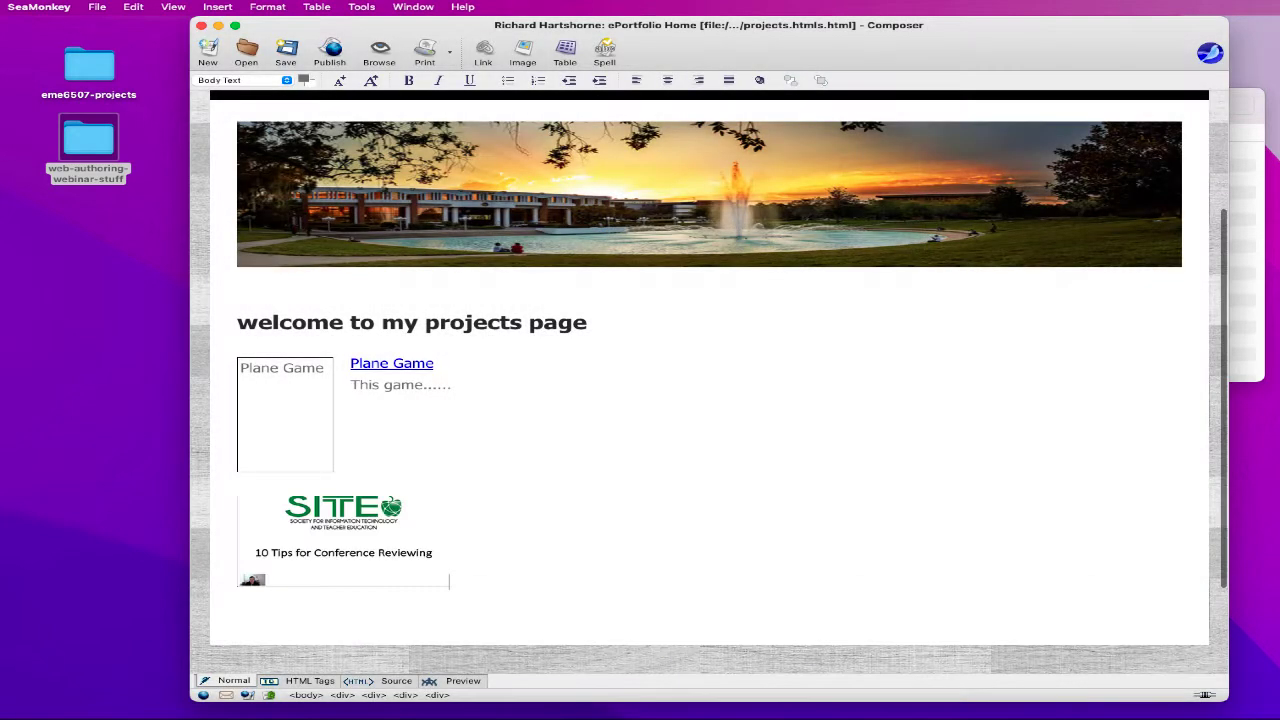
pyautogui.click(309, 465)
# - Widen the empty Plane Game image box to about 243 pixels
pyautogui.doubleClick(309, 465)
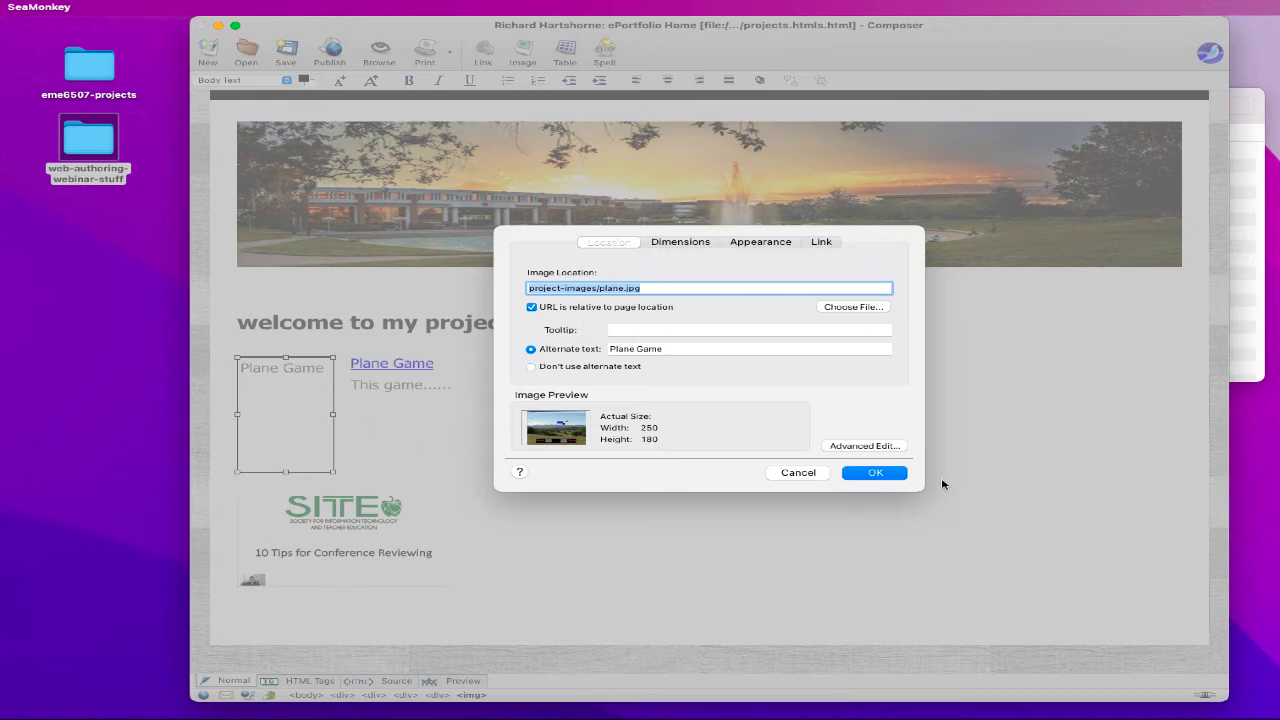
pyautogui.click(818, 474)
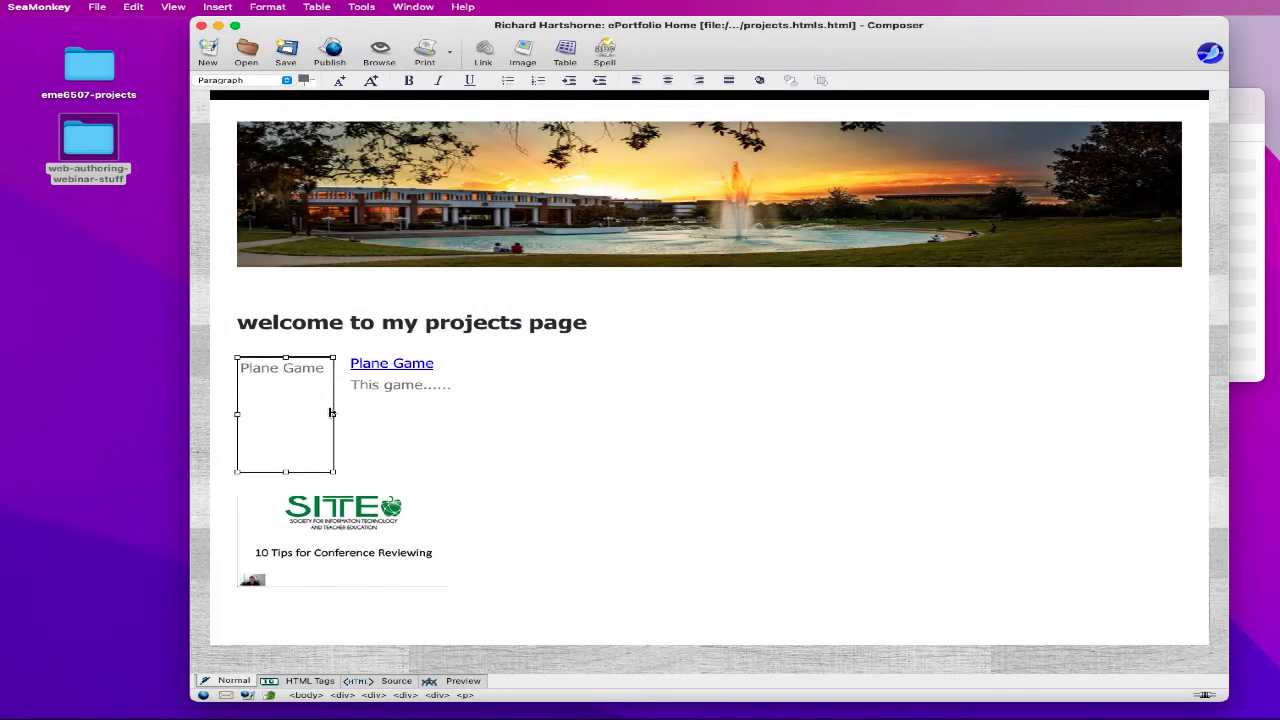
pyautogui.moveTo(335, 414); pyautogui.dragTo(442, 414)
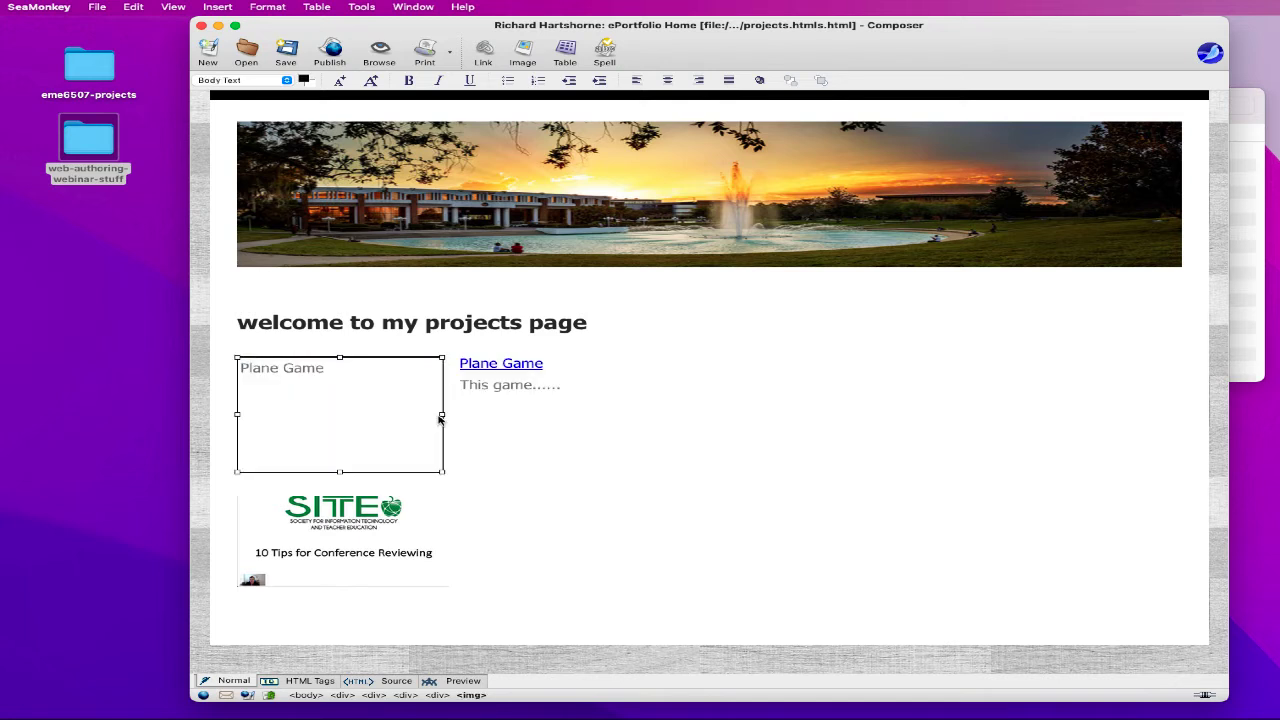
pyautogui.moveTo(442, 414)
pyautogui.mouseDown()
pyautogui.moveTo(430, 416)
pyautogui.moveTo(441, 418)
pyautogui.mouseUp()
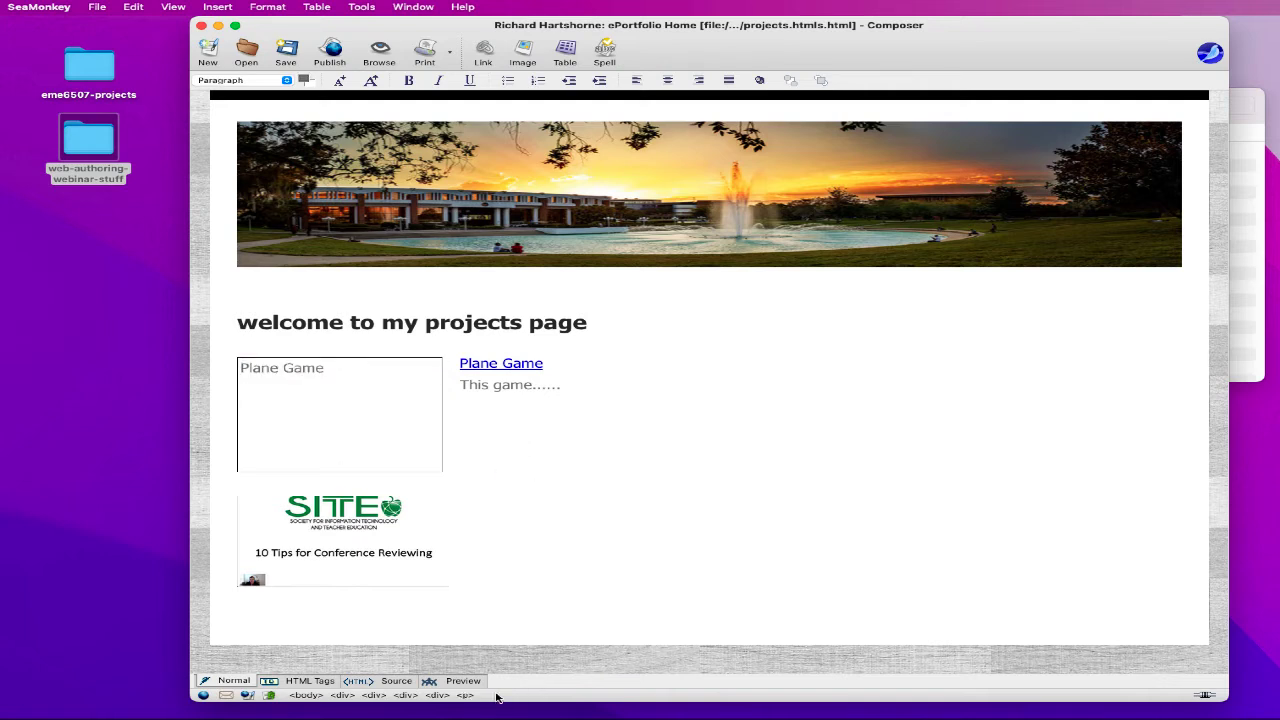
# - Preview the page, then check the reviewer video image's properties
pyautogui.click(463, 681)
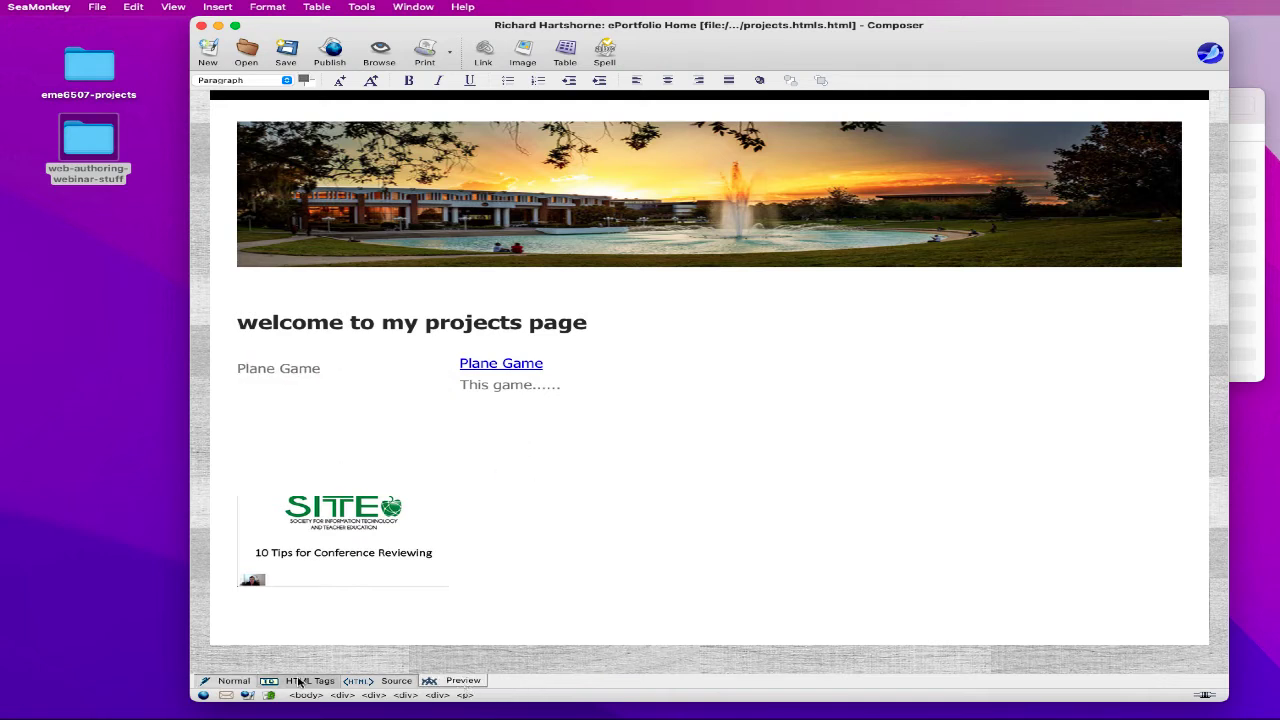
pyautogui.click(232, 681)
pyautogui.doubleClick(308, 582)
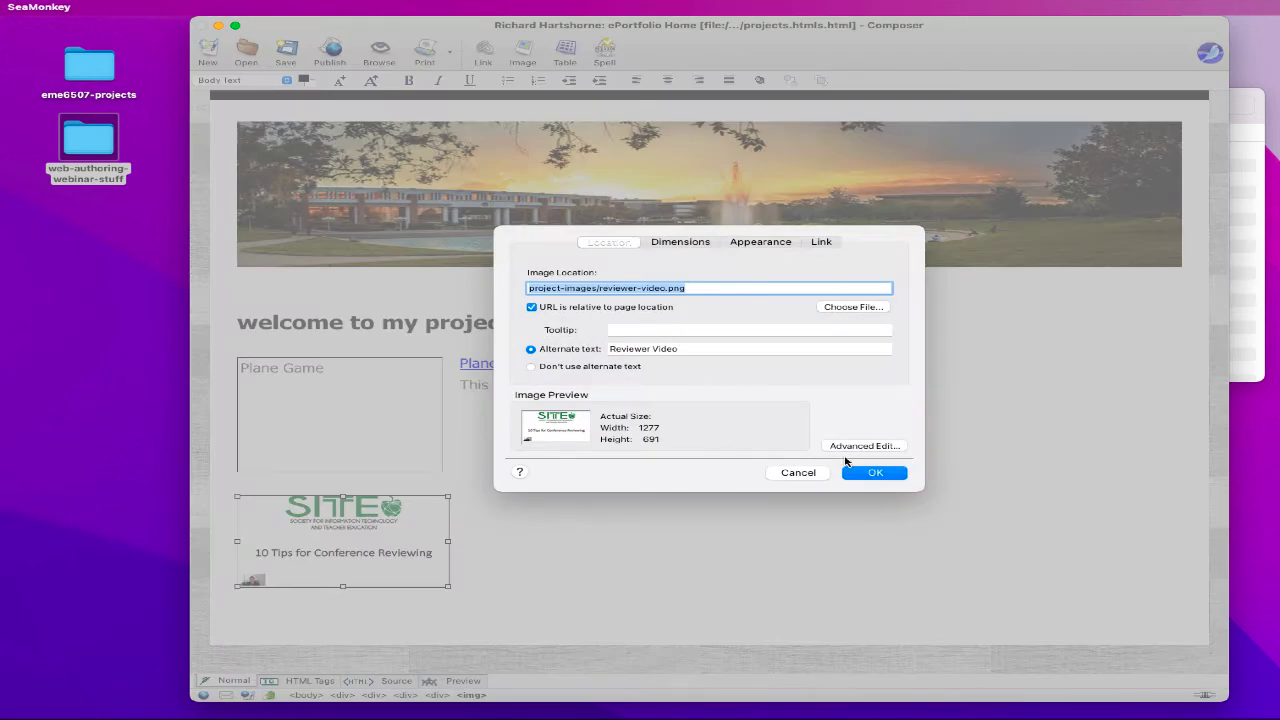
pyautogui.click(868, 472)
pyautogui.click(530, 524)
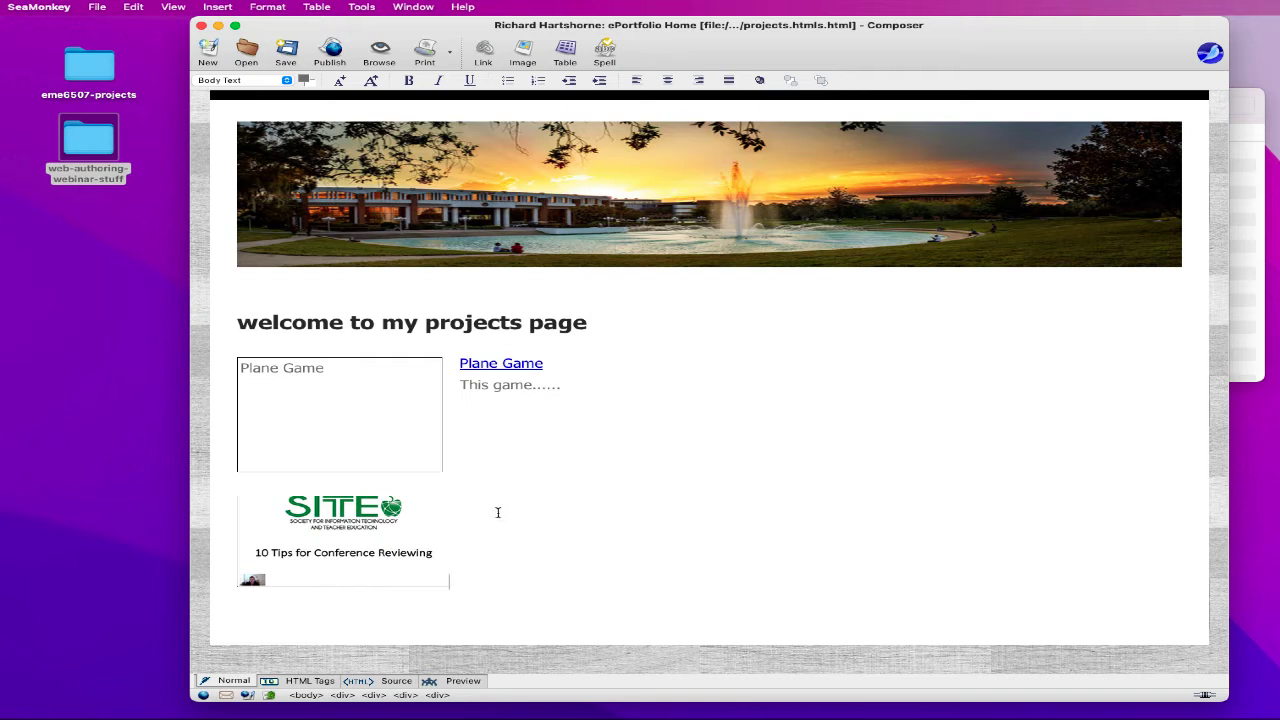
pyautogui.press('Up')
pyautogui.press('Down')
pyautogui.press('Up')
# - Replace the empty Plane Game box with the pasted plane game screenshot
pyautogui.click(376, 445)
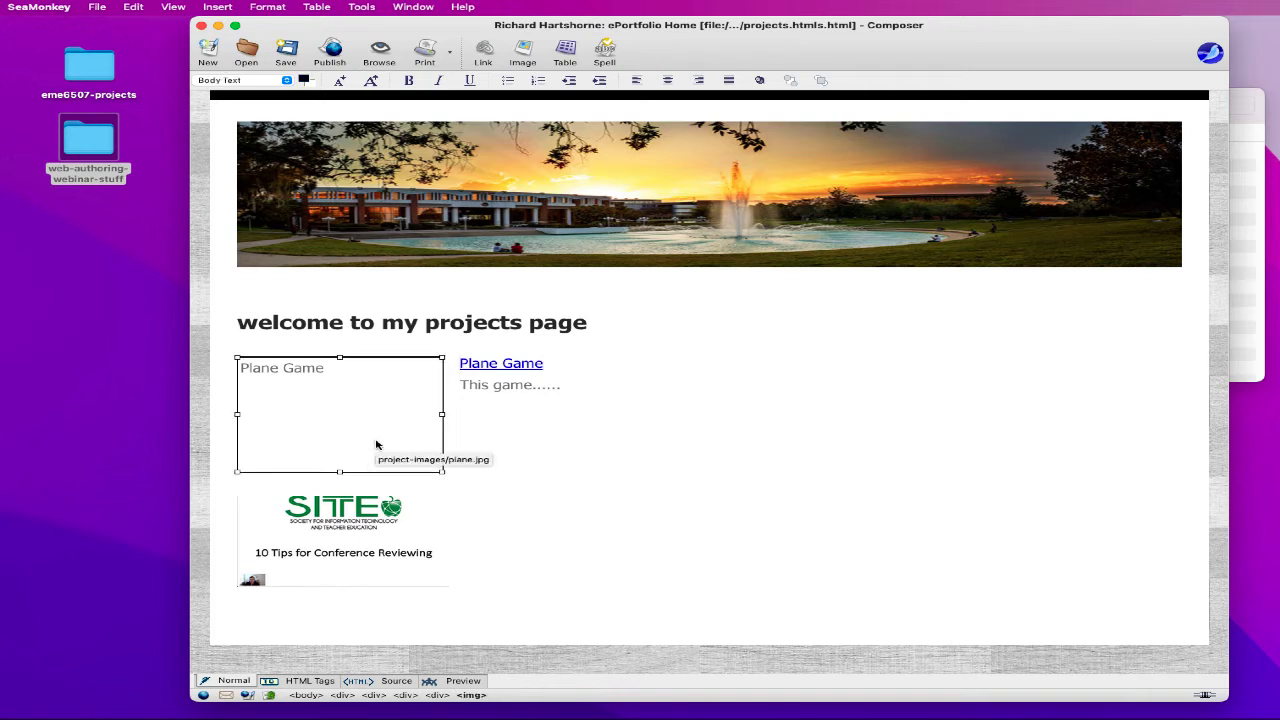
pyautogui.press('Delete')
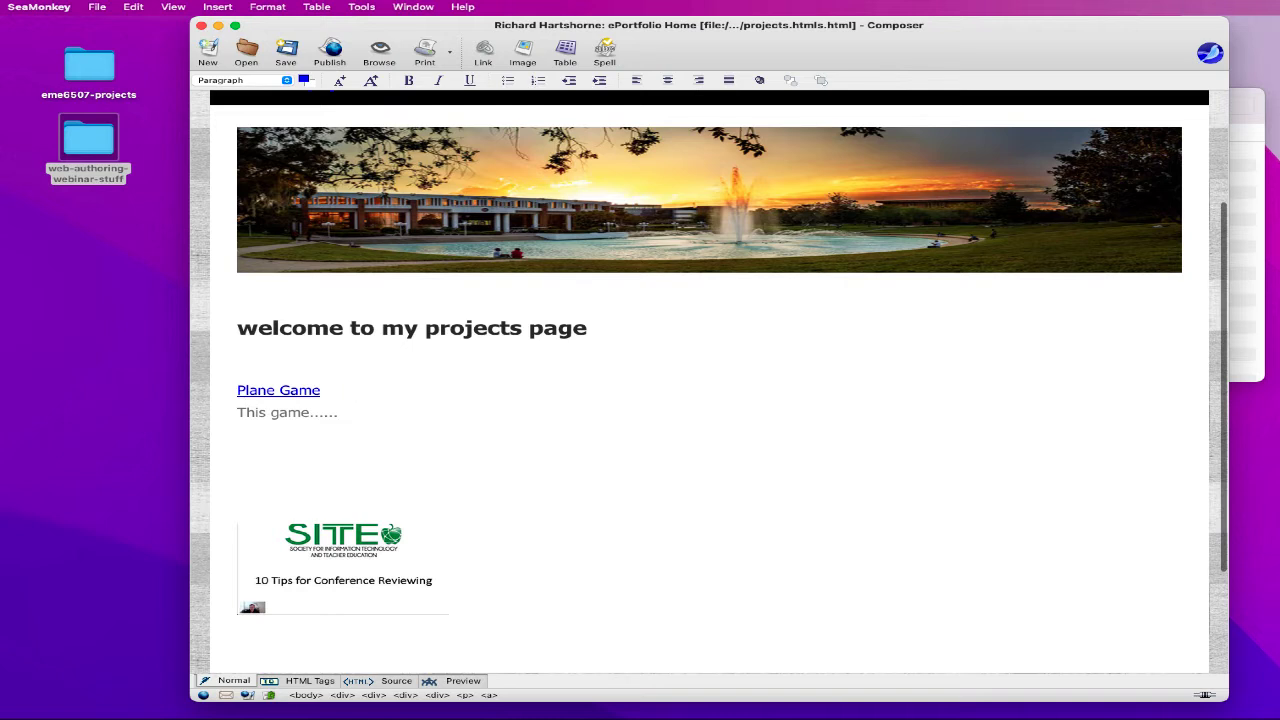
pyautogui.press('Return')
pyautogui.press('super+v')
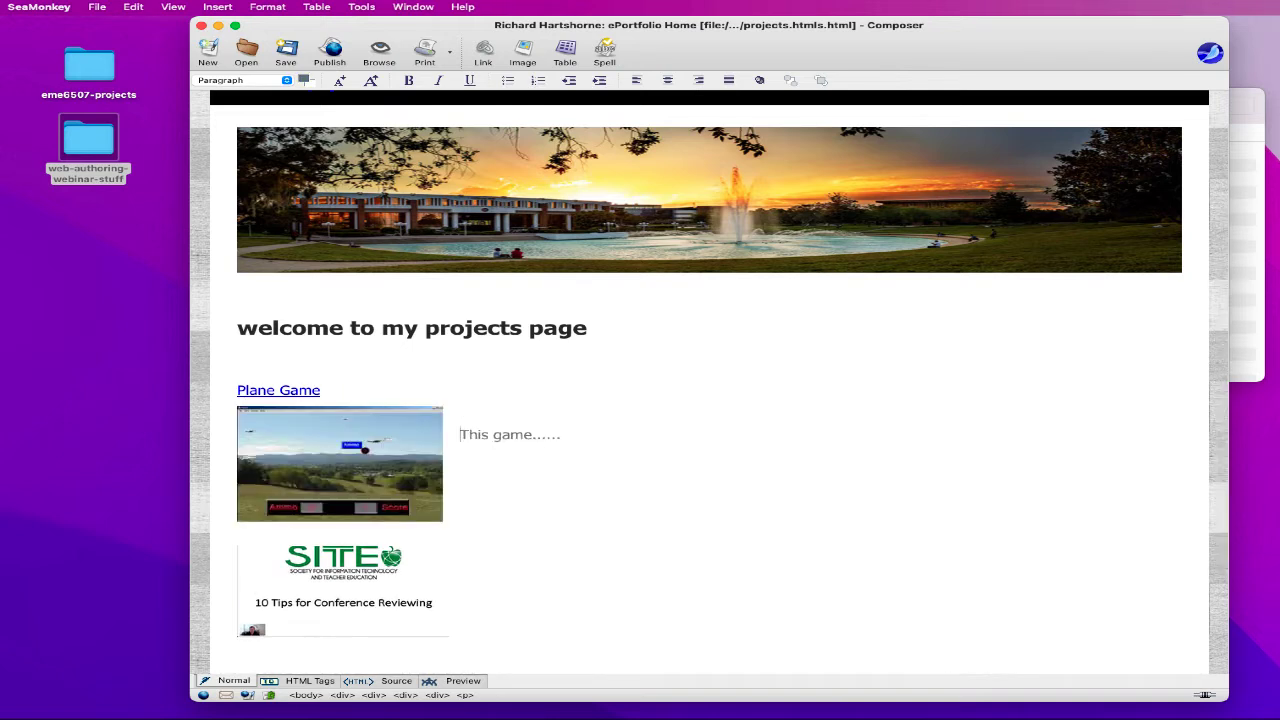
pyautogui.press('BackSpace')
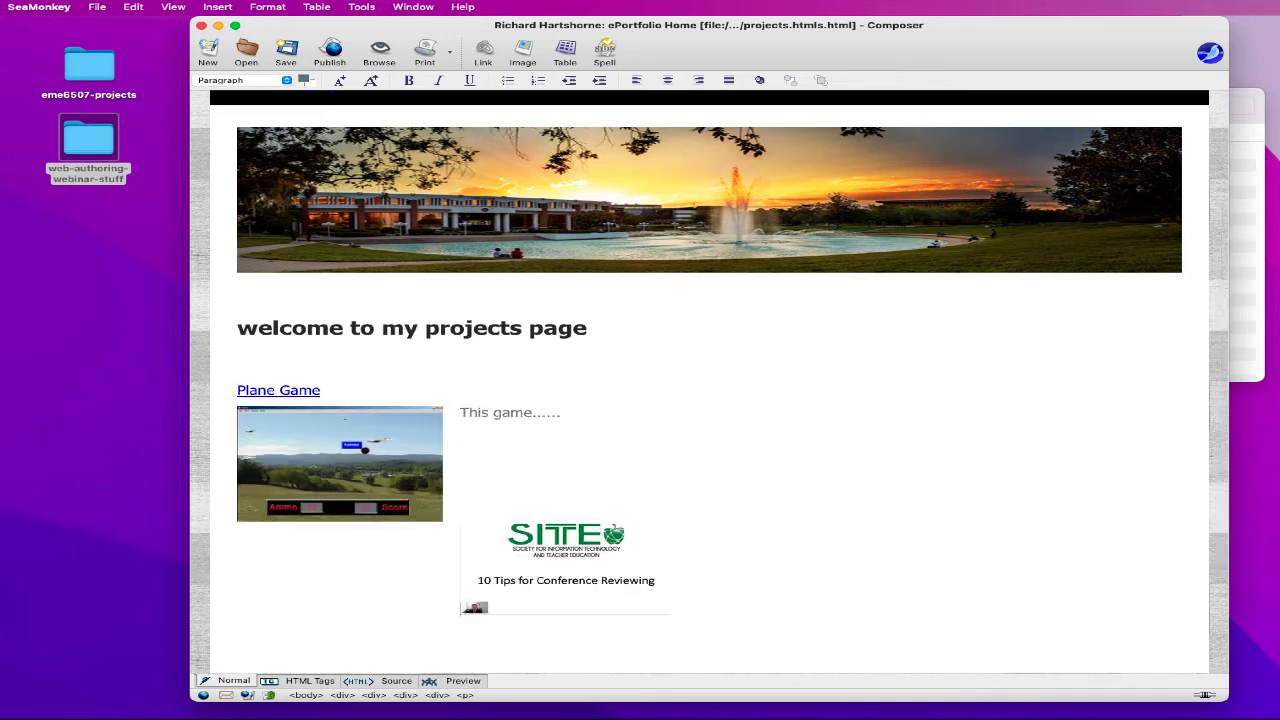
# - Add a 'Reviewer Video' caption and delete the reviewer image below it
pyautogui.press('Return')
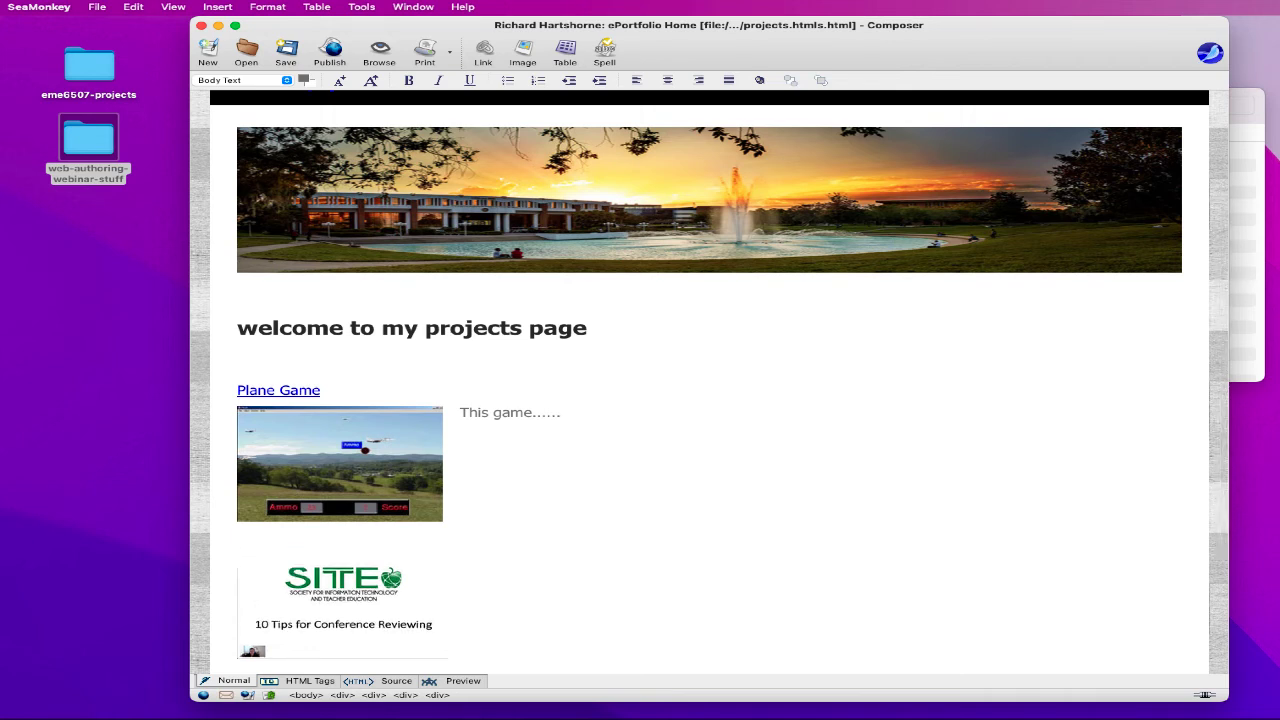
pyautogui.write('Reviewer Video')
pyautogui.scroll(-1, 522, 411)
pyautogui.click(496, 584)
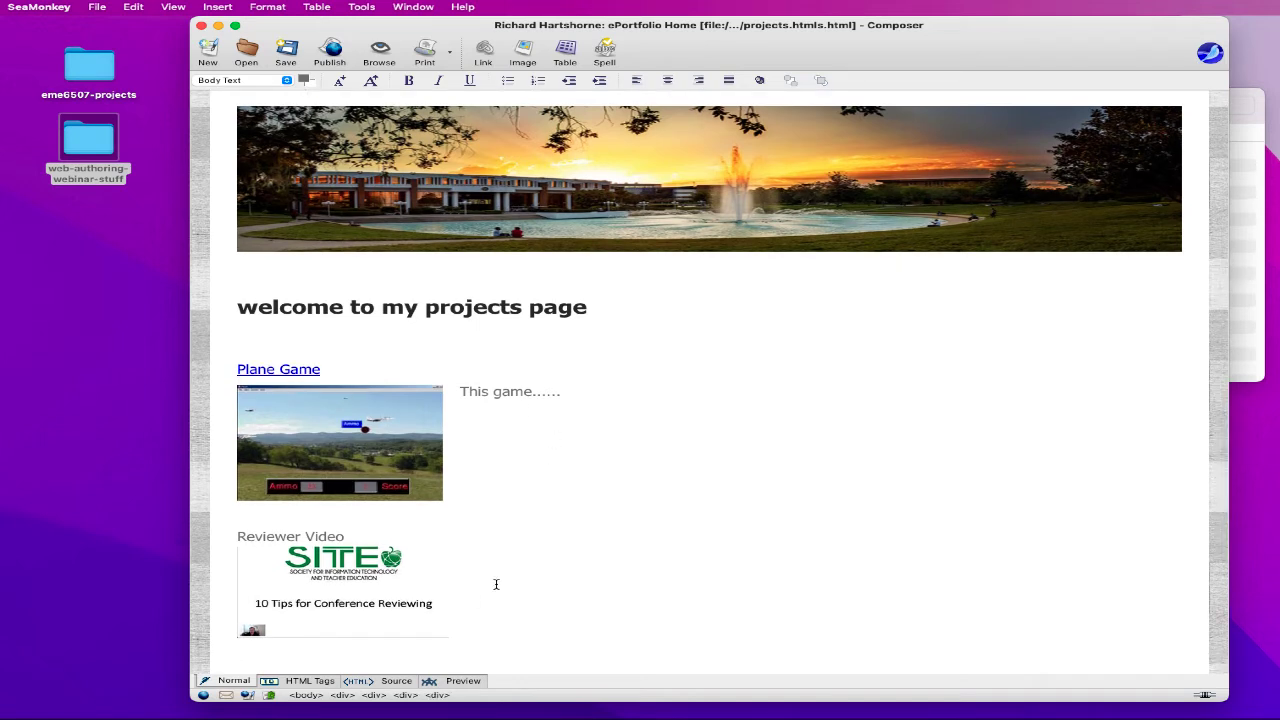
pyautogui.press('BackSpace')
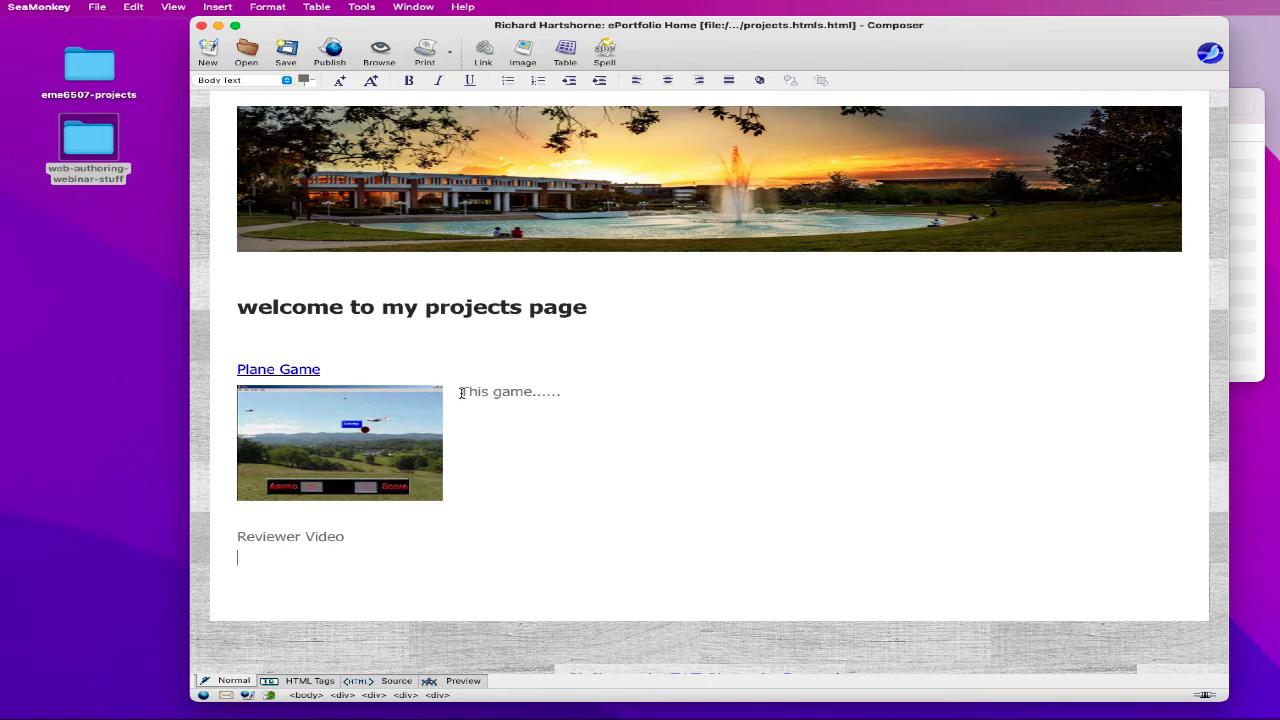
# - Replace 'This game......' with 'In this game....' on its own line below the screenshot
pyautogui.moveTo(462, 393); pyautogui.dragTo(578, 393)
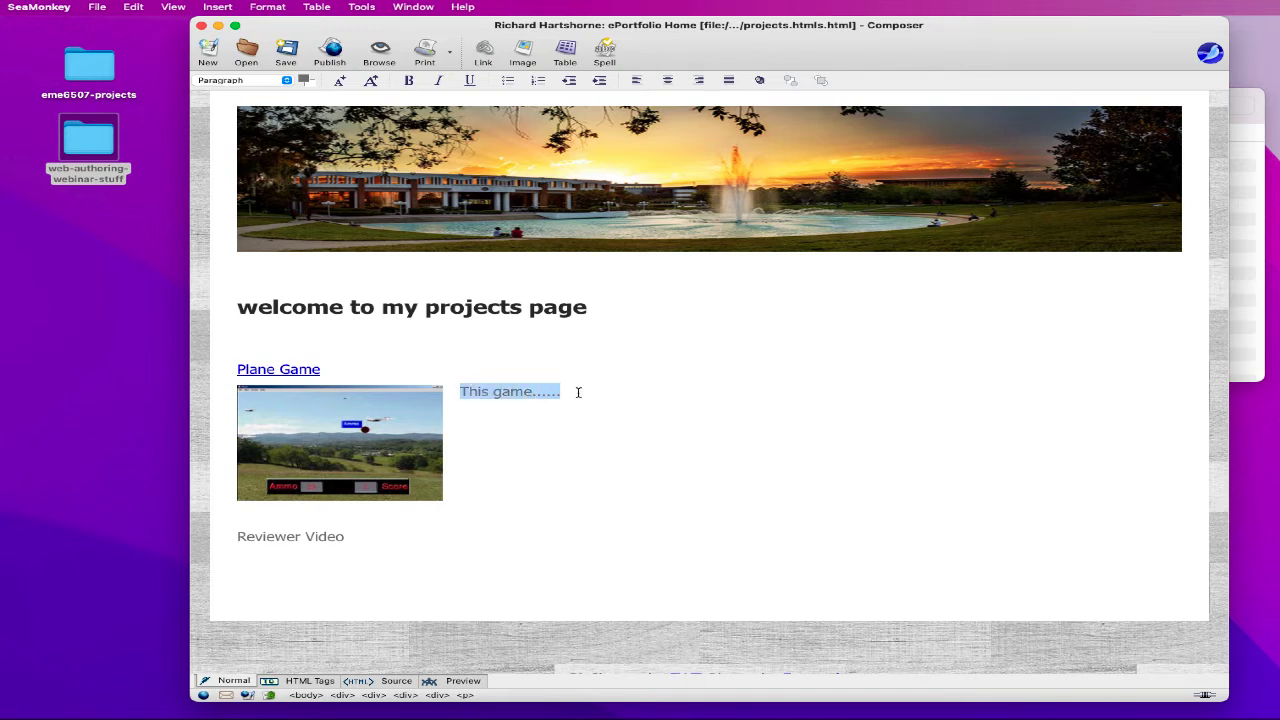
pyautogui.press('Return')
pyautogui.press('Return')
pyautogui.press('Return')
pyautogui.press('Return')
pyautogui.press('Return')
pyautogui.press('Return')
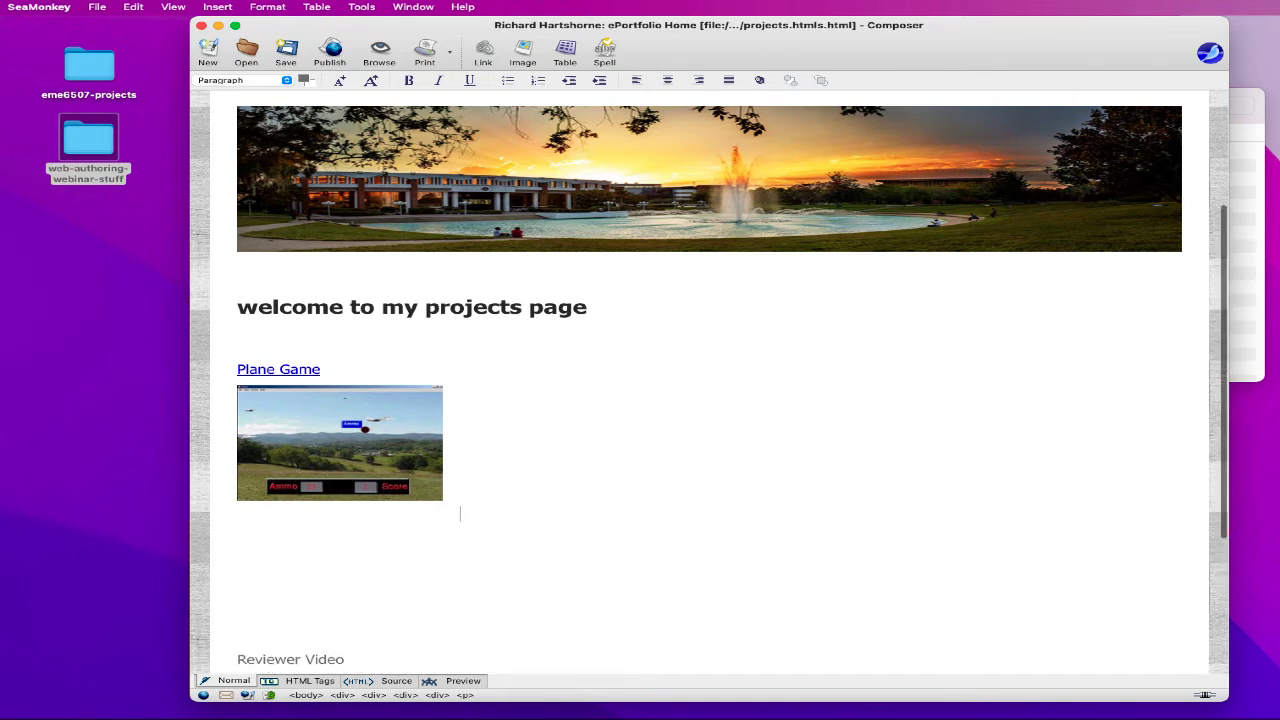
pyautogui.press('BackSpace')
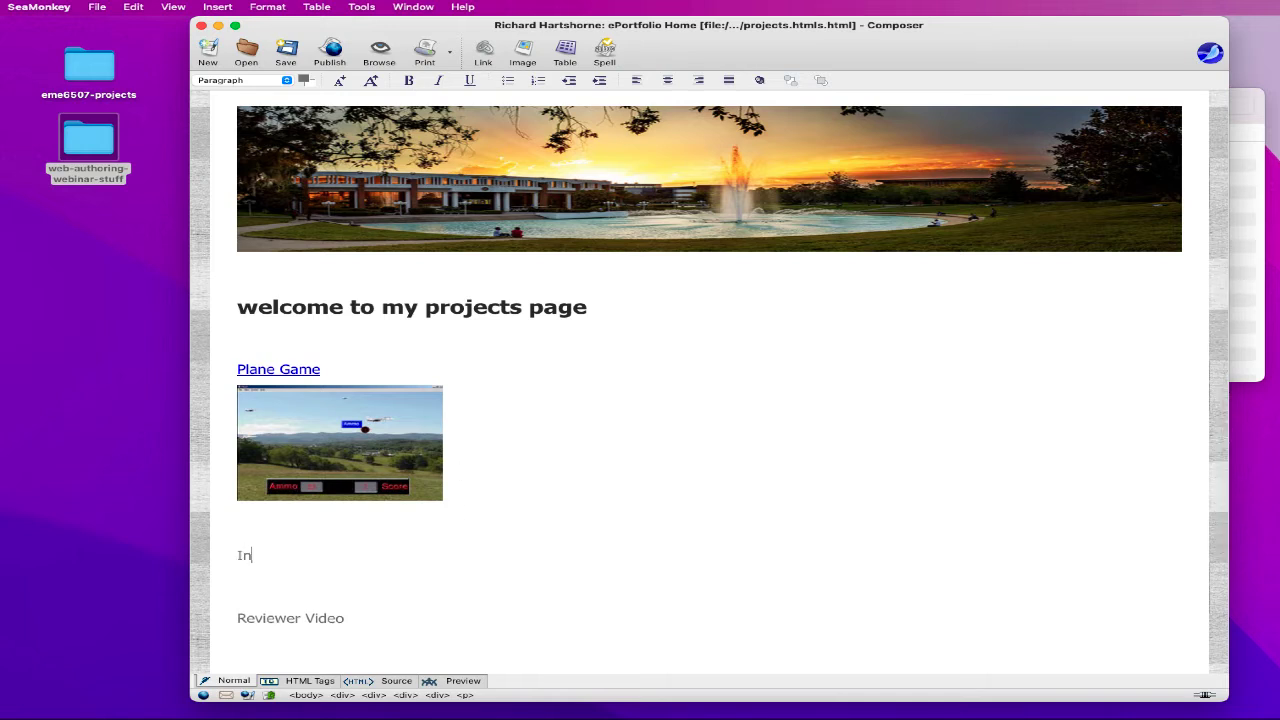
pyautogui.write('In this gaem')
pyautogui.press('BackSpace')
pyautogui.press('BackSpace')
pyautogui.press('BackSpace')
pyautogui.press('BackSpace')
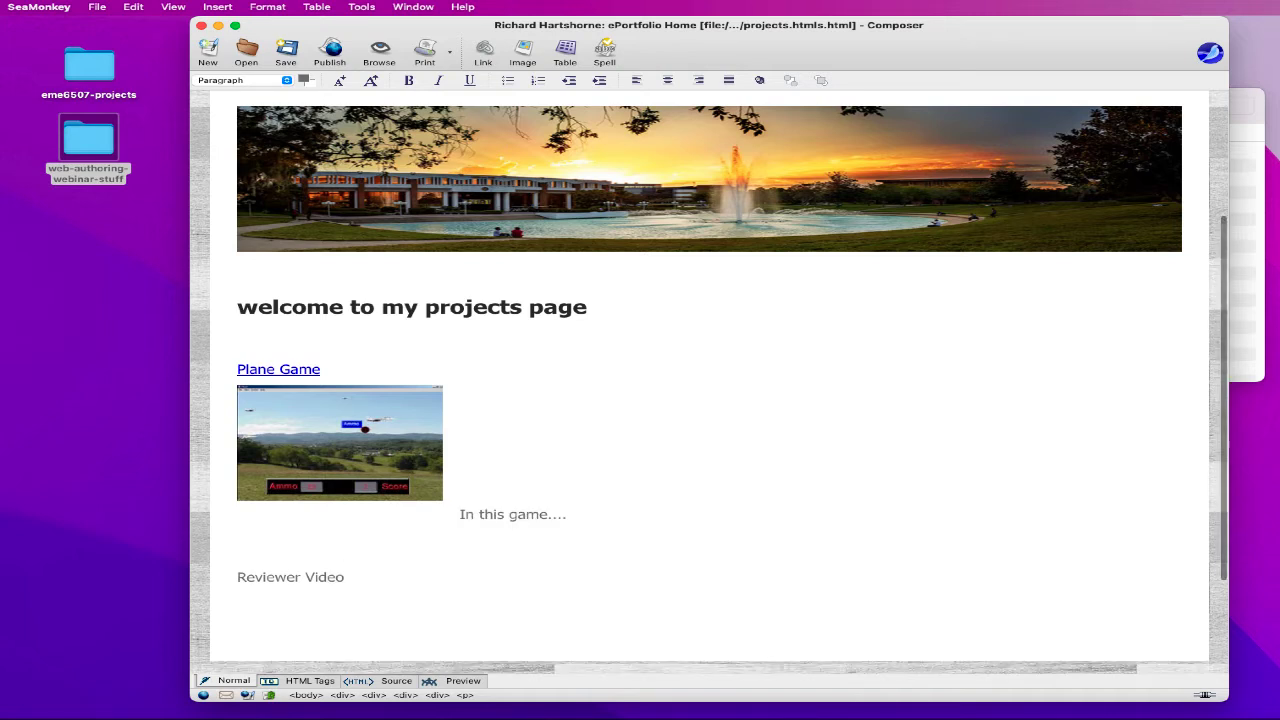
pyautogui.press('Return')
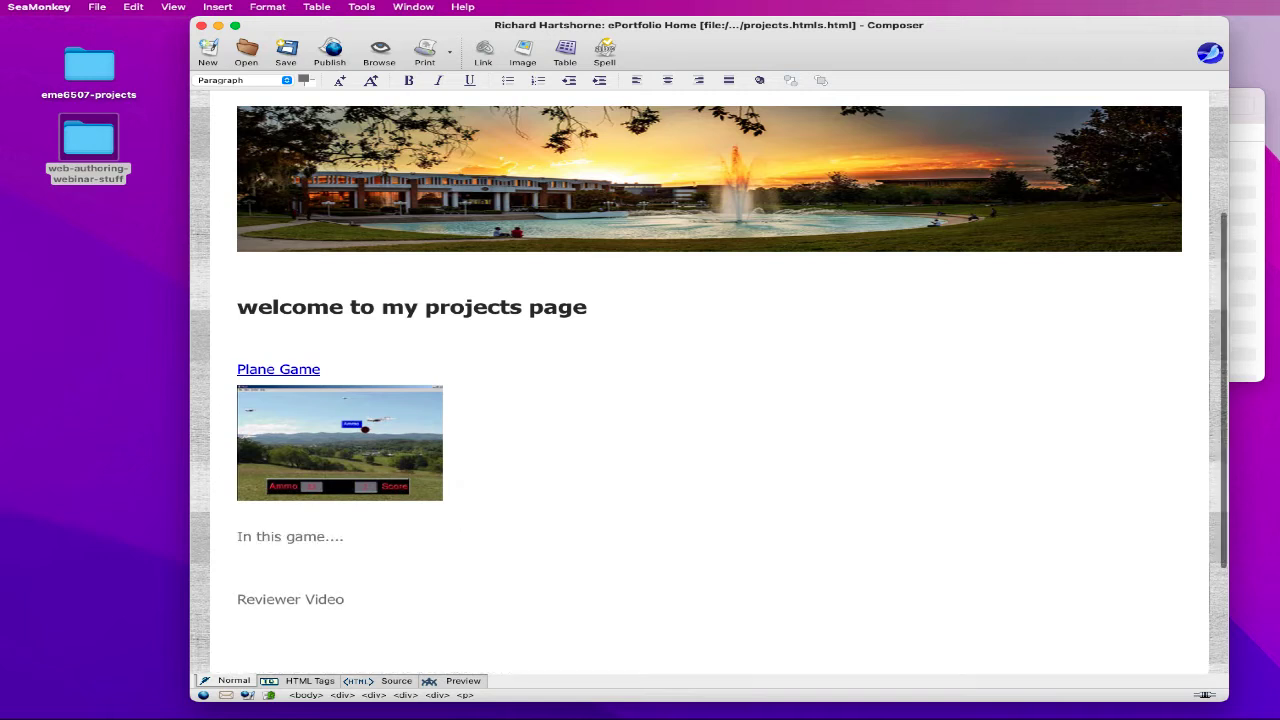
pyautogui.scroll(-2, 350, 420)
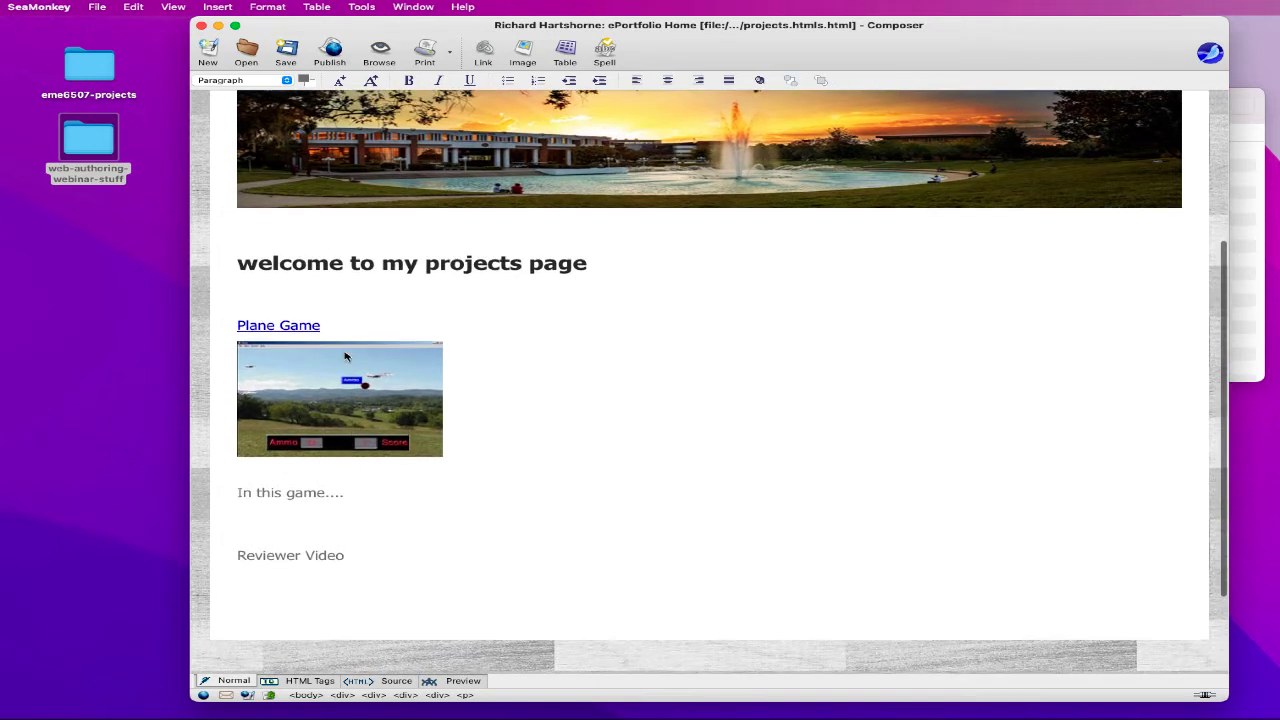
pyautogui.moveTo(338, 326); pyautogui.dragTo(240, 325)
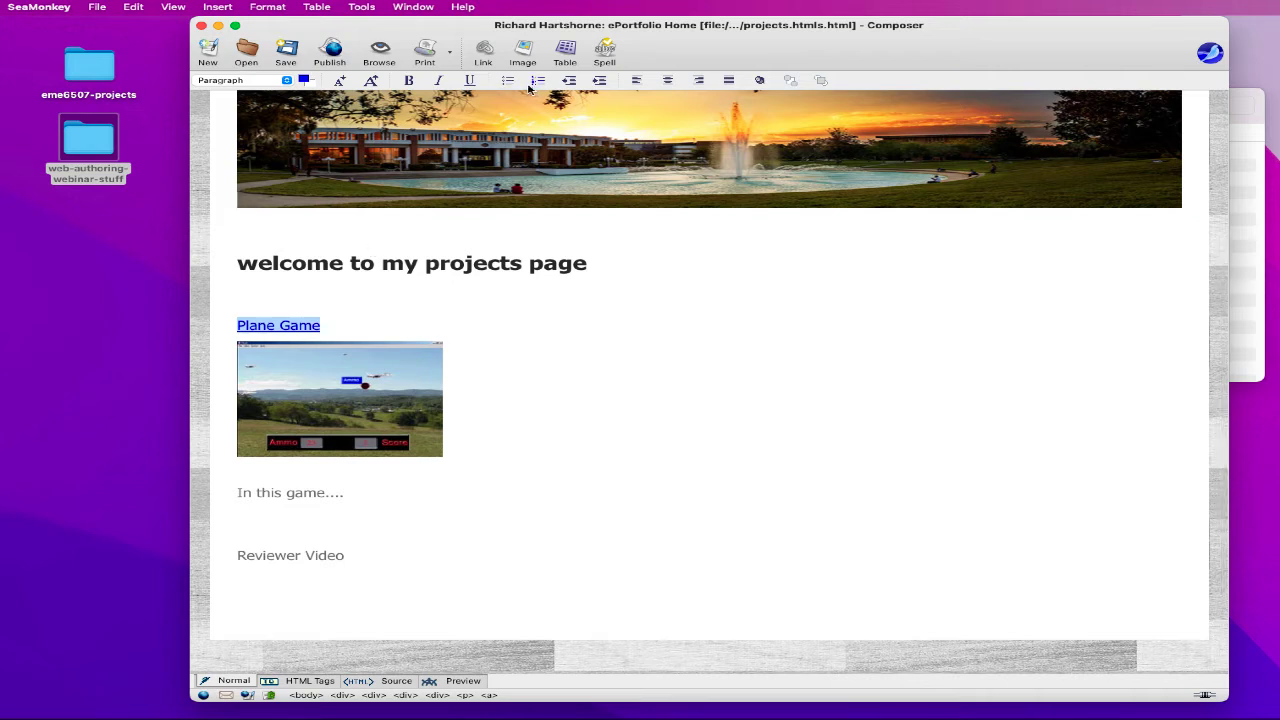
pyautogui.click(284, 10)
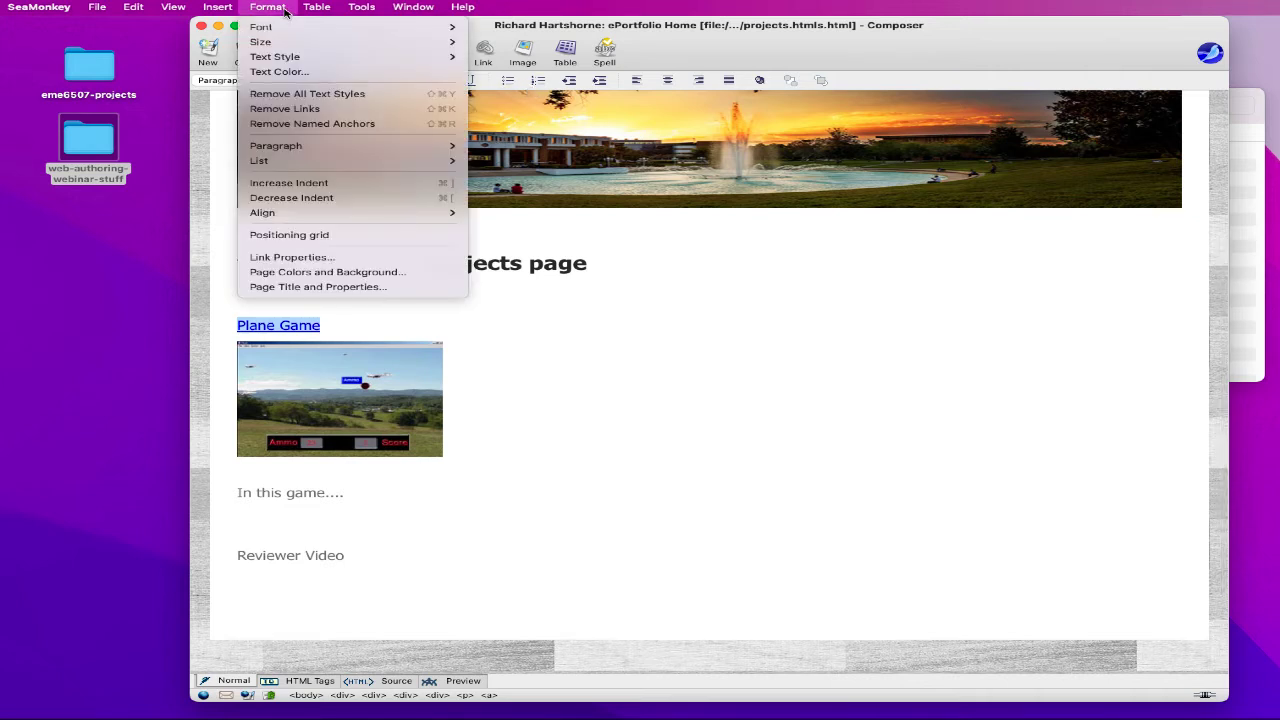
# - Delete the empty paragraph between 'In this game....' and the Reviewer Video label
pyautogui.moveTo(390, 57)
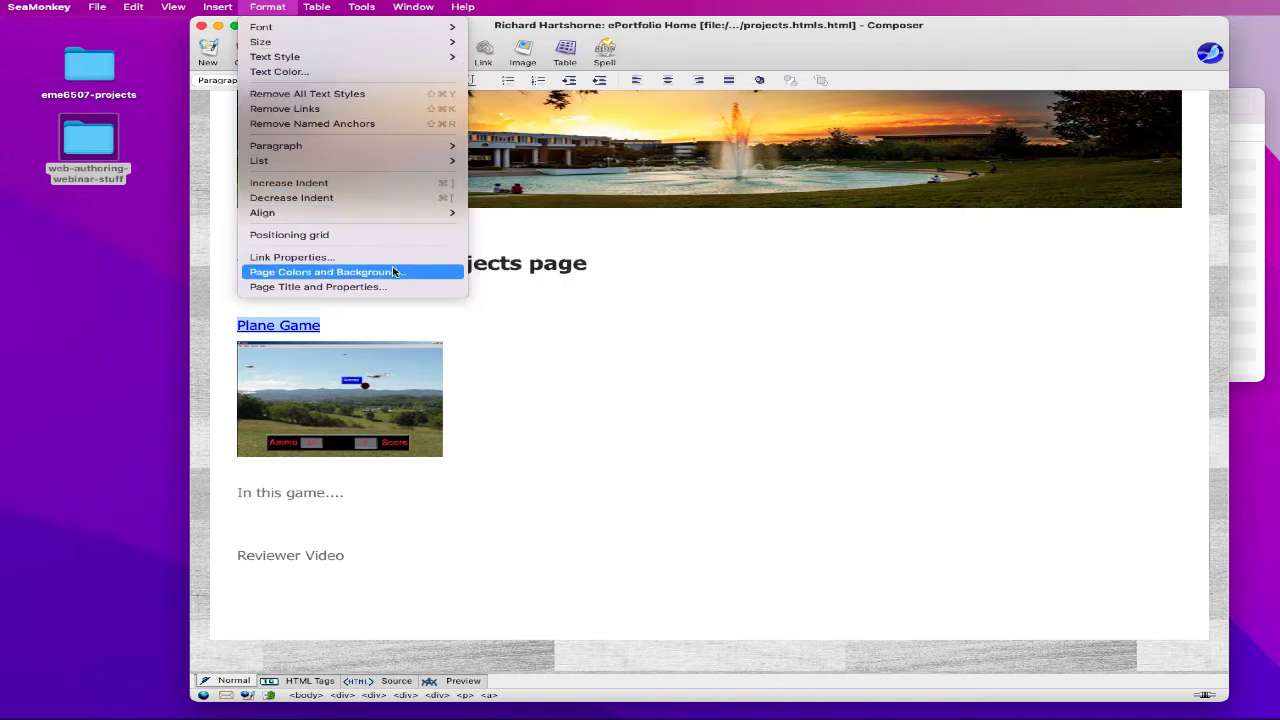
pyautogui.click(520, 546)
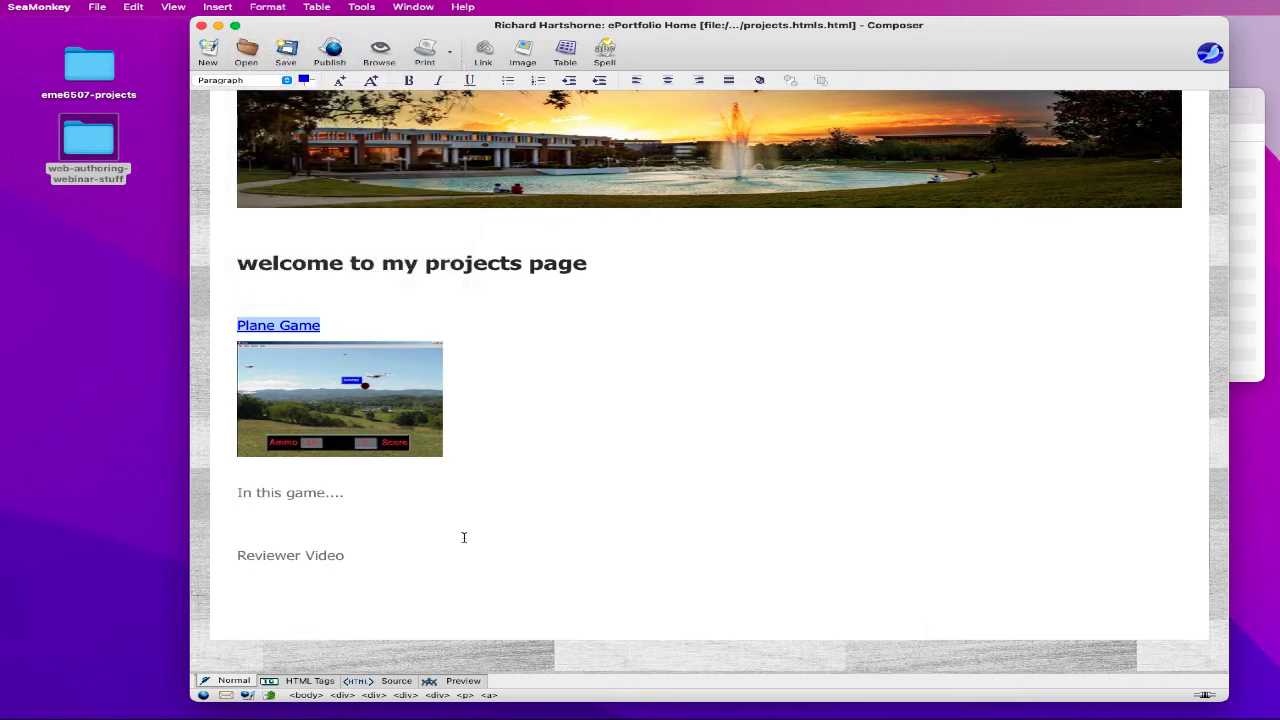
pyautogui.click(240, 324)
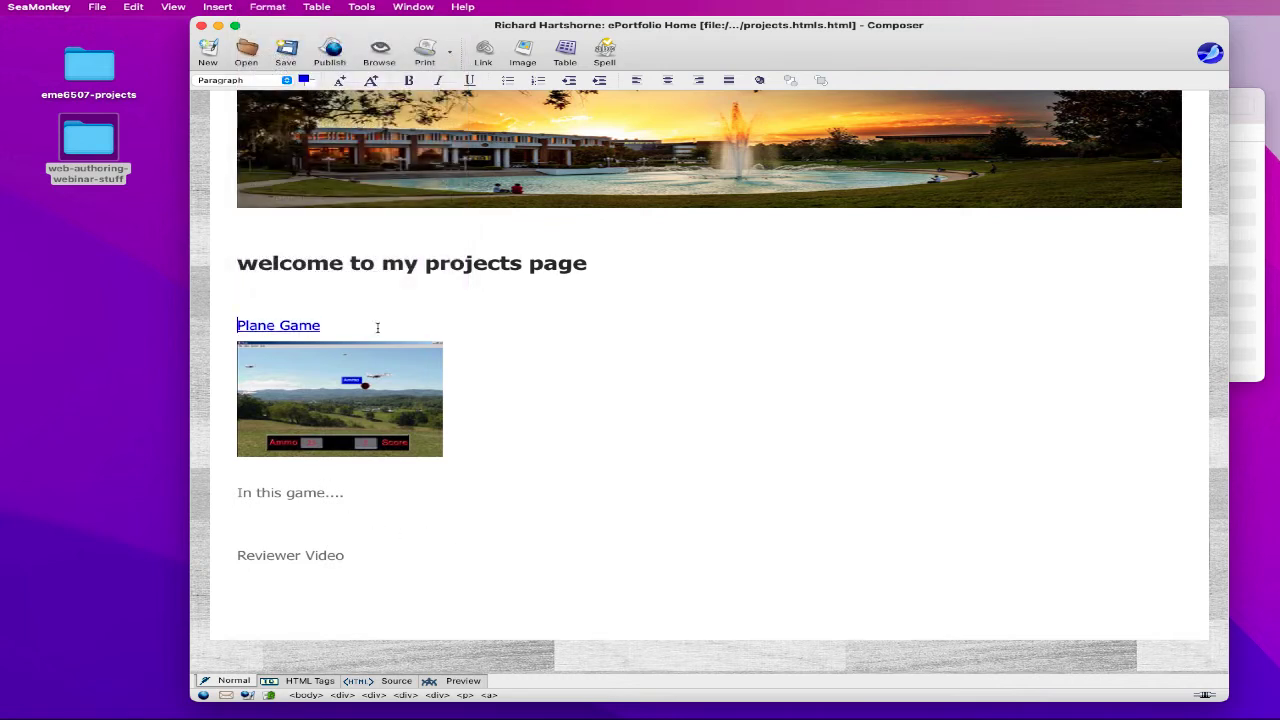
pyautogui.moveTo(318, 325); pyautogui.dragTo(239, 324)
pyautogui.click(550, 350)
pyautogui.moveTo(345, 555); pyautogui.dragTo(234, 553)
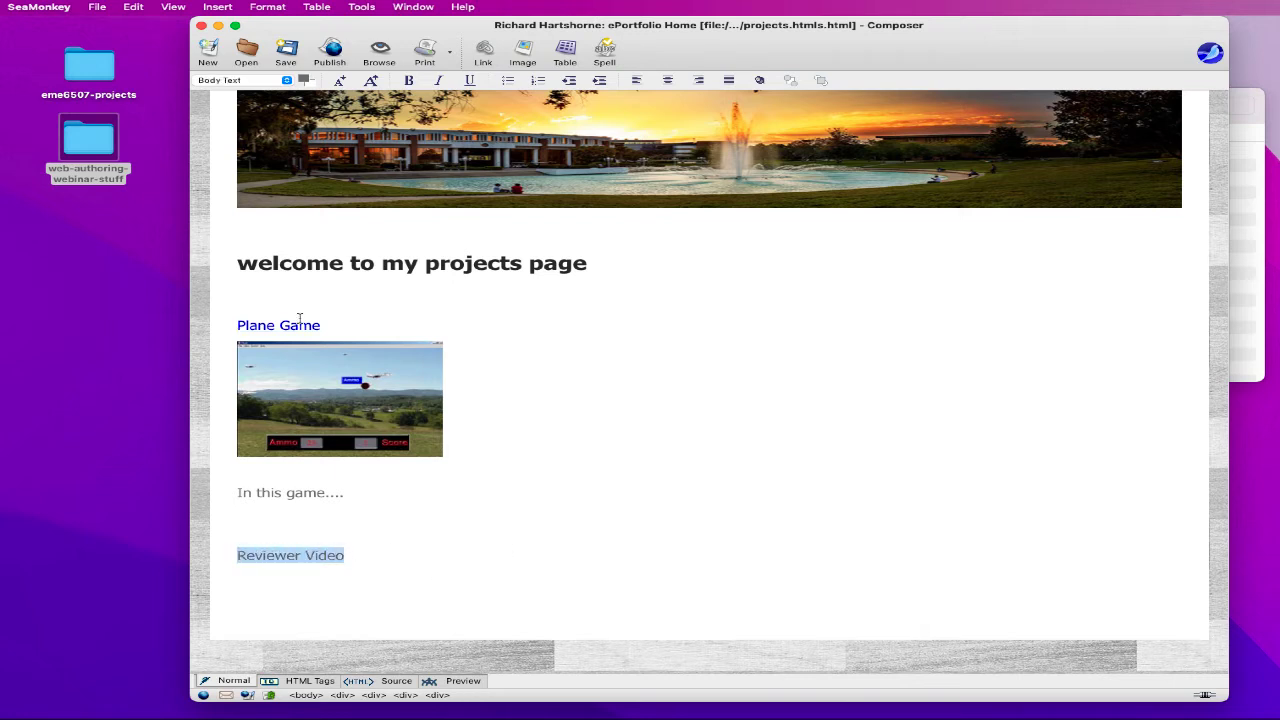
pyautogui.click(302, 531)
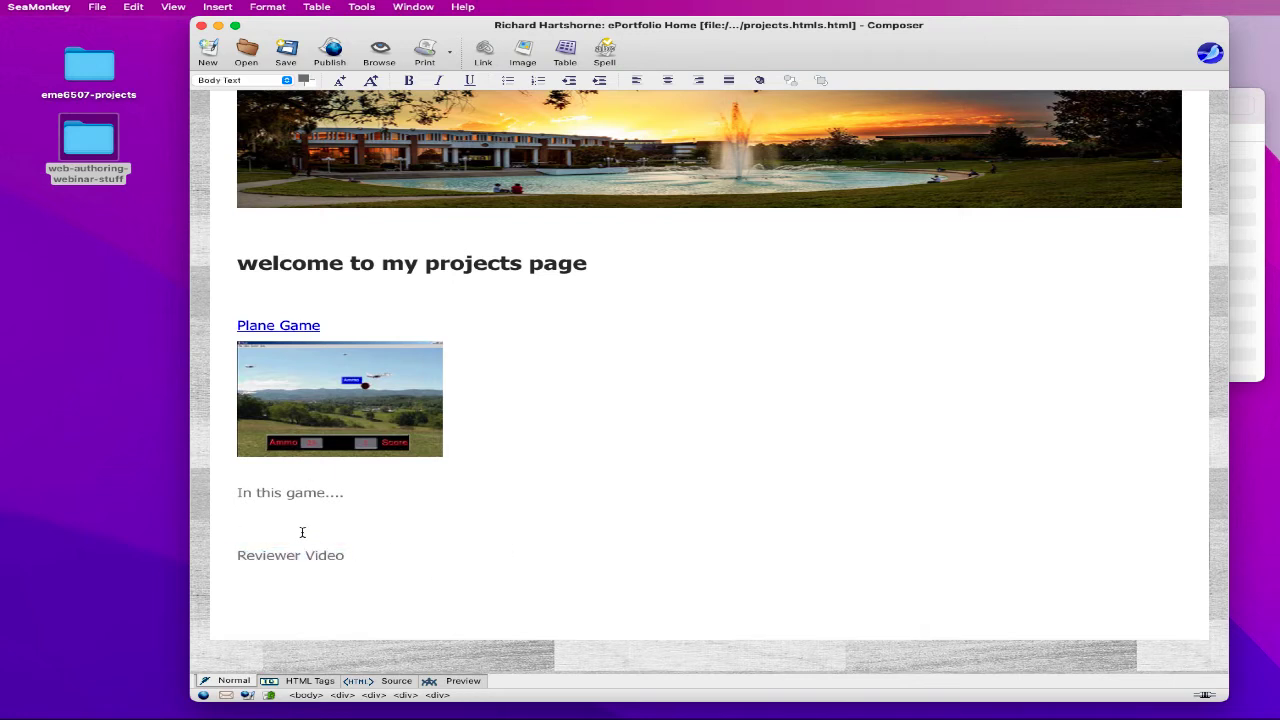
pyautogui.press('BackSpace')
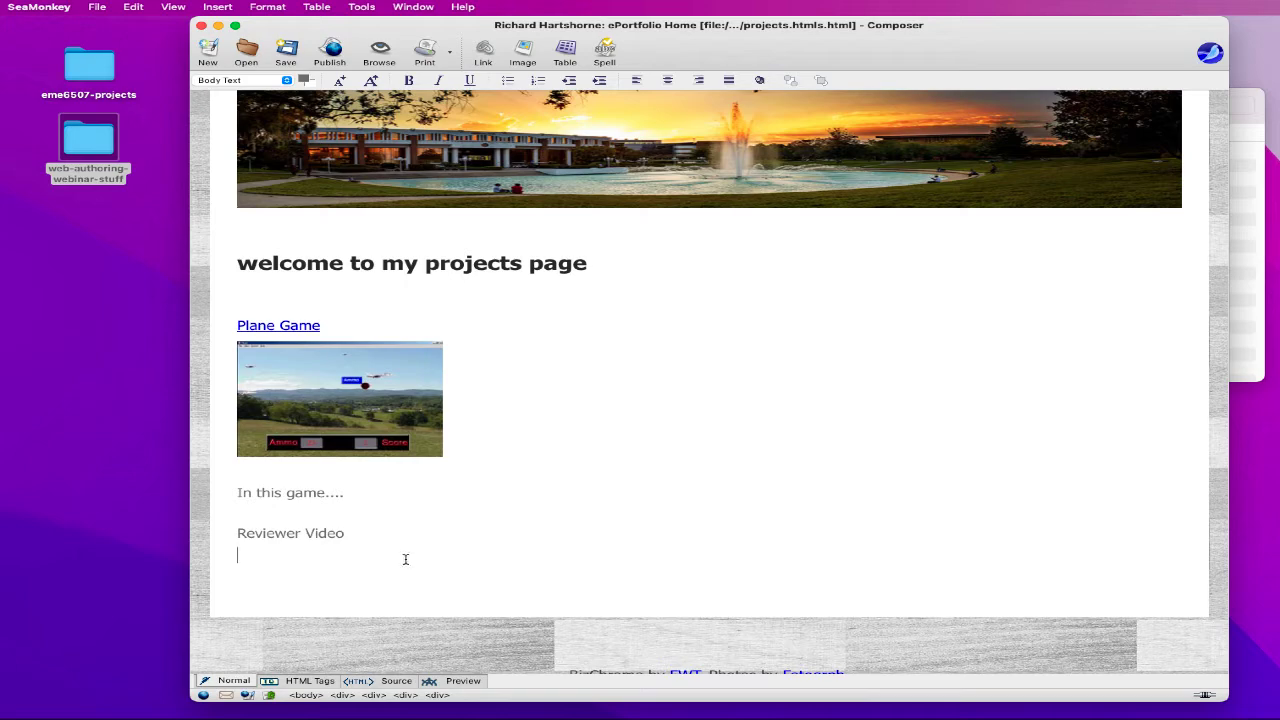
# - Insert reviewer-video.png below Reviewer Video at a custom width of 250 pixels
pyautogui.doubleClick(328, 398)
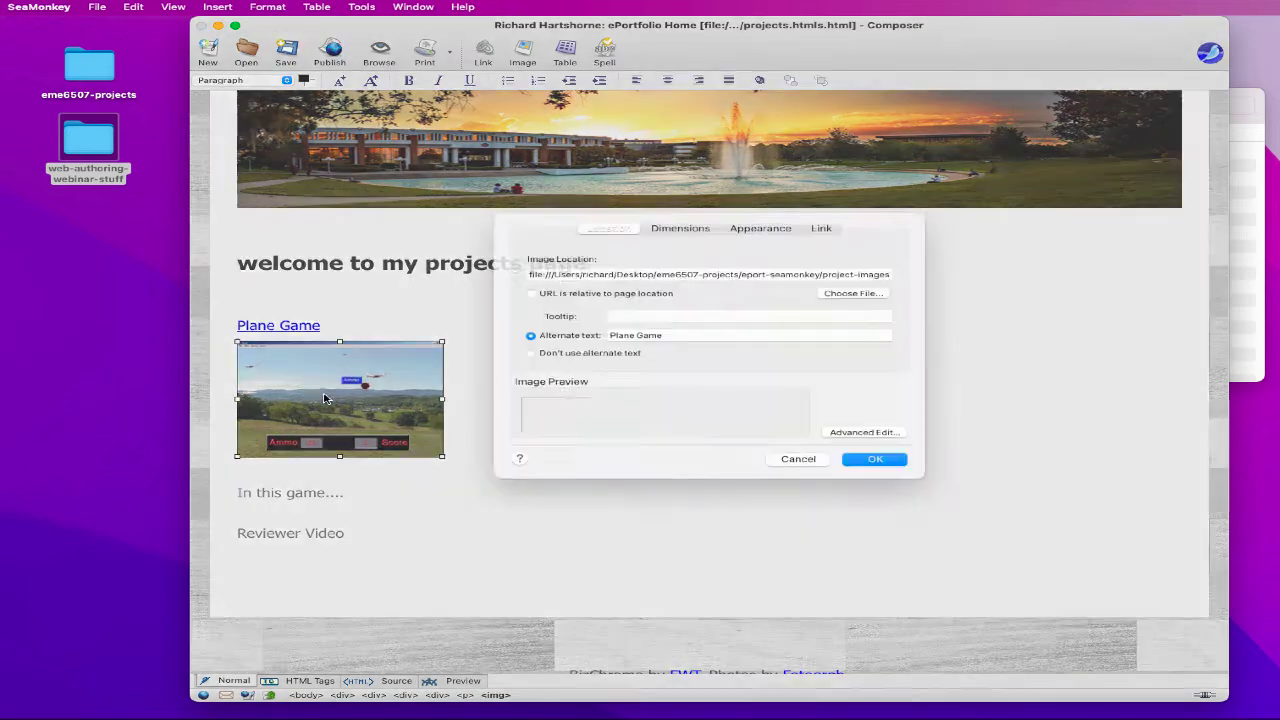
pyautogui.click(798, 476)
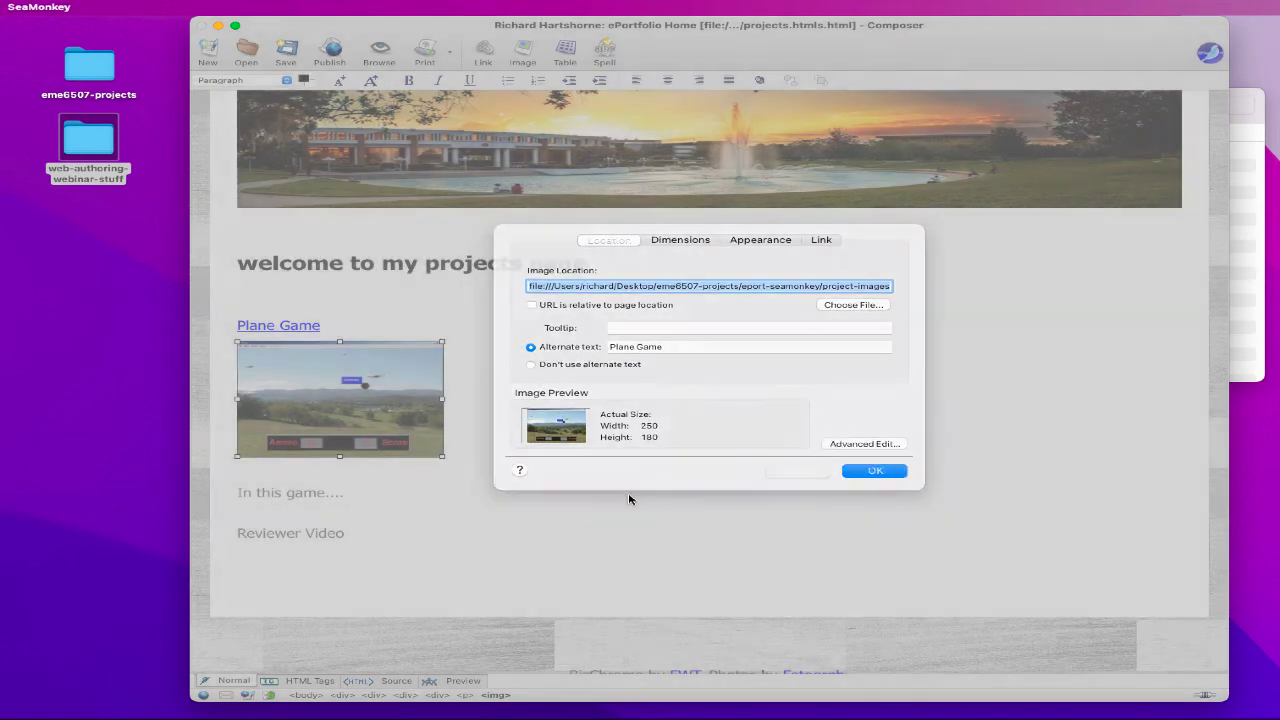
pyautogui.click(527, 48)
pyautogui.click(634, 349)
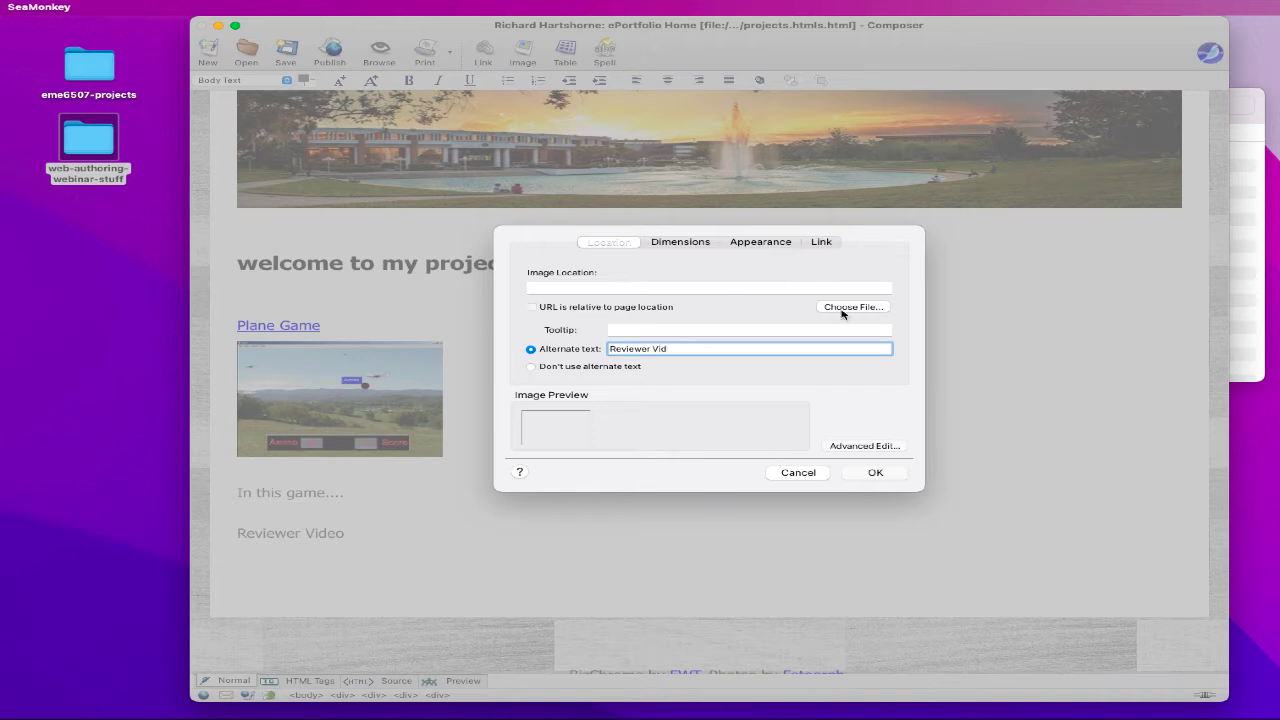
pyautogui.click(842, 309)
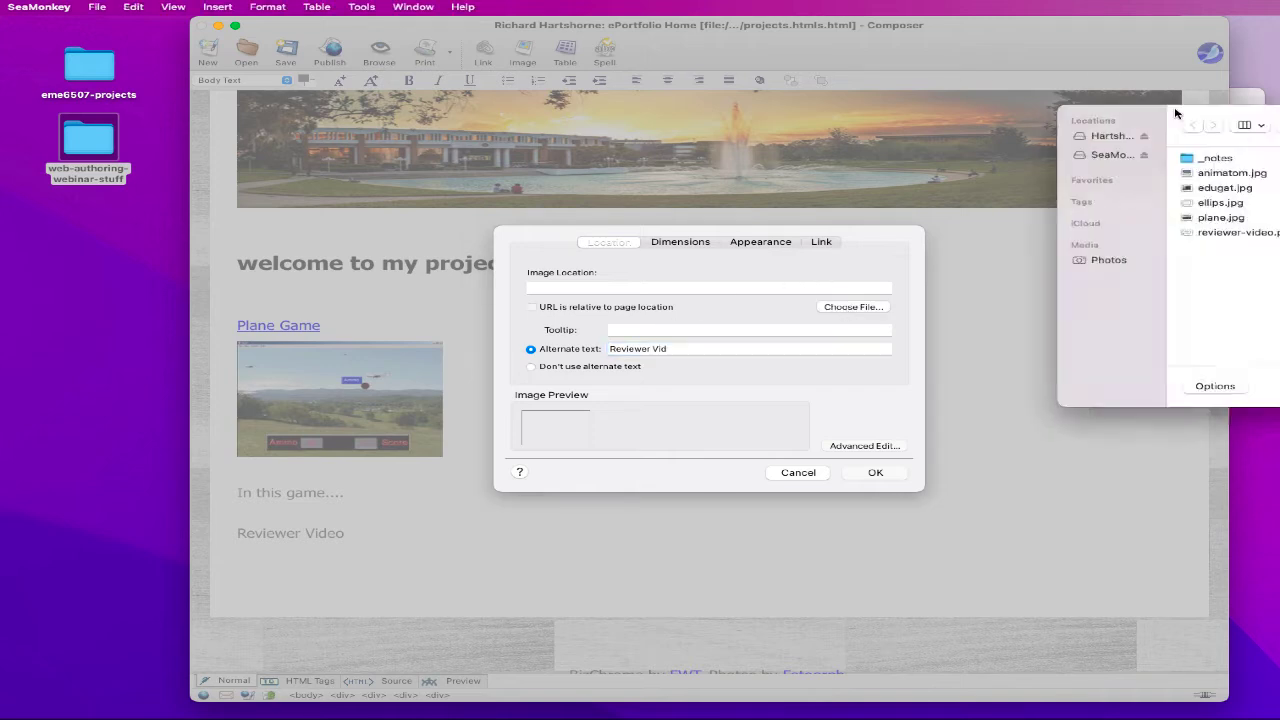
pyautogui.click(600, 231)
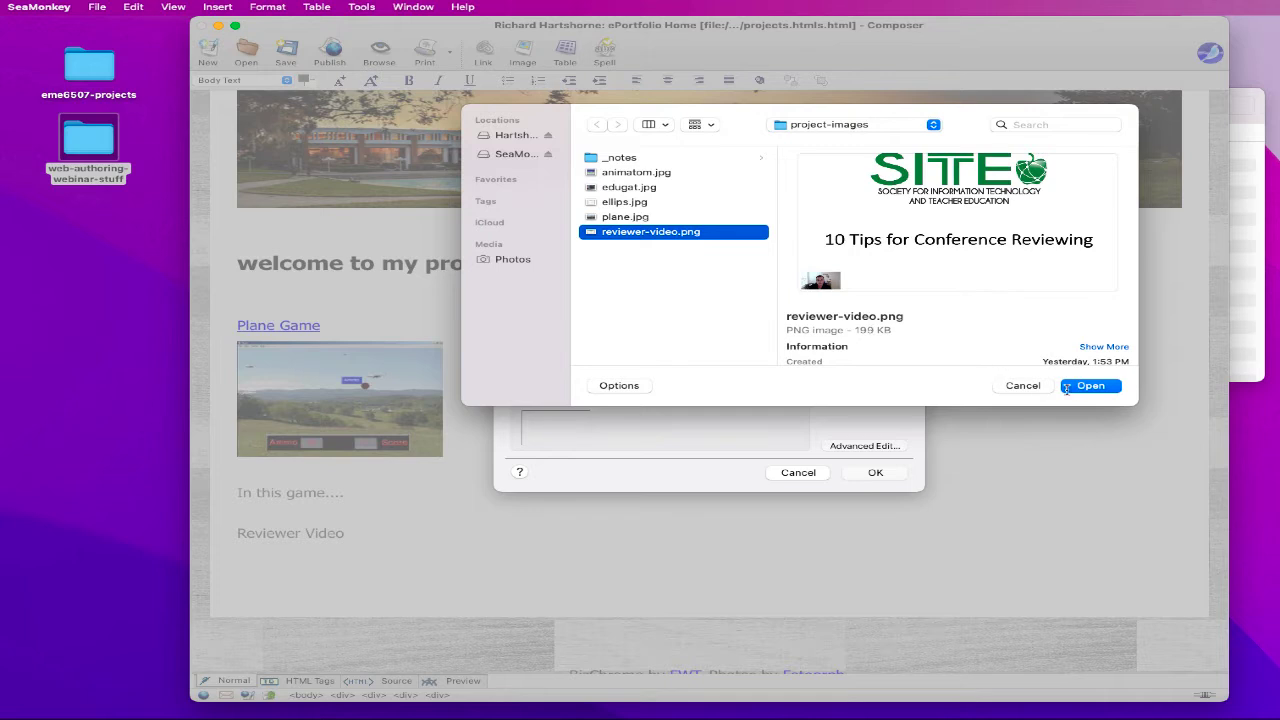
pyautogui.click(1091, 386)
pyautogui.click(688, 245)
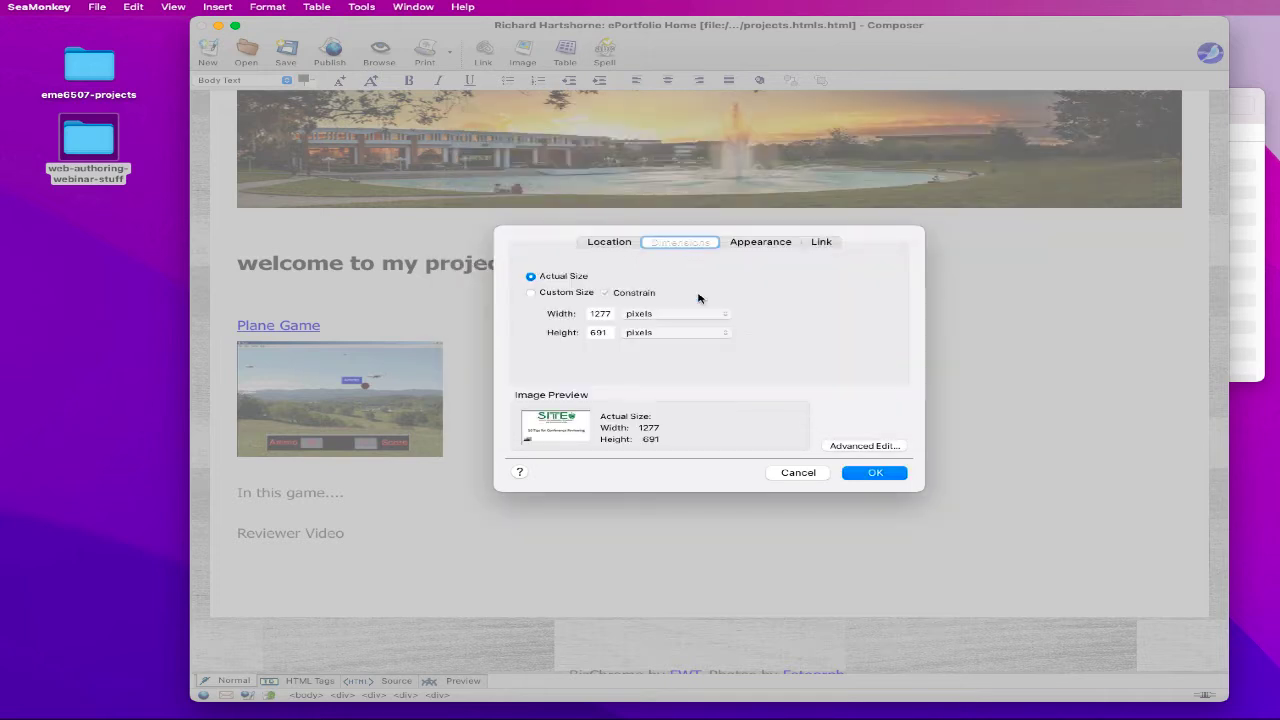
pyautogui.click(531, 292)
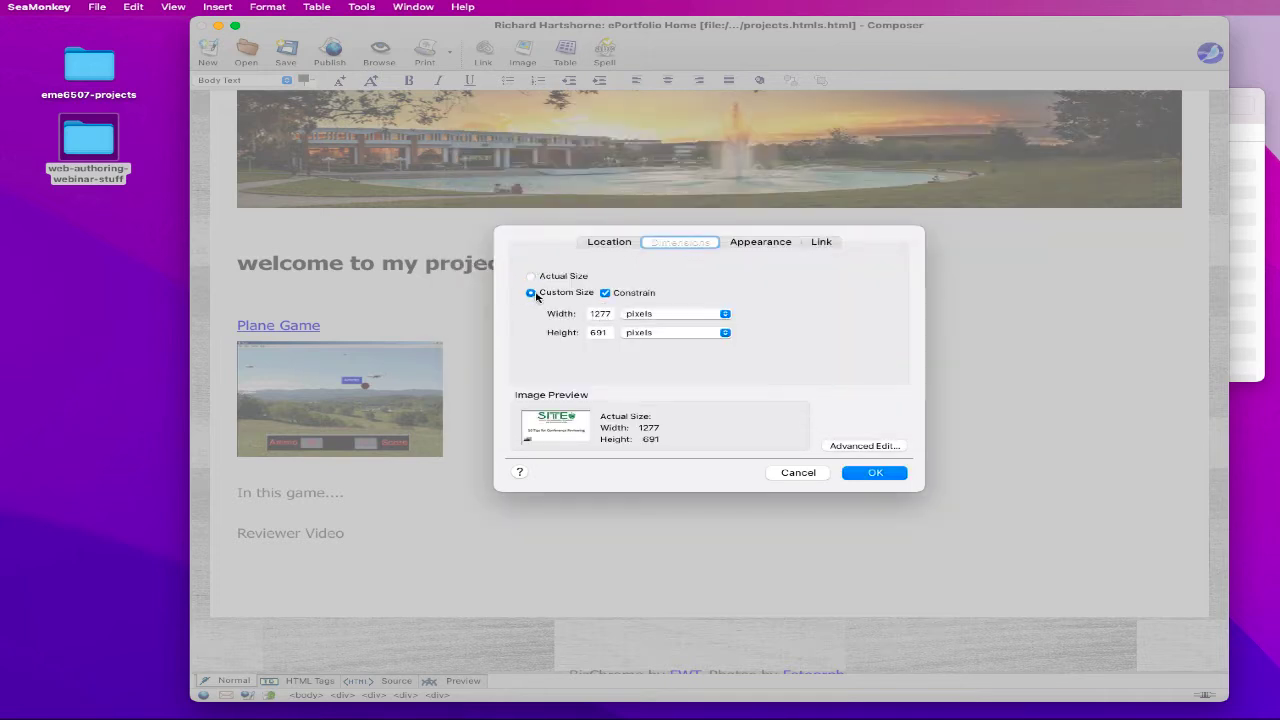
pyautogui.doubleClick(596, 313)
pyautogui.write('250')
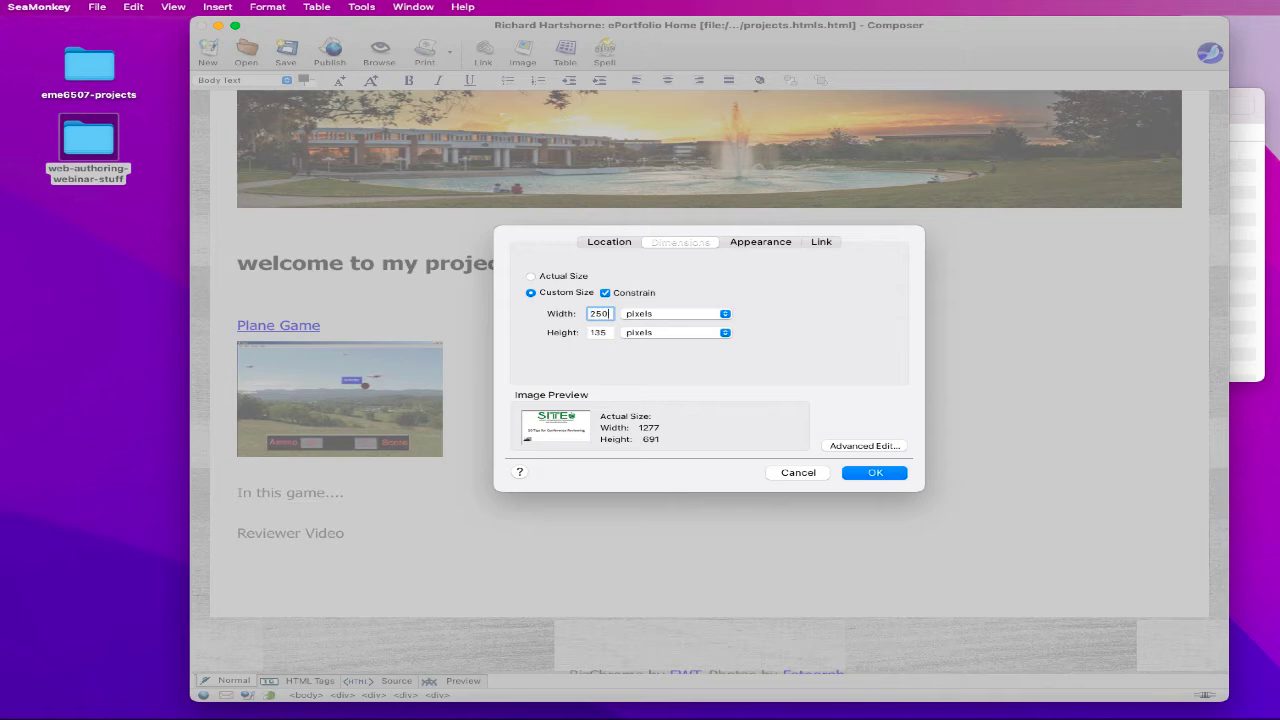
pyautogui.press('Return')
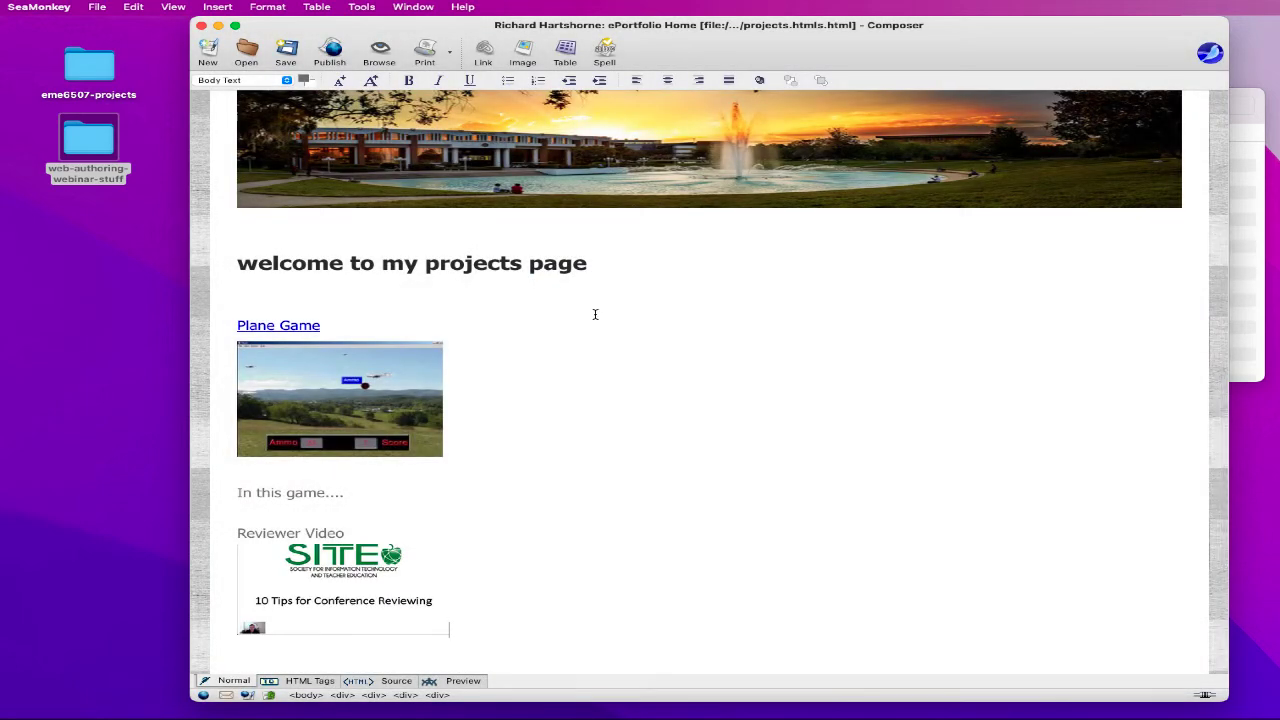
# - Drag the Plane Game screenshot's resize handle to make it slightly wider
pyautogui.scroll(-2, 628, 357)
pyautogui.click(408, 337)
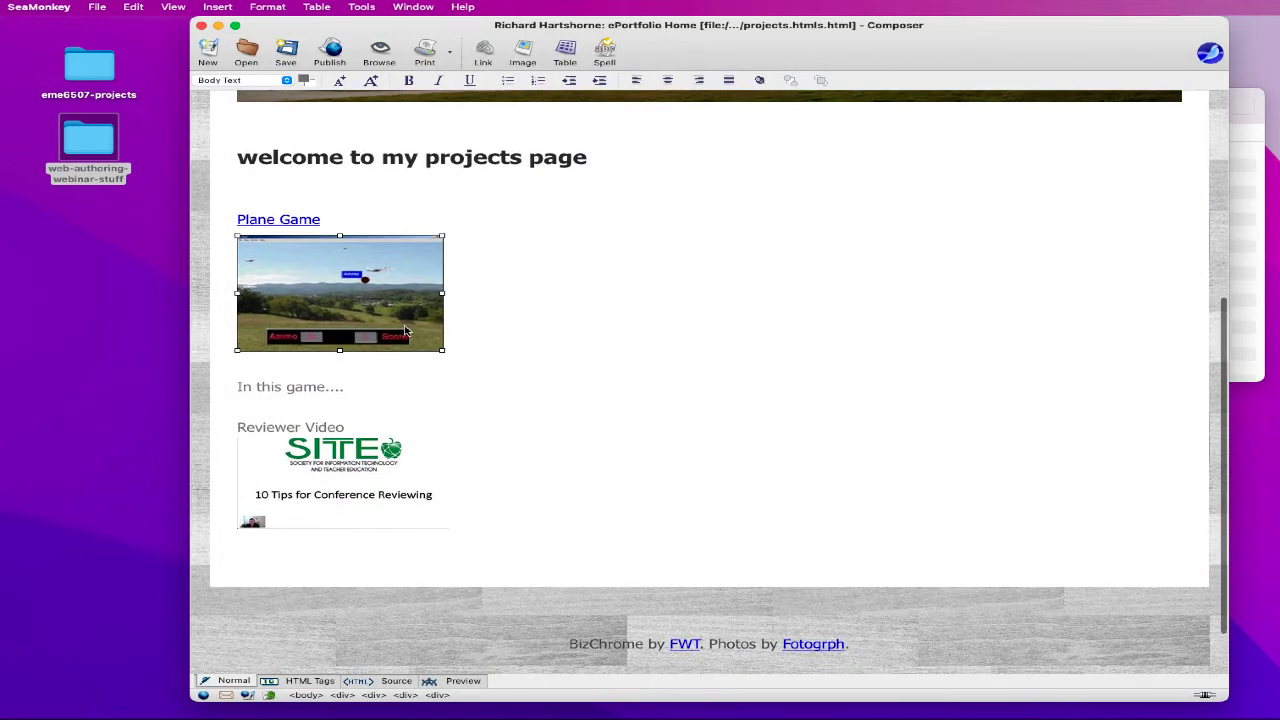
pyautogui.click(396, 490)
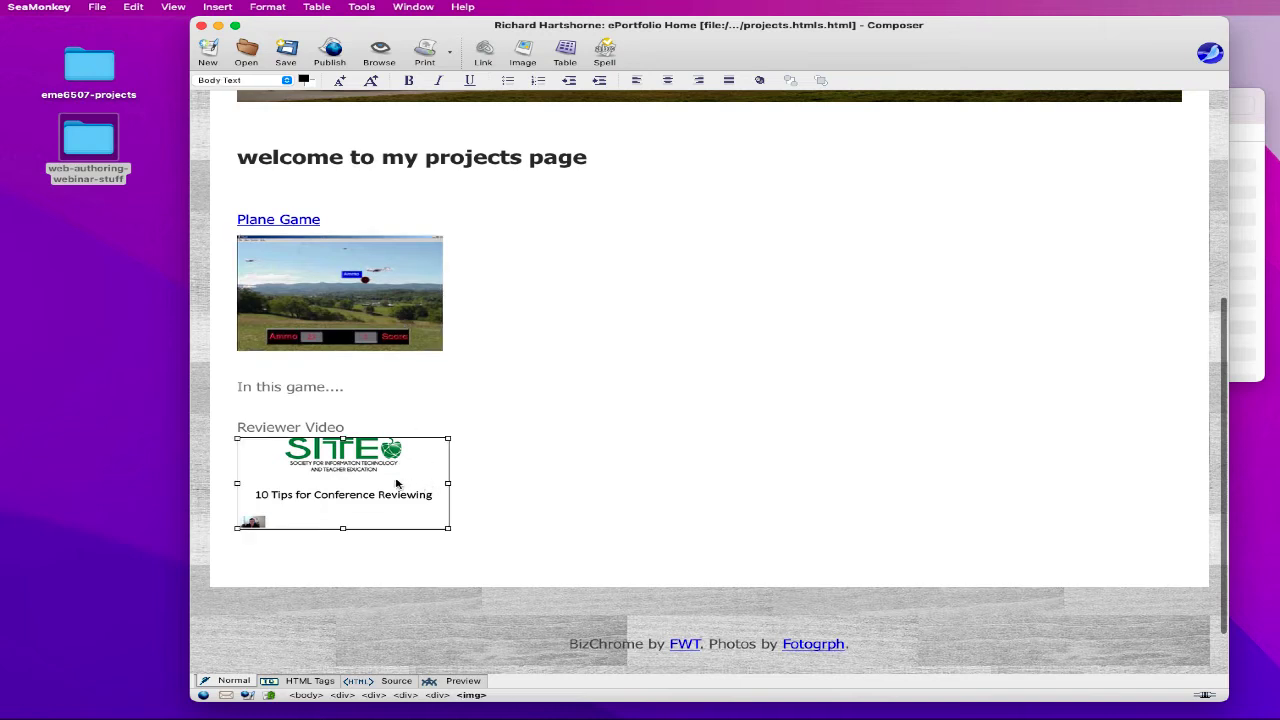
pyautogui.click(445, 316)
pyautogui.click(433, 304)
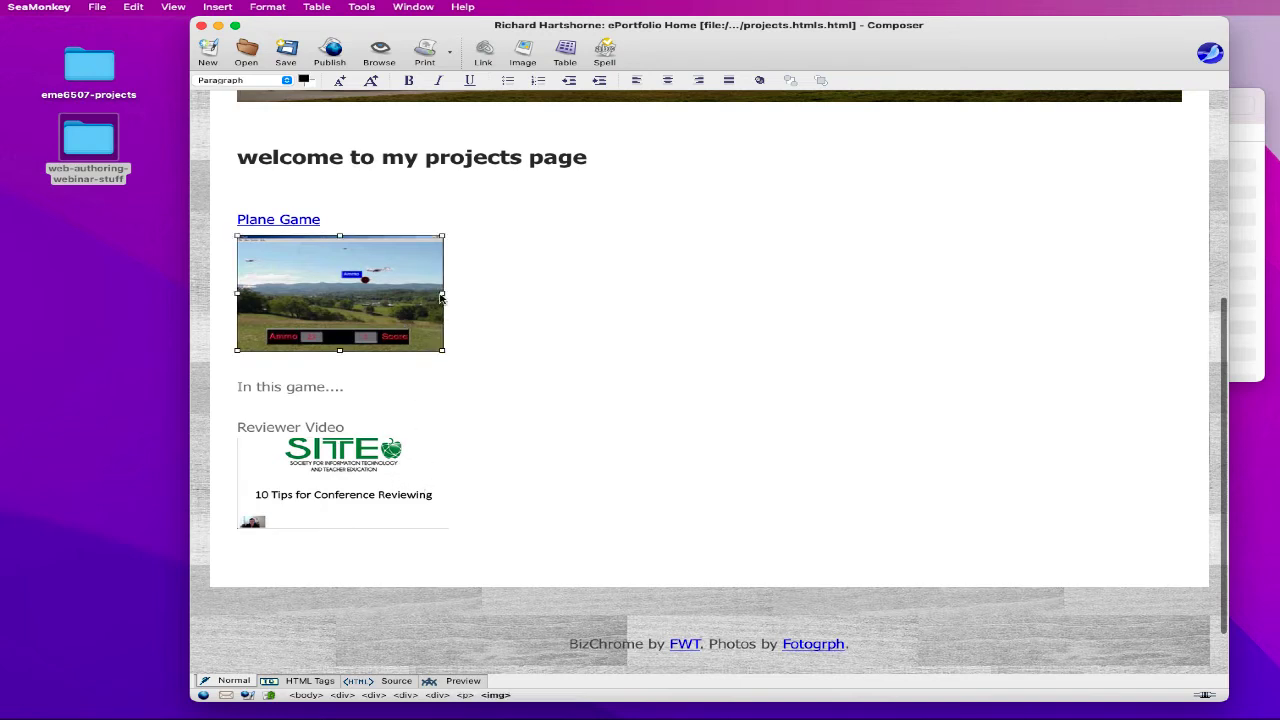
pyautogui.moveTo(441, 297); pyautogui.dragTo(460, 293)
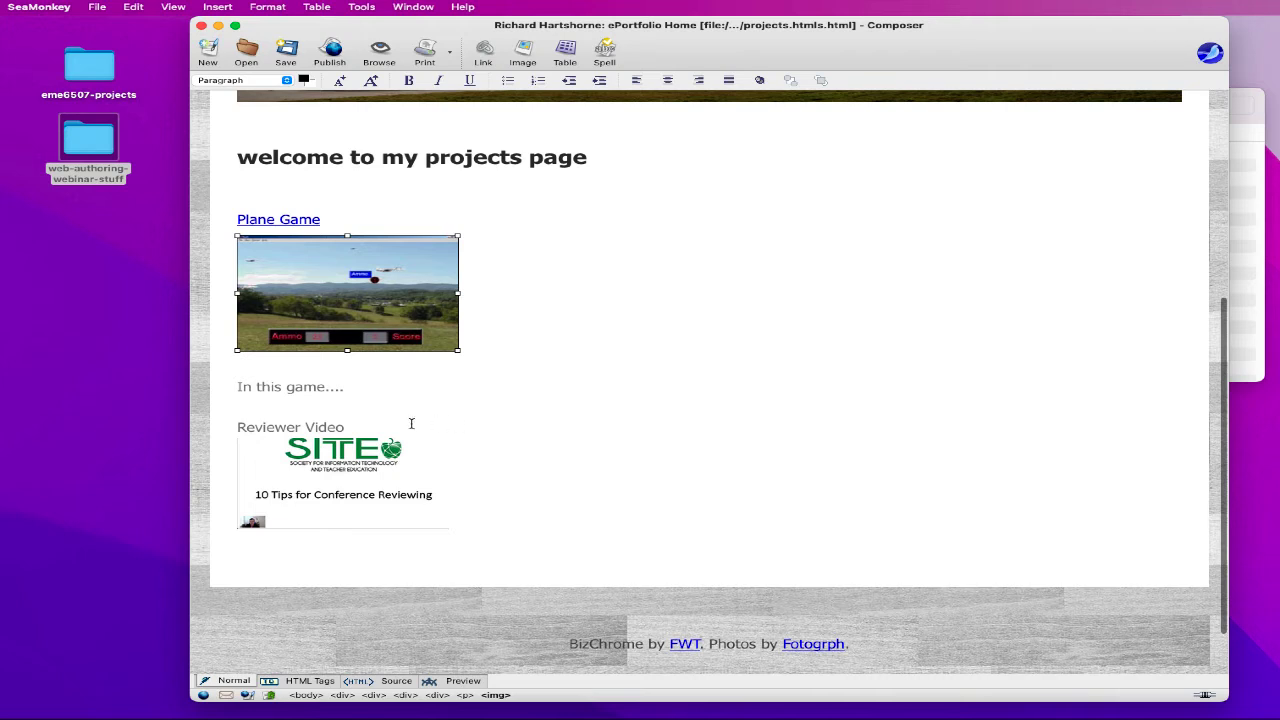
pyautogui.moveTo(356, 428); pyautogui.dragTo(237, 426)
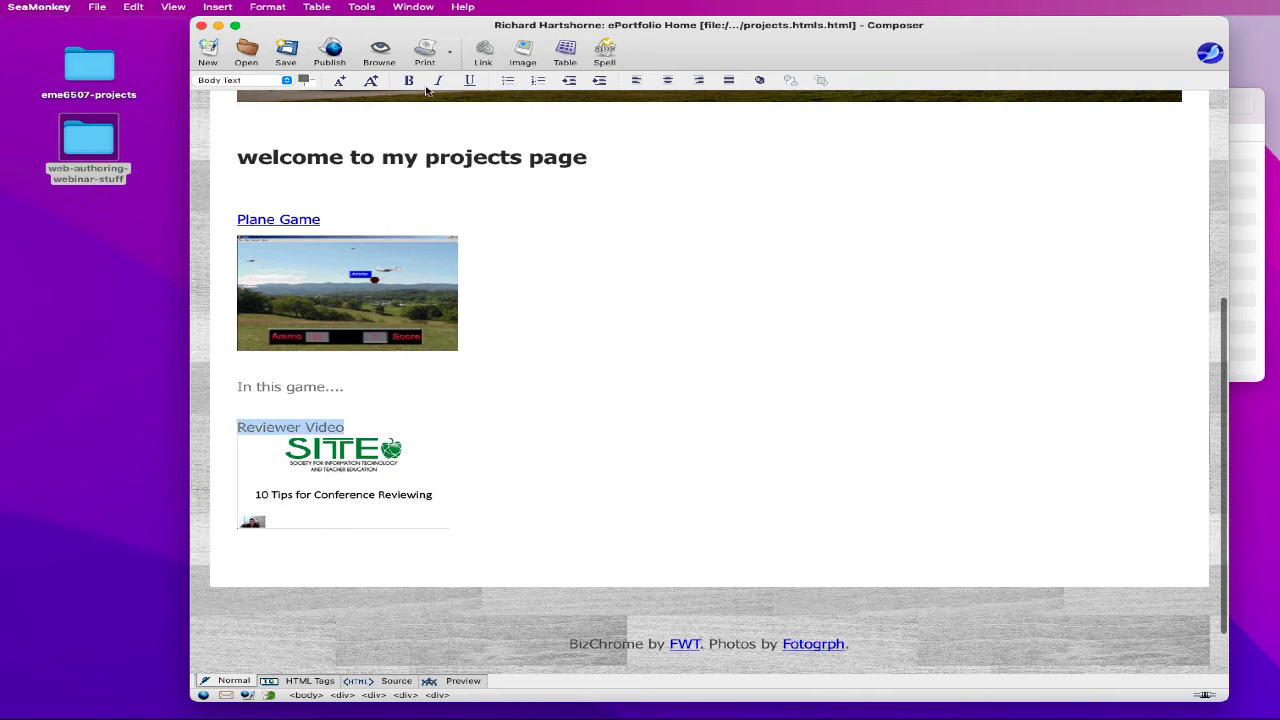
pyautogui.click(484, 52)
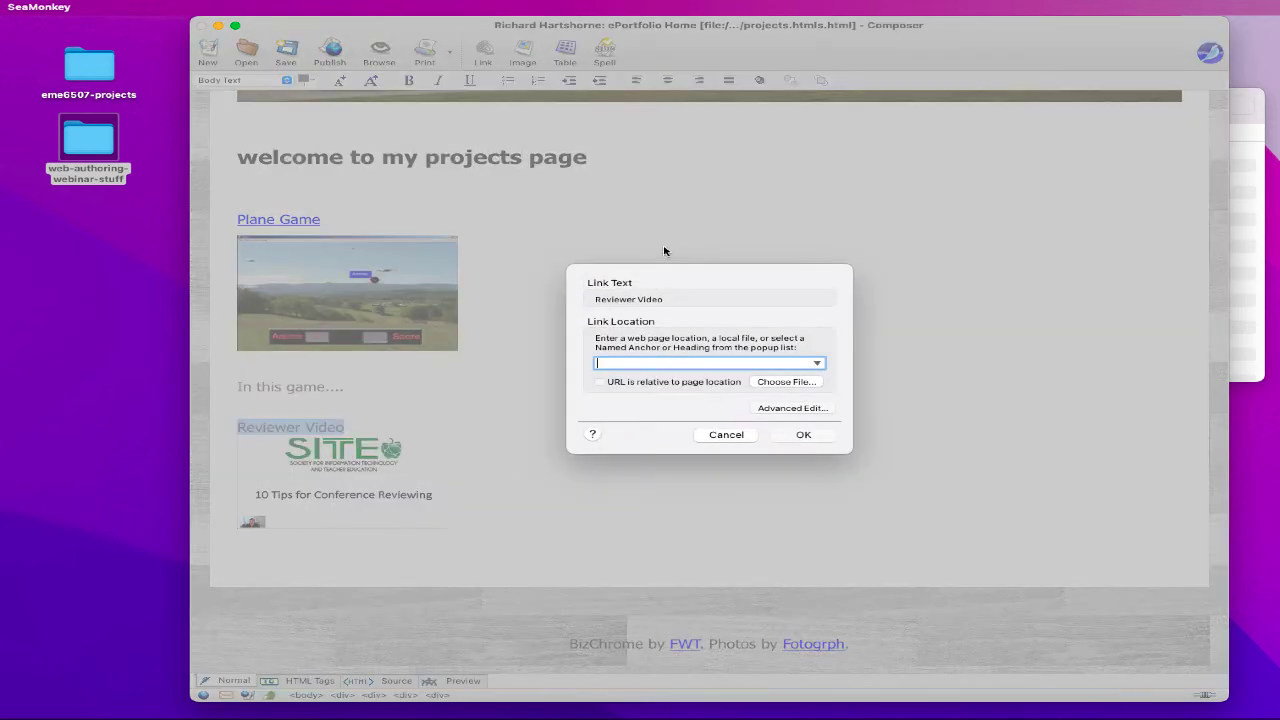
pyautogui.click(778, 382)
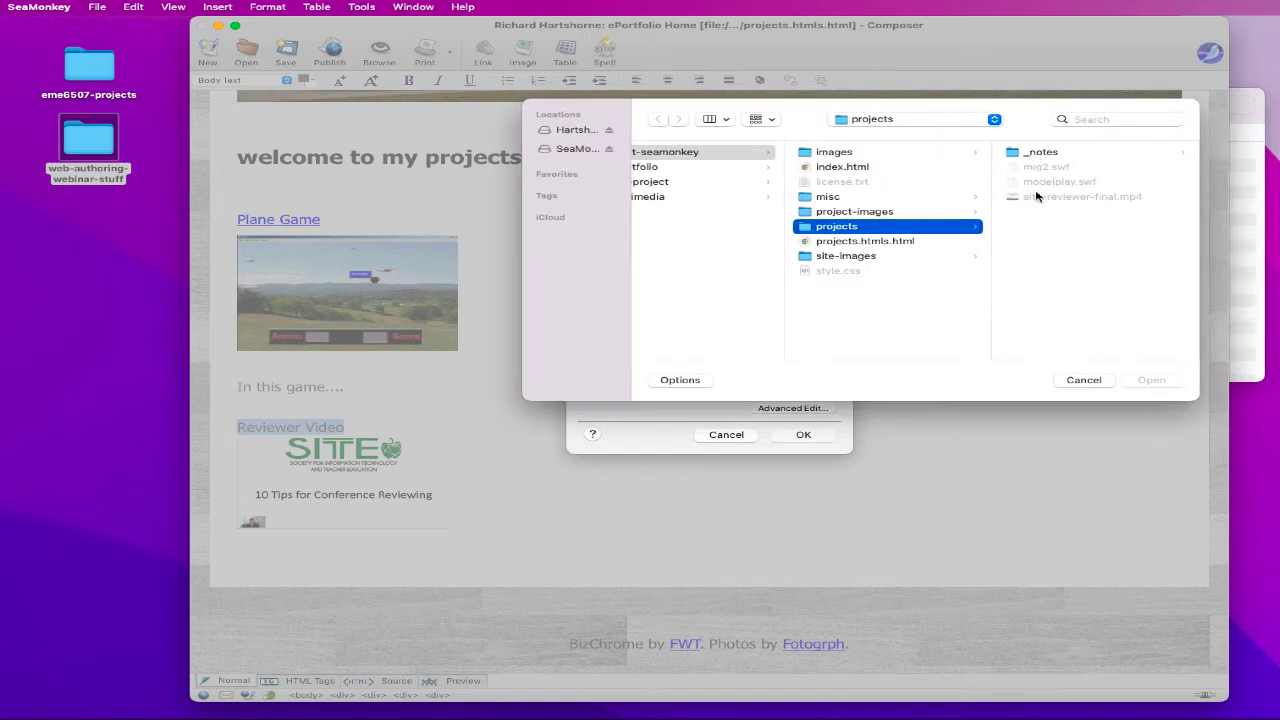
pyautogui.click(678, 380)
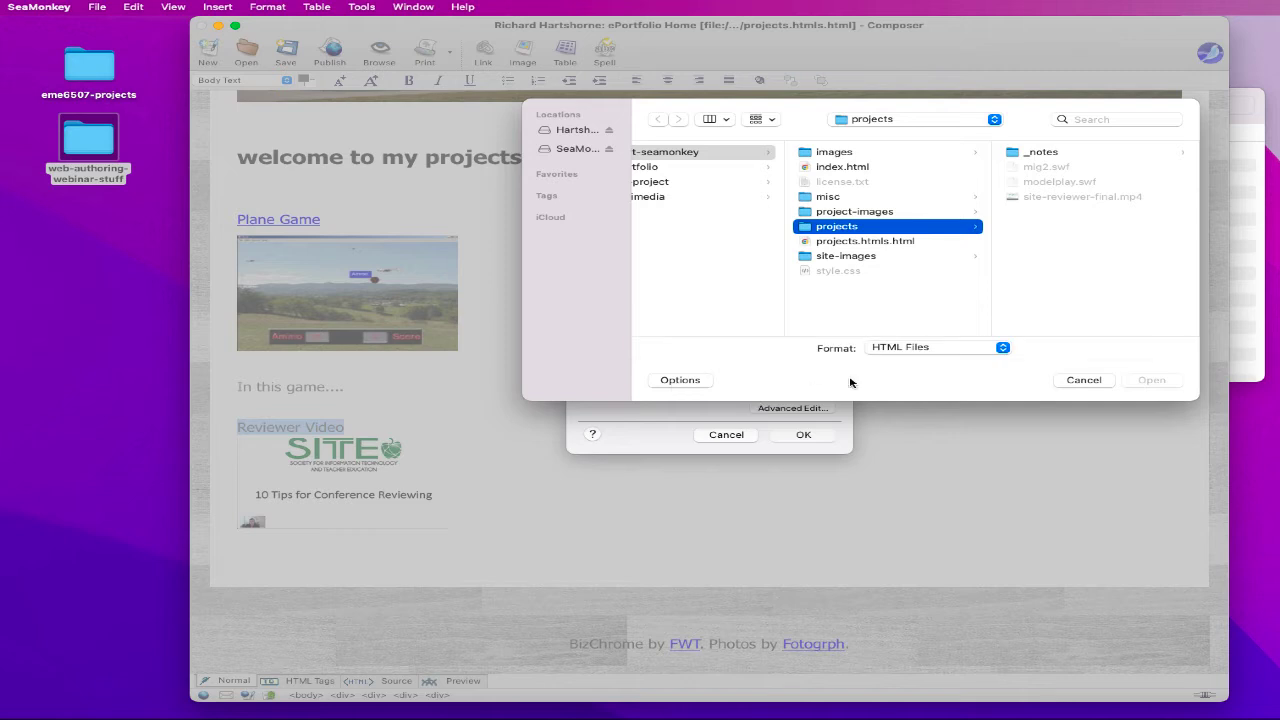
pyautogui.click(890, 348)
pyautogui.press('Down')
pyautogui.press('Down')
pyautogui.press('Down')
pyautogui.press('Return')
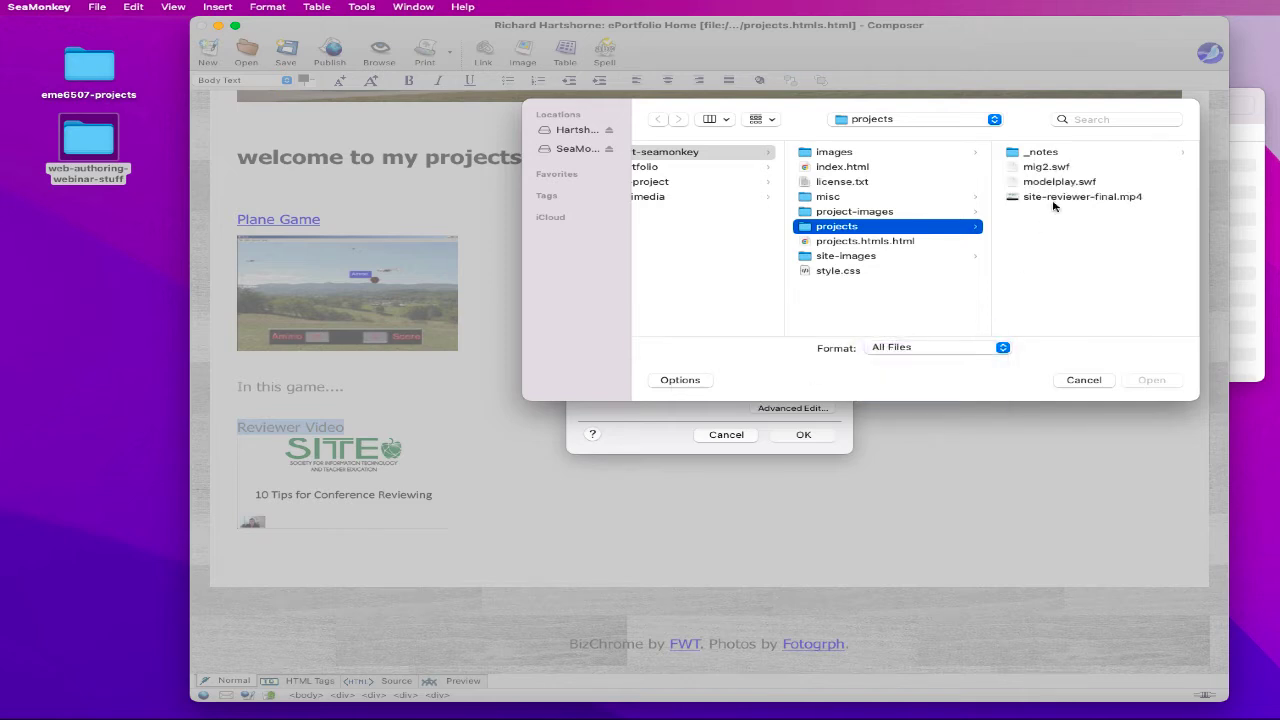
pyautogui.click(1056, 197)
pyautogui.click(1152, 380)
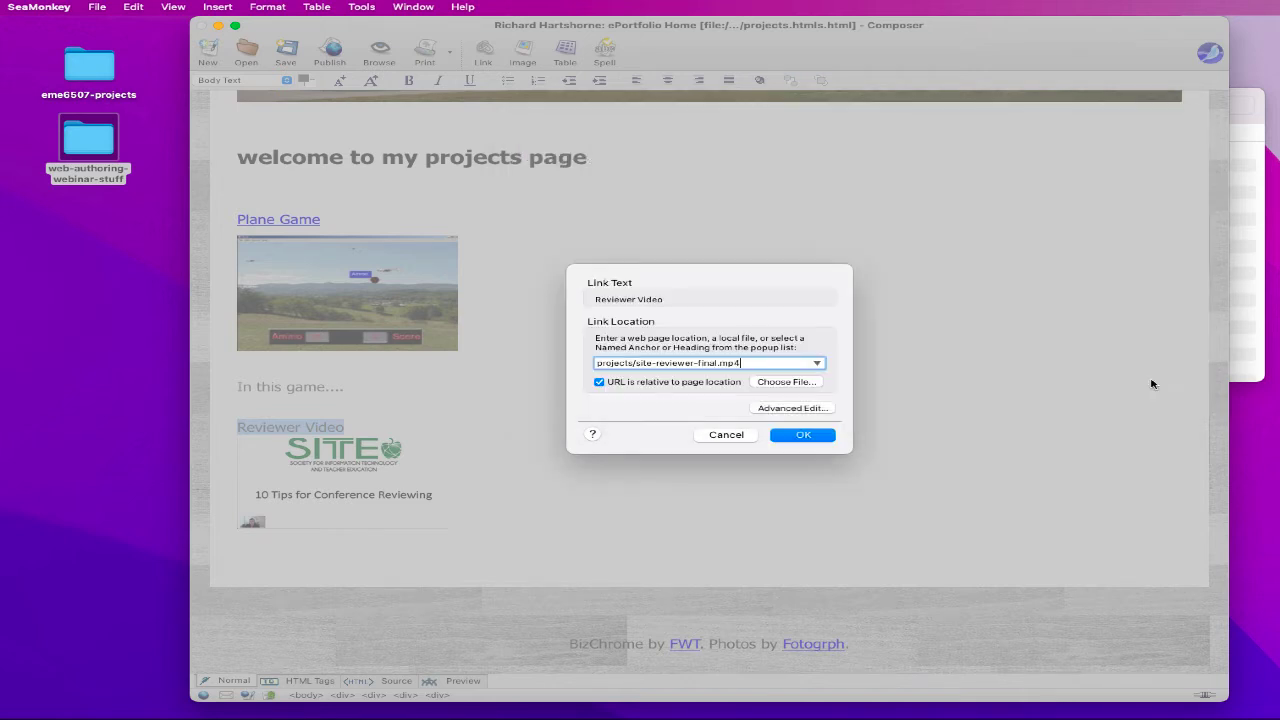
pyautogui.click(771, 409)
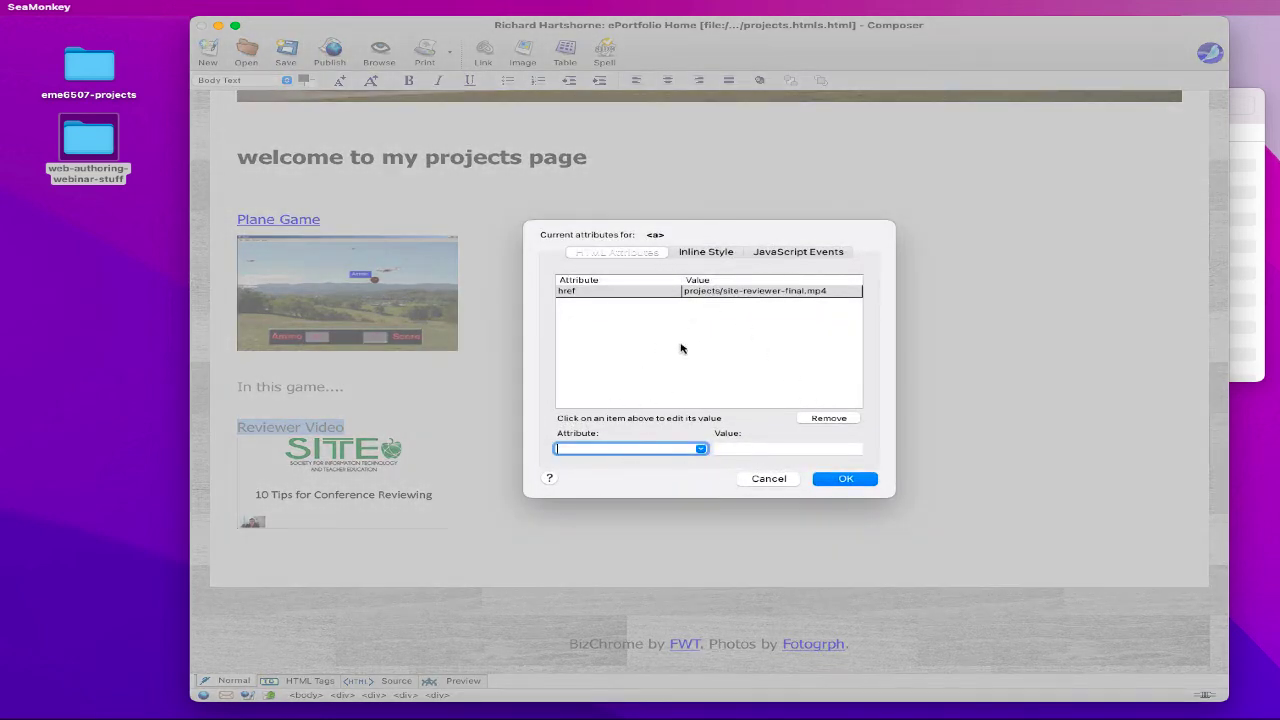
pyautogui.click(773, 480)
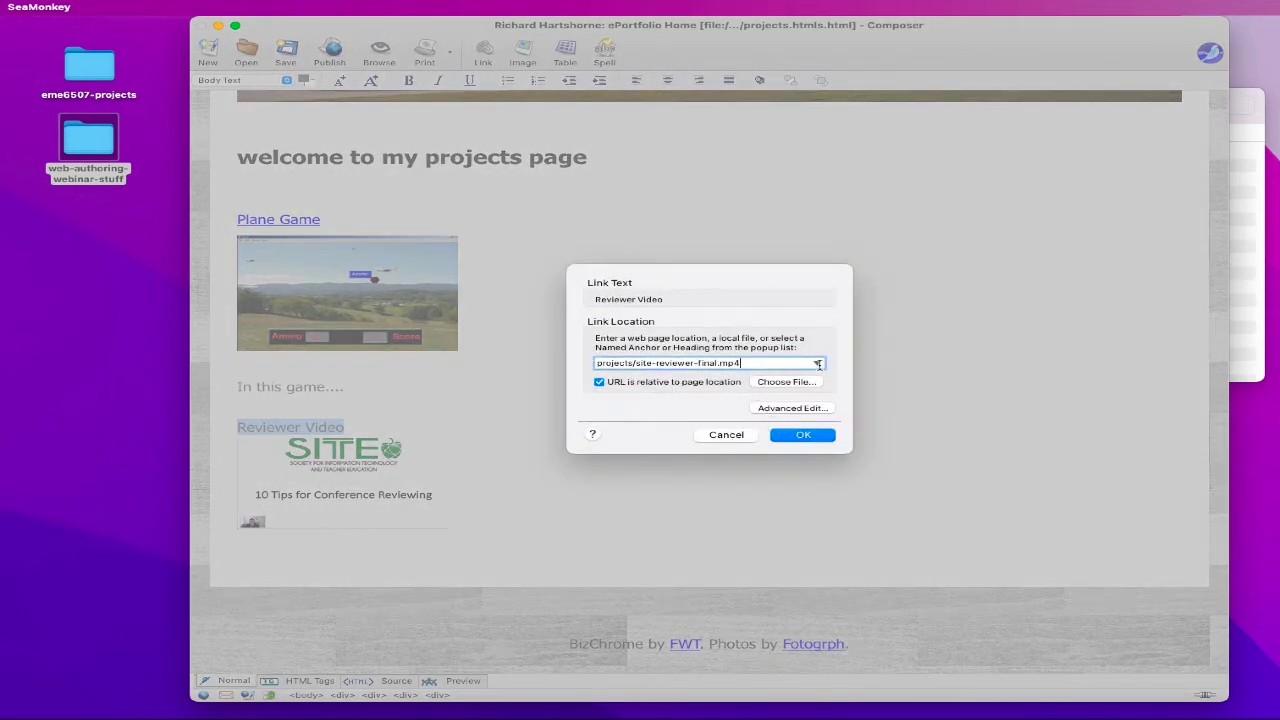
pyautogui.click(818, 365)
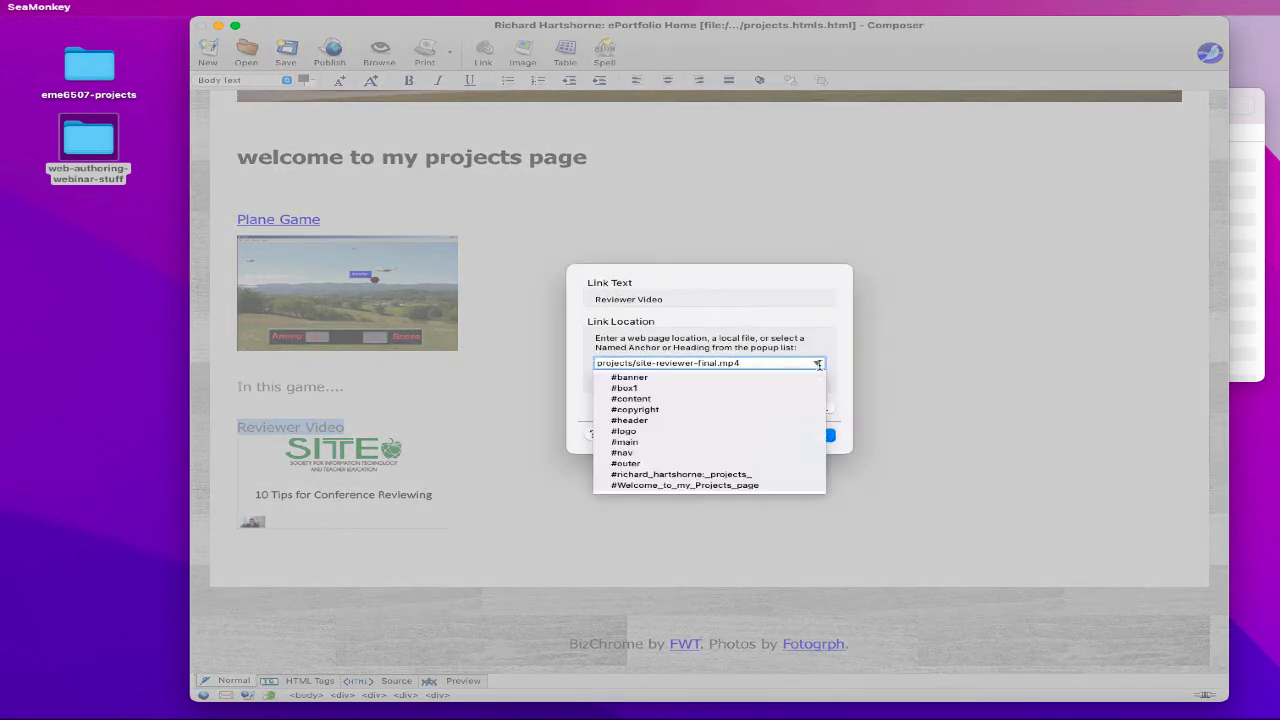
pyautogui.click(774, 316)
pyautogui.click(811, 436)
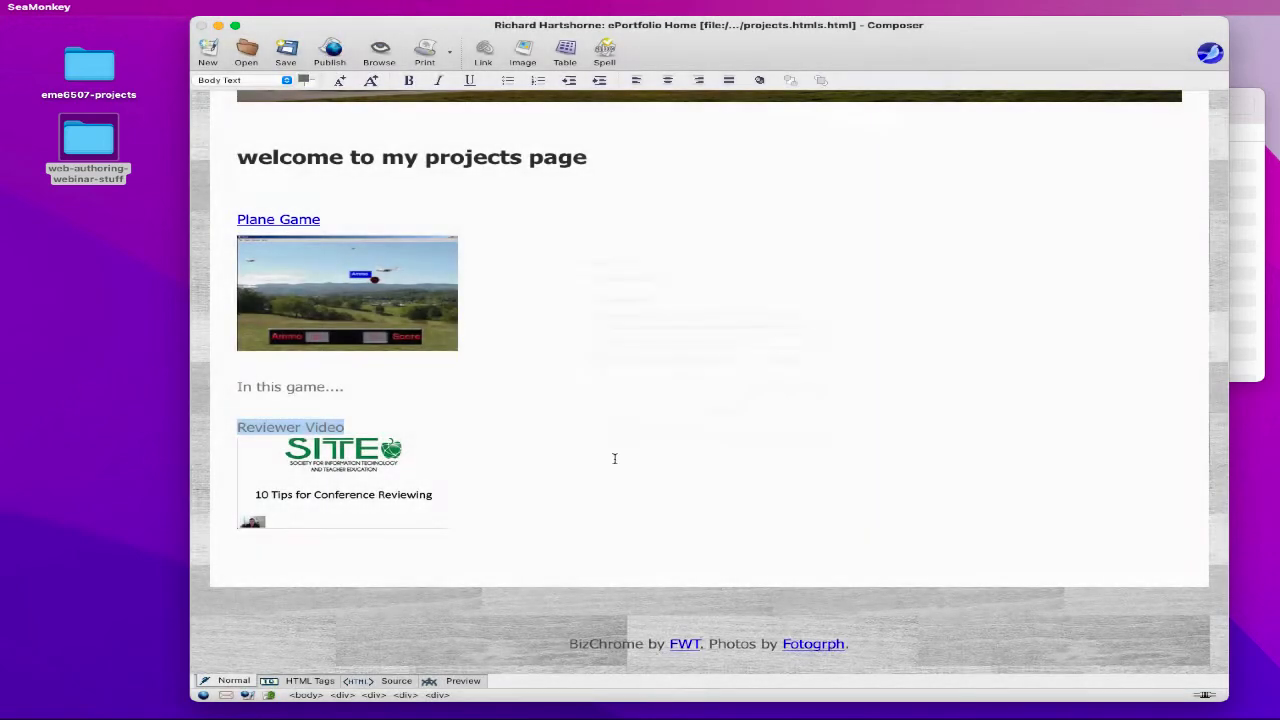
pyautogui.scroll(-2, 491, 434)
pyautogui.click(491, 434)
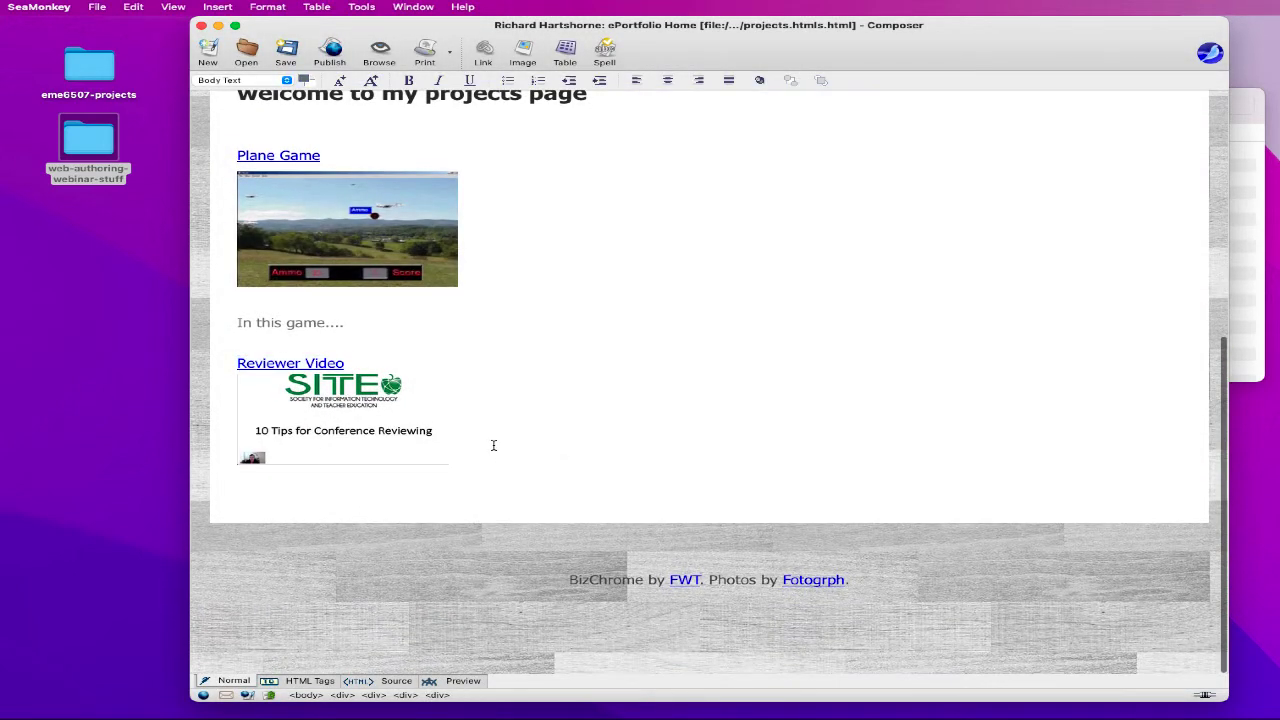
pyautogui.press('Return')
pyautogui.write('In this video.....')
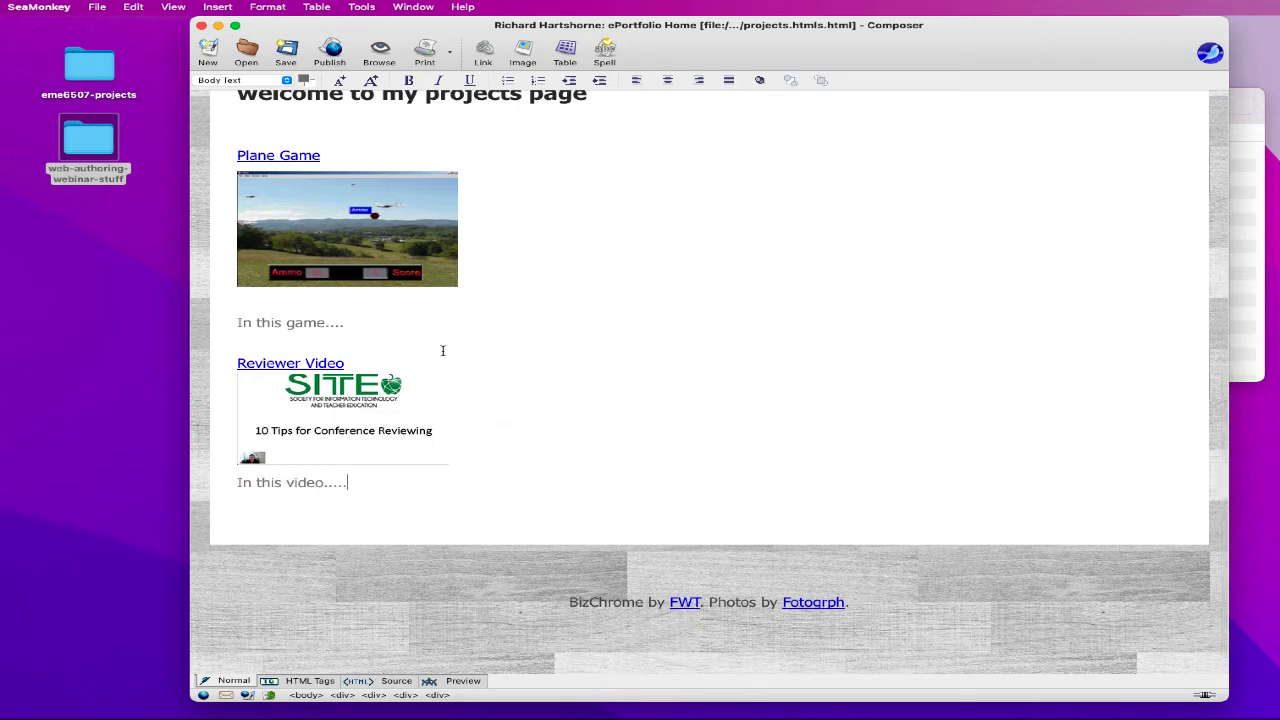
pyautogui.scroll(4, 443, 350)
pyautogui.click(391, 337)
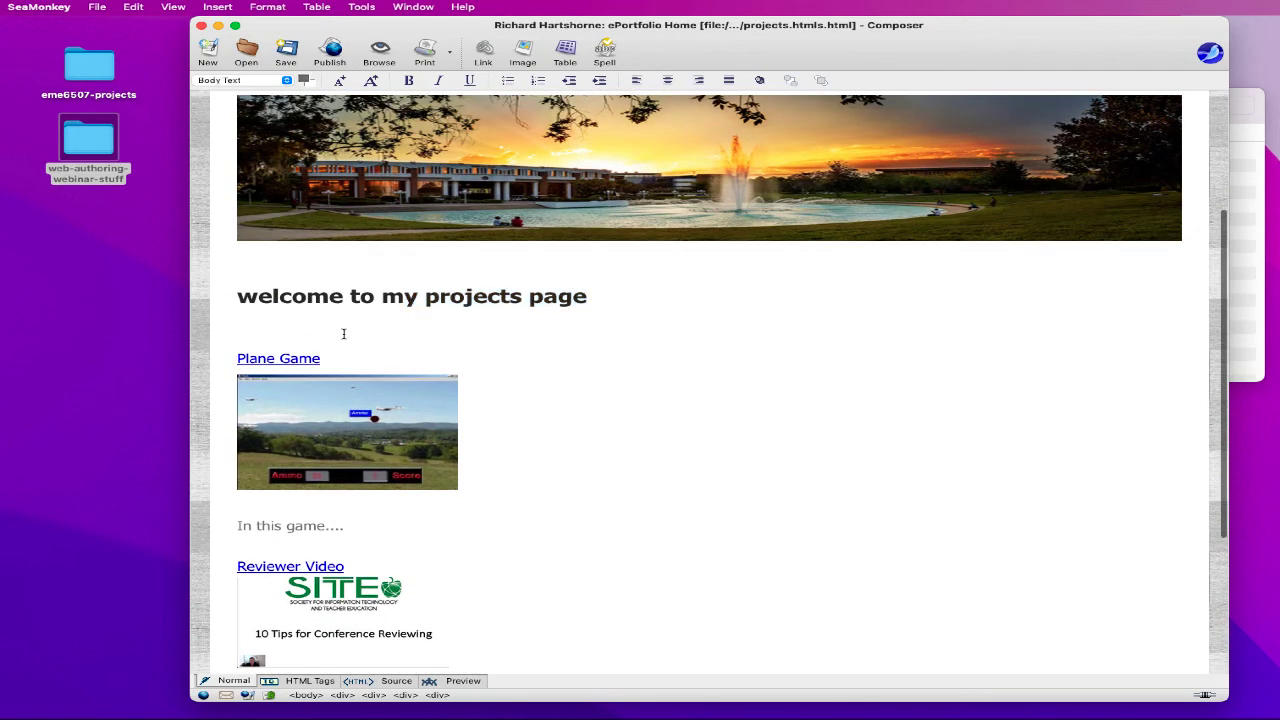
pyautogui.press('BackSpace')
pyautogui.press('Down')
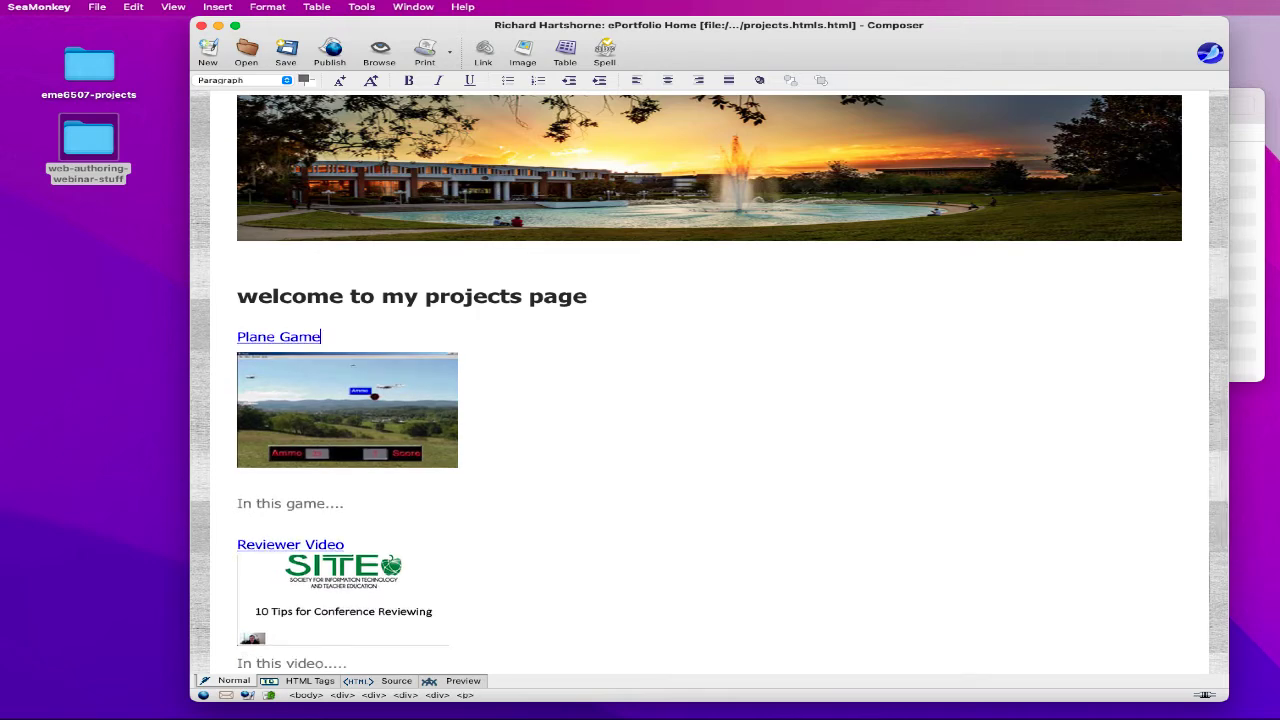
pyautogui.scroll(-3, 387, 357)
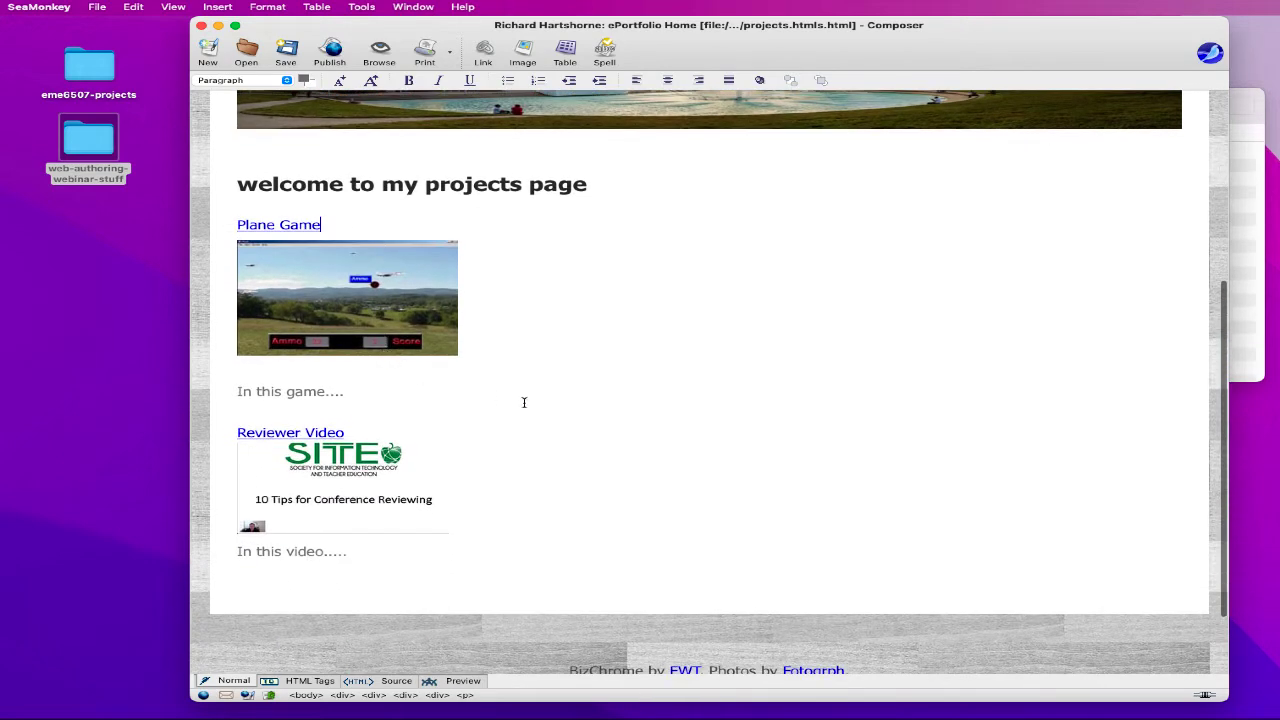
pyautogui.scroll(-3, 556, 401)
pyautogui.scroll(8, 577, 397)
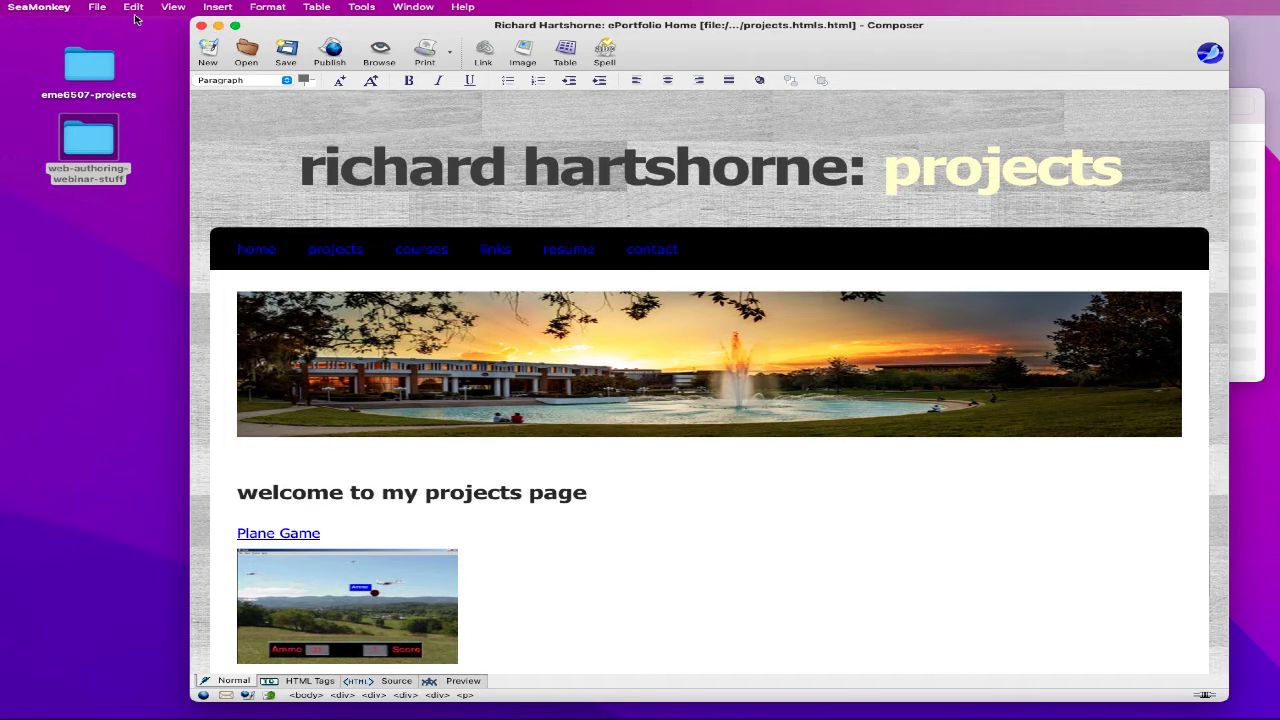
# - Change the page title's last word from Home to Projects, making it 'ePortfolio Projects'
pyautogui.click(266, 8)
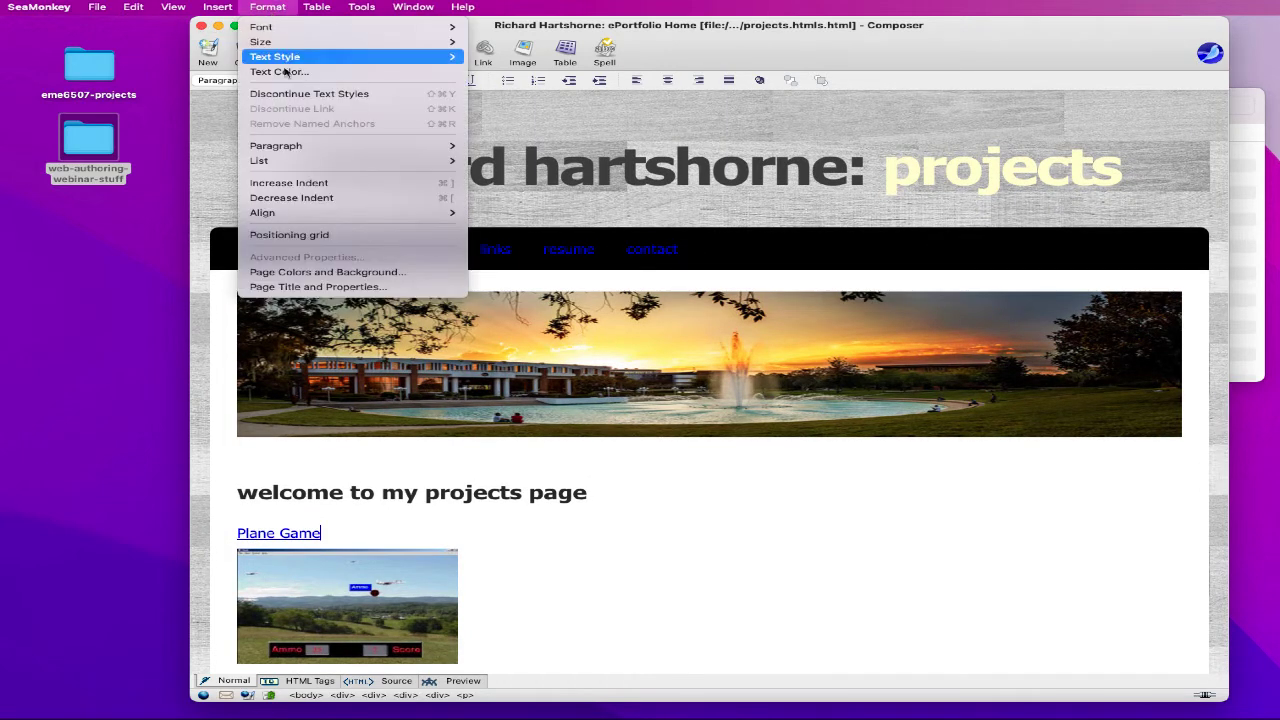
pyautogui.click(290, 287)
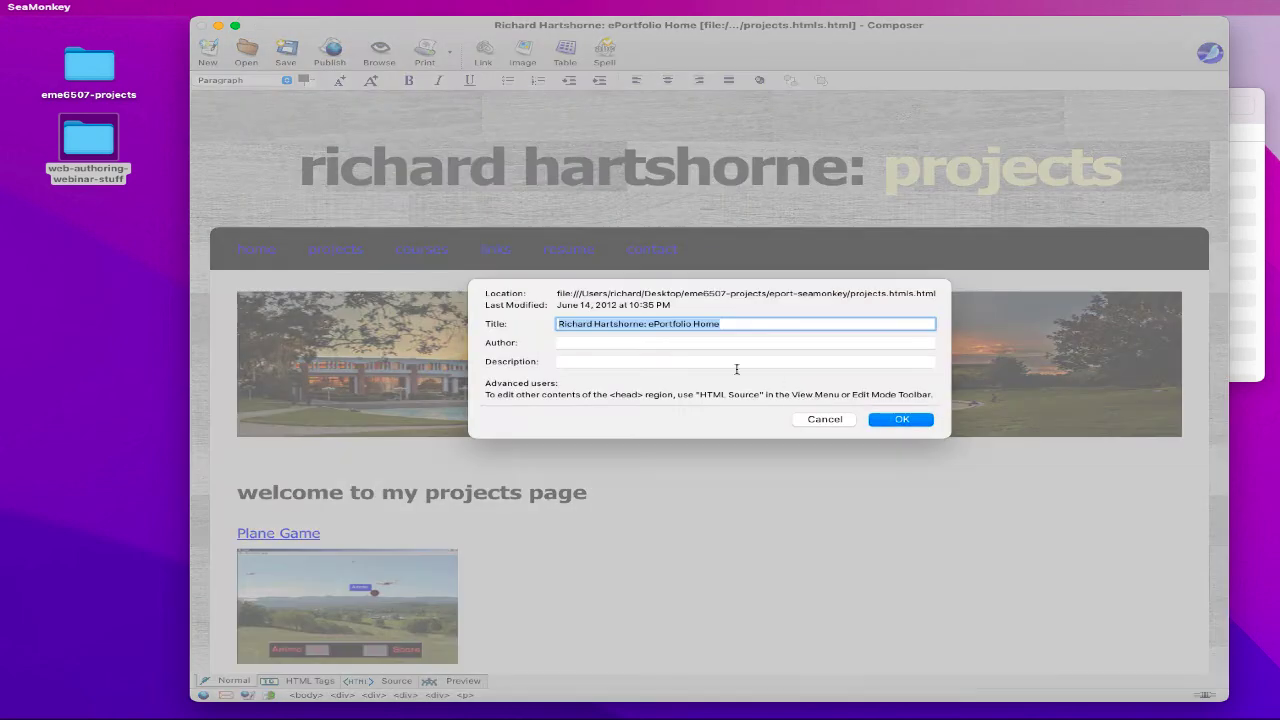
pyautogui.doubleClick(707, 325)
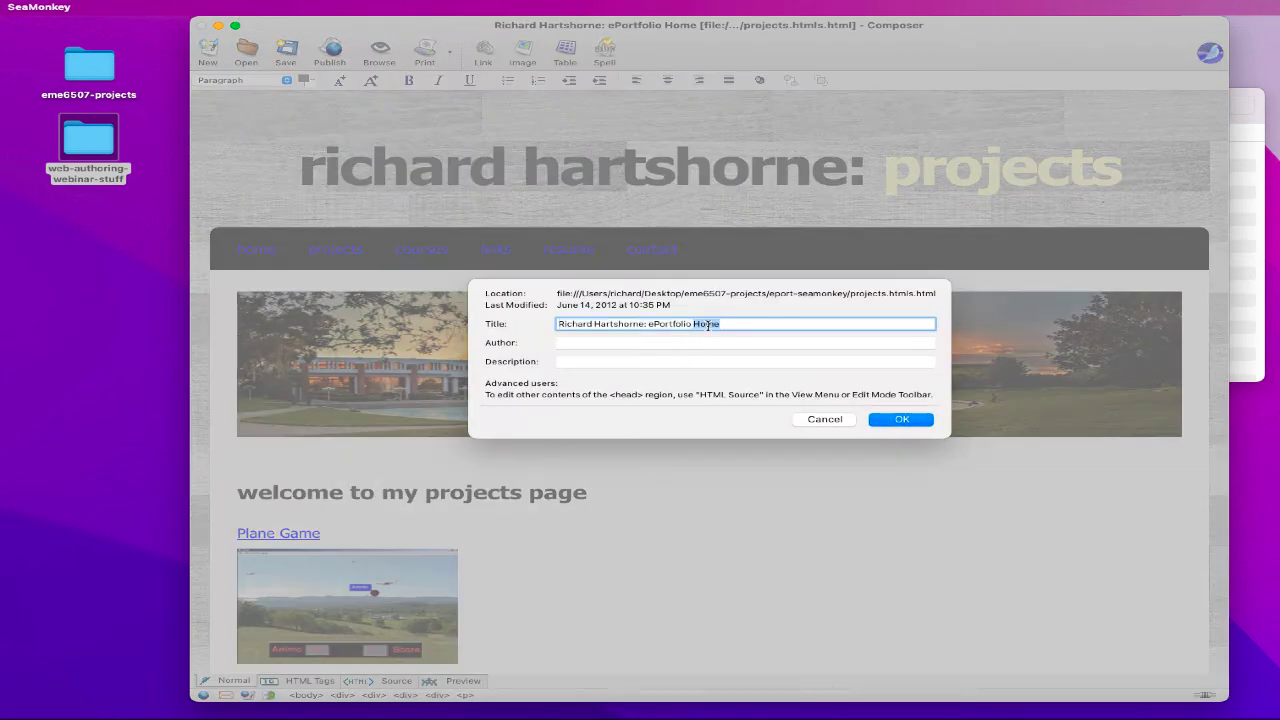
pyautogui.write('Projects')
pyautogui.click(895, 421)
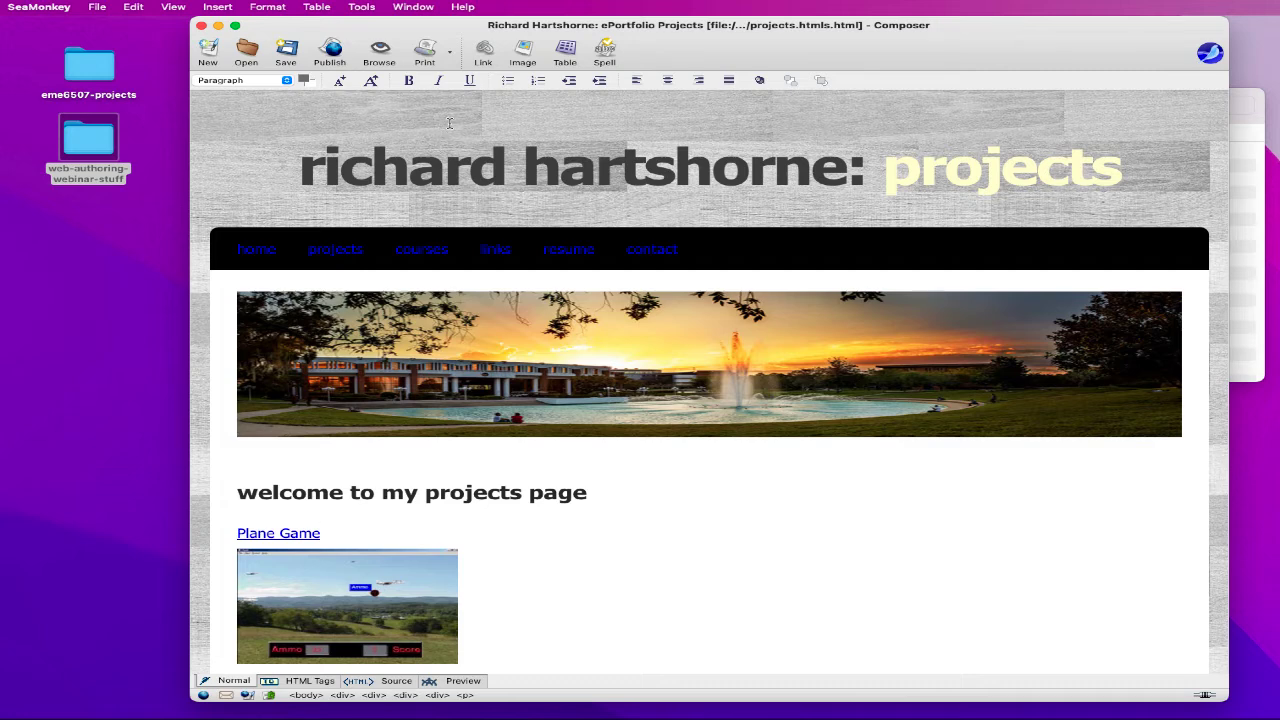
# - Save a copy of the projects page as courses.html
pyautogui.click(100, 8)
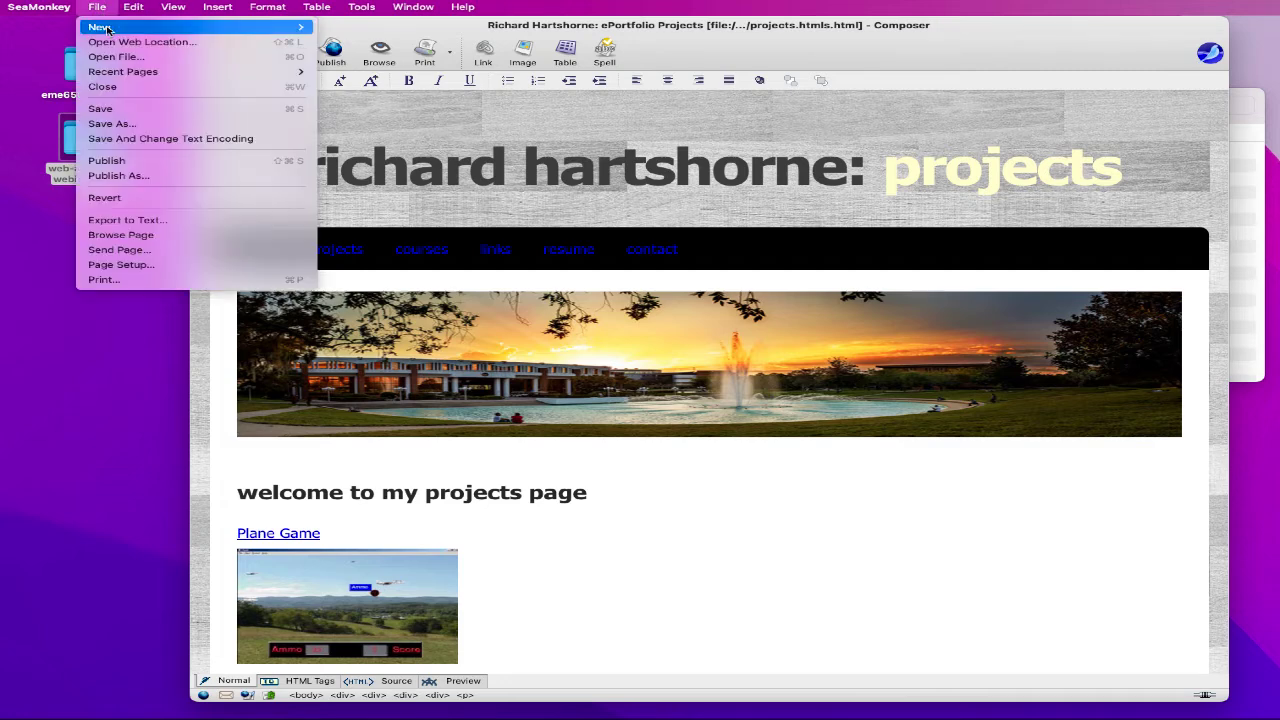
pyautogui.click(119, 110)
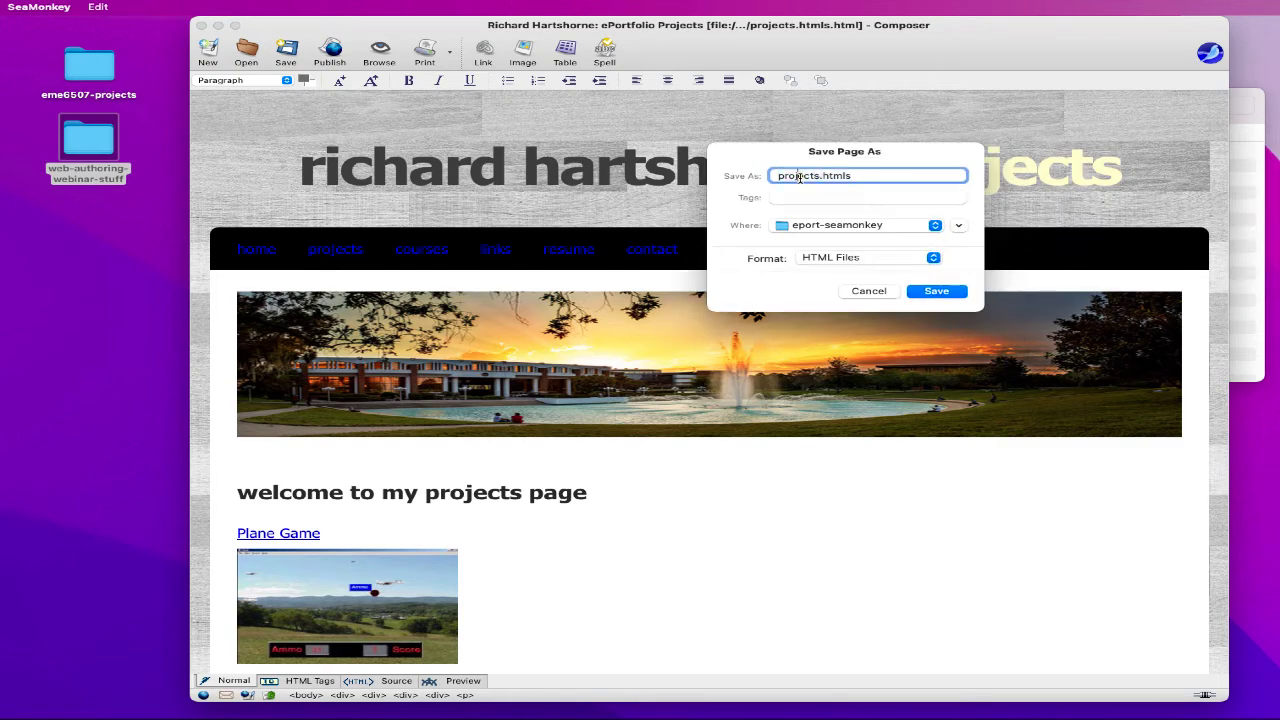
pyautogui.doubleClick(800, 176)
pyautogui.write('courses')
pyautogui.moveTo(843, 176); pyautogui.dragTo(857, 176)
pyautogui.click(930, 292)
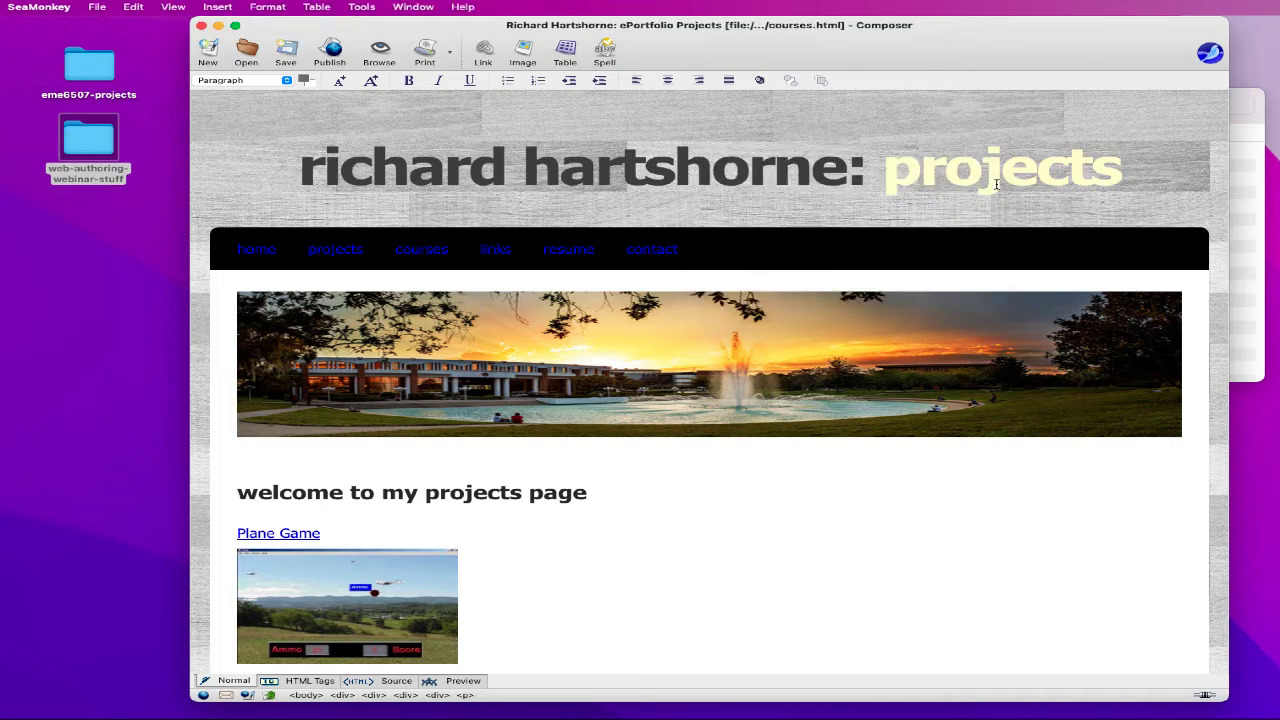
# - Change the heading's last word to 'courses' and color it light yellow #ffffcc
pyautogui.doubleClick(996, 184)
pyautogui.write('courses')
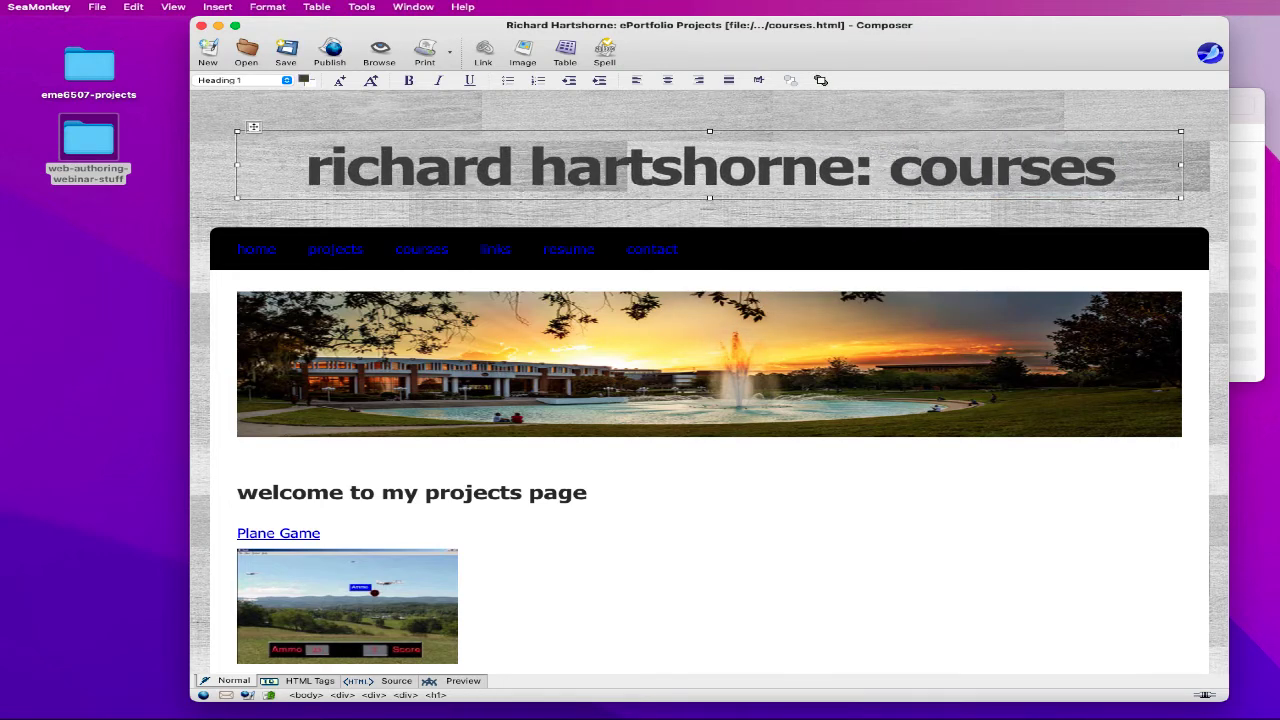
pyautogui.doubleClick(1036, 167)
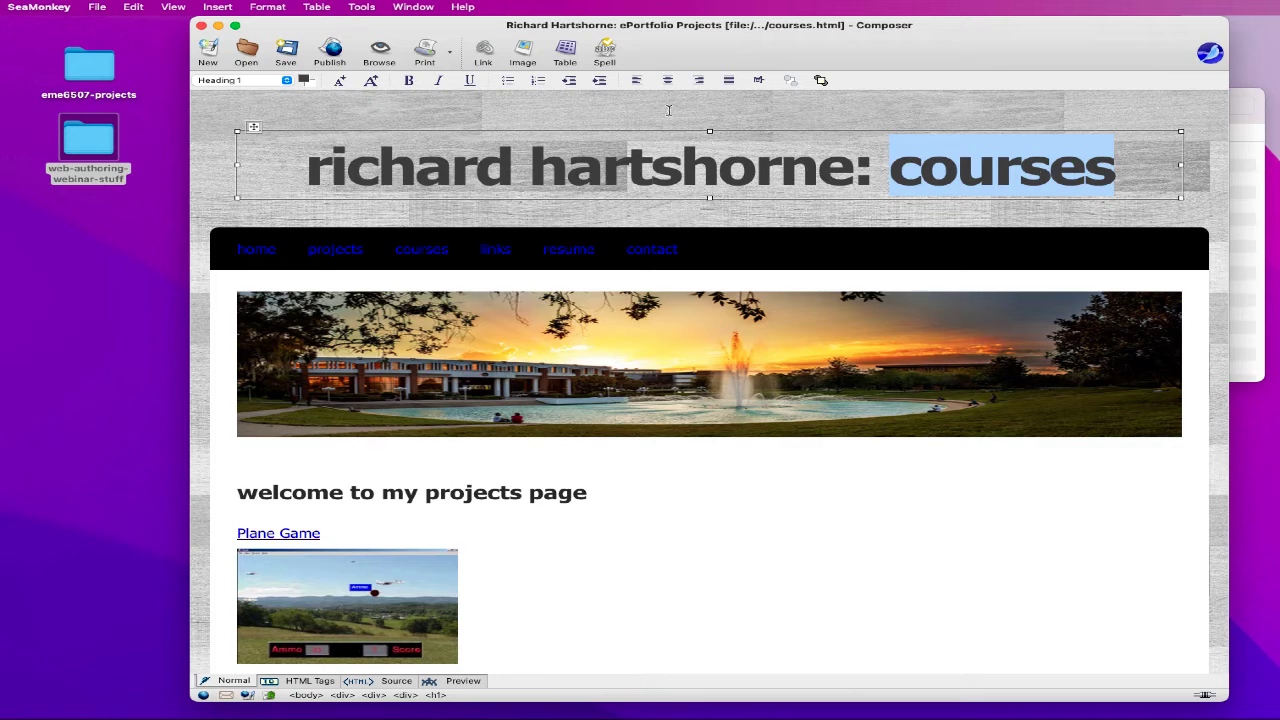
pyautogui.click(303, 80)
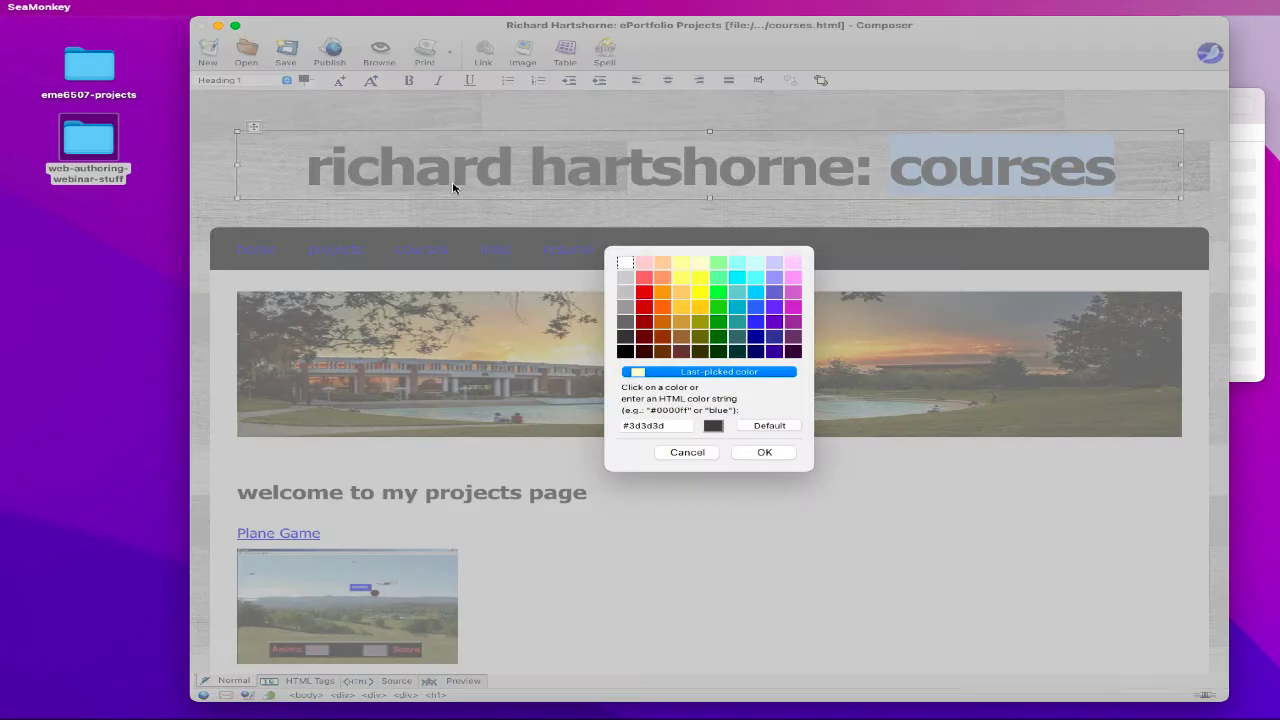
pyautogui.click(701, 372)
pyautogui.click(749, 453)
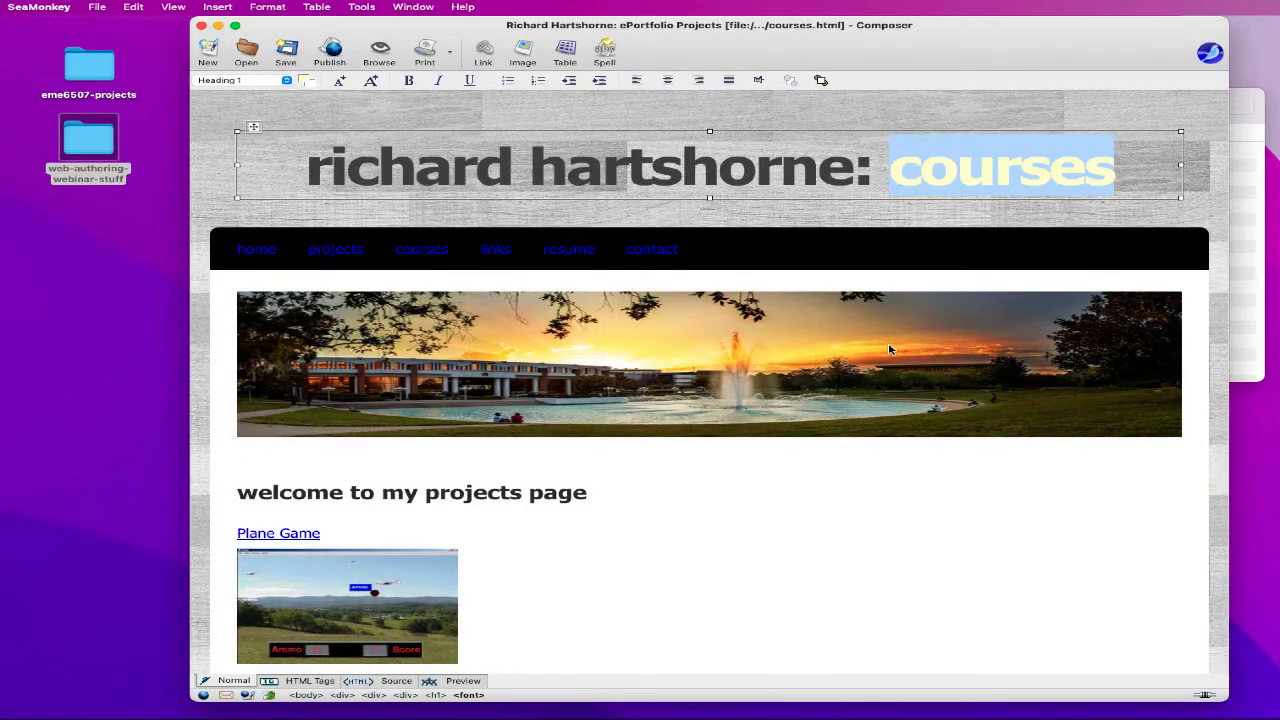
# - Set the page title to end in 'ePortfolio Courses'
pyautogui.click(268, 7)
pyautogui.click(316, 287)
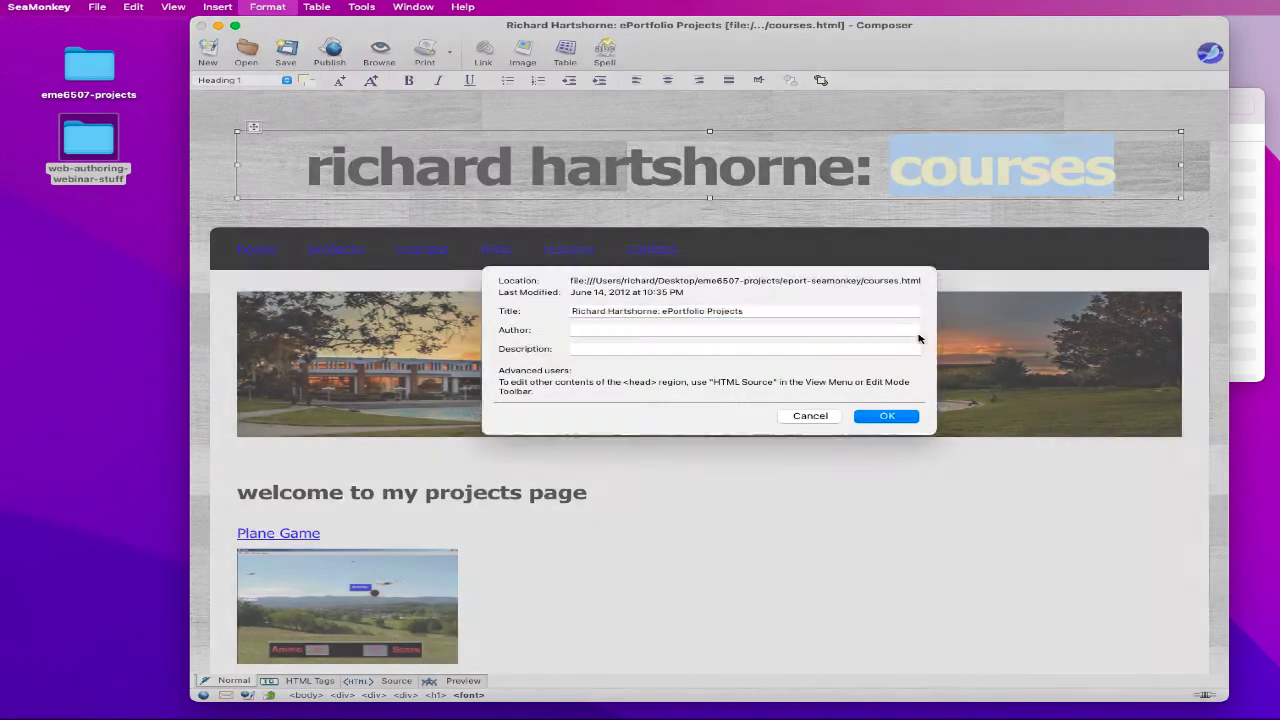
pyautogui.doubleClick(727, 319)
pyautogui.write('Cours')
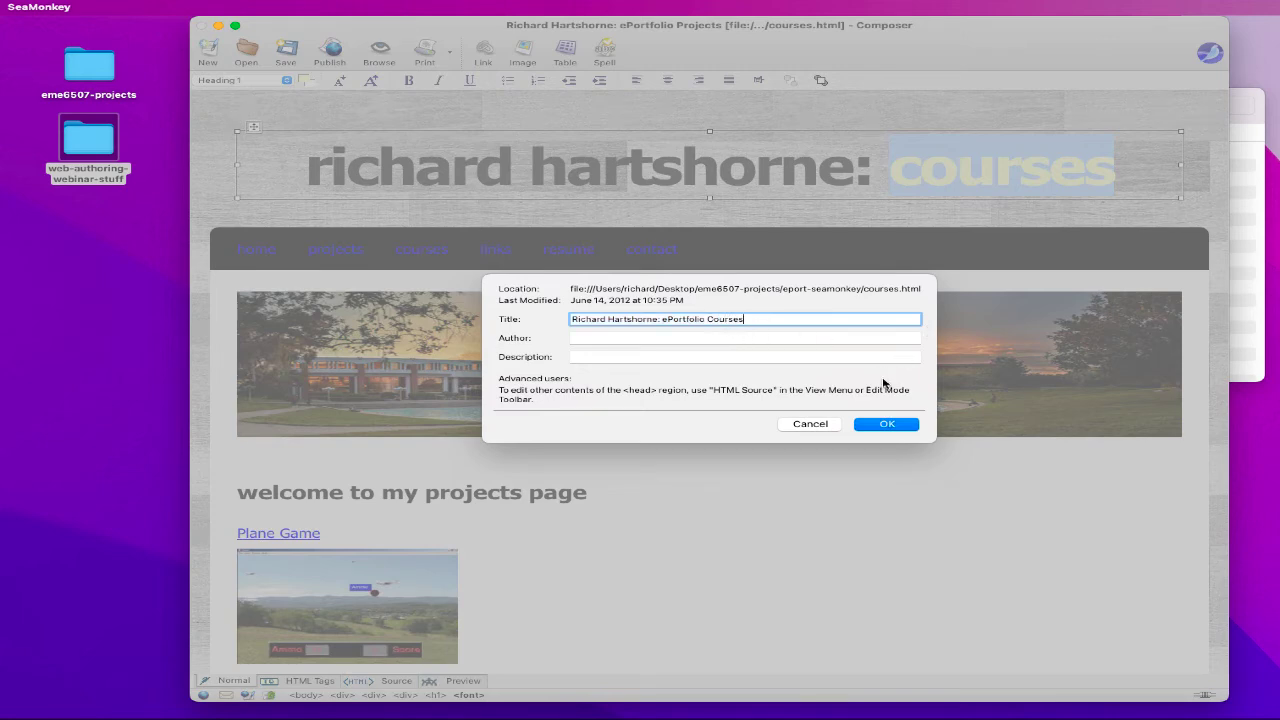
pyautogui.click(908, 426)
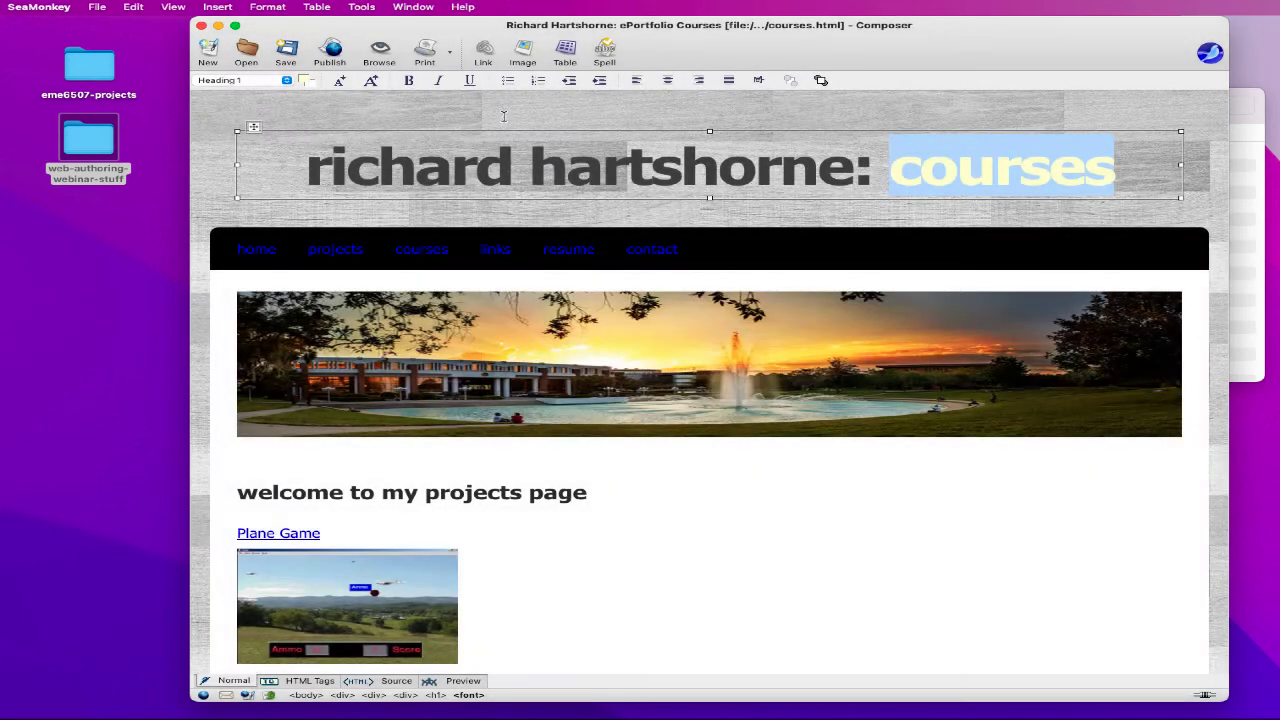
# - Save the courses page, then retype the heading's last word as light-yellow 'links'
pyautogui.click(285, 50)
pyautogui.write('links')
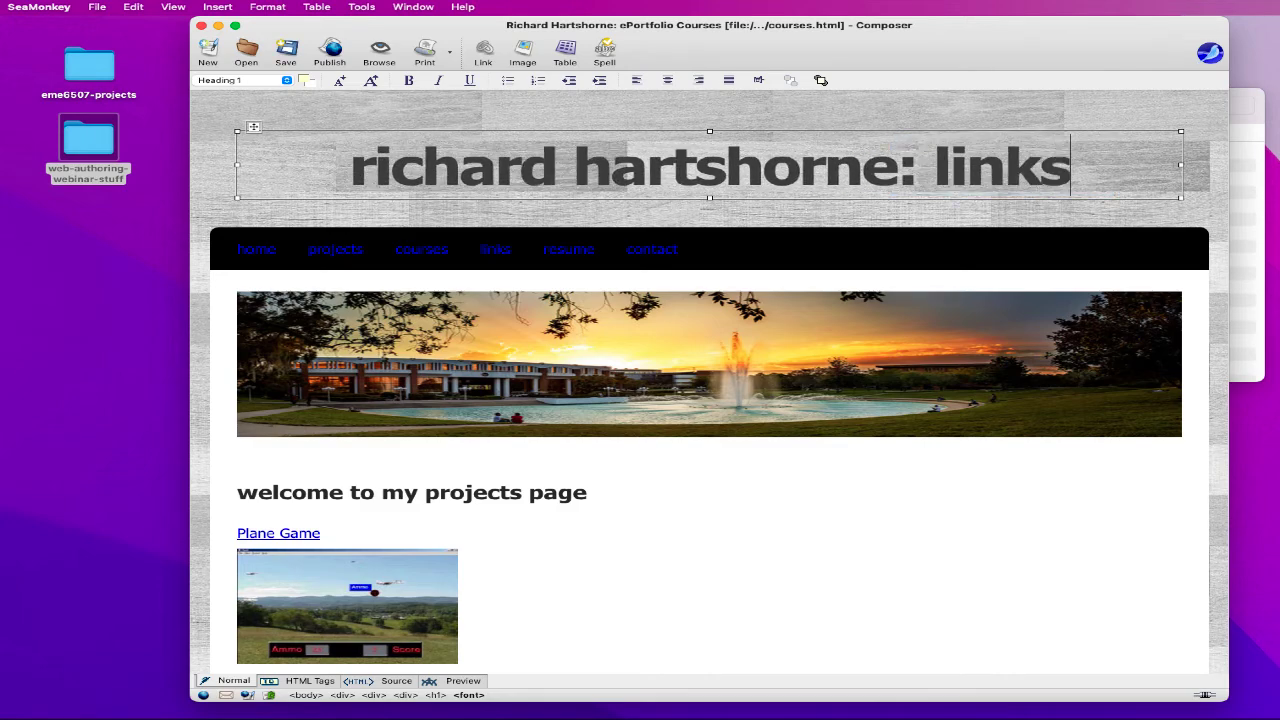
pyautogui.doubleClick(1025, 162)
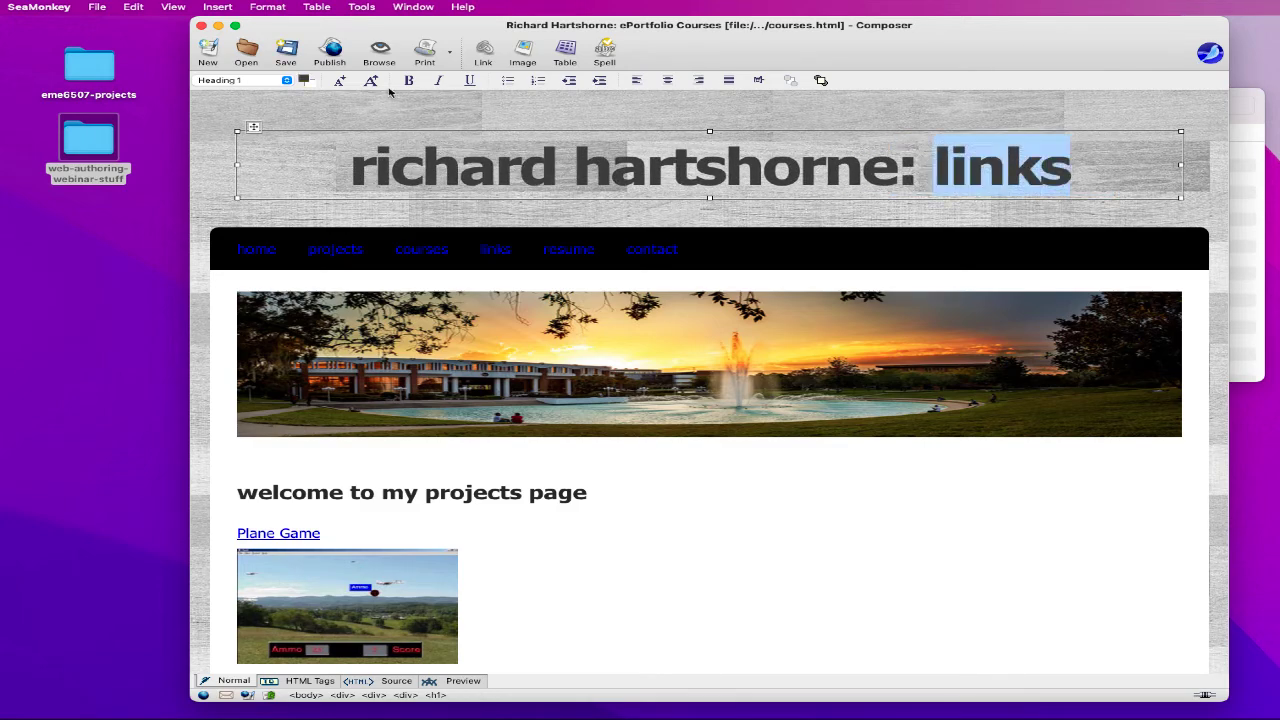
pyautogui.click(303, 80)
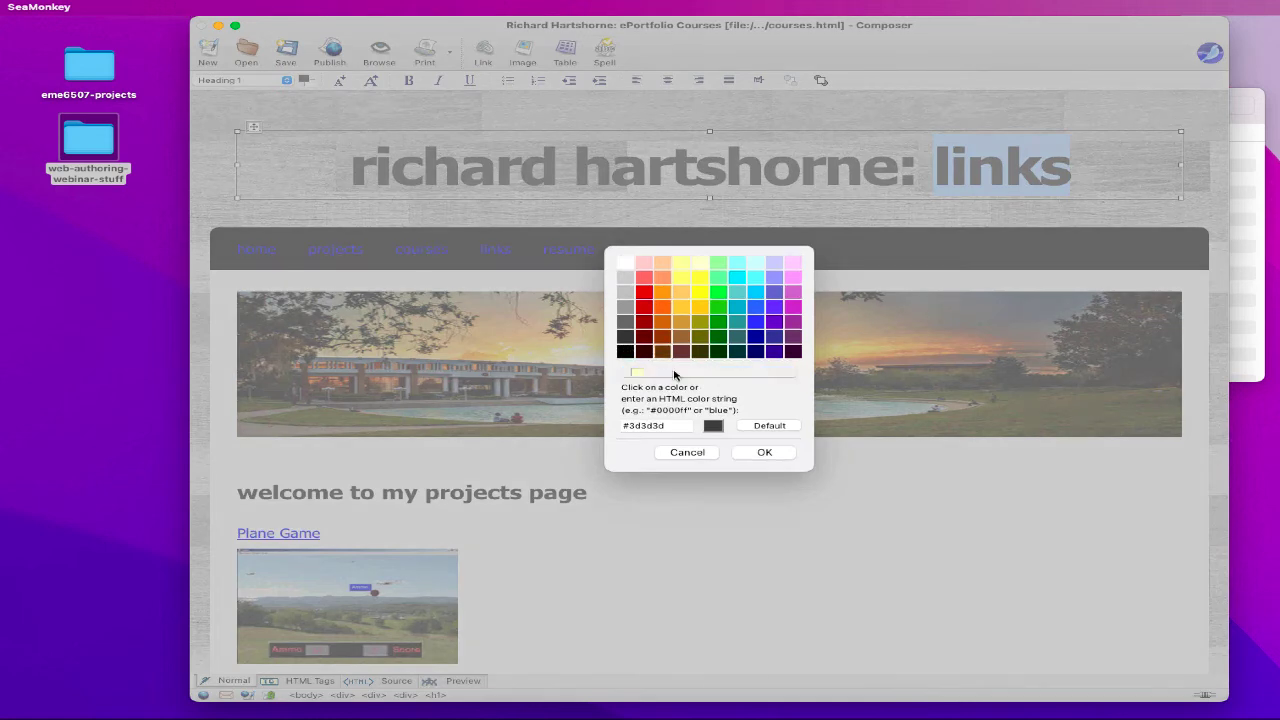
pyautogui.click(675, 374)
pyautogui.click(764, 452)
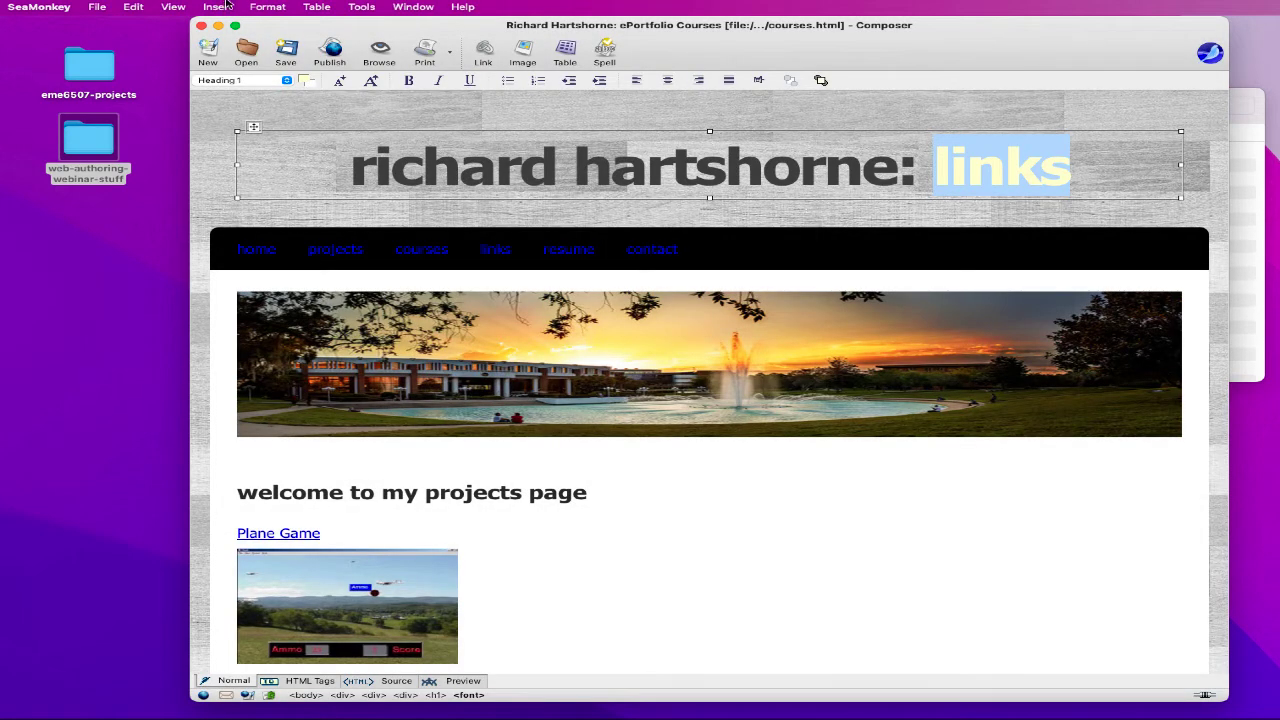
# - Change the page title to end in 'ePortfolio Links'
pyautogui.click(267, 7)
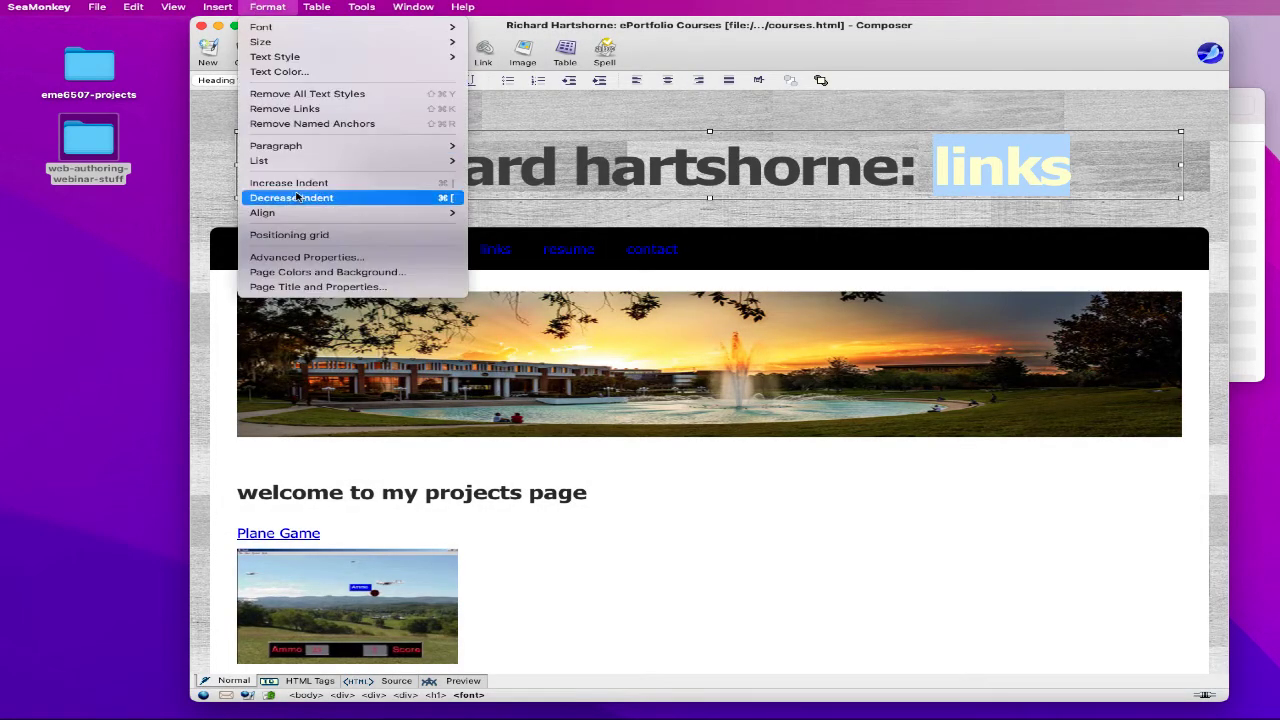
pyautogui.click(330, 287)
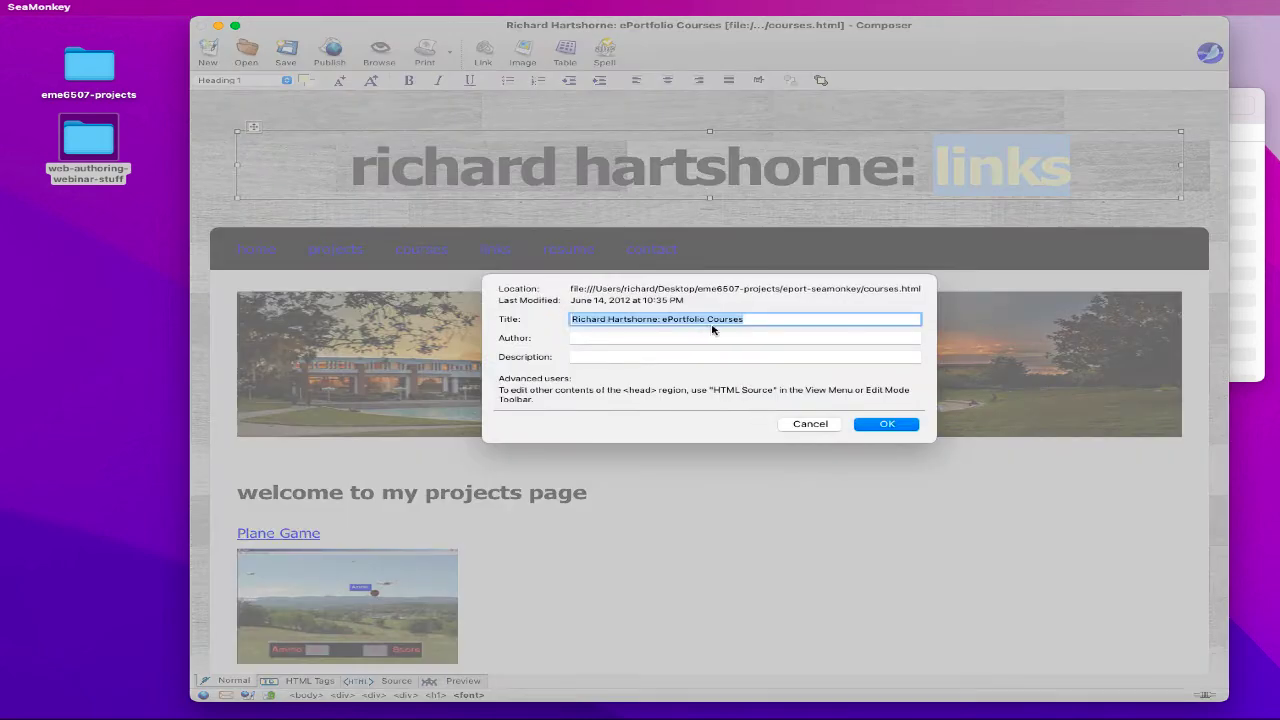
pyautogui.doubleClick(722, 319)
pyautogui.press('BackSpace')
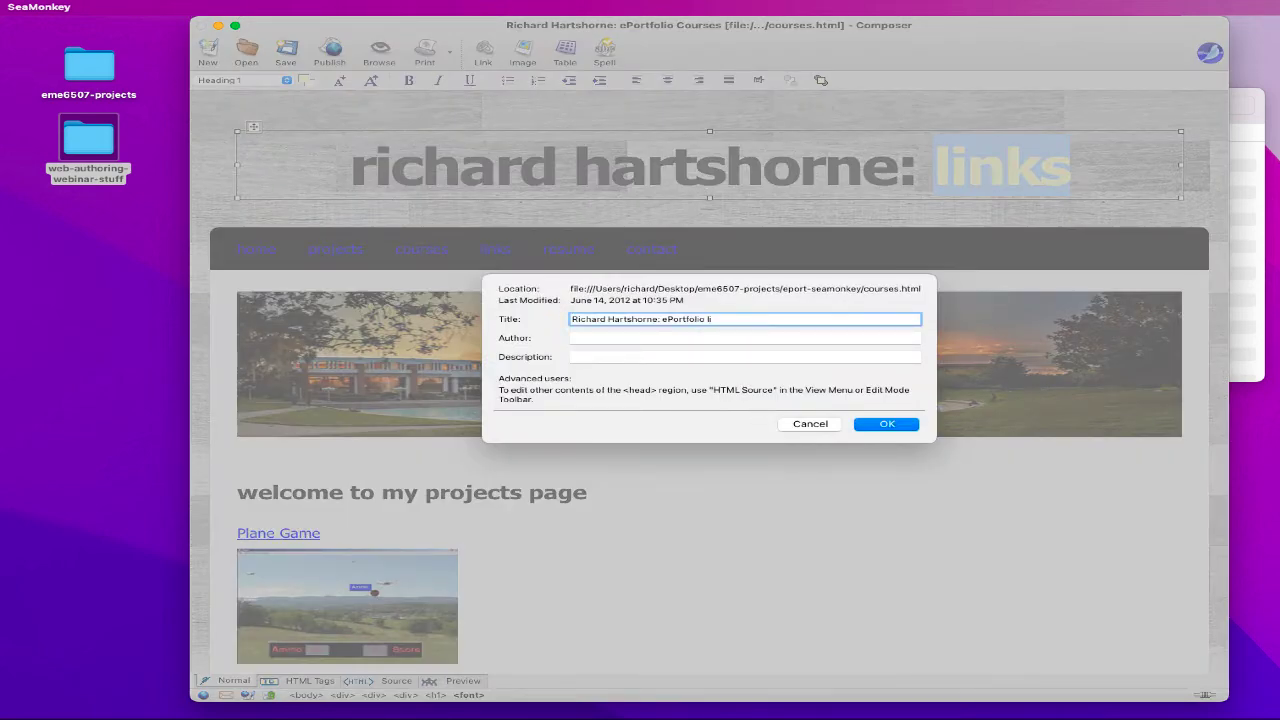
pyautogui.click(886, 423)
# - Delete letters from the heading word 'links' so only 'ls' remains
pyautogui.click(1040, 172)
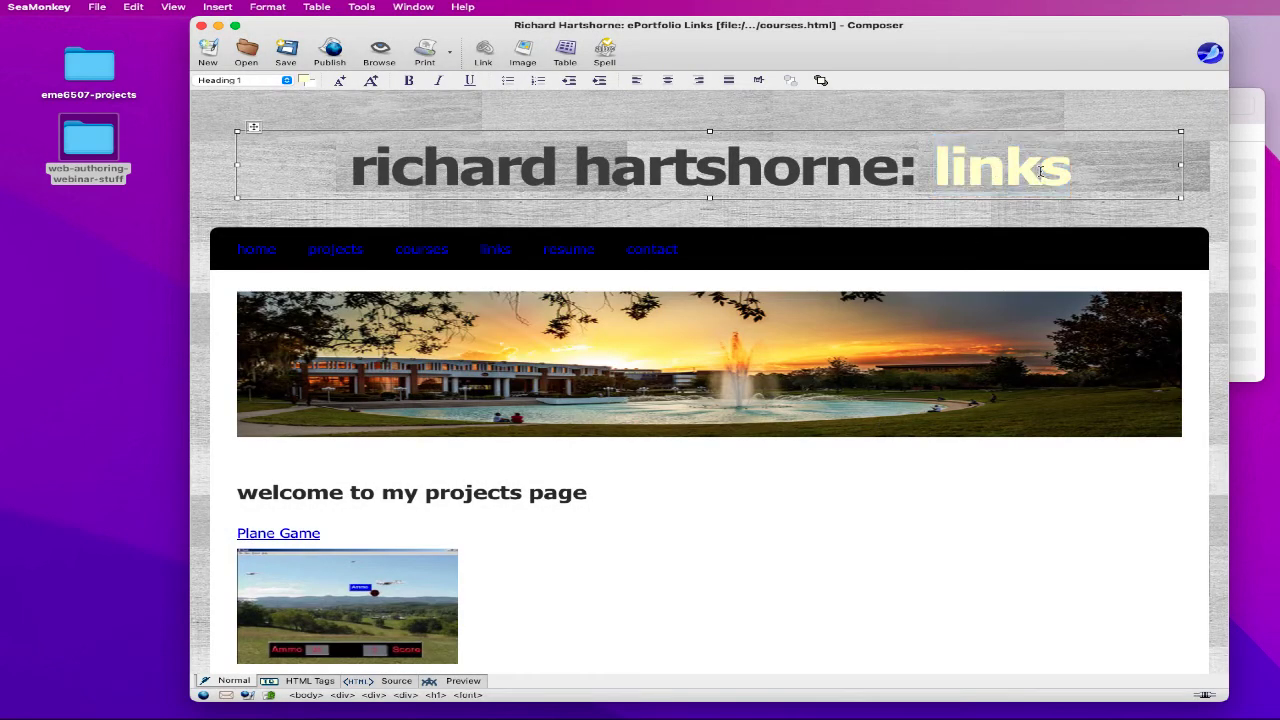
pyautogui.moveTo(1037, 171); pyautogui.dragTo(955, 171)
pyautogui.press('BackSpace')
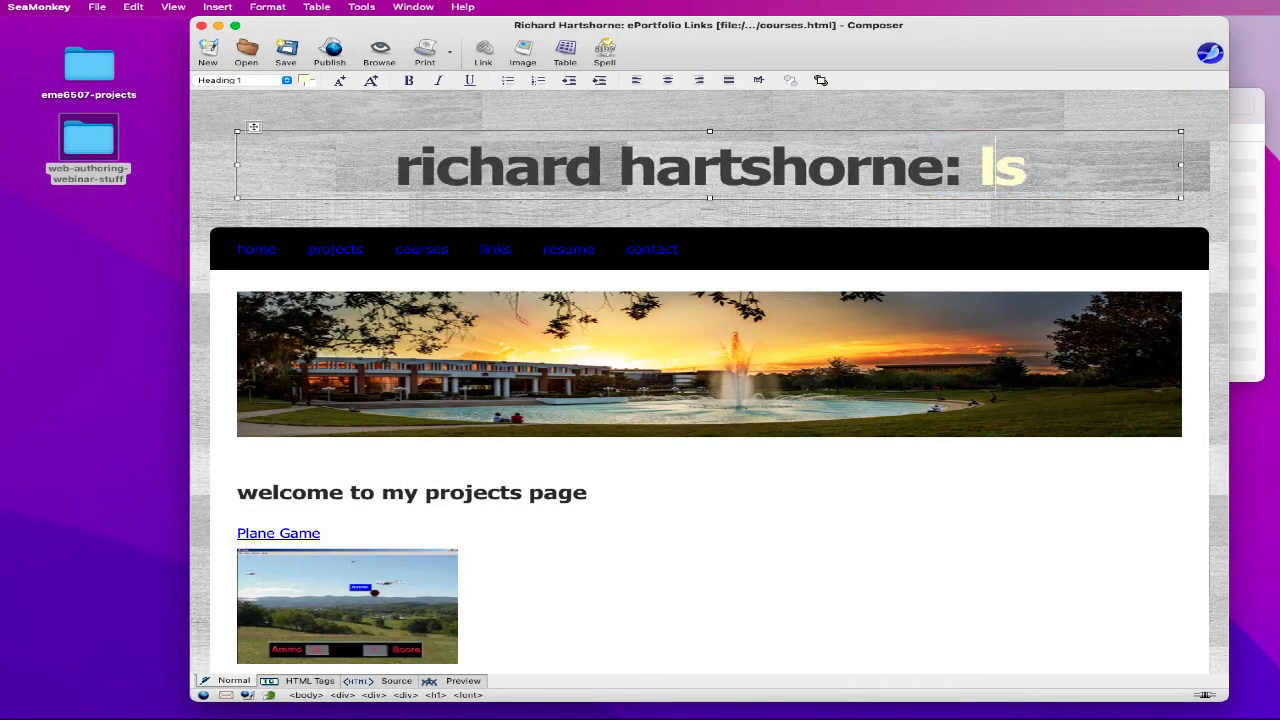
pyautogui.press('BackSpace')
# - Retype the banner heading's last word as 'resume'
pyautogui.write('re')
pyautogui.press('Right')
pyautogui.press('Right')
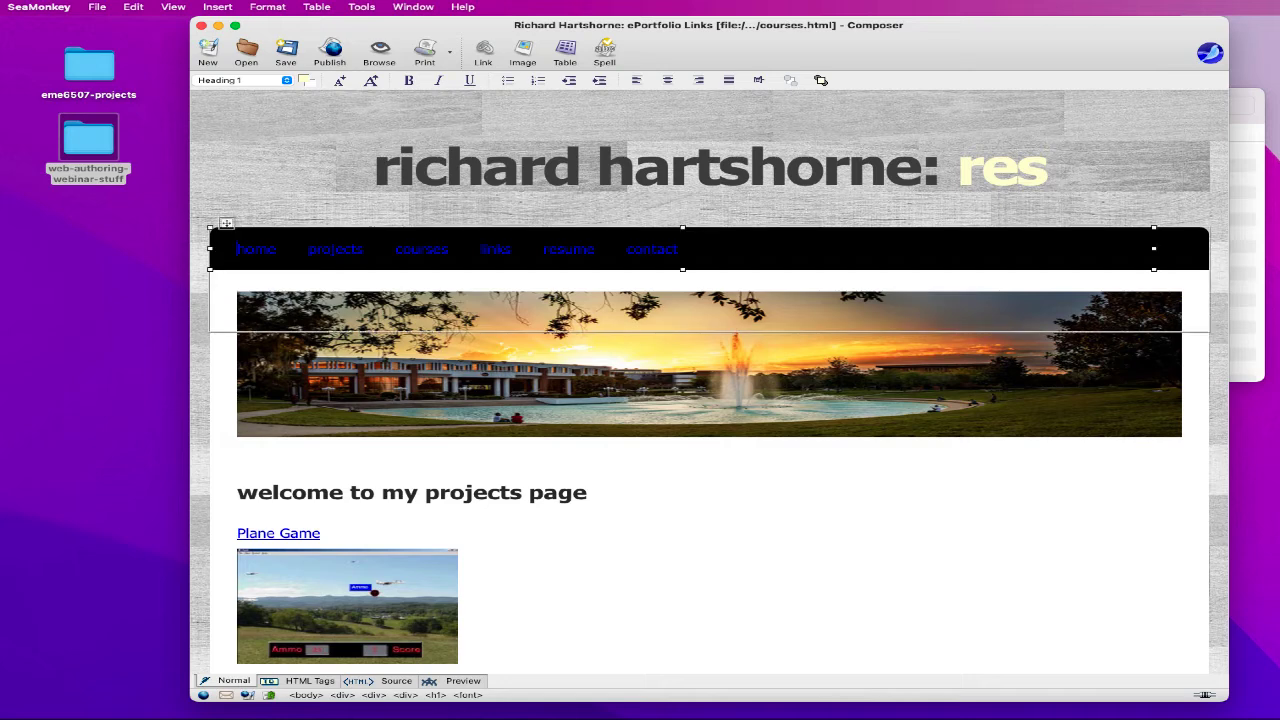
pyautogui.write('u')
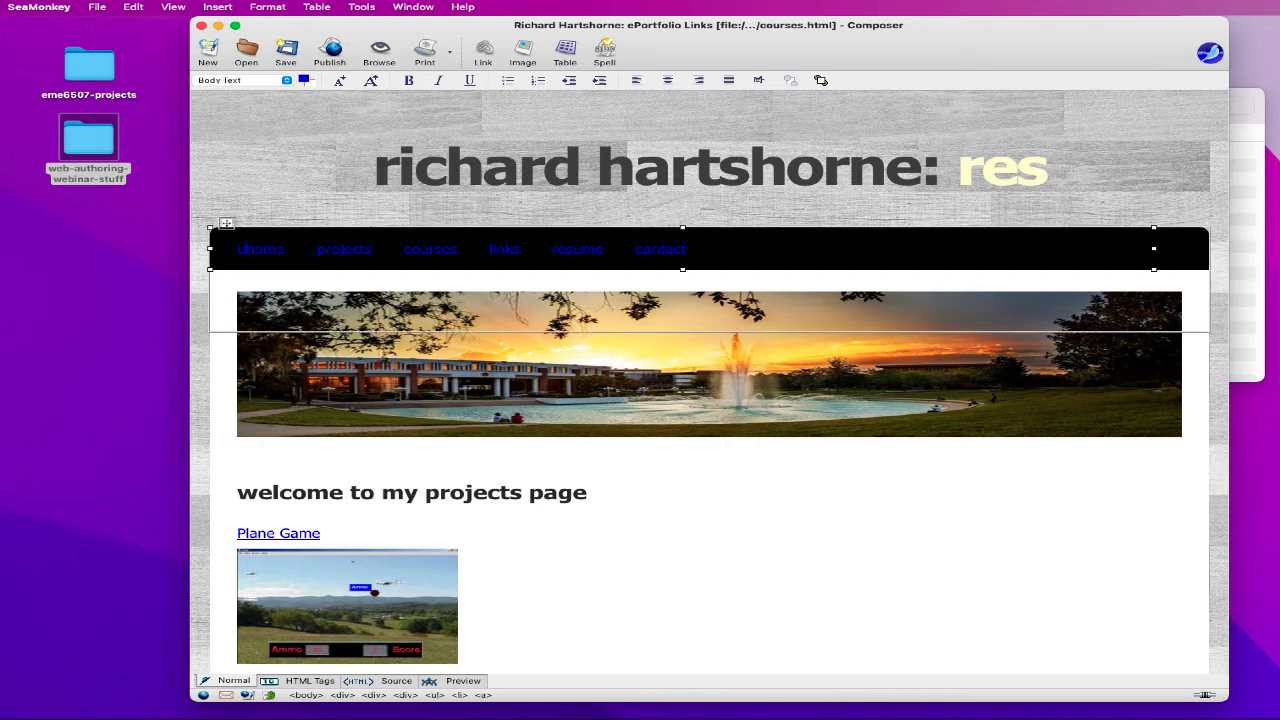
pyautogui.click(1044, 170)
pyautogui.write('ume')
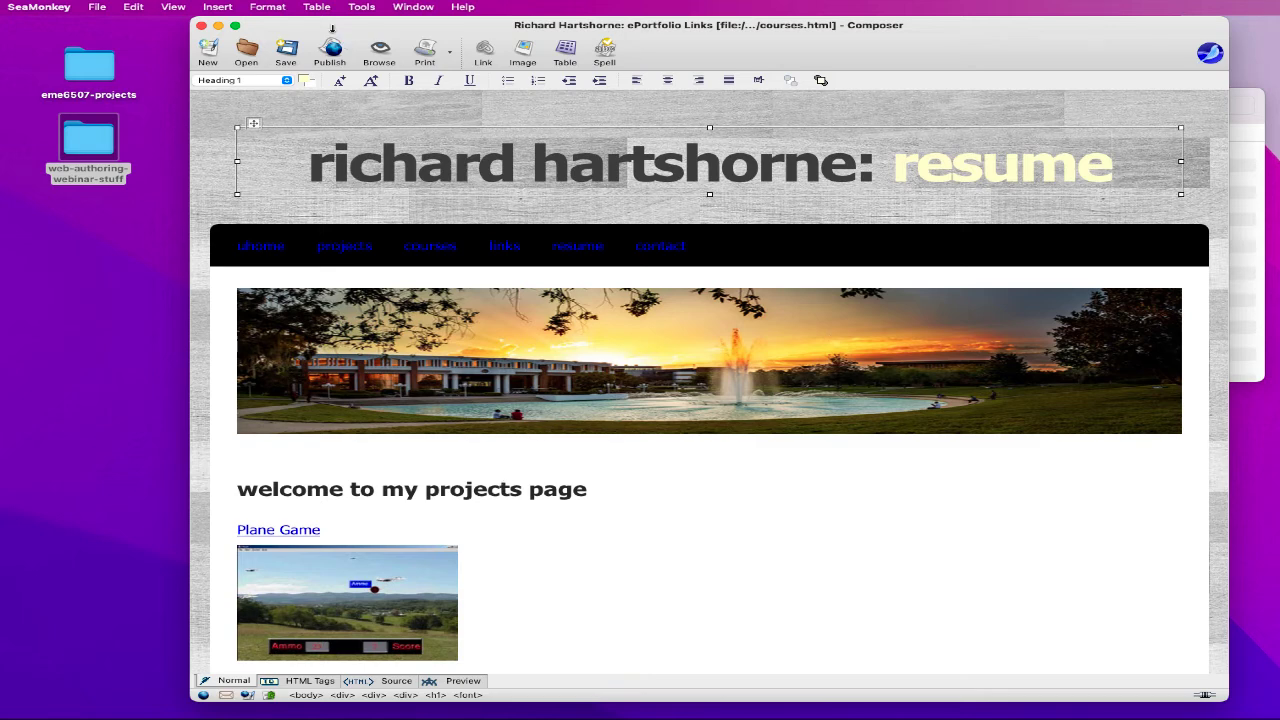
# - Change the page title to end in 'ePortfolio Resume'
pyautogui.click(262, 8)
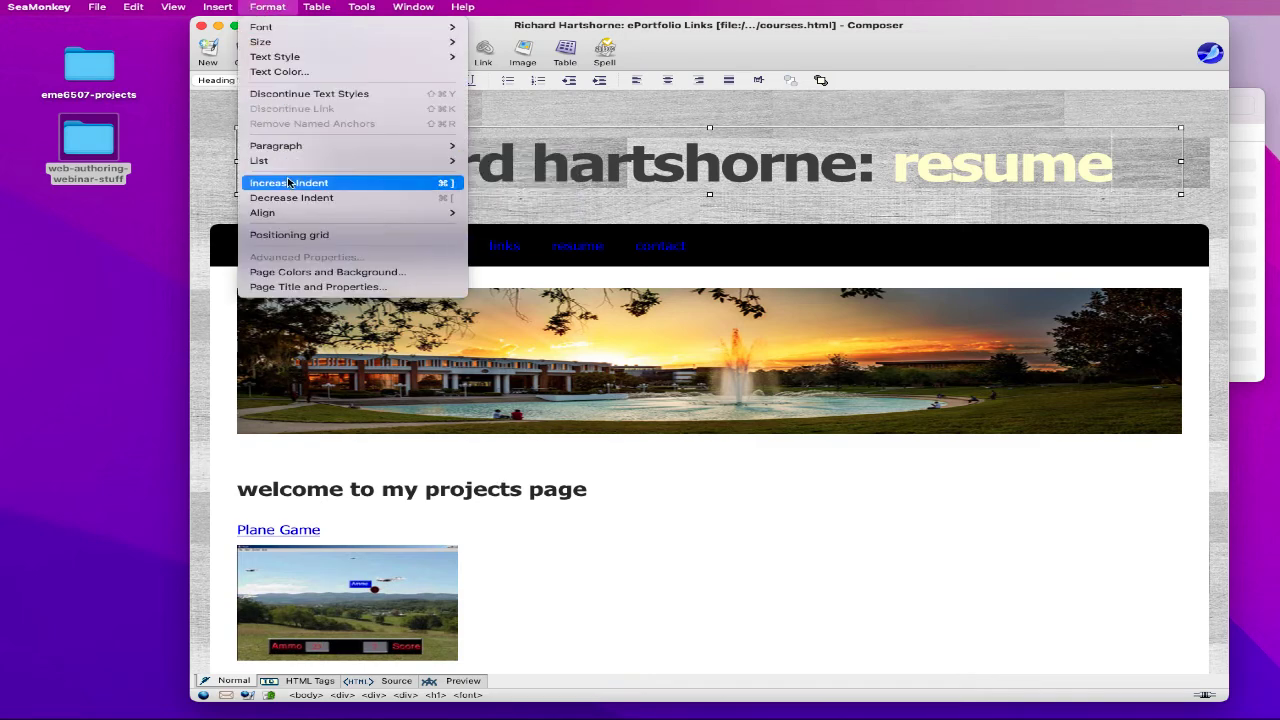
pyautogui.click(302, 288)
pyautogui.click(718, 319)
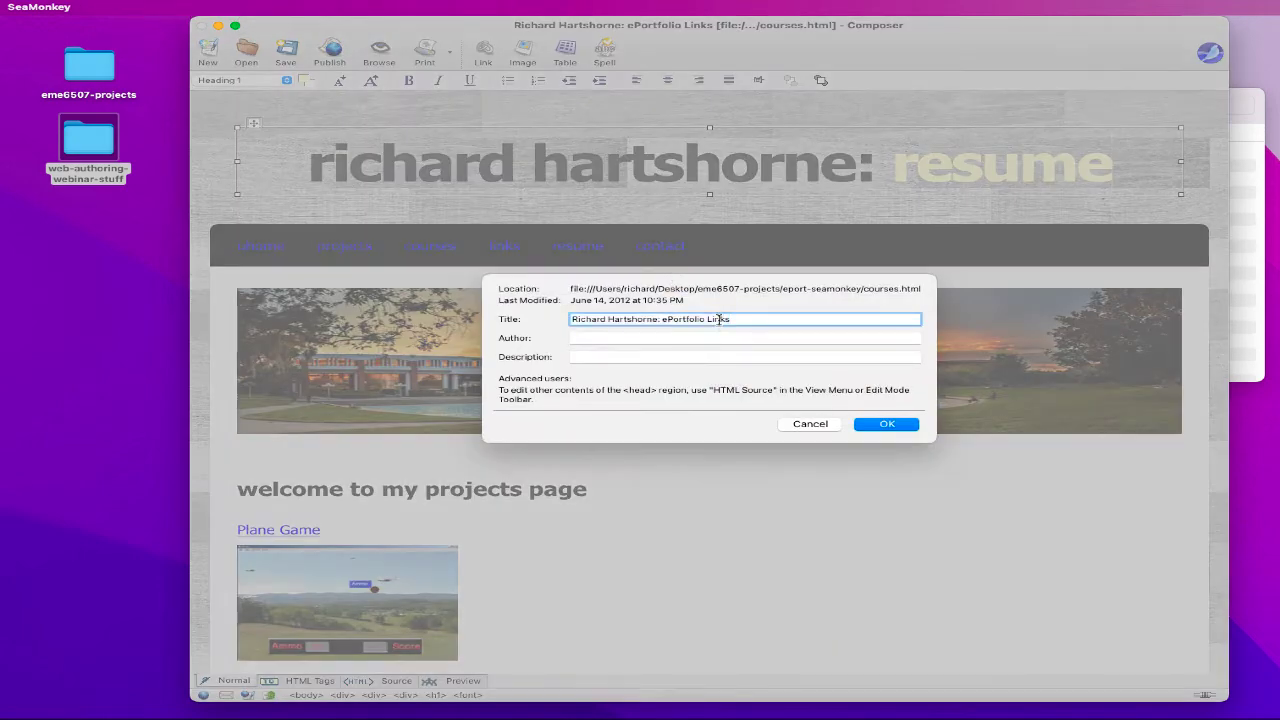
pyautogui.doubleClick(718, 319)
pyautogui.write('Resume')
pyautogui.click(878, 424)
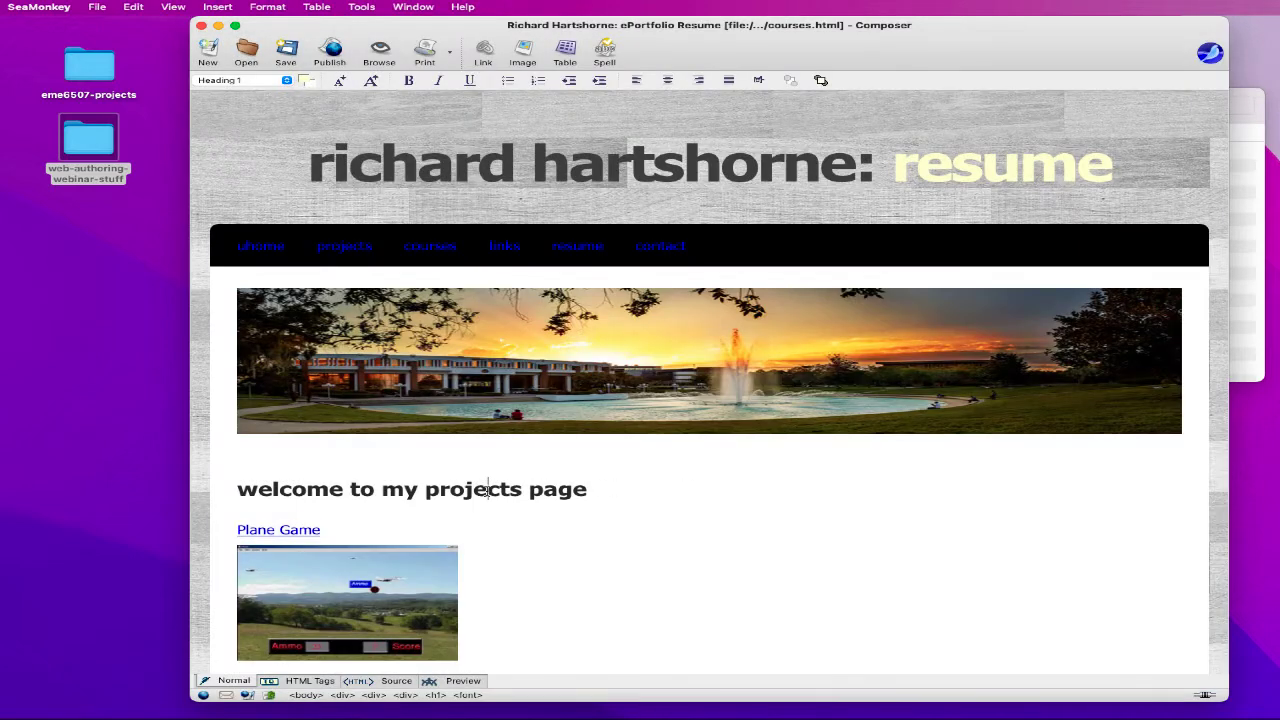
# - Replace 'projects' with 'resume' in the welcome heading
pyautogui.doubleClick(490, 490)
pyautogui.write('resume')
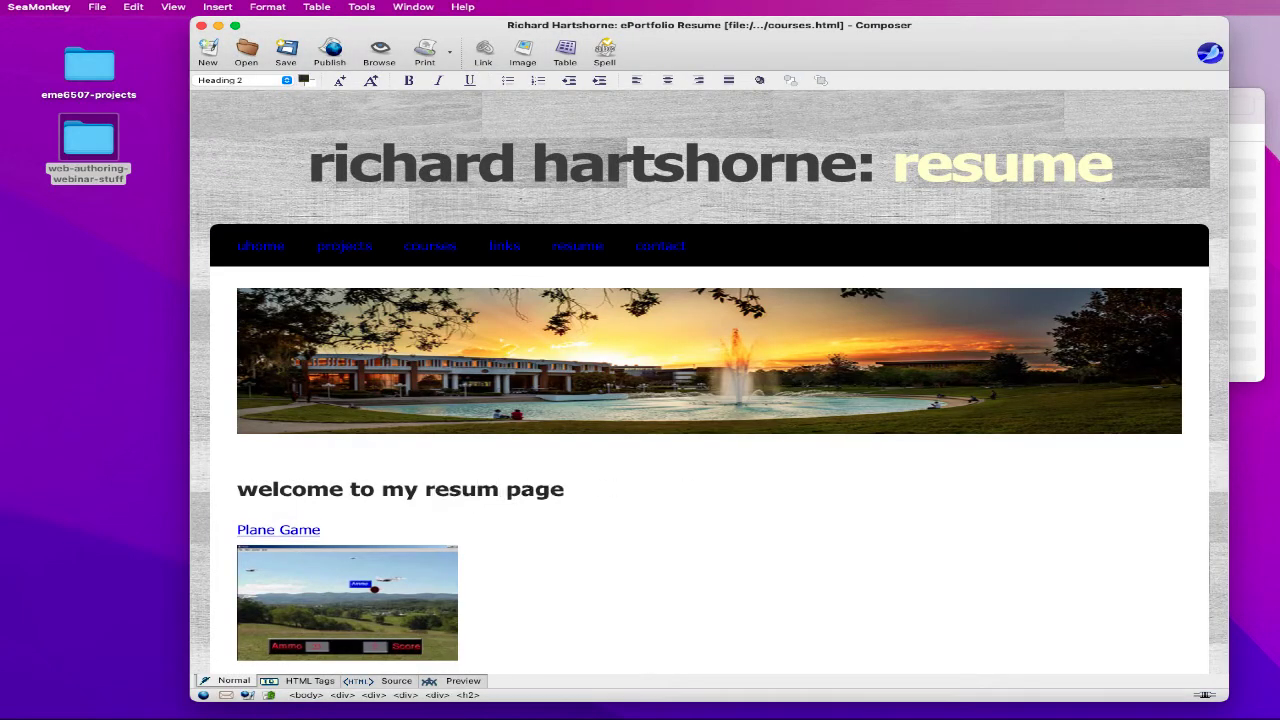
pyautogui.scroll(-2, 450, 515)
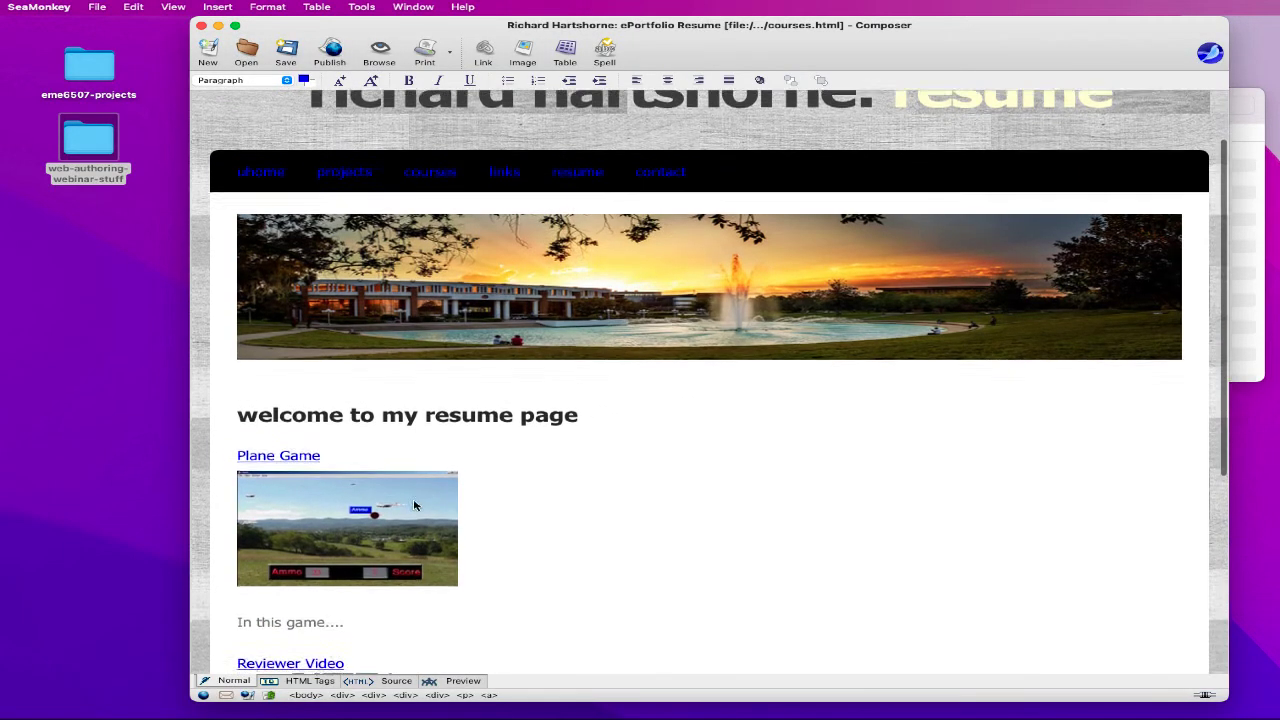
pyautogui.moveTo(244, 426); pyautogui.dragTo(780, 617)
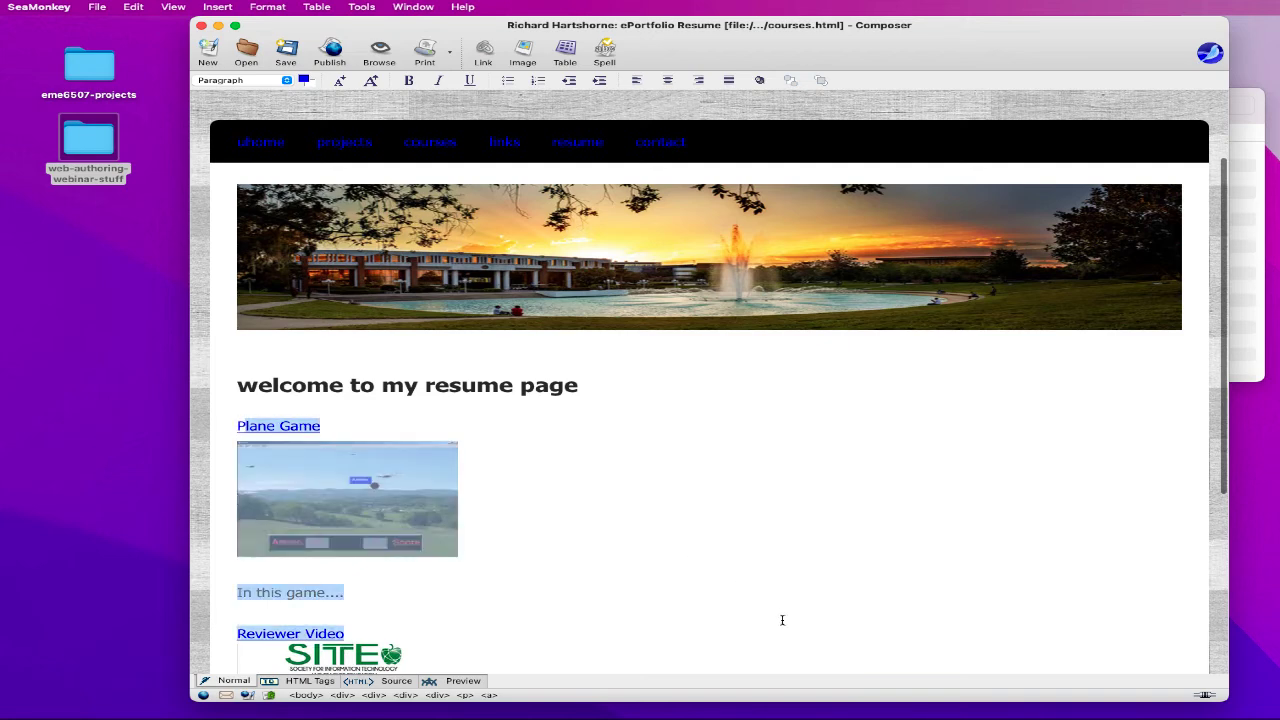
pyautogui.scroll(-1, 791, 571)
pyautogui.scroll(3, 795, 571)
pyautogui.scroll(1, 795, 571)
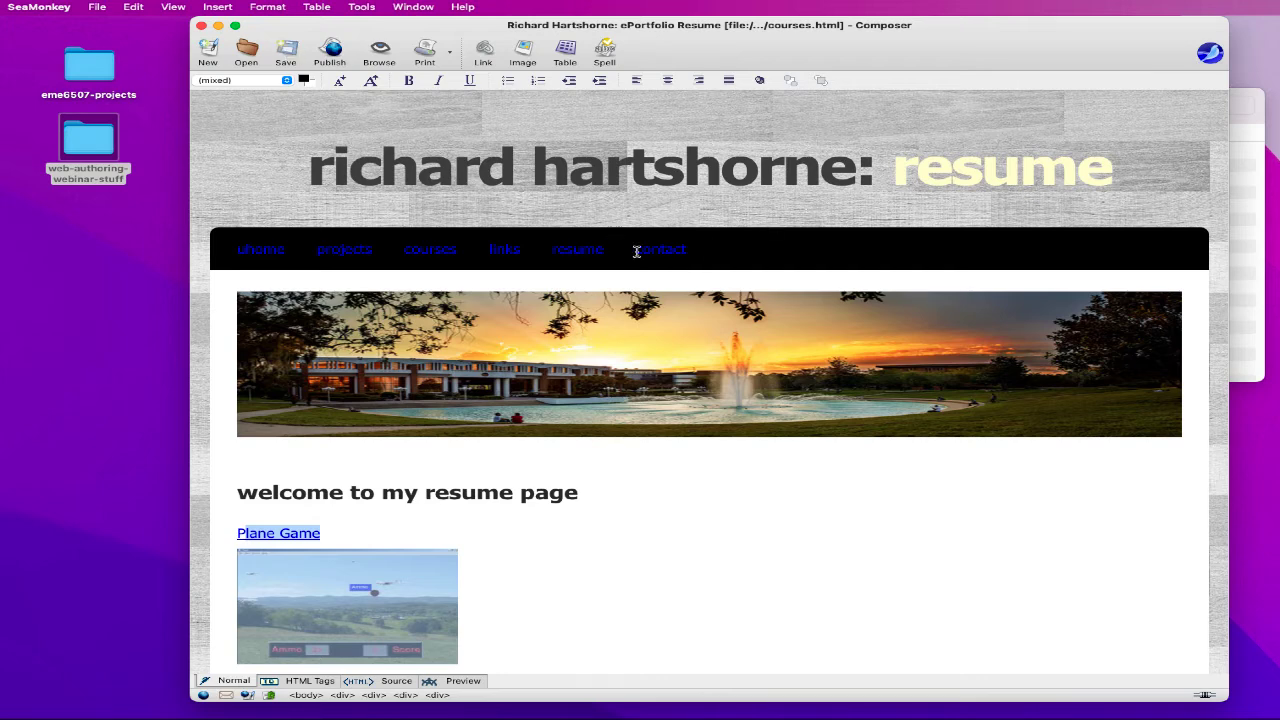
# - Put the cursor in the nav bar's home link and show the page's HTML source
pyautogui.click(256, 241)
pyautogui.click(256, 250)
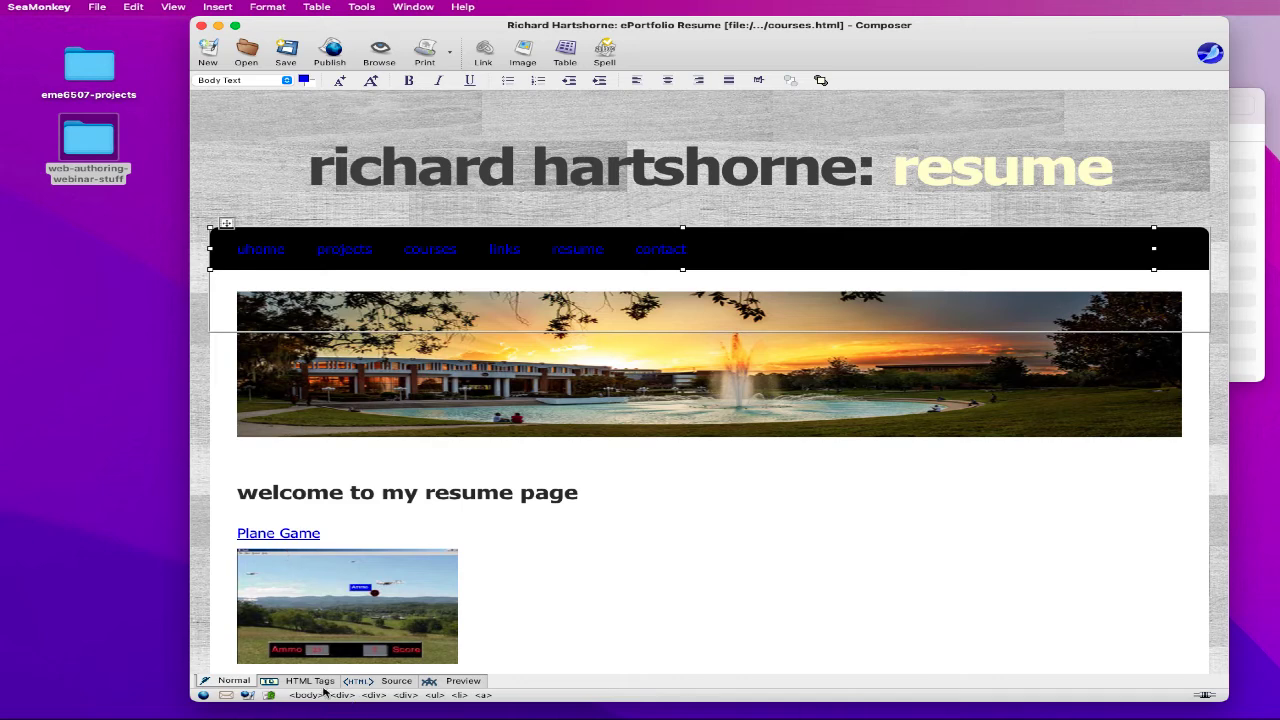
pyautogui.click(380, 683)
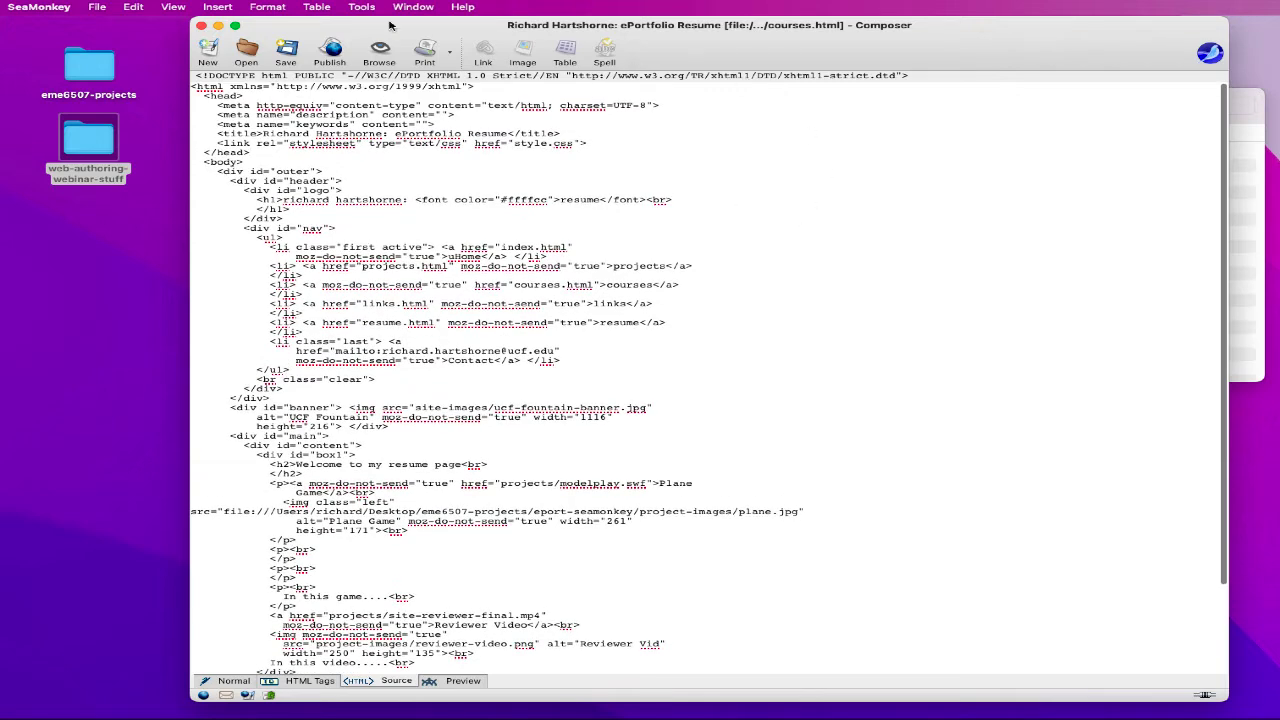
# - Select the <div id="nav"> line in the source, then bring style.css forward in TextEdit
pyautogui.click(137, 7)
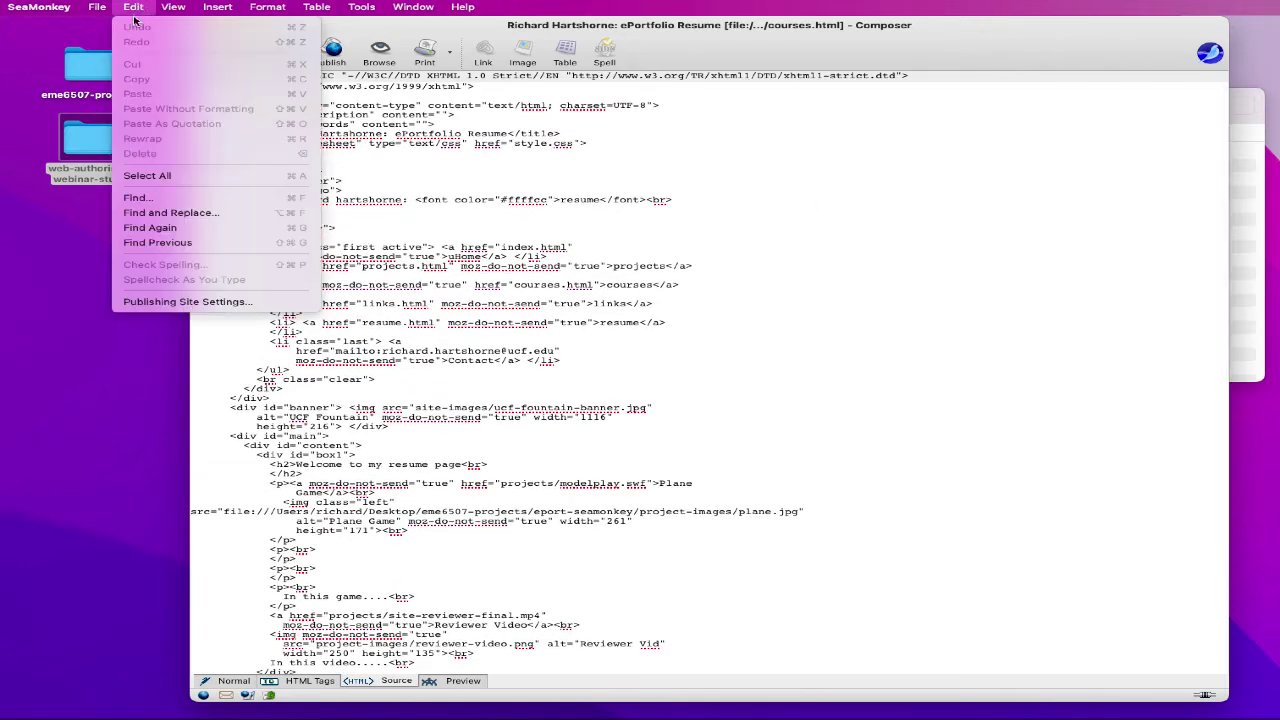
pyautogui.click(164, 197)
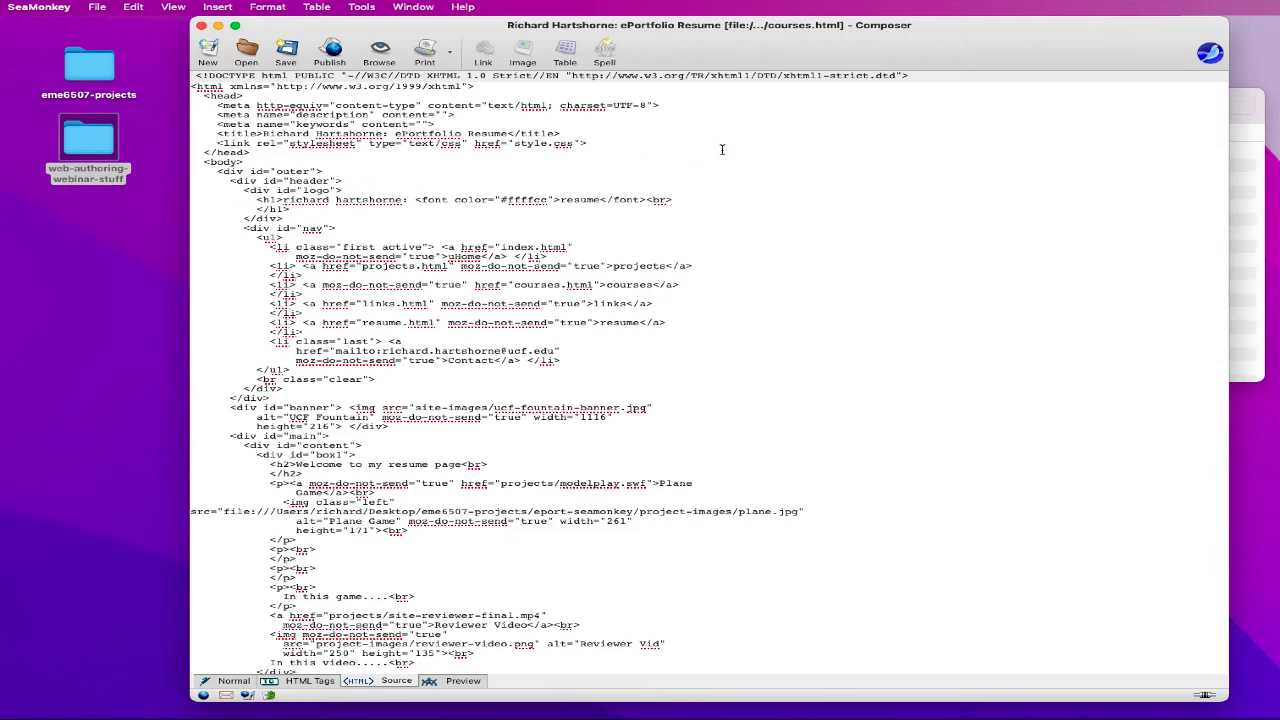
pyautogui.click(133, 7)
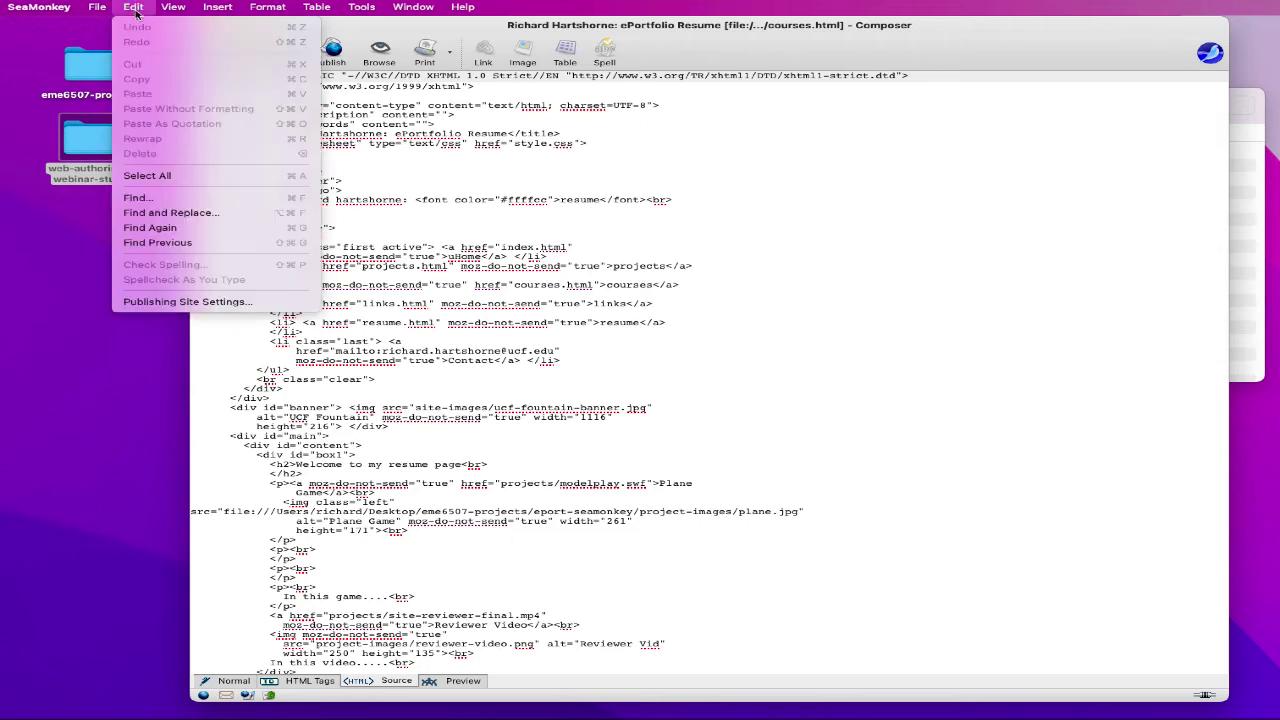
pyautogui.click(174, 200)
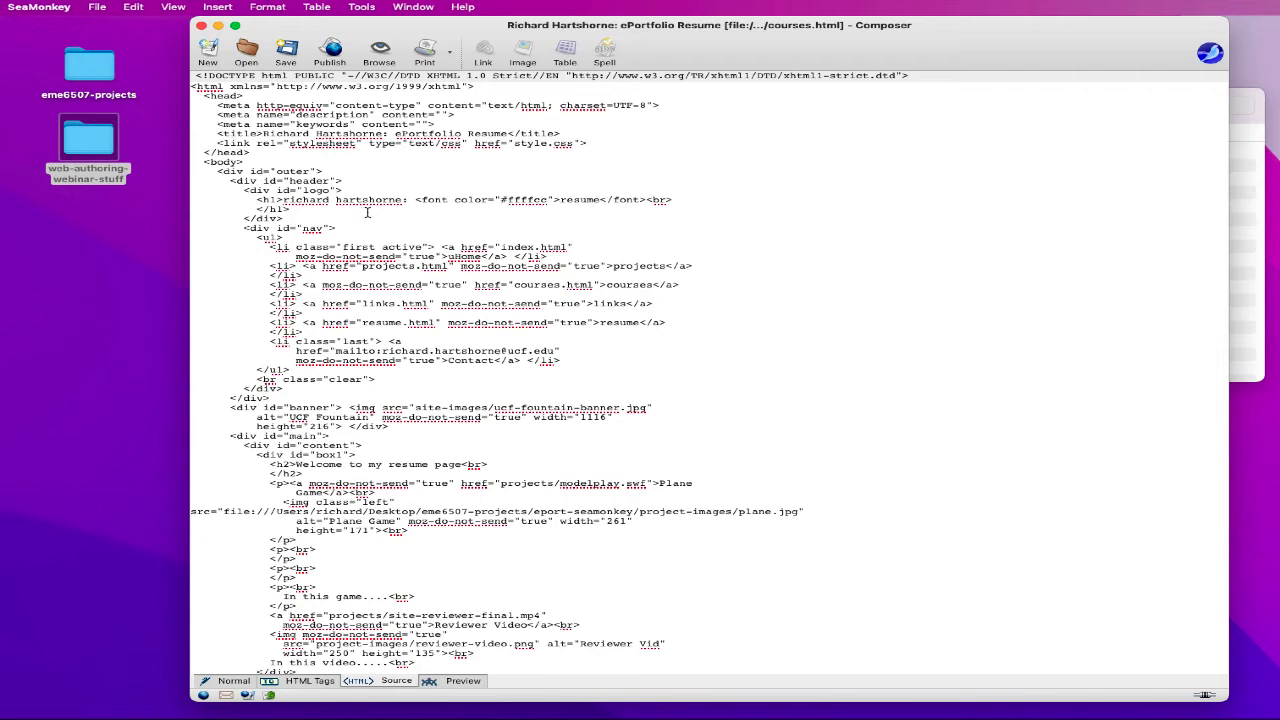
pyautogui.moveTo(241, 228); pyautogui.dragTo(354, 229)
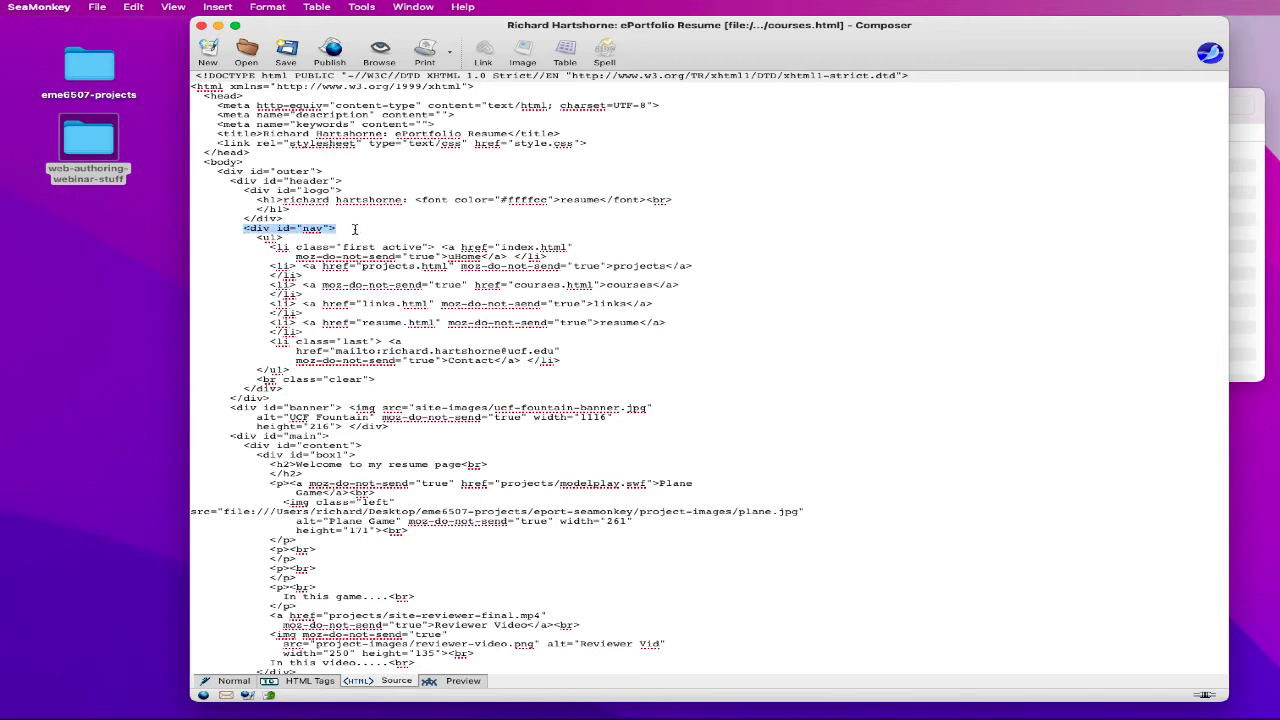
pyautogui.click(400, 237)
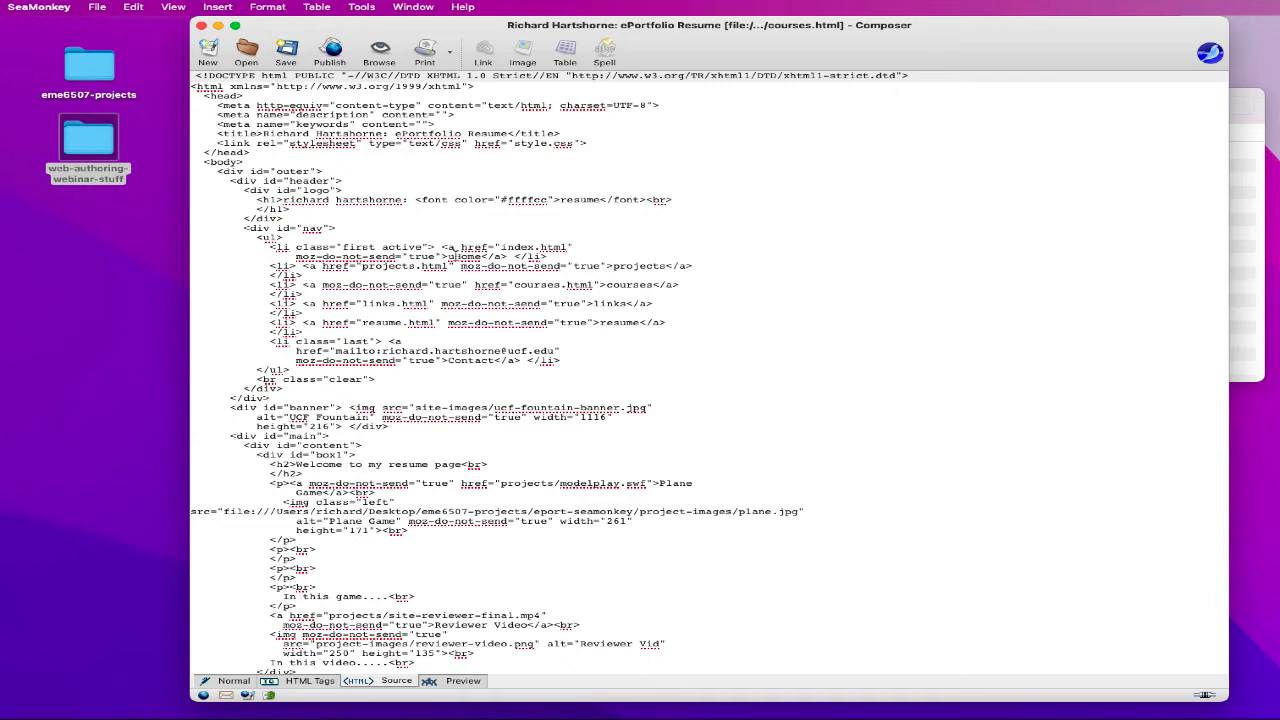
pyautogui.moveTo(740, 718)
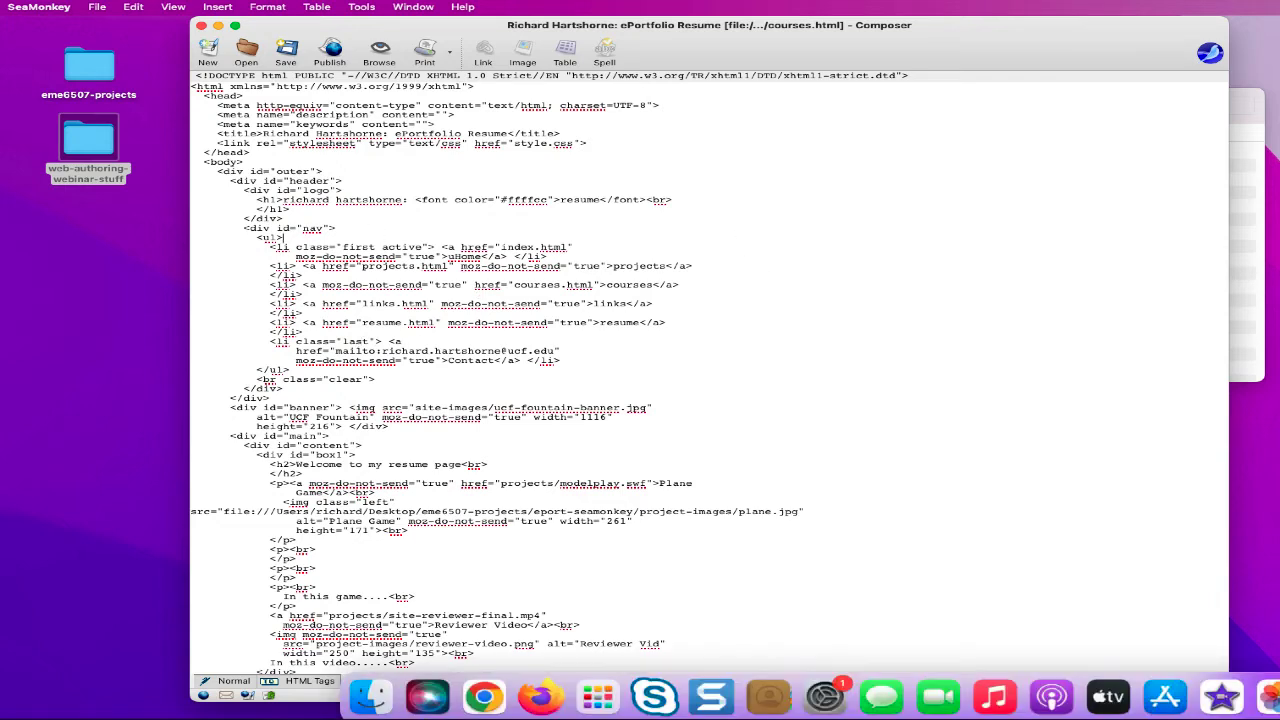
pyautogui.click(1272, 697)
# - Change the #nav a rule's color value in style.css from #fff to white
pyautogui.scroll(10, 690, 238)
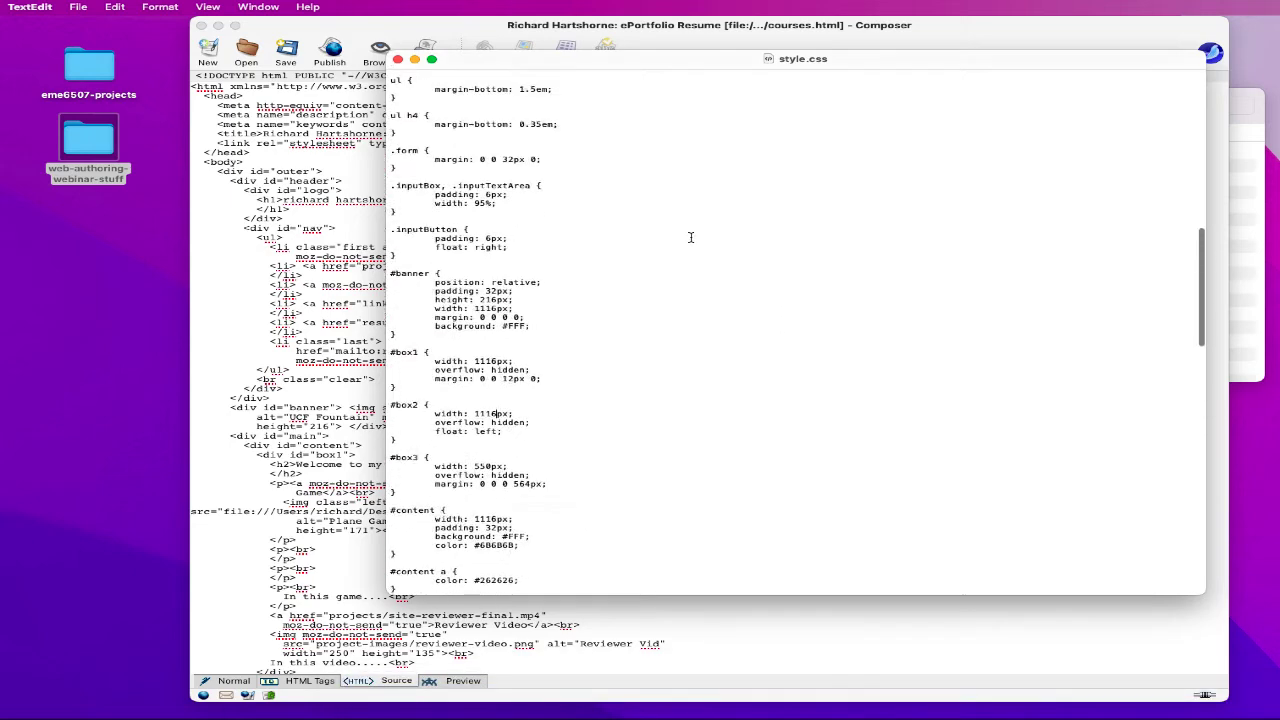
pyautogui.scroll(8, 690, 237)
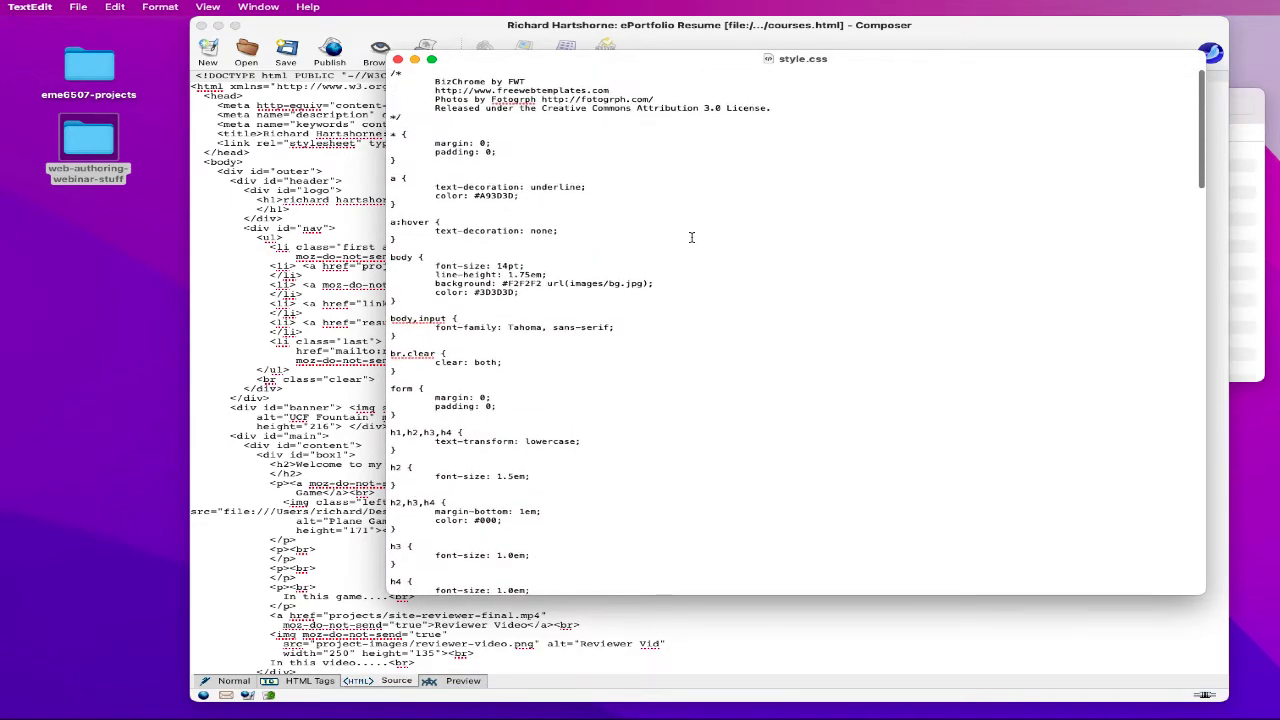
pyautogui.scroll(-10, 690, 237)
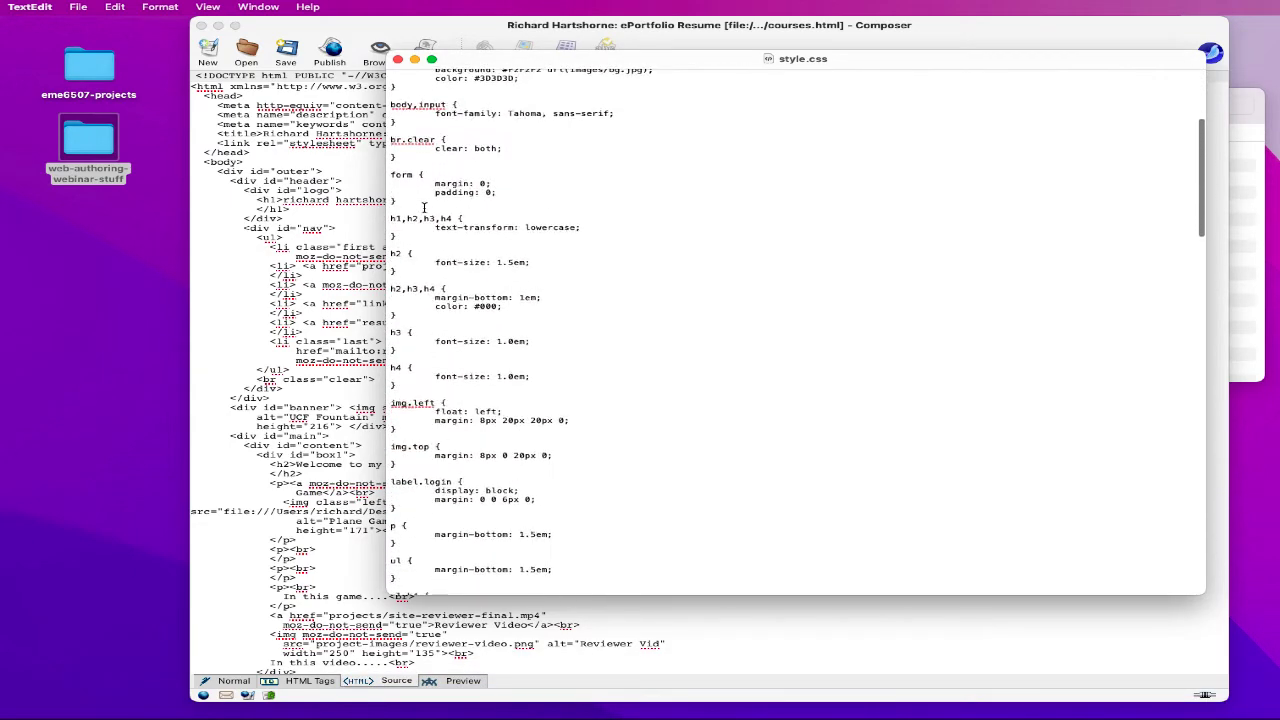
pyautogui.scroll(-5, 424, 207)
pyautogui.scroll(5, 424, 207)
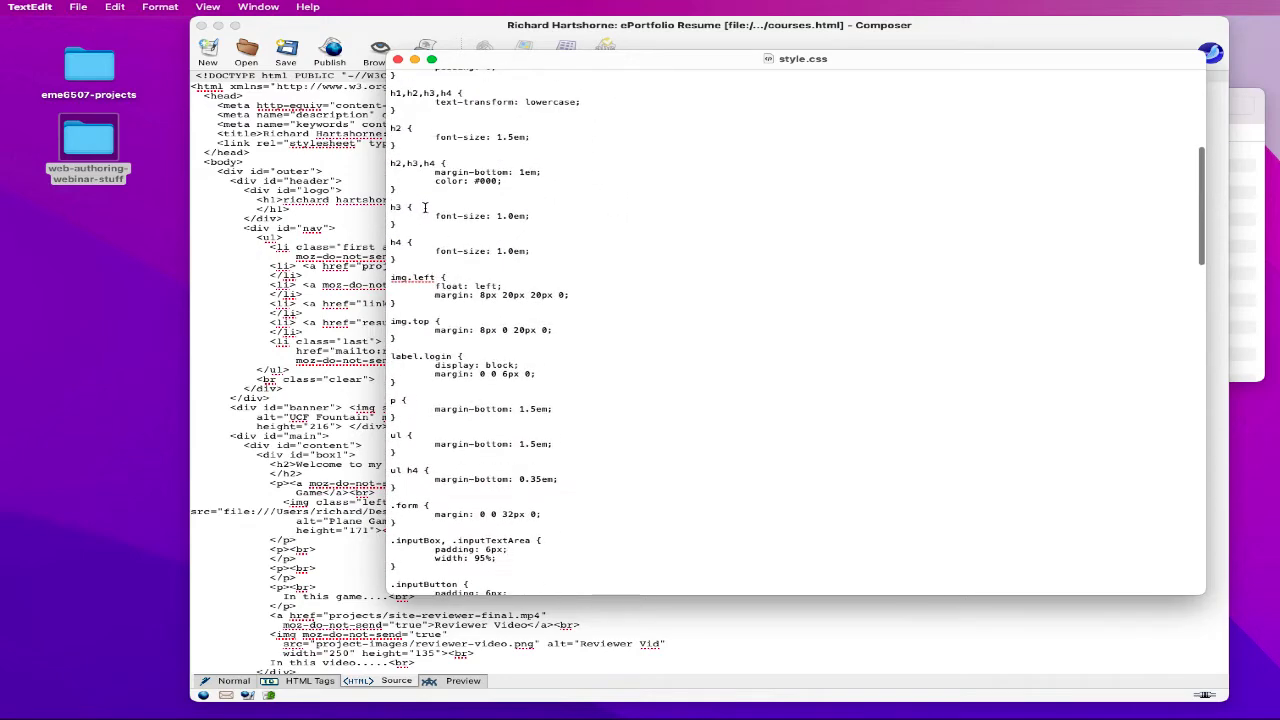
pyautogui.scroll(-2, 424, 207)
pyautogui.scroll(-12, 424, 207)
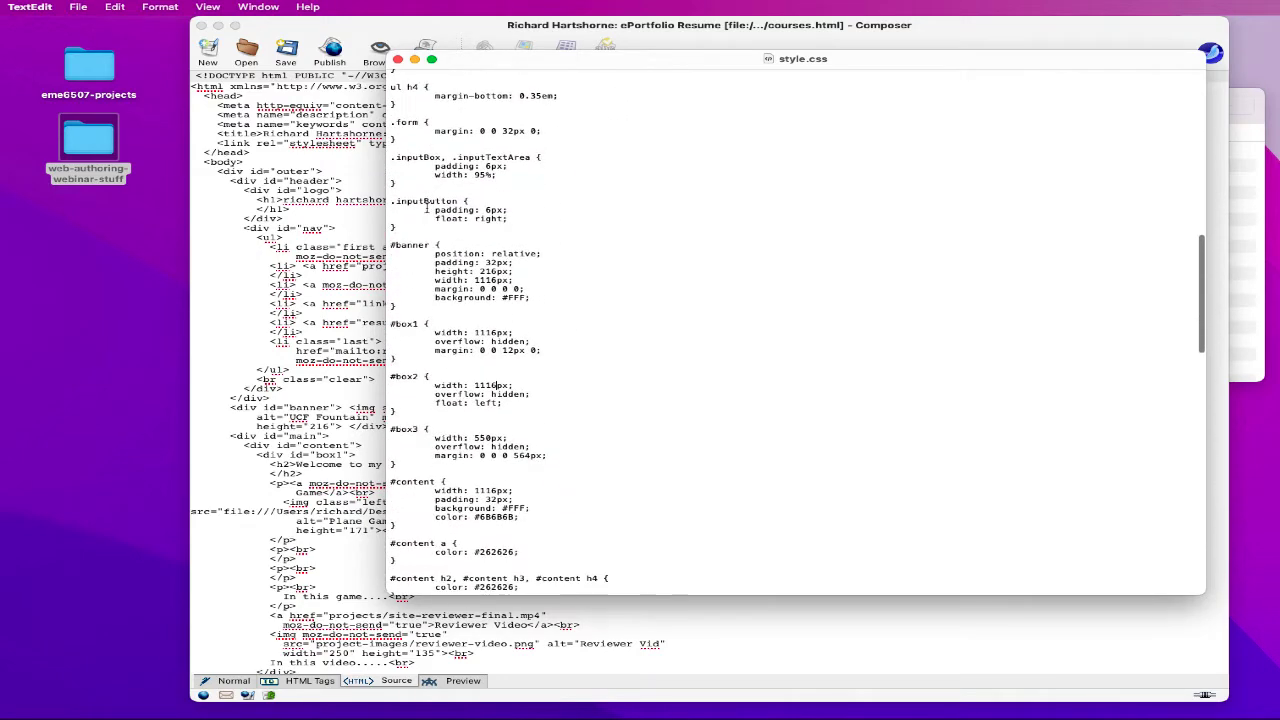
pyautogui.scroll(-9, 425, 205)
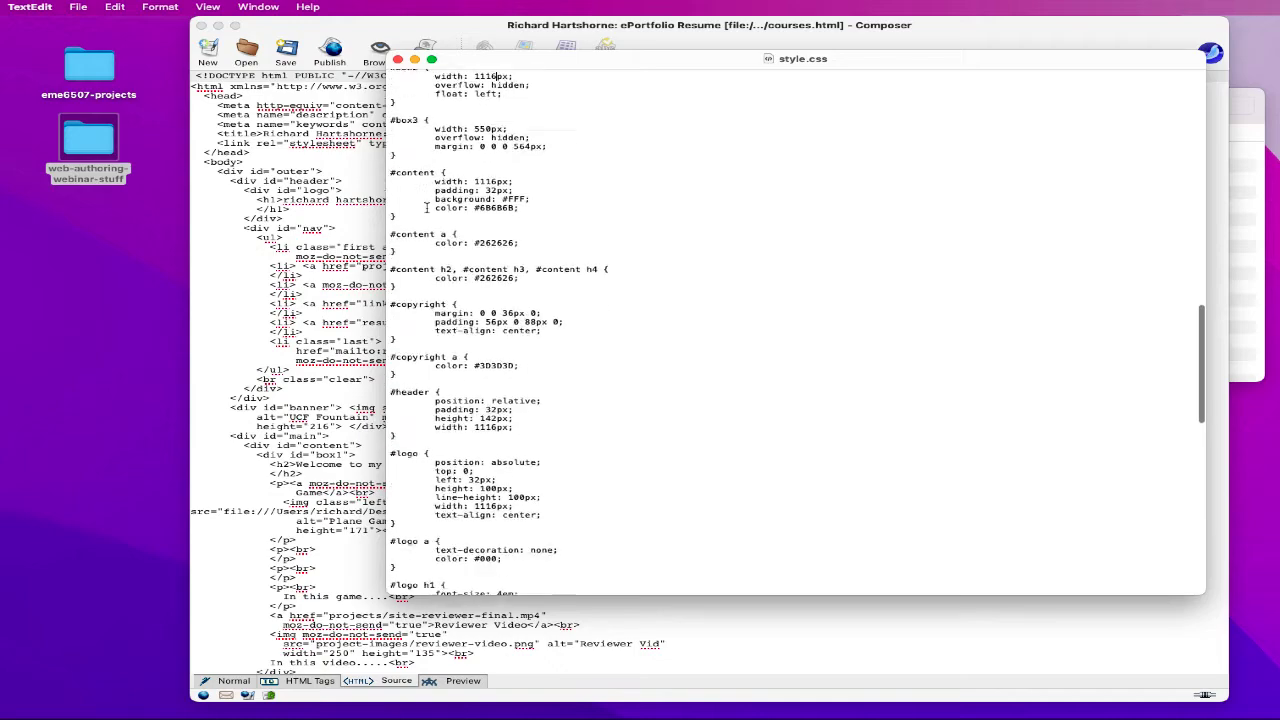
pyautogui.scroll(-10, 425, 207)
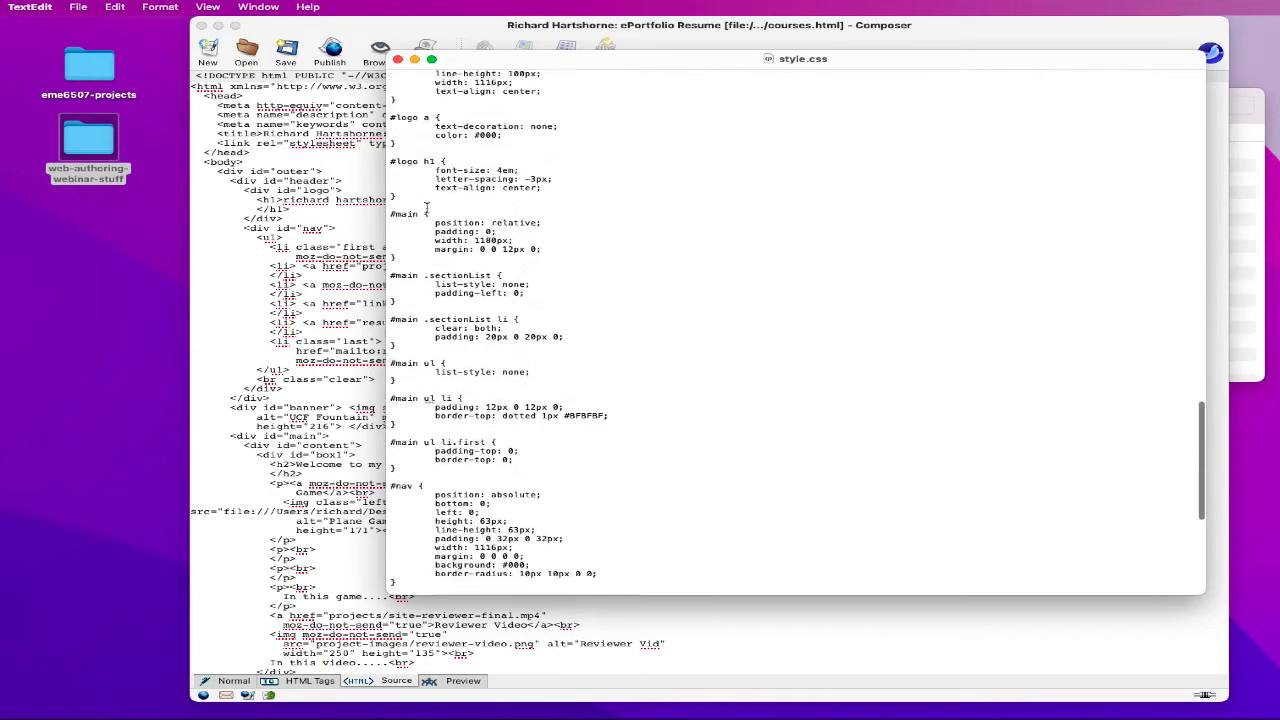
pyautogui.scroll(-8, 425, 207)
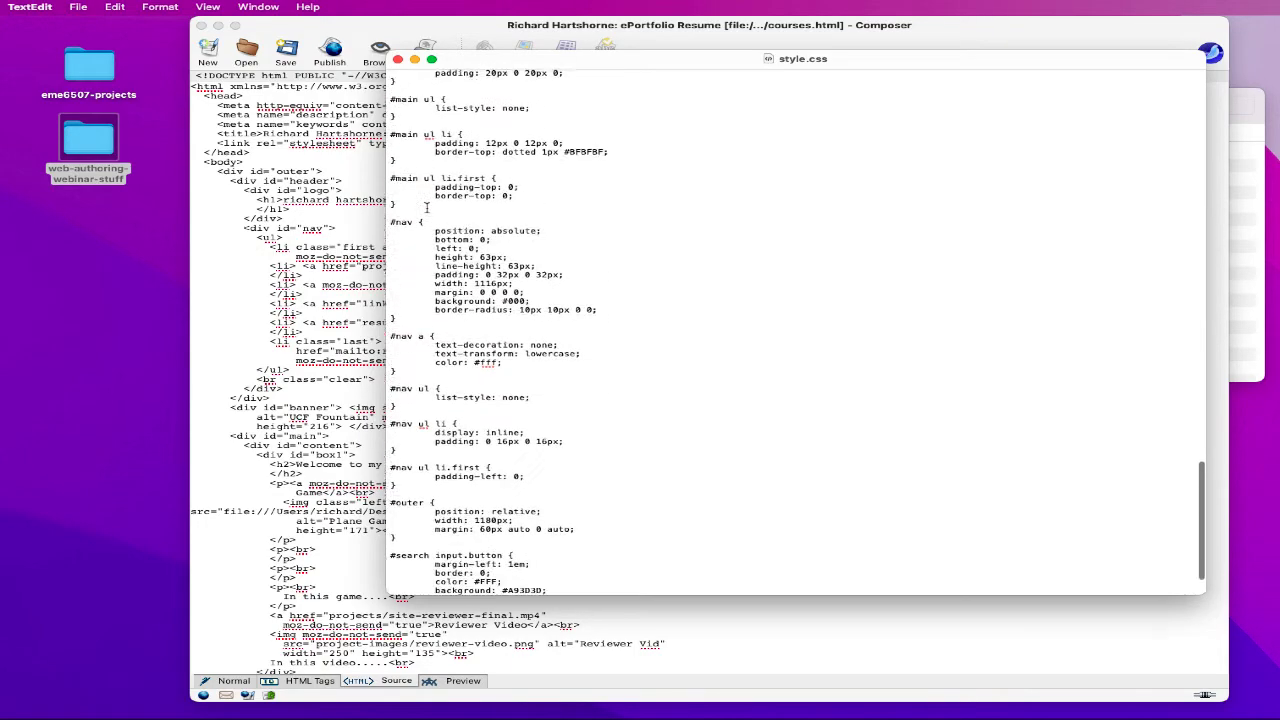
pyautogui.scroll(-1, 425, 207)
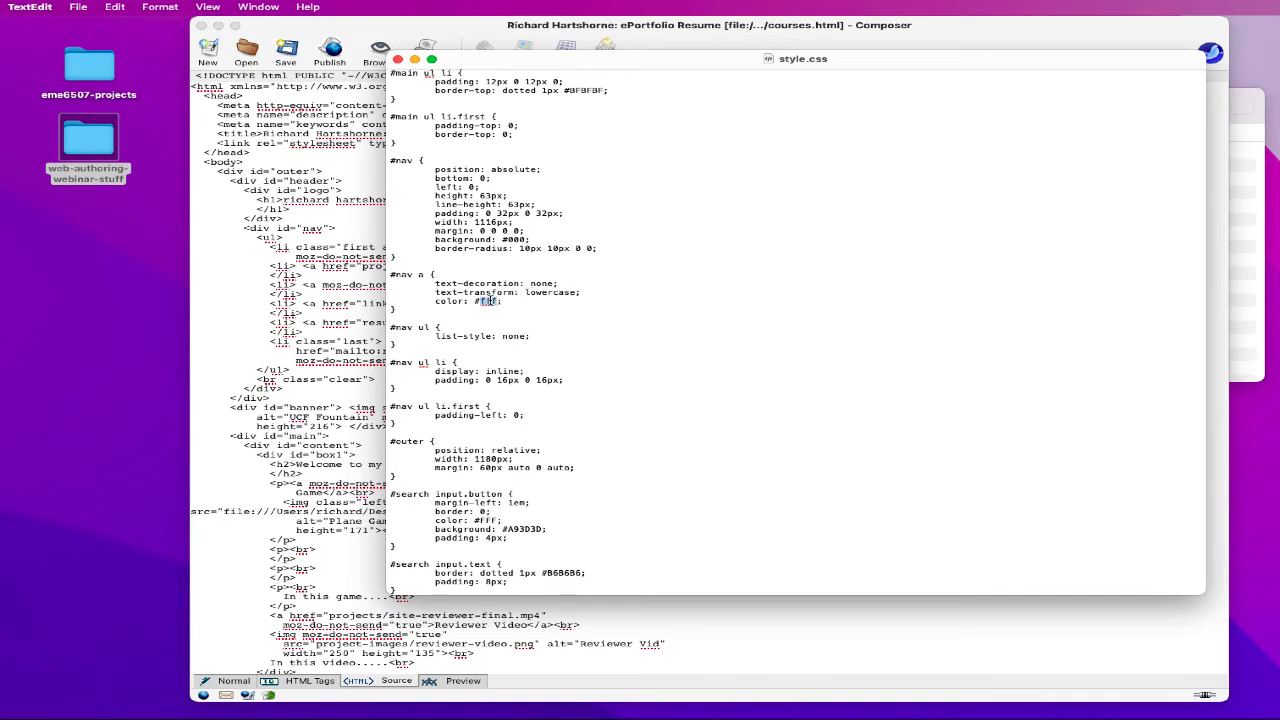
pyautogui.write('whit')
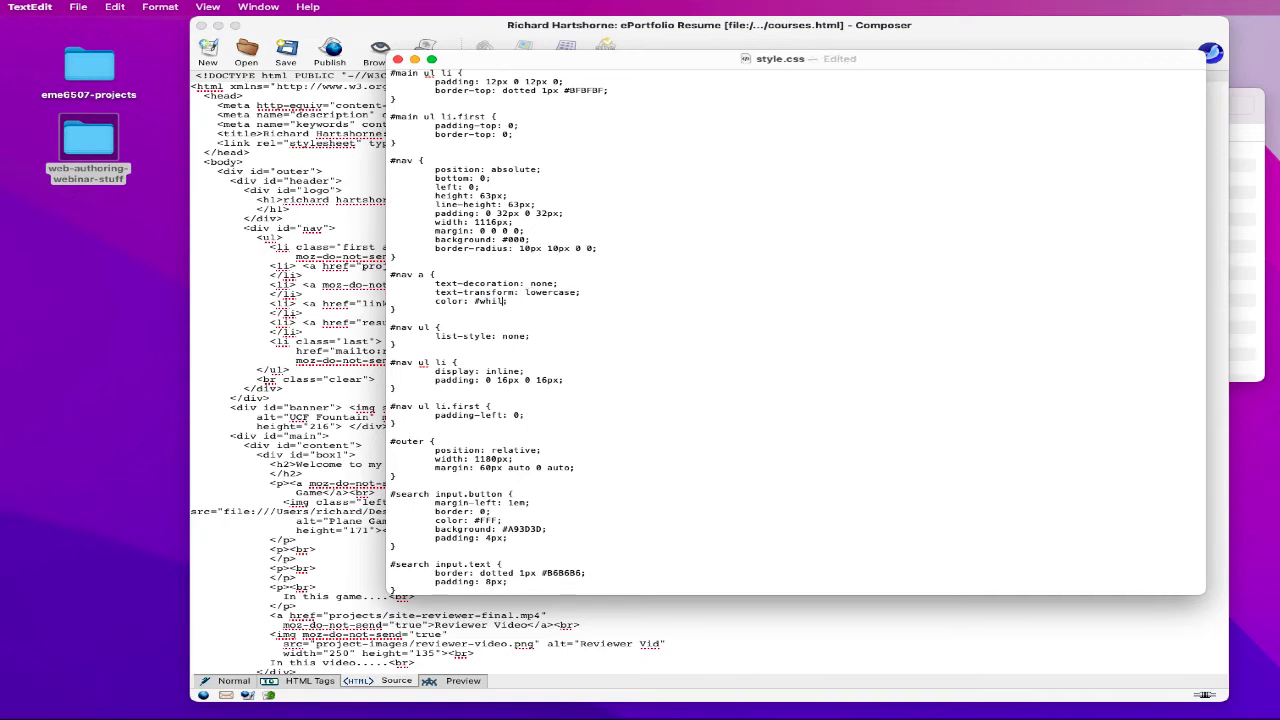
pyautogui.press('BackSpace')
pyautogui.write('wh')
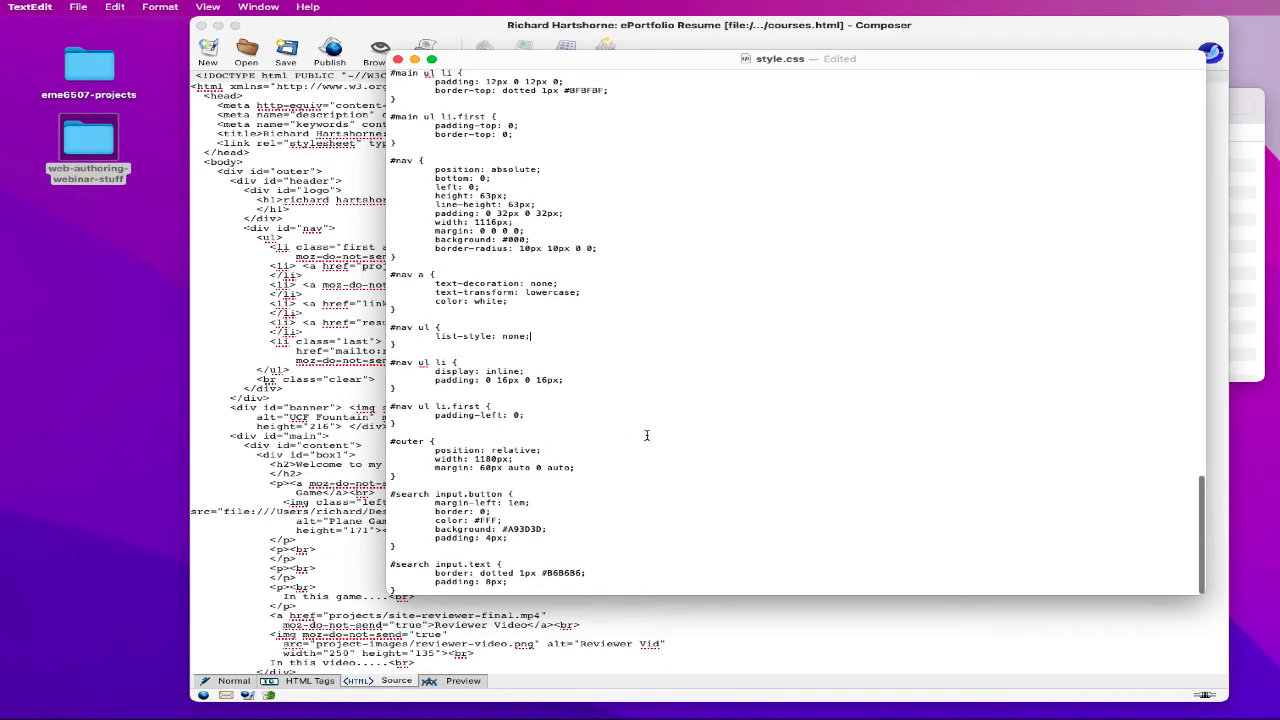
pyautogui.scroll(10, 650, 432)
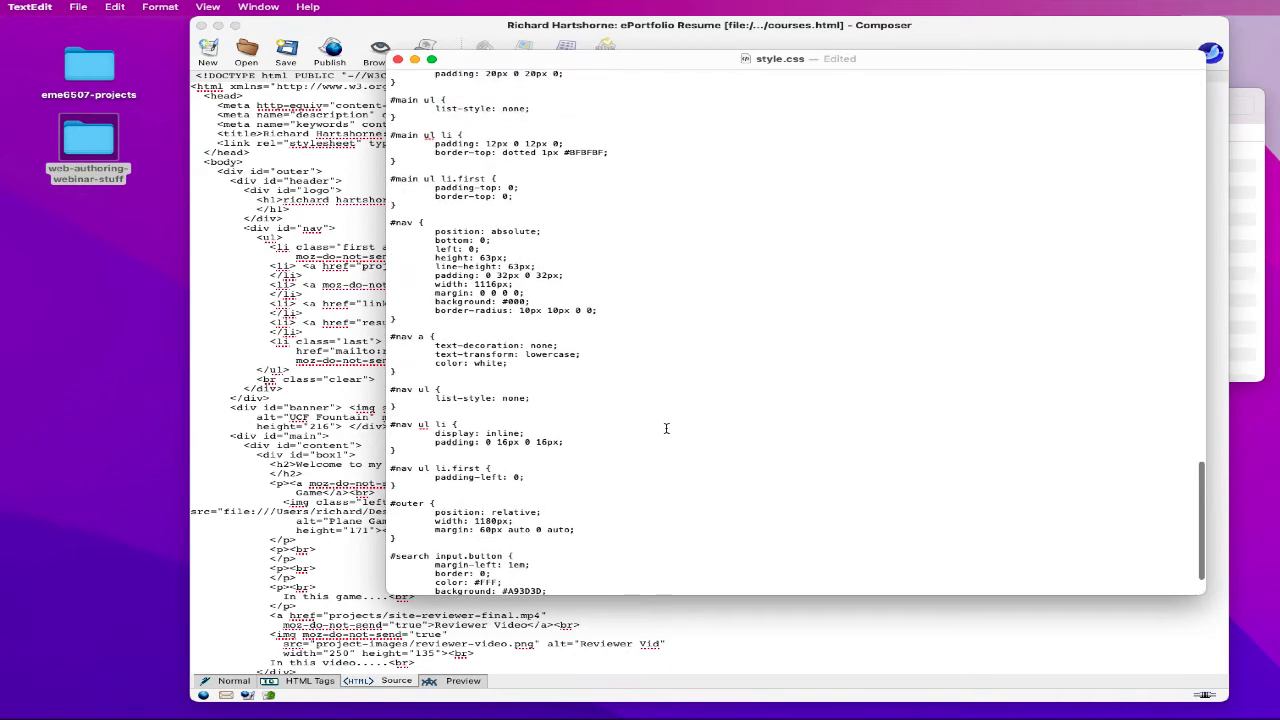
# - Save style.css in TextEdit and close its window
pyautogui.click(70, 7)
pyautogui.click(100, 94)
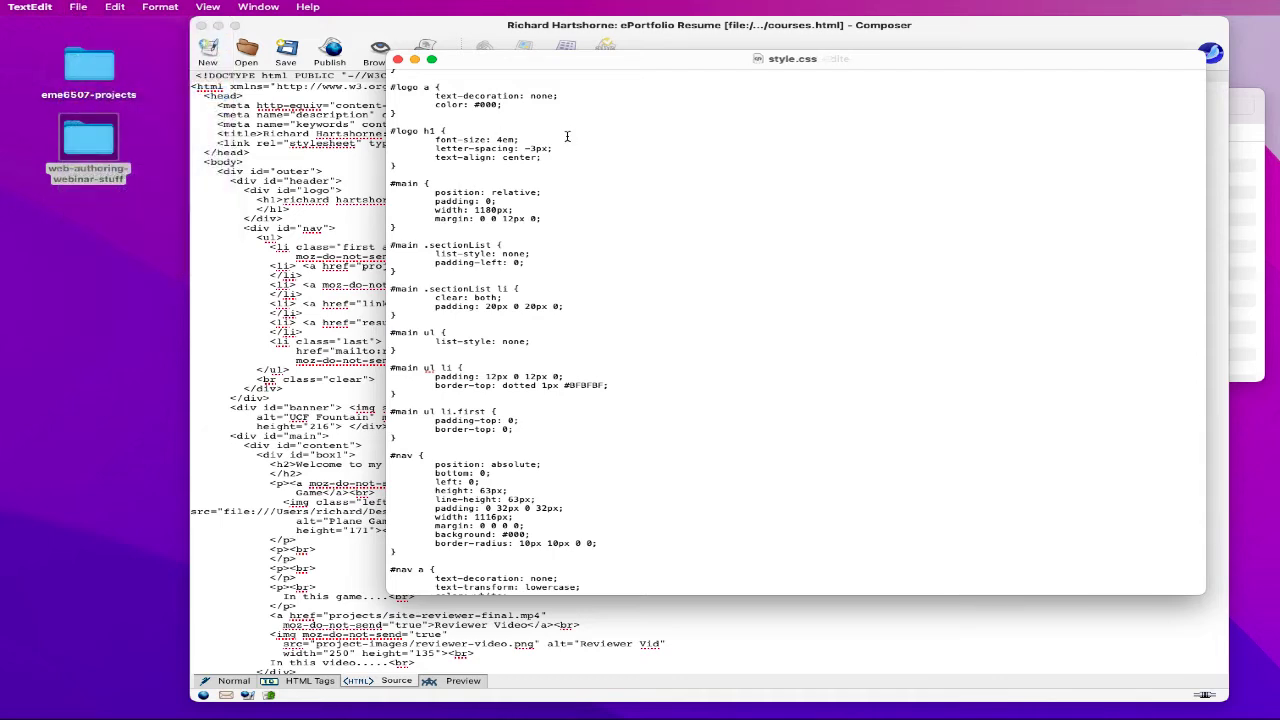
pyautogui.click(397, 59)
# - Save the resume page in Composer and close it, saving changes at the prompt
pyautogui.click(366, 28)
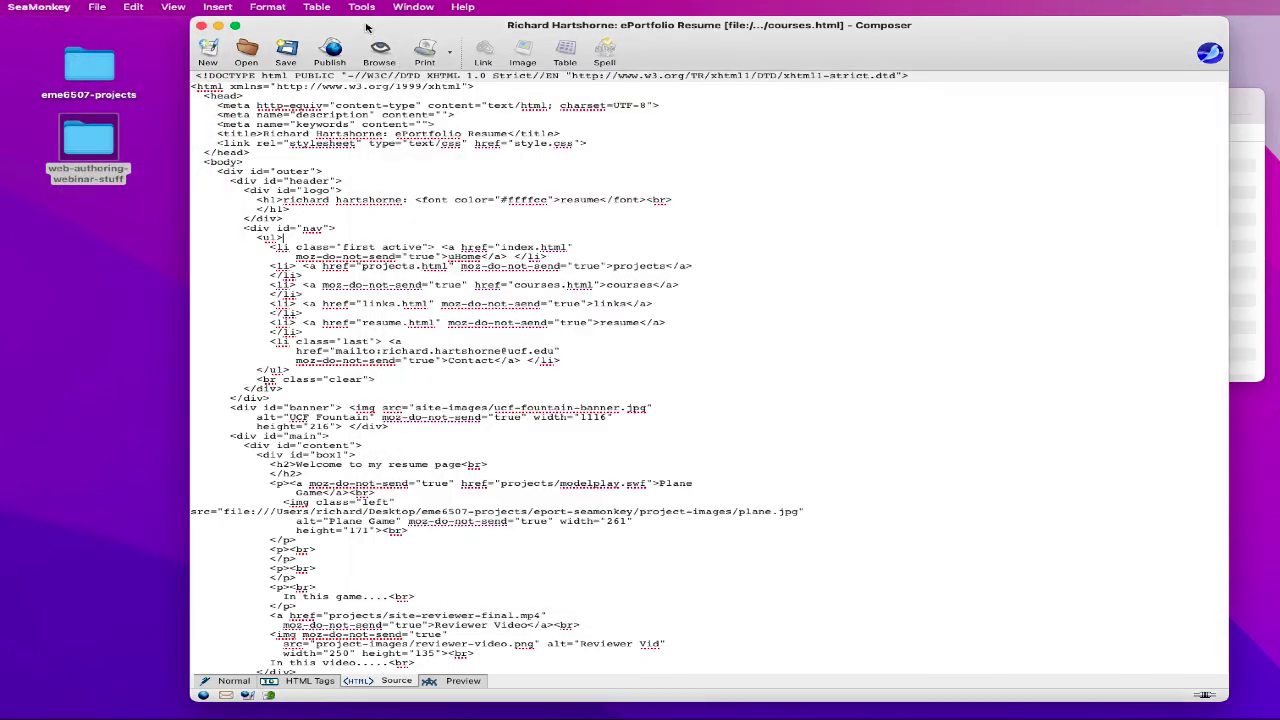
pyautogui.click(100, 7)
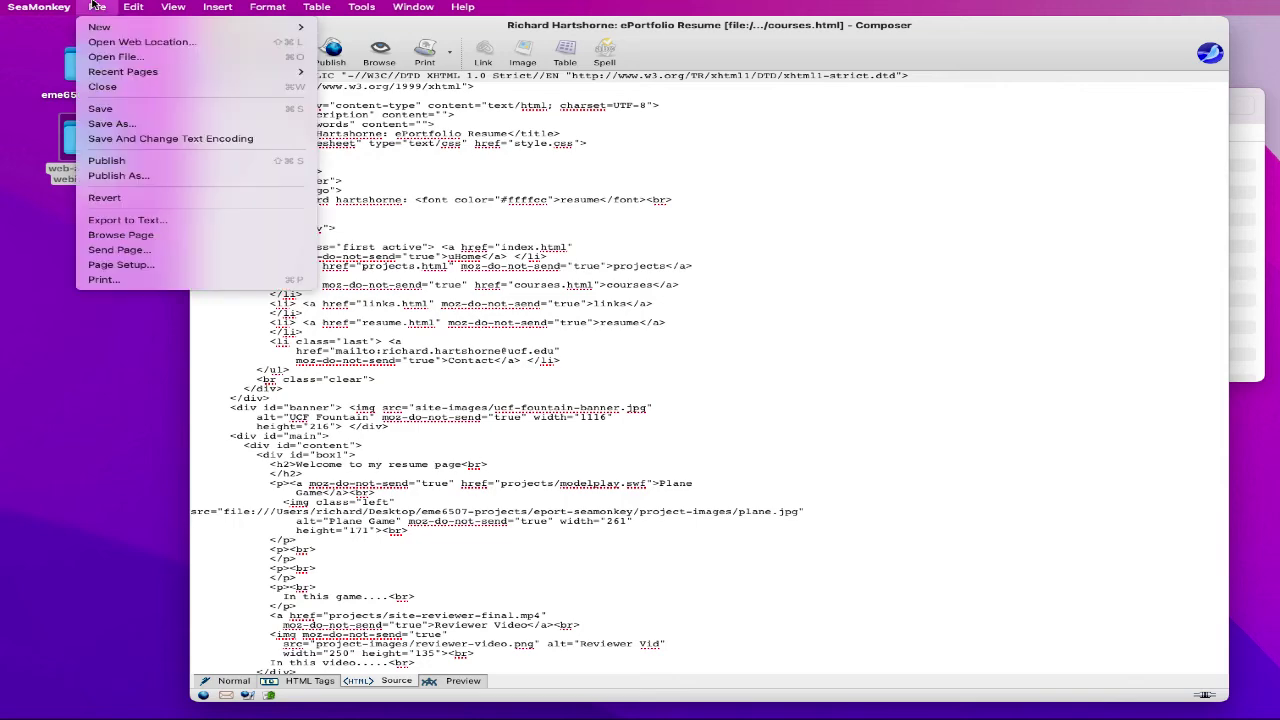
pyautogui.click(100, 108)
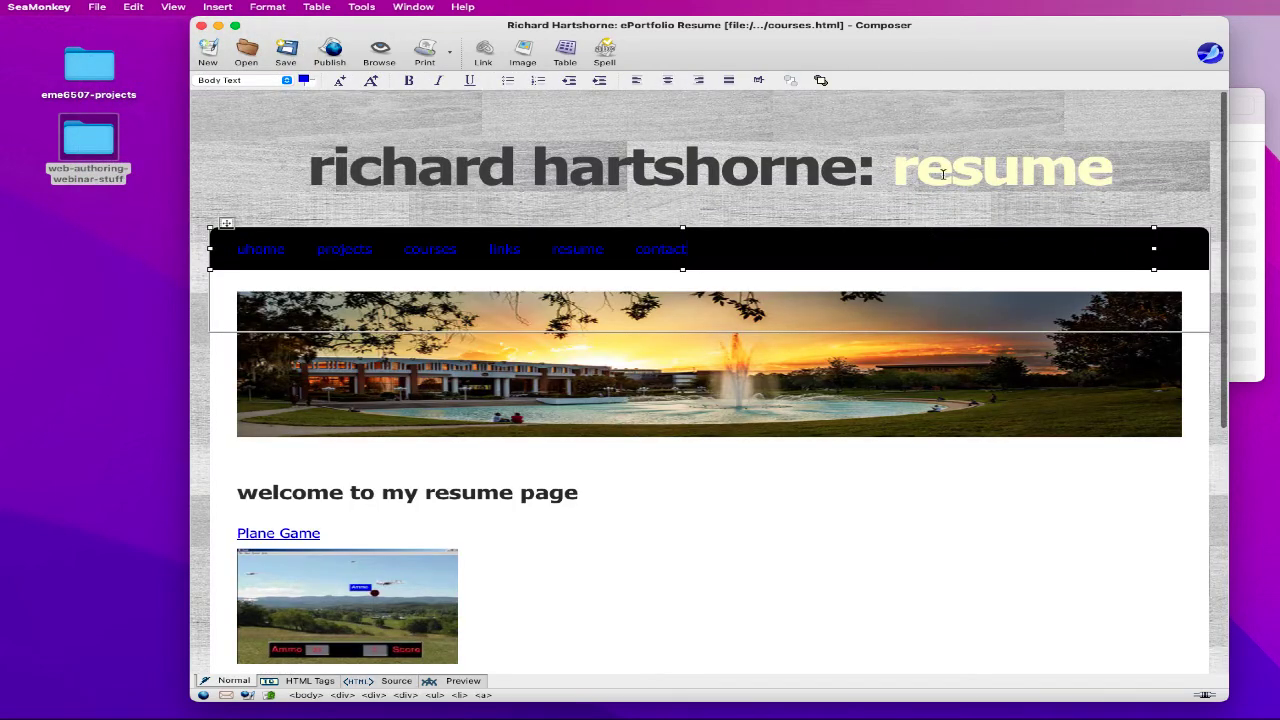
pyautogui.click(201, 25)
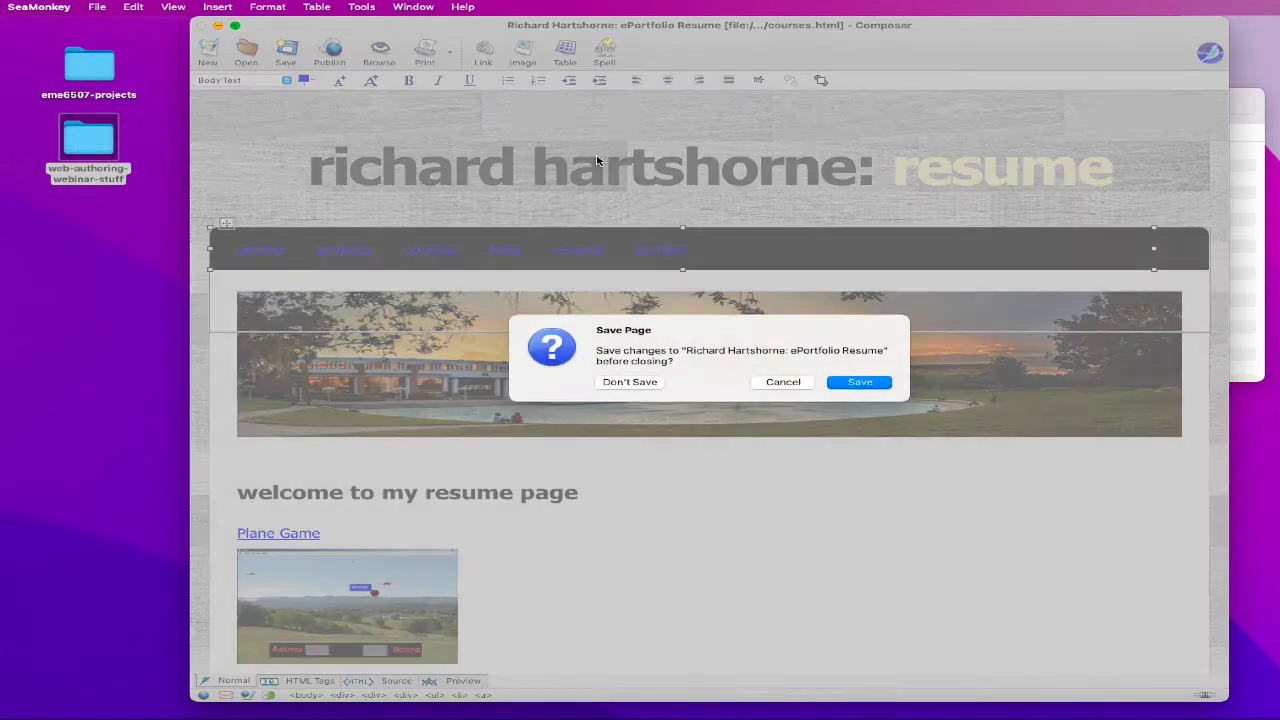
pyautogui.click(857, 384)
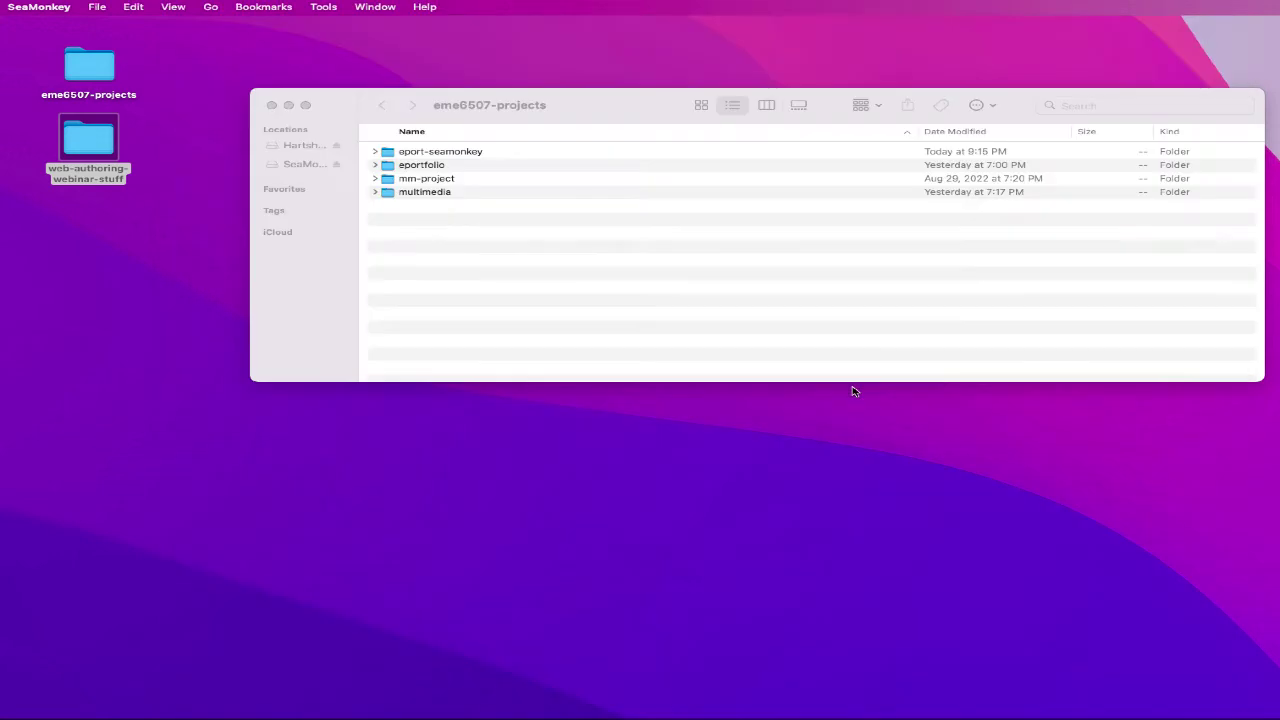
# - Expand eport-seamonkey and rename projects.htmls.html to projects.html
pyautogui.click(376, 152)
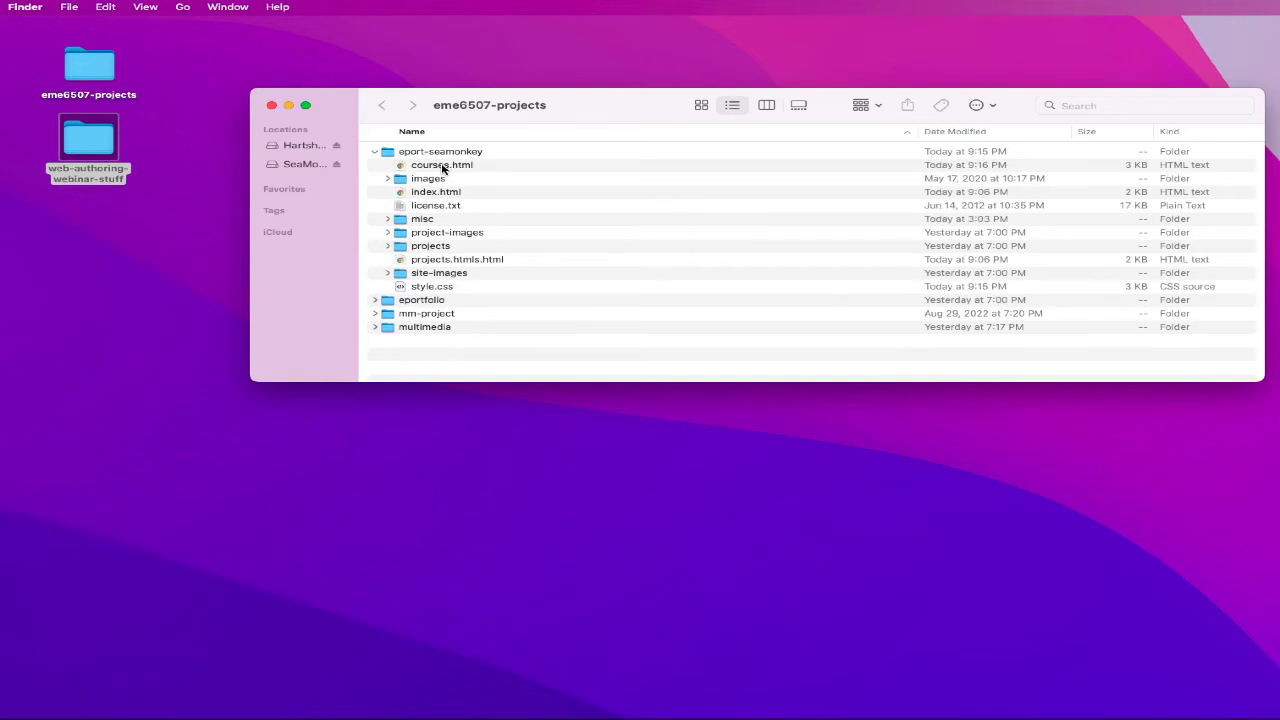
pyautogui.click(444, 167)
pyautogui.click(448, 192)
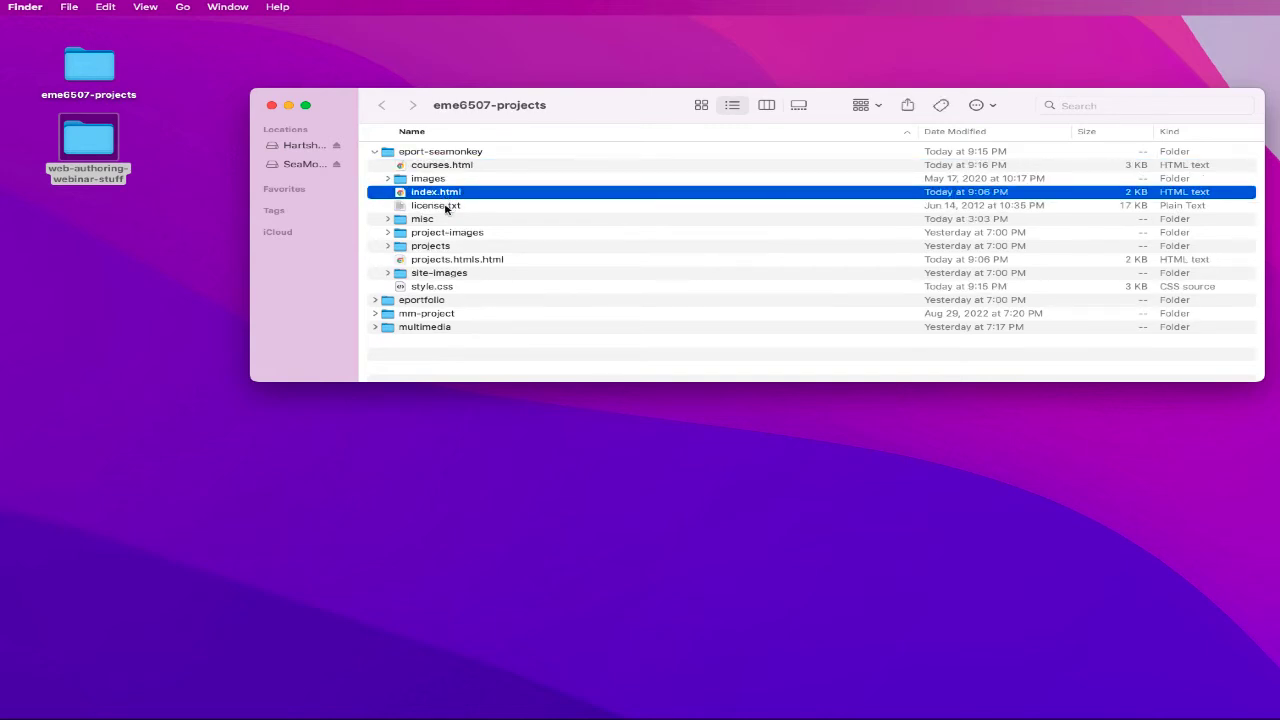
pyautogui.click(447, 259)
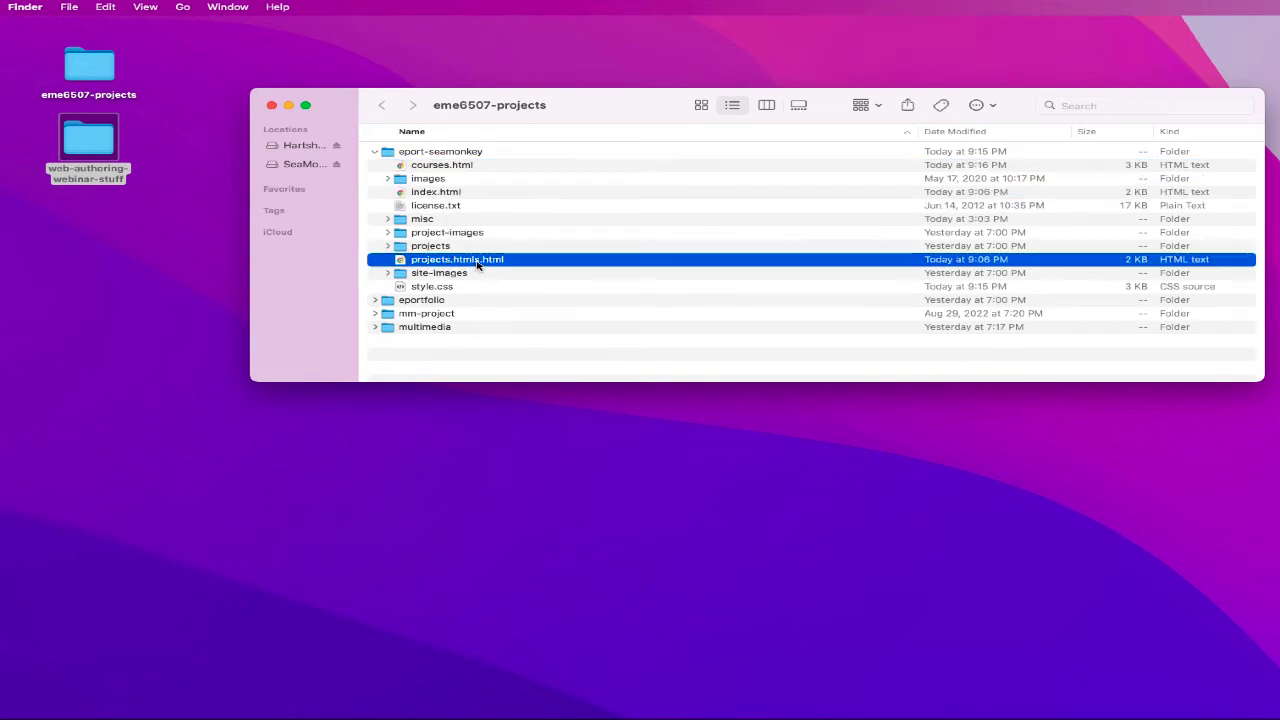
pyautogui.press('Return')
pyautogui.doubleClick(466, 260)
pyautogui.press('BackSpace')
pyautogui.press('BackSpace')
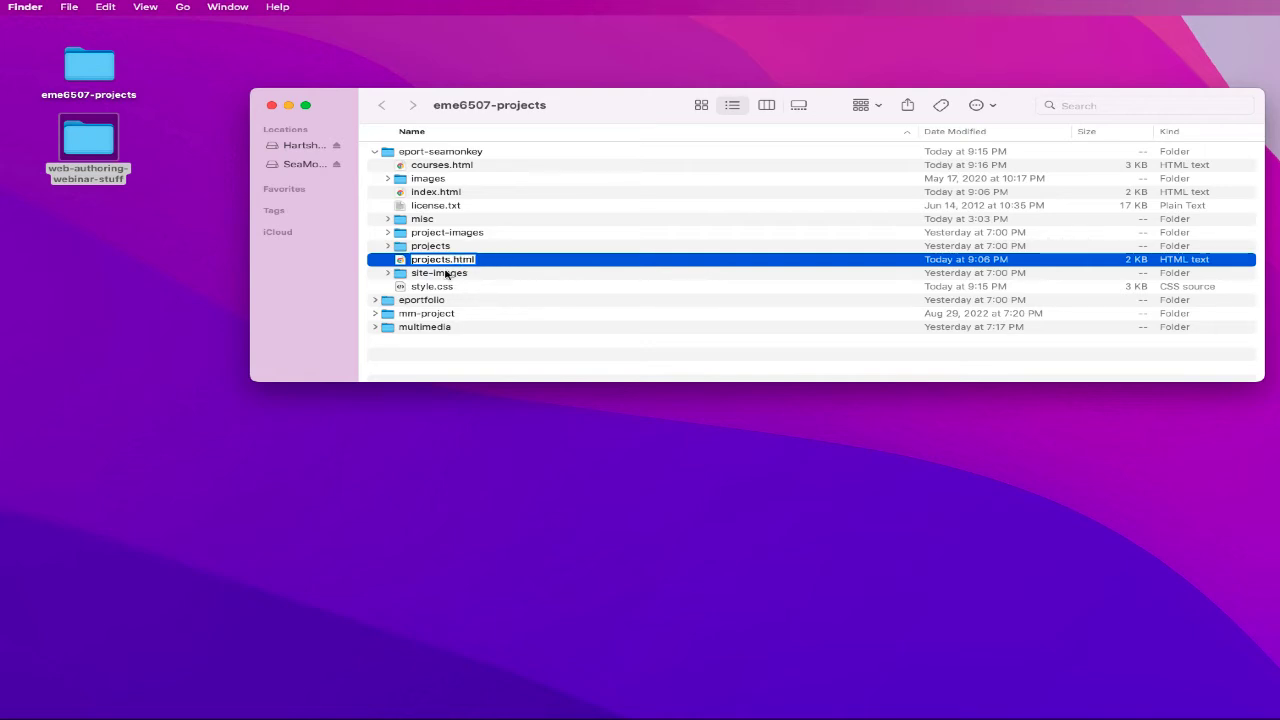
pyautogui.press('Return')
# - Click through index.html, courses.html and projects.html, then clear the selection
pyautogui.click(410, 193)
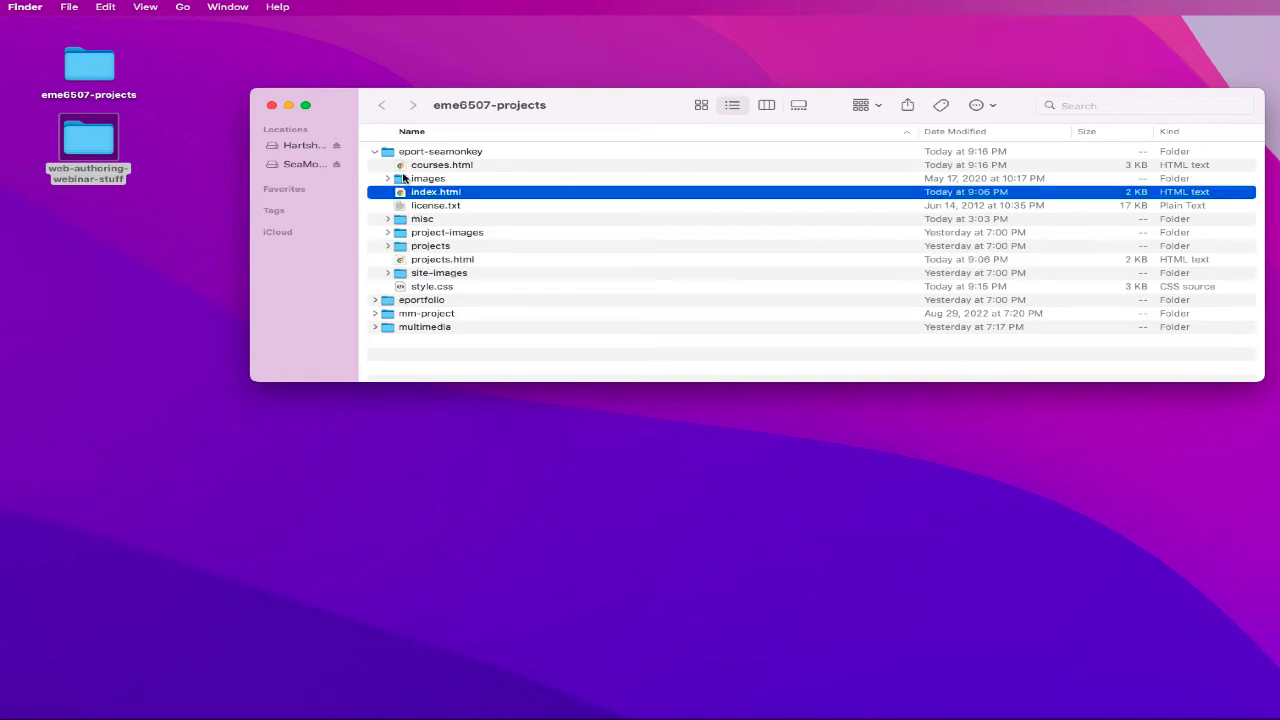
pyautogui.click(403, 167)
pyautogui.click(401, 193)
pyautogui.click(401, 261)
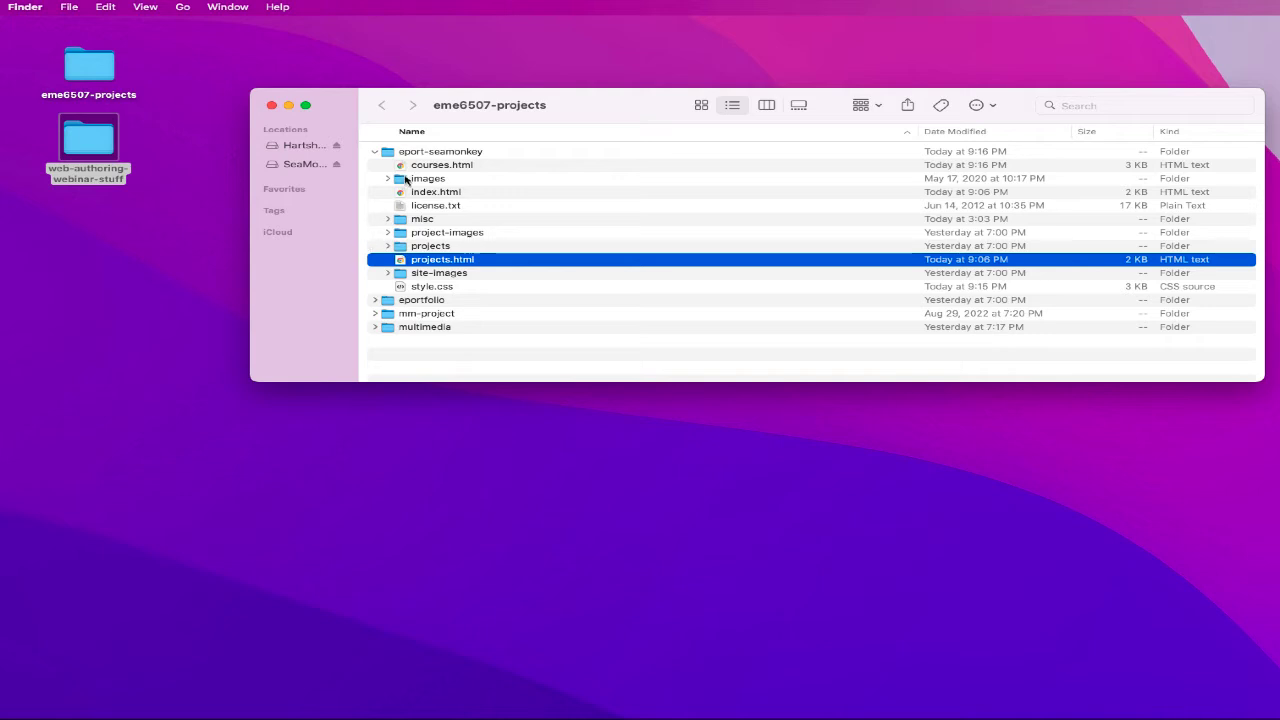
pyautogui.click(524, 356)
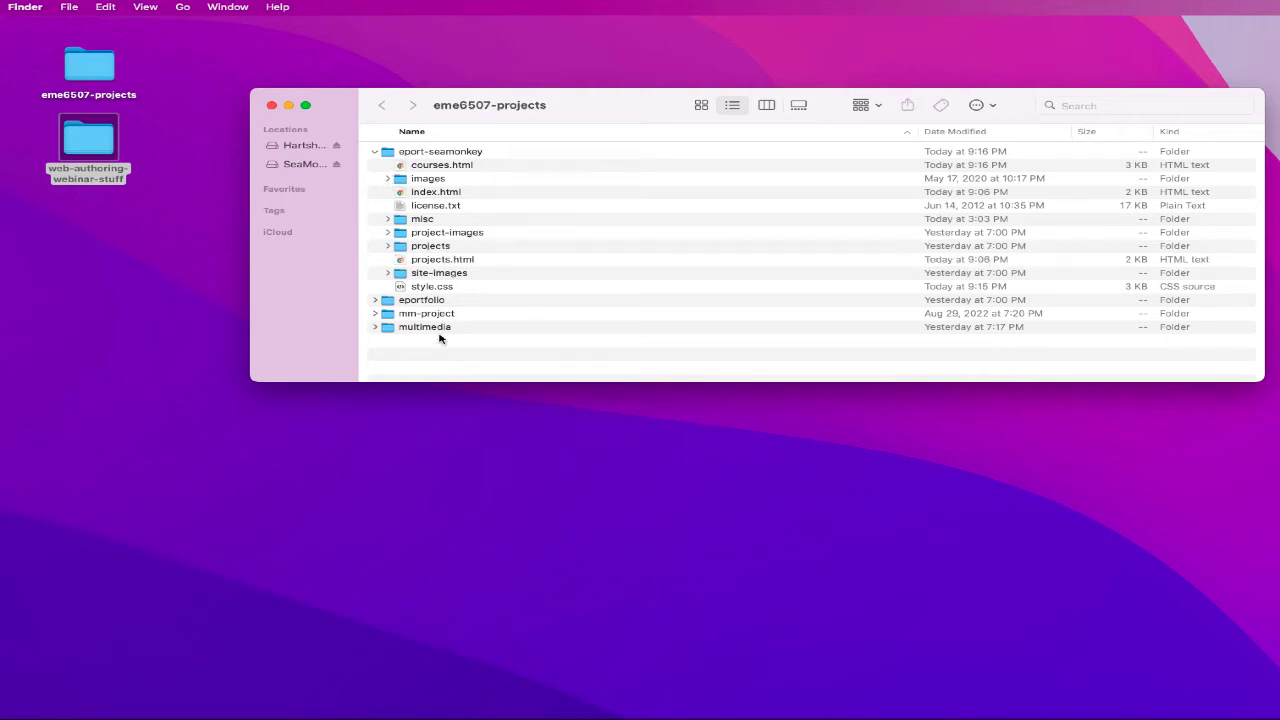
# - Expand and collapse the site-images, projects, project-images and misc subfolders
pyautogui.click(428, 274)
pyautogui.click(389, 274)
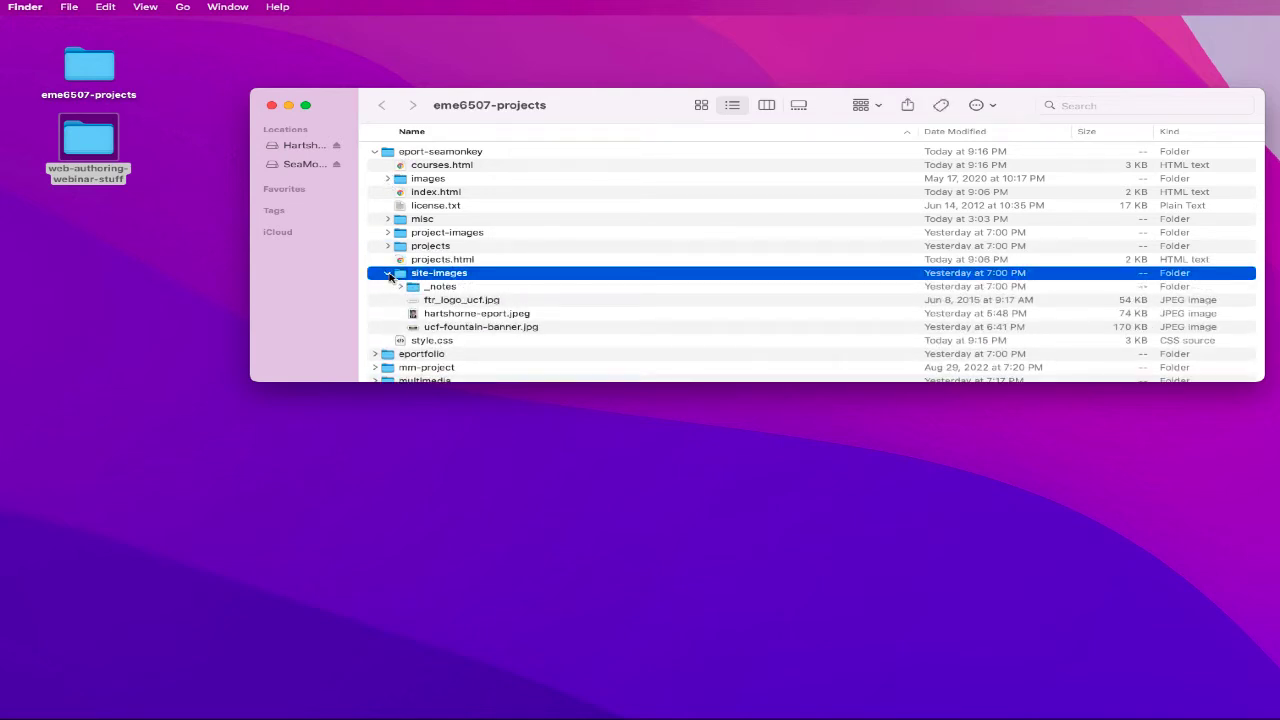
pyautogui.click(389, 274)
pyautogui.click(387, 247)
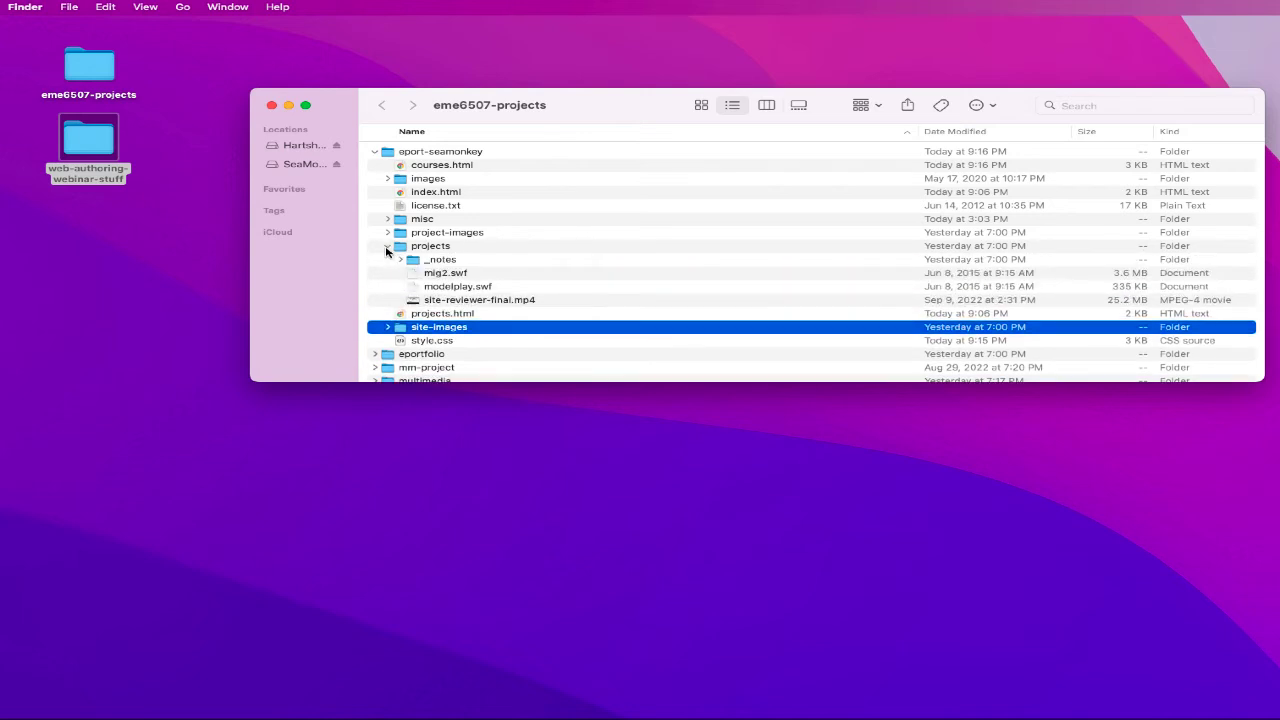
pyautogui.click(387, 247)
pyautogui.click(389, 233)
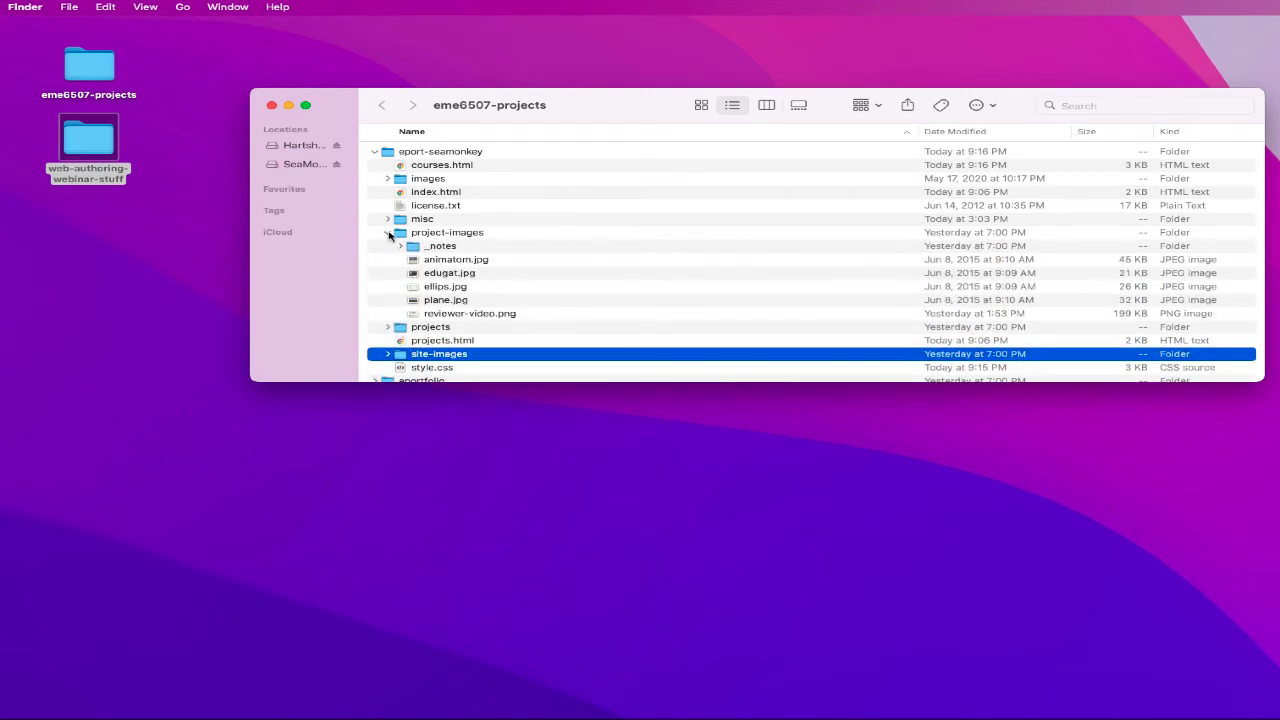
pyautogui.click(389, 233)
pyautogui.click(389, 220)
pyautogui.click(389, 219)
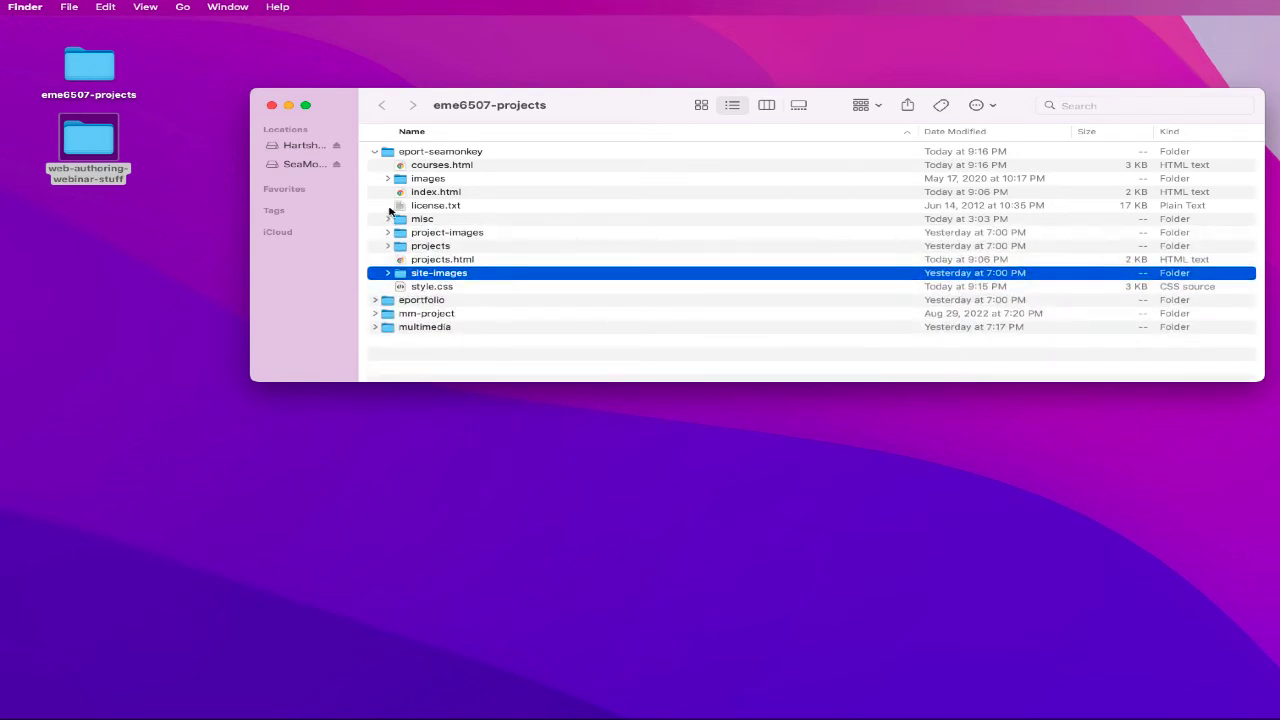
# - Recheck courses.html, index.html and projects.html, then launch SeaMonkey from the Dock
pyautogui.click(421, 168)
pyautogui.click(431, 197)
pyautogui.click(434, 264)
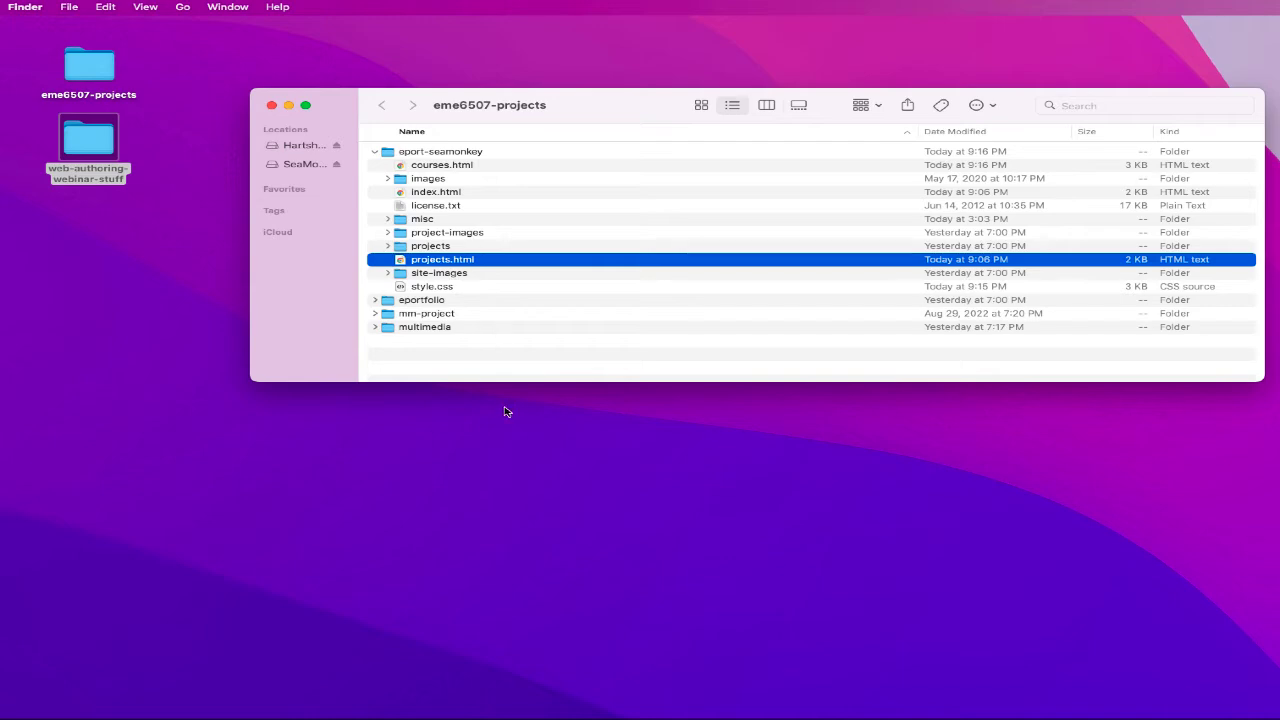
pyautogui.moveTo(594, 700)
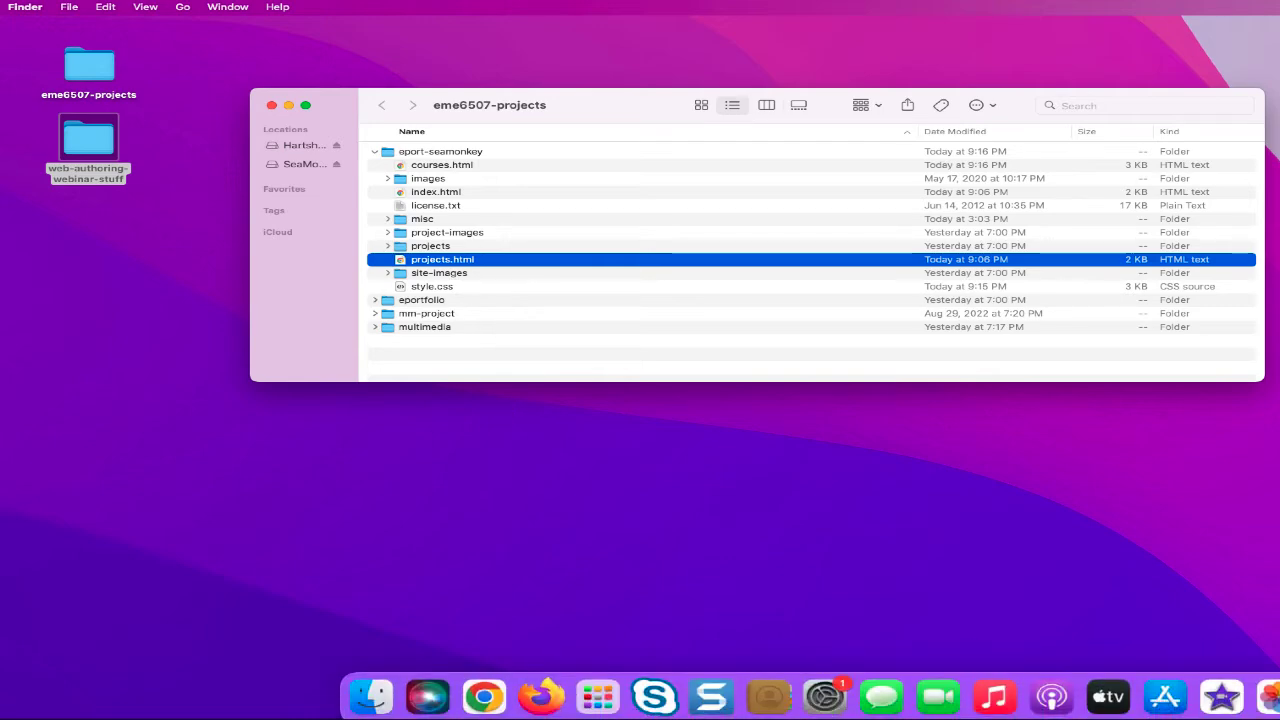
pyautogui.click(1274, 697)
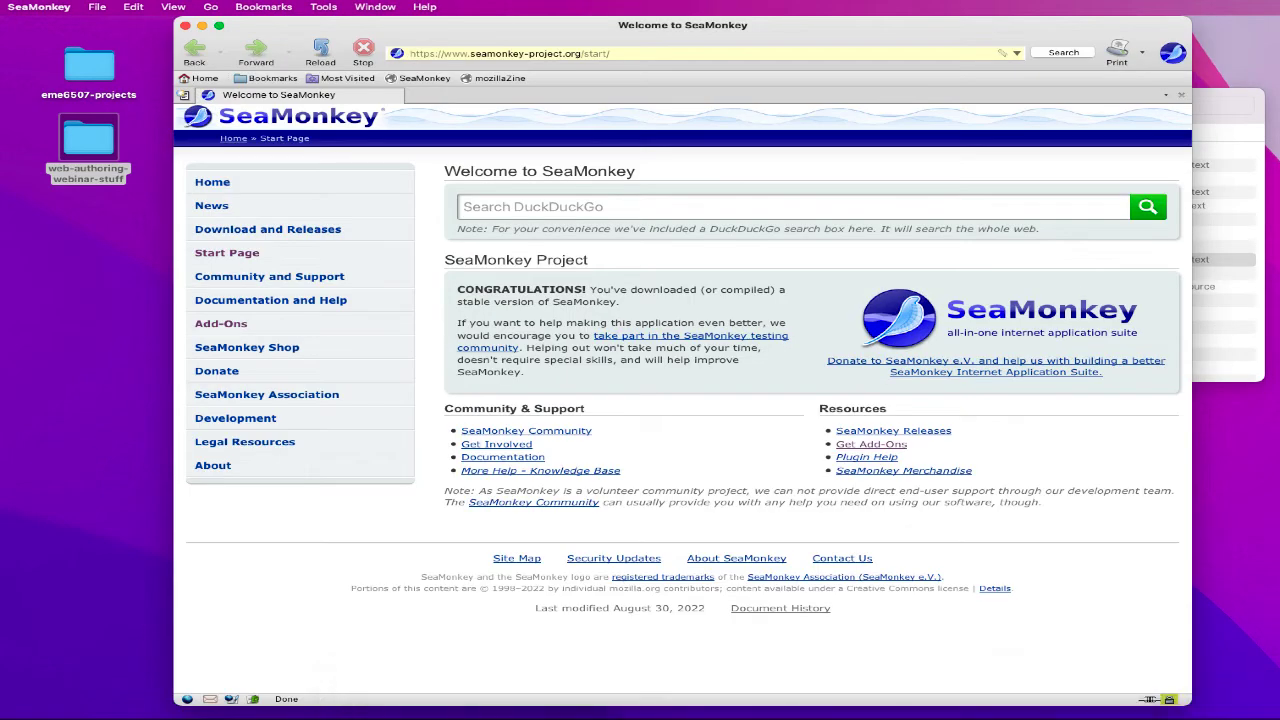
# - Close the browser and open index.html in a new Composer window
pyautogui.click(184, 25)
pyautogui.click(375, 7)
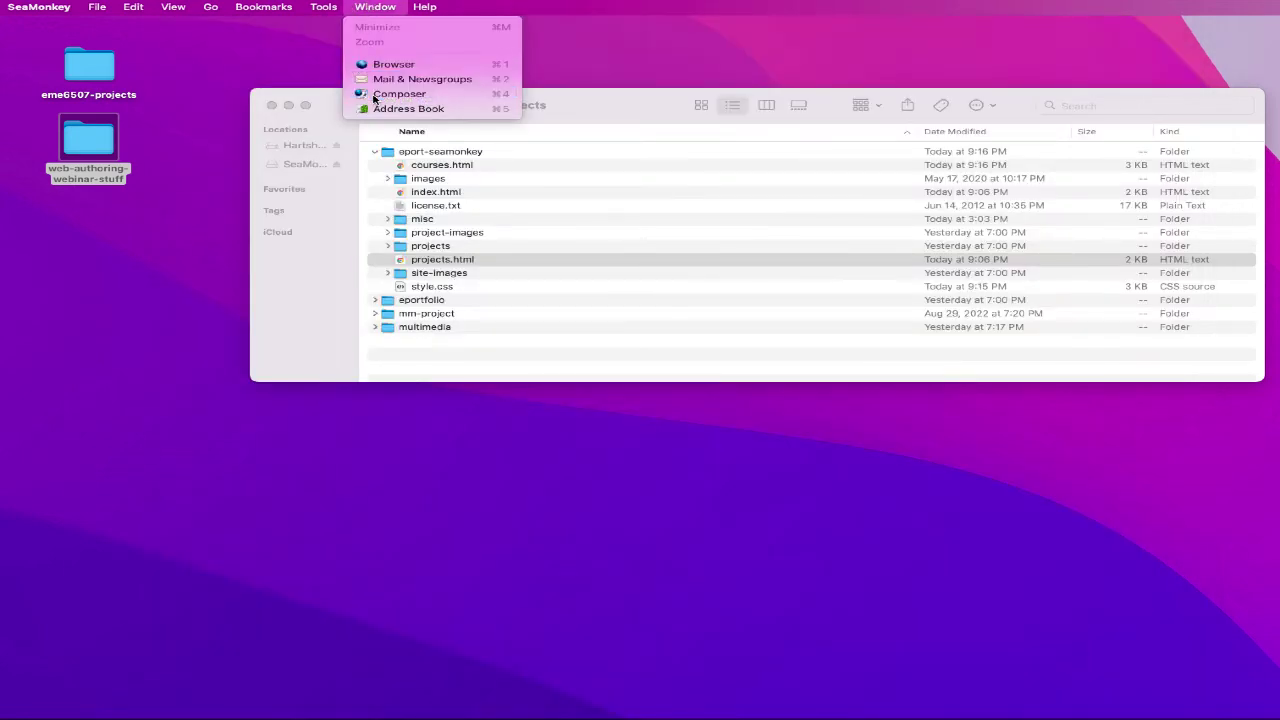
pyautogui.click(390, 94)
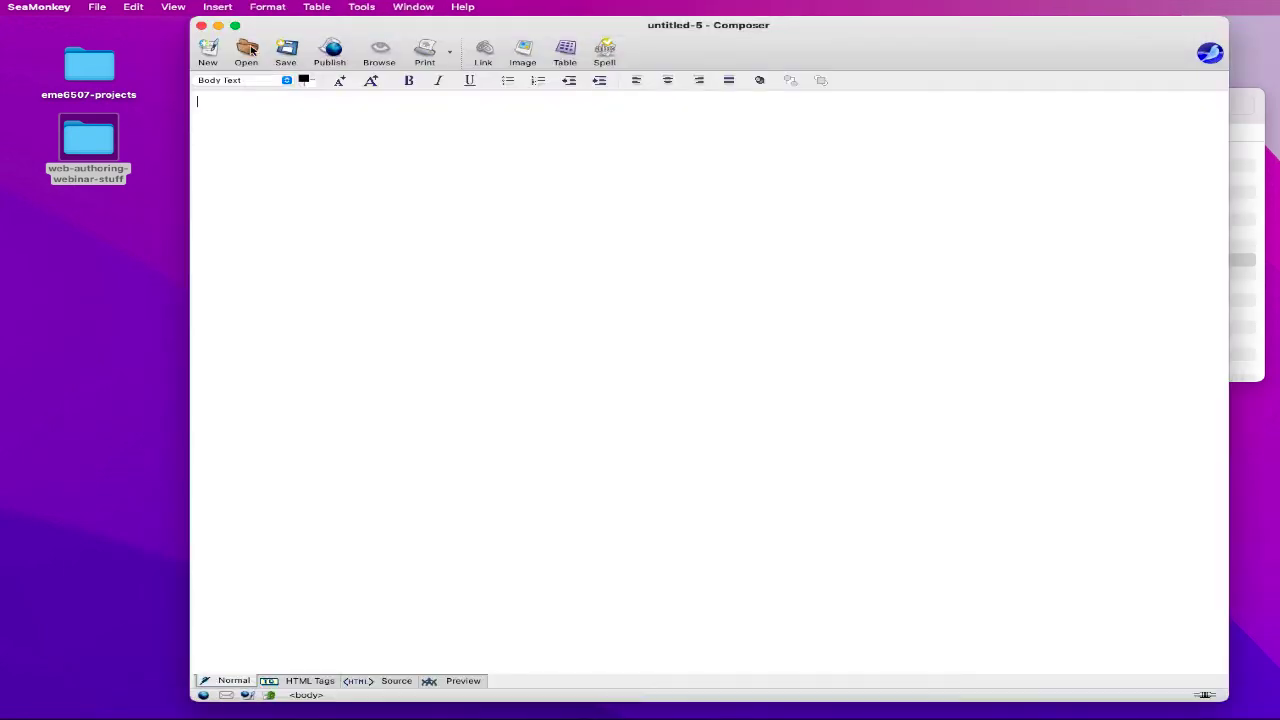
pyautogui.click(248, 50)
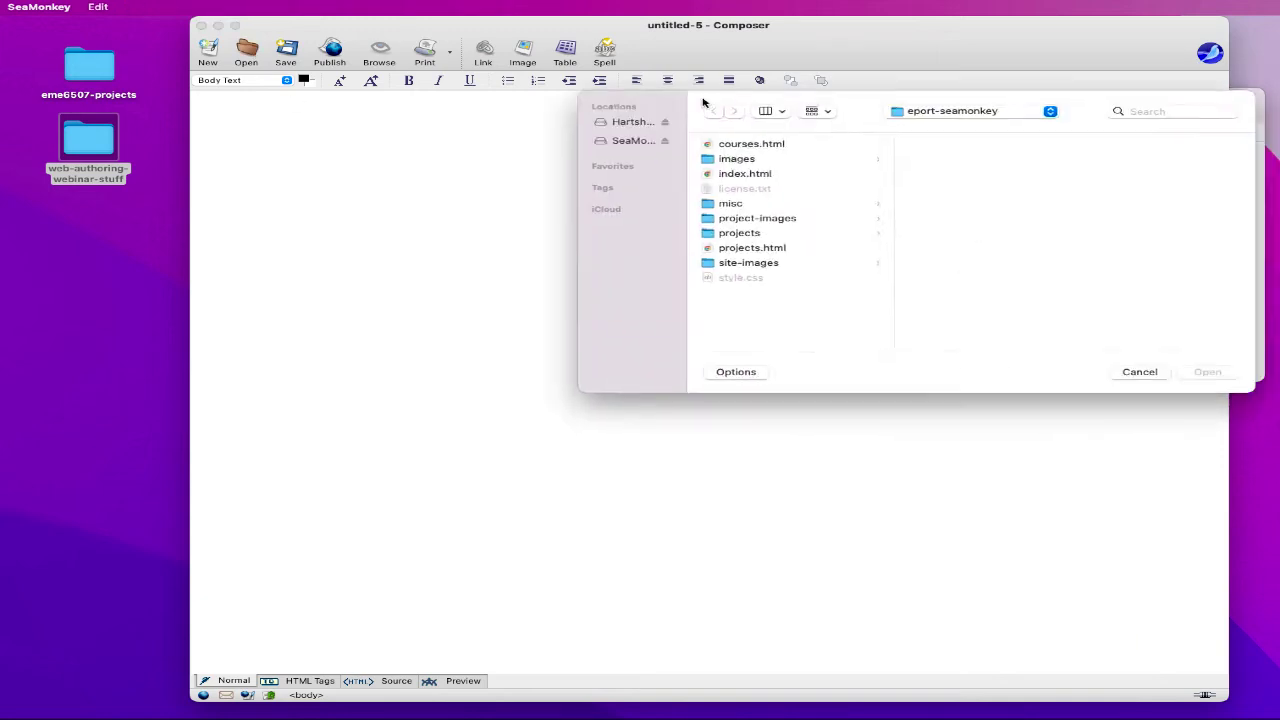
pyautogui.click(585, 170)
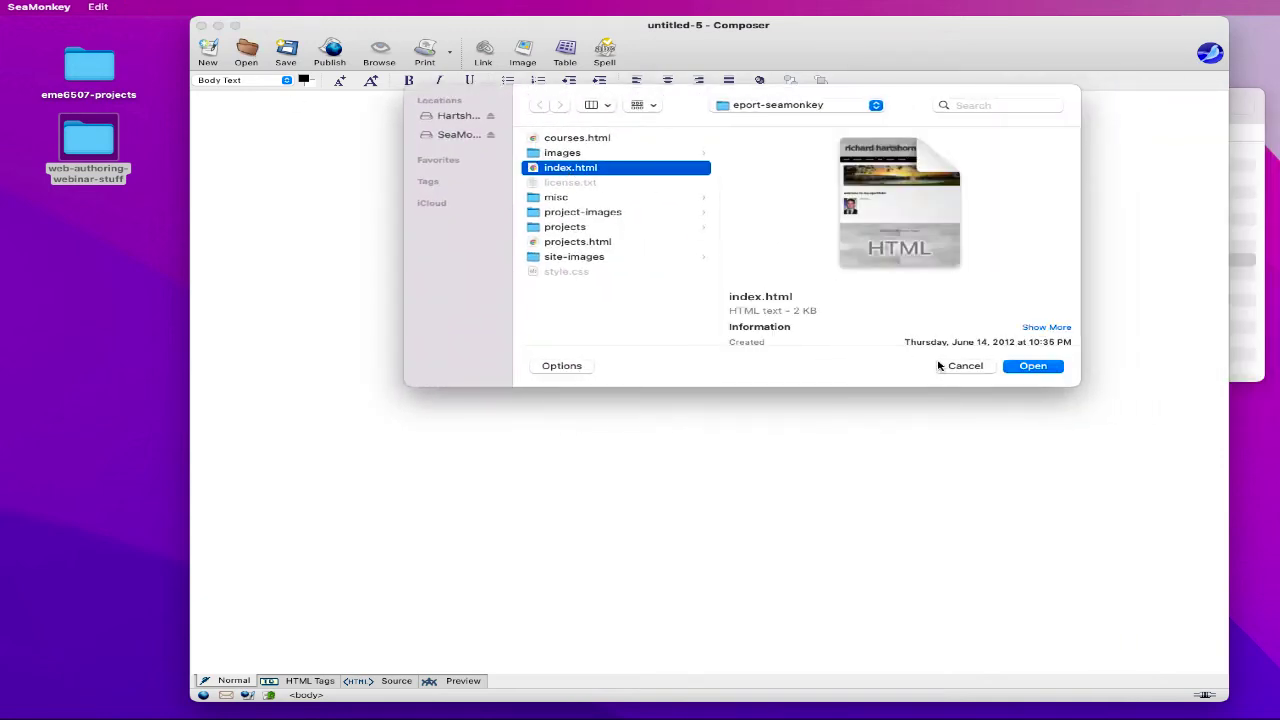
pyautogui.click(1031, 366)
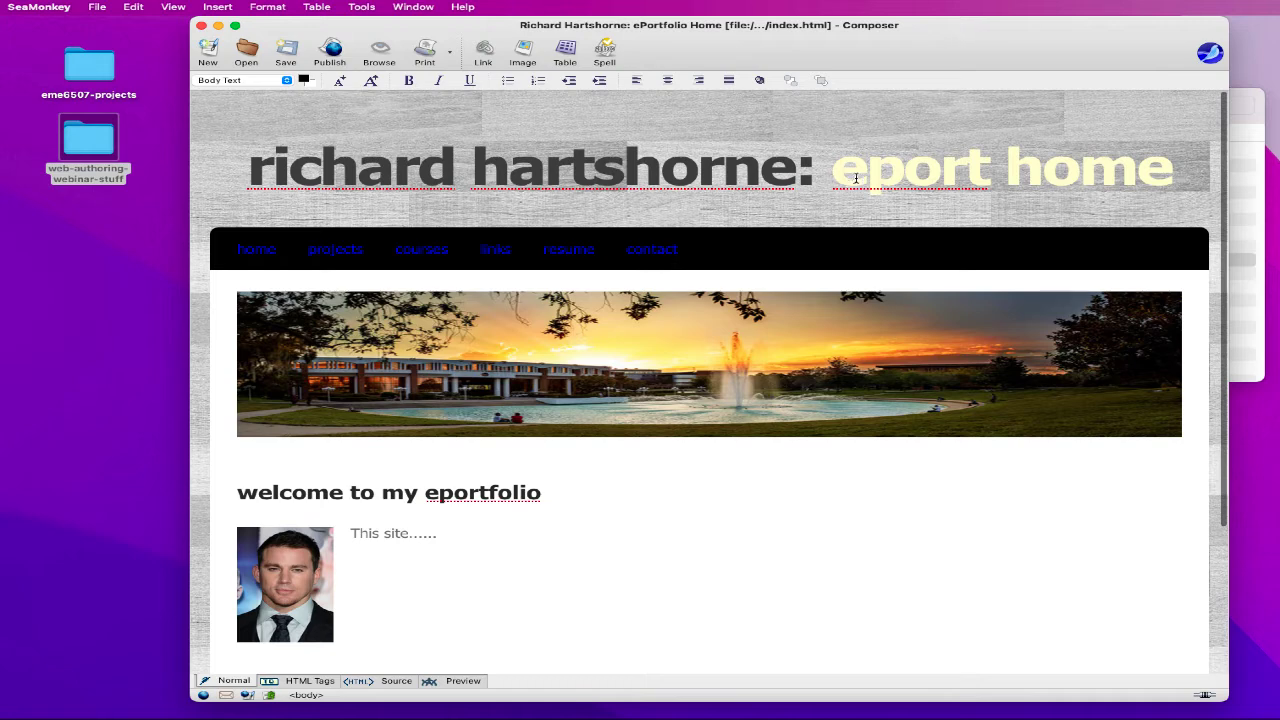
# - Replace 'eport home' in the banner heading with 'links'
pyautogui.doubleClick(856, 178)
pyautogui.moveTo(1180, 168); pyautogui.dragTo(842, 170)
pyautogui.write('links')
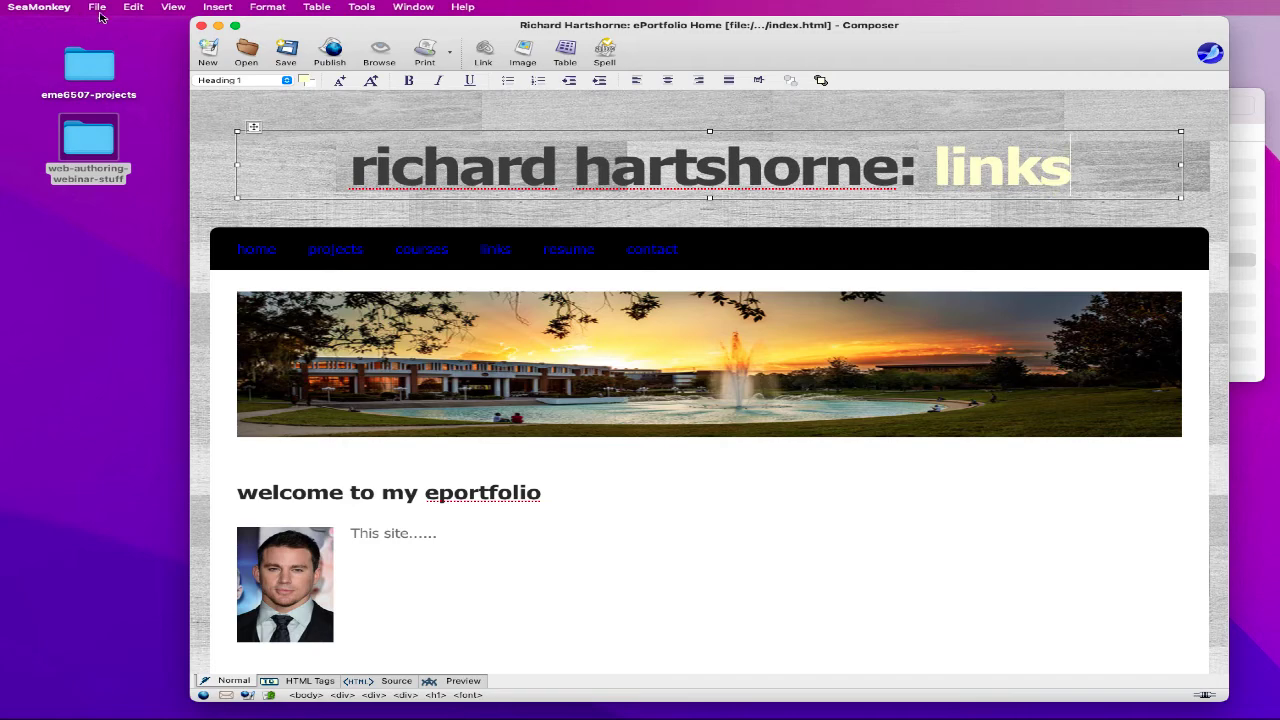
# - Set the page title to 'ePortfolio Links' in Page Title and Properties
pyautogui.click(262, 8)
pyautogui.moveTo(283, 222)
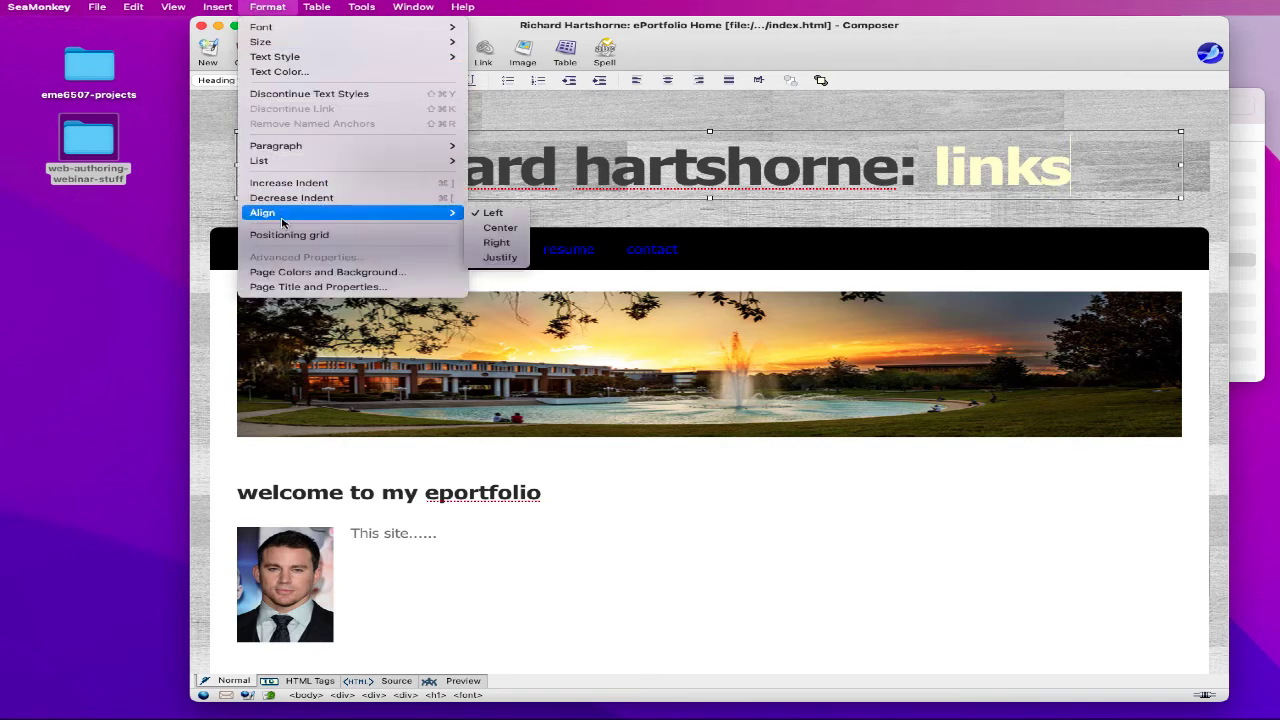
pyautogui.click(288, 287)
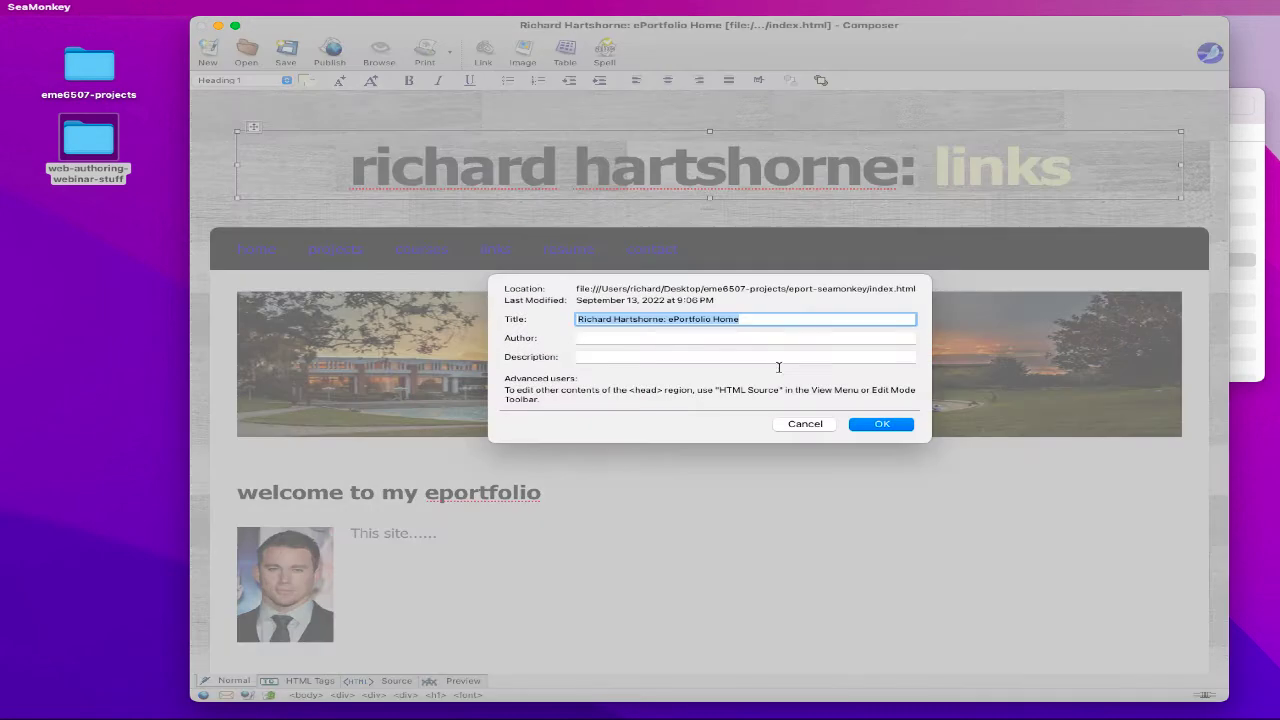
pyautogui.doubleClick(730, 320)
pyautogui.write('Li')
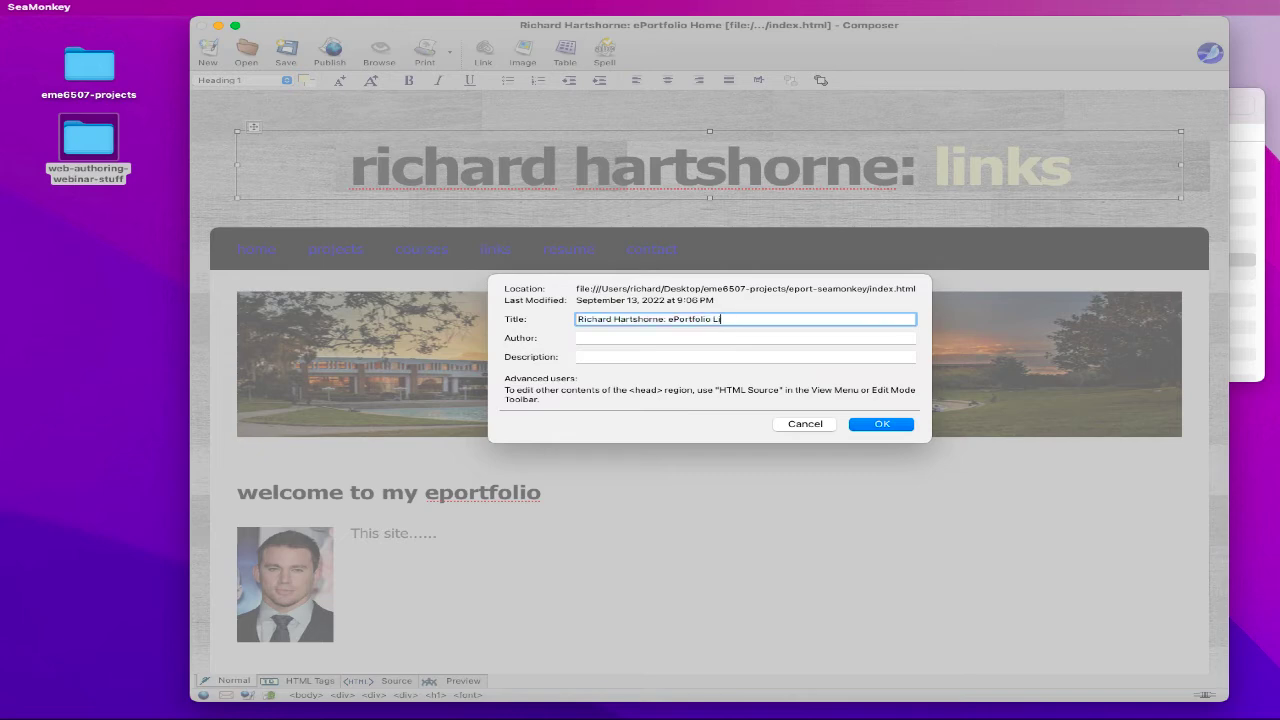
pyautogui.write('nks')
pyautogui.click(865, 424)
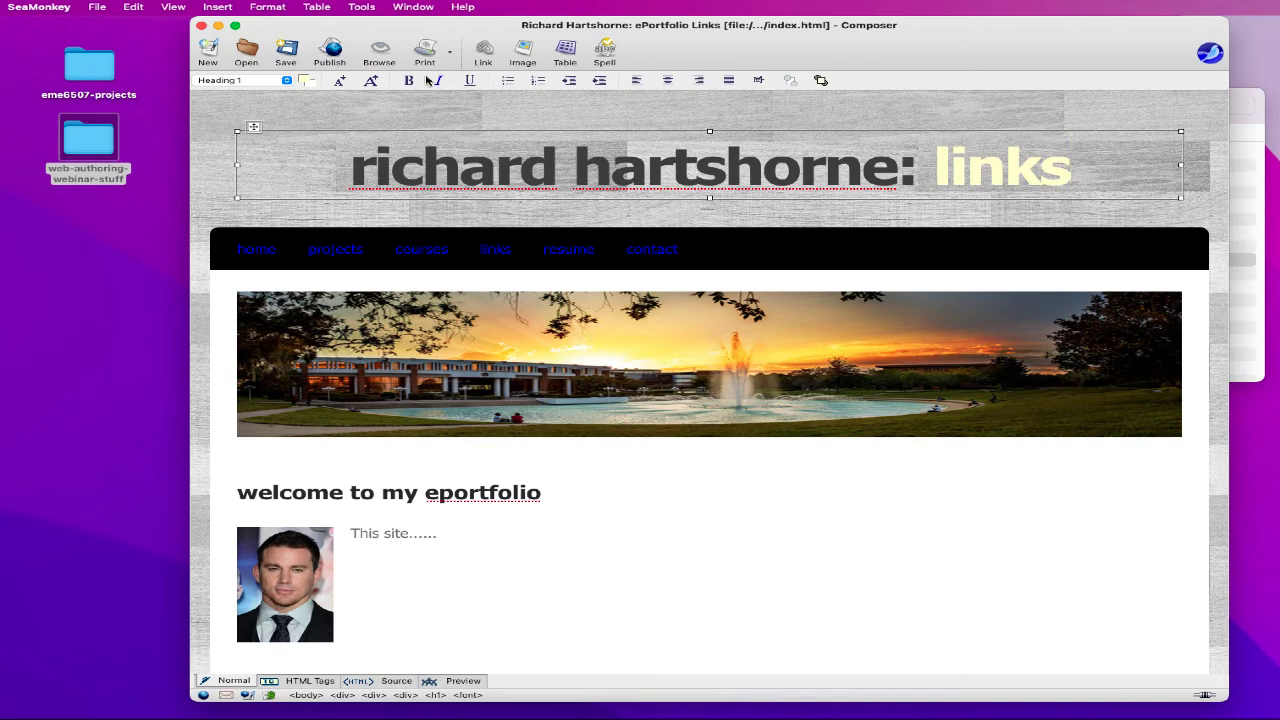
# - Begin Save As, clearing the default file name 'index'
pyautogui.click(98, 7)
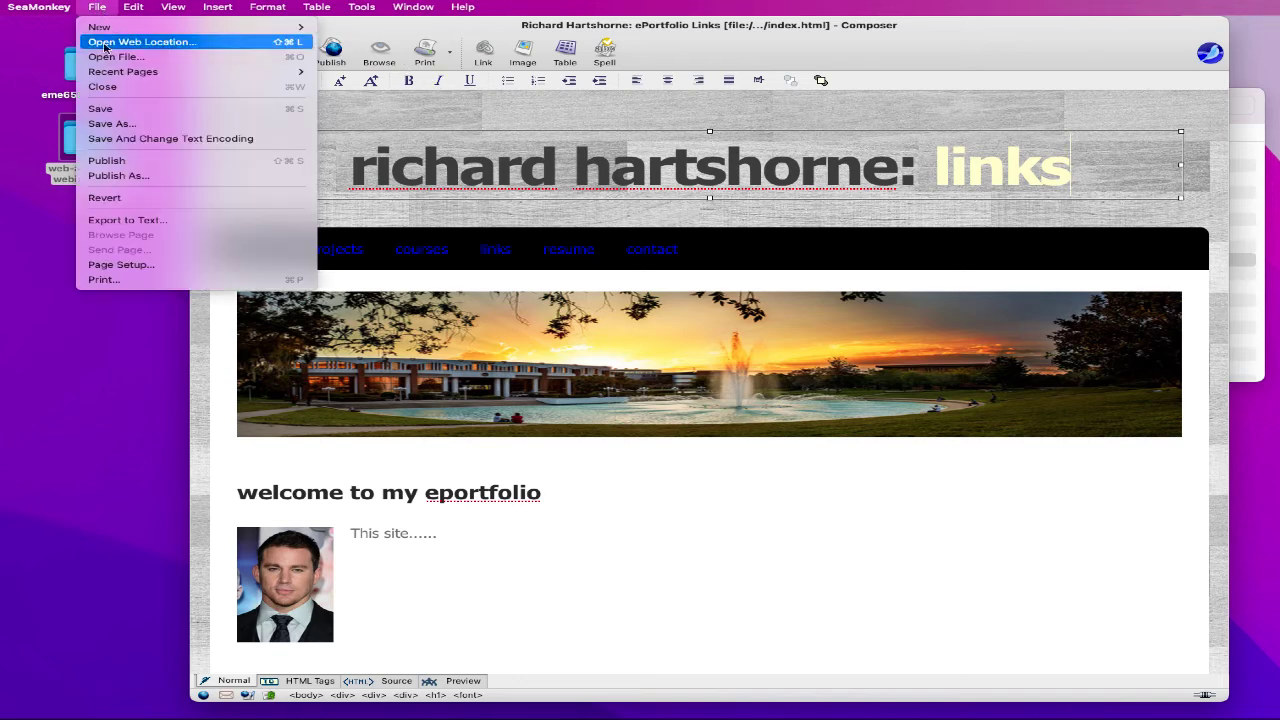
pyautogui.click(104, 123)
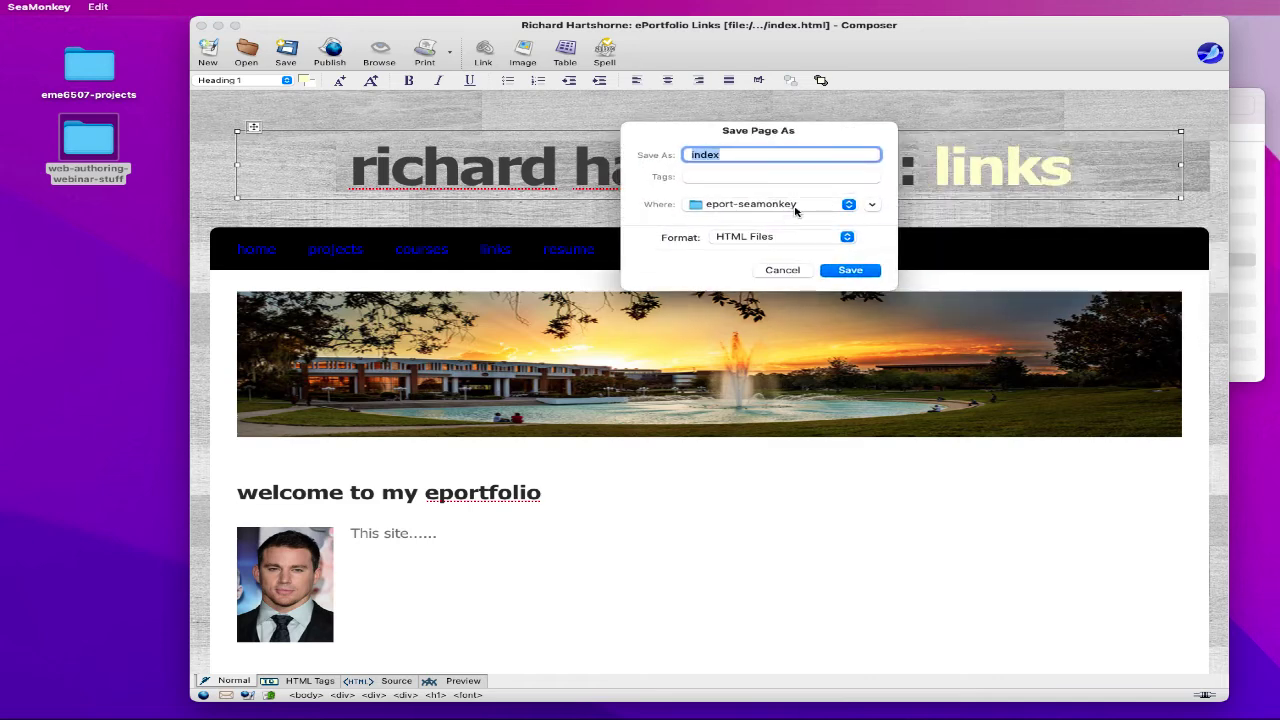
pyautogui.press('BackSpace')
# - Save the page as links.html and confirm it appears in the site folder
pyautogui.click(840, 272)
pyautogui.click(1242, 212)
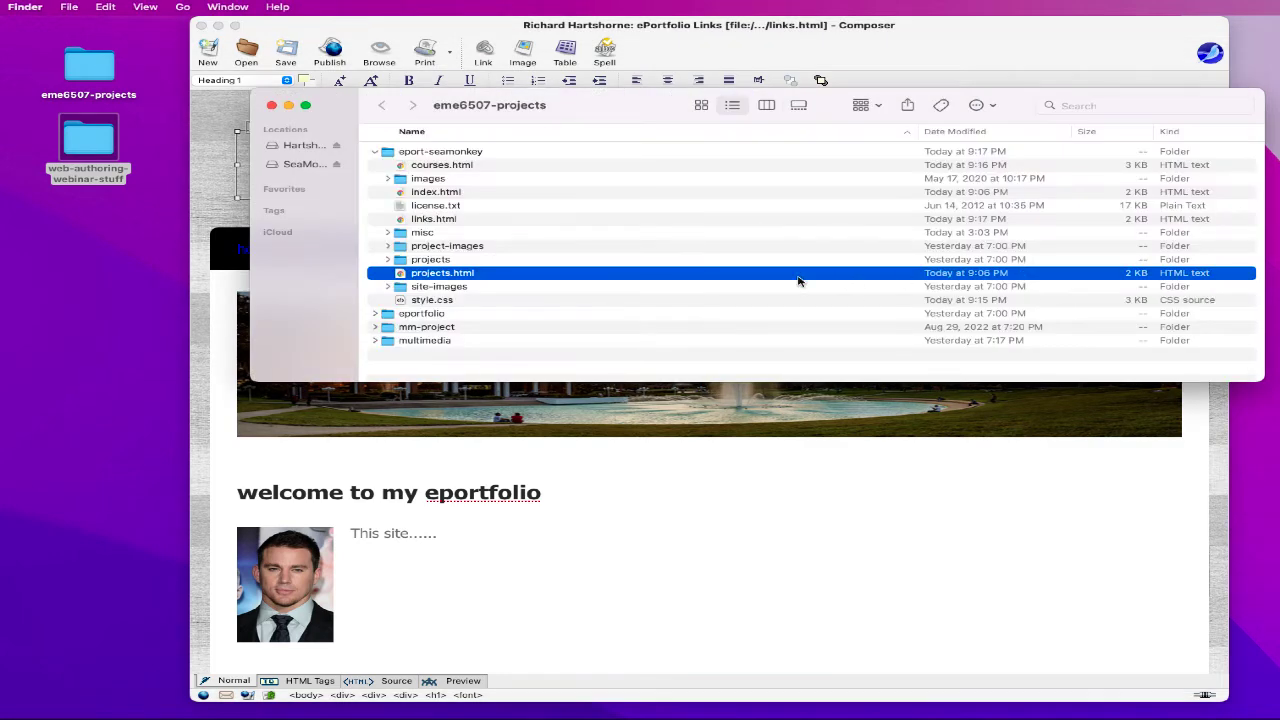
pyautogui.click(438, 220)
# - Make the subheading 'welcome to my links page', delete photo and placeholder, retype banner 'links' as 'resume'
pyautogui.click(534, 497)
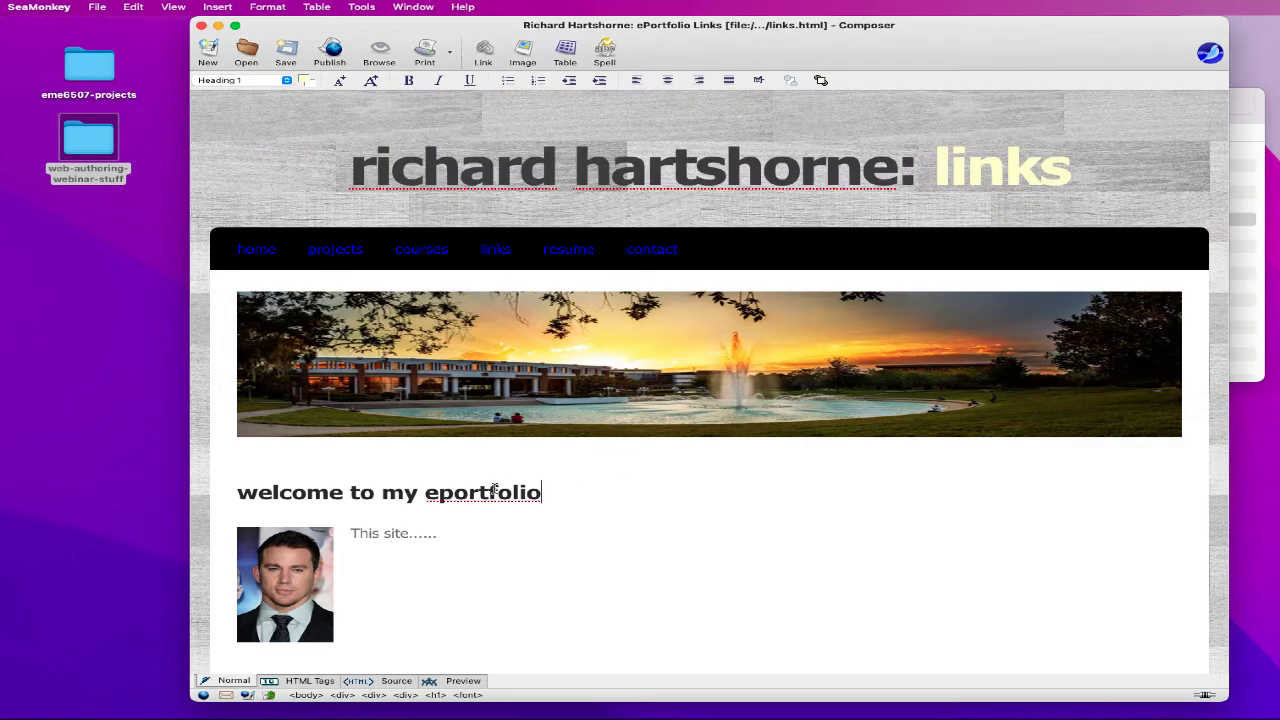
pyautogui.write('links page')
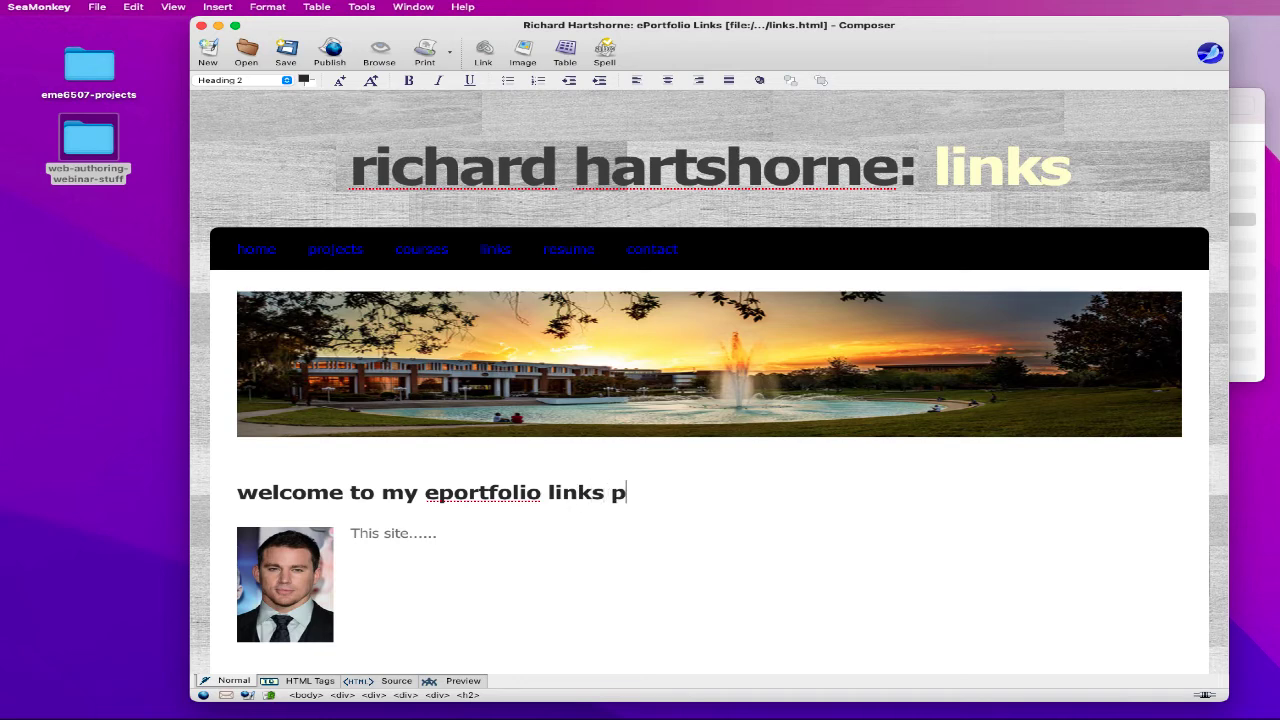
pyautogui.doubleClick(531, 495)
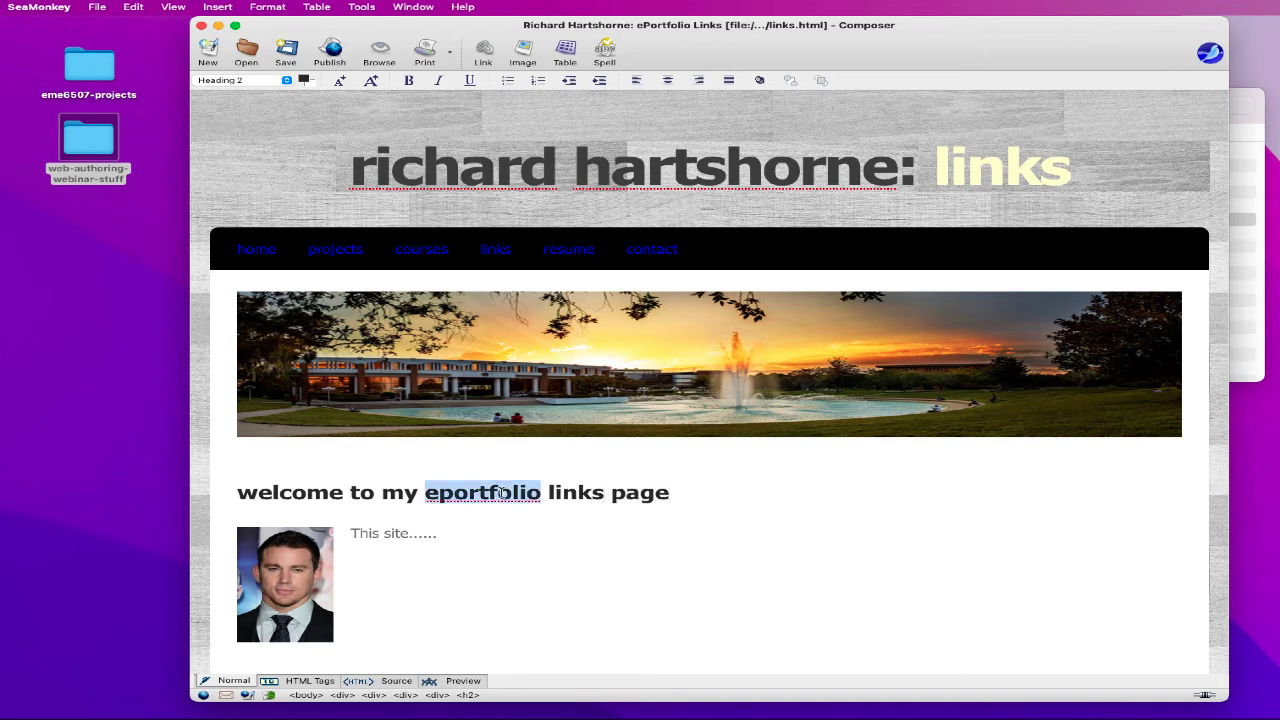
pyautogui.press('BackSpace')
pyautogui.press('BackSpace')
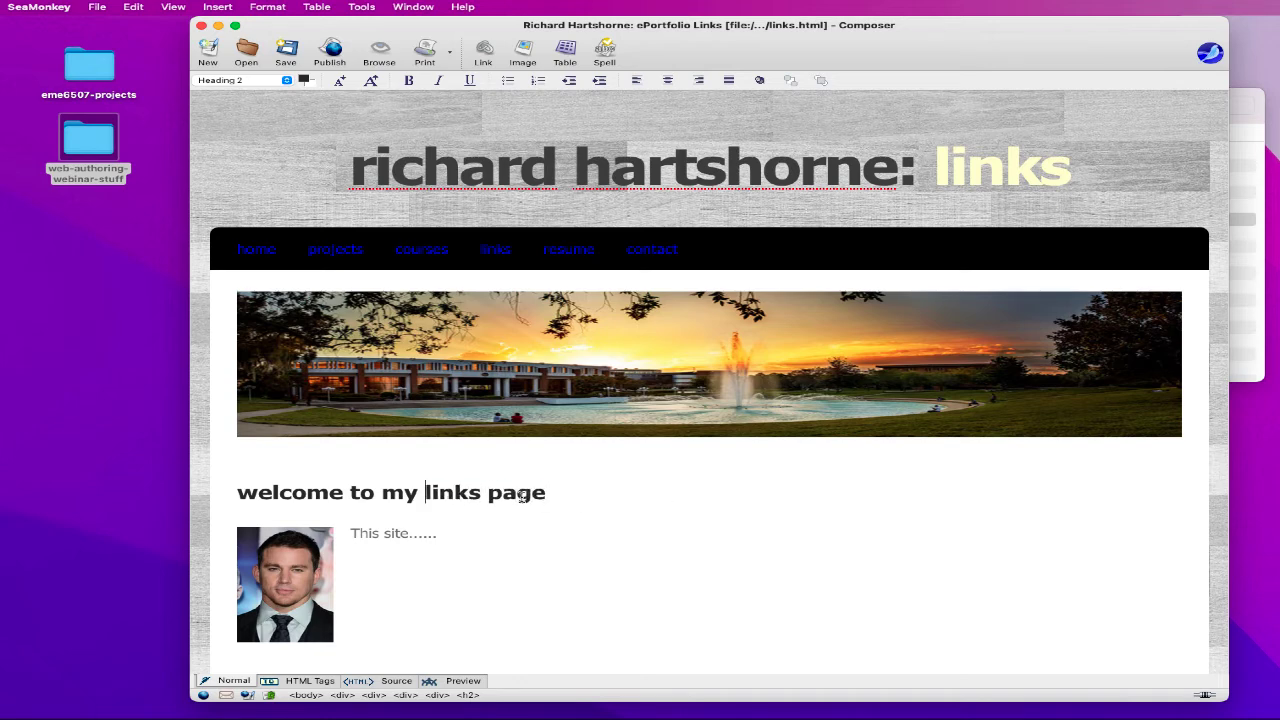
pyautogui.moveTo(408, 571); pyautogui.dragTo(257, 558)
pyautogui.press('BackSpace')
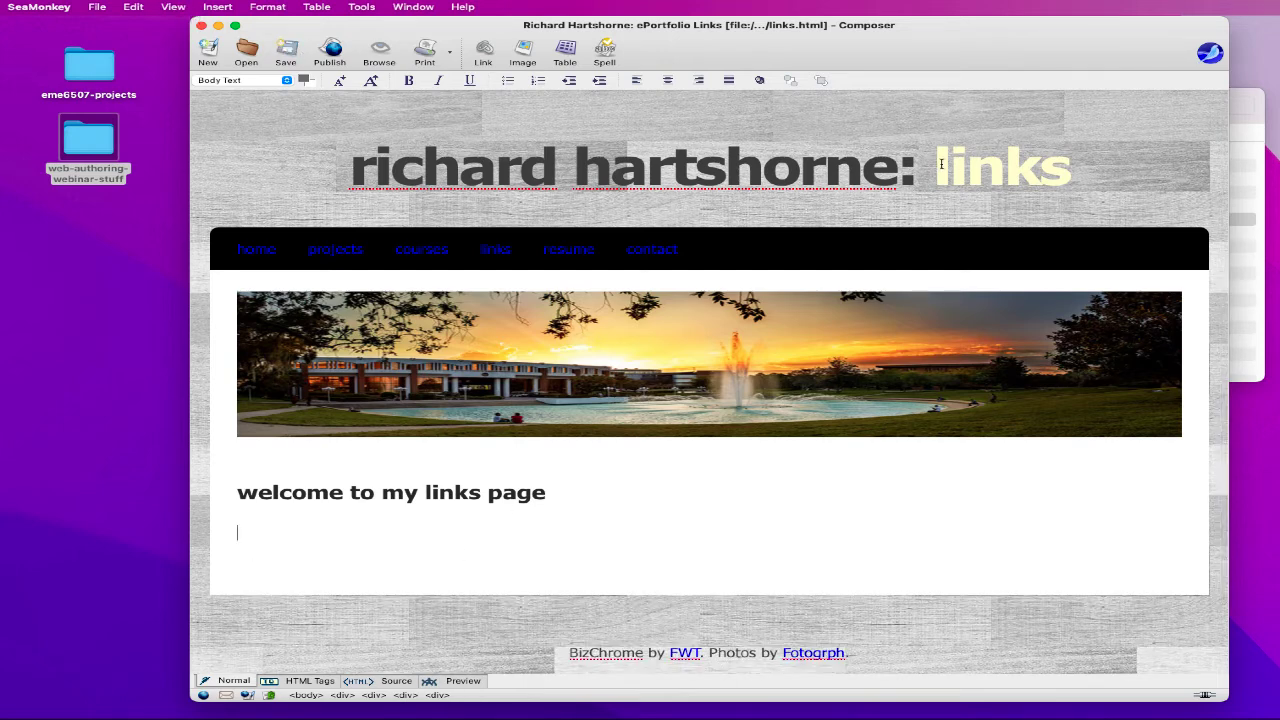
pyautogui.moveTo(941, 164); pyautogui.dragTo(1070, 166)
pyautogui.write('re')
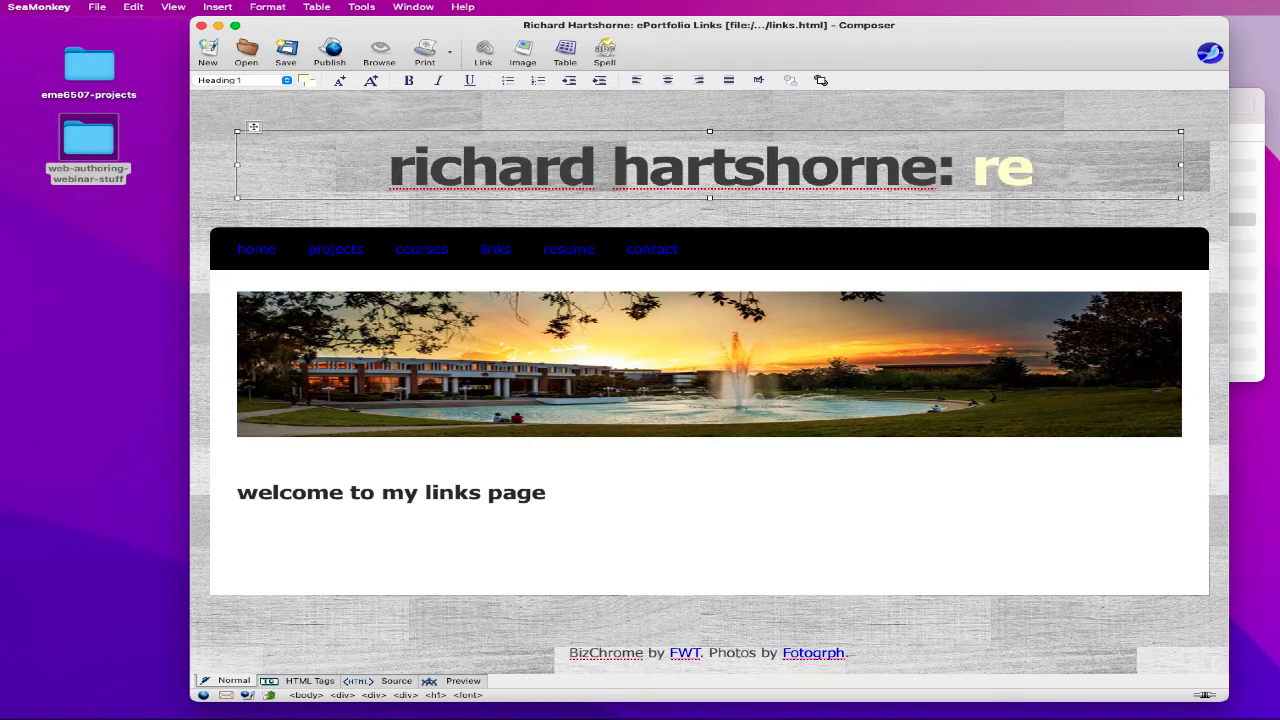
pyautogui.write('sume')
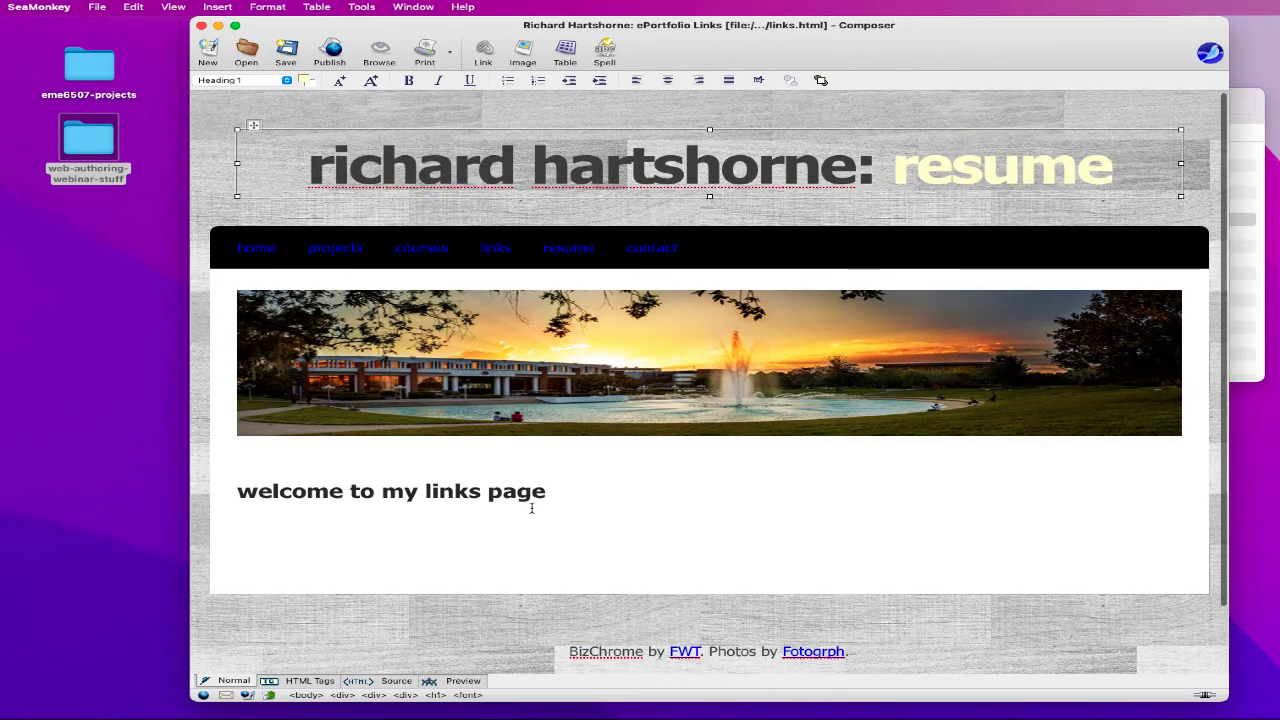
# - Update the subheading's 'links' word and retitle the page 'ePortfolio Resume'
pyautogui.doubleClick(462, 490)
pyautogui.write('resume')
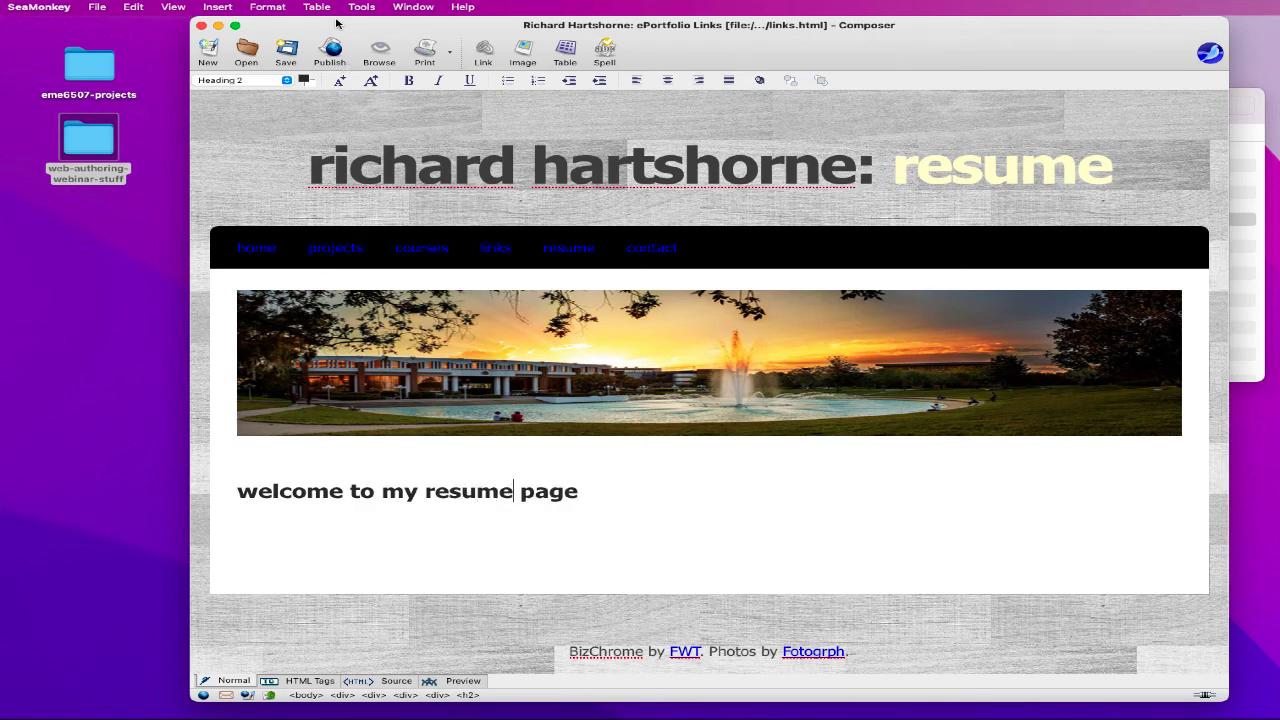
pyautogui.click(270, 10)
pyautogui.click(318, 287)
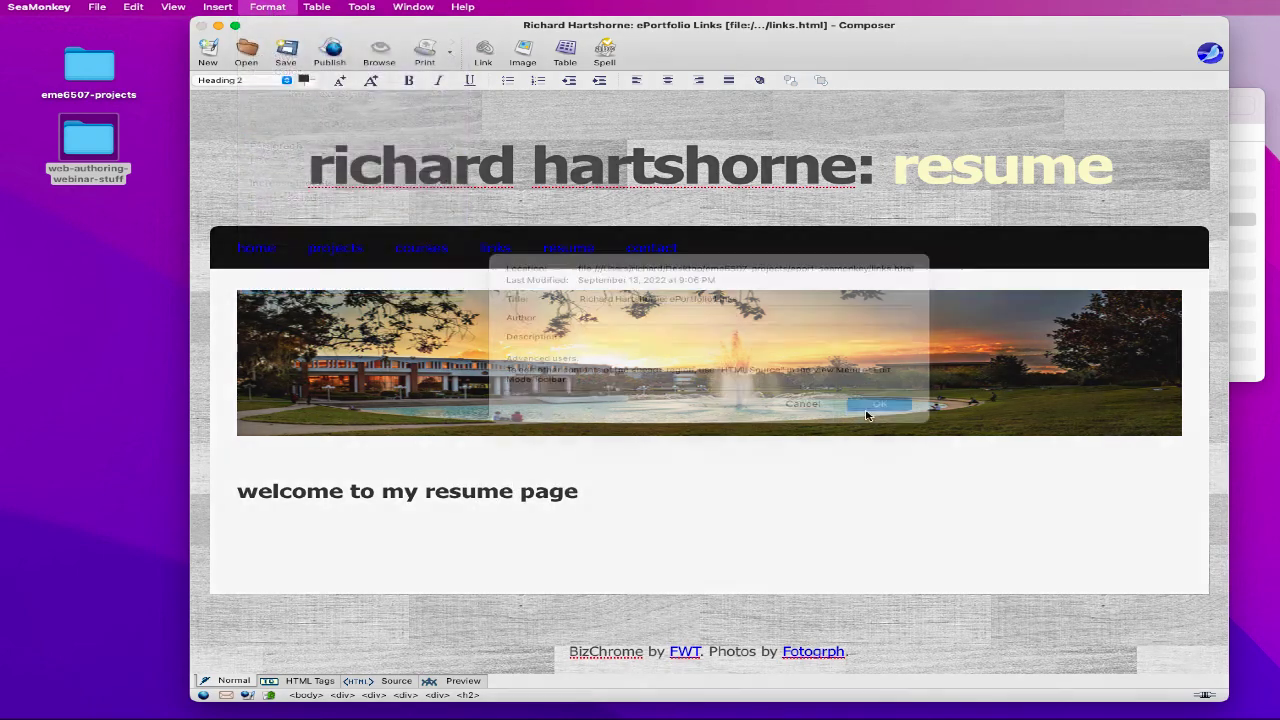
pyautogui.doubleClick(720, 316)
pyautogui.write('Resume')
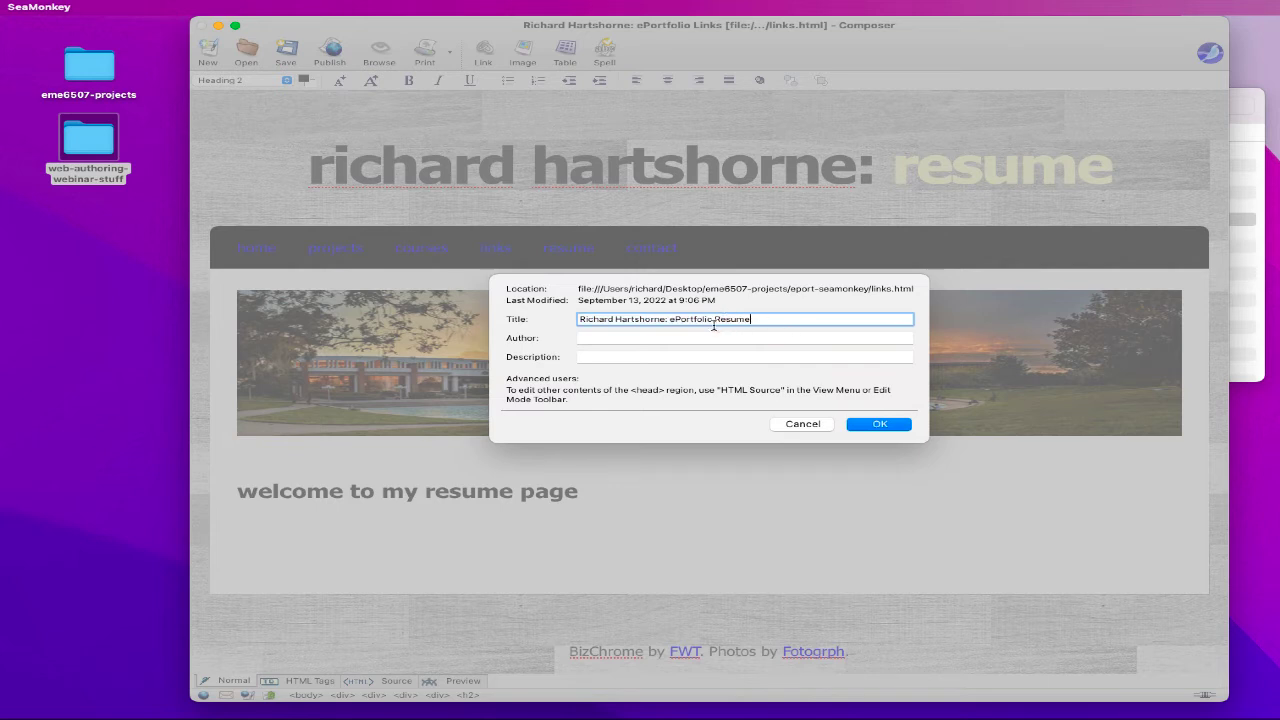
pyautogui.click(877, 424)
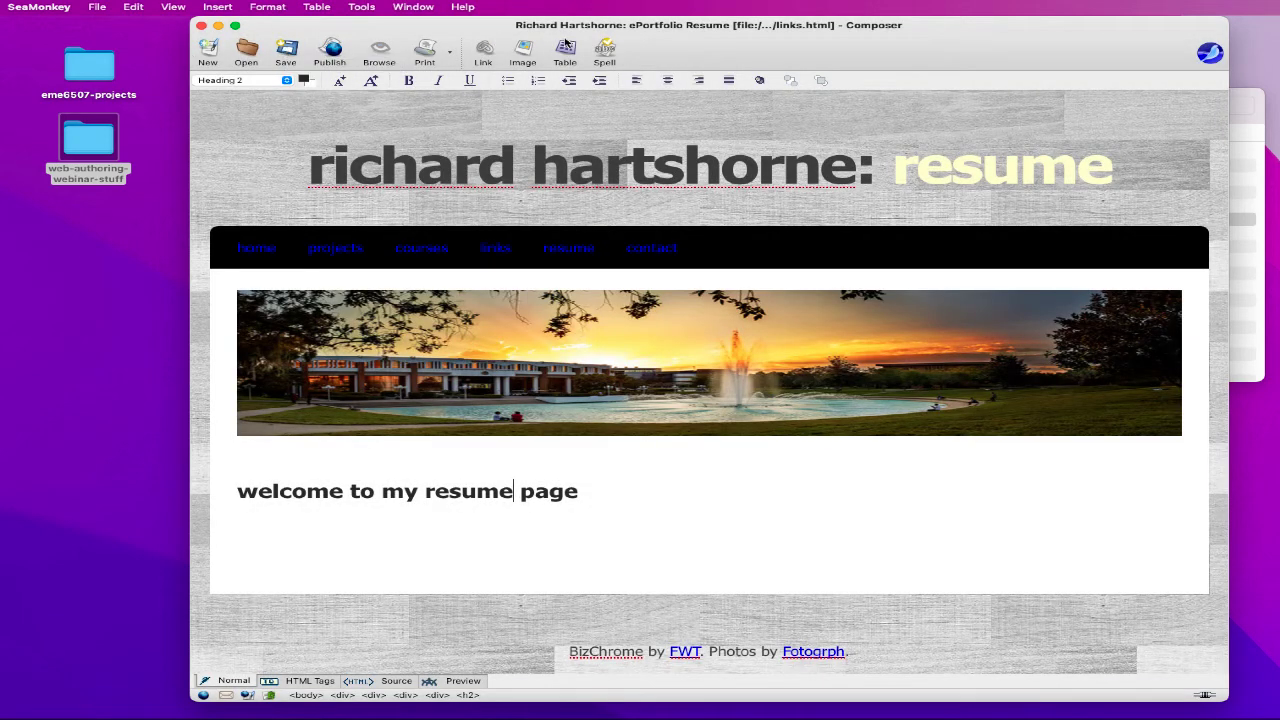
# - Save the page as resume.html
pyautogui.click(97, 8)
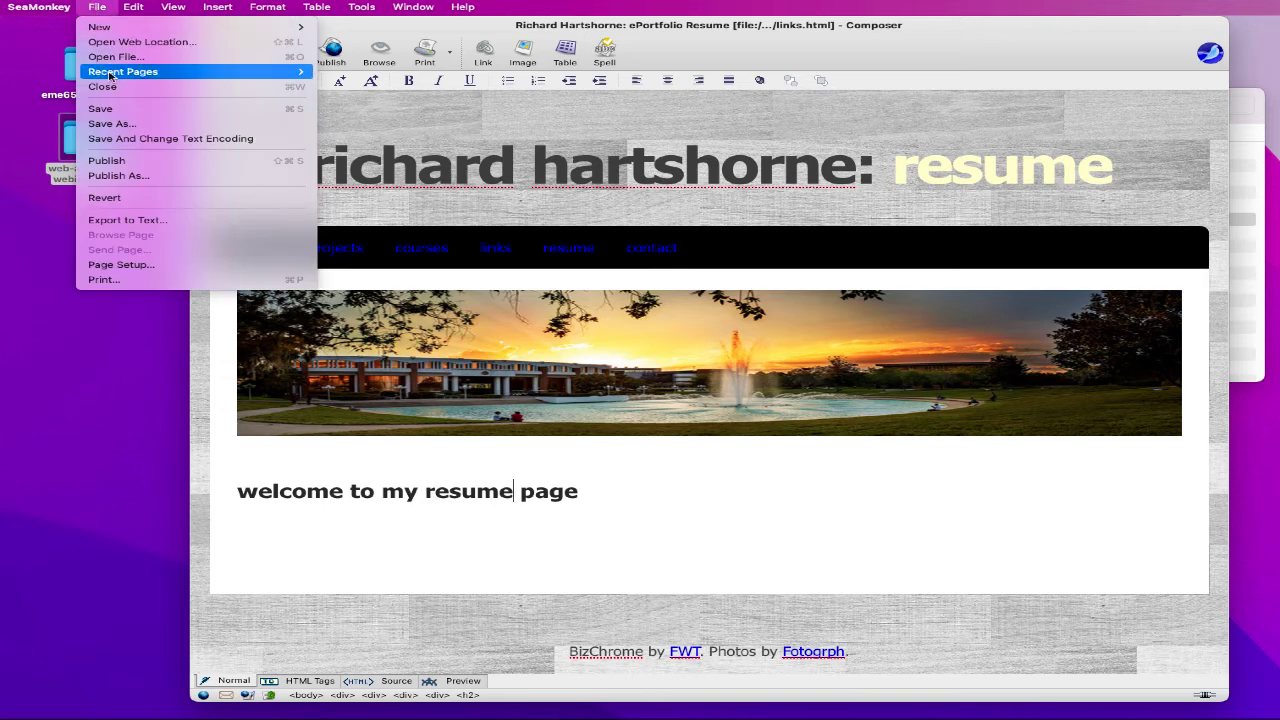
pyautogui.click(104, 125)
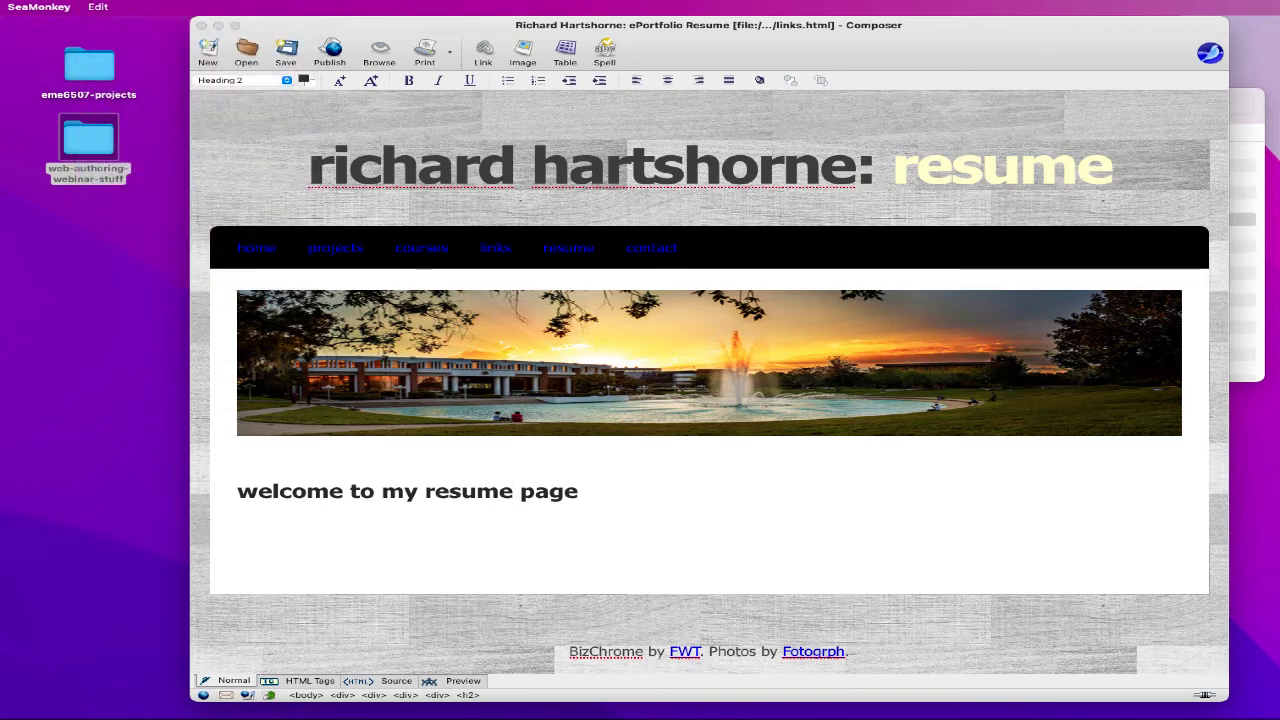
pyautogui.write('resume')
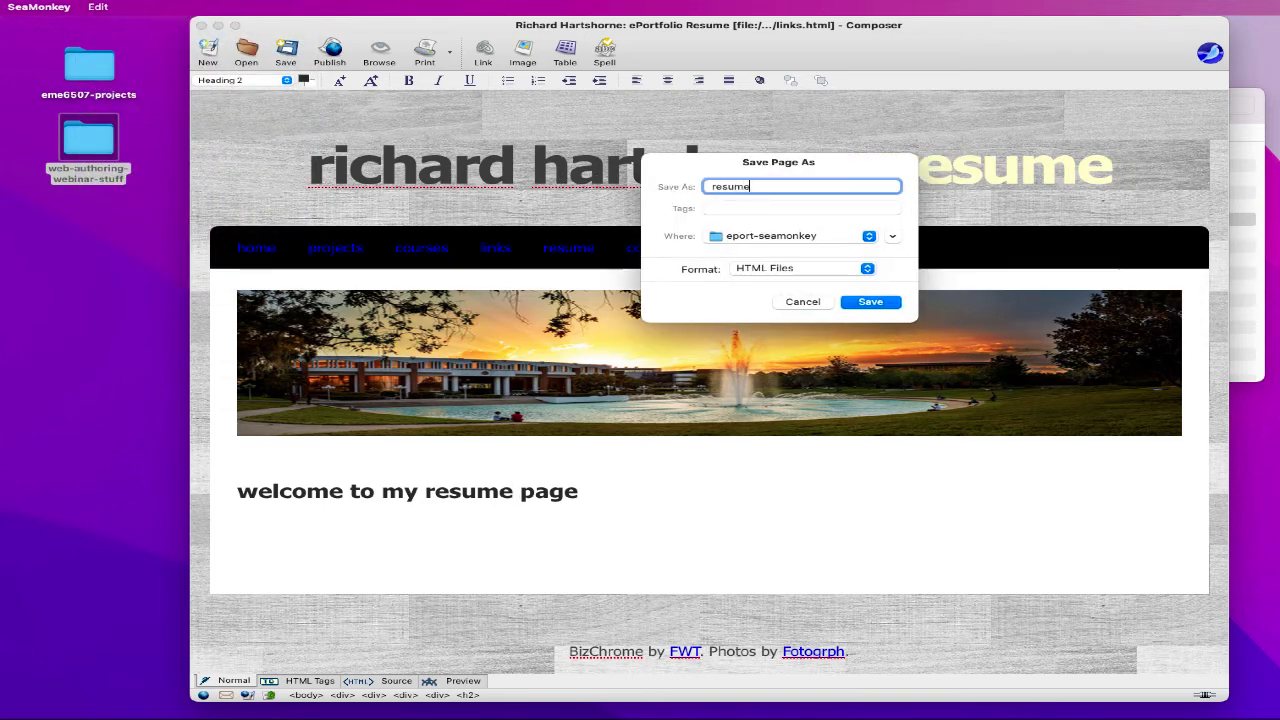
pyautogui.click(870, 301)
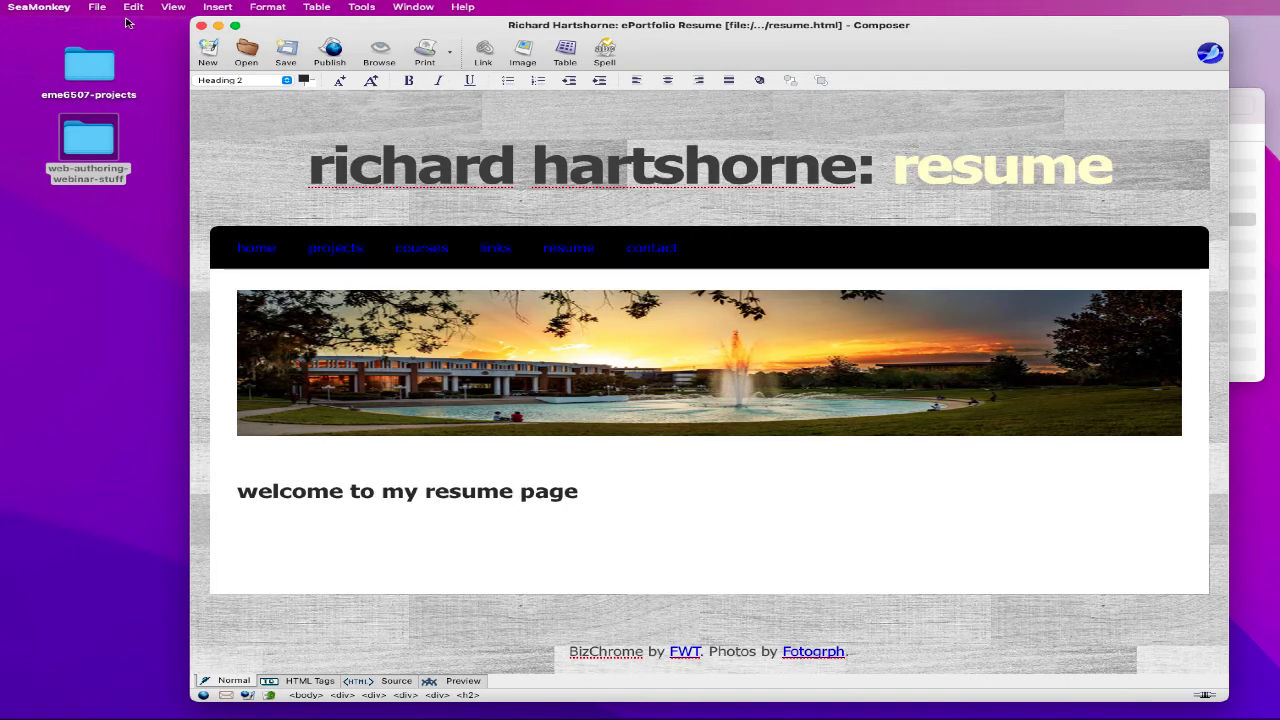
# - Open style.css in Brackets, confirm the #nav a colour is white, then close it
pyautogui.click(201, 27)
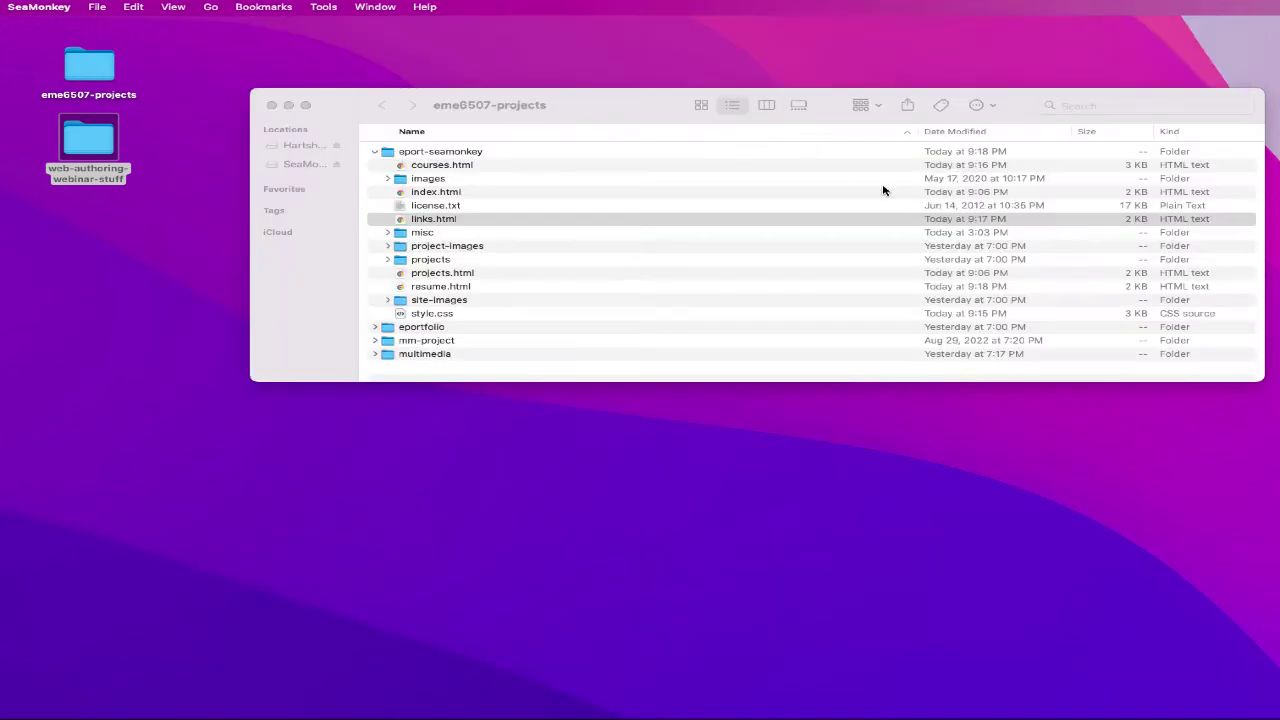
pyautogui.click(745, 219)
pyautogui.doubleClick(428, 314)
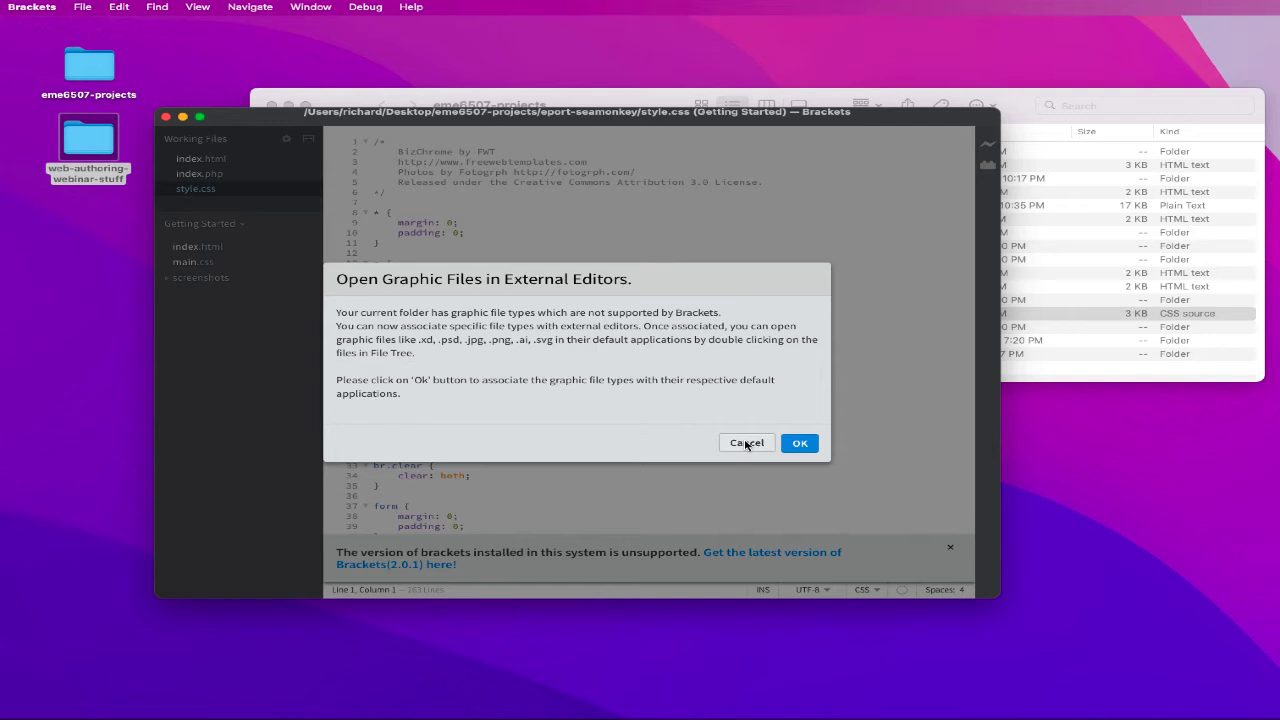
pyautogui.click(746, 443)
pyautogui.scroll(-15, 368, 345)
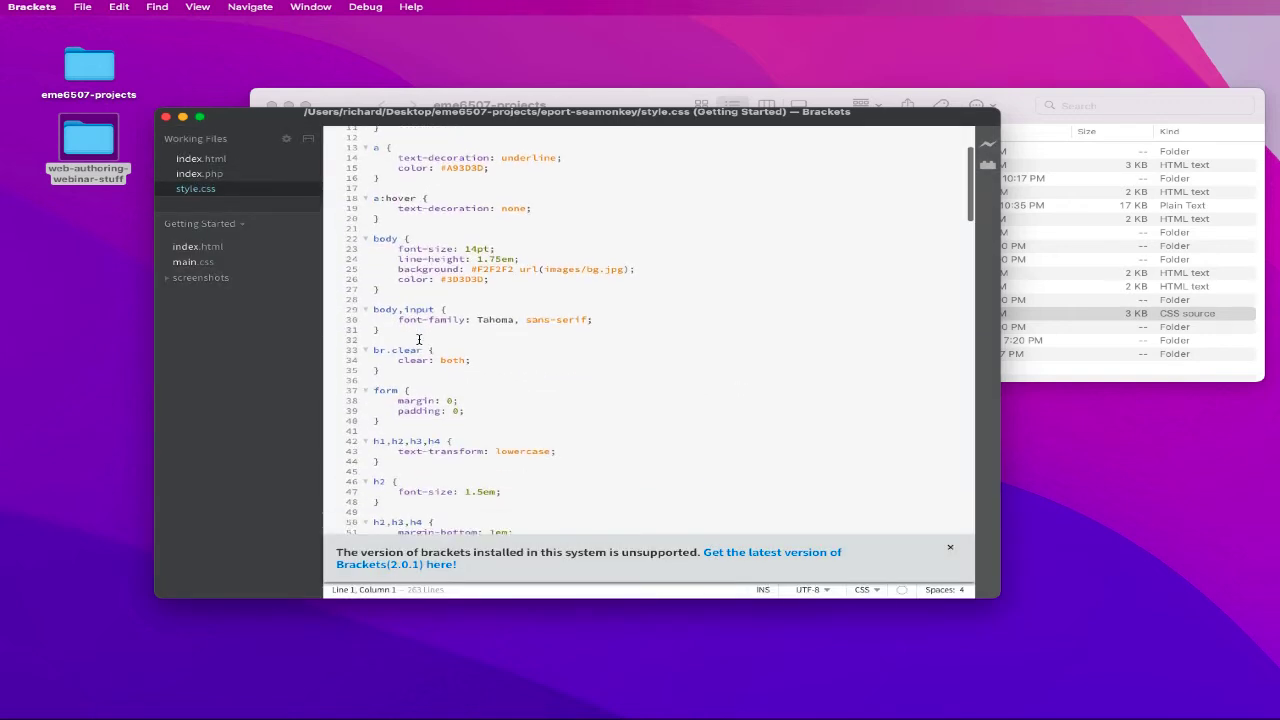
pyautogui.scroll(-12, 419, 341)
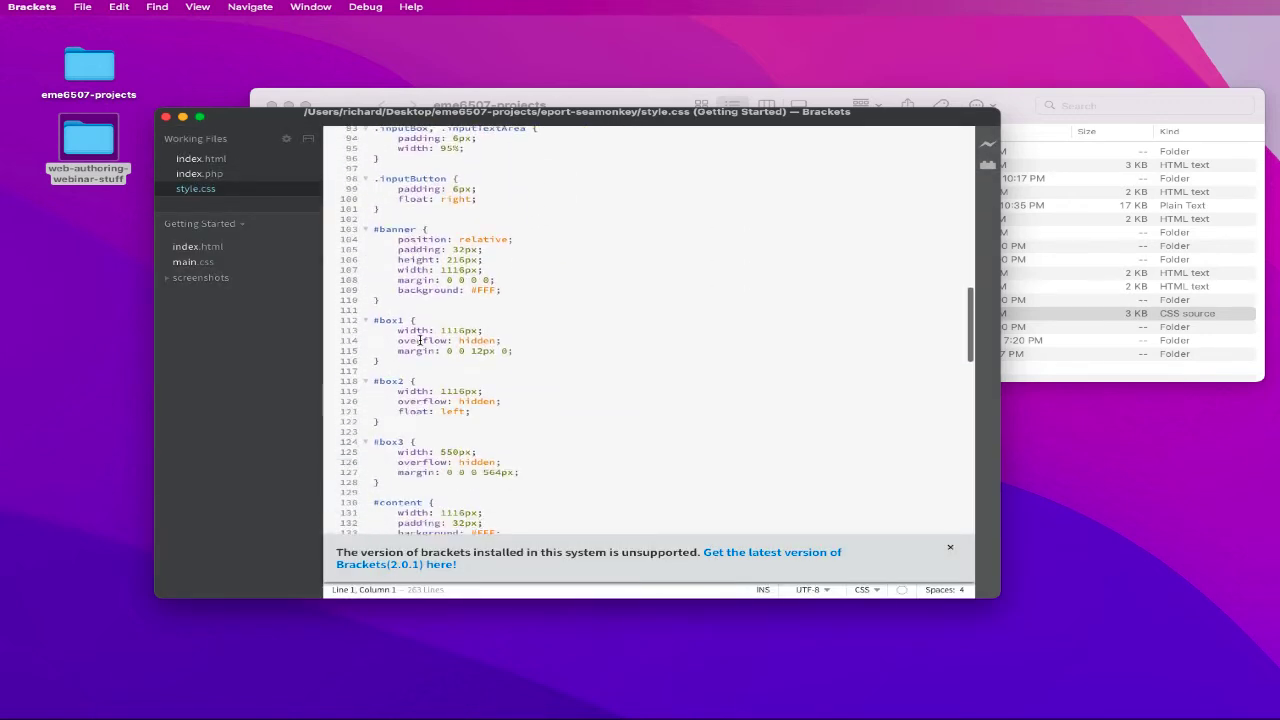
pyautogui.scroll(-4, 419, 341)
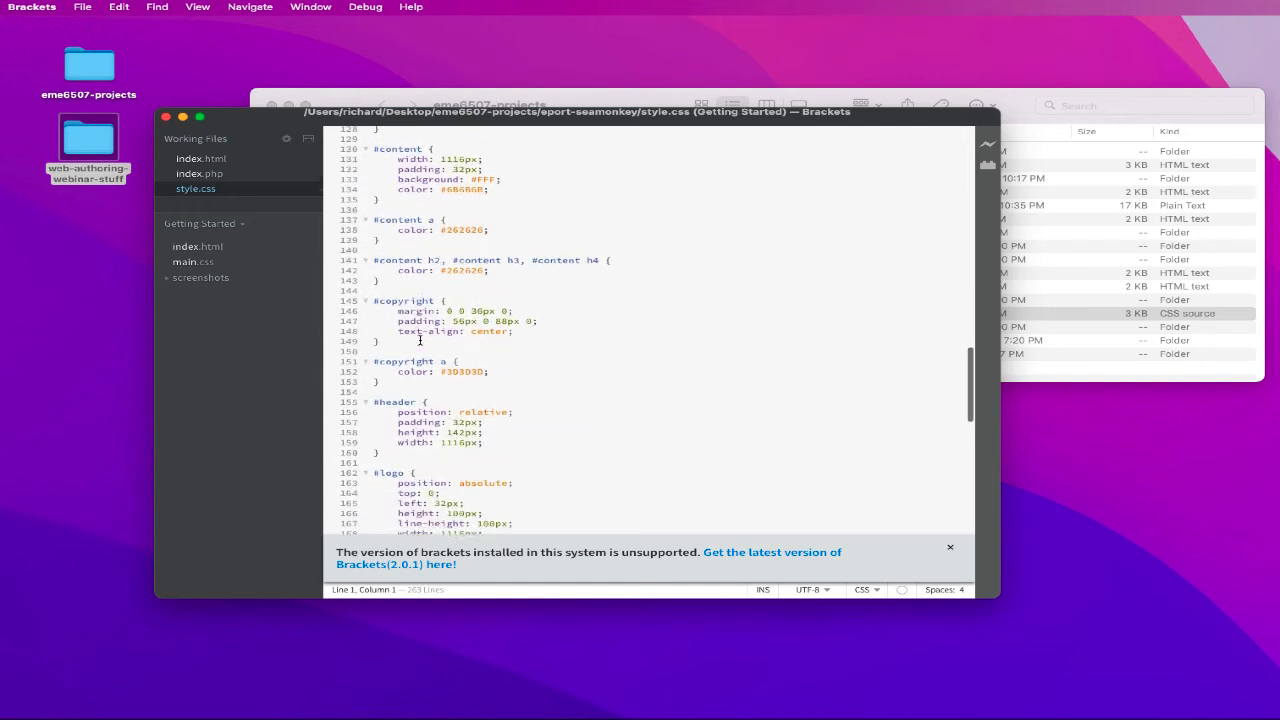
pyautogui.scroll(-13, 419, 341)
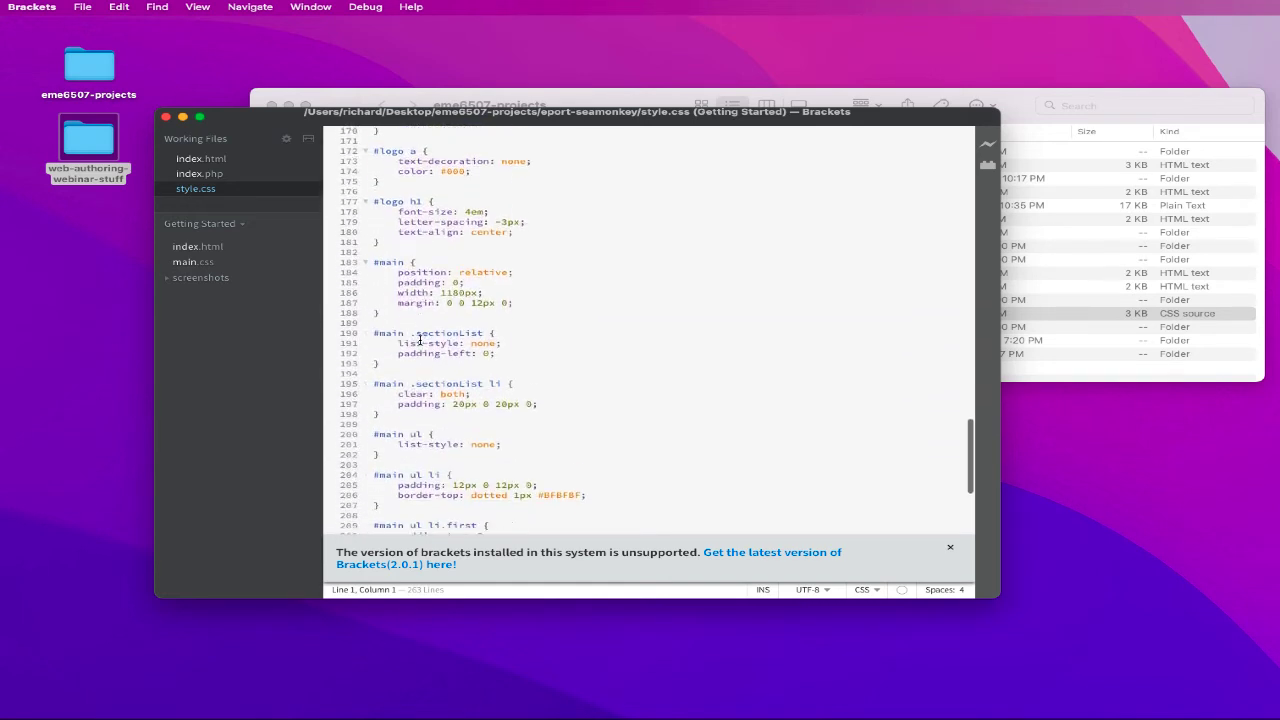
pyautogui.scroll(-4, 419, 341)
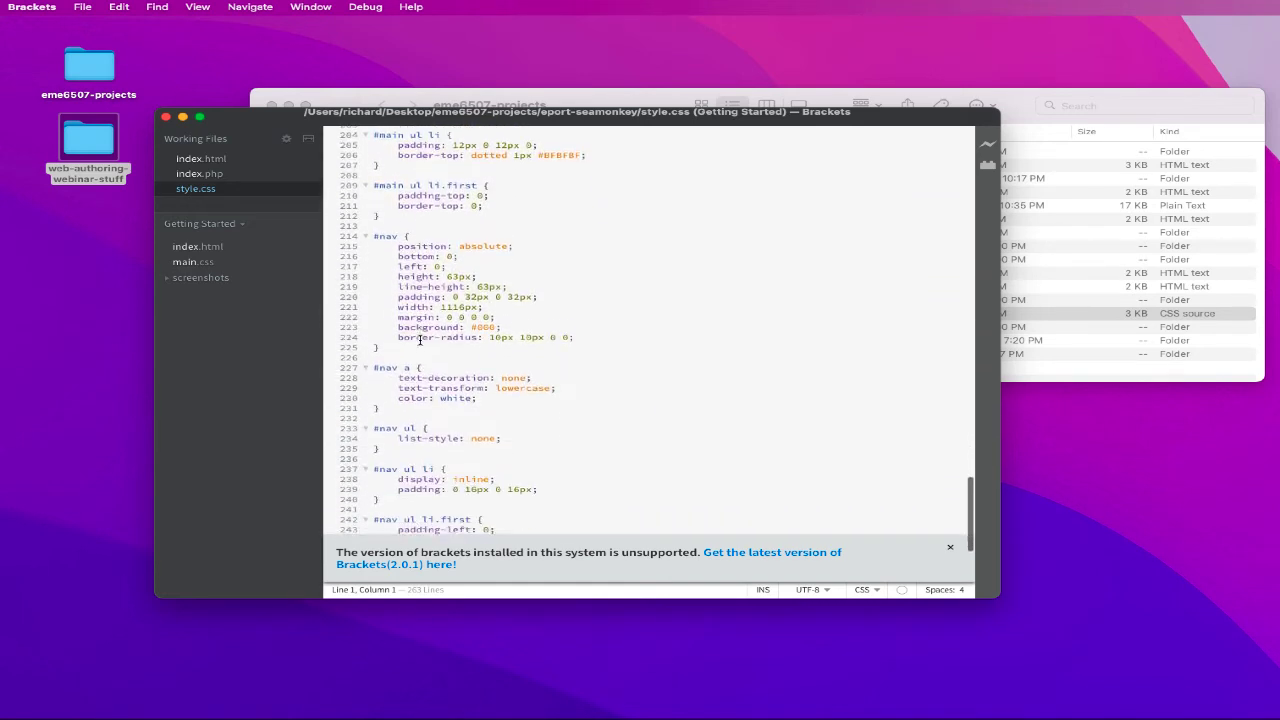
pyautogui.doubleClick(463, 358)
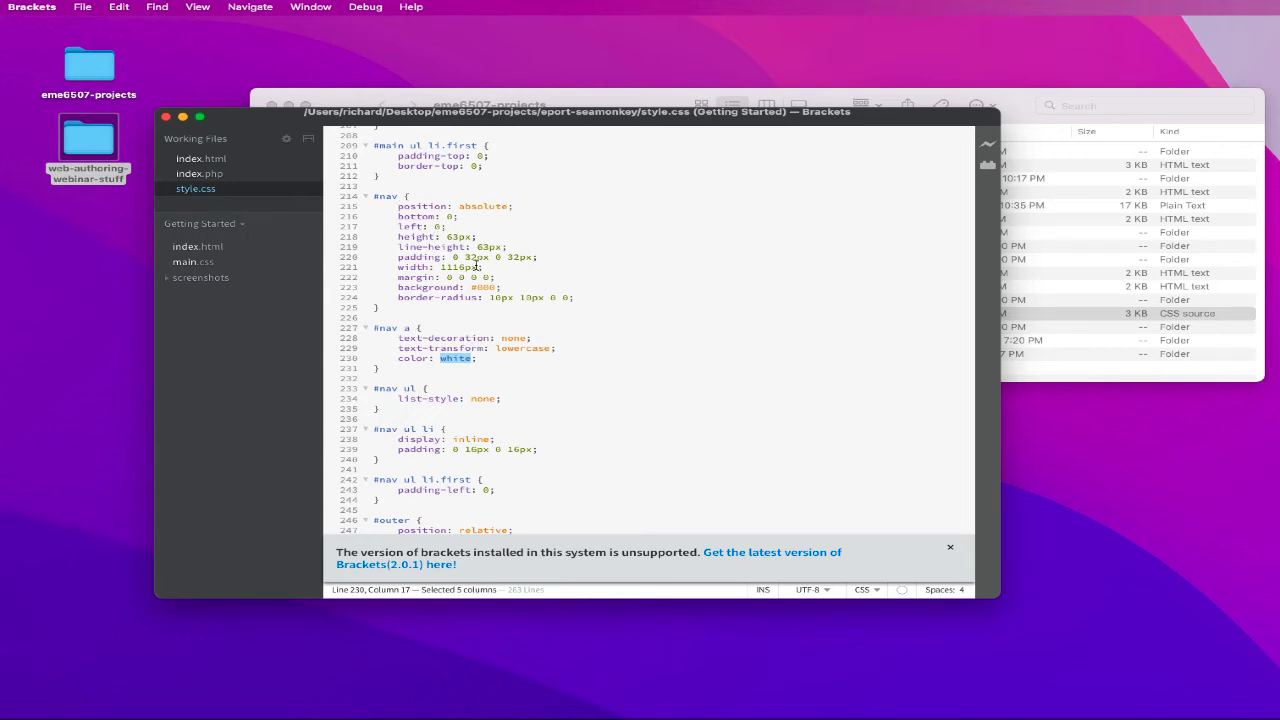
pyautogui.click(166, 117)
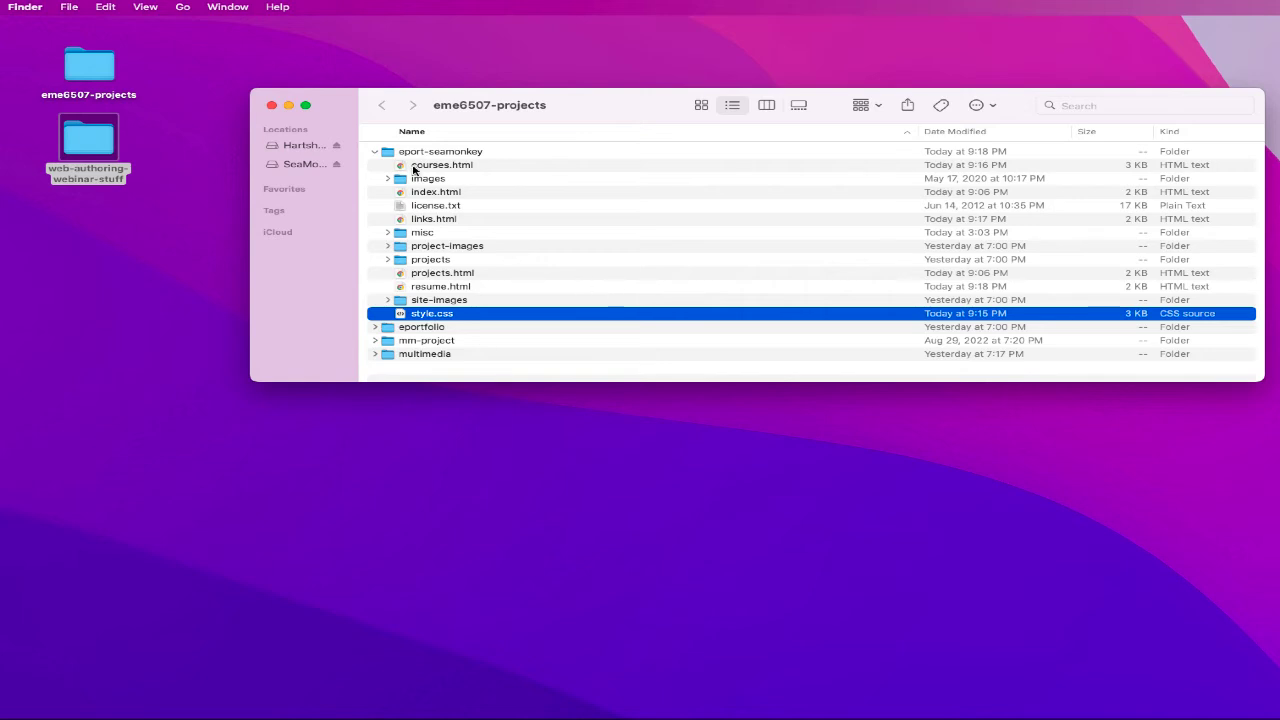
# - Restore Cyberduck, open a new connection form and arrange it beside Finder
pyautogui.click(375, 152)
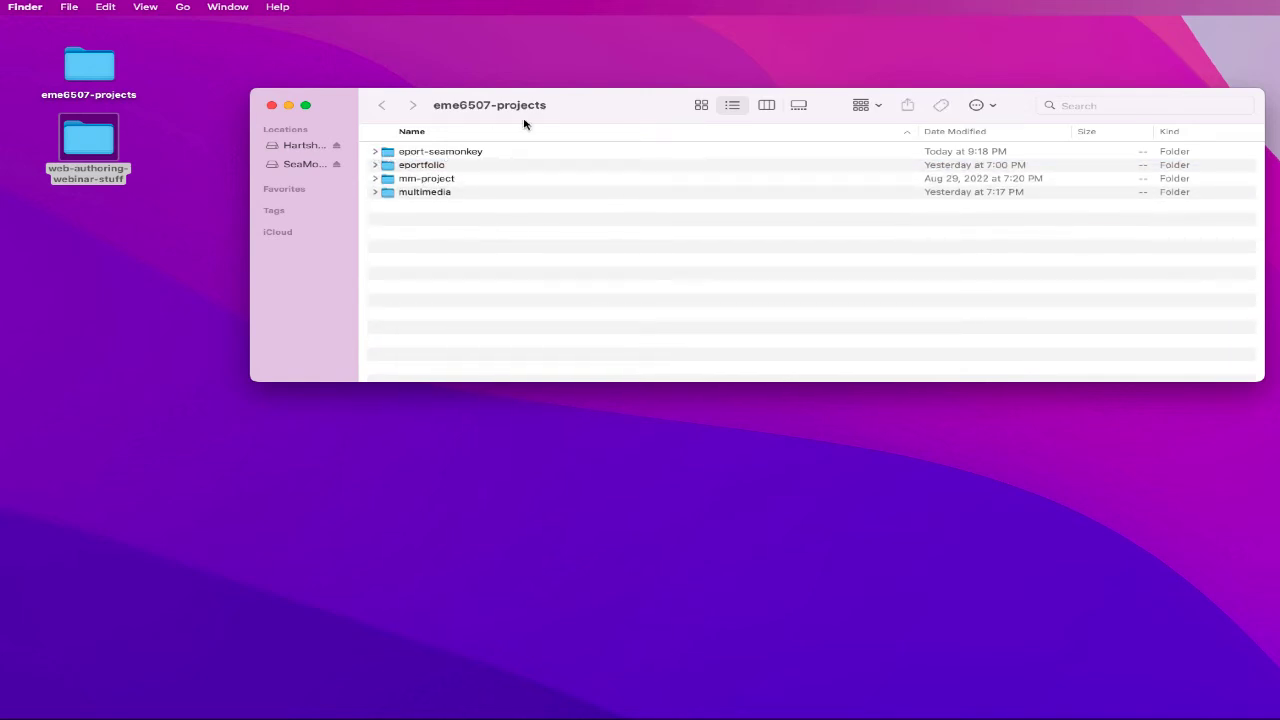
pyautogui.moveTo(860, 700)
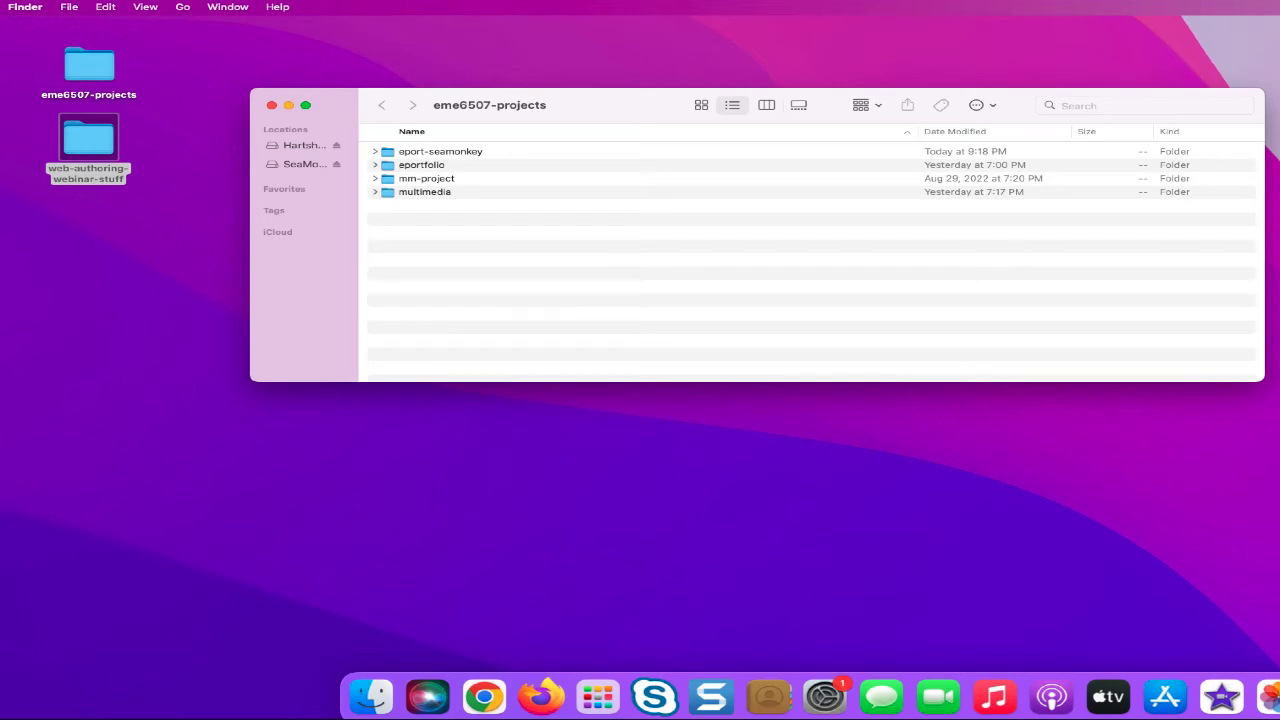
pyautogui.click(1279, 697)
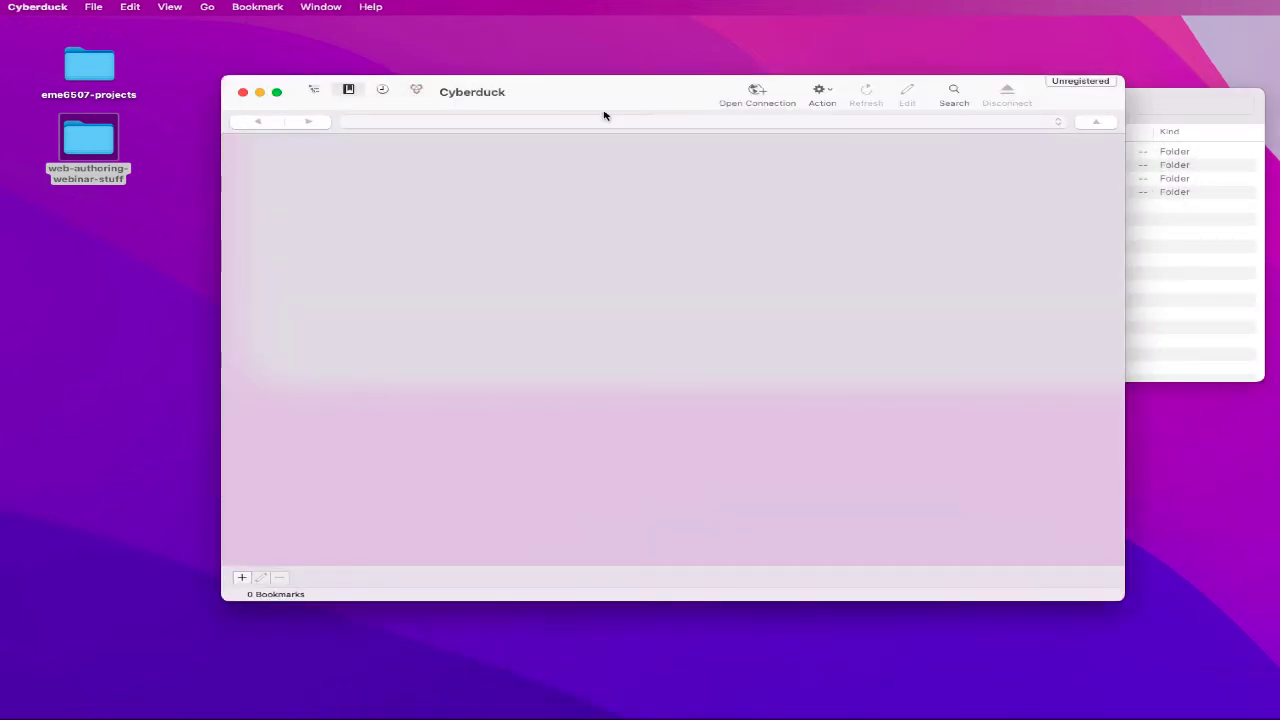
pyautogui.click(751, 89)
pyautogui.moveTo(669, 89); pyautogui.dragTo(625, 210)
pyautogui.moveTo(627, 106); pyautogui.dragTo(615, 20)
pyautogui.click(600, 400)
# - Enter the FTP server address, username and password, then attempt to connect
pyautogui.click(597, 401)
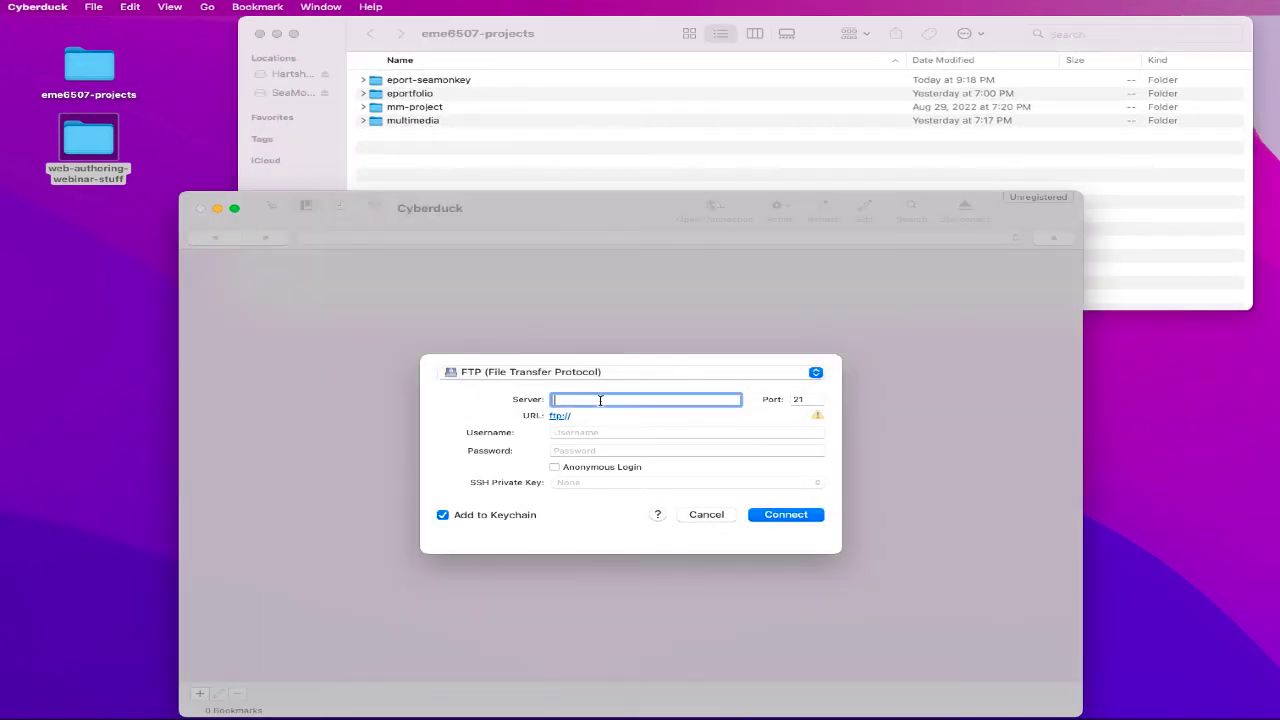
pyautogui.write('rhartrshorne.com')
pyautogui.press('Tab')
pyautogui.press('Tab')
pyautogui.write('co')
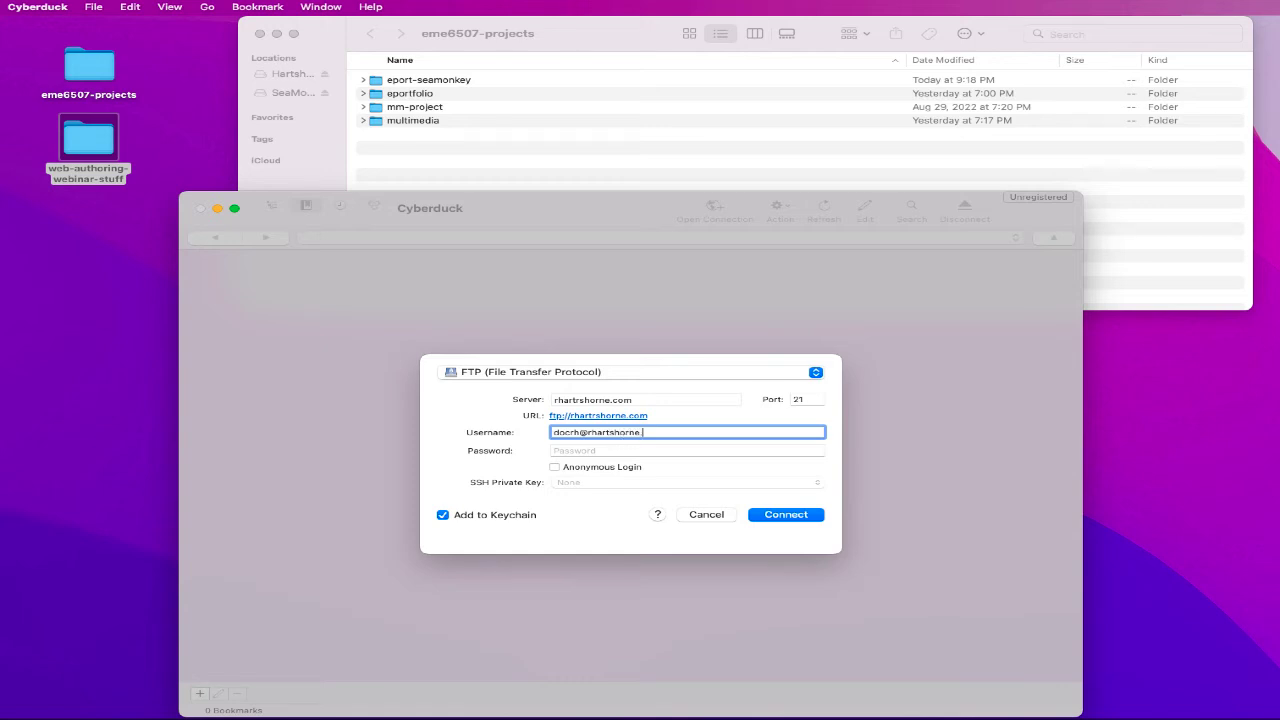
pyautogui.press('Tab')
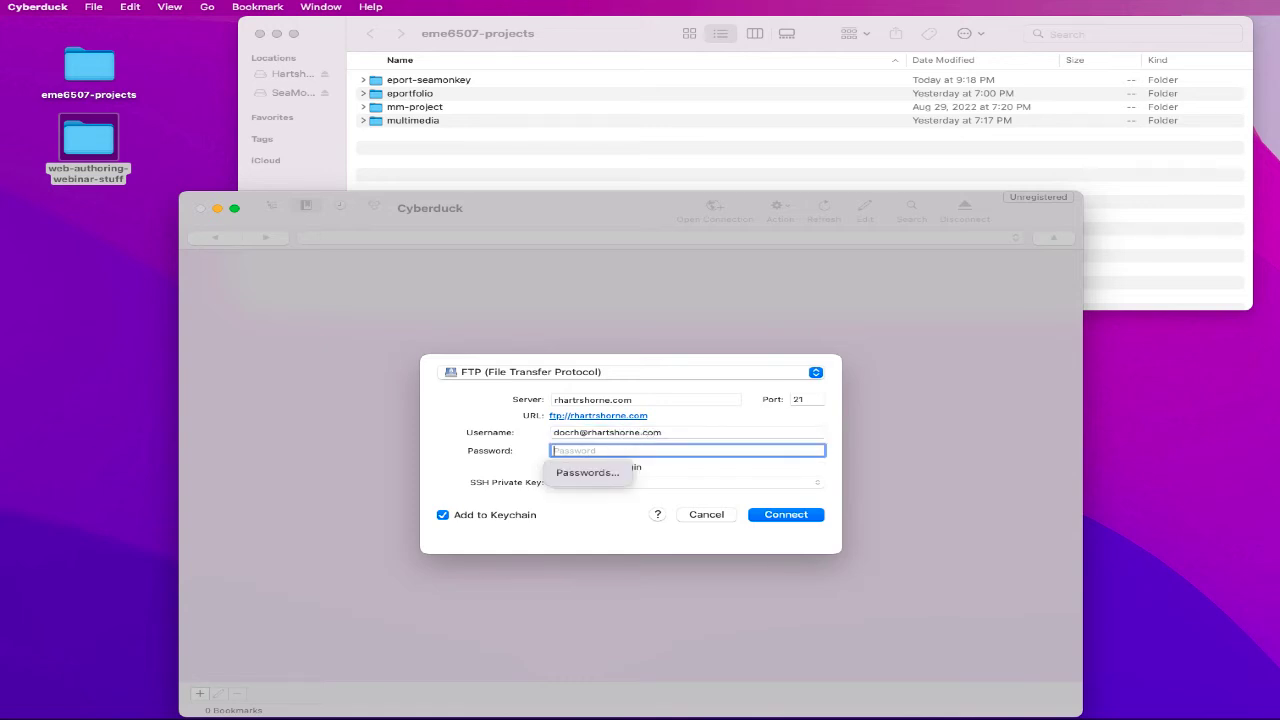
pyautogui.write('p')
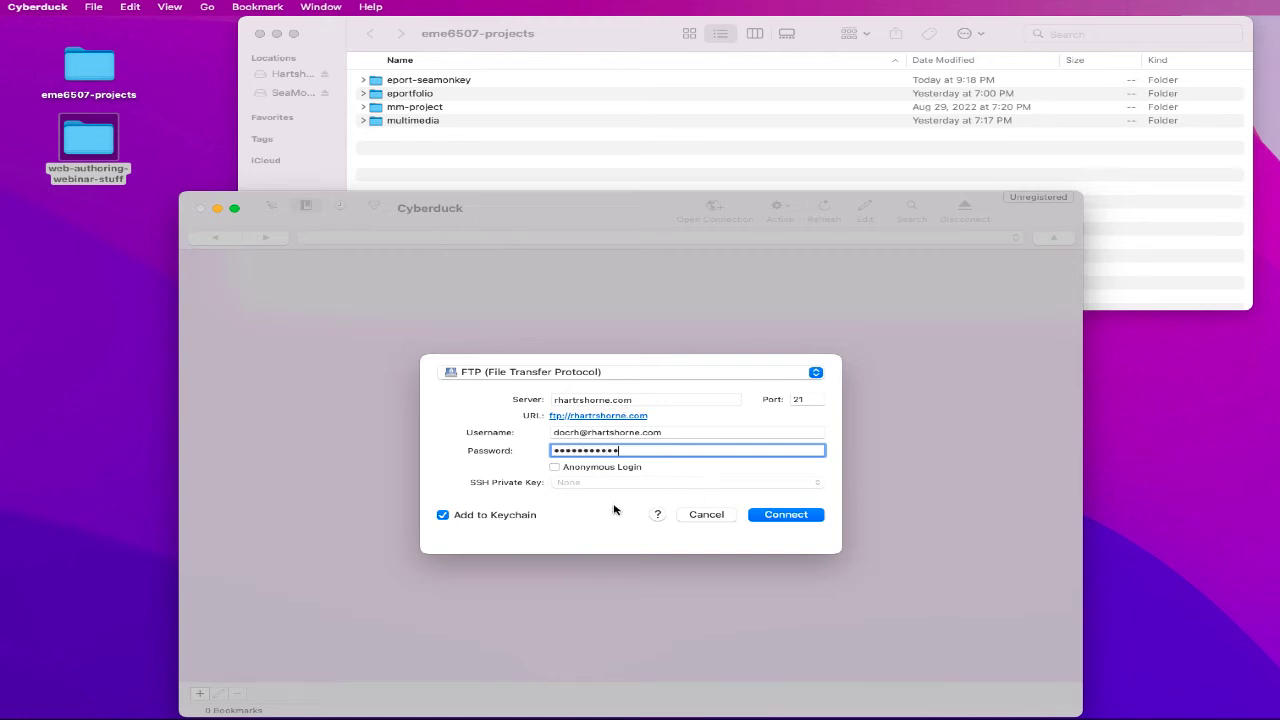
pyautogui.click(791, 517)
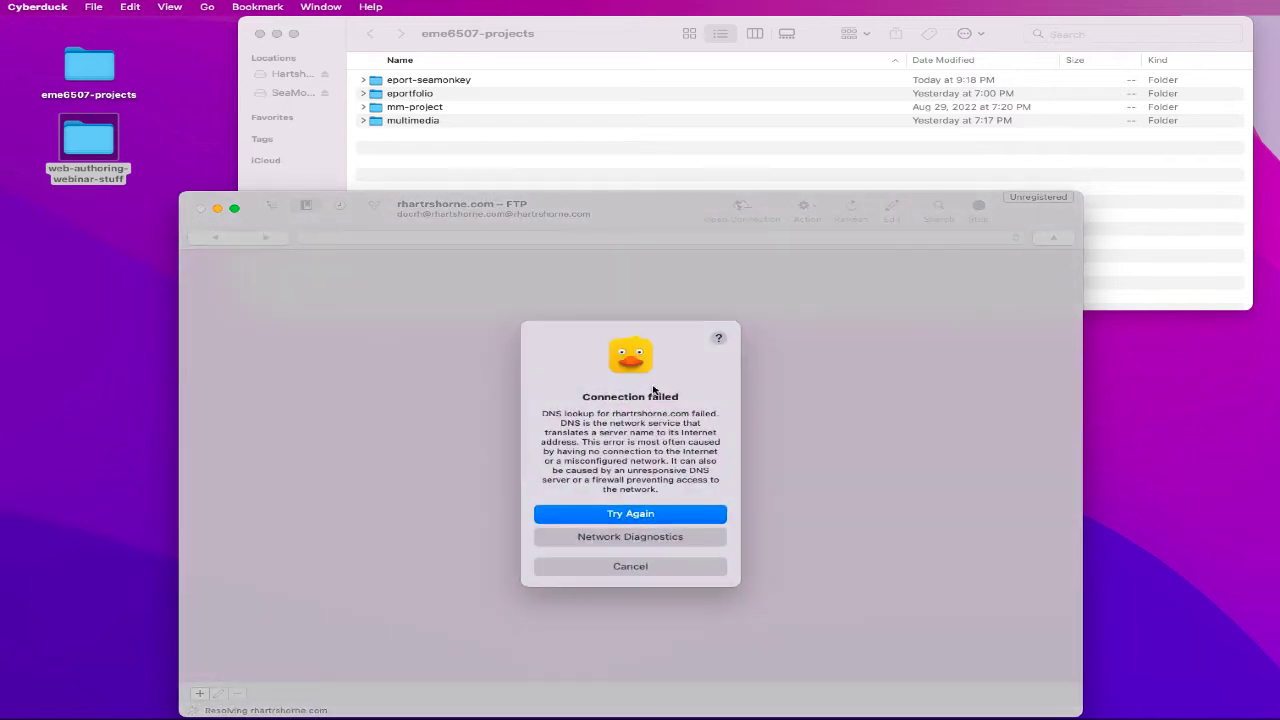
# - Remove the stray 'r' from the server address, reconnect, and accept the unsecured FTP warning
pyautogui.click(608, 514)
pyautogui.click(626, 516)
pyautogui.click(606, 567)
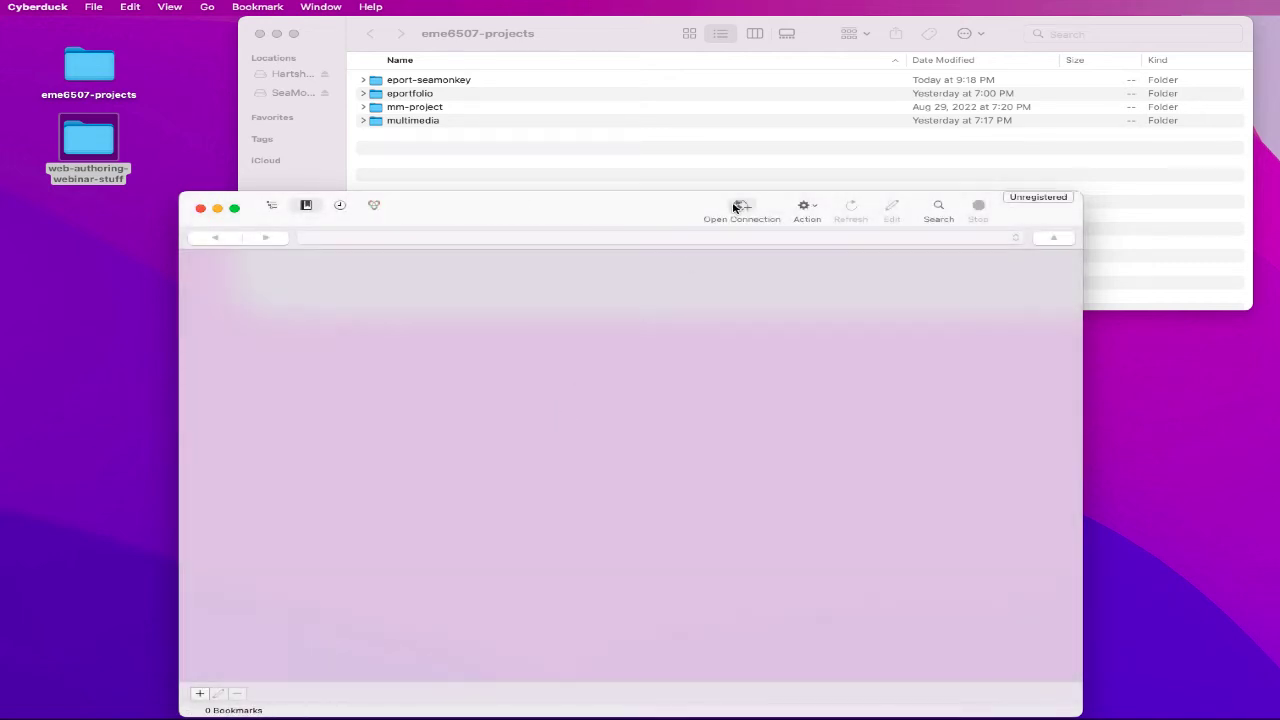
pyautogui.click(742, 210)
pyautogui.click(575, 401)
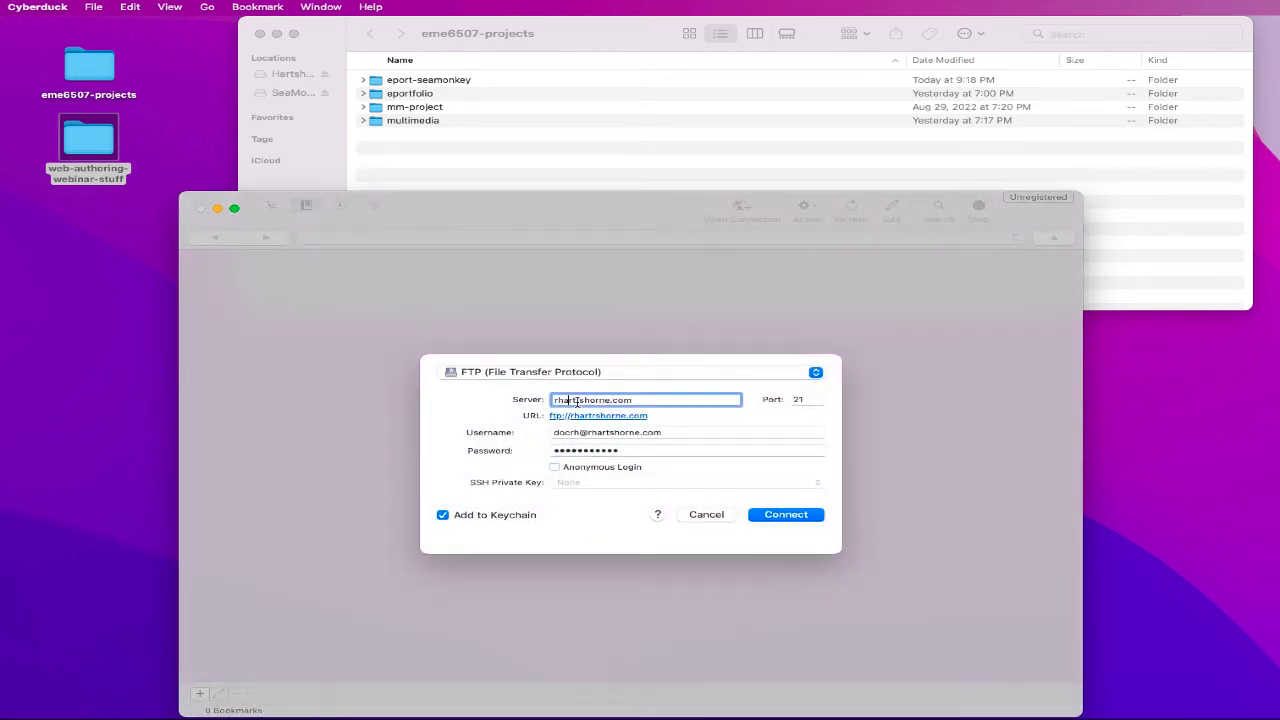
pyautogui.press('BackSpace')
pyautogui.click(779, 519)
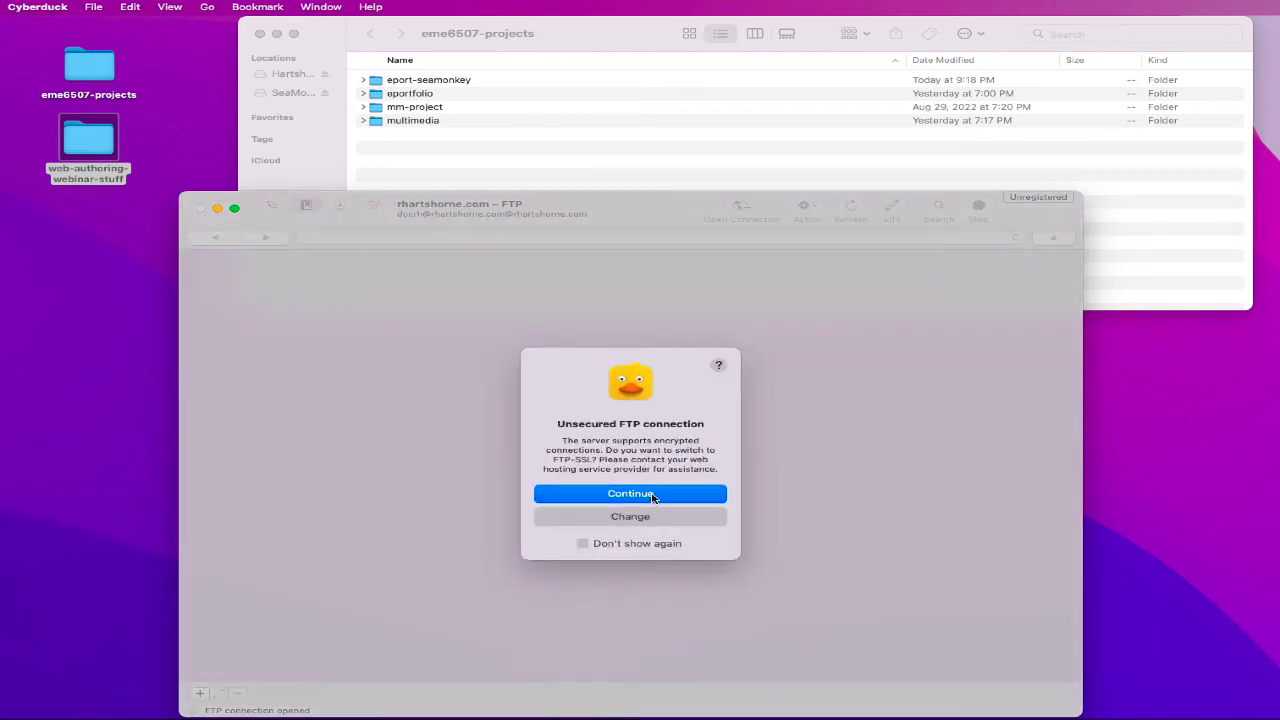
pyautogui.click(657, 489)
pyautogui.moveTo(591, 209); pyautogui.dragTo(596, 181)
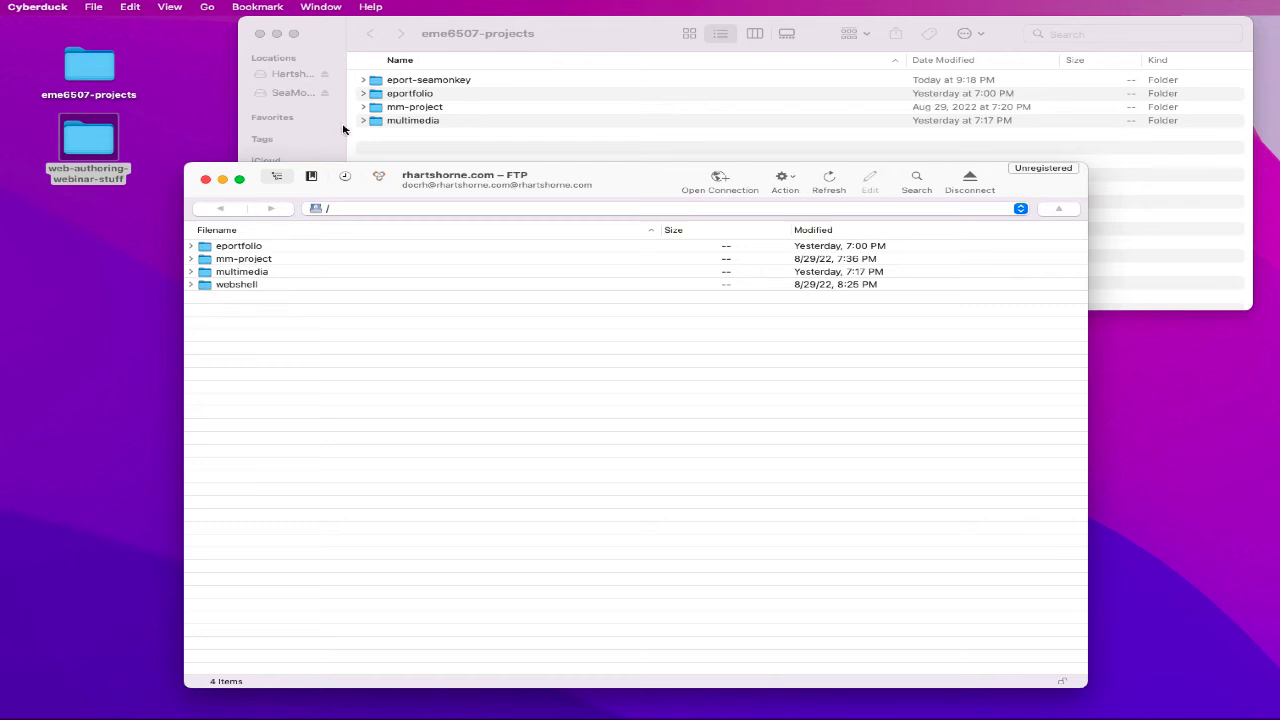
# - Drag eport-seamonkey onto the server listing and accept the unsecured upload
pyautogui.click(381, 82)
pyautogui.moveTo(381, 82); pyautogui.dragTo(383, 426)
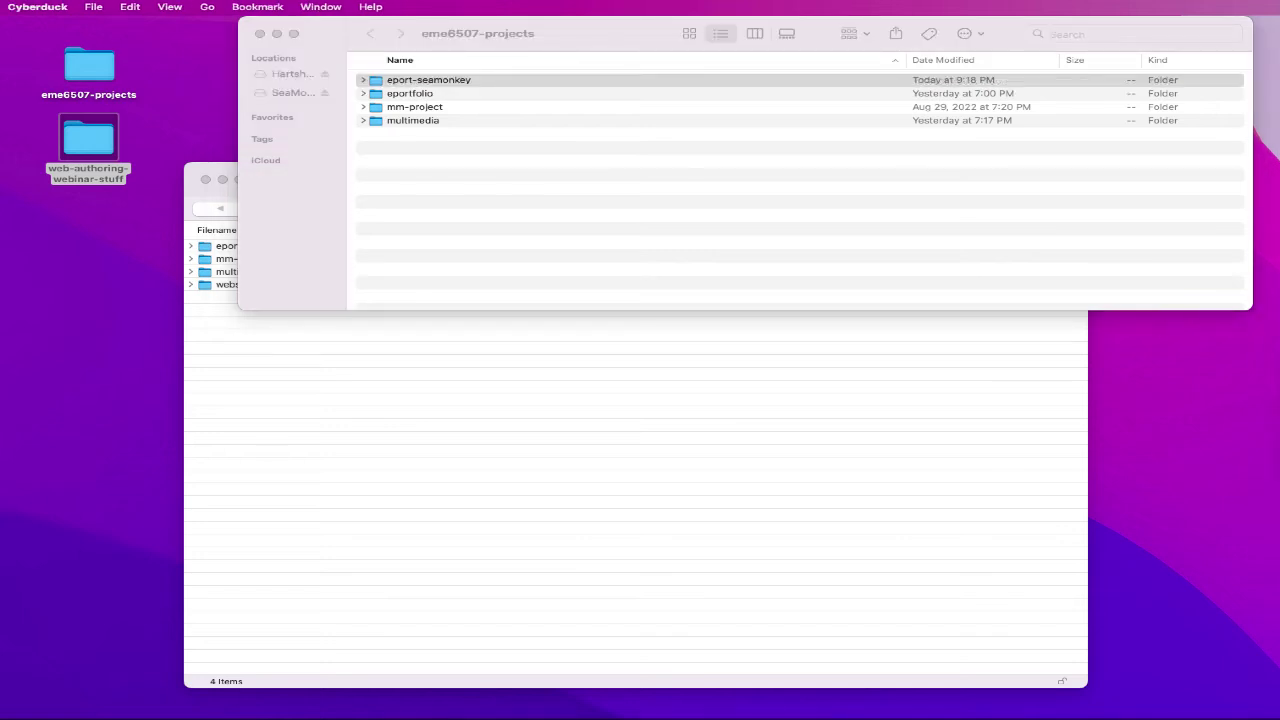
pyautogui.click(700, 486)
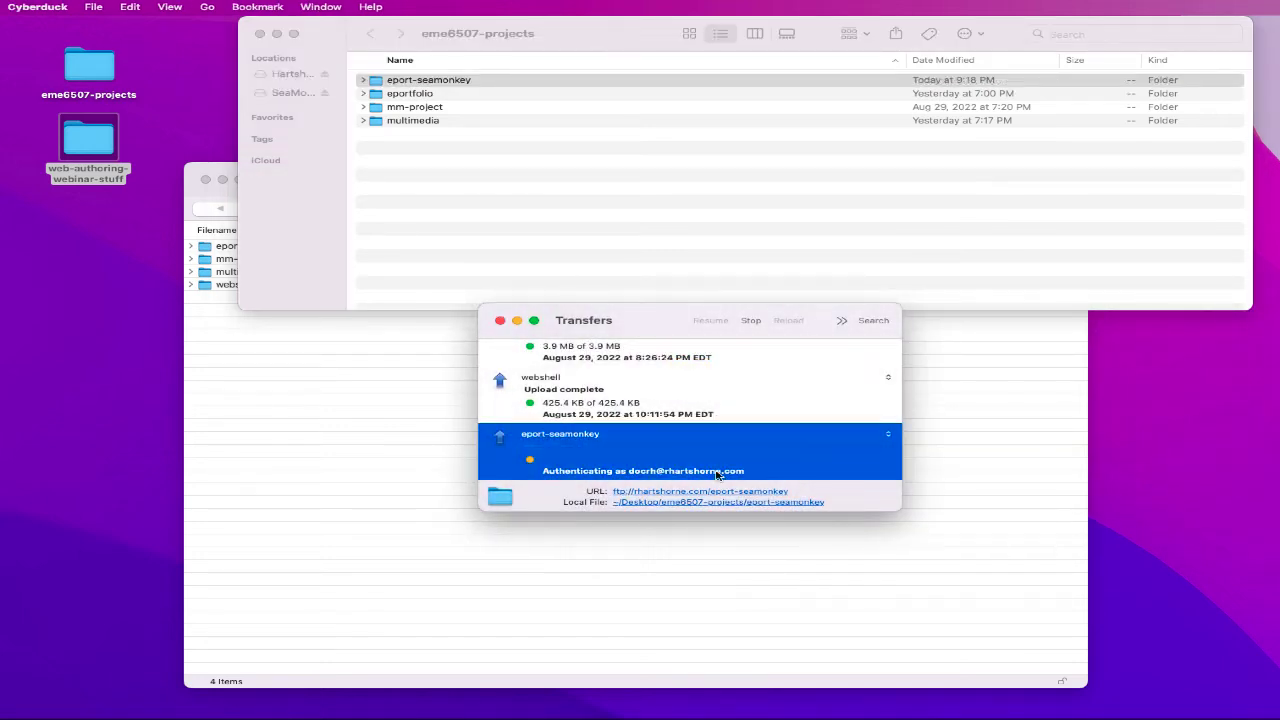
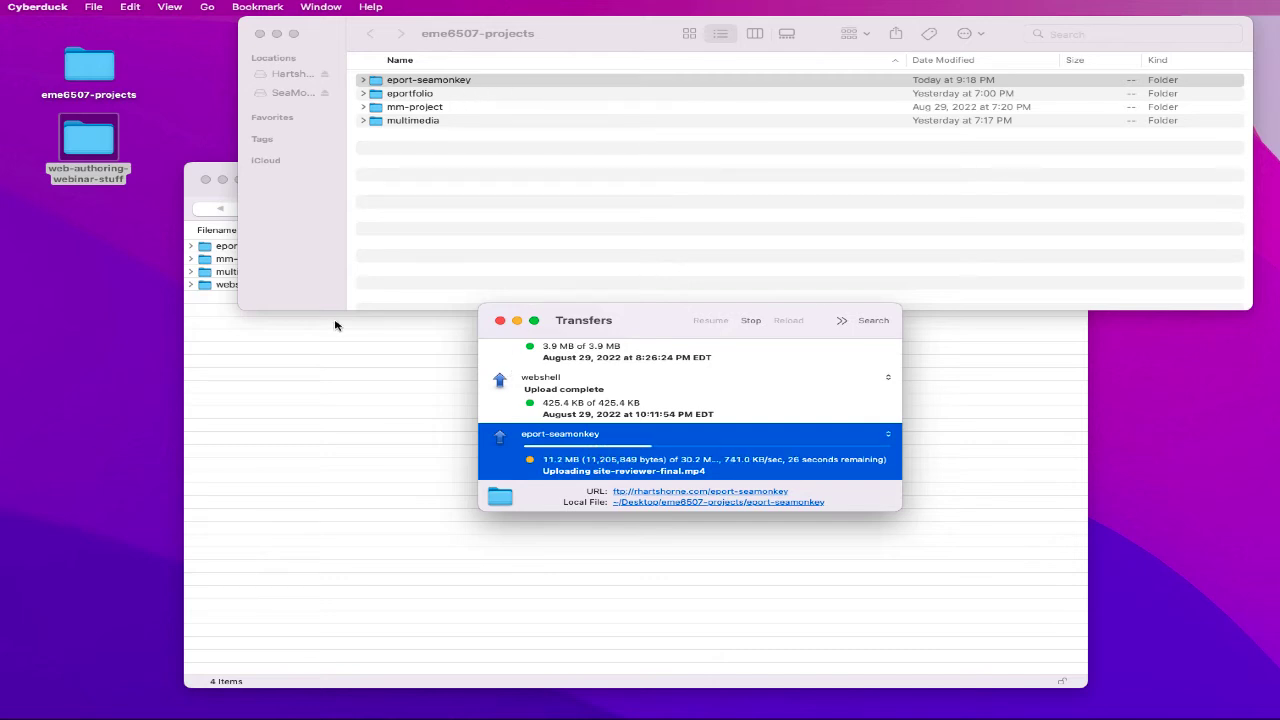
# - Bring the Cyberduck FTP browser in front of the Transfers list while eport-seamonkey uploads
pyautogui.click(312, 376)
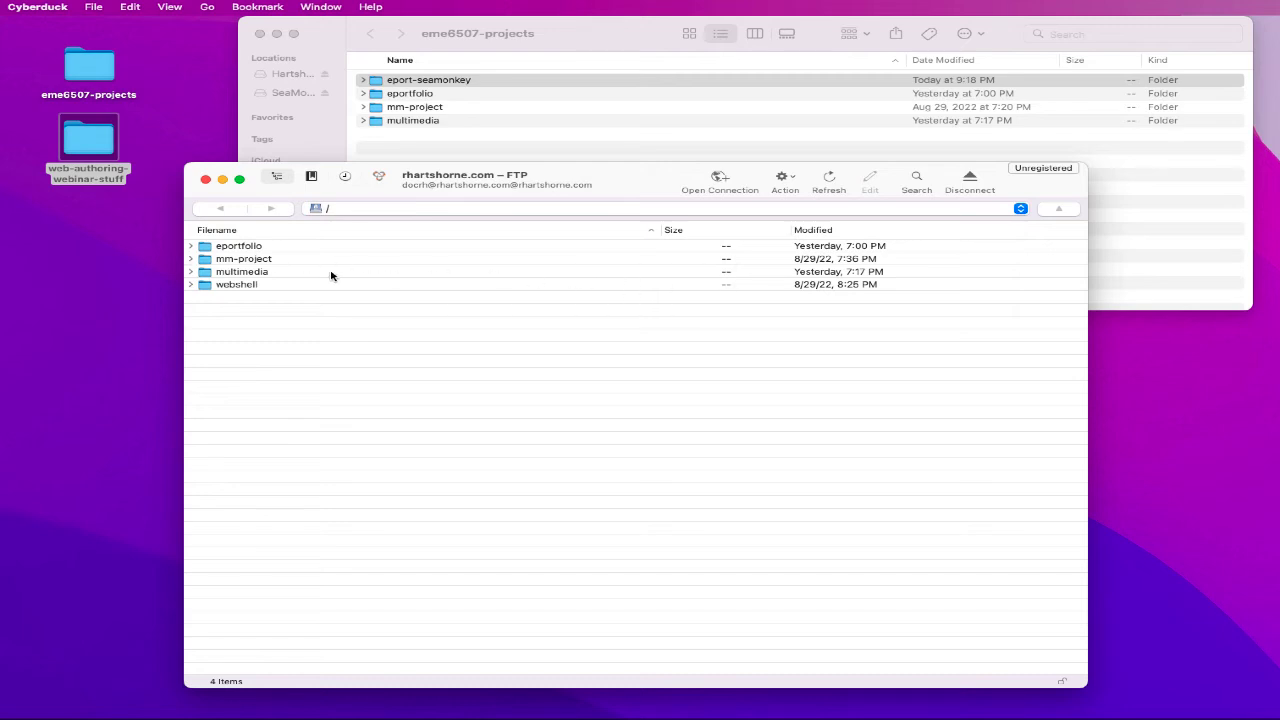
# - Inspect the server's webshell and multimedia folders, then delete the old webshell folder
pyautogui.click(480, 138)
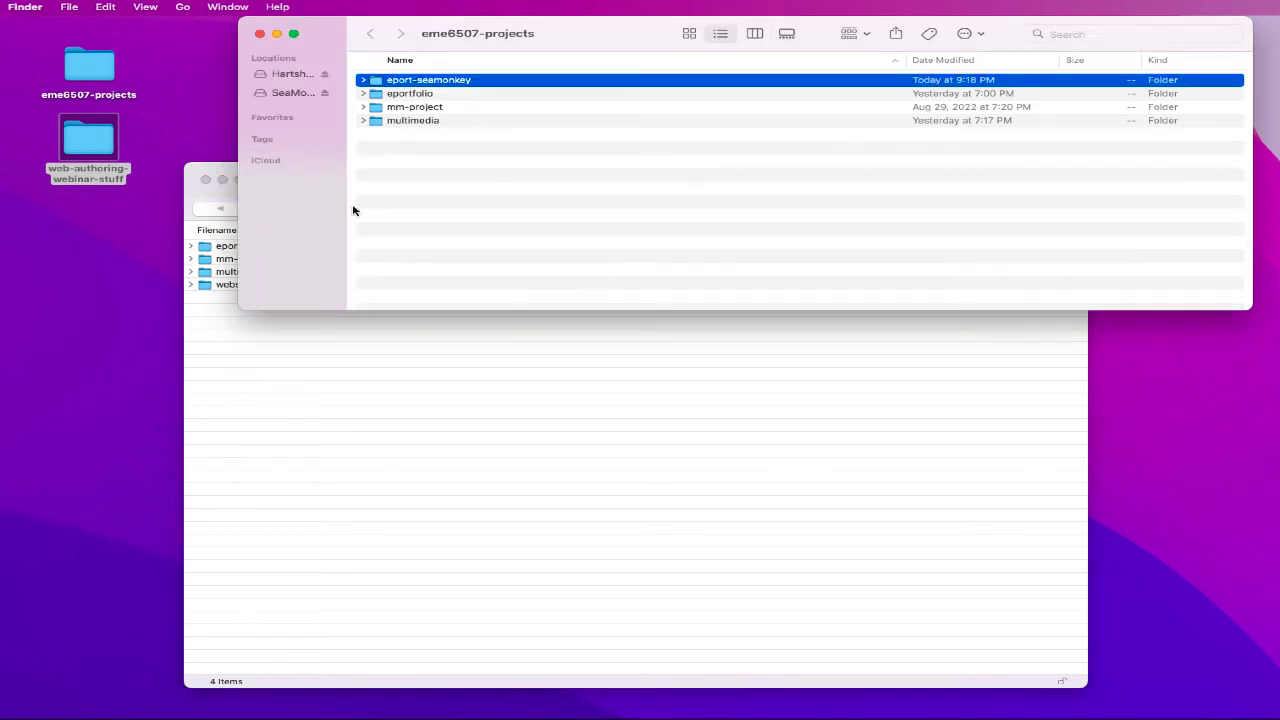
pyautogui.click(293, 407)
pyautogui.click(191, 284)
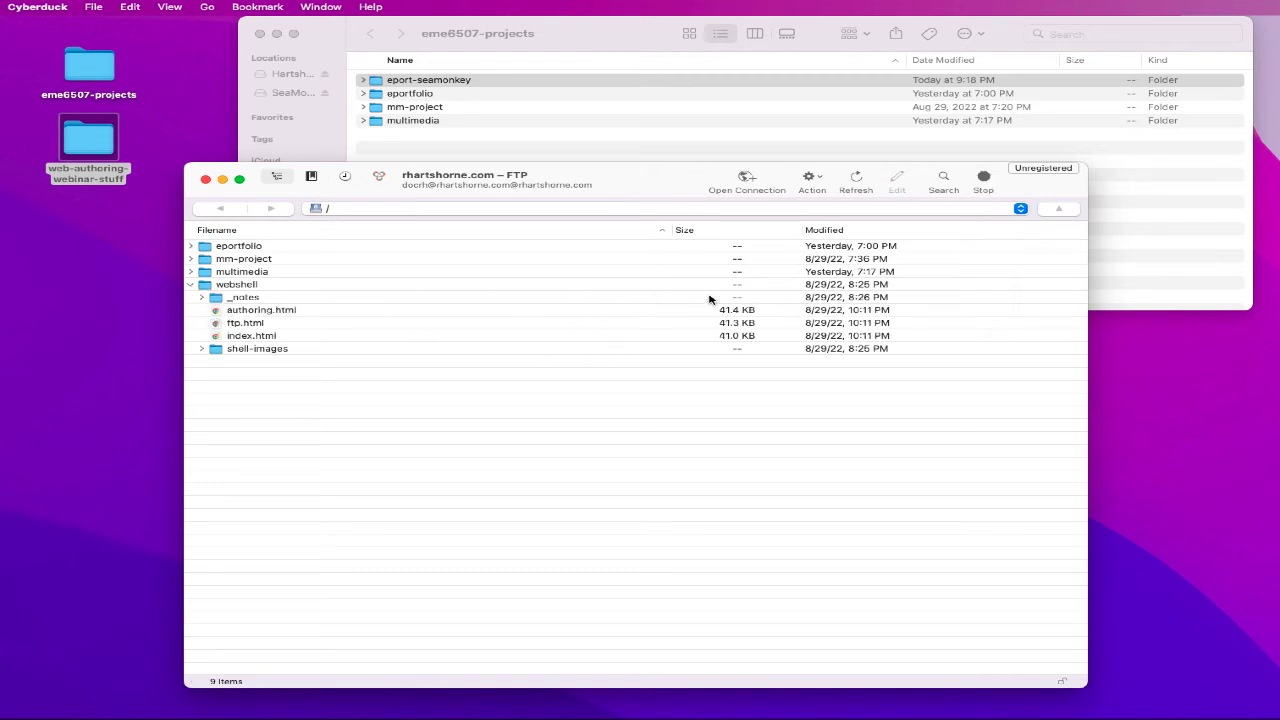
pyautogui.click(191, 285)
pyautogui.click(191, 272)
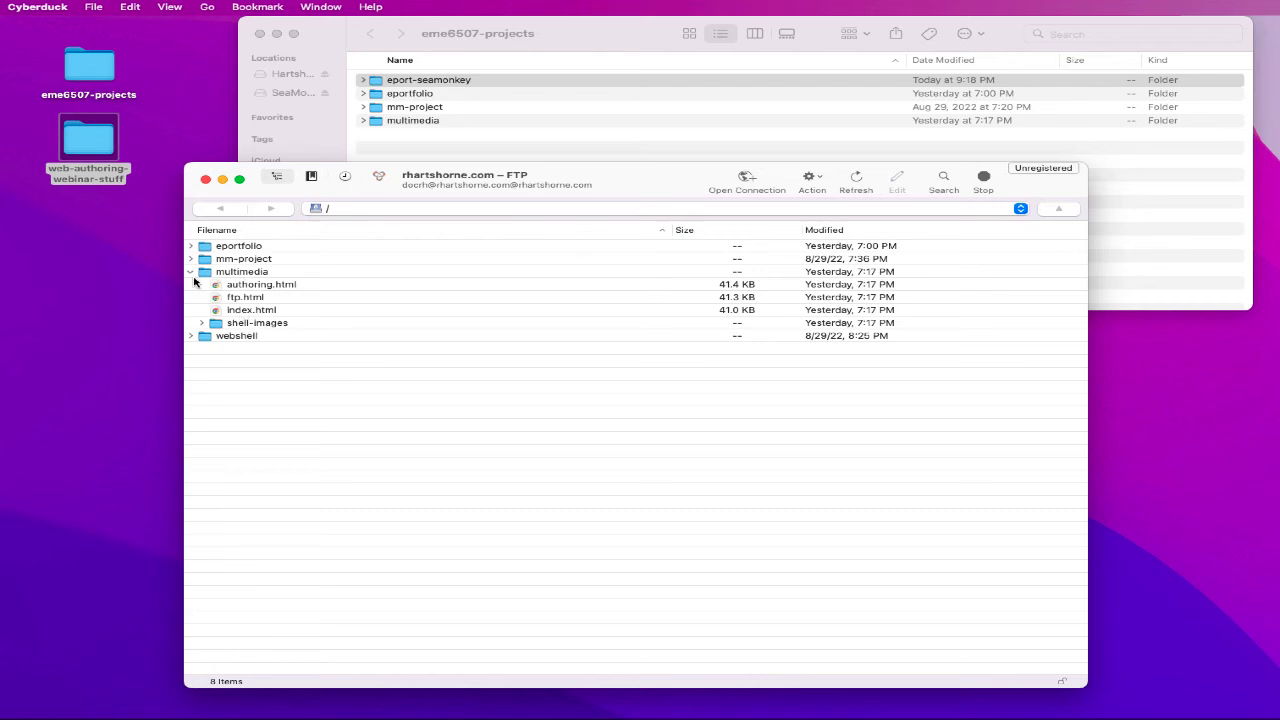
pyautogui.click(191, 272)
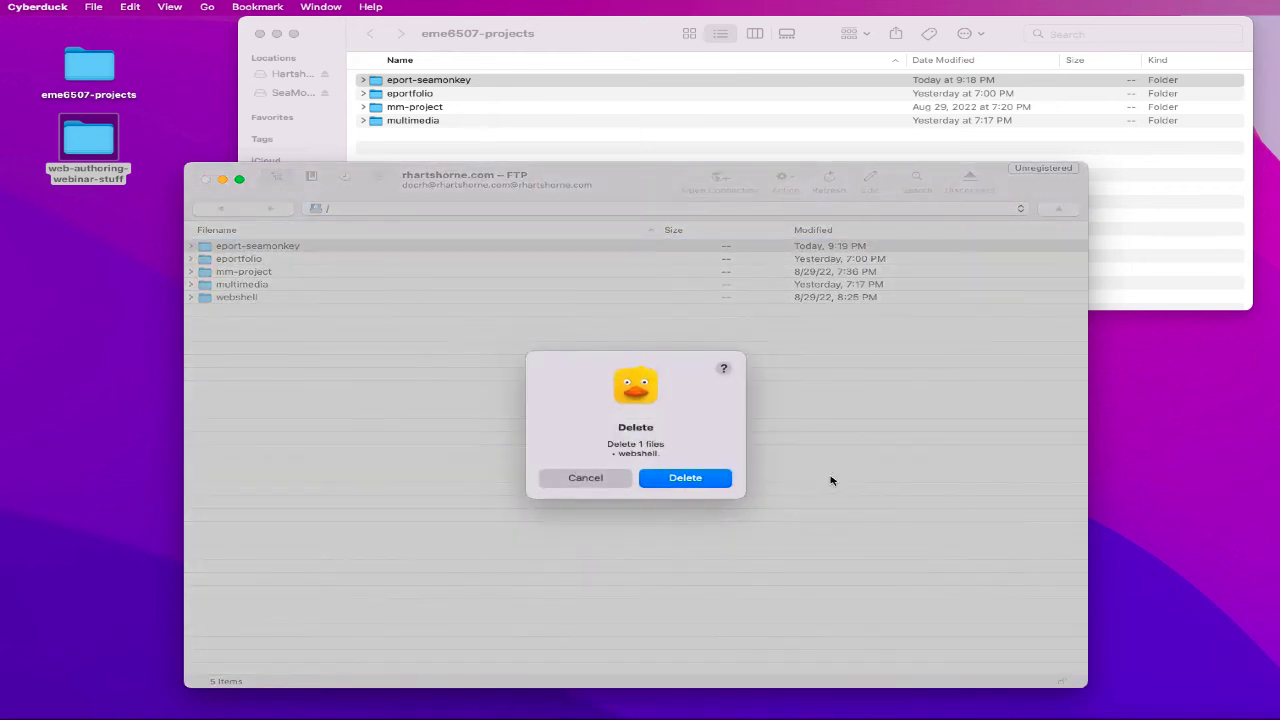
pyautogui.click(680, 482)
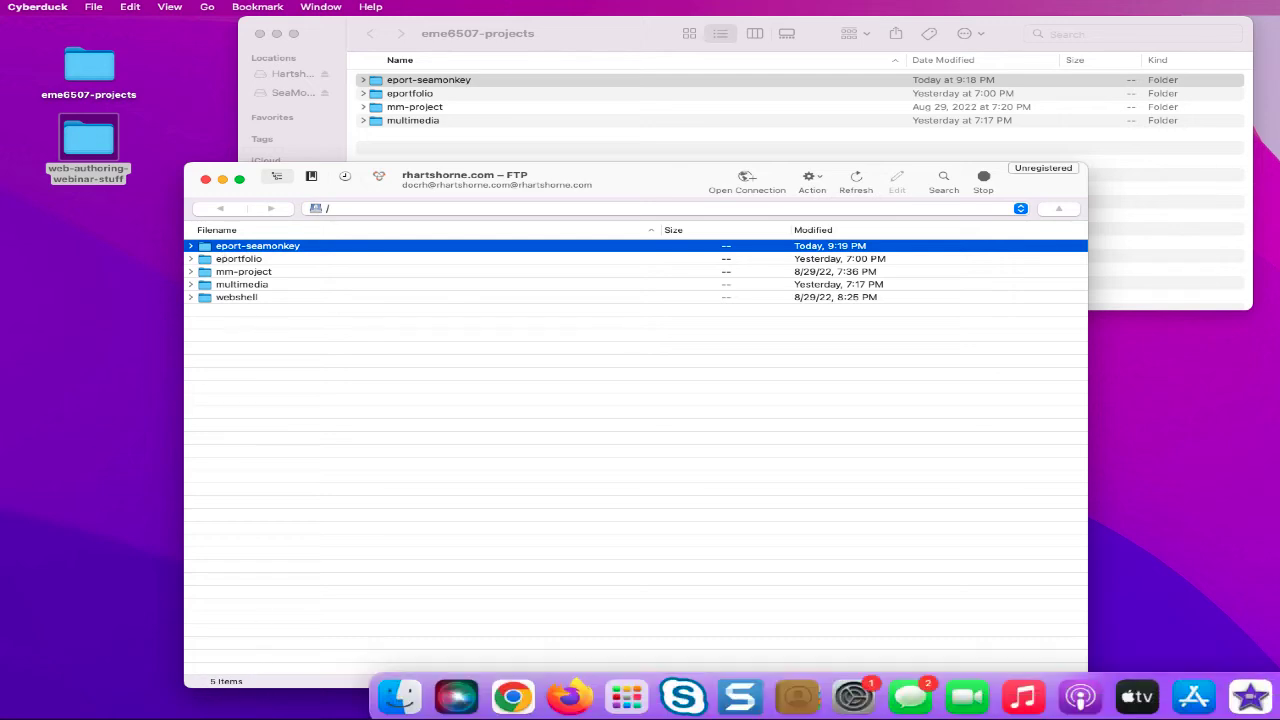
pyautogui.click(509, 697)
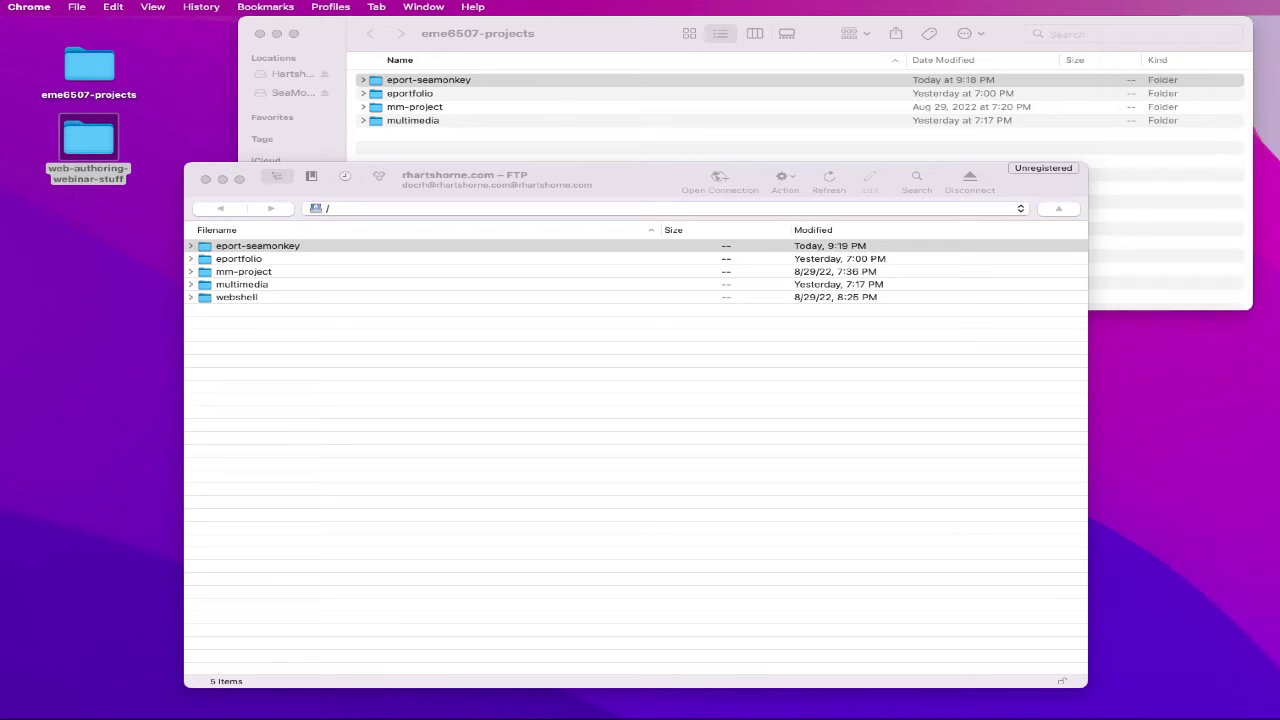
# - In a new Chrome window, enter the site address rhartshorne.com/fall-2022/docrh
pyautogui.click(88, 8)
pyautogui.click(90, 34)
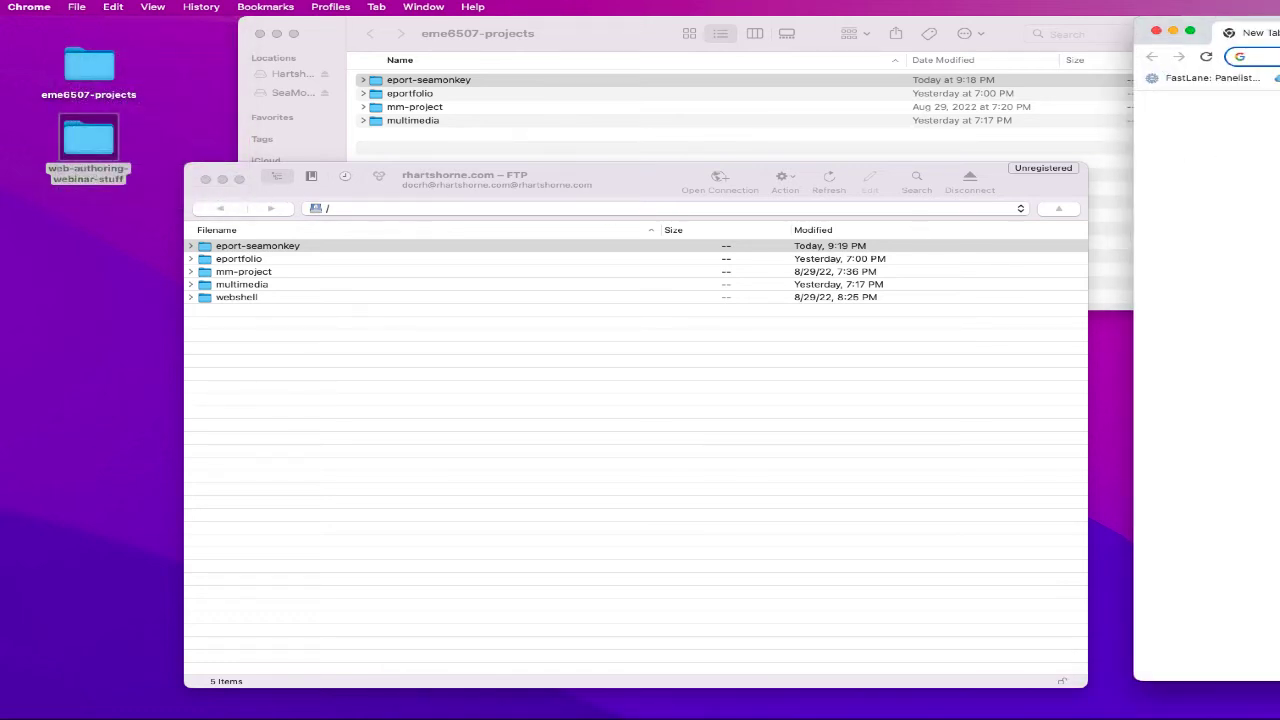
pyautogui.moveTo(1279, 36); pyautogui.dragTo(376, 356)
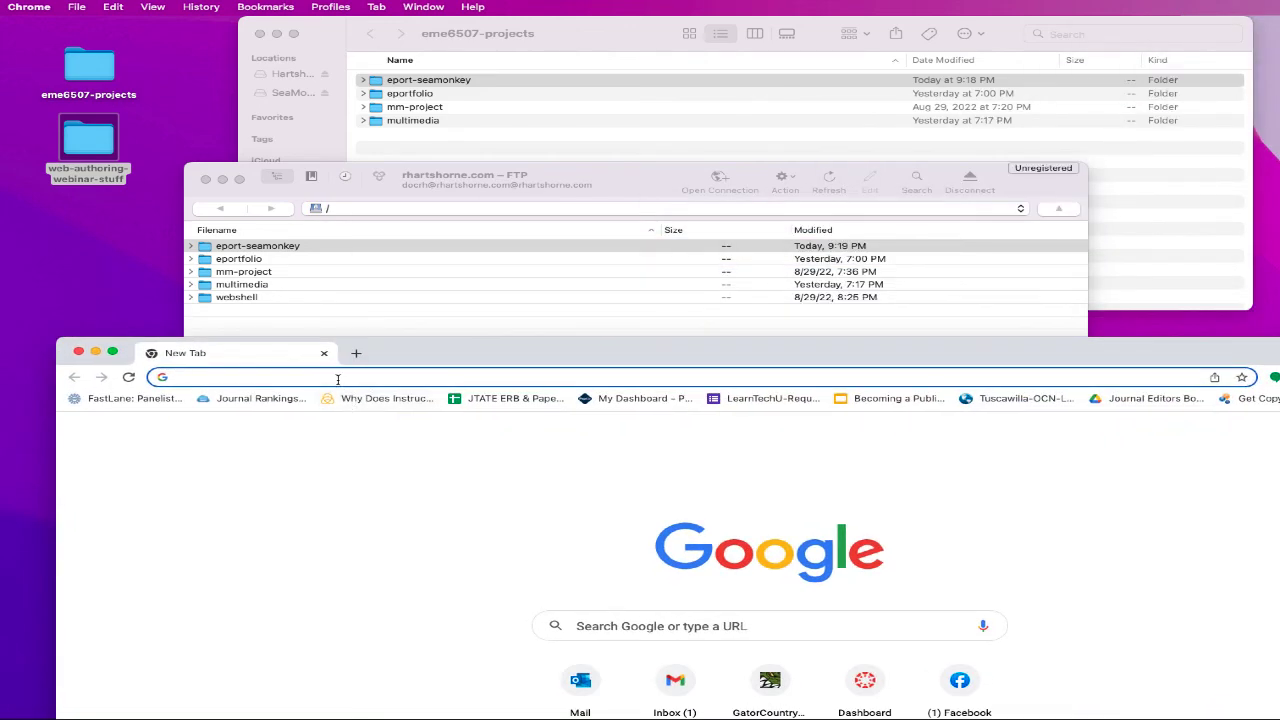
pyautogui.write('rhartshorn')
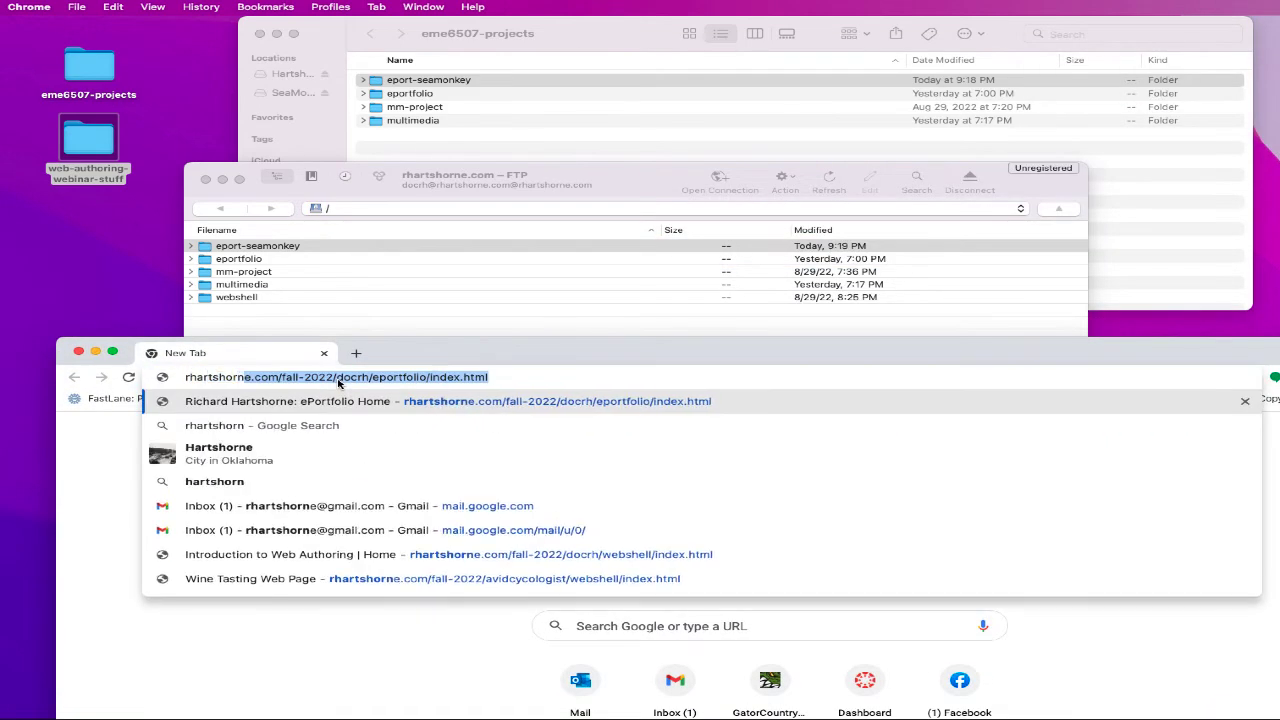
pyautogui.write('e.com/fall020')
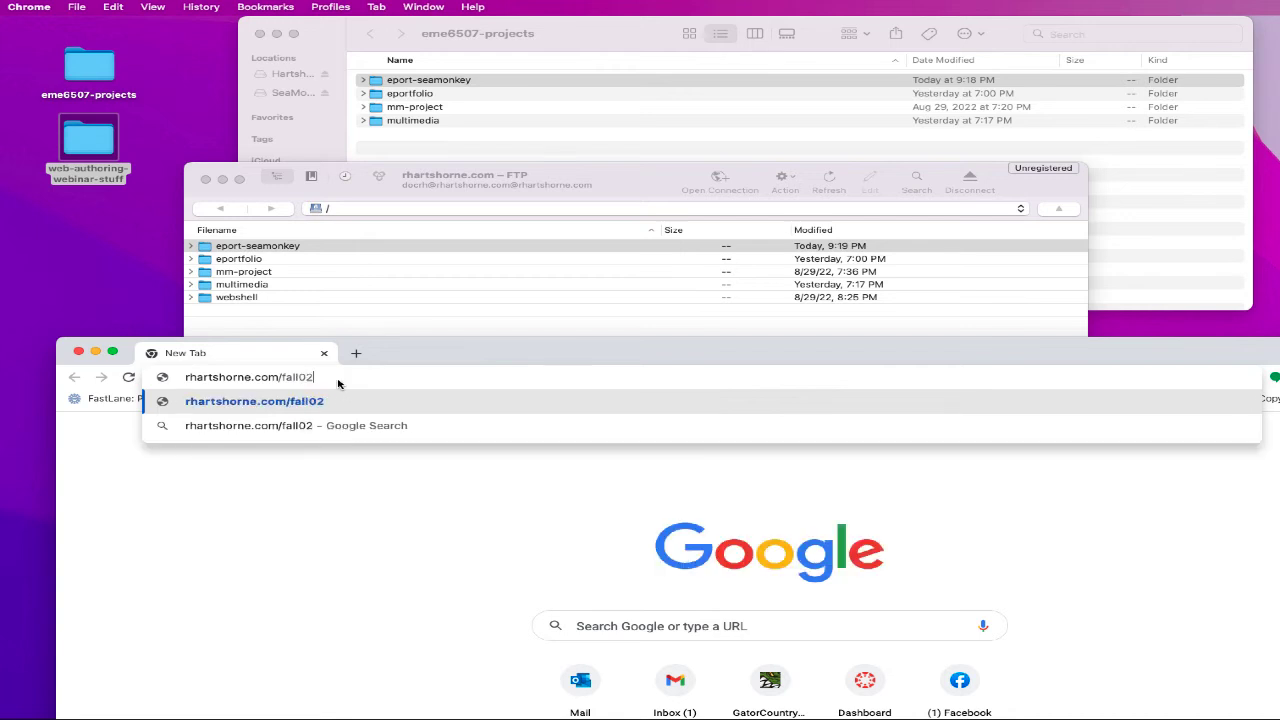
pyautogui.press('BackSpace')
pyautogui.press('BackSpace')
pyautogui.press('BackSpace')
pyautogui.write('-2022/docr')
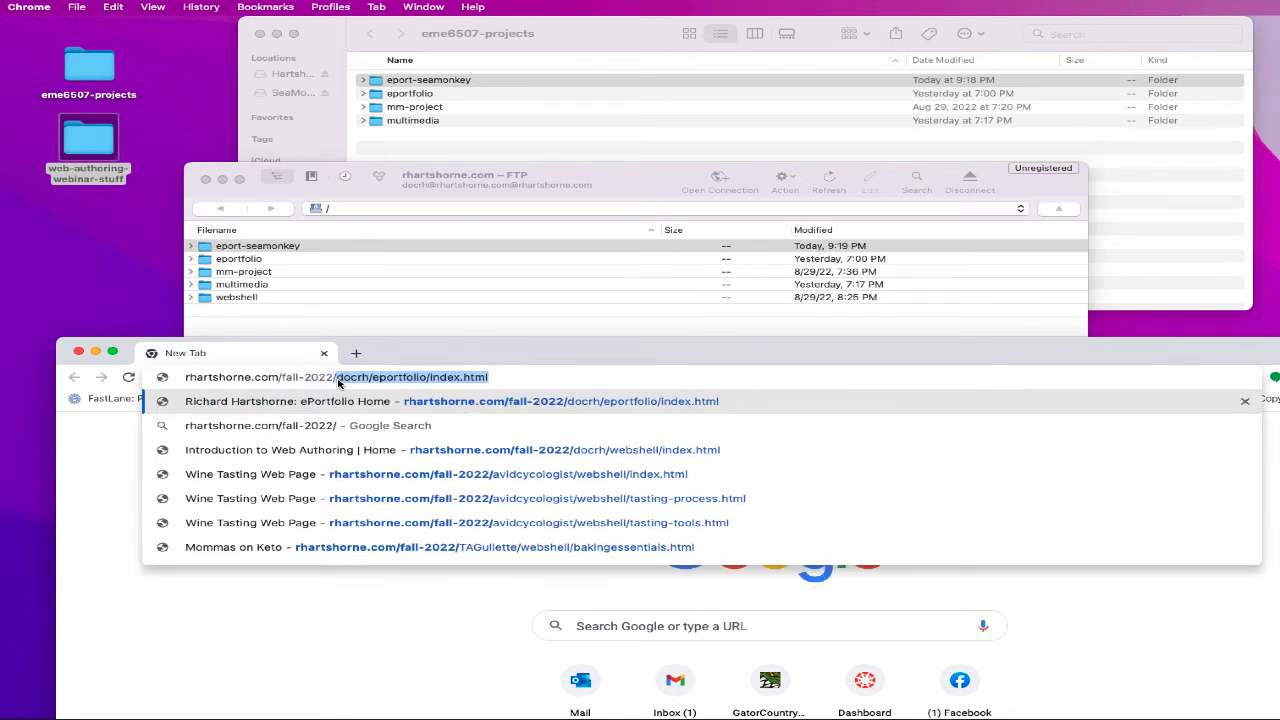
pyautogui.write('h')
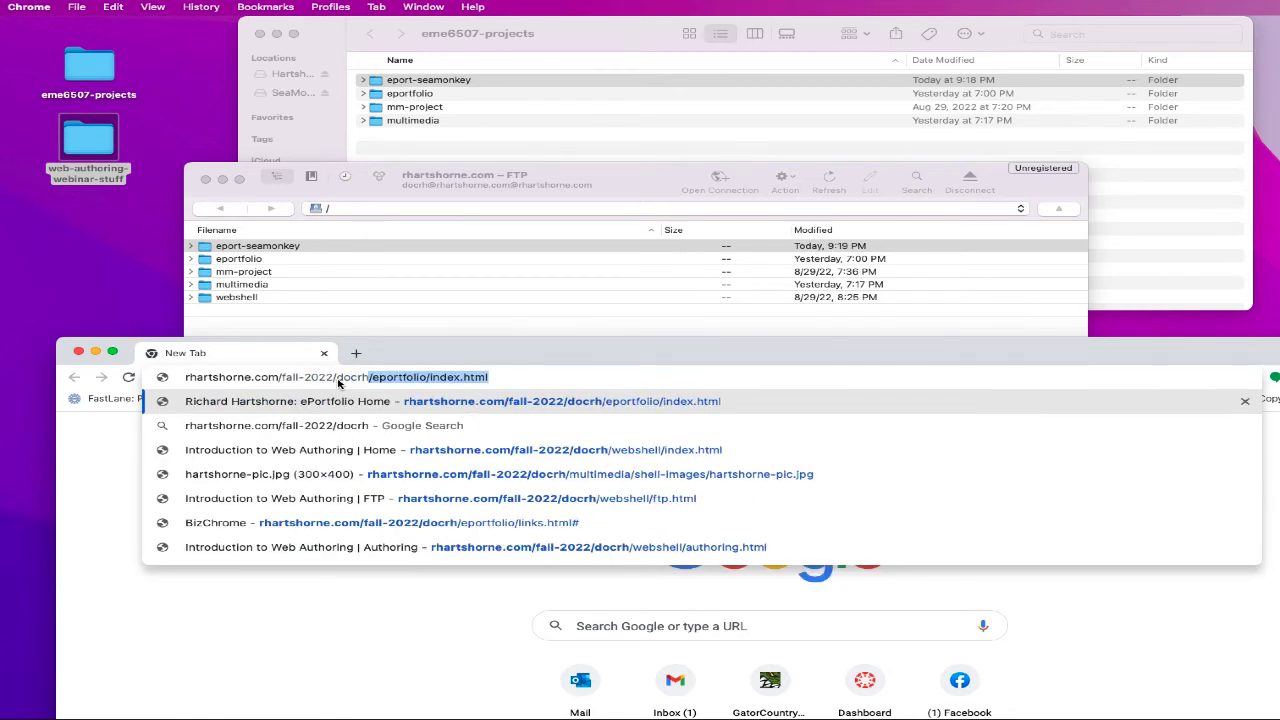
pyautogui.press('BackSpace')
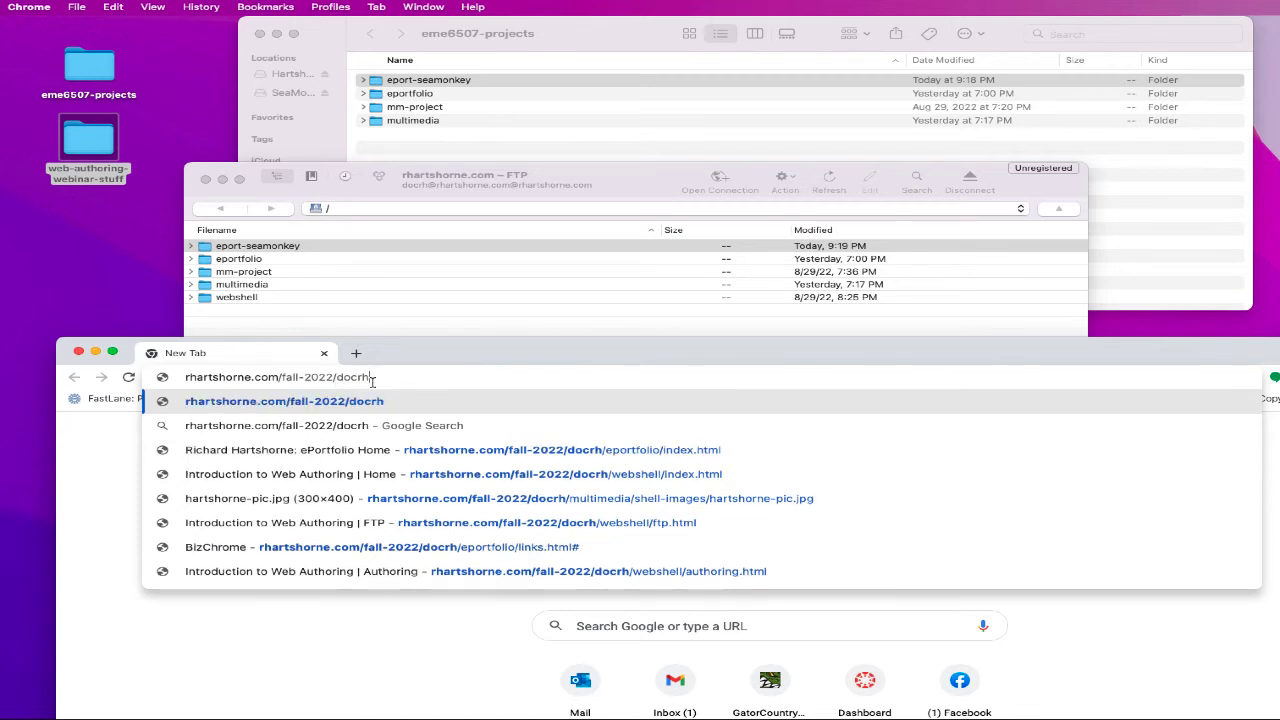
pyautogui.moveTo(372, 379); pyautogui.dragTo(160, 376)
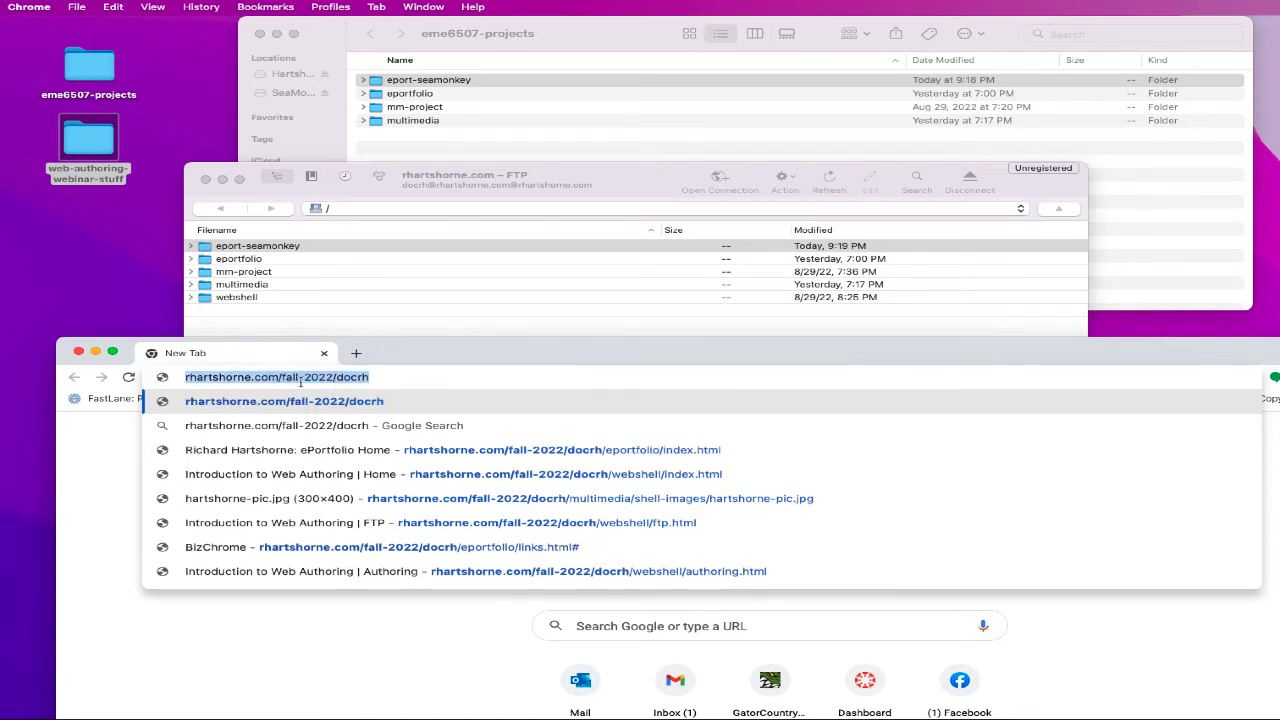
pyautogui.click(392, 377)
pyautogui.moveTo(390, 378); pyautogui.dragTo(175, 377)
pyautogui.click(370, 377)
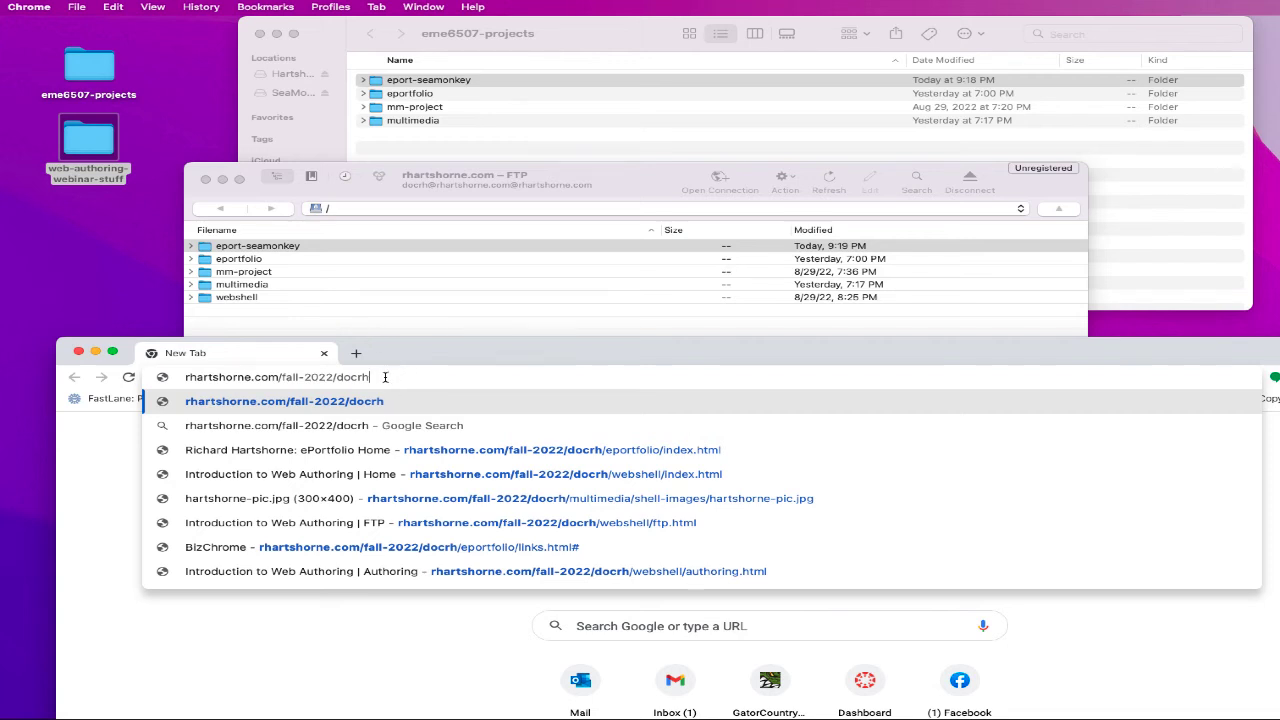
# - Append /eport-seamonkey/courses.html, checking the uploaded folder in Cyberduck, and load the page
pyautogui.write('/eport-seamonkey')
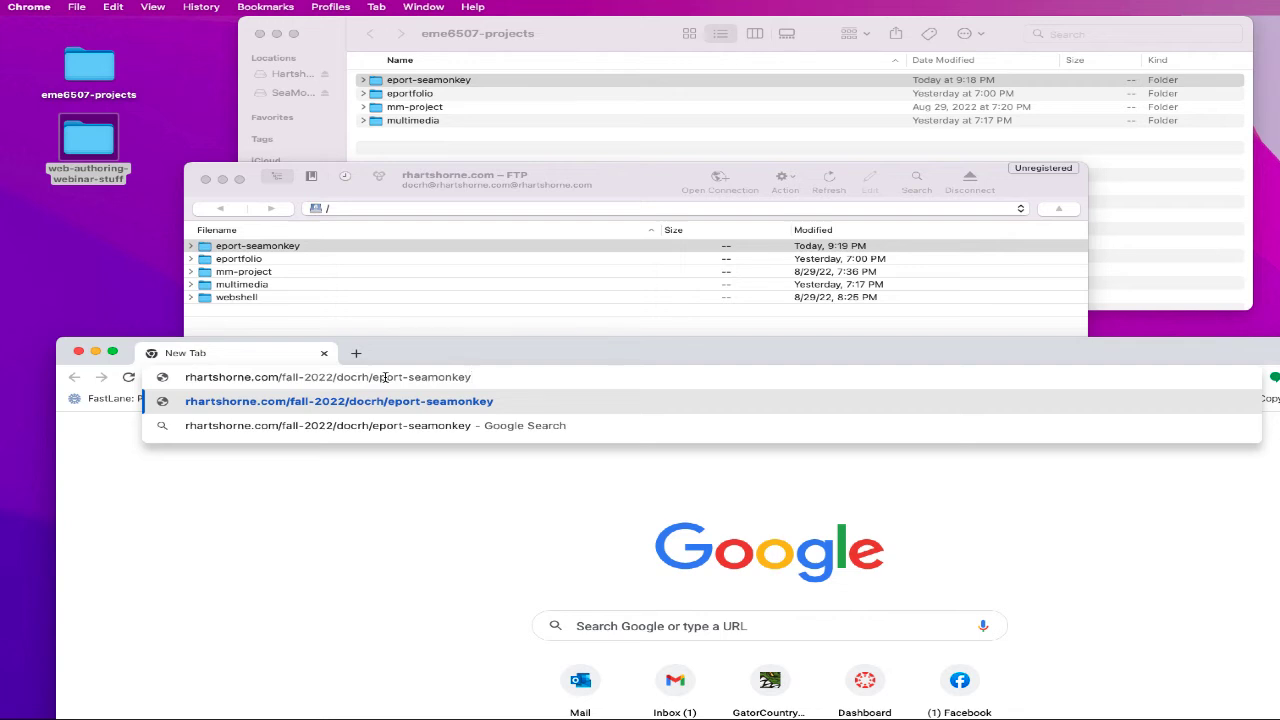
pyautogui.write('/')
pyautogui.click(193, 248)
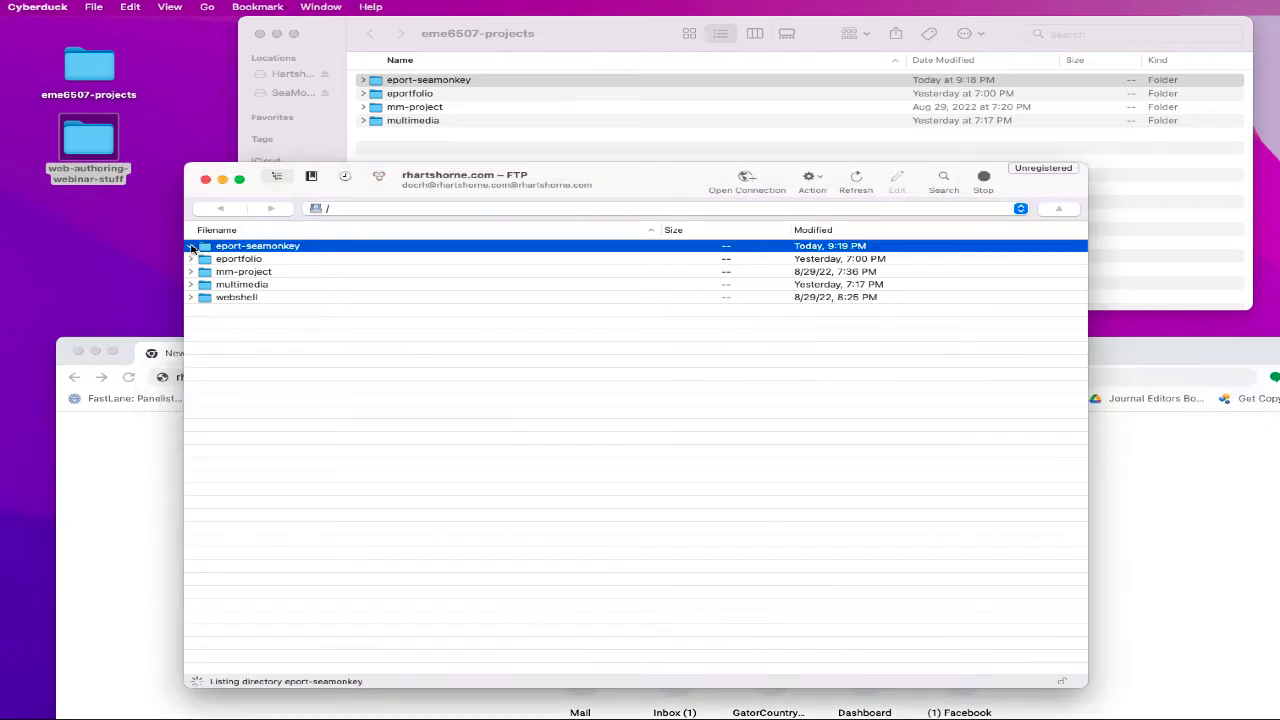
pyautogui.click(191, 246)
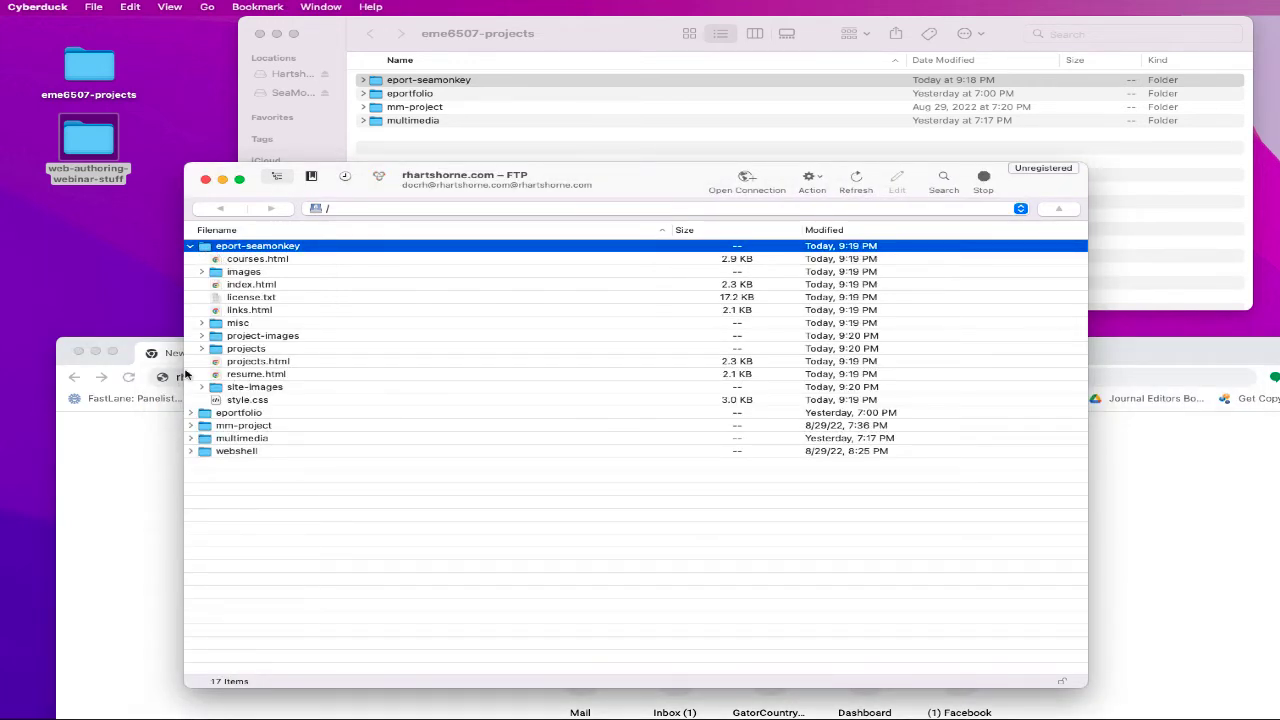
pyautogui.click(165, 438)
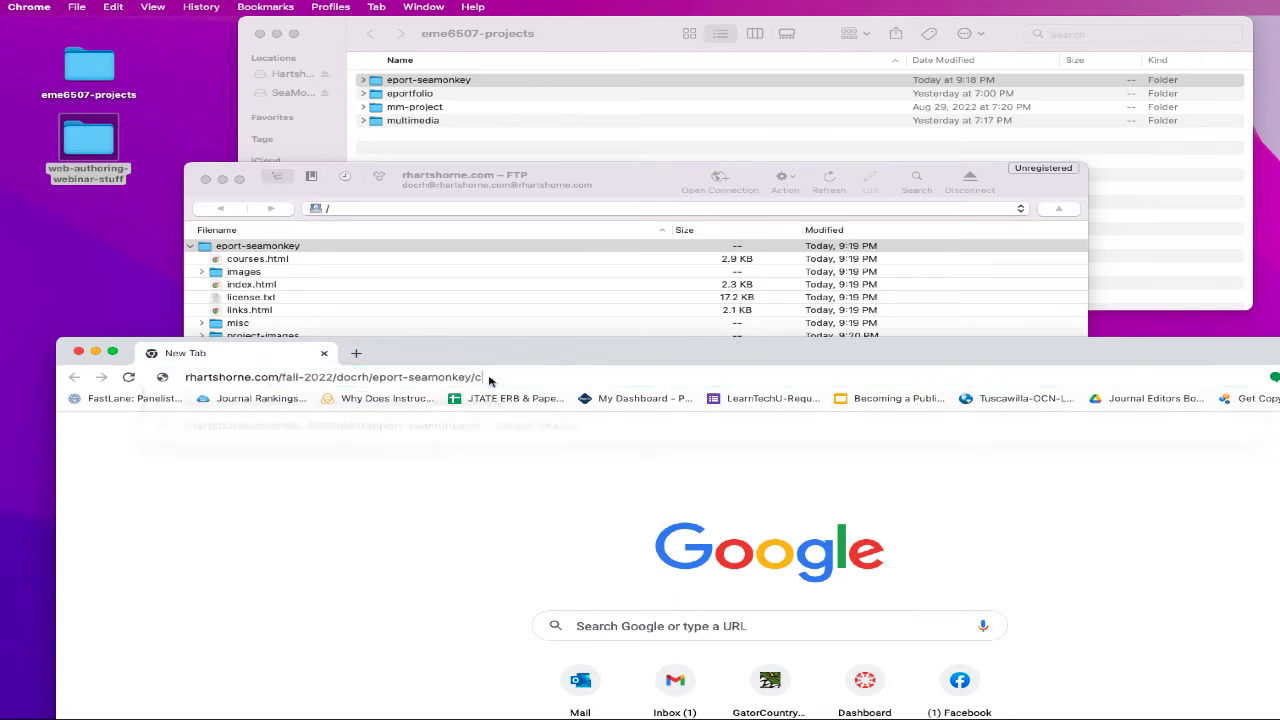
pyautogui.write('courses.html')
pyautogui.press('Return')
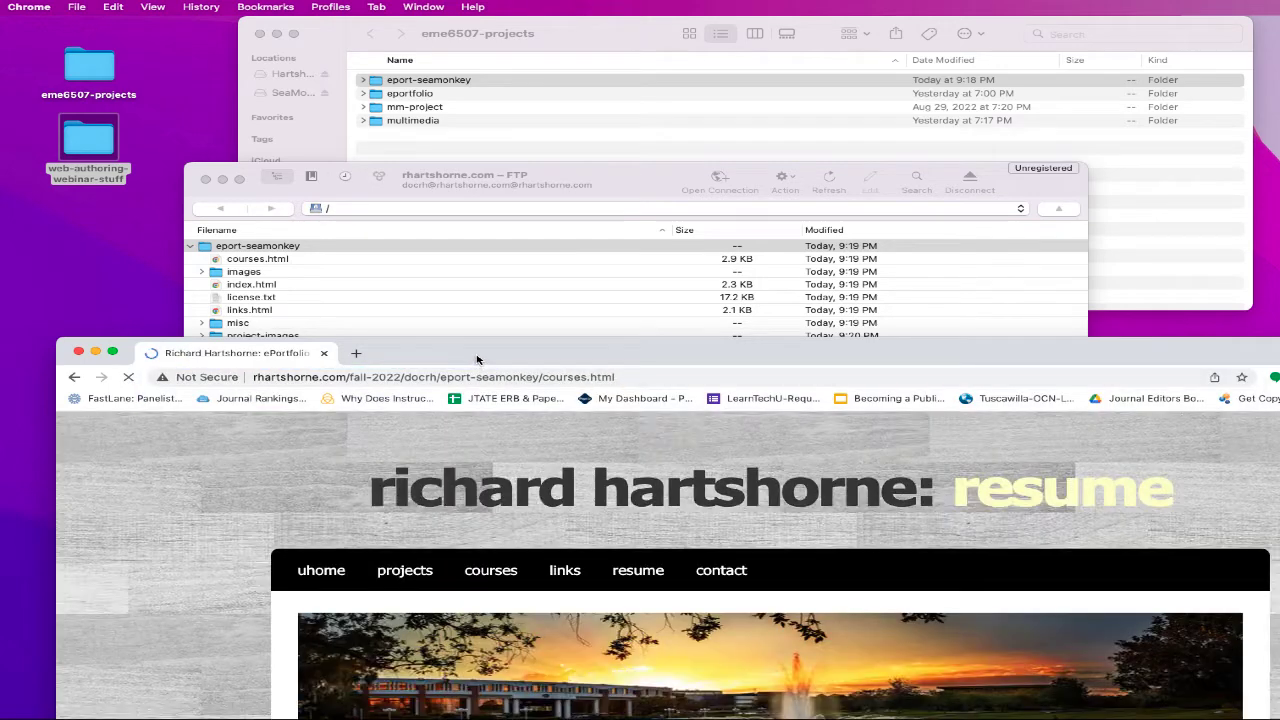
# - Scroll down the live courses page and test Plane Game, which downloads modelplay.swf
pyautogui.moveTo(488, 356); pyautogui.dragTo(435, 45)
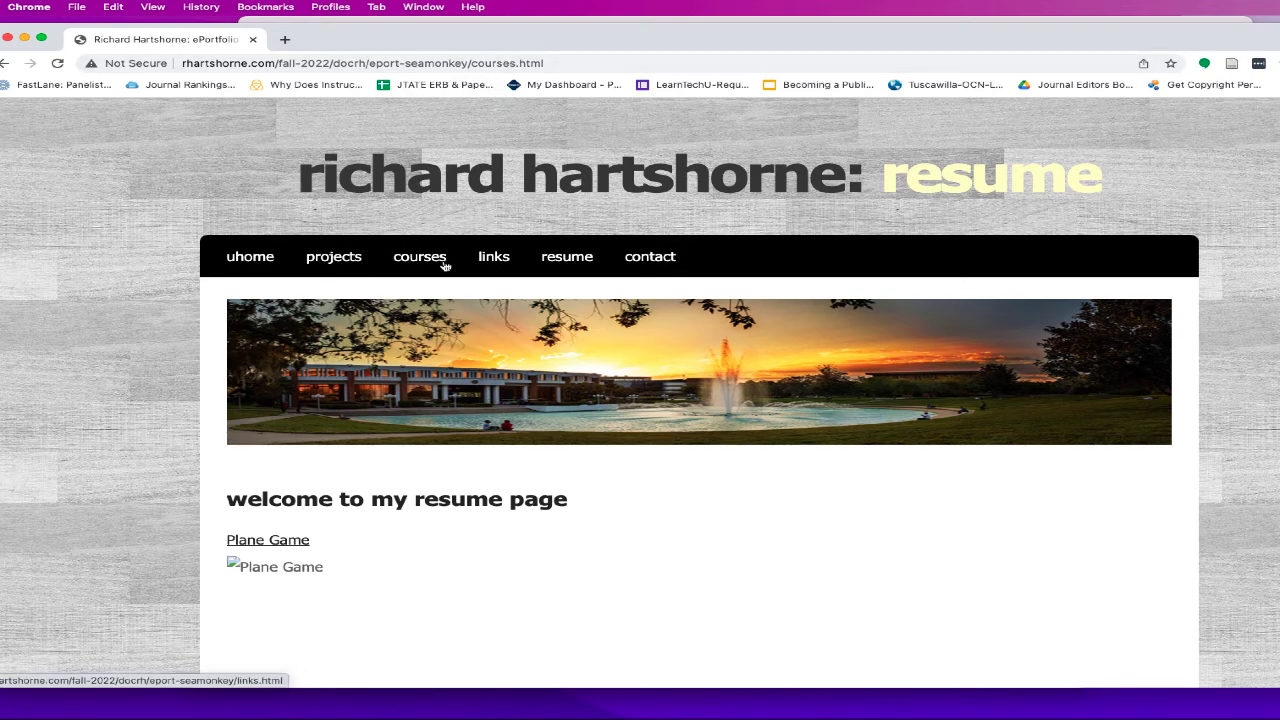
pyautogui.scroll(-3, 352, 376)
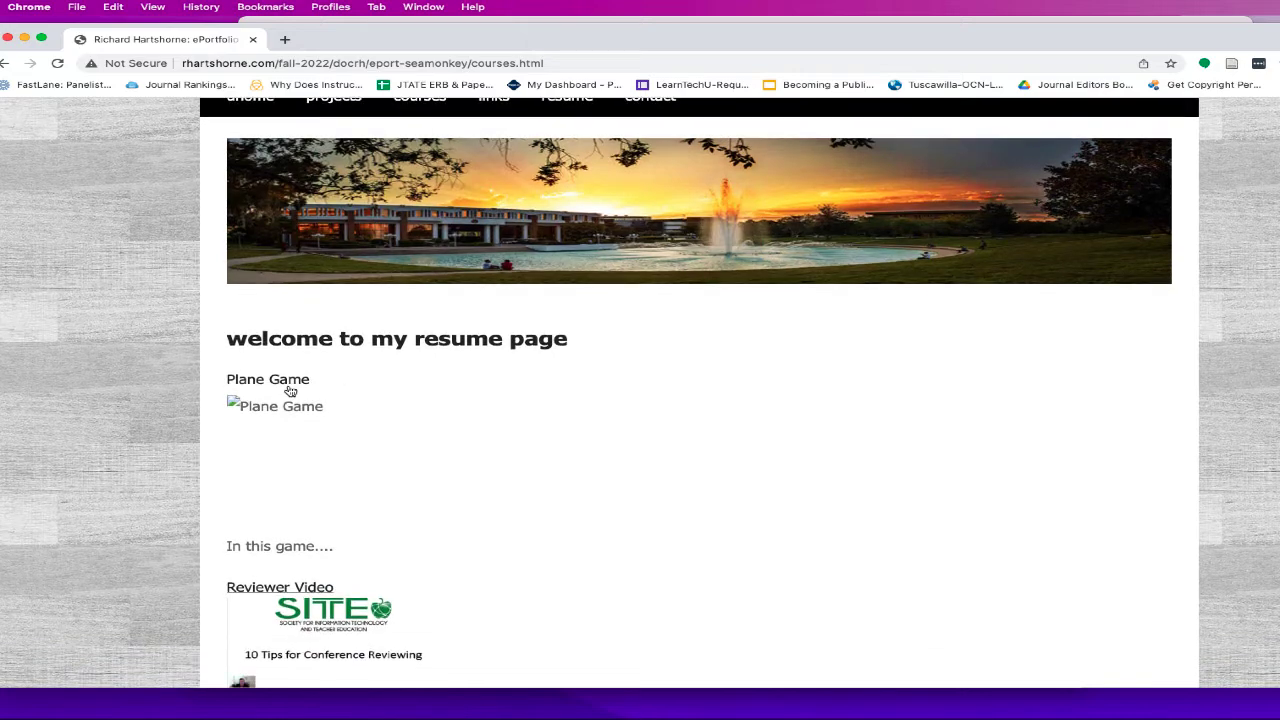
pyautogui.scroll(-2, 300, 386)
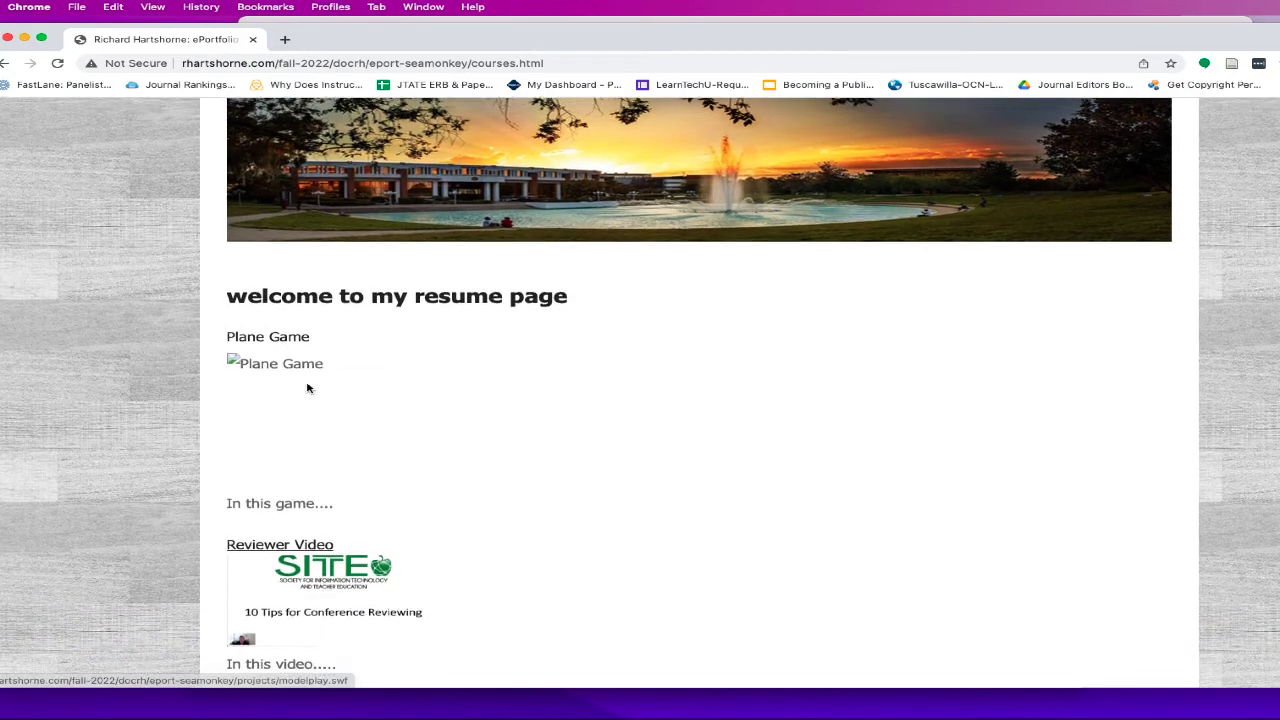
pyautogui.scroll(-1, 358, 393)
pyautogui.scroll(-1, 355, 350)
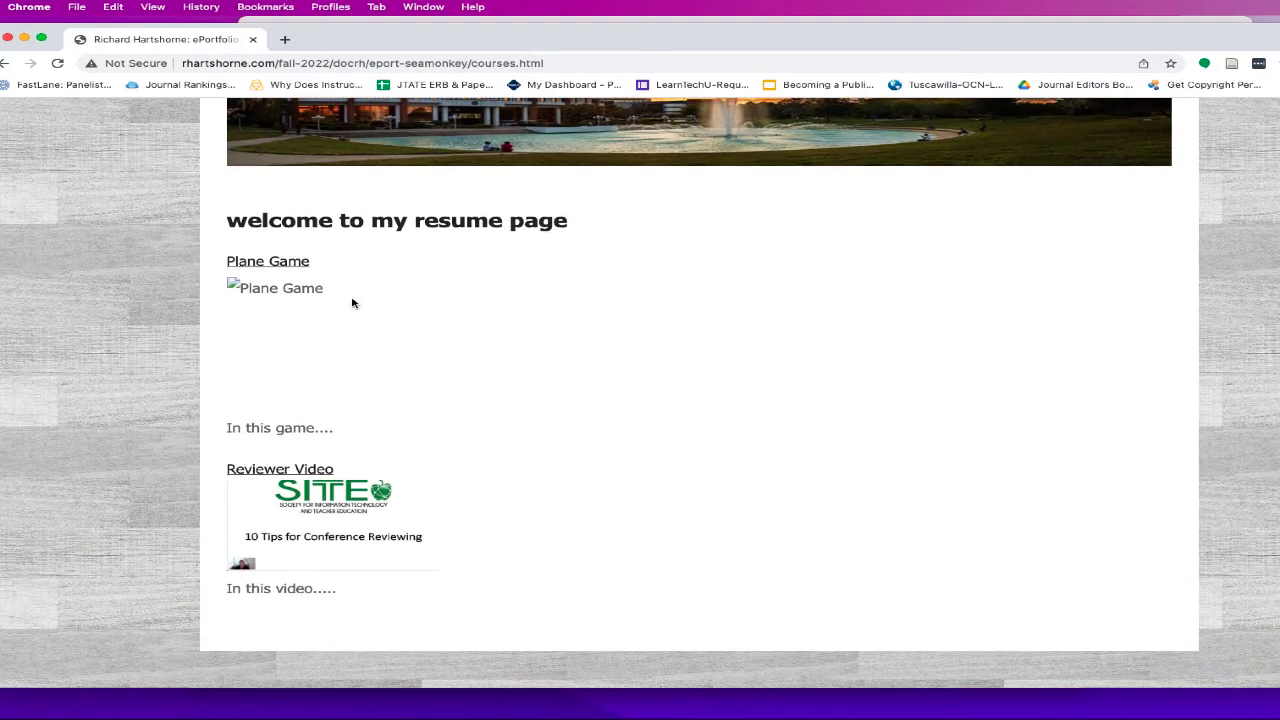
pyautogui.click(275, 266)
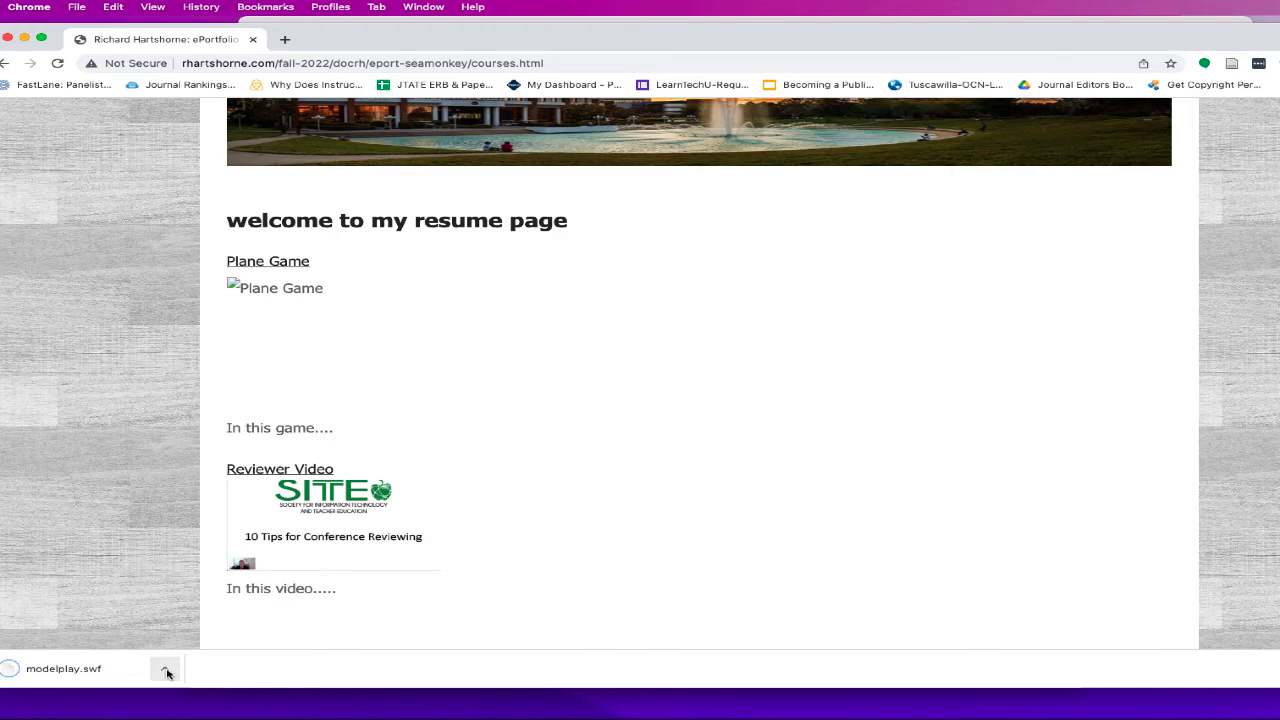
# - Play the Reviewer Video link, then return to the top of the courses page
pyautogui.click(263, 489)
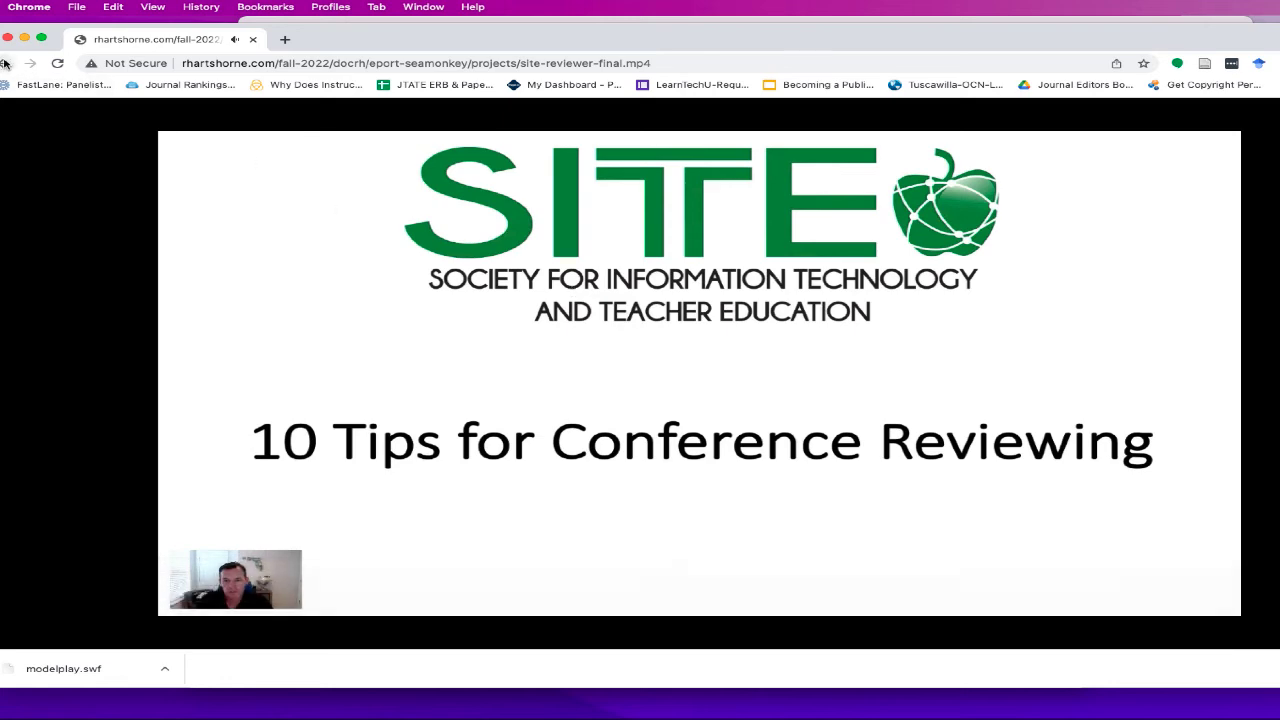
pyautogui.click(5, 63)
pyautogui.scroll(3, 419, 337)
pyautogui.scroll(1, 421, 337)
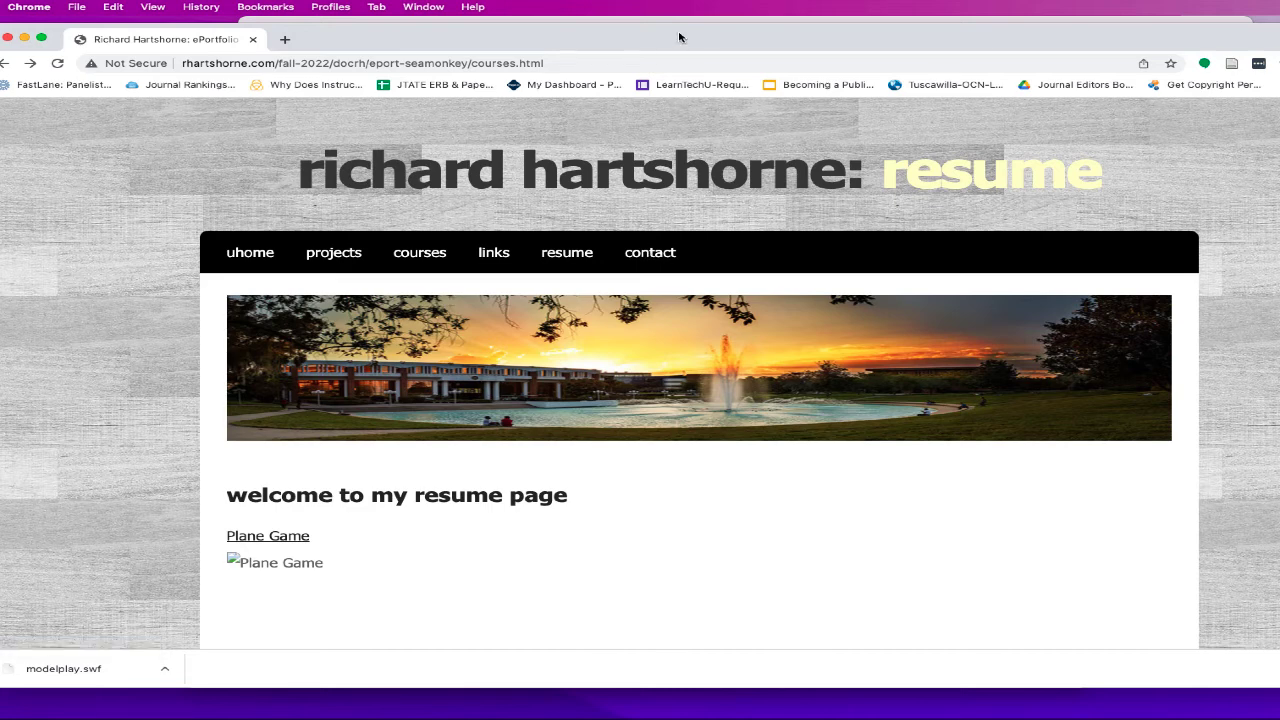
# - Click through the live resume, links, courses, projects and home pages in the nav bar
pyautogui.moveTo(677, 37); pyautogui.dragTo(721, 33)
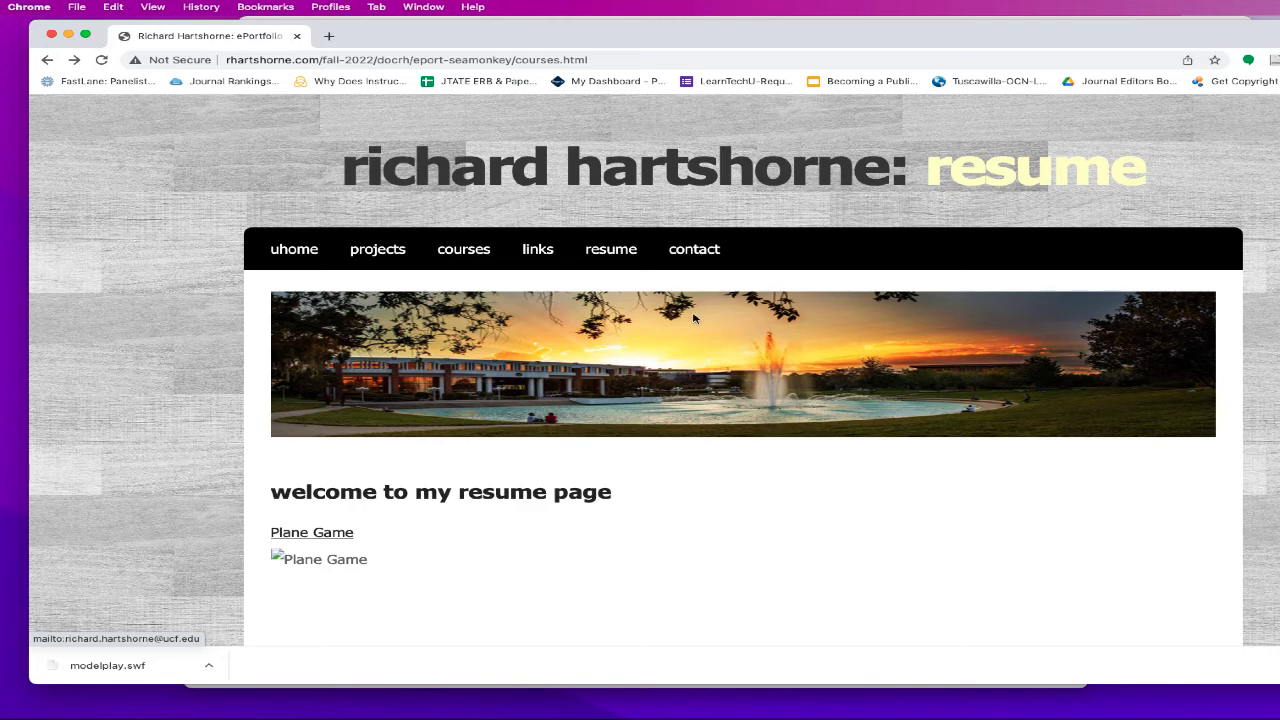
pyautogui.click(620, 254)
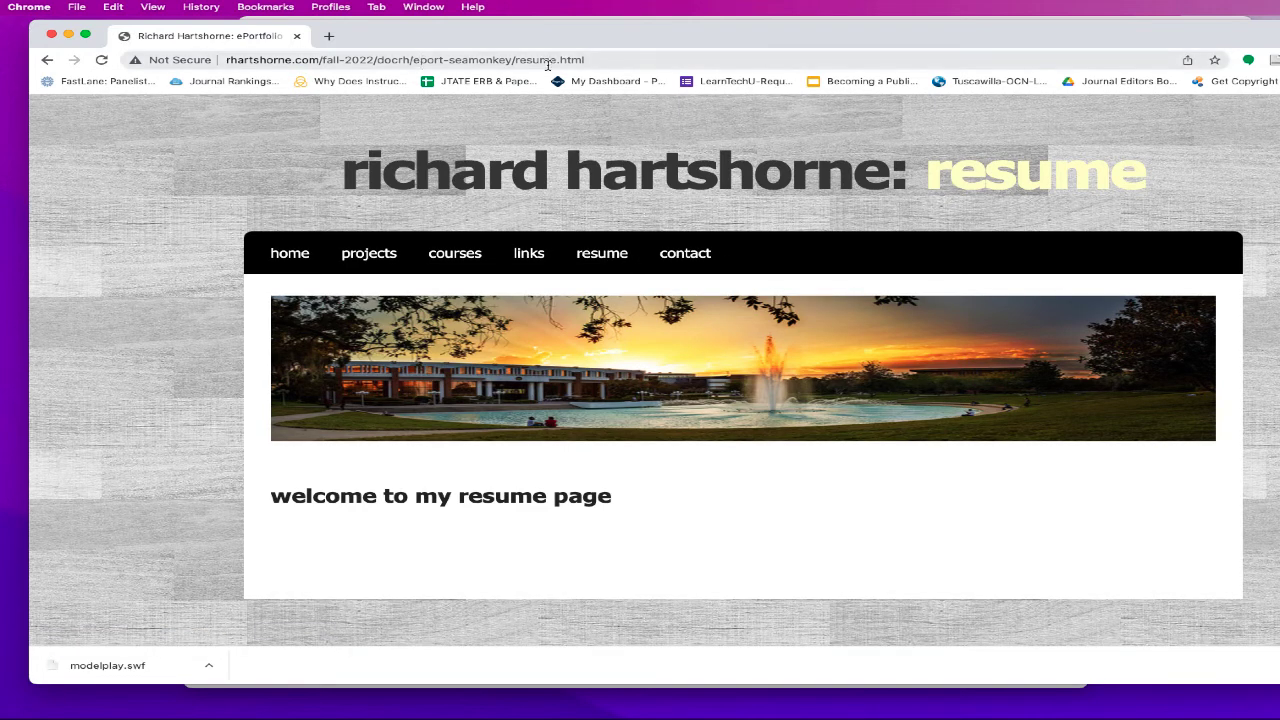
pyautogui.click(538, 257)
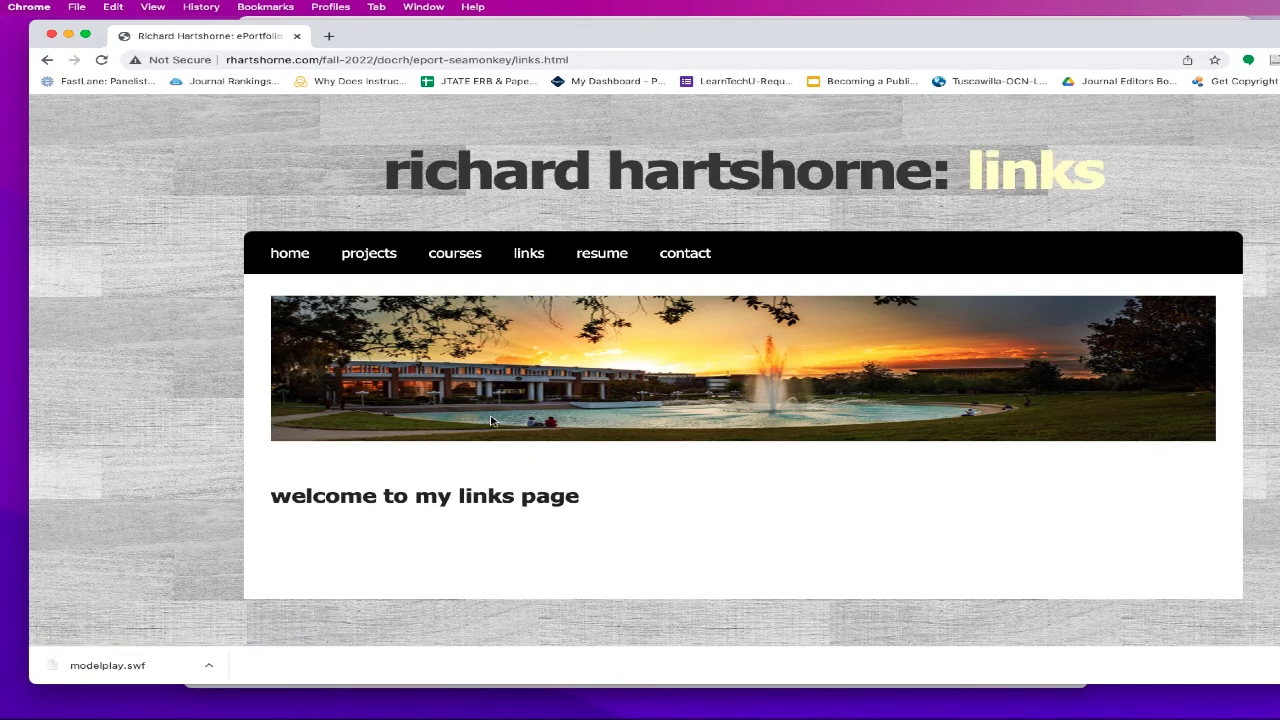
pyautogui.click(465, 256)
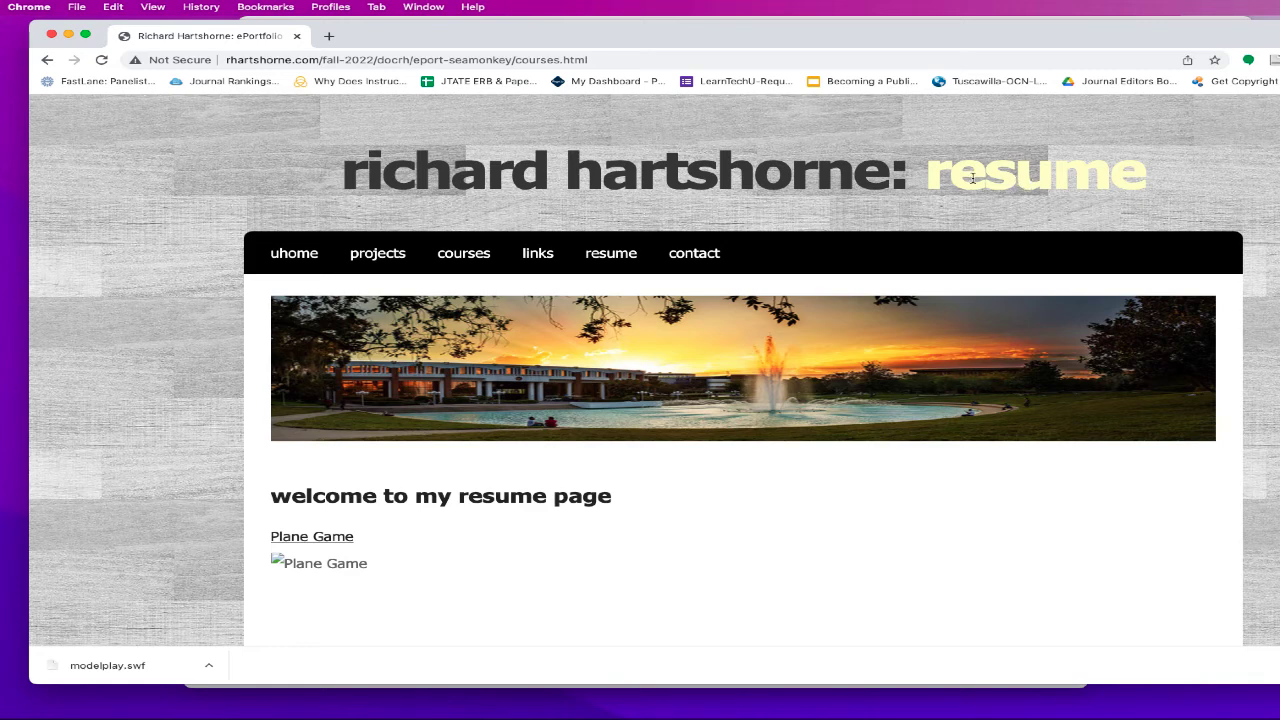
pyautogui.doubleClick(1024, 179)
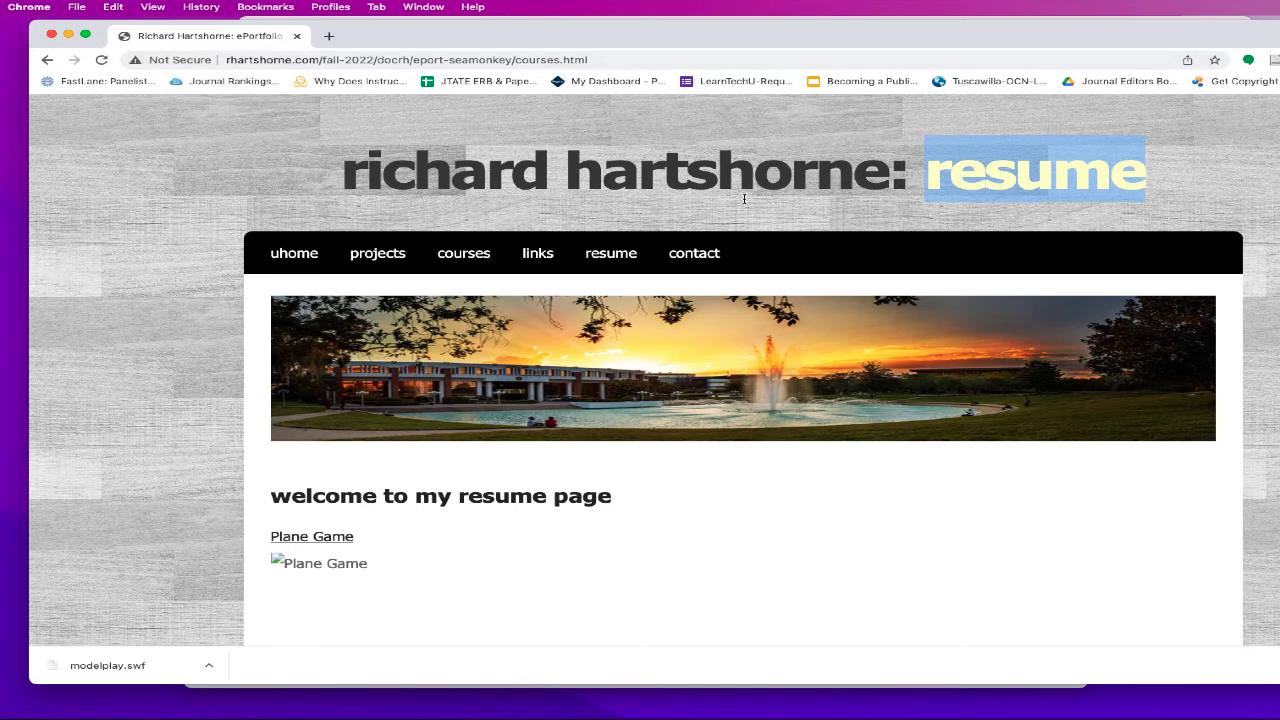
pyautogui.click(393, 258)
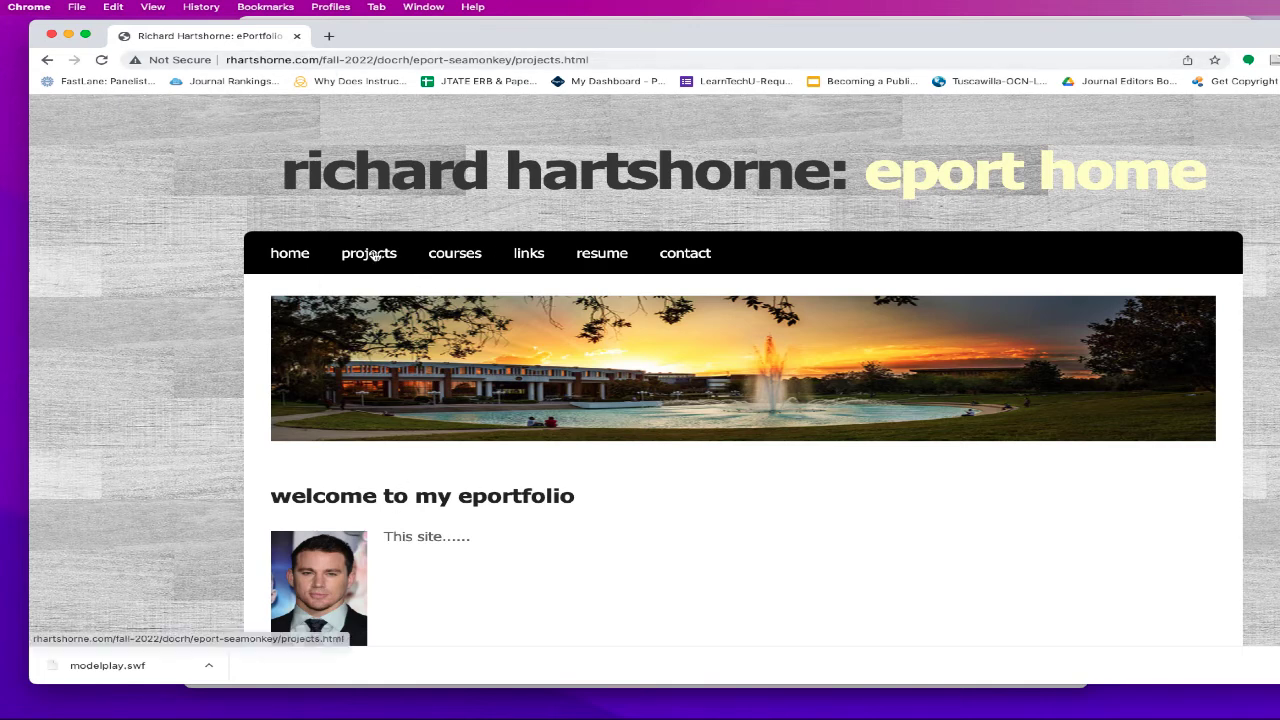
pyautogui.click(290, 254)
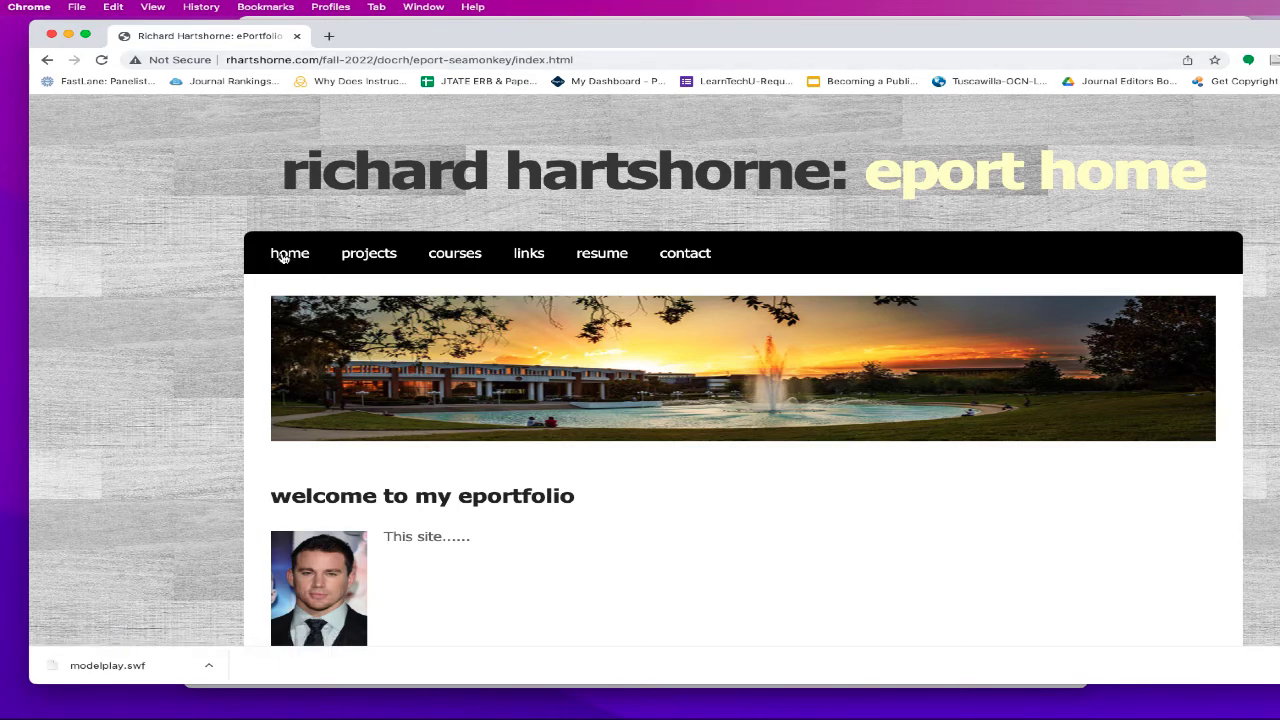
pyautogui.moveTo(571, 38); pyautogui.dragTo(545, 308)
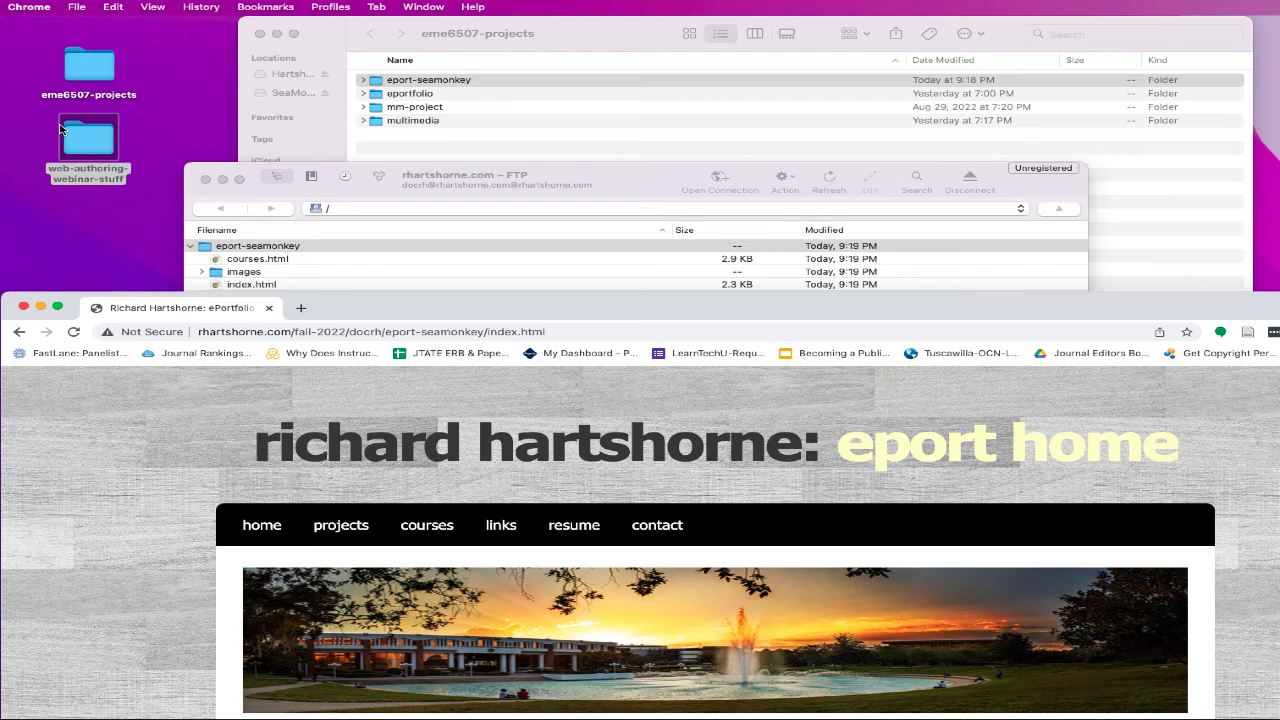
# - Browse the eme6507-projects and web-authoring-webinar-stuff desktop folders in Finder
pyautogui.doubleClick(78, 85)
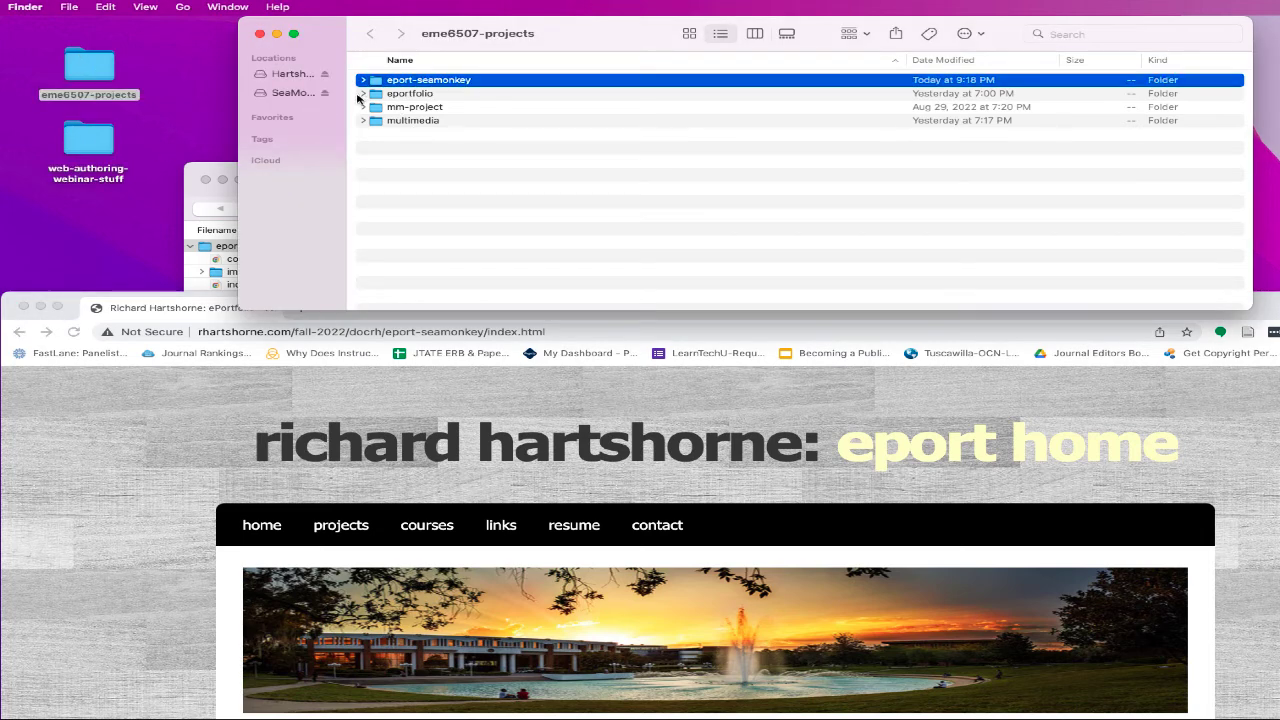
pyautogui.click(362, 93)
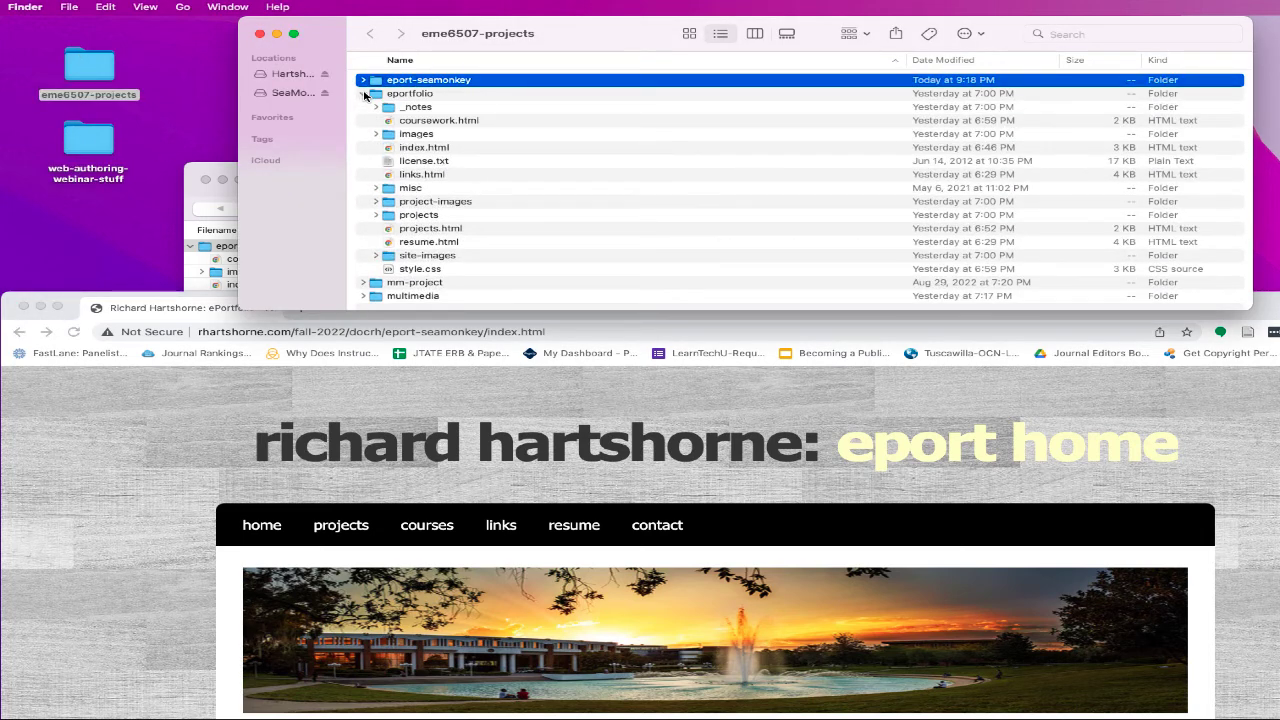
pyautogui.click(363, 94)
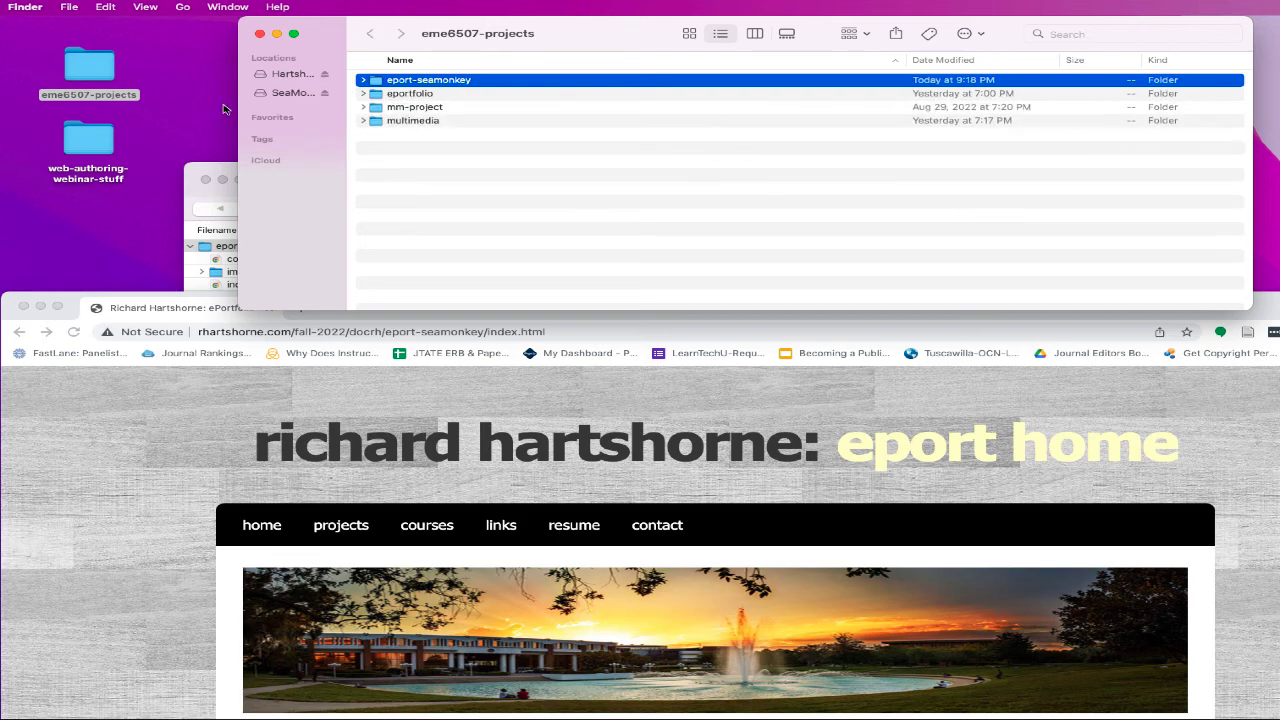
pyautogui.click(259, 34)
pyautogui.doubleClick(88, 140)
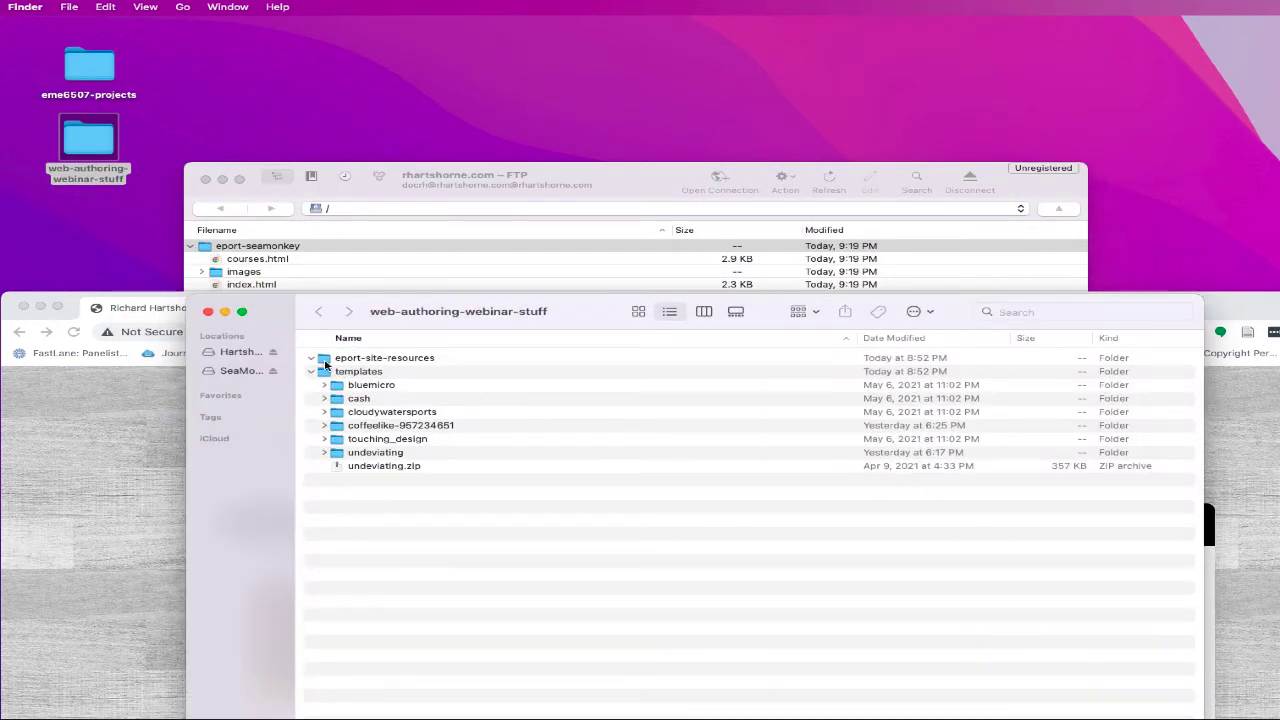
pyautogui.click(312, 372)
pyautogui.click(311, 358)
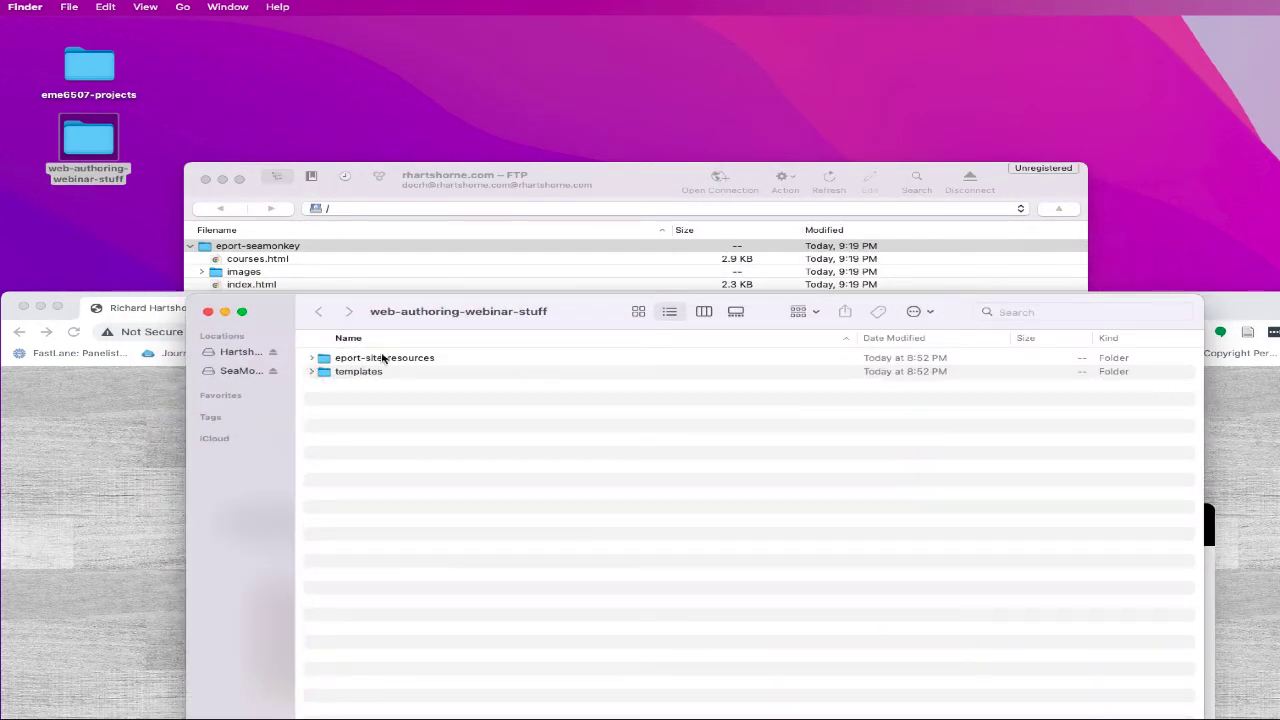
pyautogui.click(207, 314)
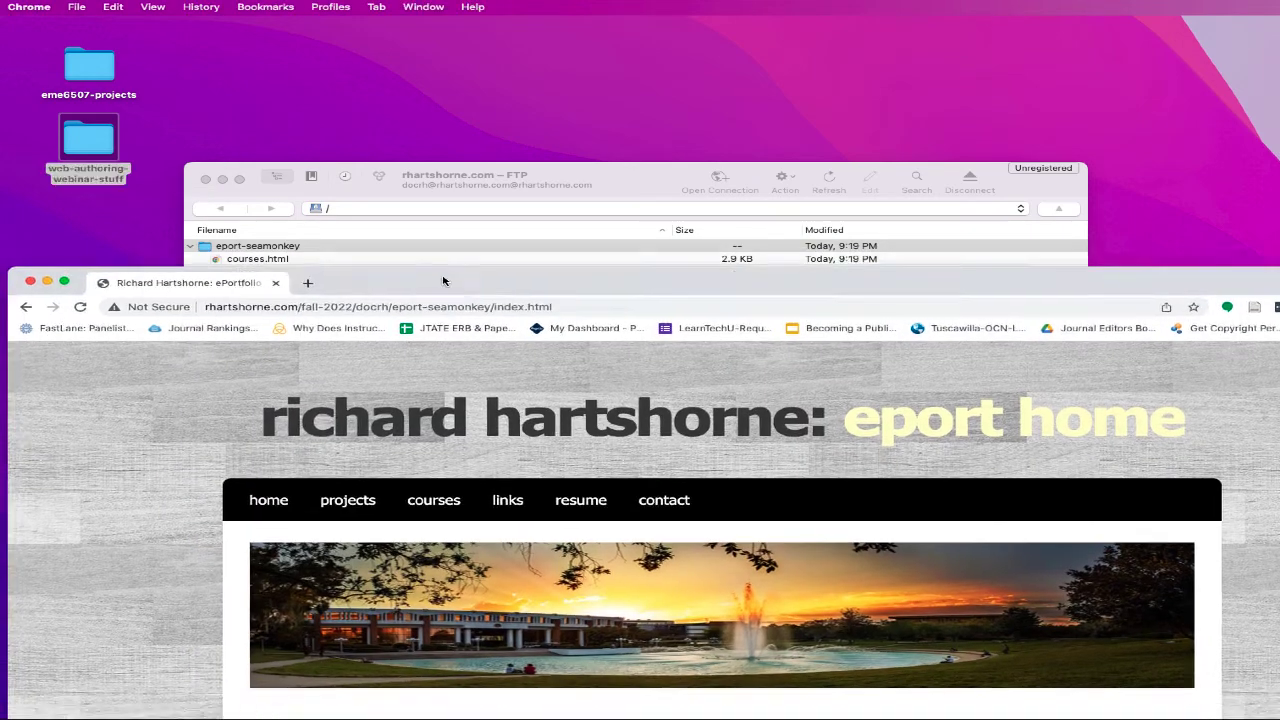
# - Locate the local eport-seamonkey project folder and bring up the live projects page
pyautogui.doubleClick(443, 280)
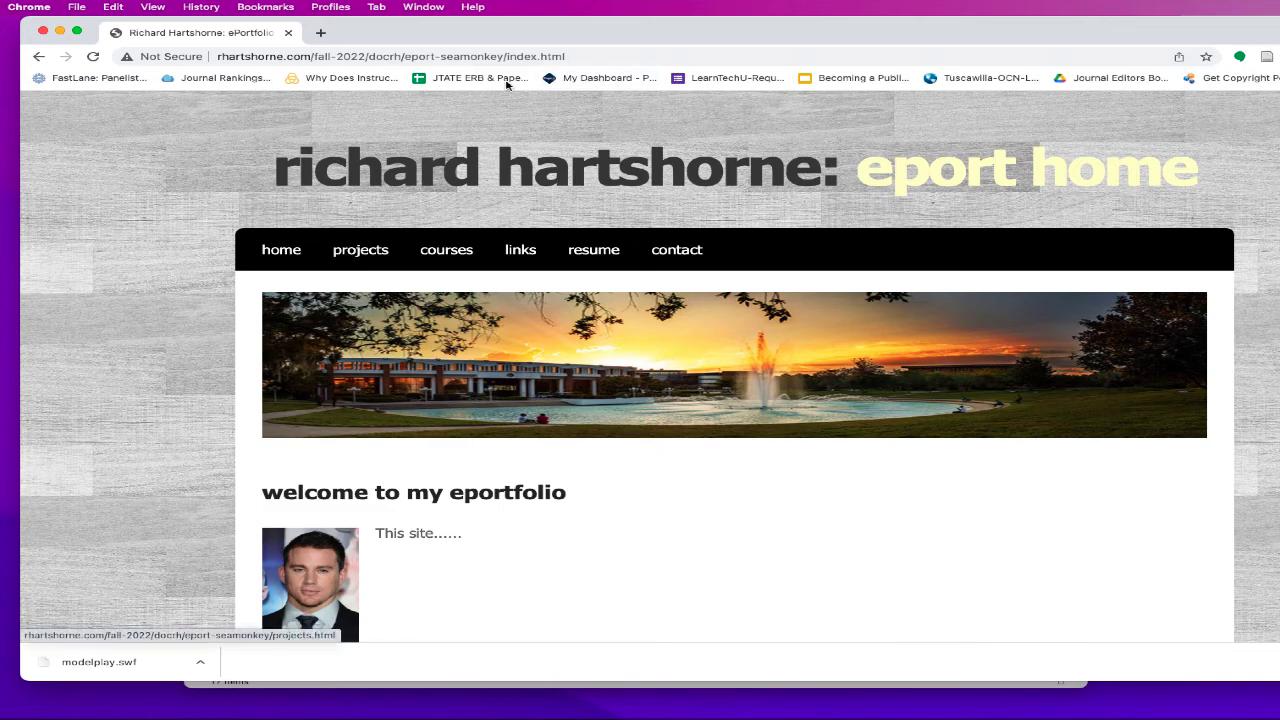
pyautogui.moveTo(516, 40); pyautogui.dragTo(481, 336)
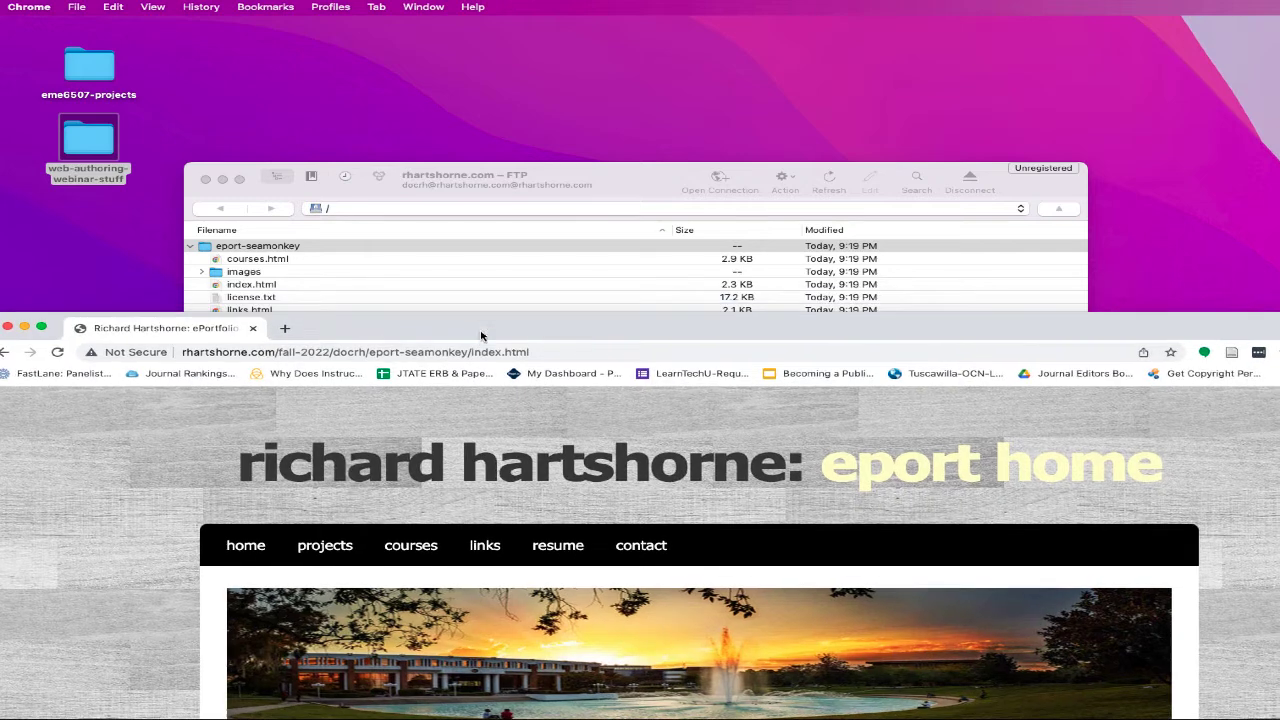
pyautogui.doubleClick(109, 131)
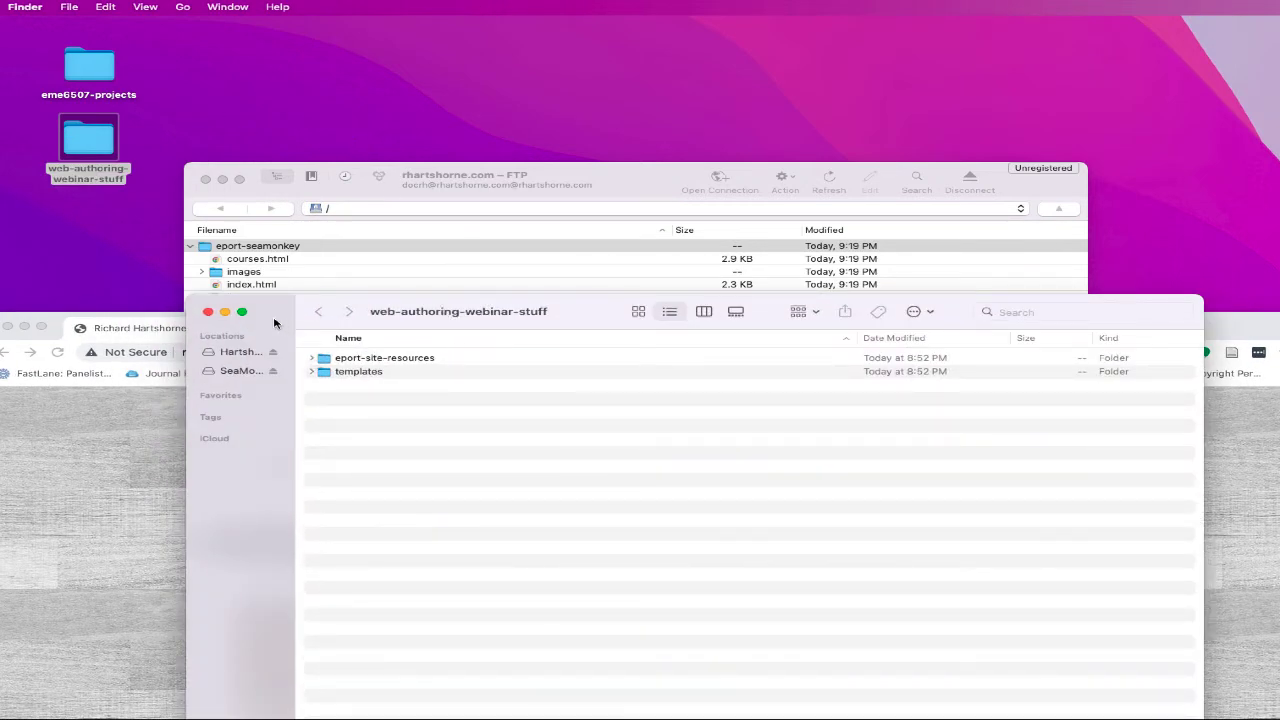
pyautogui.click(208, 312)
pyautogui.click(108, 68)
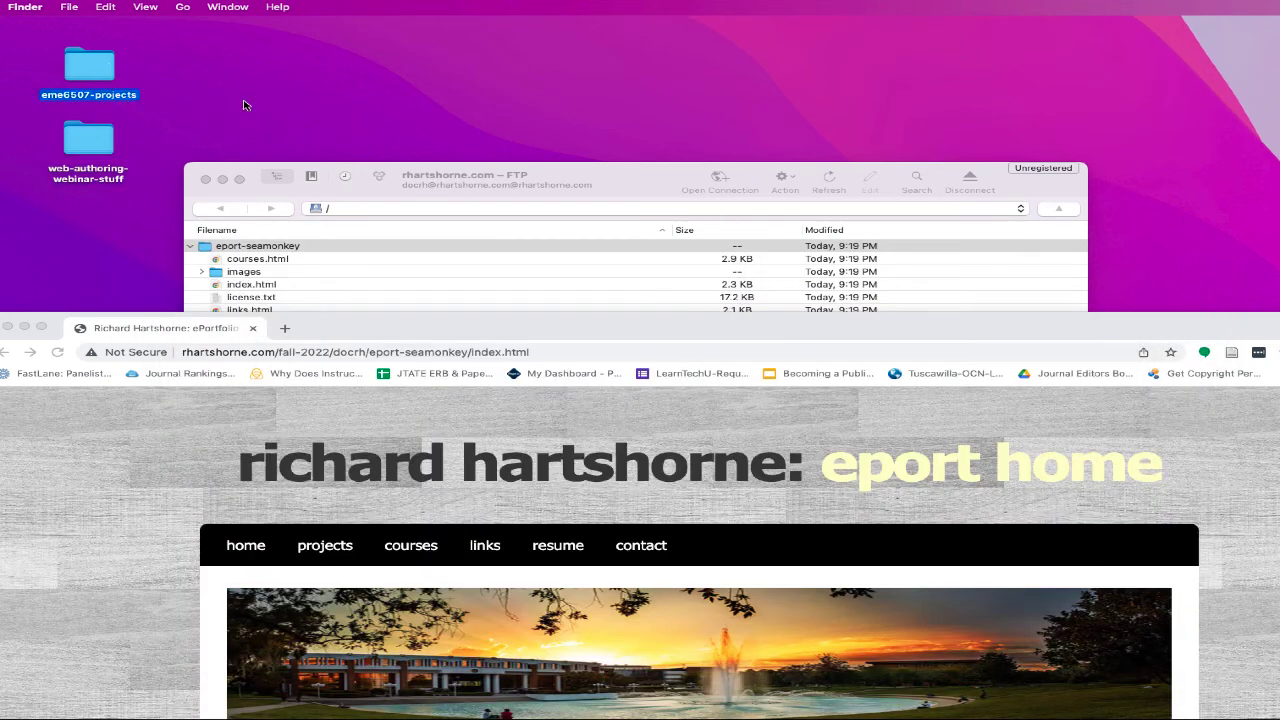
pyautogui.click(428, 80)
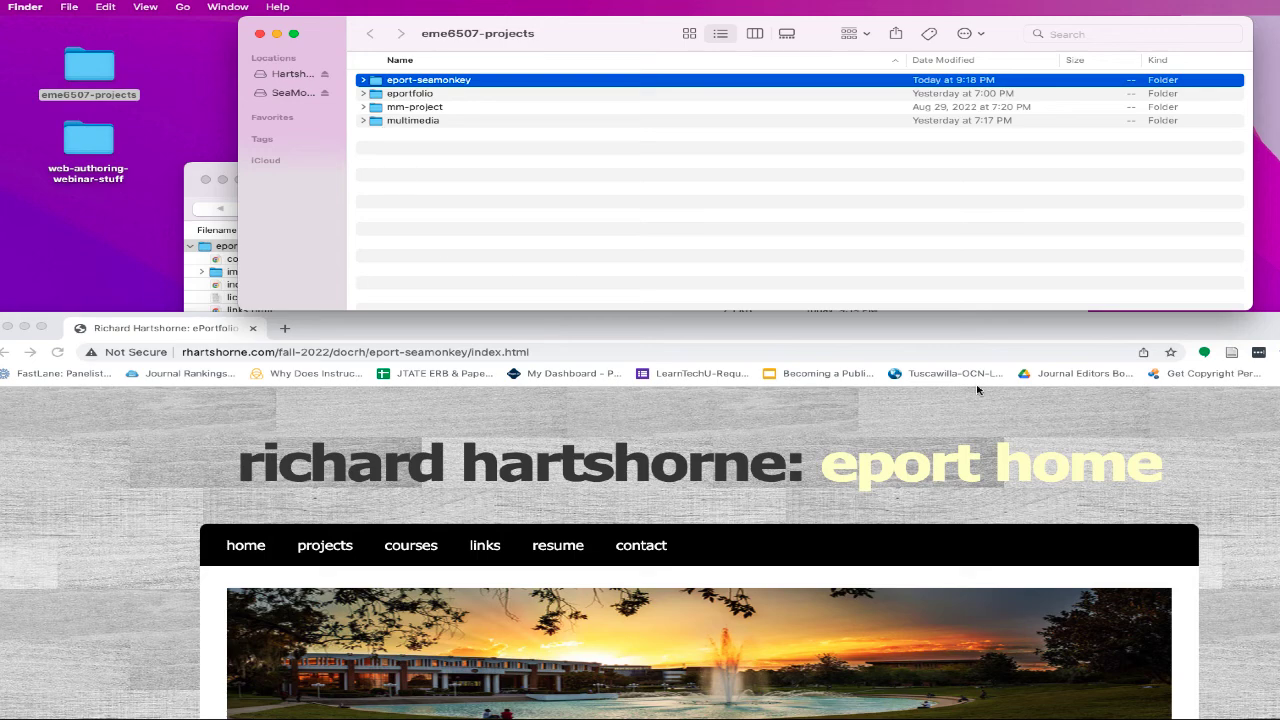
pyautogui.moveTo(970, 328); pyautogui.dragTo(970, 124)
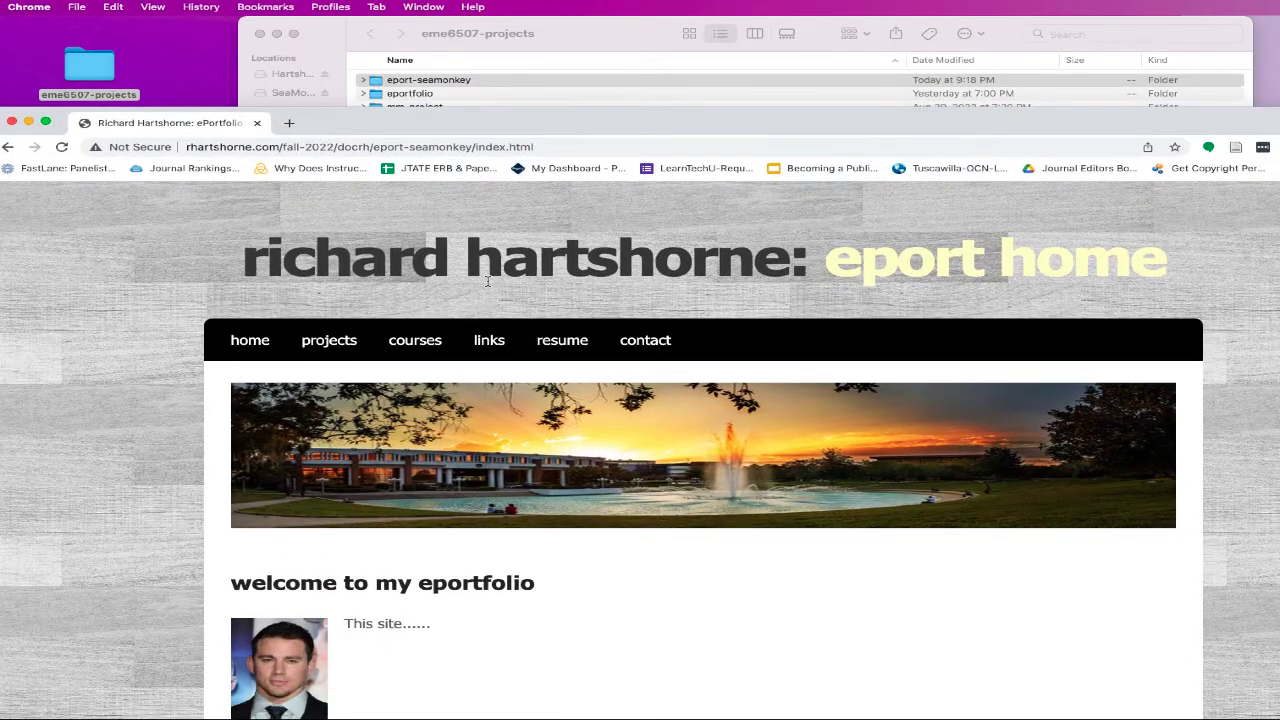
pyautogui.click(330, 341)
# - Expand eport-seamonkey, select projects.html, and launch SeaMonkey
pyautogui.click(366, 80)
pyautogui.click(364, 80)
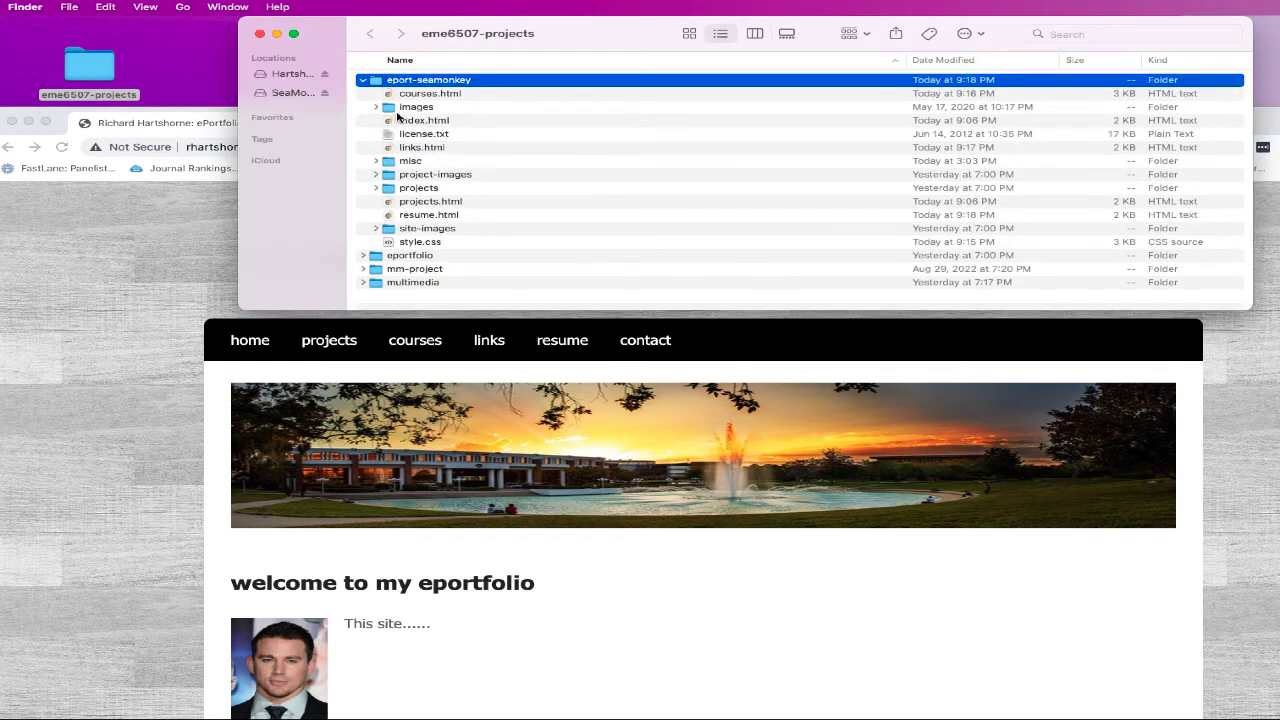
pyautogui.click(414, 205)
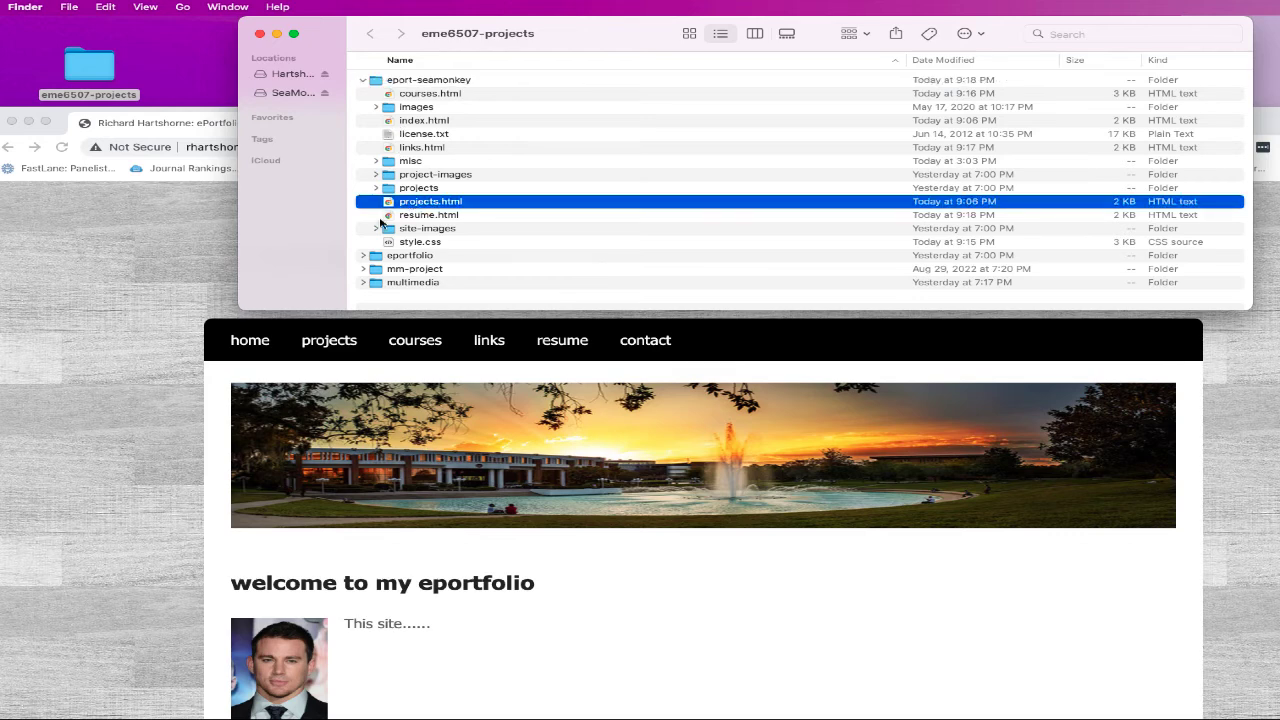
pyautogui.click(201, 243)
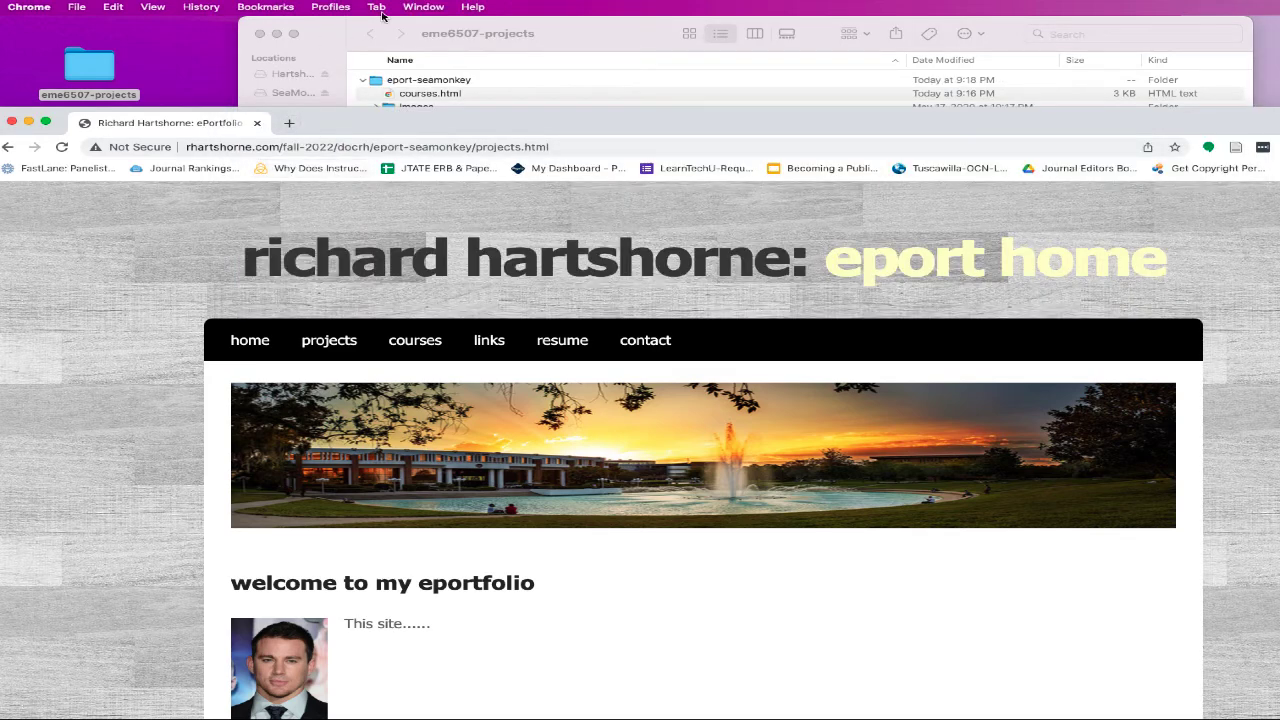
pyautogui.moveTo(640, 718)
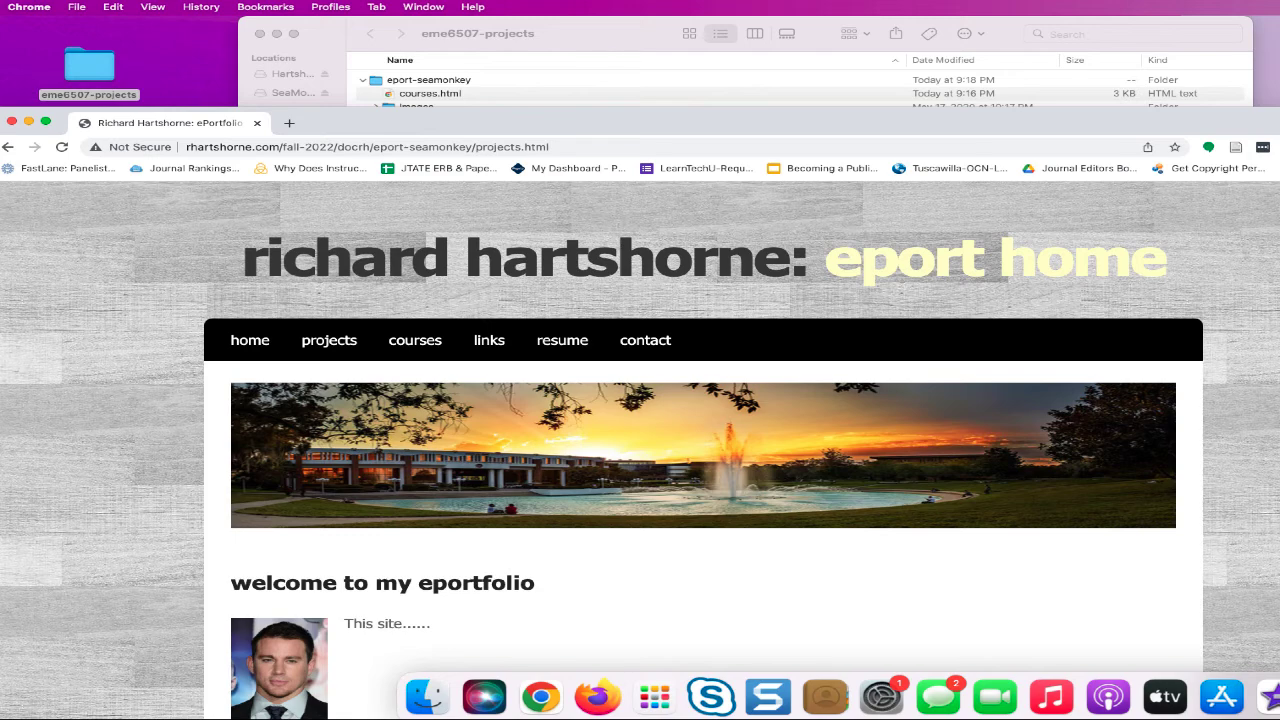
pyautogui.click(1278, 697)
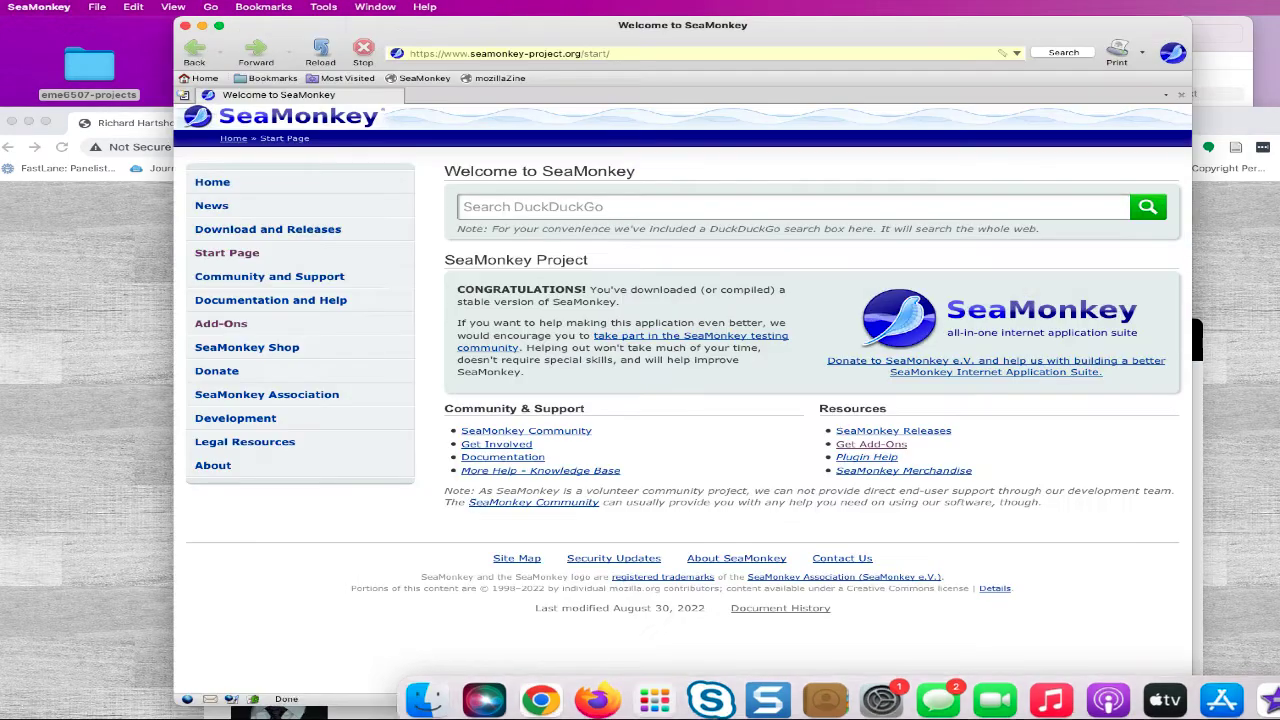
# - Open projects.html in a new SeaMonkey Composer window
pyautogui.click(185, 25)
pyautogui.click(375, 7)
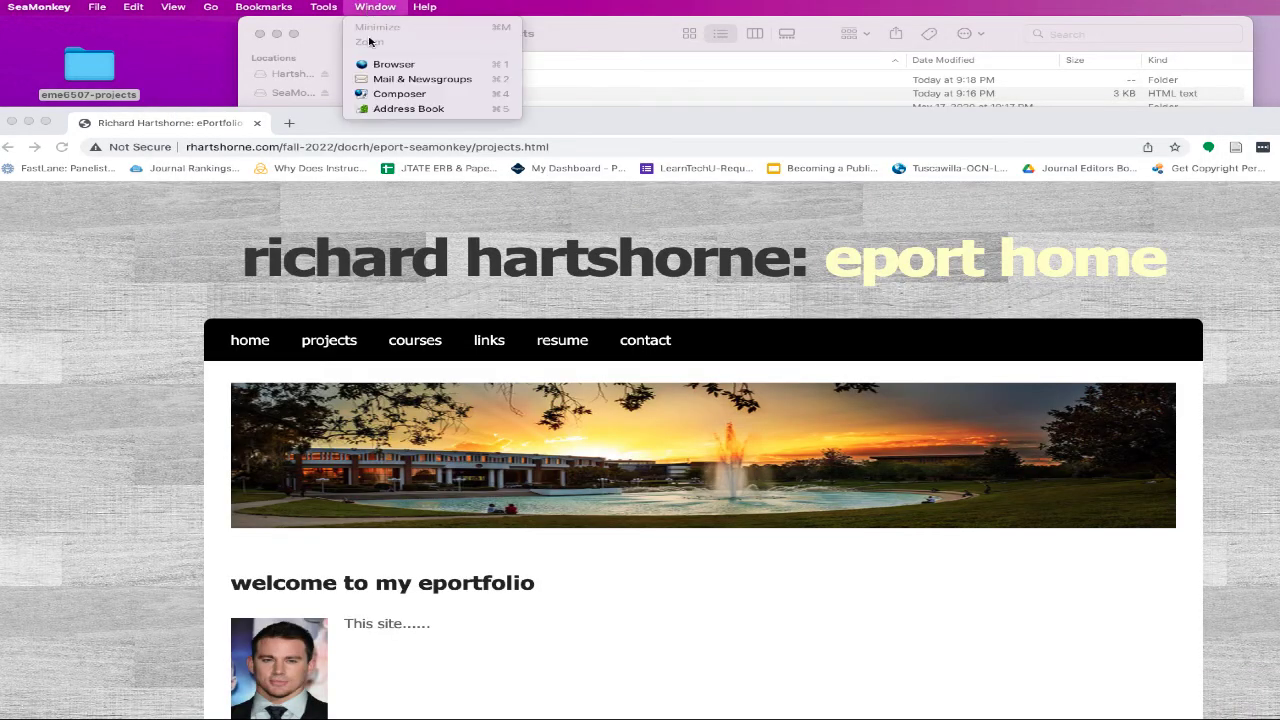
pyautogui.click(398, 94)
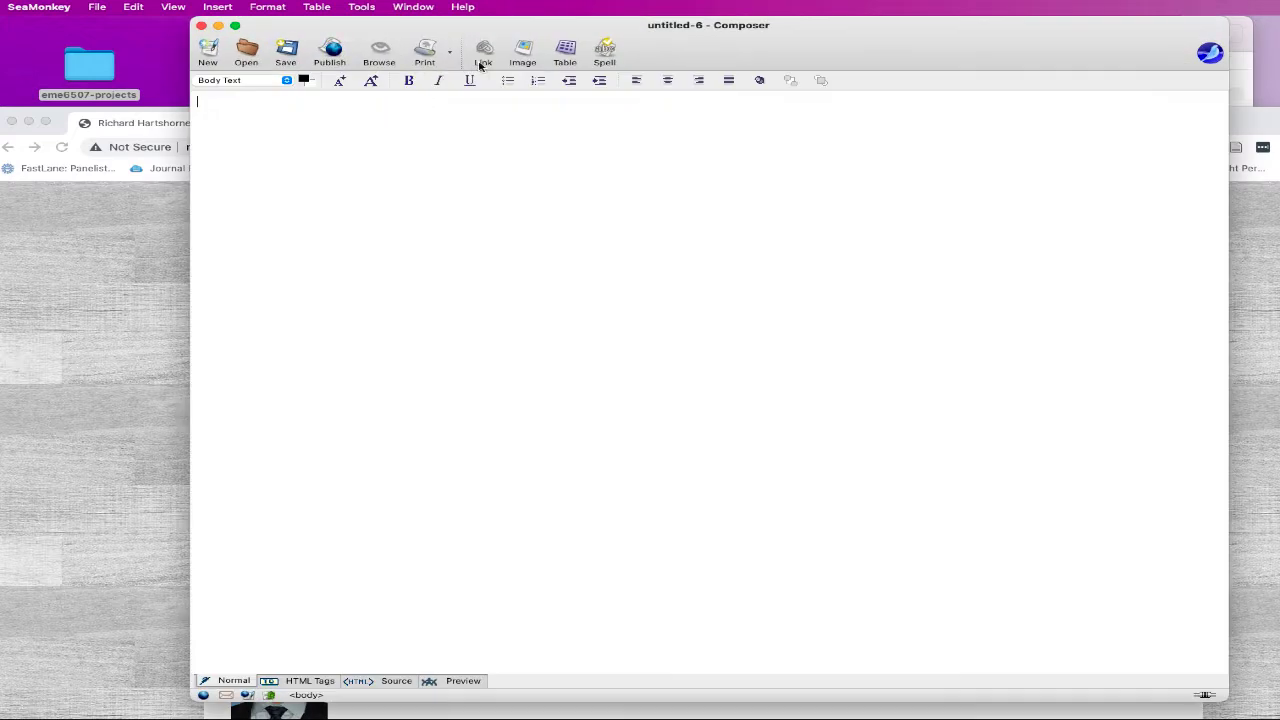
pyautogui.click(246, 52)
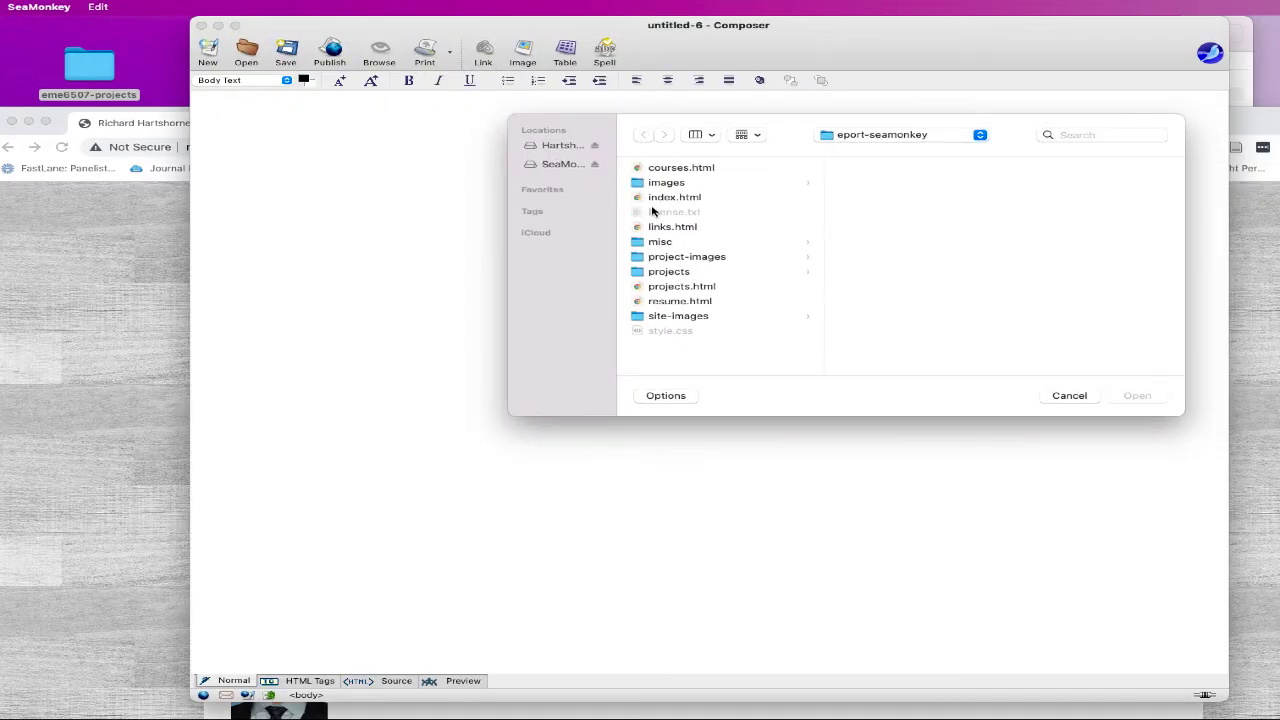
pyautogui.click(663, 287)
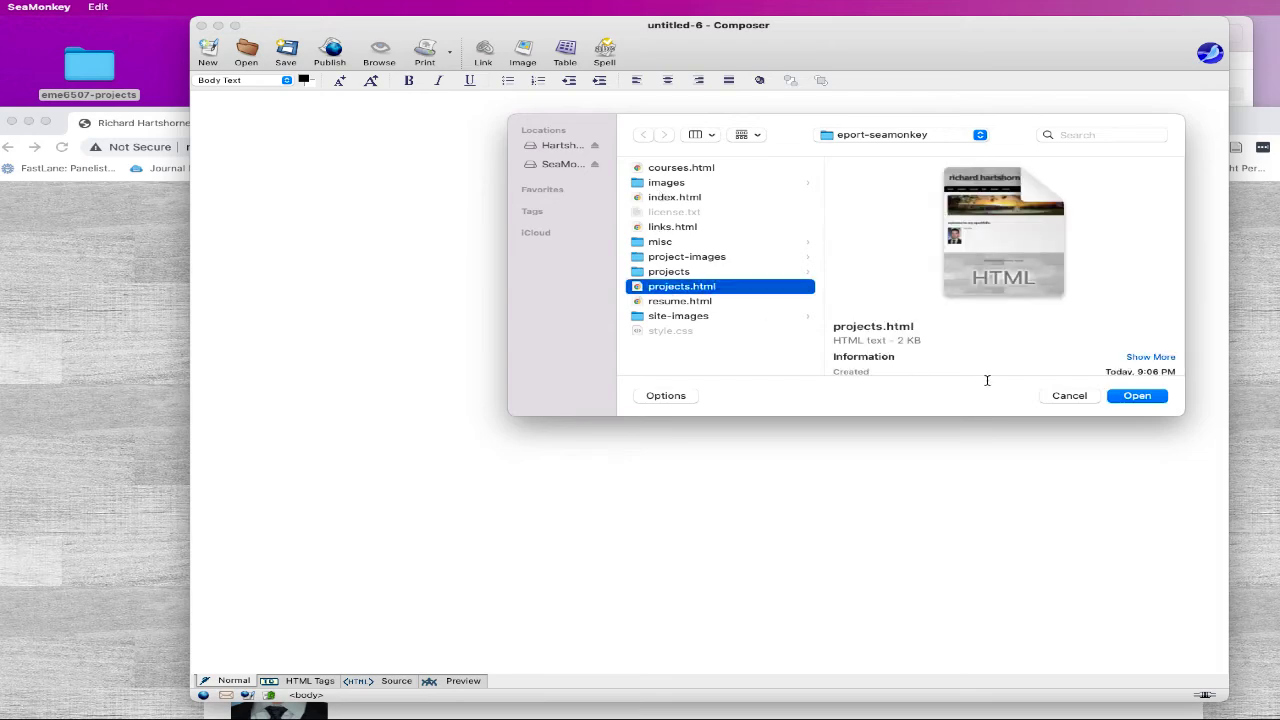
pyautogui.click(1130, 398)
# - Change the page heading to read 'projects'
pyautogui.doubleClick(1108, 170)
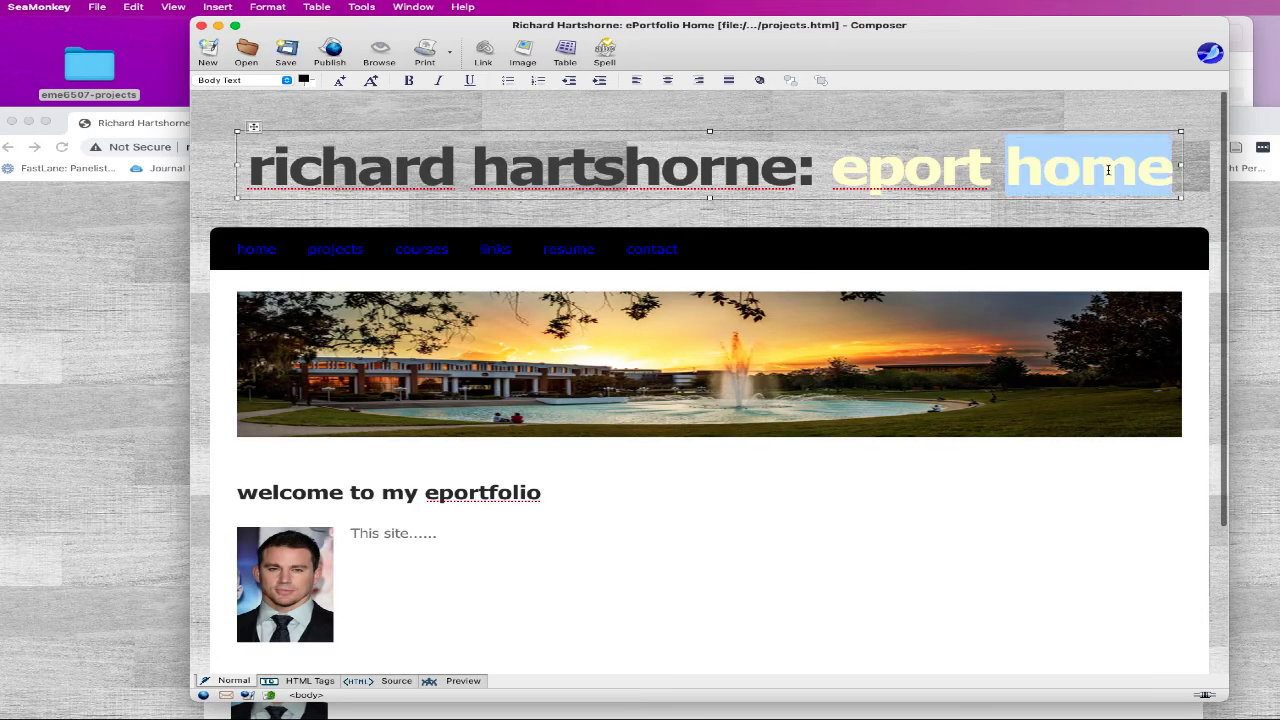
pyautogui.press('BackSpace')
pyautogui.press('BackSpace')
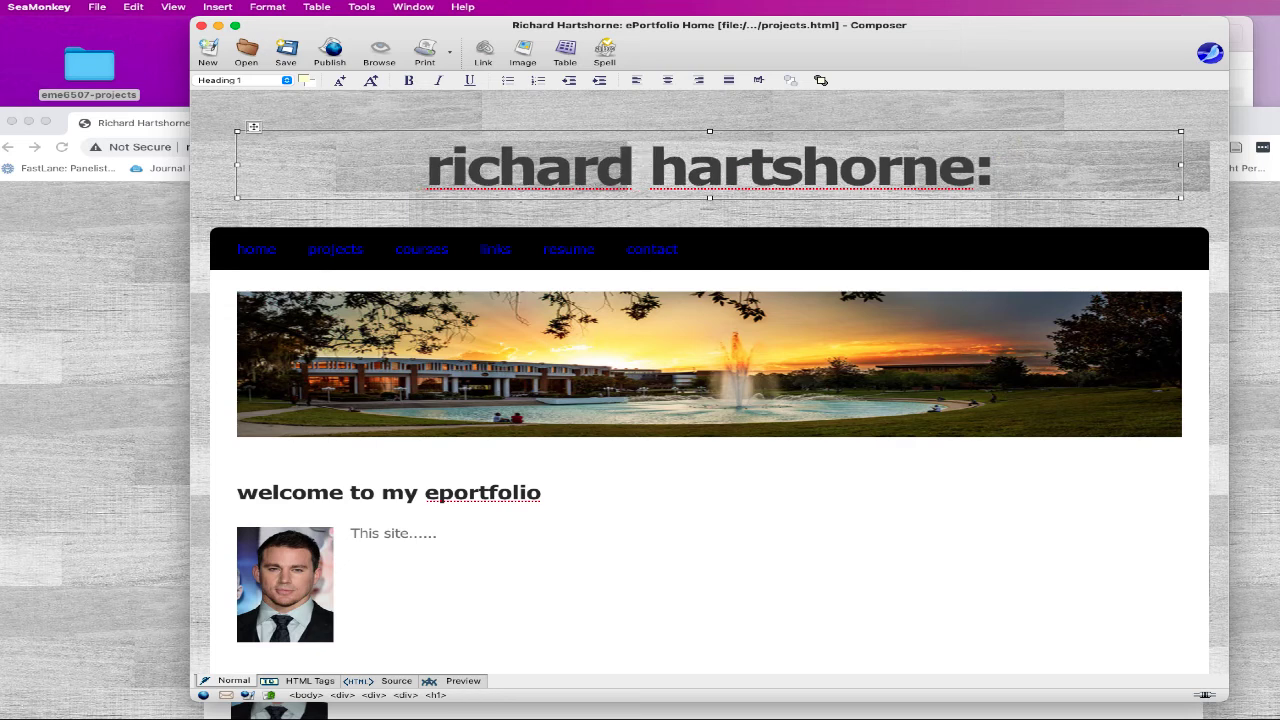
pyautogui.write('p4oj3')
pyautogui.press('BackSpace')
pyautogui.press('BackSpace')
pyautogui.press('BackSpace')
pyautogui.press('BackSpace')
pyautogui.press('BackSpace')
pyautogui.write('project')
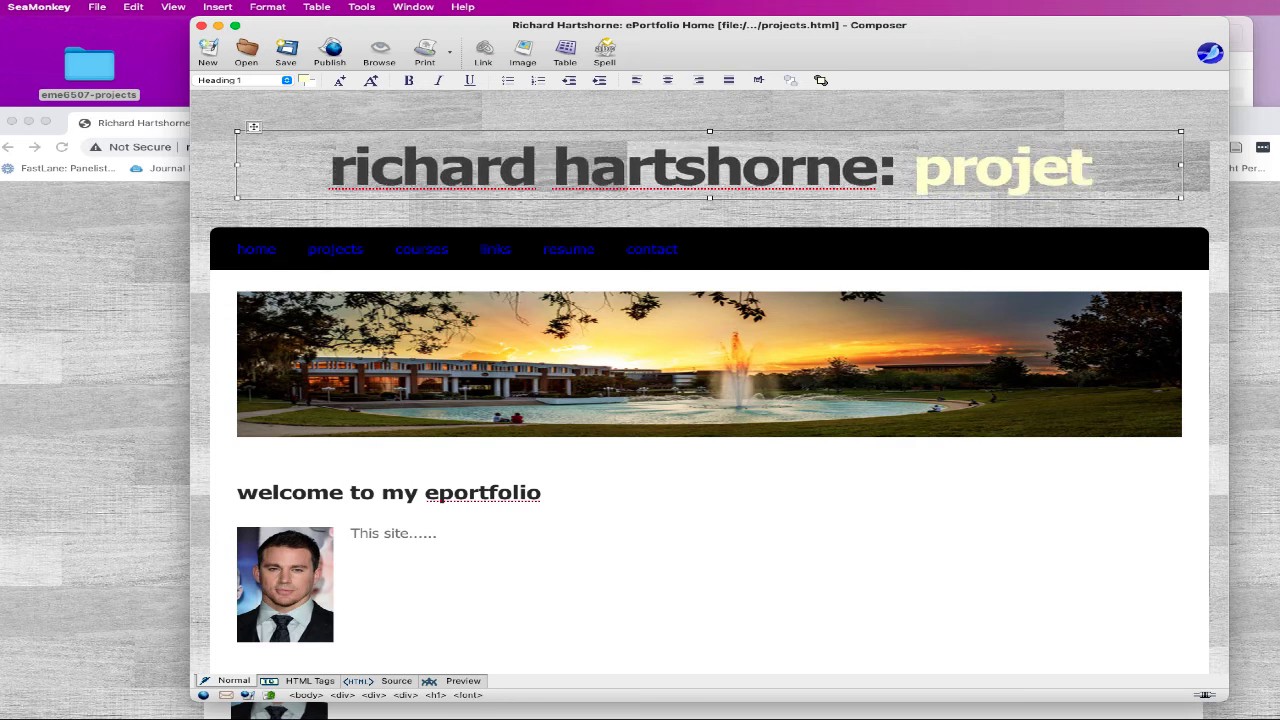
pyautogui.write('s')
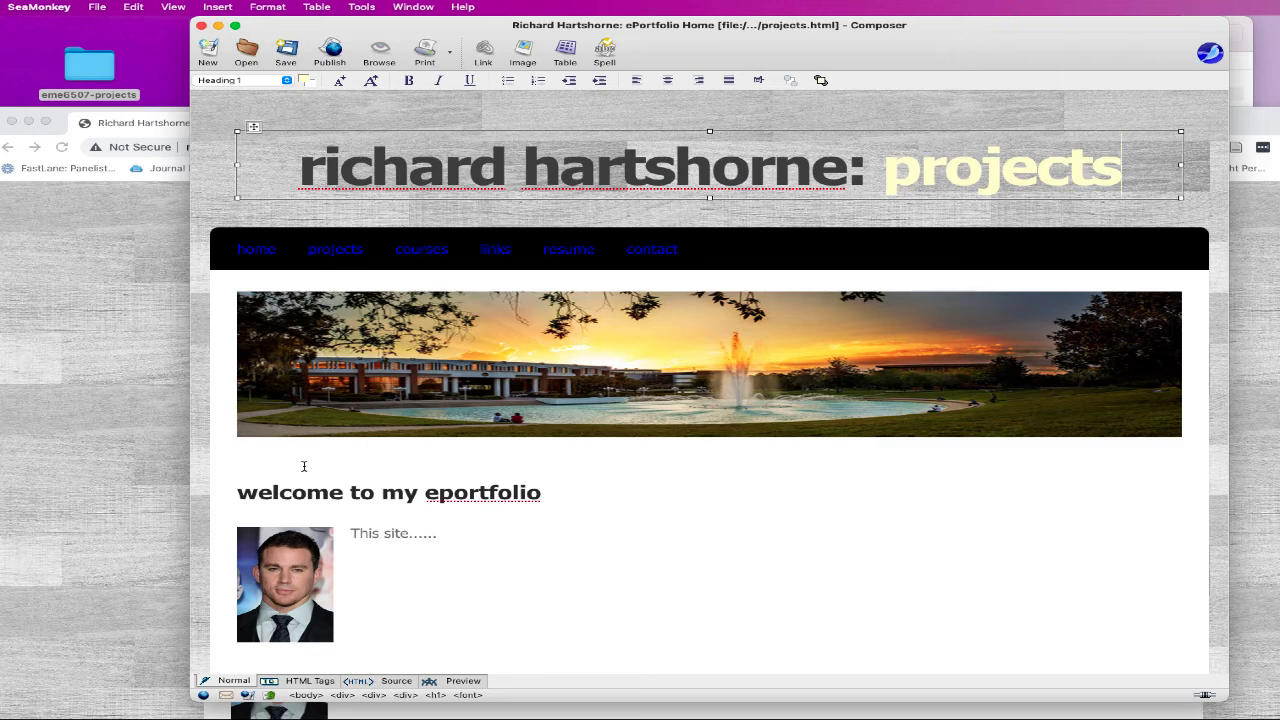
# - Delete the portrait photo and 'This site' placeholder, adding 'Plane Game' and 'Reviewer video' lines
pyautogui.doubleClick(468, 492)
pyautogui.write('projects')
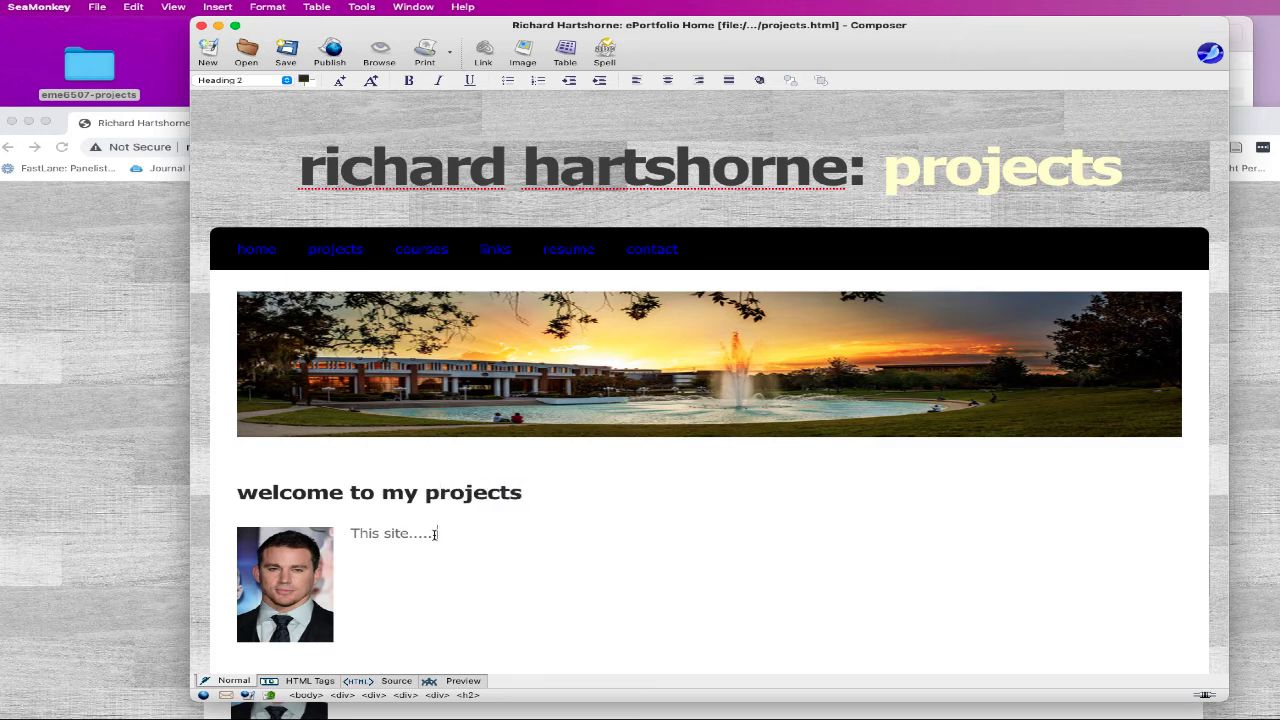
pyautogui.moveTo(436, 534); pyautogui.dragTo(295, 538)
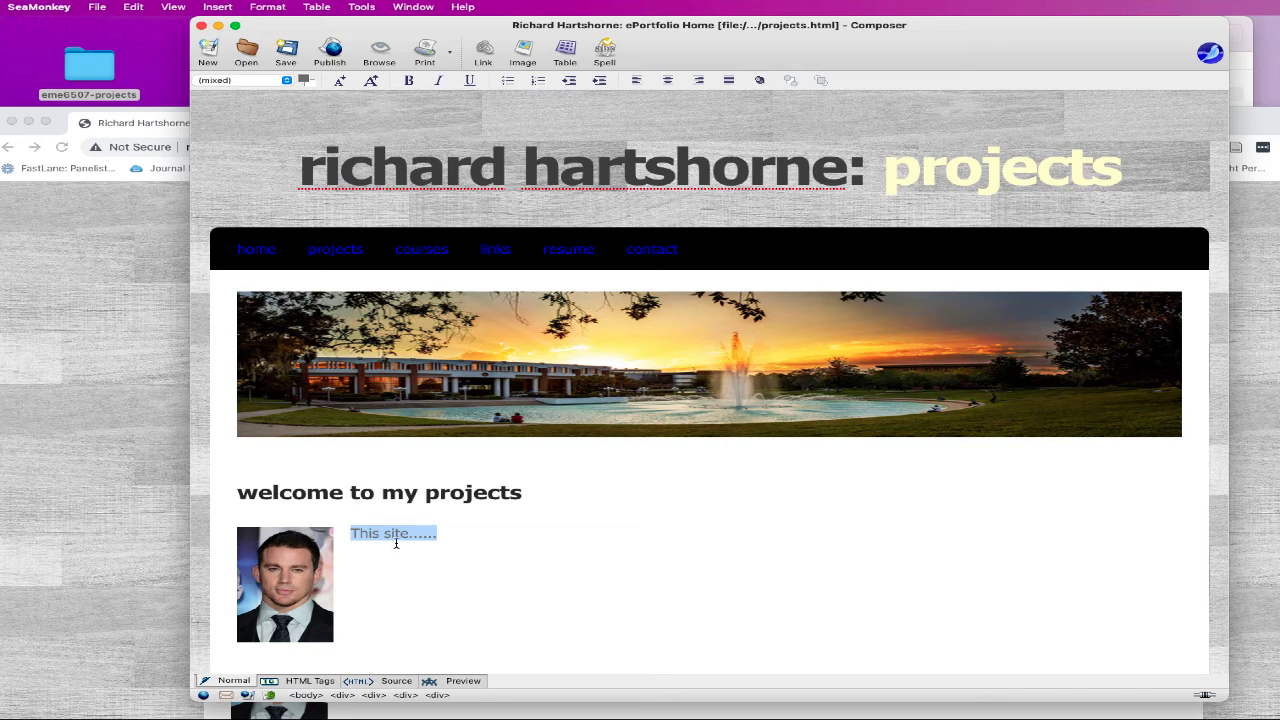
pyautogui.click(396, 543)
pyautogui.press('BackSpace')
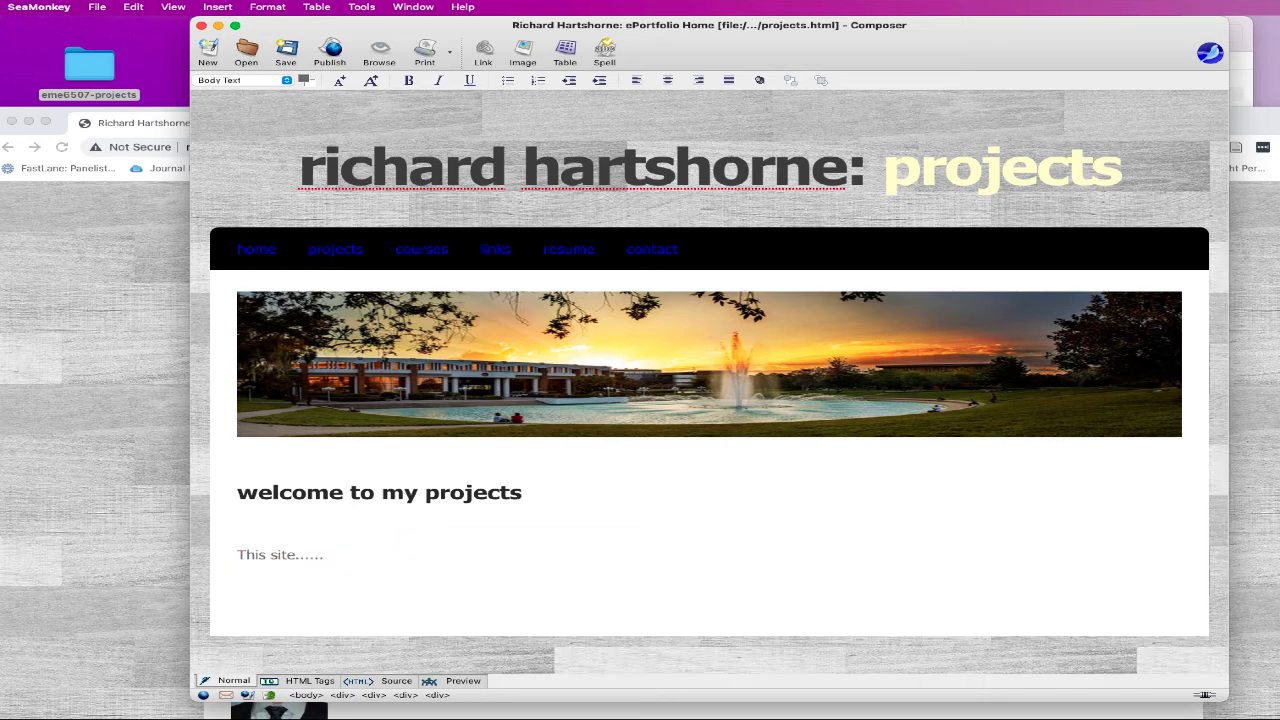
pyautogui.write('Plane Game')
pyautogui.press('Return')
pyautogui.press('Return')
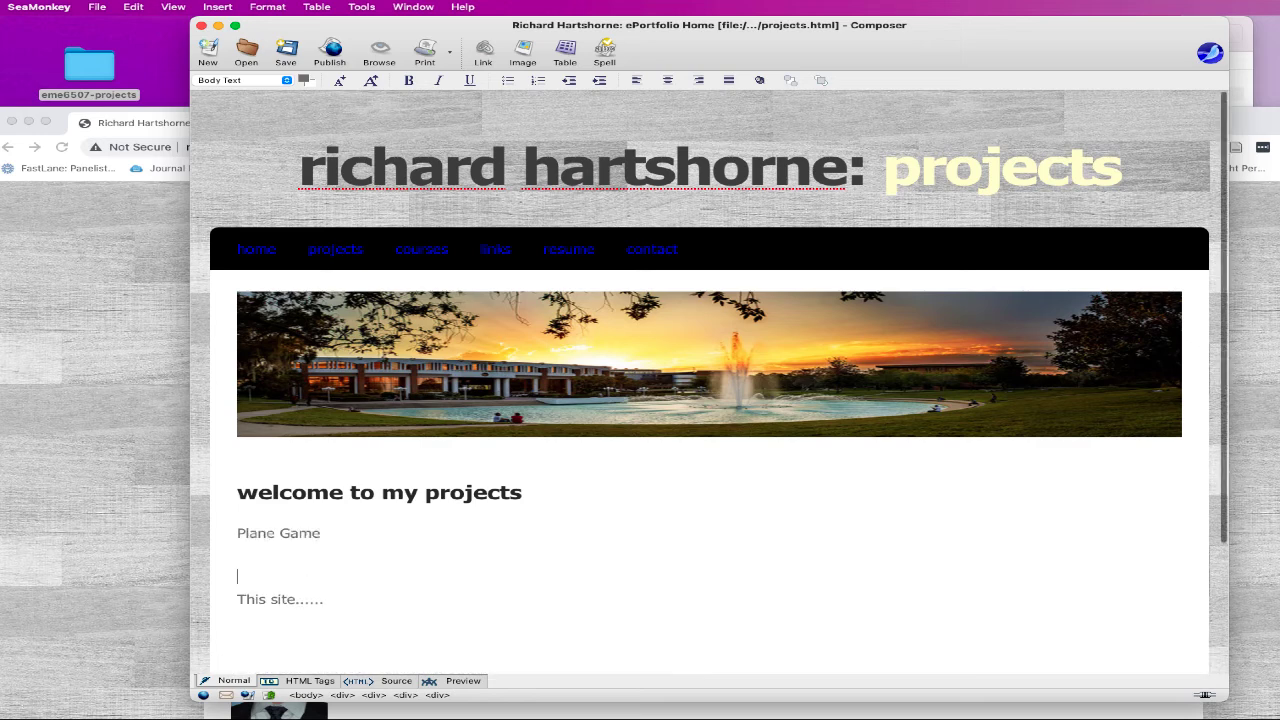
pyautogui.write('Video')
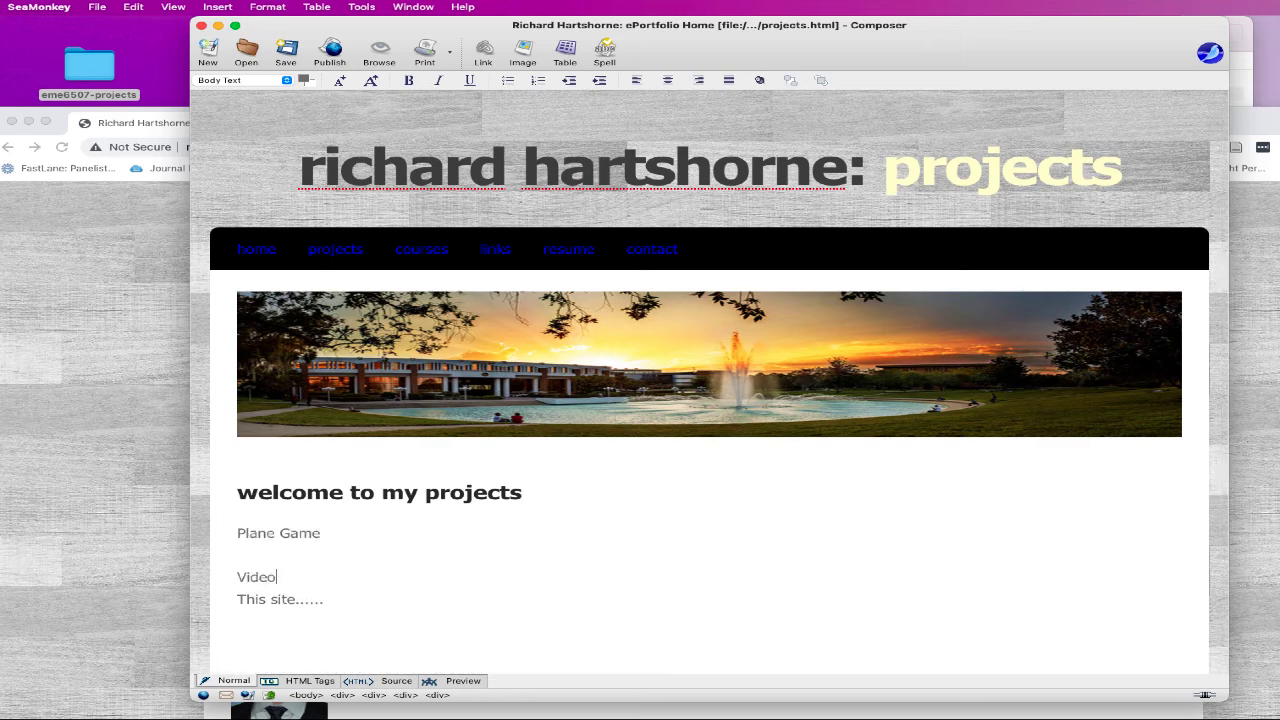
pyautogui.write('Reviewer vide')
pyautogui.moveTo(318, 599); pyautogui.dragTo(230, 599)
pyautogui.press('BackSpace')
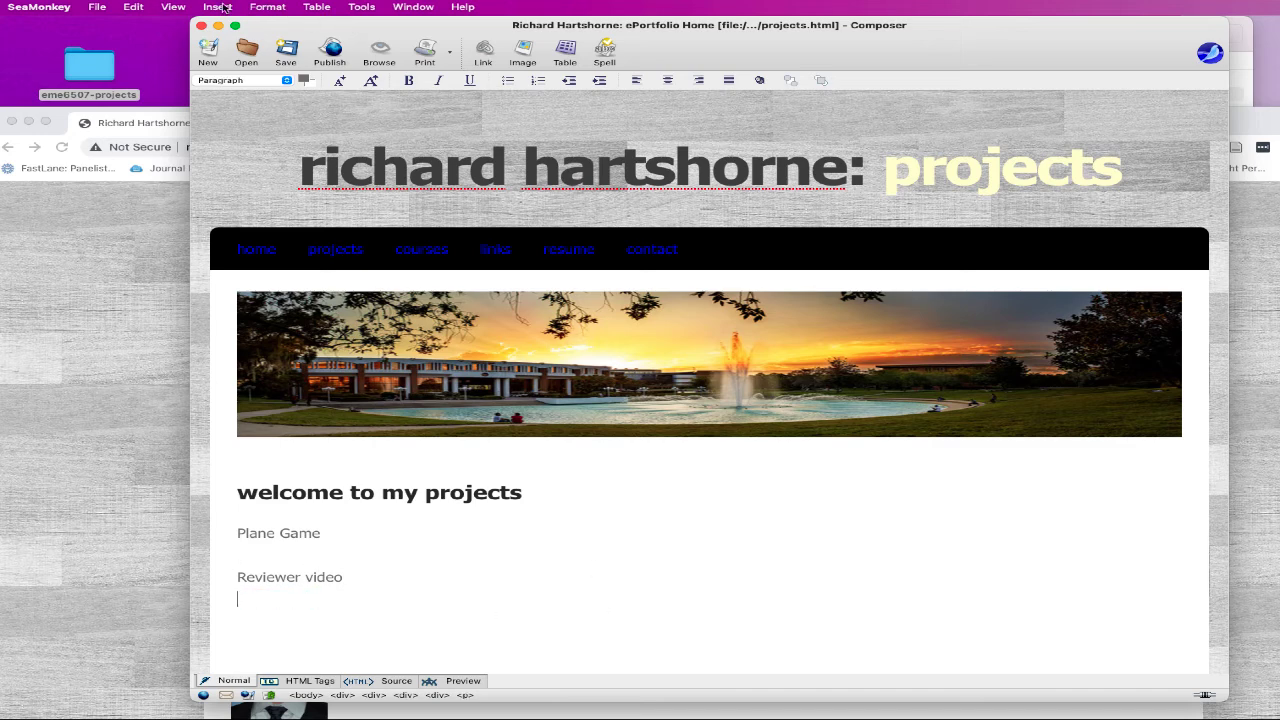
# - Retitle the page 'ePortfolio Projects' and save projects.html
pyautogui.click(267, 7)
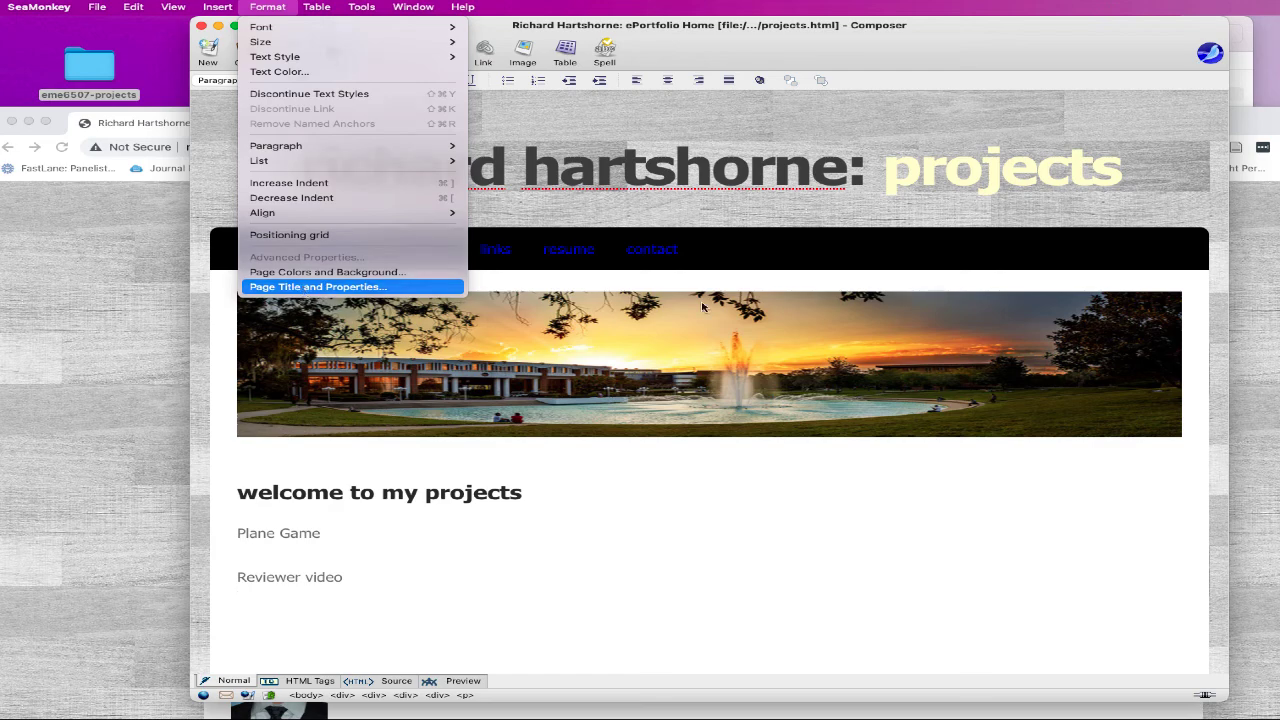
pyautogui.press('Return')
pyautogui.doubleClick(728, 319)
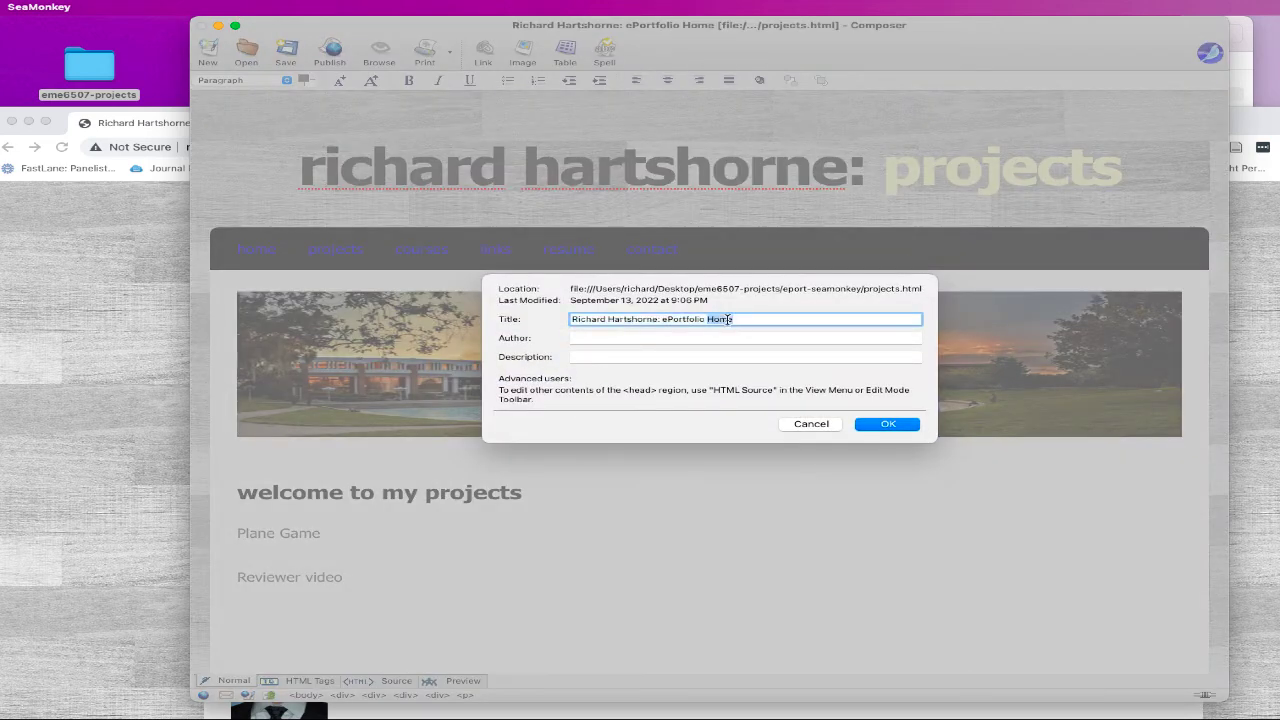
pyautogui.write('Projects')
pyautogui.click(876, 424)
pyautogui.click(97, 7)
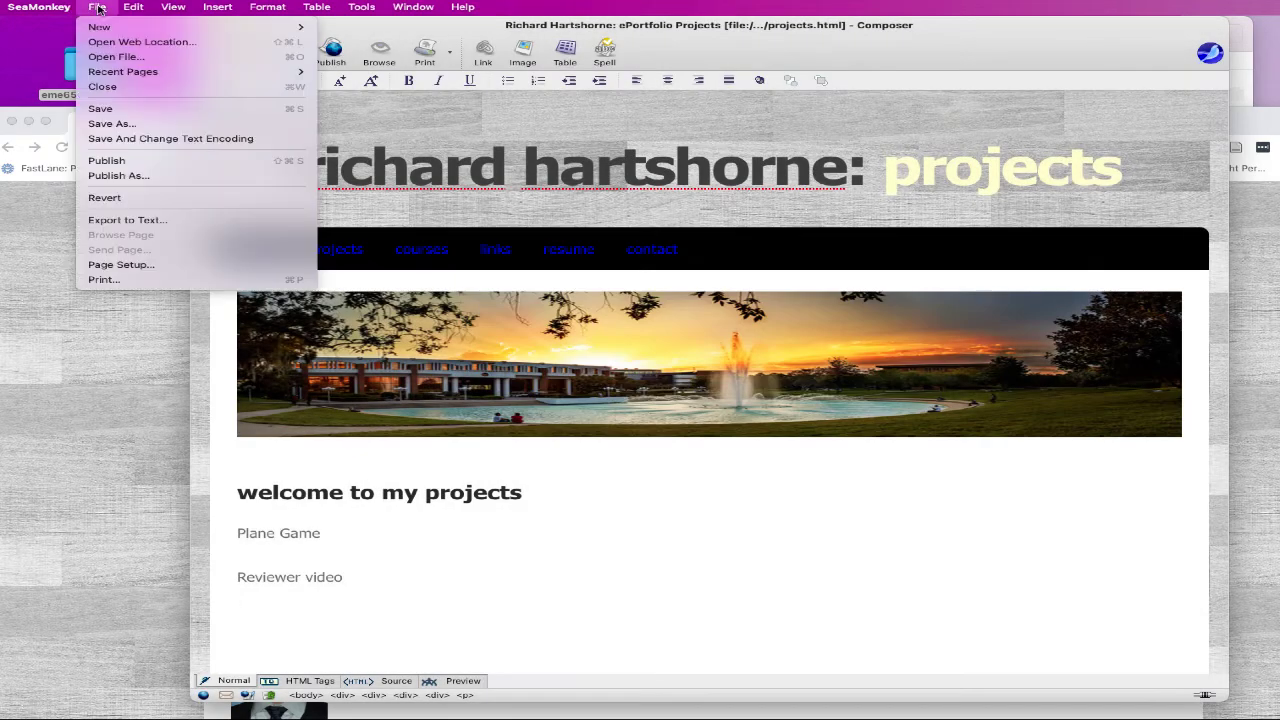
pyautogui.click(110, 109)
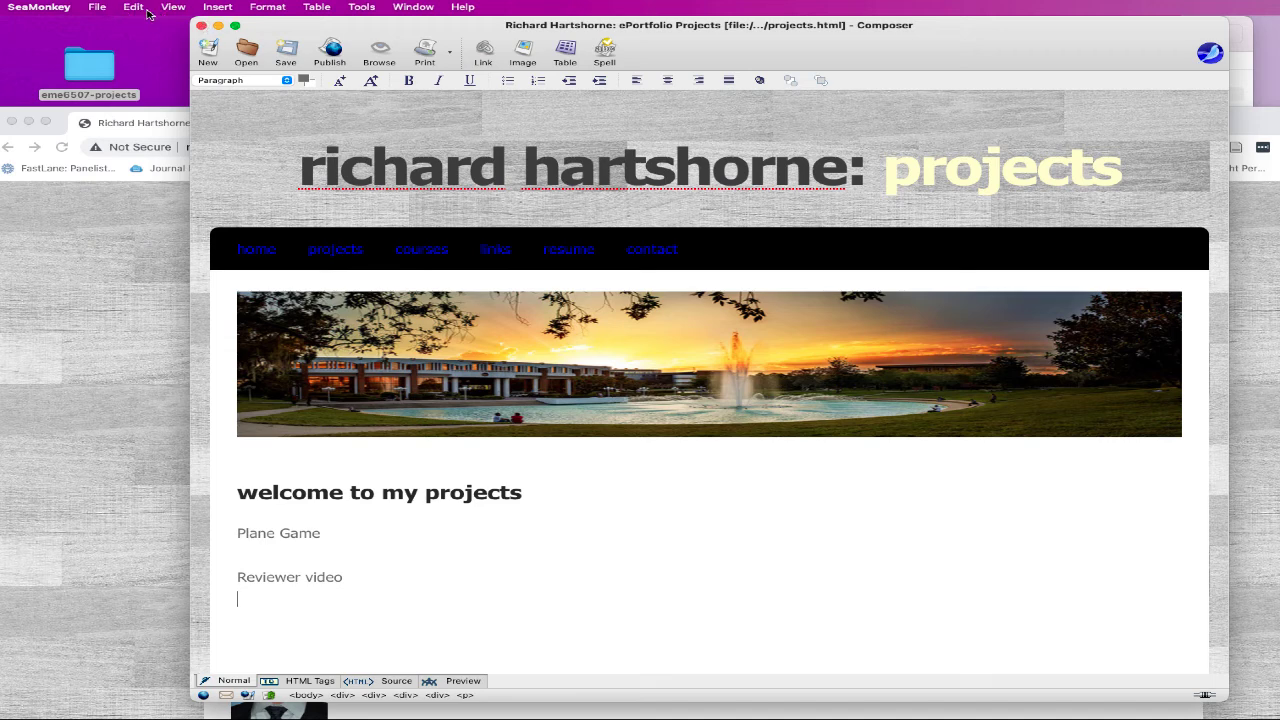
# - Open links.html for editing in a new Composer window
pyautogui.click(96, 7)
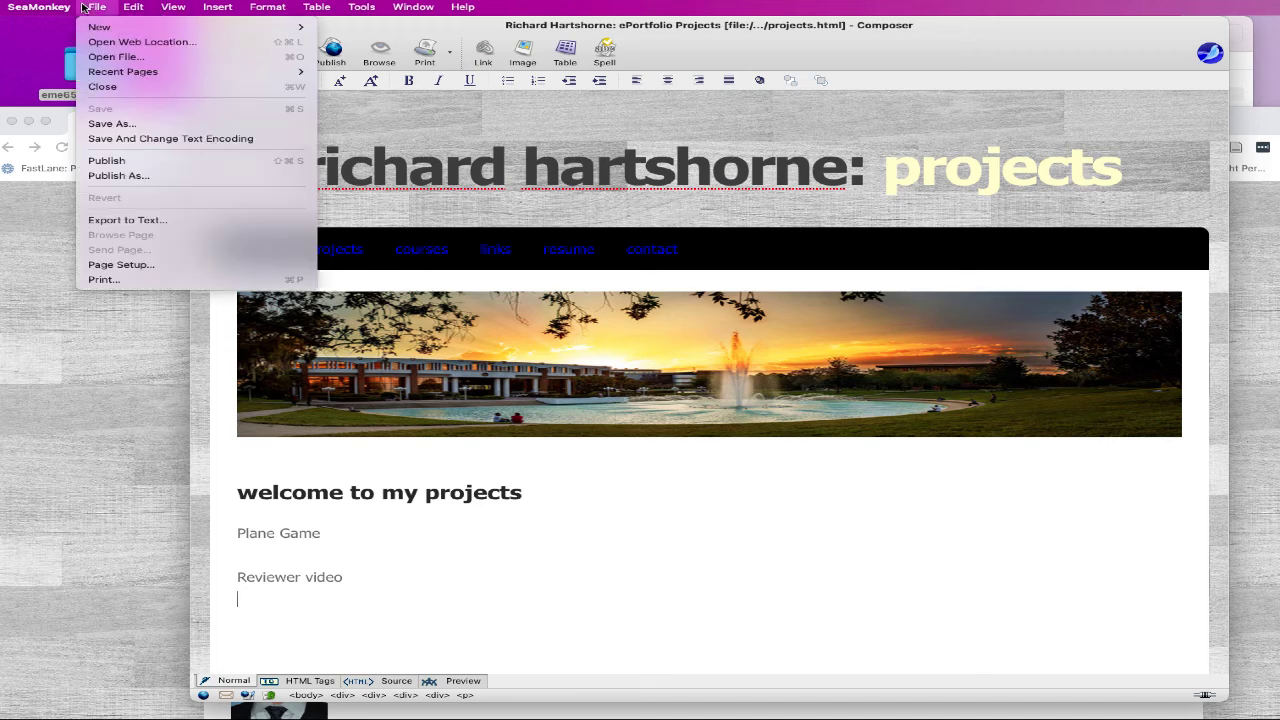
pyautogui.click(116, 57)
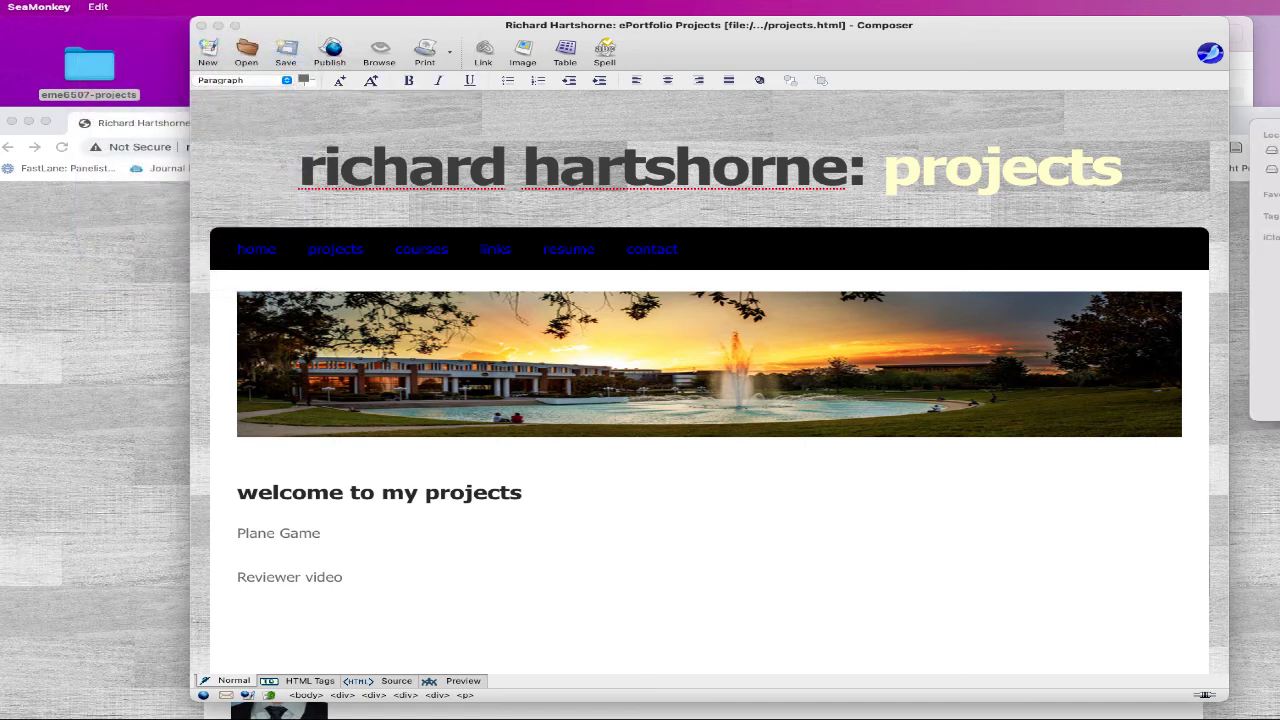
pyautogui.click(980, 230)
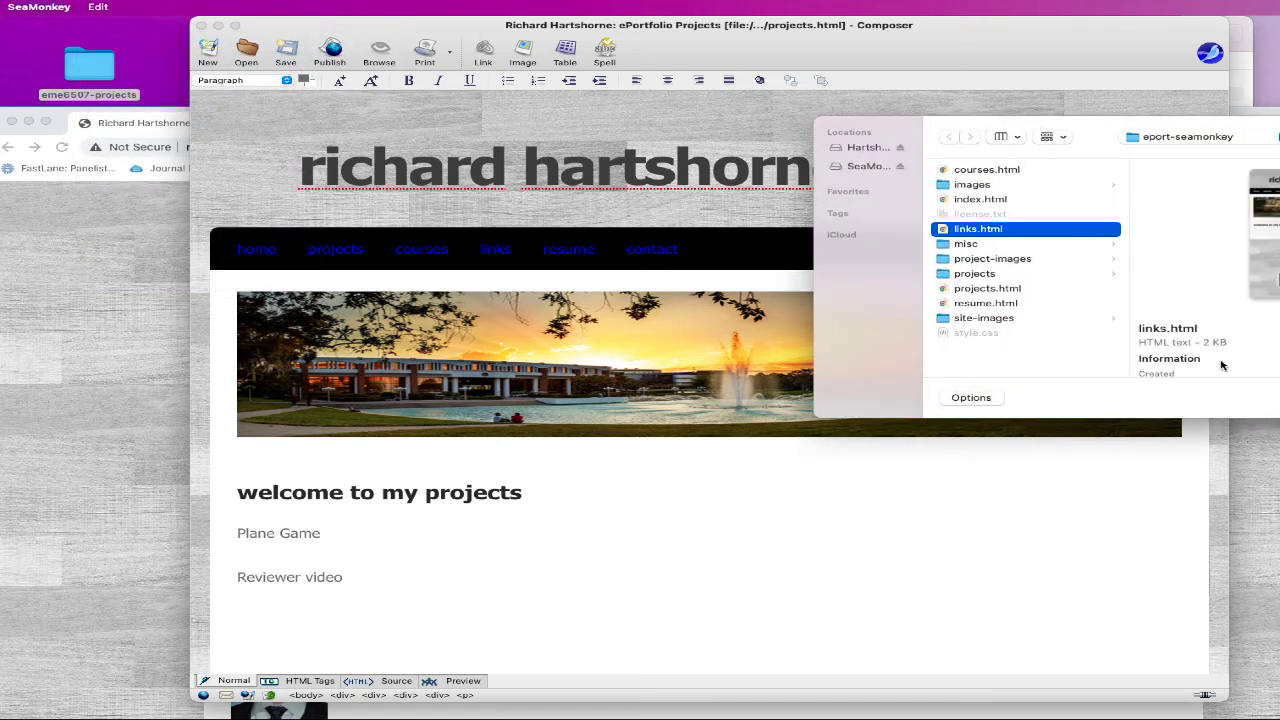
pyautogui.press('Return')
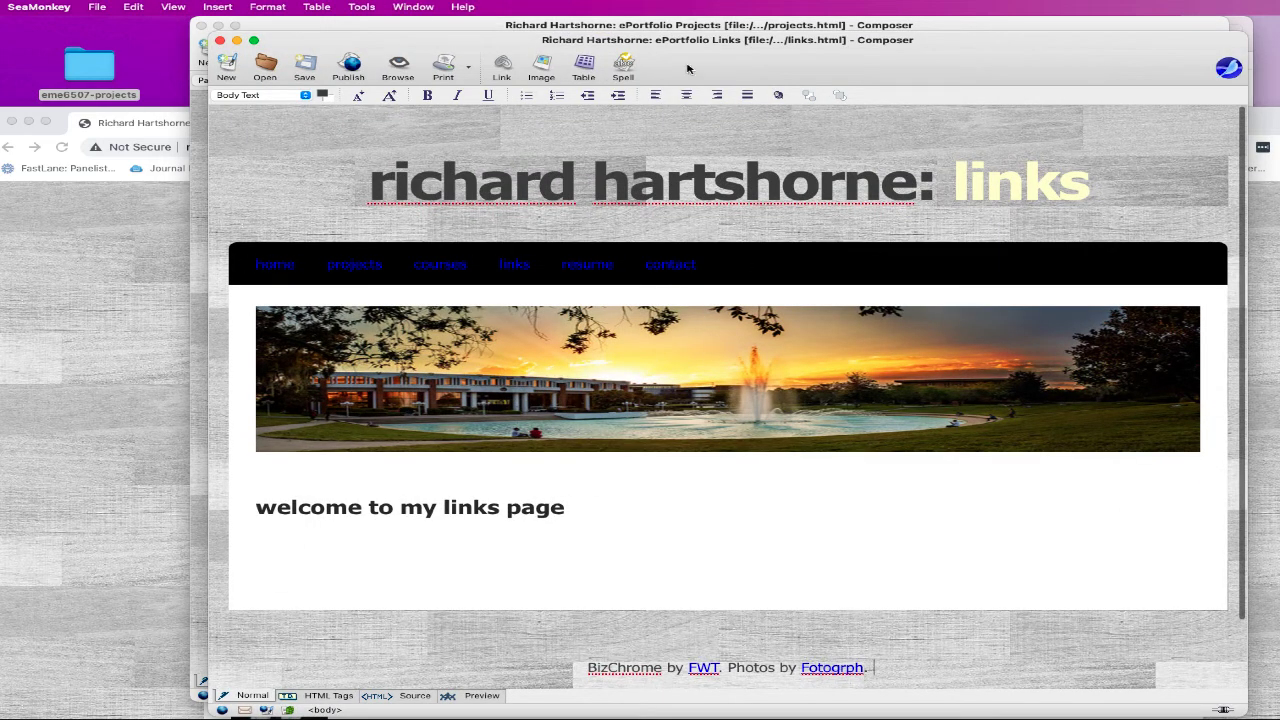
# - Close the links page and open courses.html for editing
pyautogui.click(220, 40)
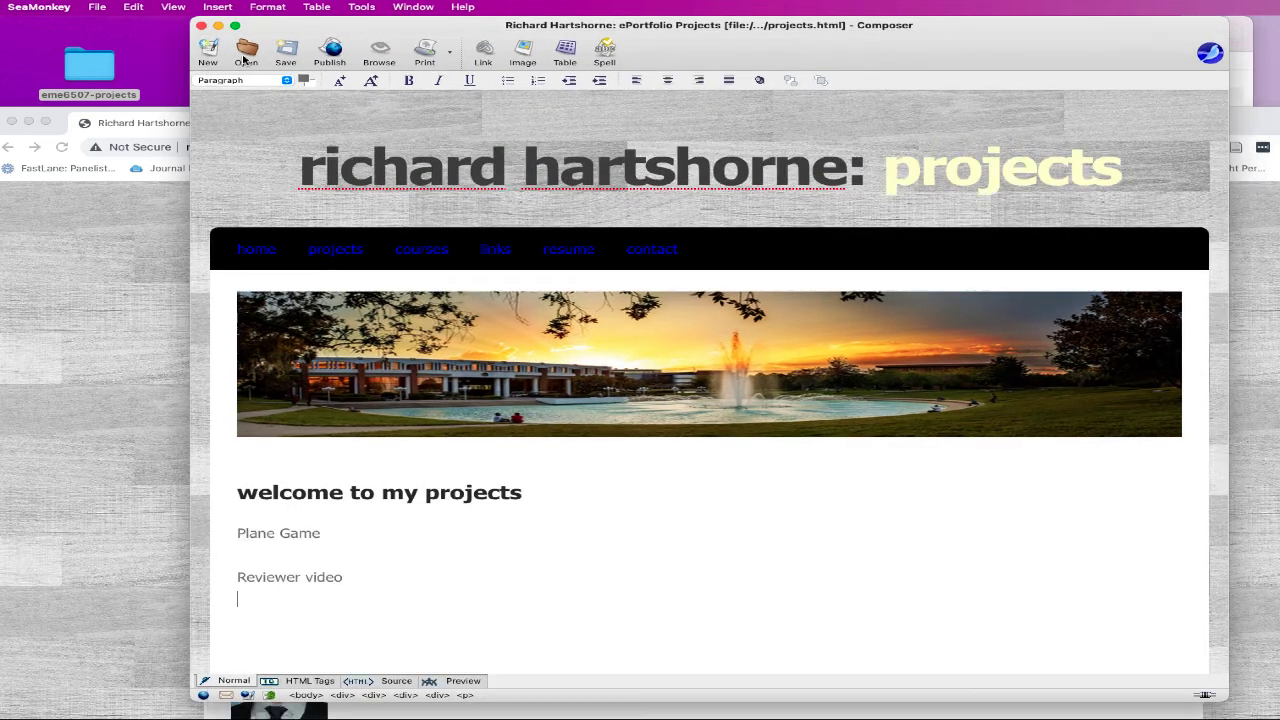
pyautogui.click(98, 7)
pyautogui.click(108, 57)
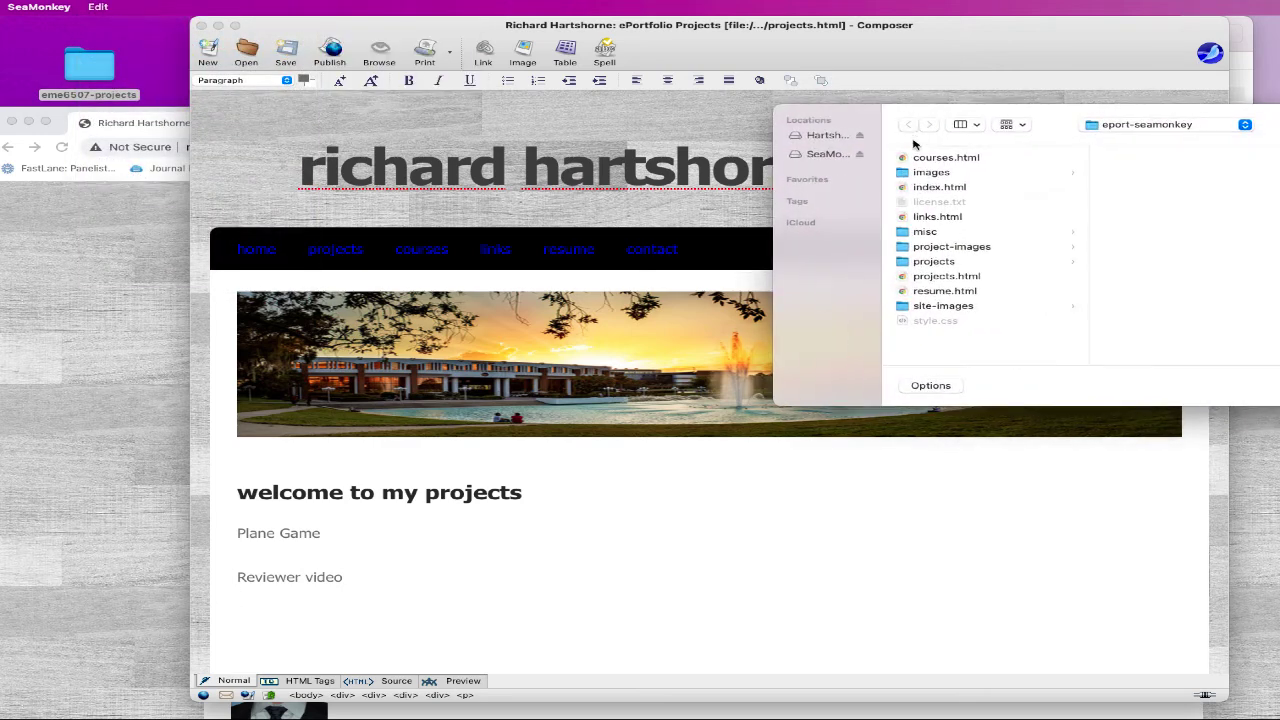
pyautogui.click(925, 160)
pyautogui.press('Return')
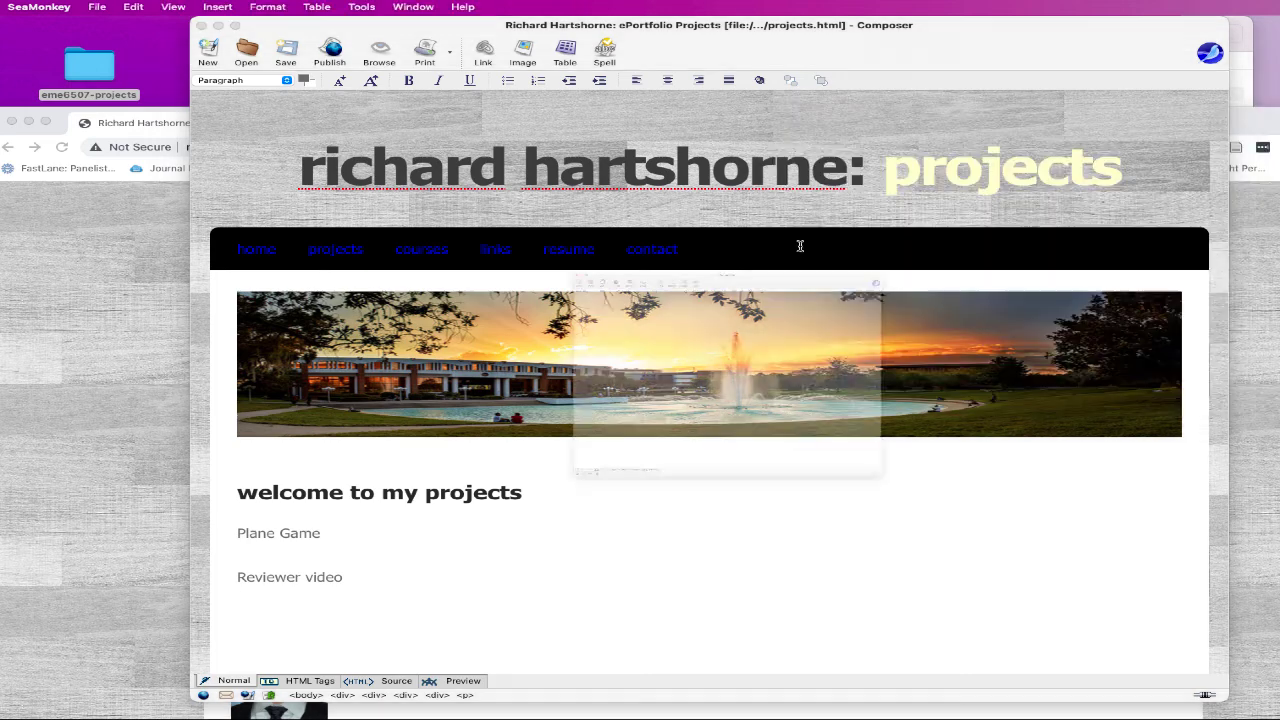
# - Change 'resume' to 'courses' in the heading and colour 'courses' pale yellow
pyautogui.click(280, 264)
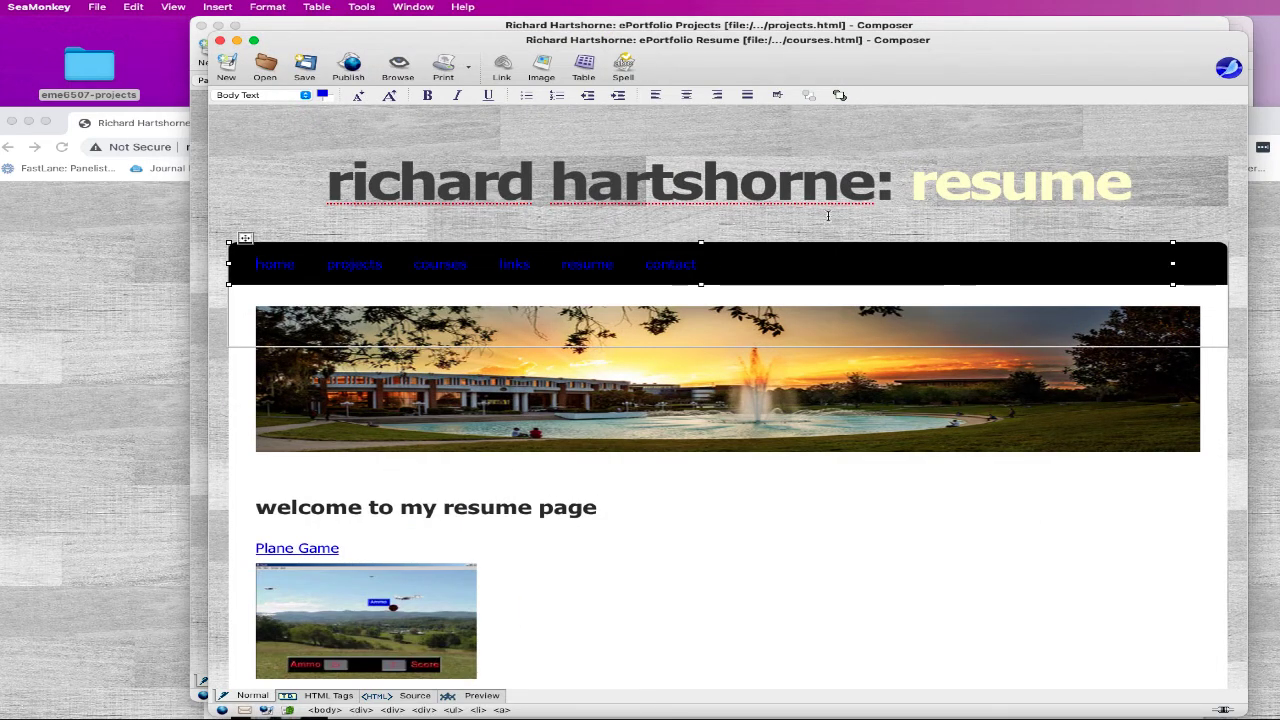
pyautogui.doubleClick(982, 180)
pyautogui.write('courses')
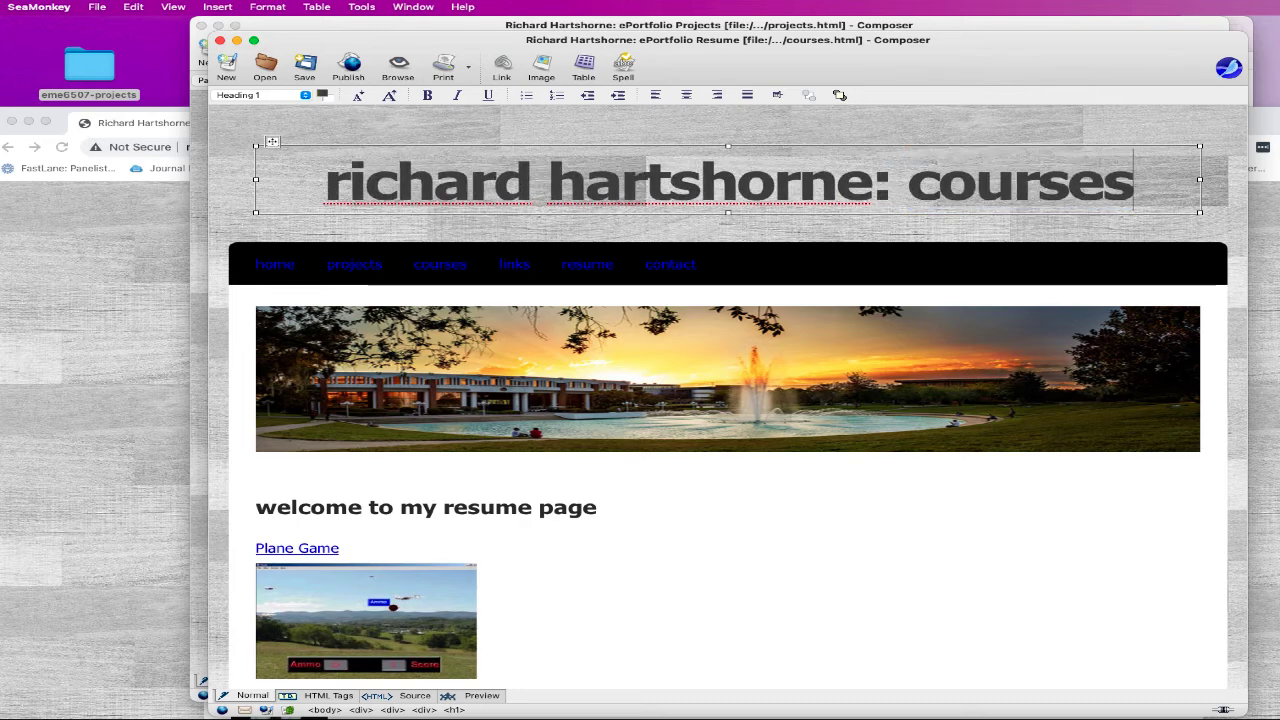
pyautogui.tripleClick(1080, 176)
pyautogui.click(958, 186)
pyautogui.moveTo(910, 178); pyautogui.dragTo(1138, 180)
pyautogui.click(324, 95)
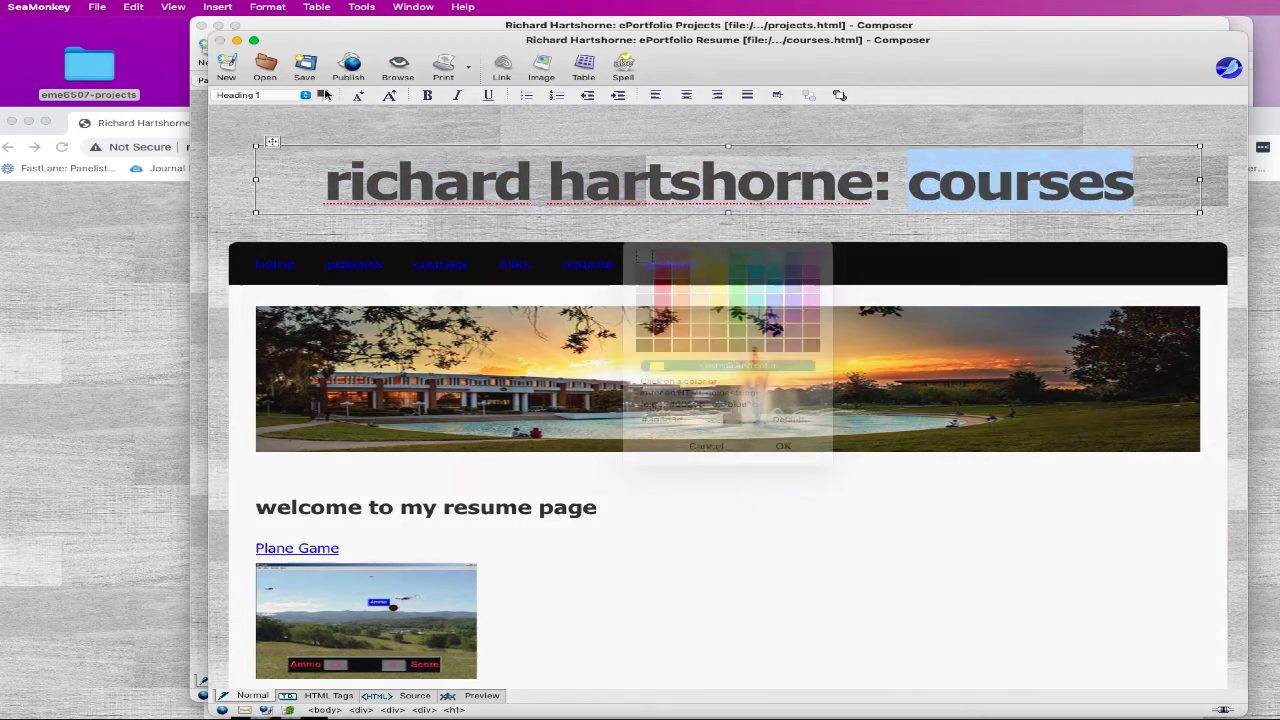
pyautogui.click(682, 396)
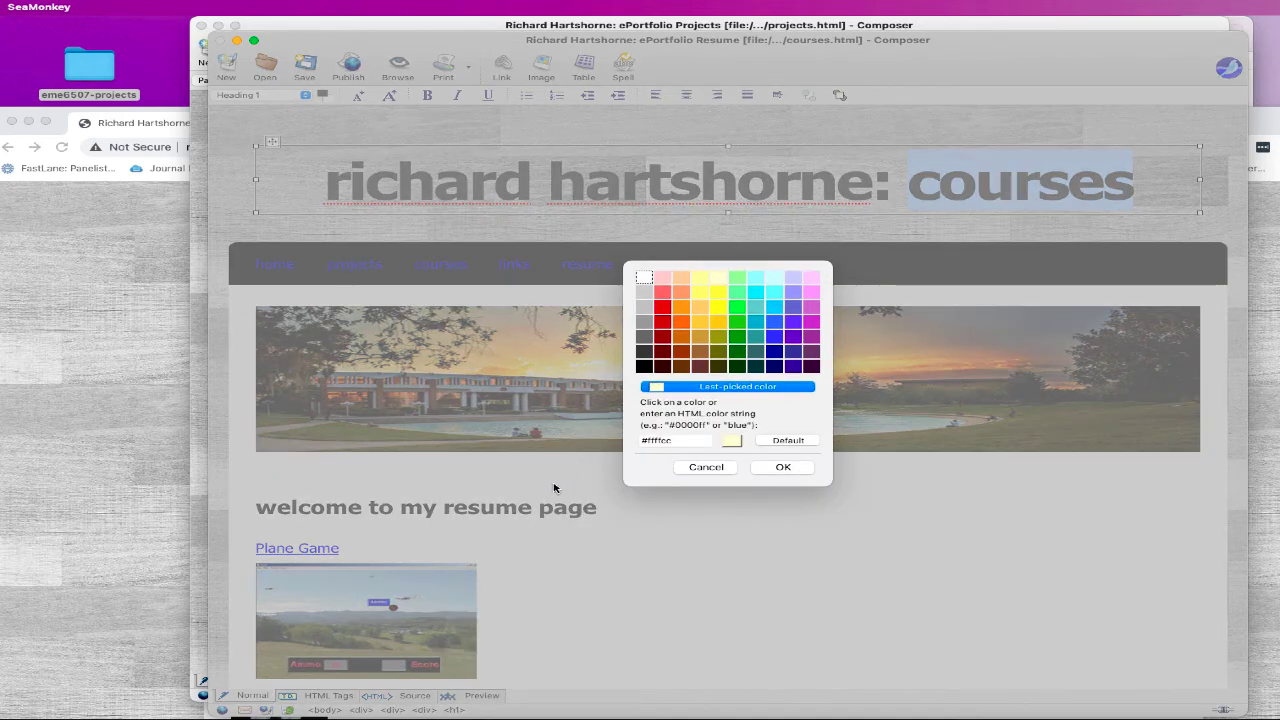
pyautogui.click(803, 470)
# - Delete the copied Plane Game and video sections and change the remaining 'resume' to 'courses'
pyautogui.scroll(-6, 700, 483)
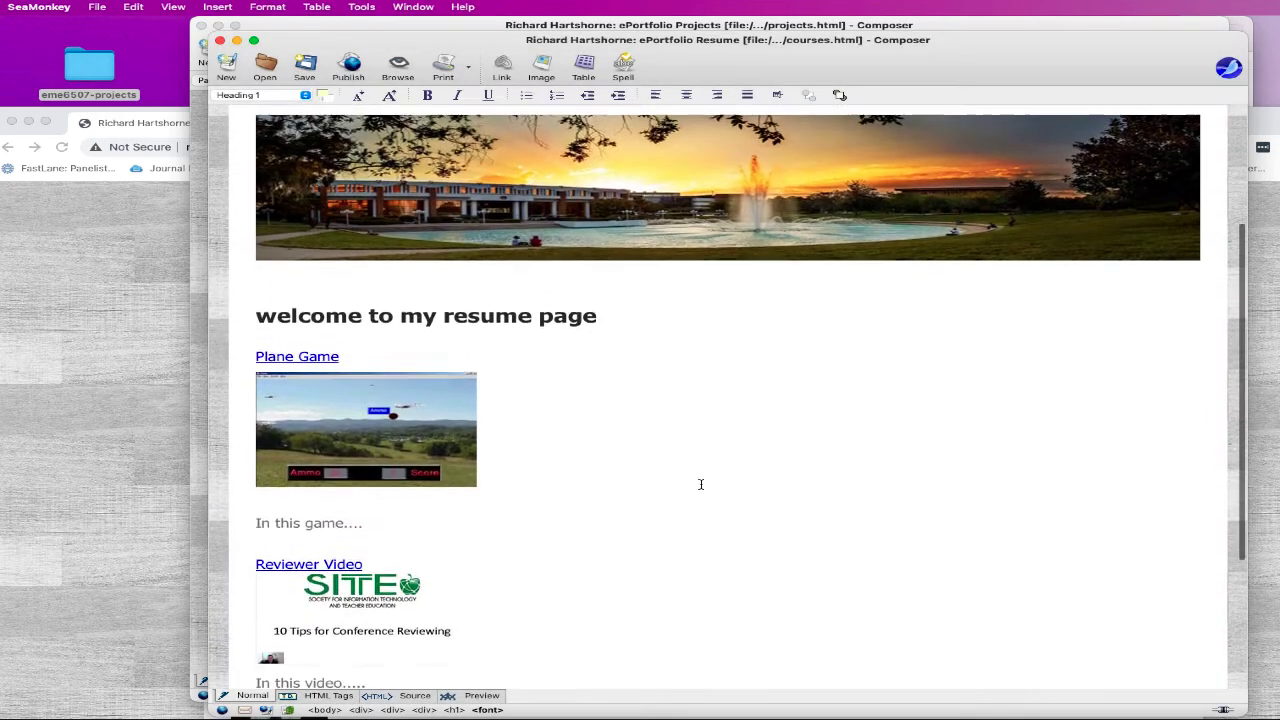
pyautogui.moveTo(496, 526); pyautogui.dragTo(258, 197)
pyautogui.press('super+c')
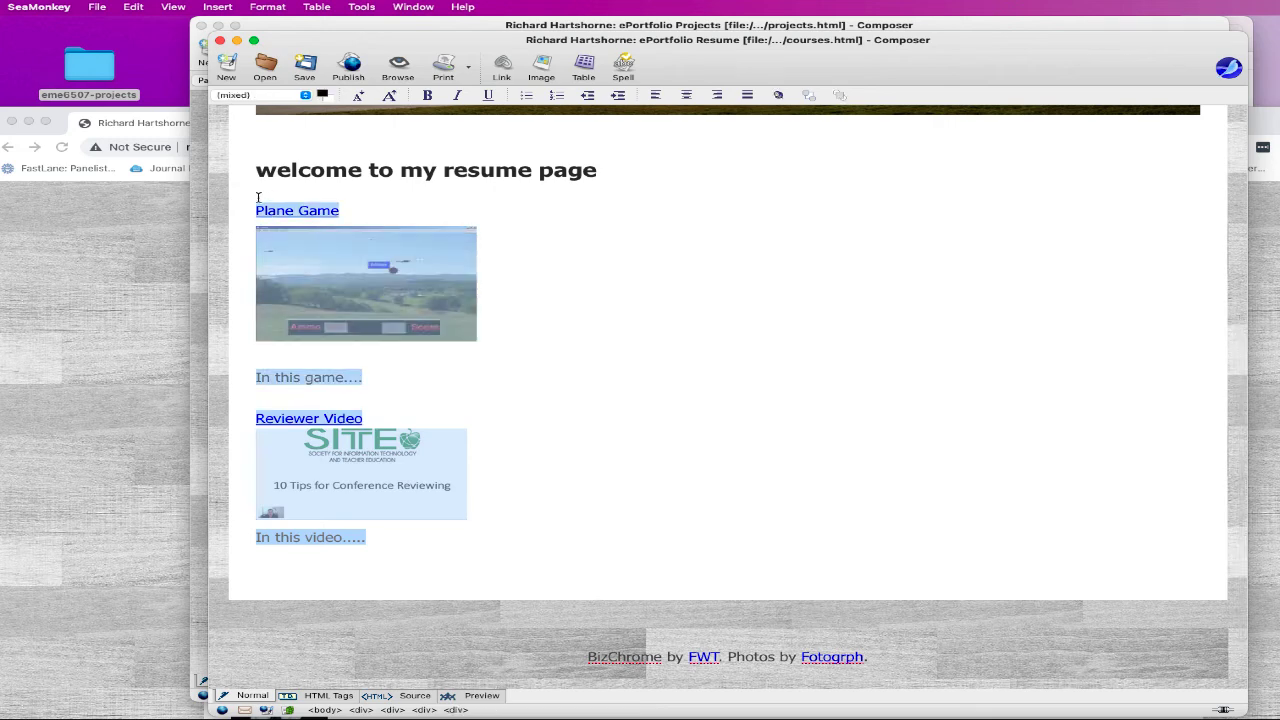
pyautogui.press('BackSpace')
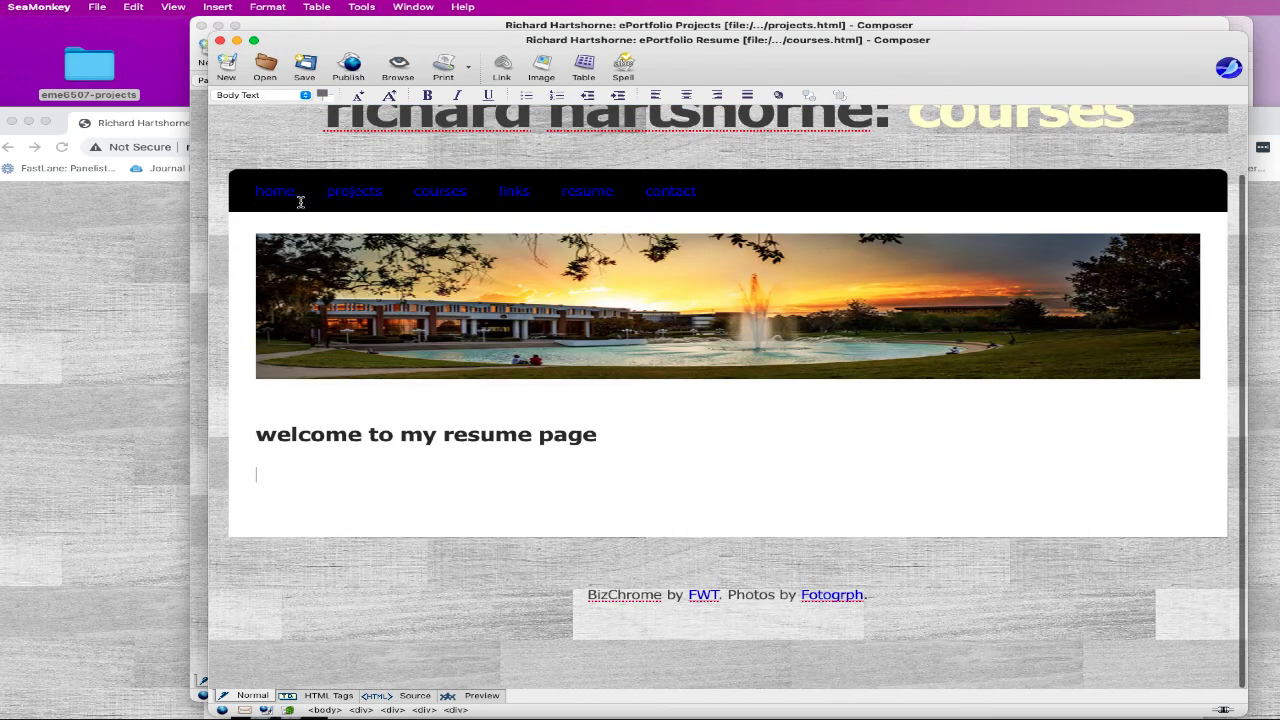
pyautogui.doubleClick(494, 436)
pyautogui.write('courses')
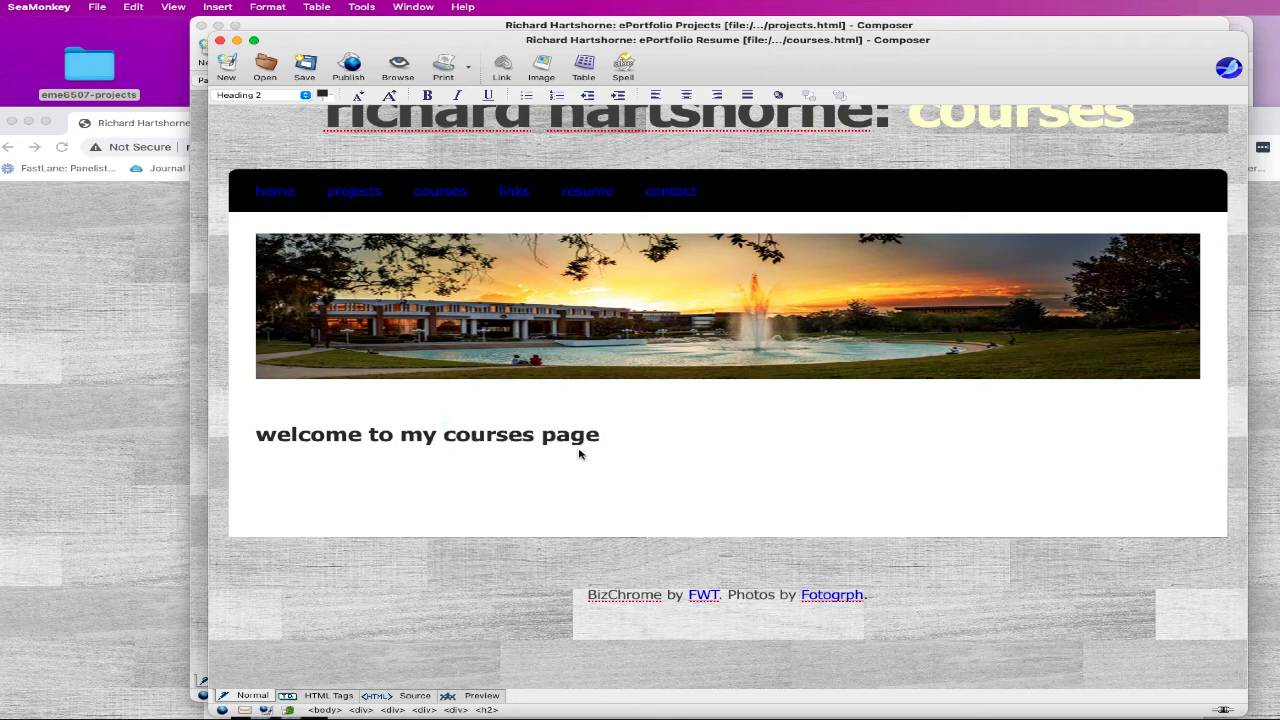
pyautogui.click(268, 7)
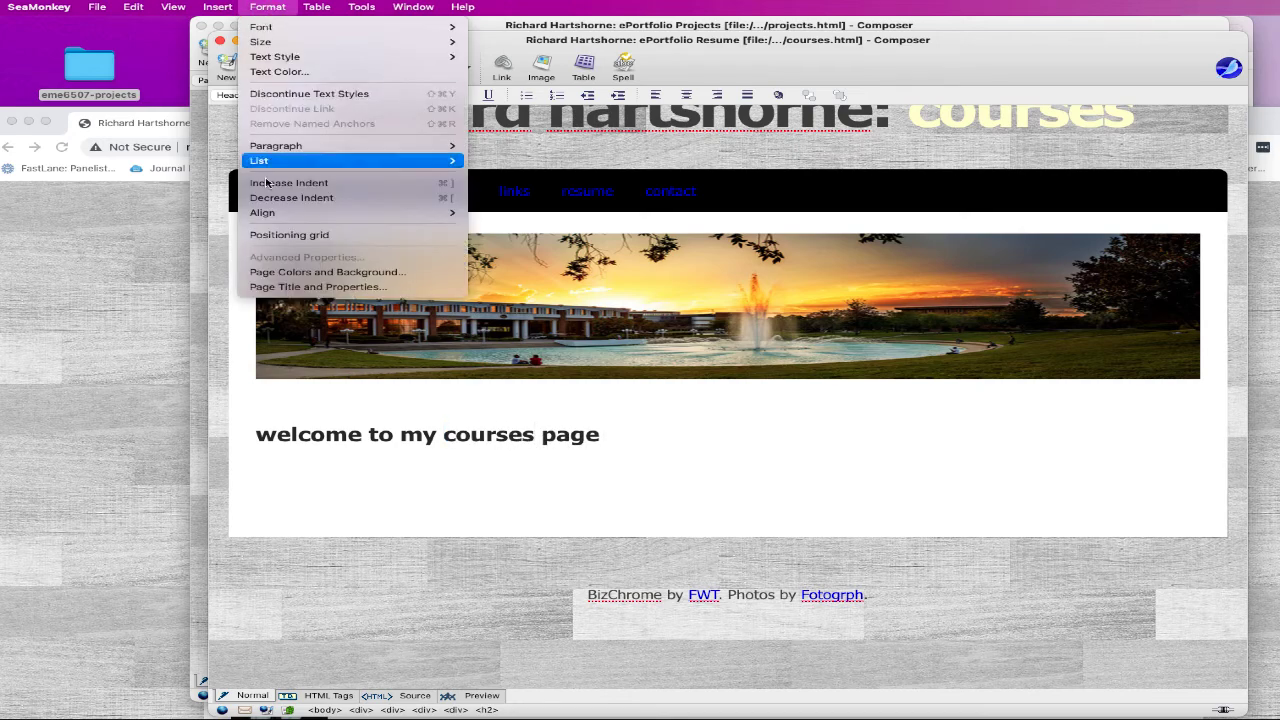
# - Retitle the page 'ePortfolio Courses' and close the courses page
pyautogui.click(300, 287)
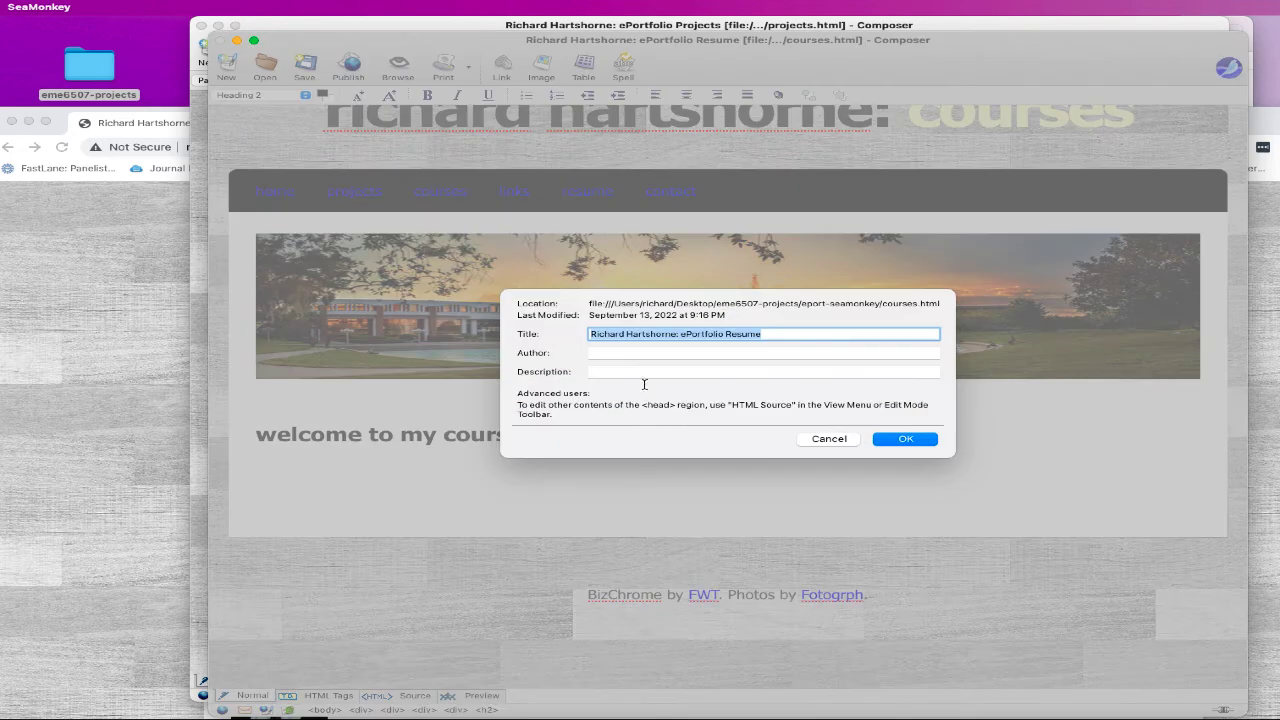
pyautogui.doubleClick(749, 336)
pyautogui.write('Cours')
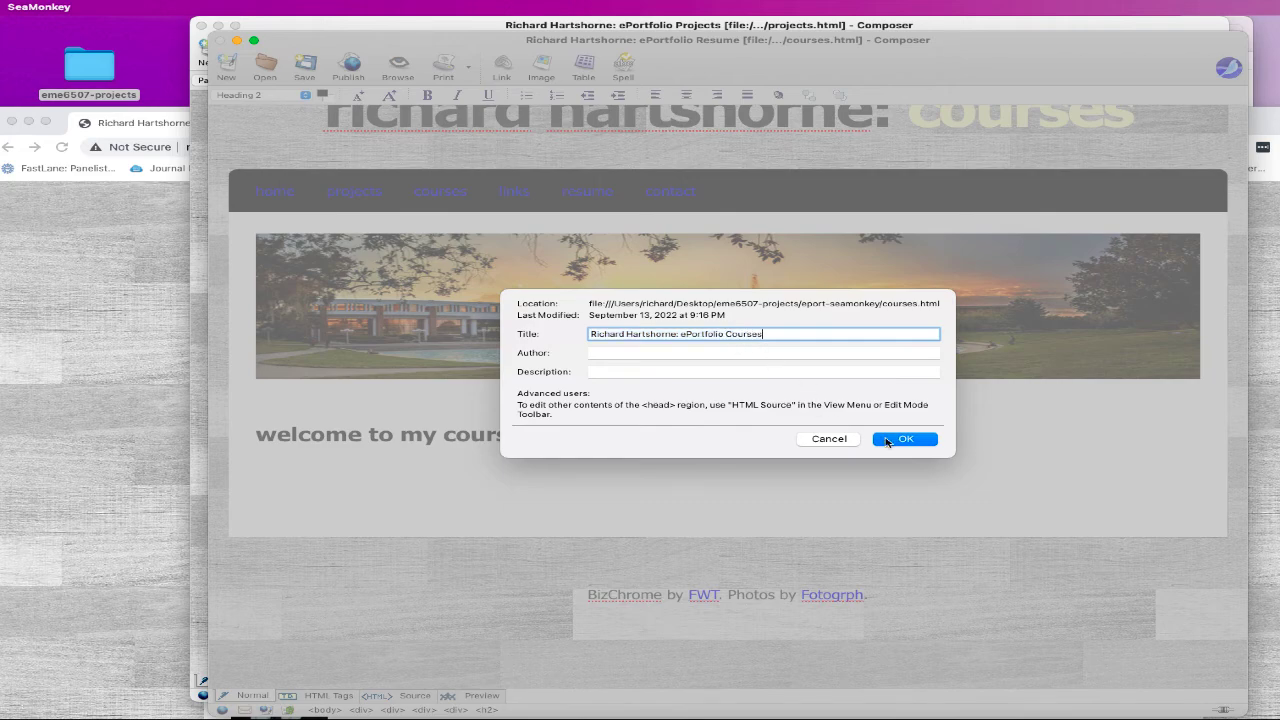
pyautogui.click(887, 442)
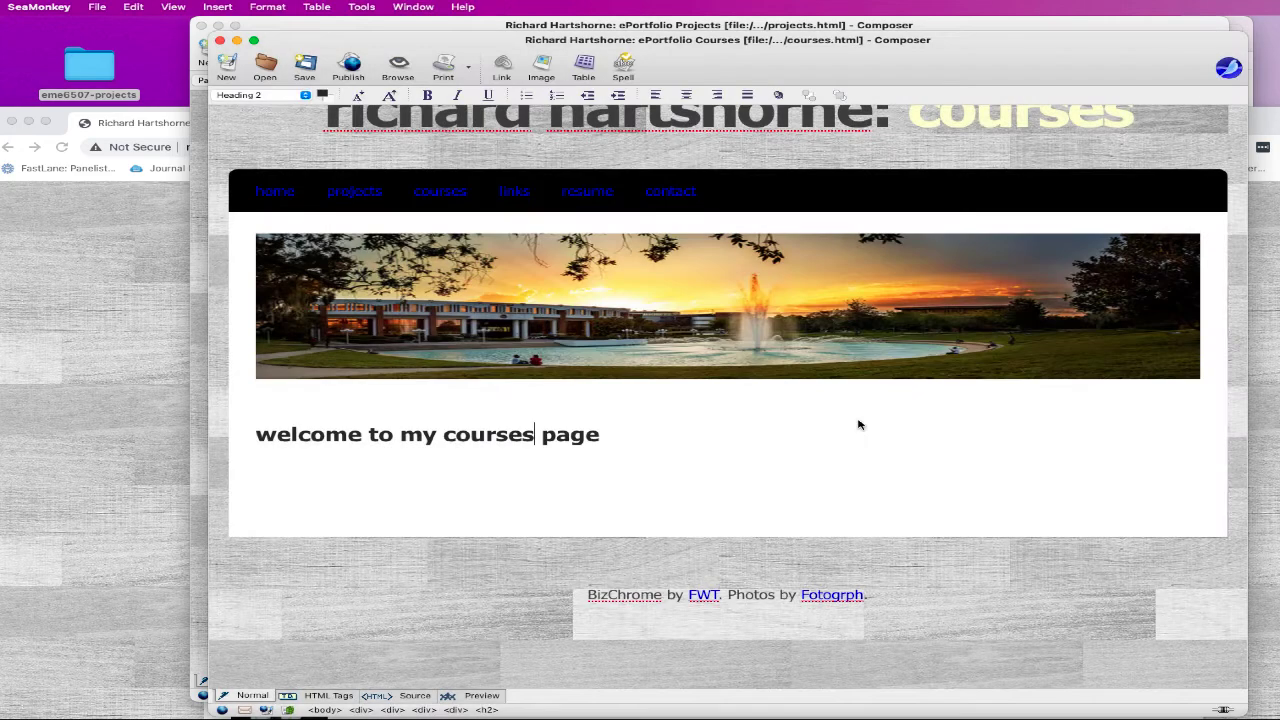
pyautogui.click(219, 40)
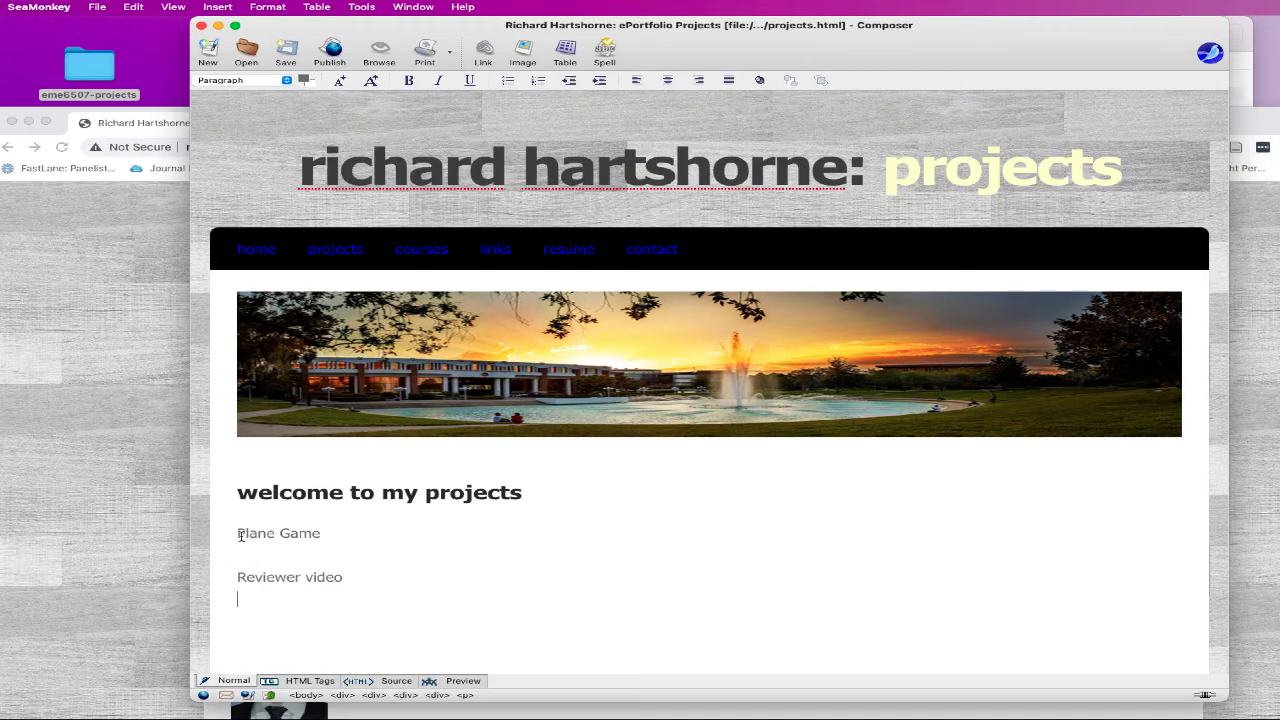
# - Paste the linked project entries over the projects page placeholders and close Composer
pyautogui.moveTo(239, 535); pyautogui.dragTo(438, 597)
pyautogui.press('super+v')
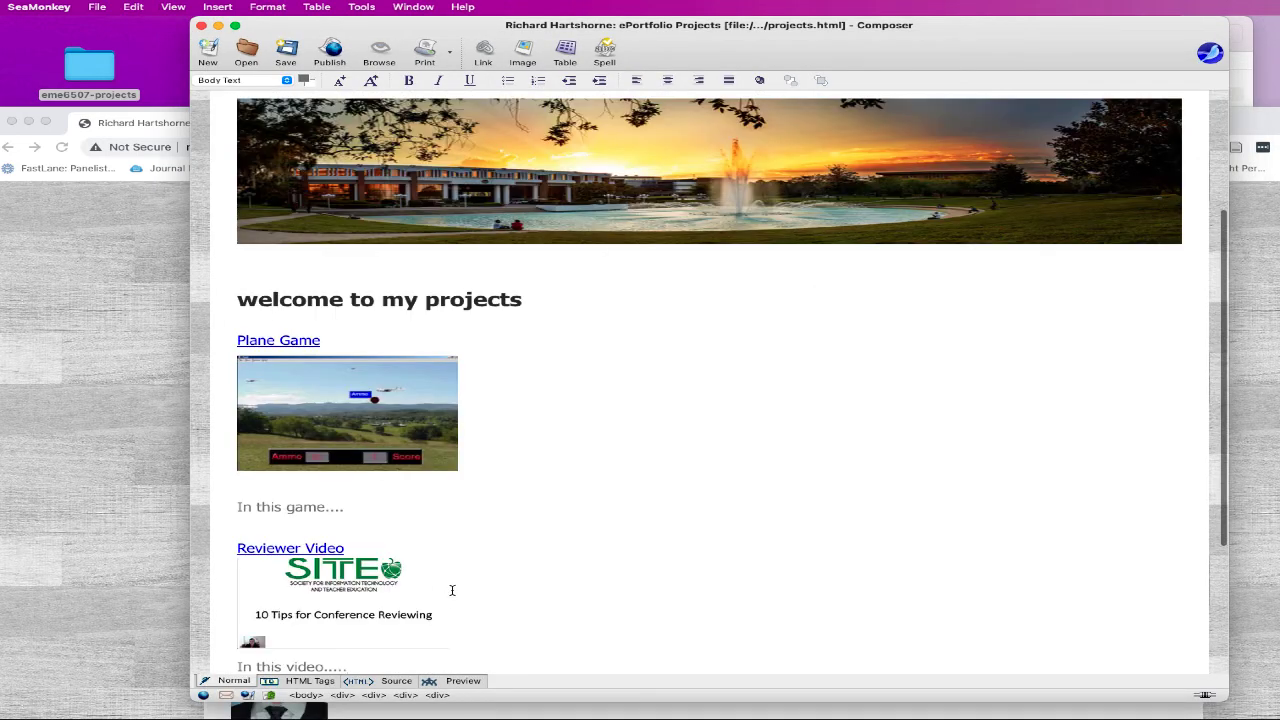
pyautogui.click(200, 27)
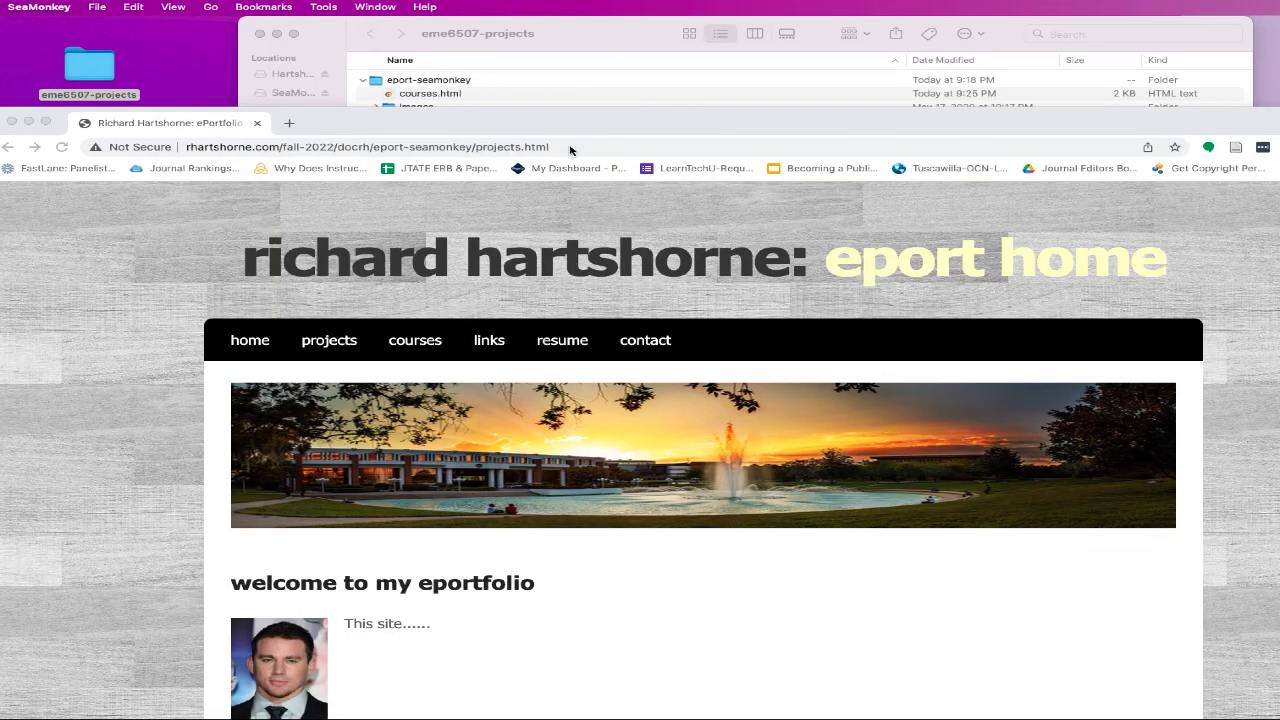
# - Upload the eport-seamonkey folder to the FTP server, overwriting the existing files
pyautogui.click(572, 90)
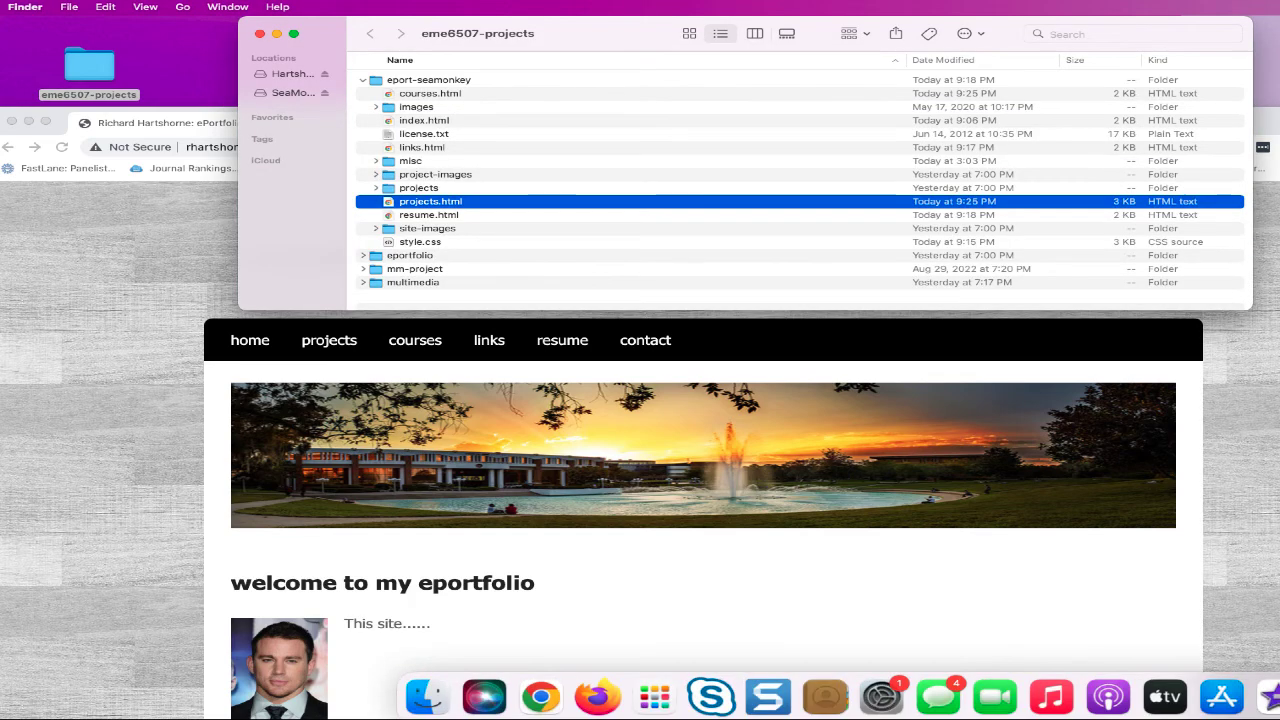
pyautogui.click(1276, 697)
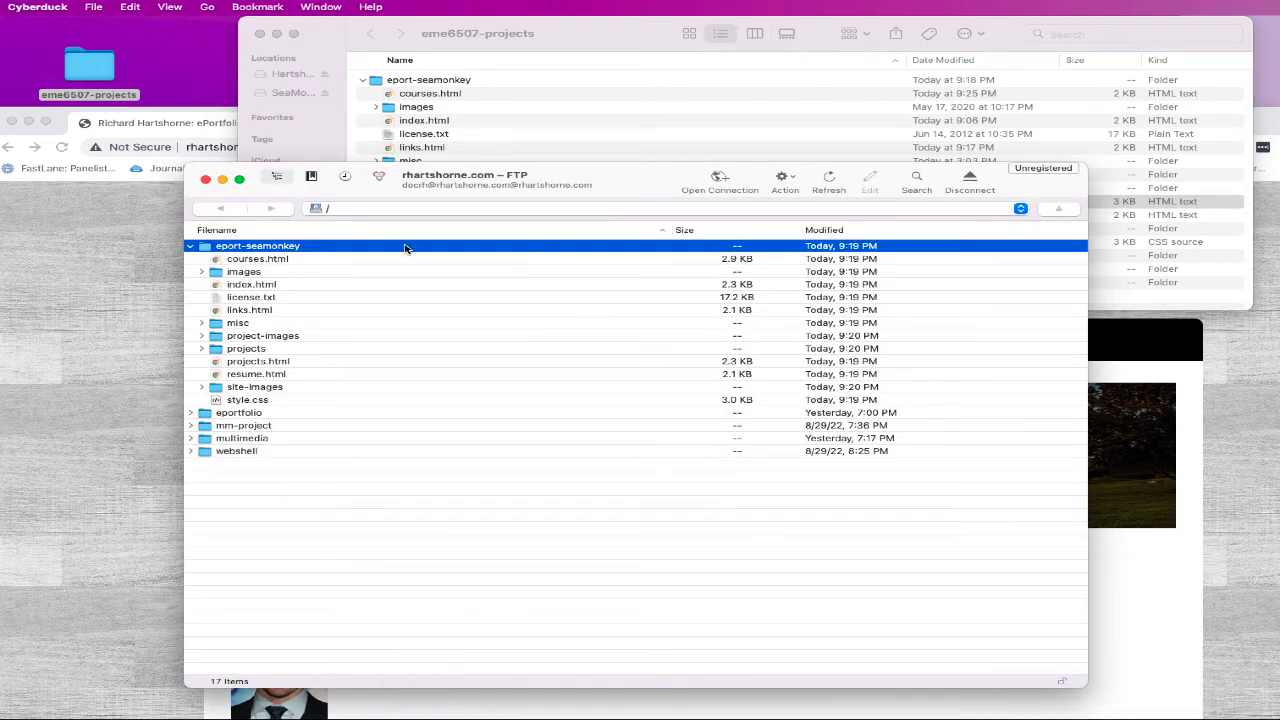
pyautogui.moveTo(442, 81); pyautogui.dragTo(499, 591)
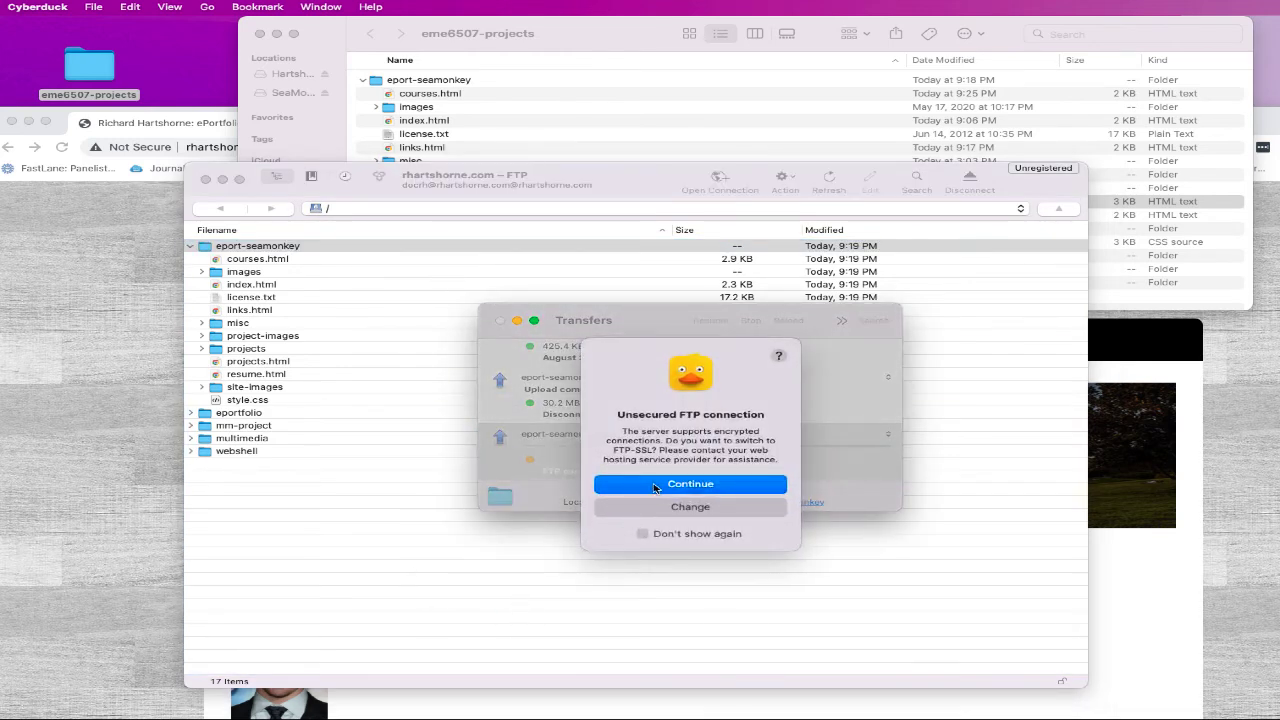
pyautogui.click(655, 485)
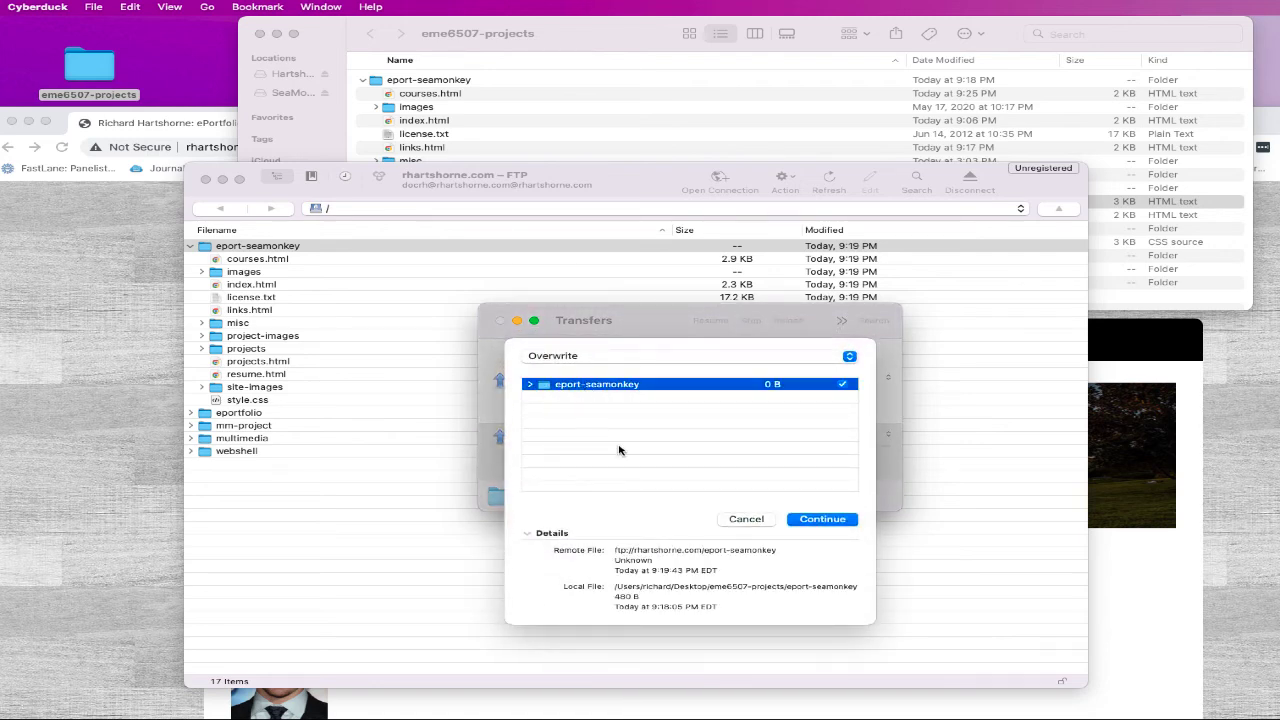
pyautogui.click(572, 358)
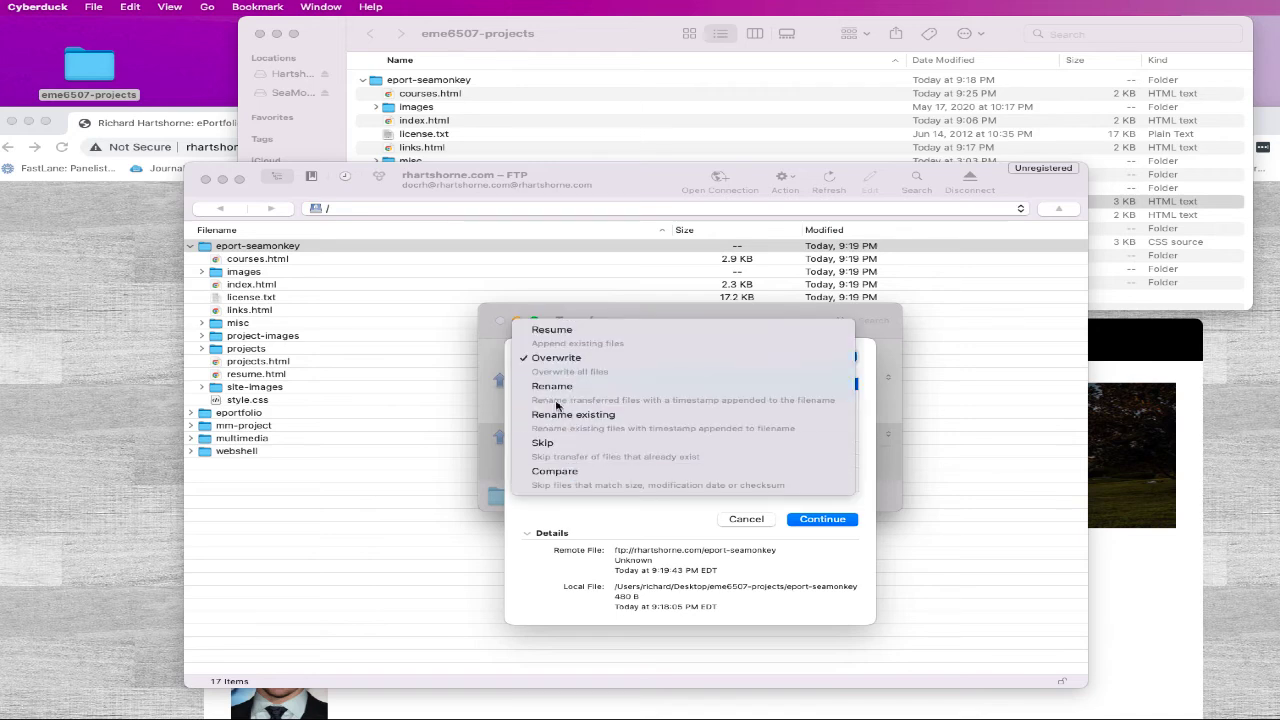
pyautogui.click(556, 360)
pyautogui.click(812, 522)
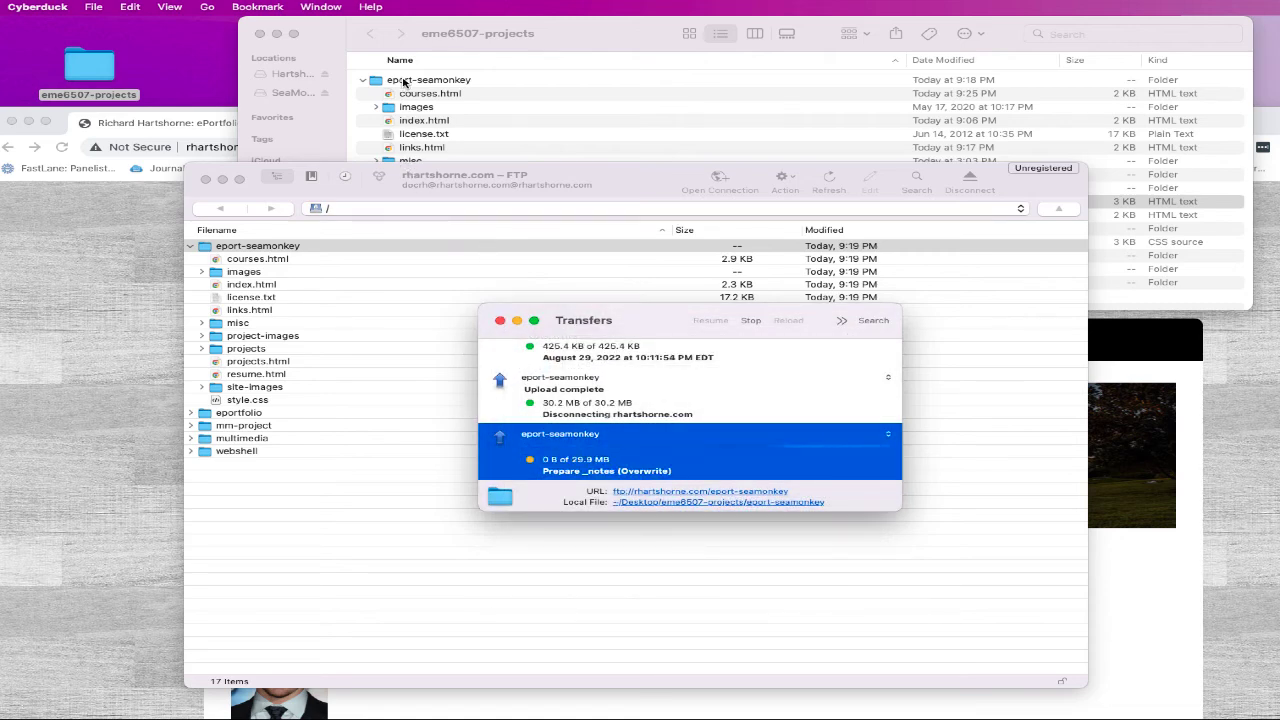
pyautogui.moveTo(390, 80); pyautogui.dragTo(445, 106)
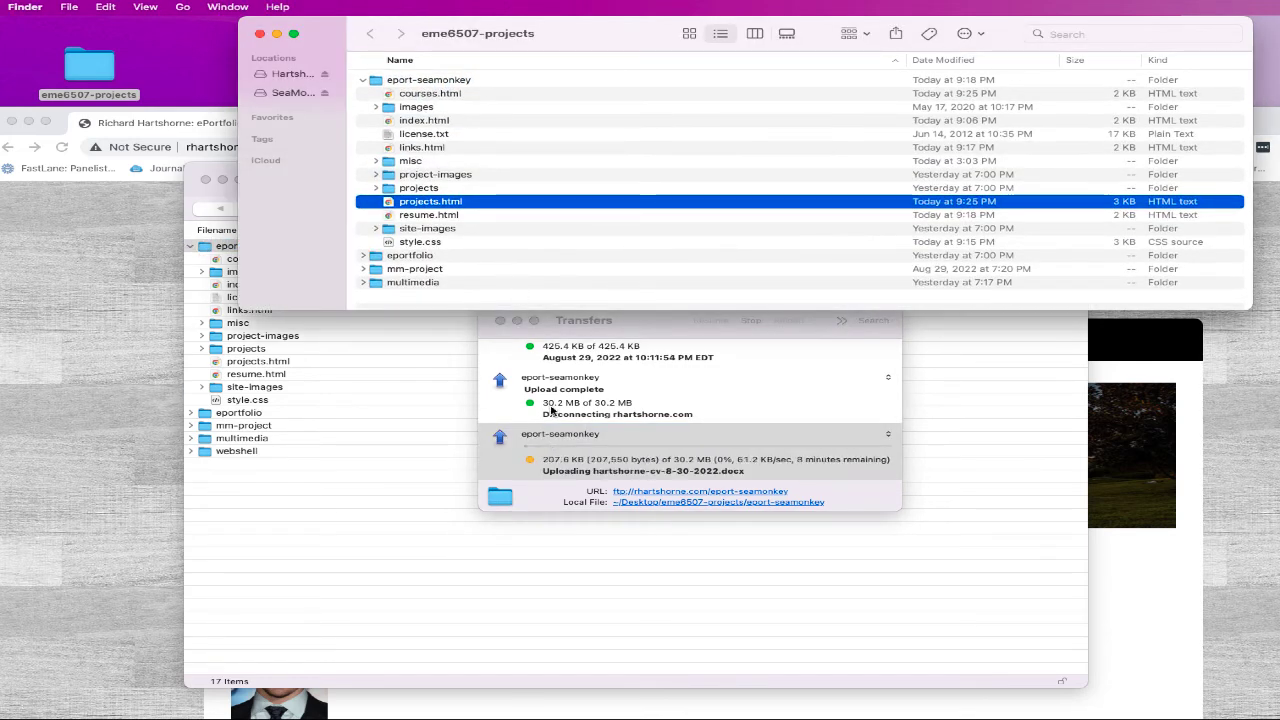
pyautogui.press('super+w')
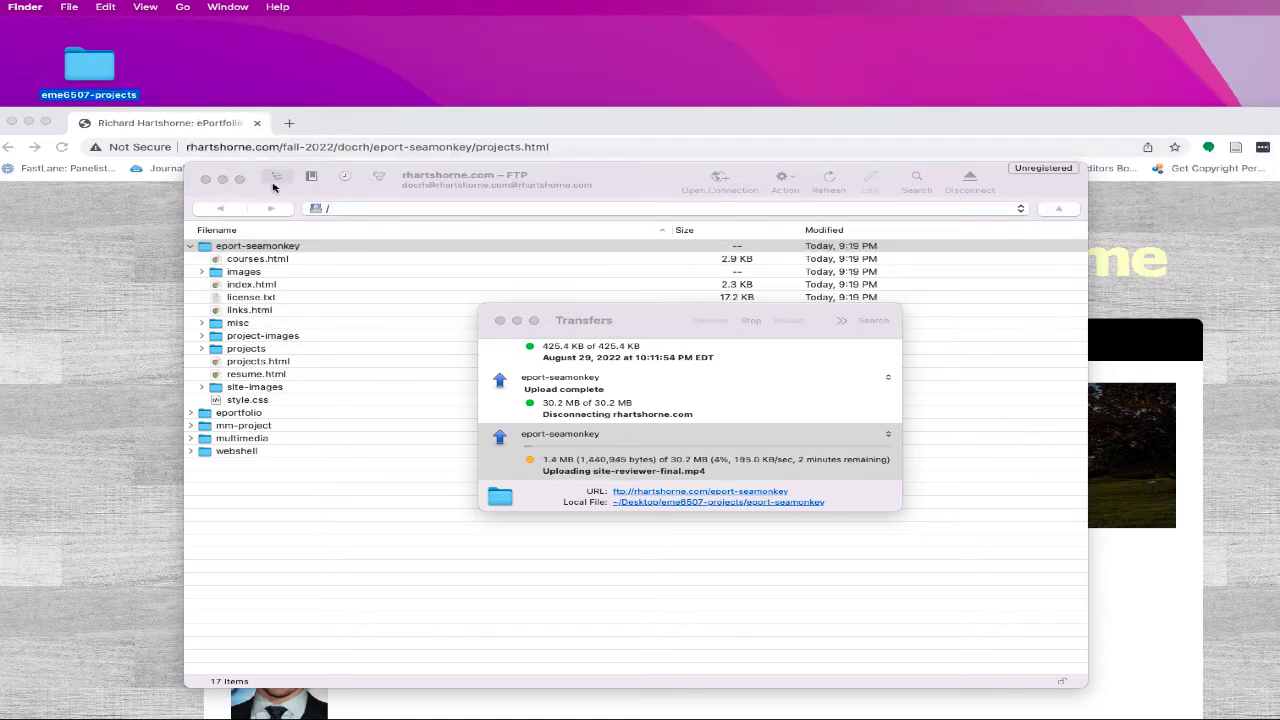
# - Load the live index.html home page in Chrome while the upload finishes
pyautogui.moveTo(589, 321); pyautogui.dragTo(618, 424)
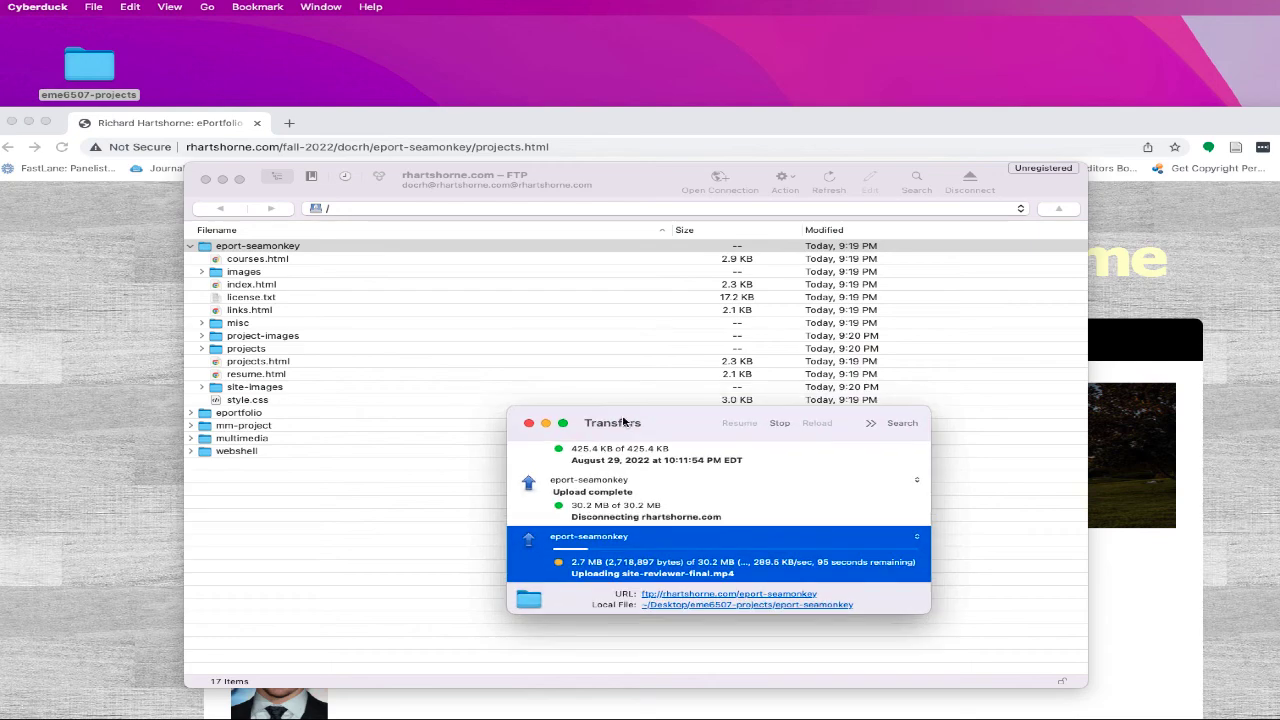
pyautogui.moveTo(486, 123); pyautogui.dragTo(492, 36)
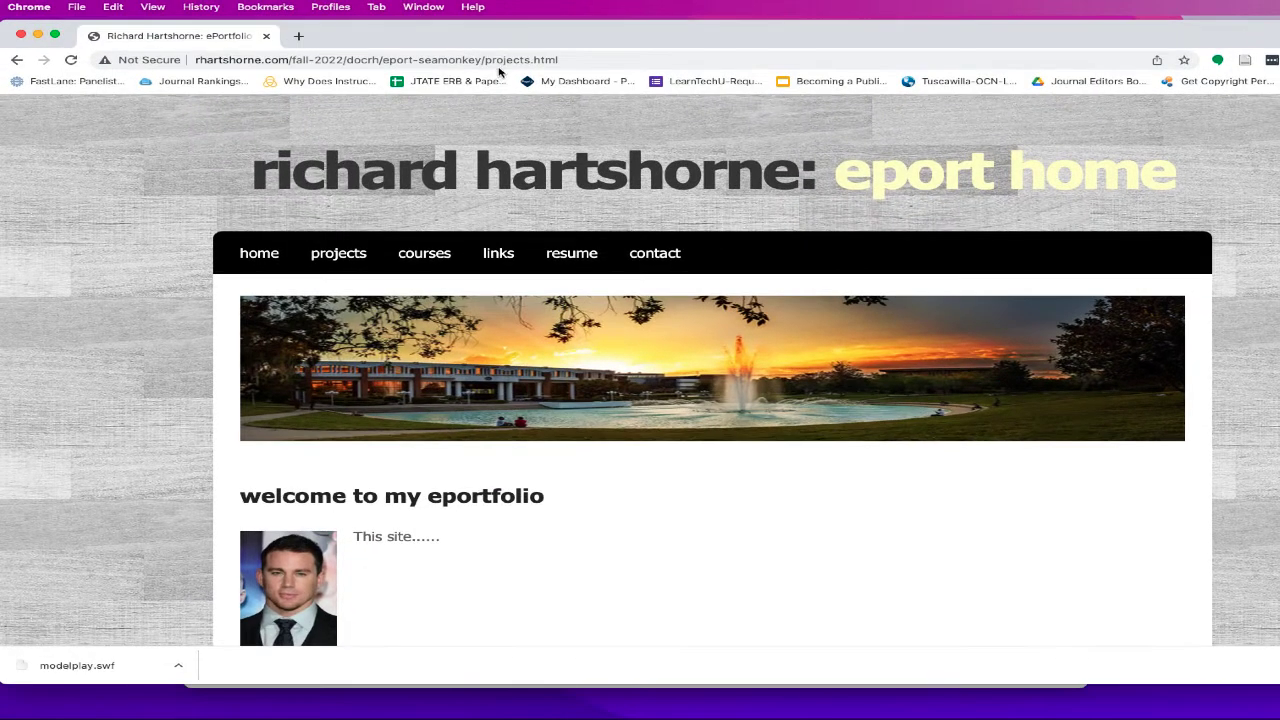
pyautogui.doubleClick(503, 60)
pyautogui.click(281, 259)
pyautogui.moveTo(384, 37); pyautogui.dragTo(592, 605)
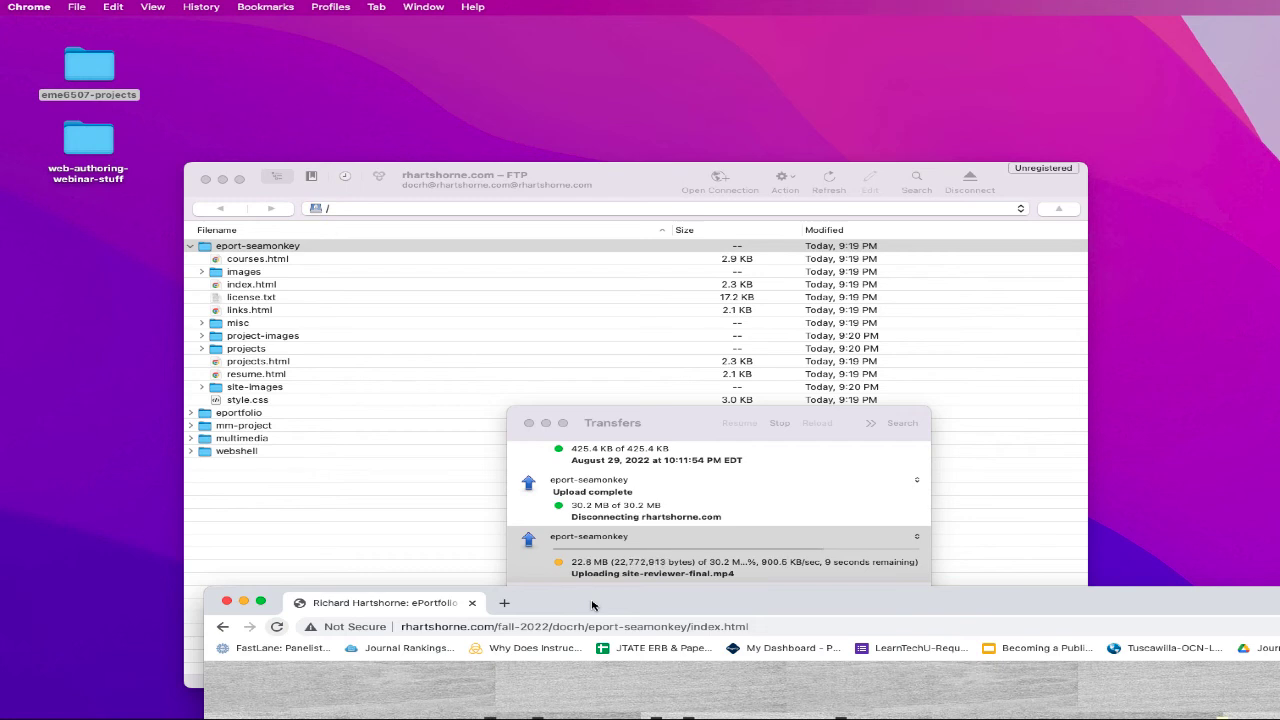
pyautogui.moveTo(592, 605); pyautogui.dragTo(585, 598)
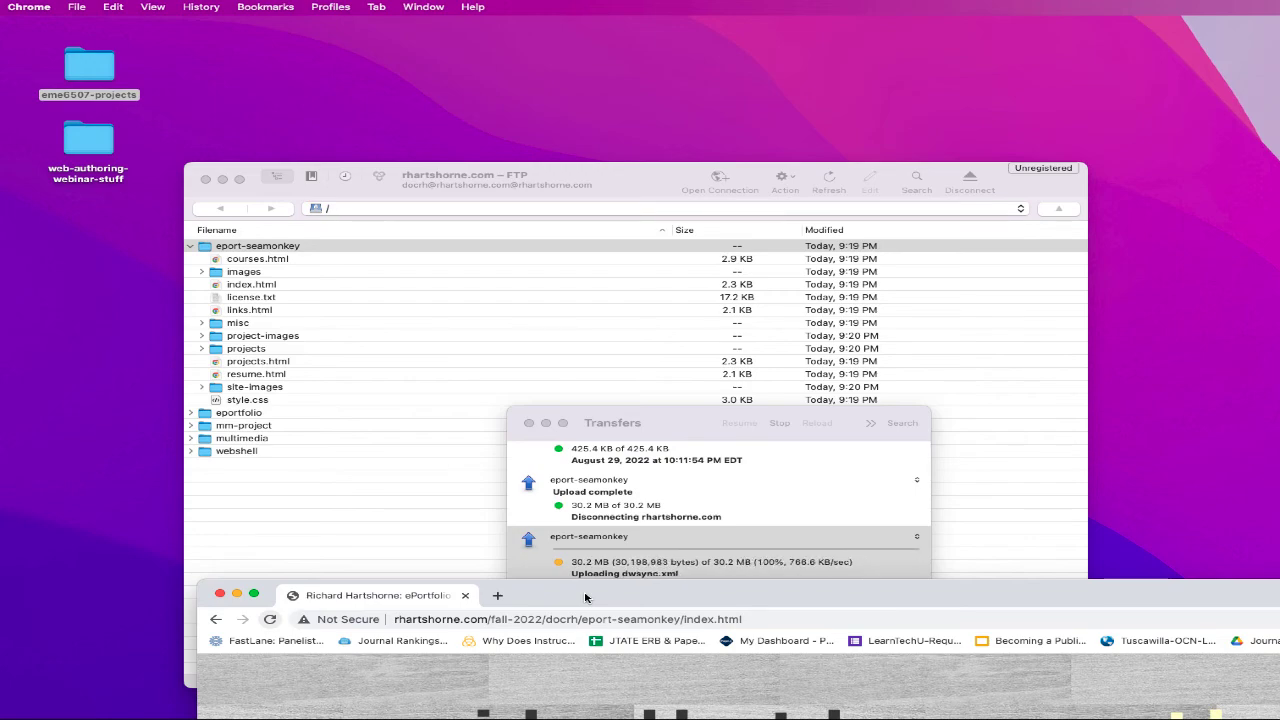
pyautogui.moveTo(585, 597); pyautogui.dragTo(387, 66)
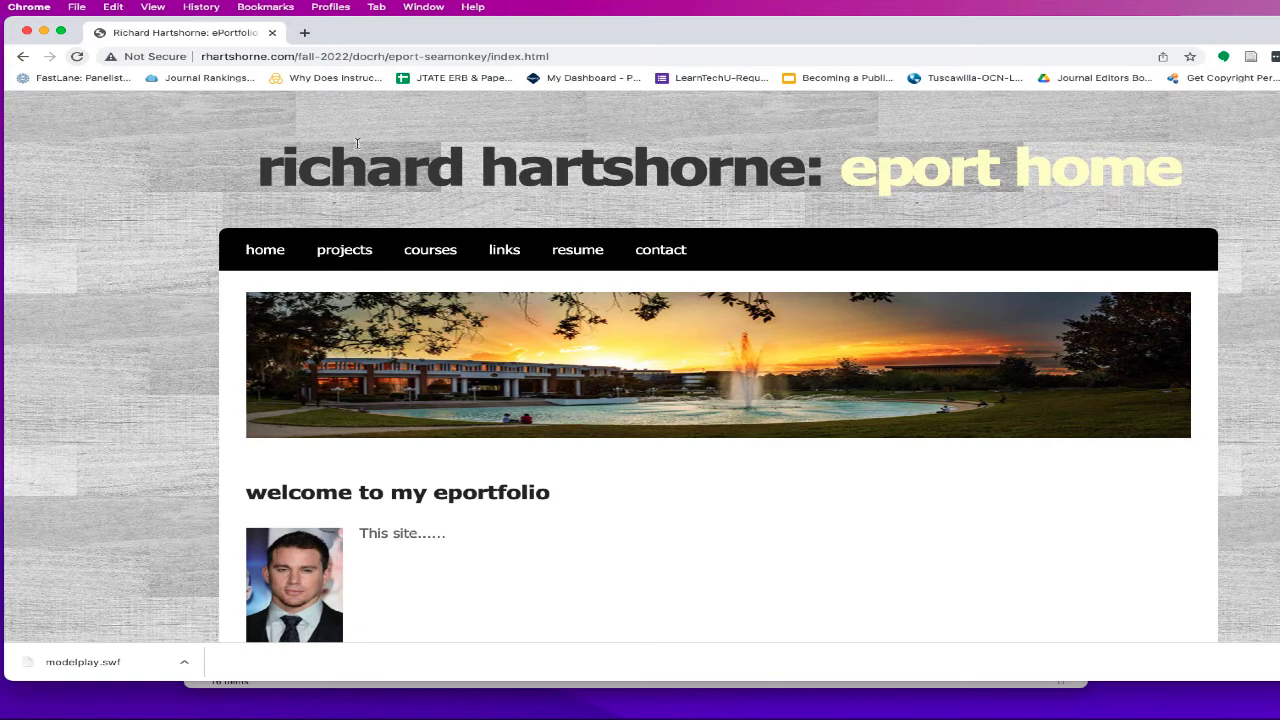
# - Load the live projects.html page in Chrome and scroll back up to its header and nav bar
pyautogui.click(344, 250)
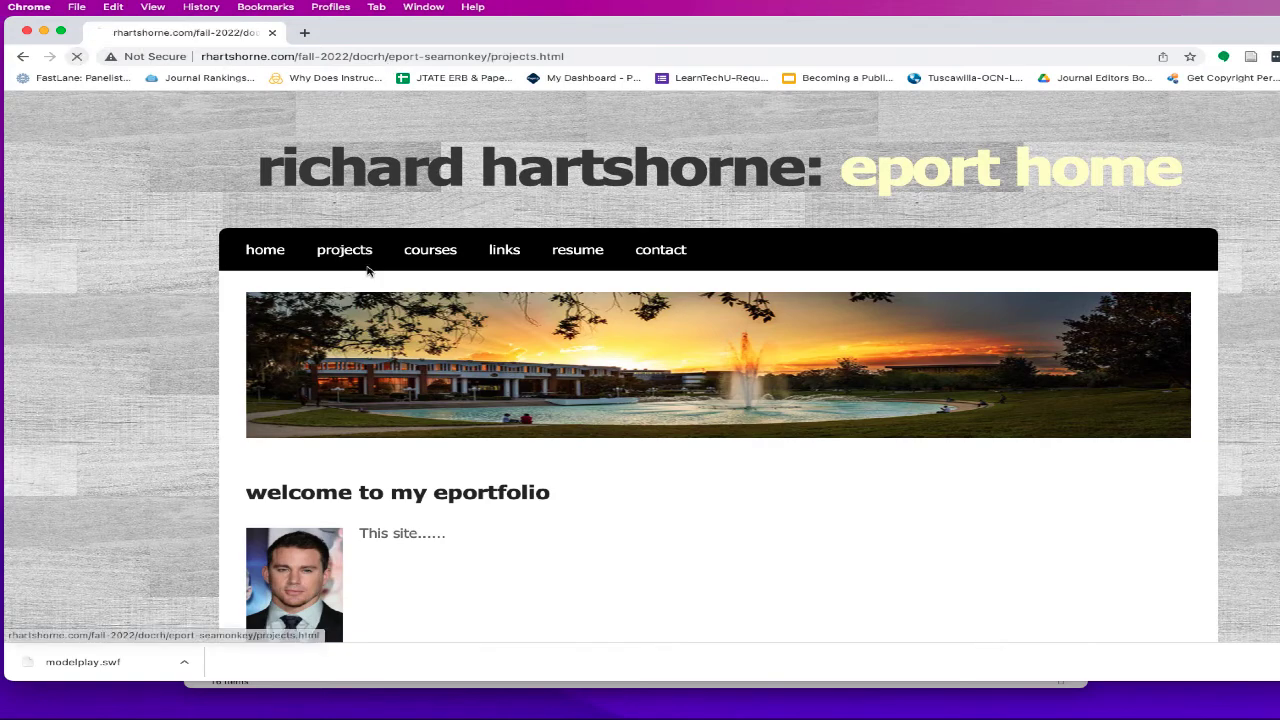
pyautogui.scroll(-3, 517, 400)
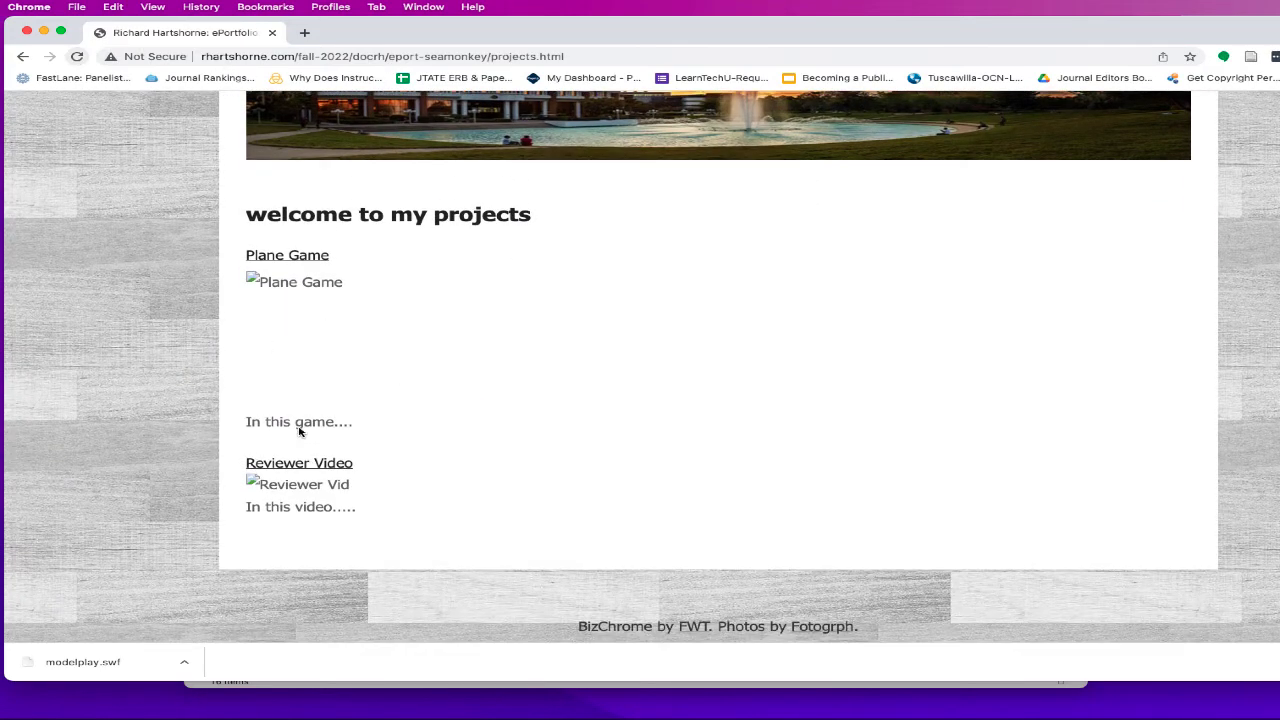
pyautogui.scroll(1, 276, 288)
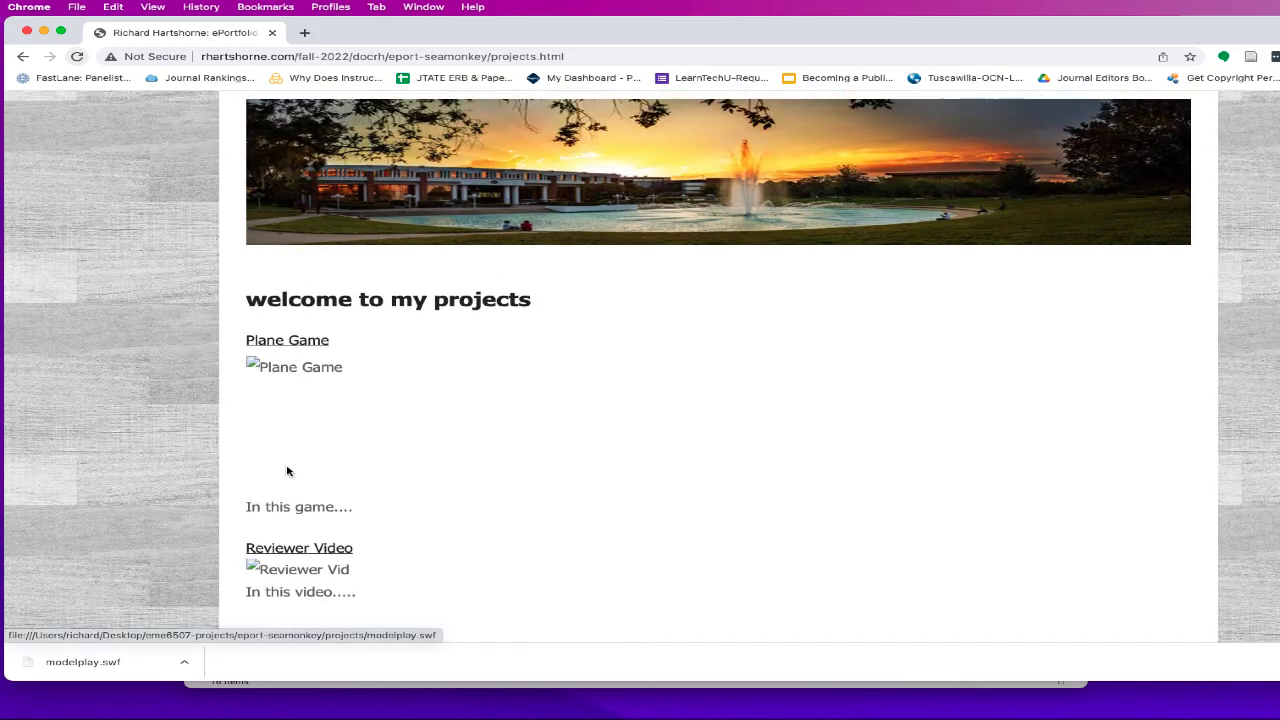
pyautogui.scroll(2, 280, 383)
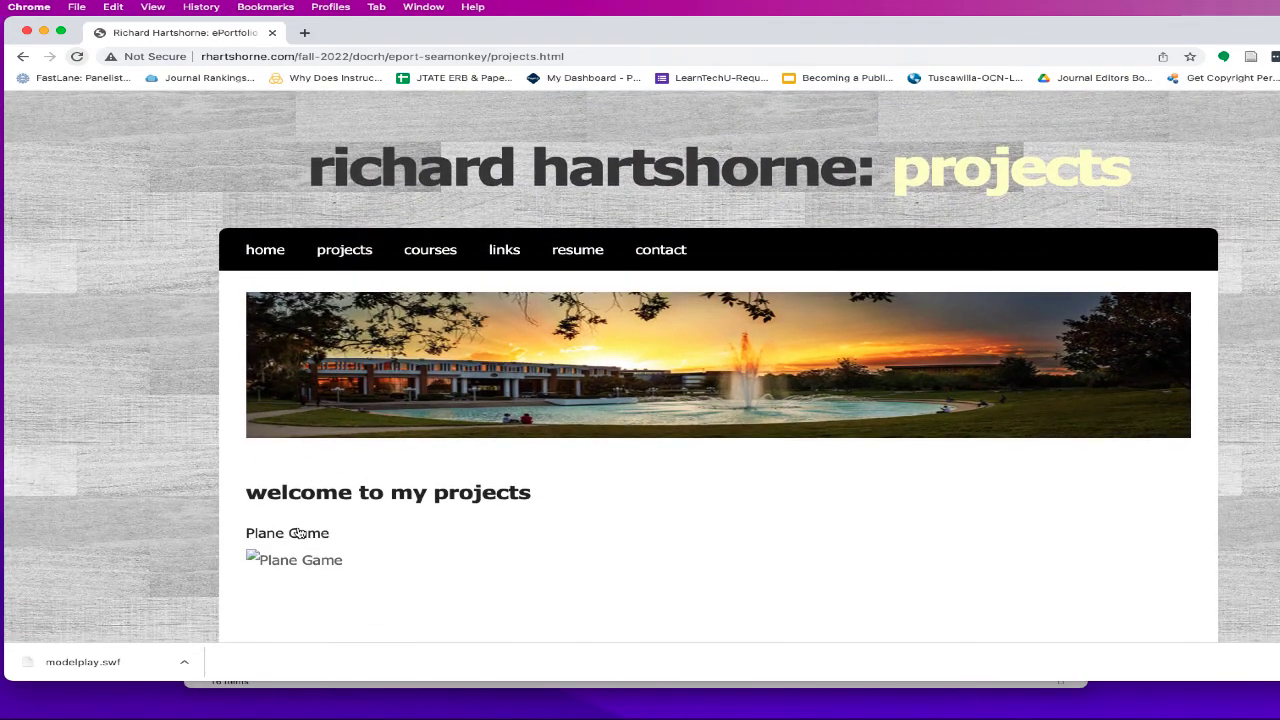
pyautogui.scroll(-2, 300, 540)
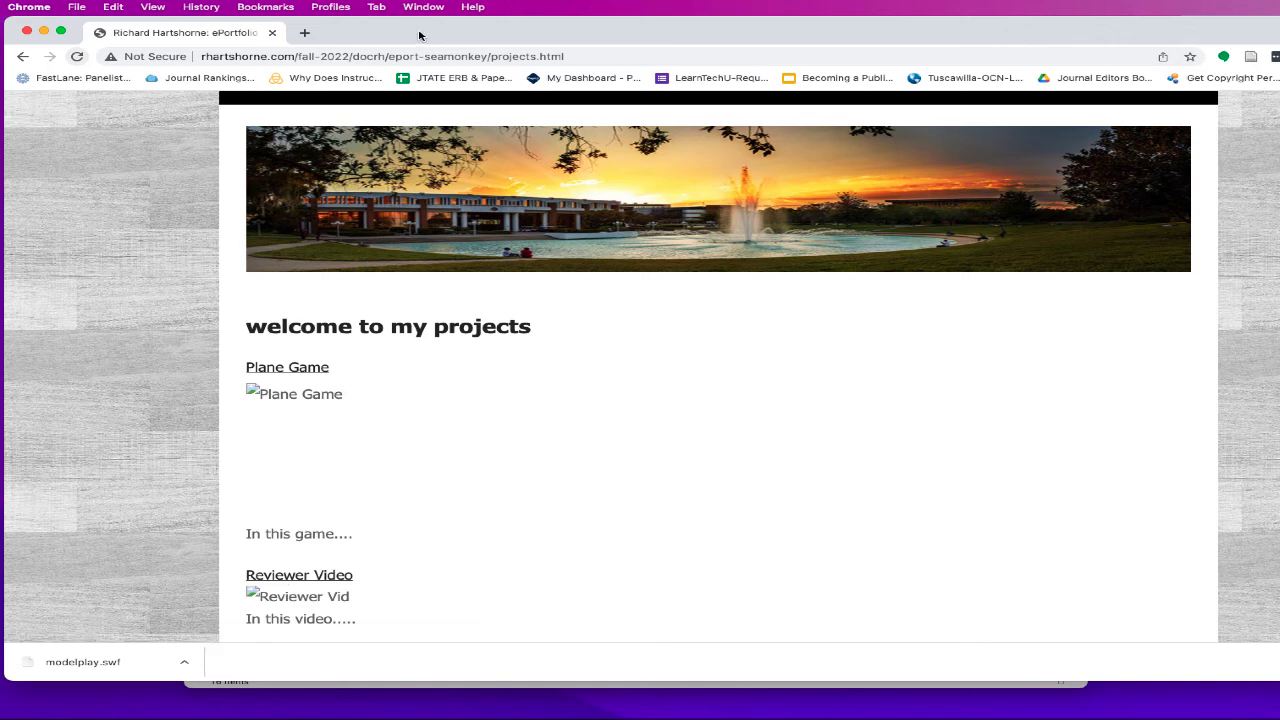
pyautogui.moveTo(422, 37)
pyautogui.mouseDown()
pyautogui.moveTo(709, 37)
pyautogui.moveTo(437, 37)
pyautogui.mouseUp()
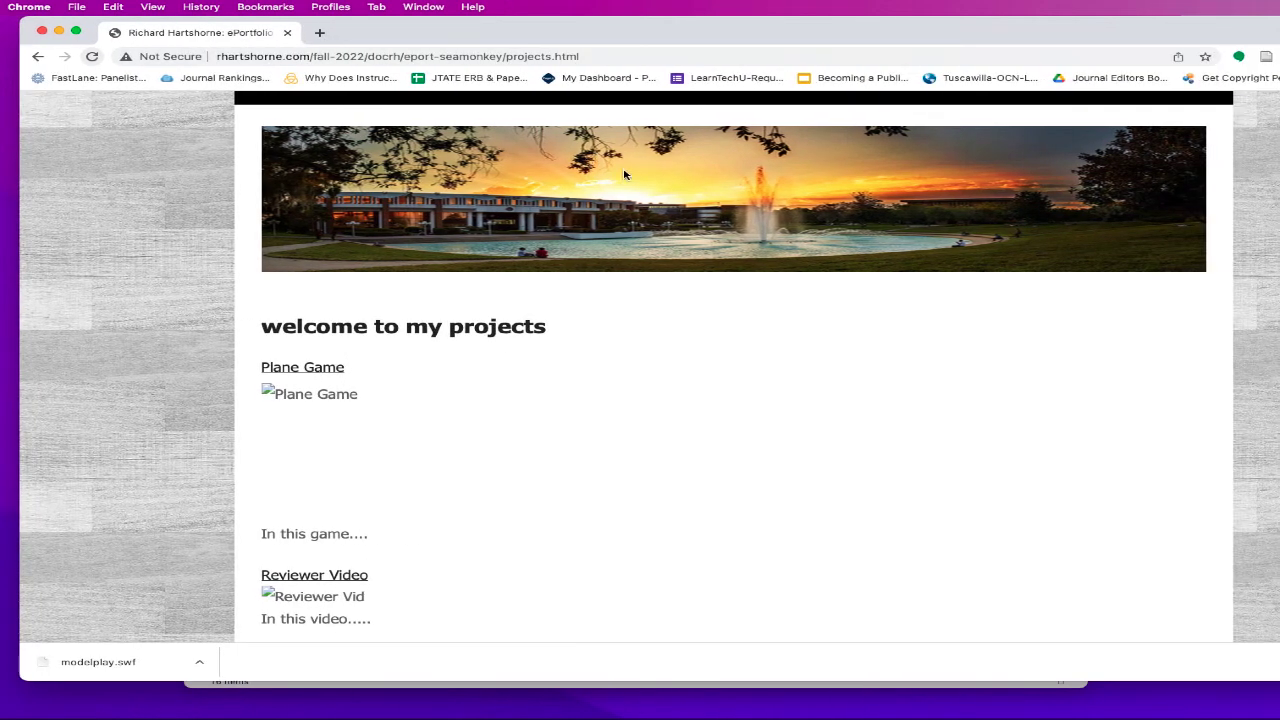
pyautogui.moveTo(560, 38); pyautogui.dragTo(541, 38)
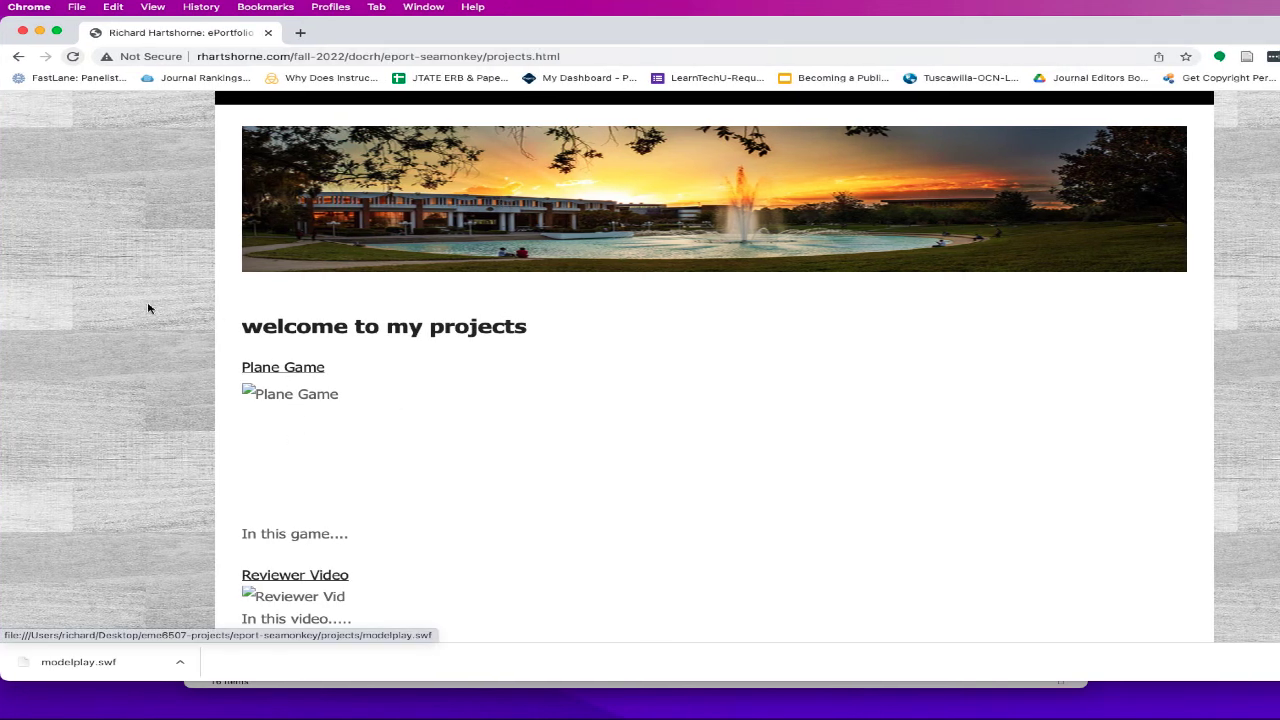
pyautogui.scroll(3, 390, 262)
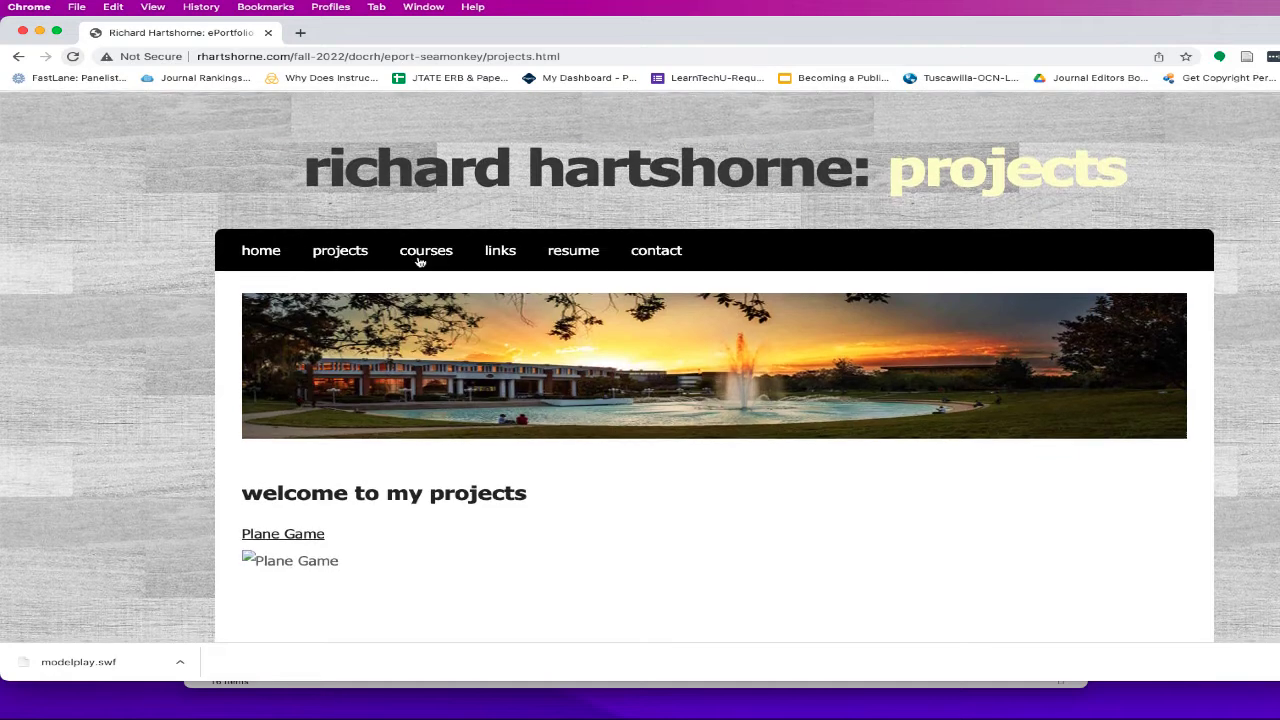
# - Visit the live courses, links and resume pages
pyautogui.click(426, 251)
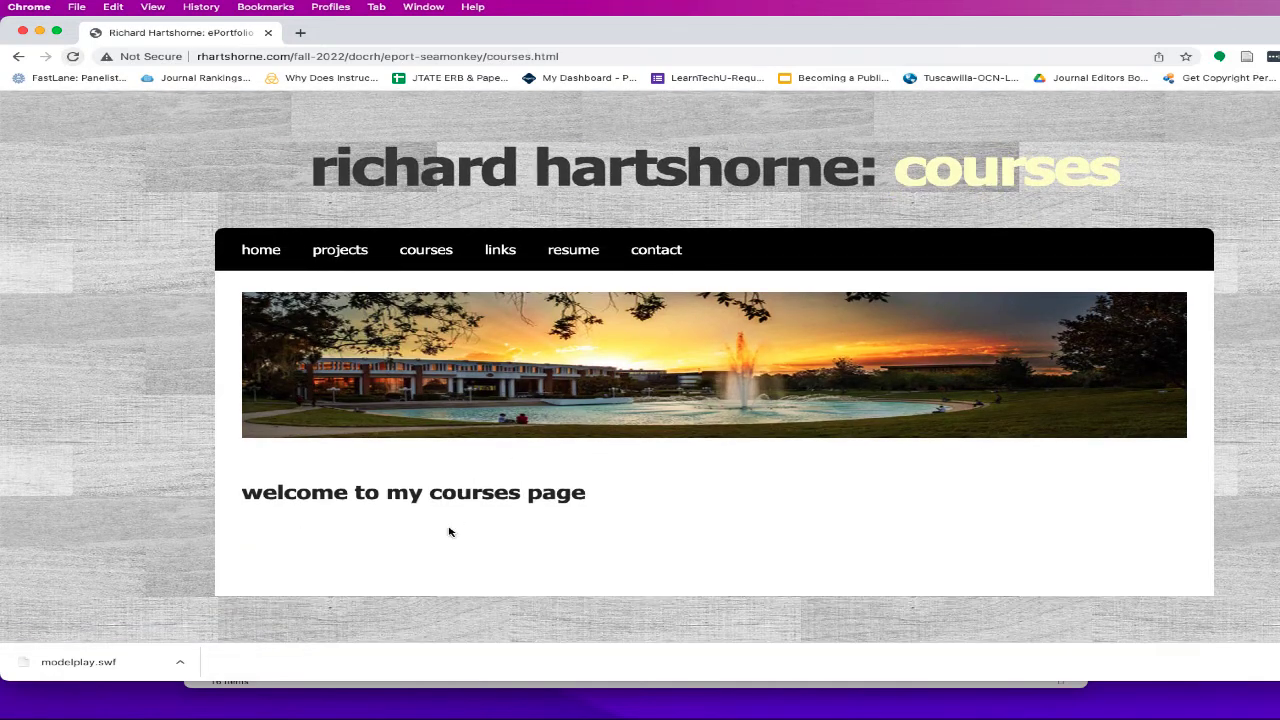
pyautogui.click(498, 253)
pyautogui.scroll(-1, 567, 387)
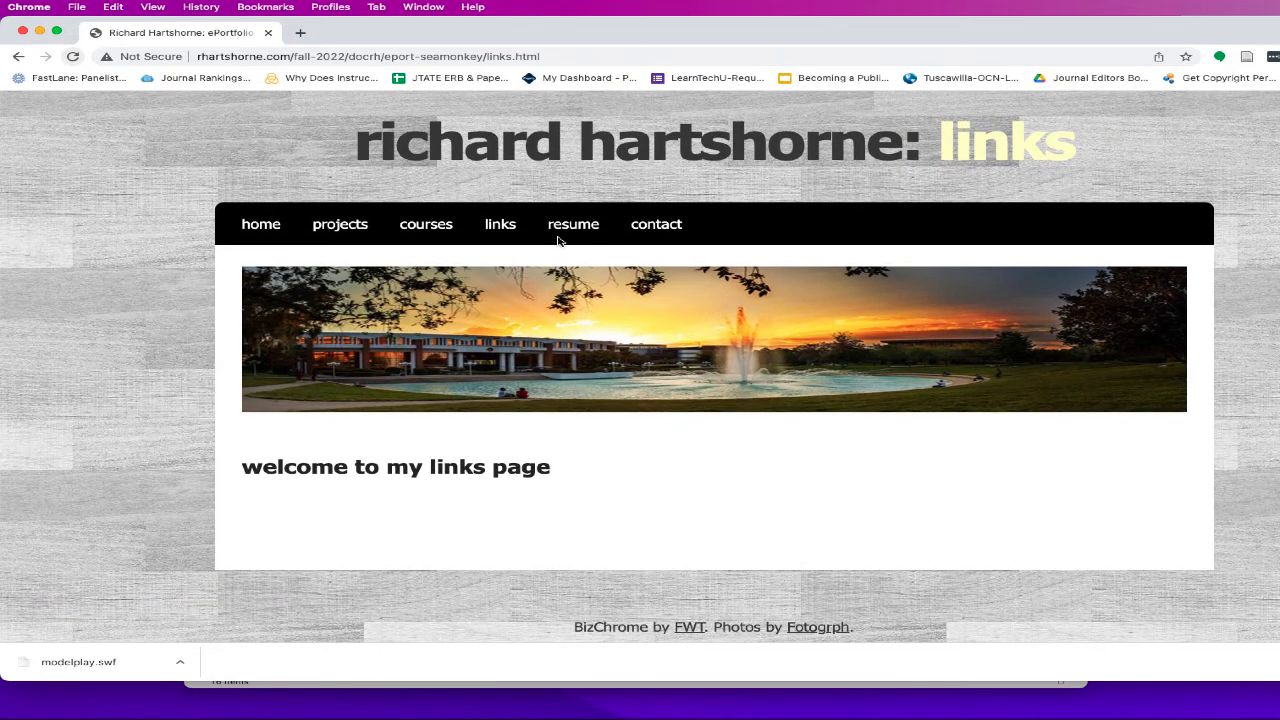
pyautogui.click(565, 224)
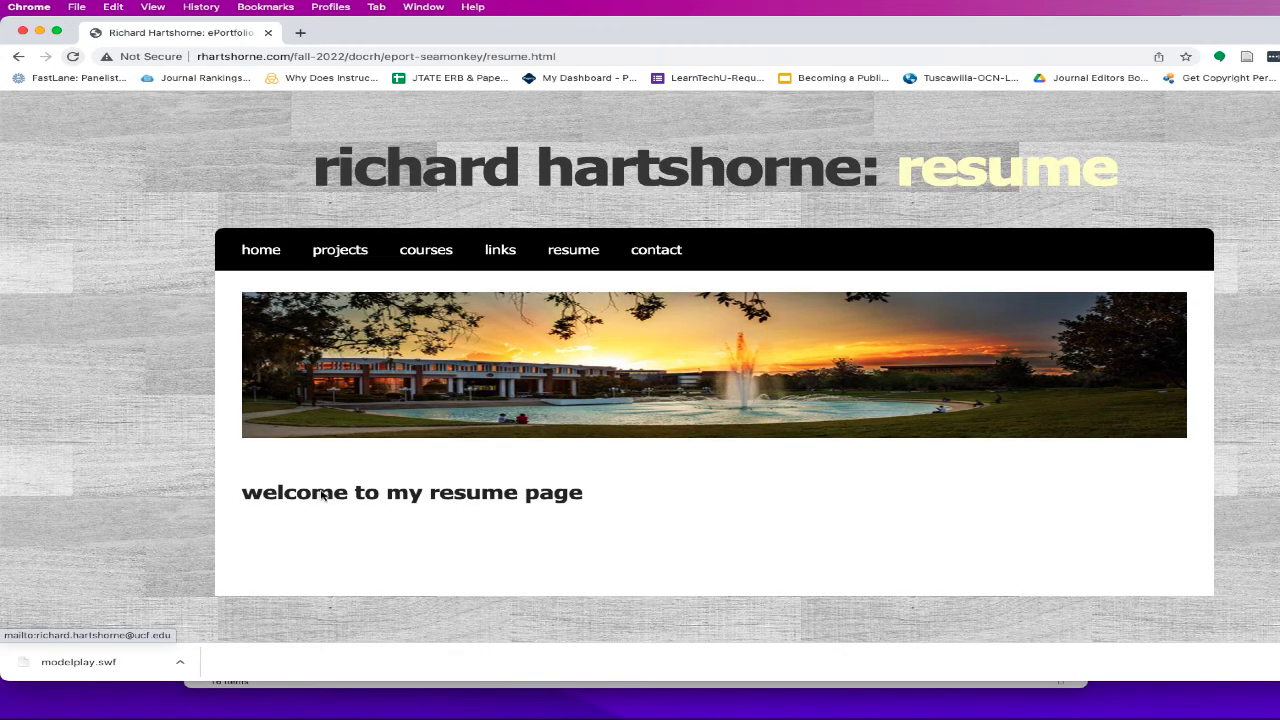
# - Return to the live projects page and check the 'welcome to my projects' heading and Plane Game link
pyautogui.doubleClick(495, 57)
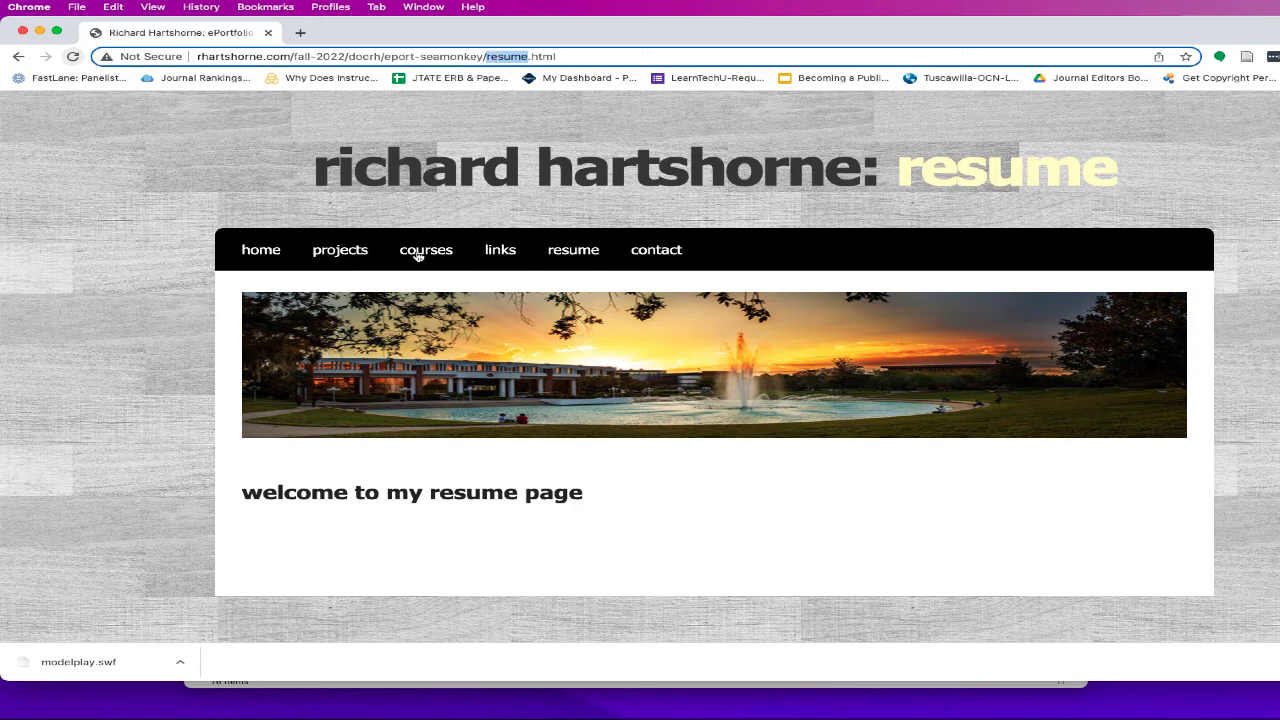
pyautogui.click(352, 255)
pyautogui.scroll(-3, 543, 318)
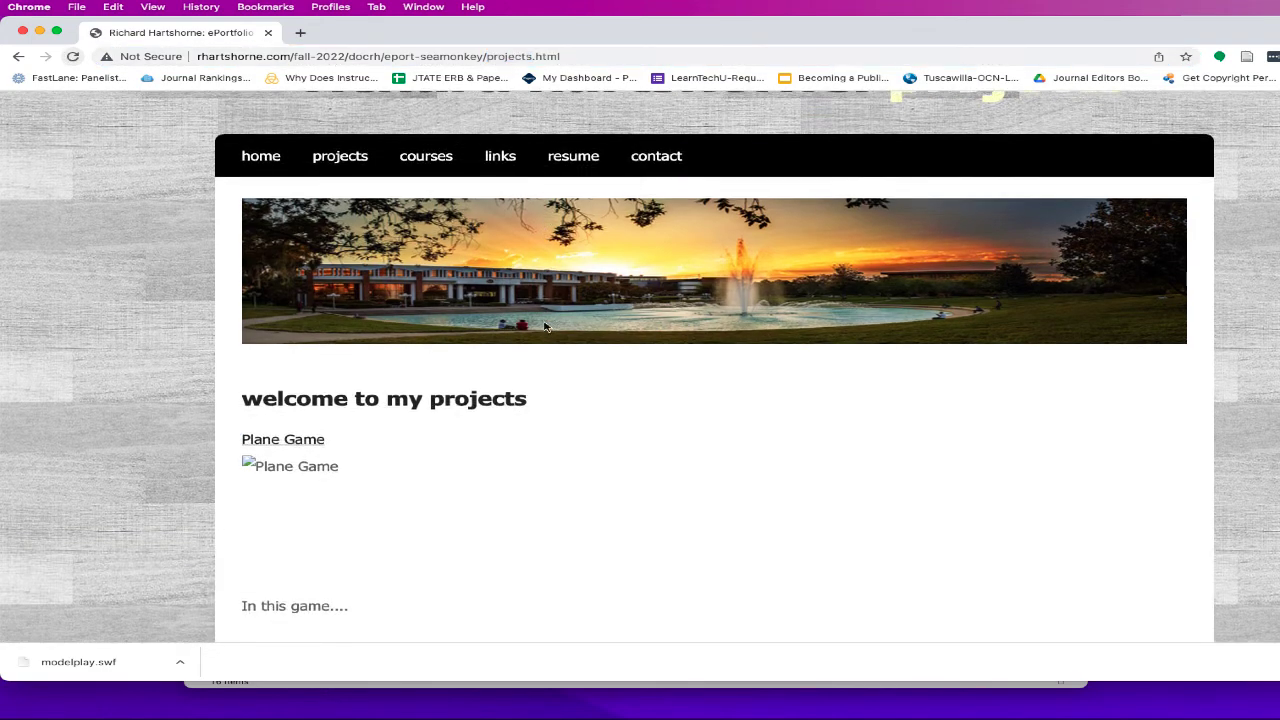
pyautogui.scroll(3, 543, 318)
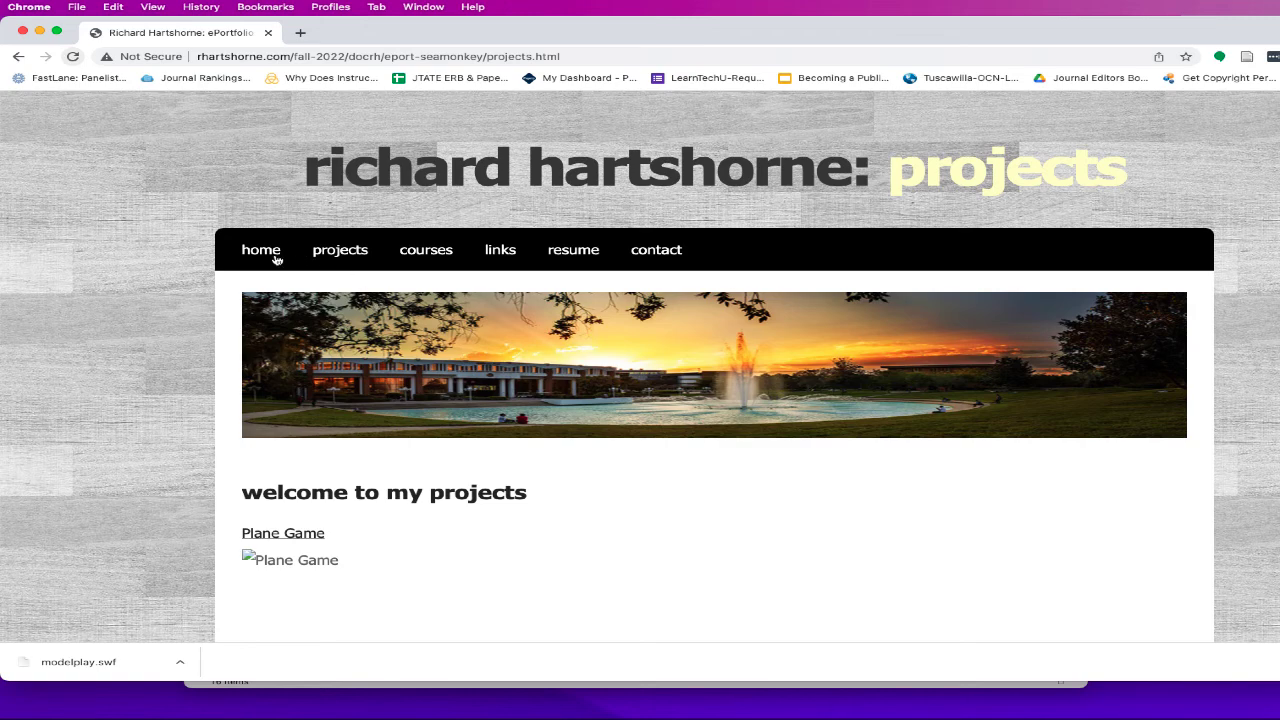
pyautogui.scroll(-2, 580, 470)
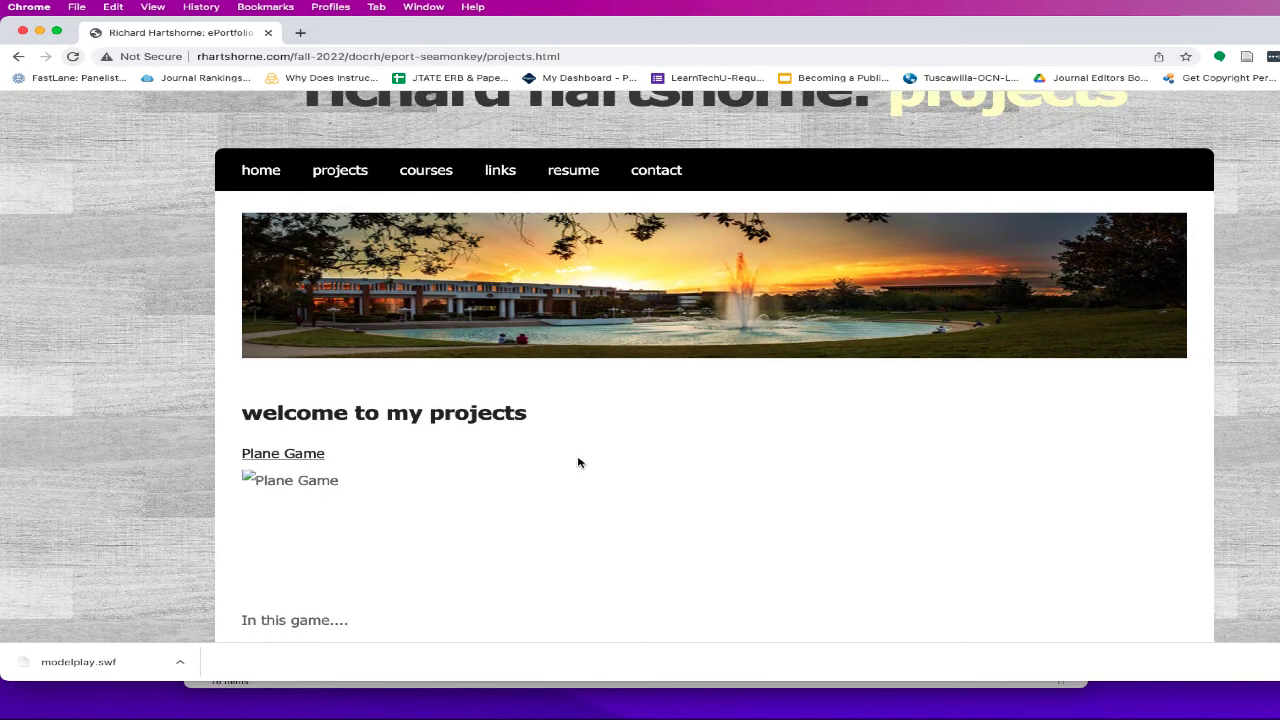
pyautogui.tripleClick(496, 411)
pyautogui.scroll(-4, 624, 405)
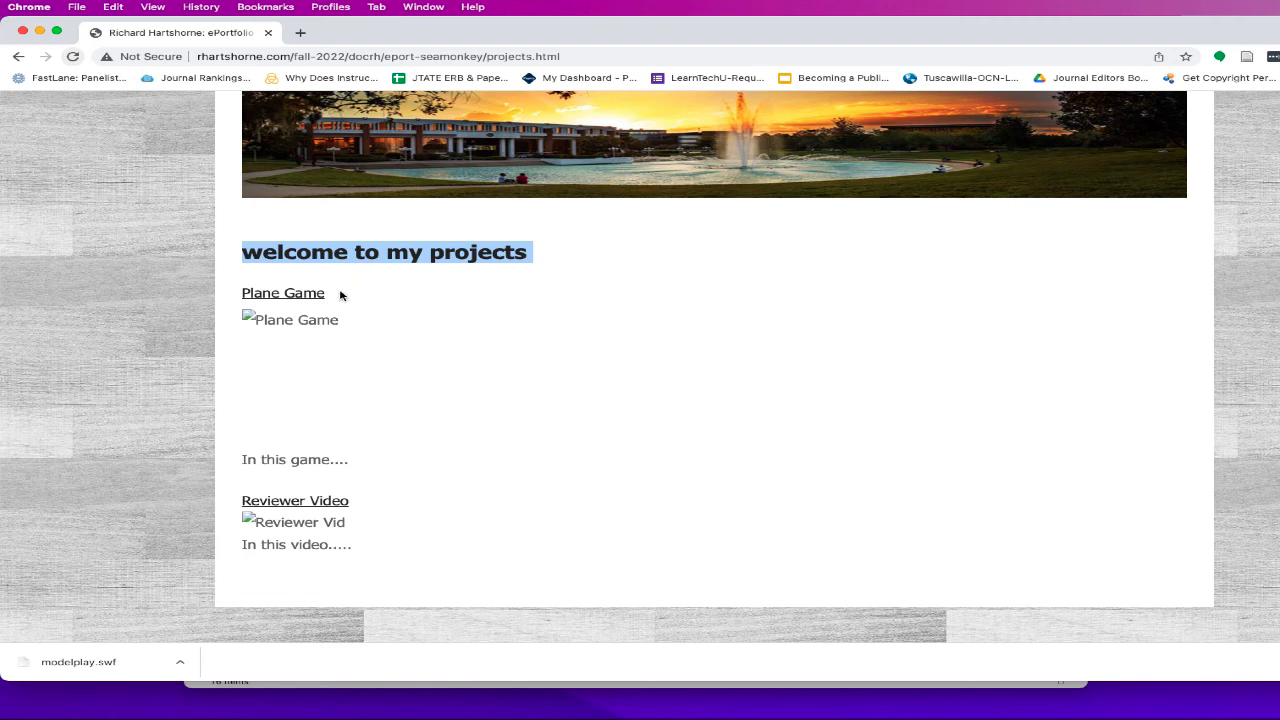
pyautogui.moveTo(340, 293); pyautogui.dragTo(244, 293)
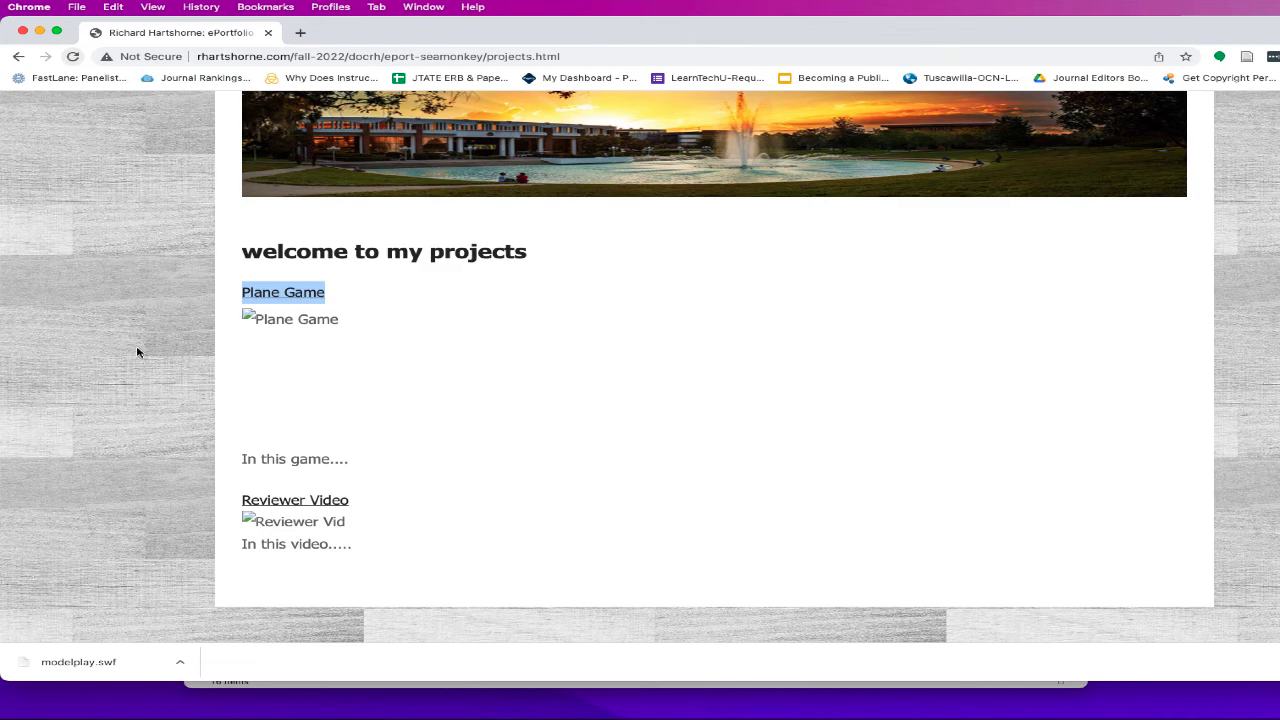
pyautogui.scroll(-2, 135, 347)
pyautogui.scroll(5, 133, 345)
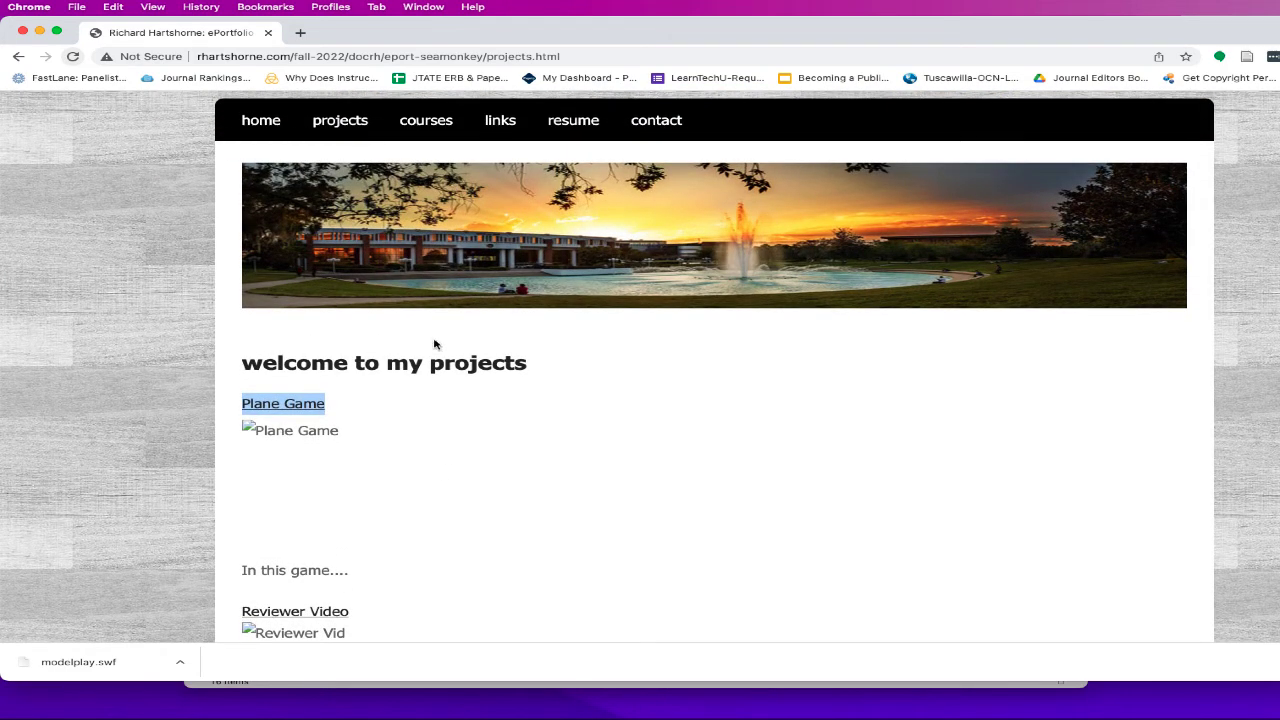
# - Open the eme6507-projects folder in Finder and open style.css in Brackets
pyautogui.moveTo(700, 717)
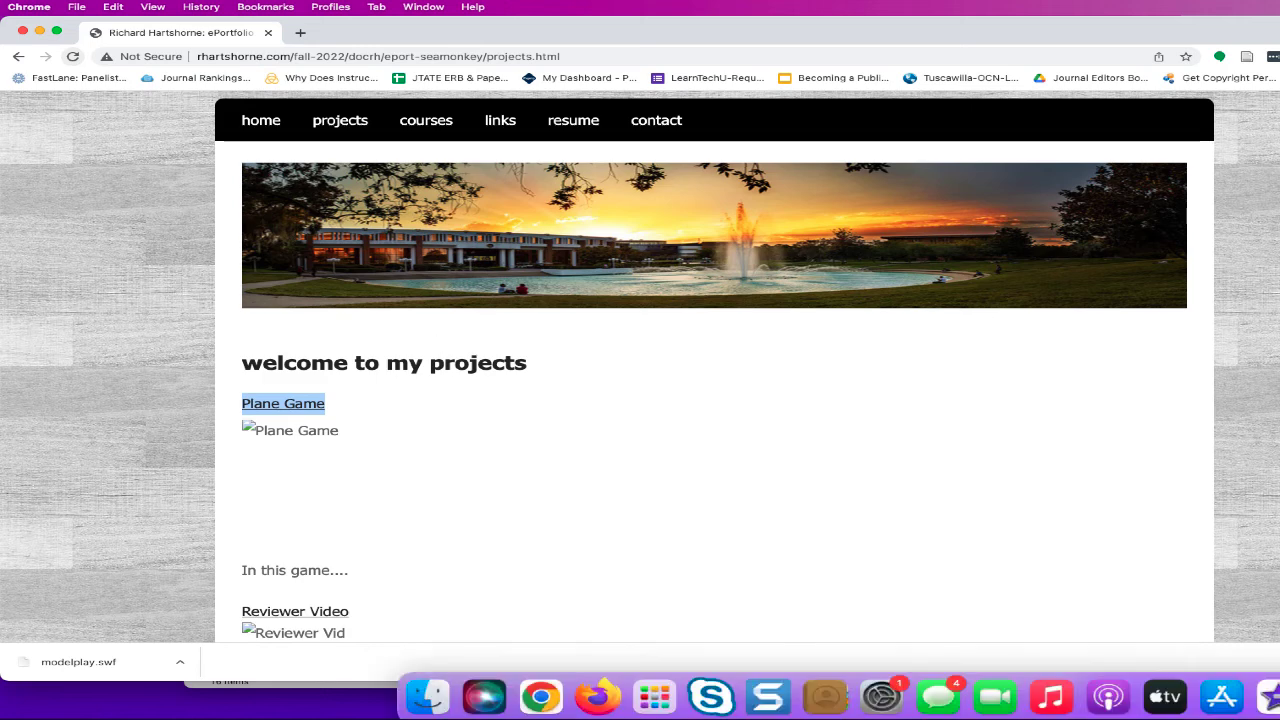
pyautogui.click(1276, 697)
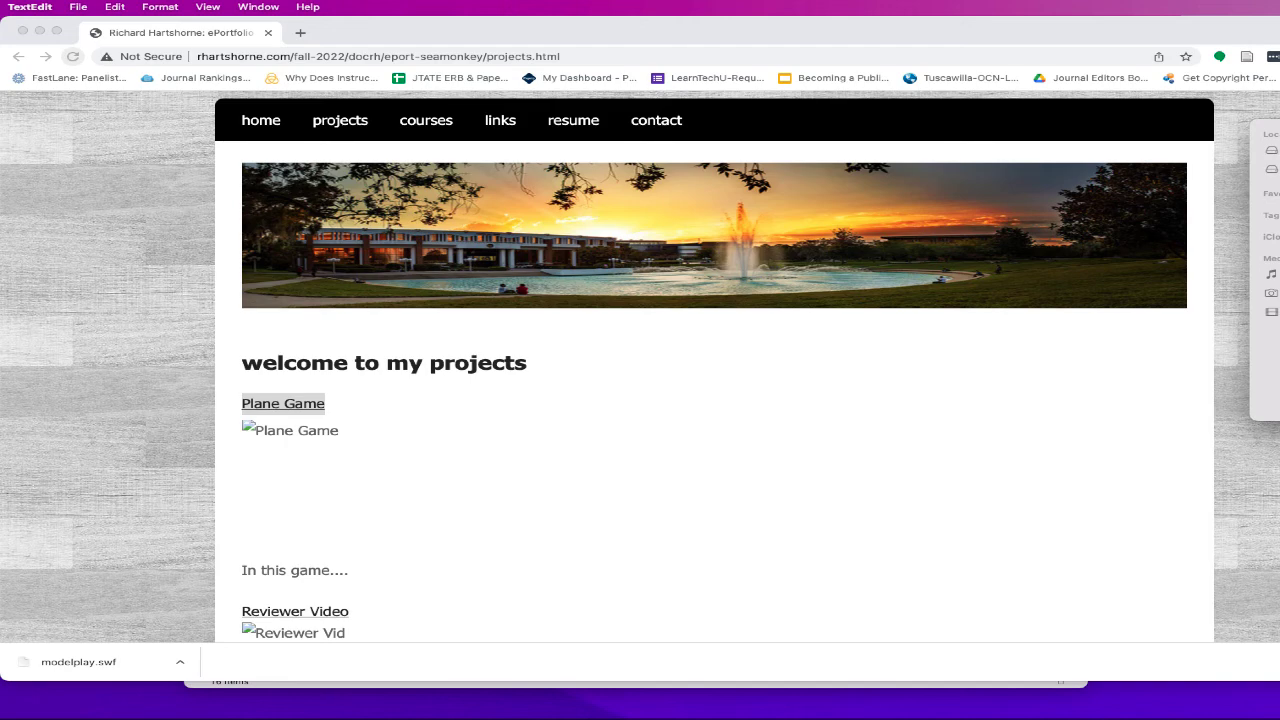
pyautogui.moveTo(504, 35); pyautogui.dragTo(446, 395)
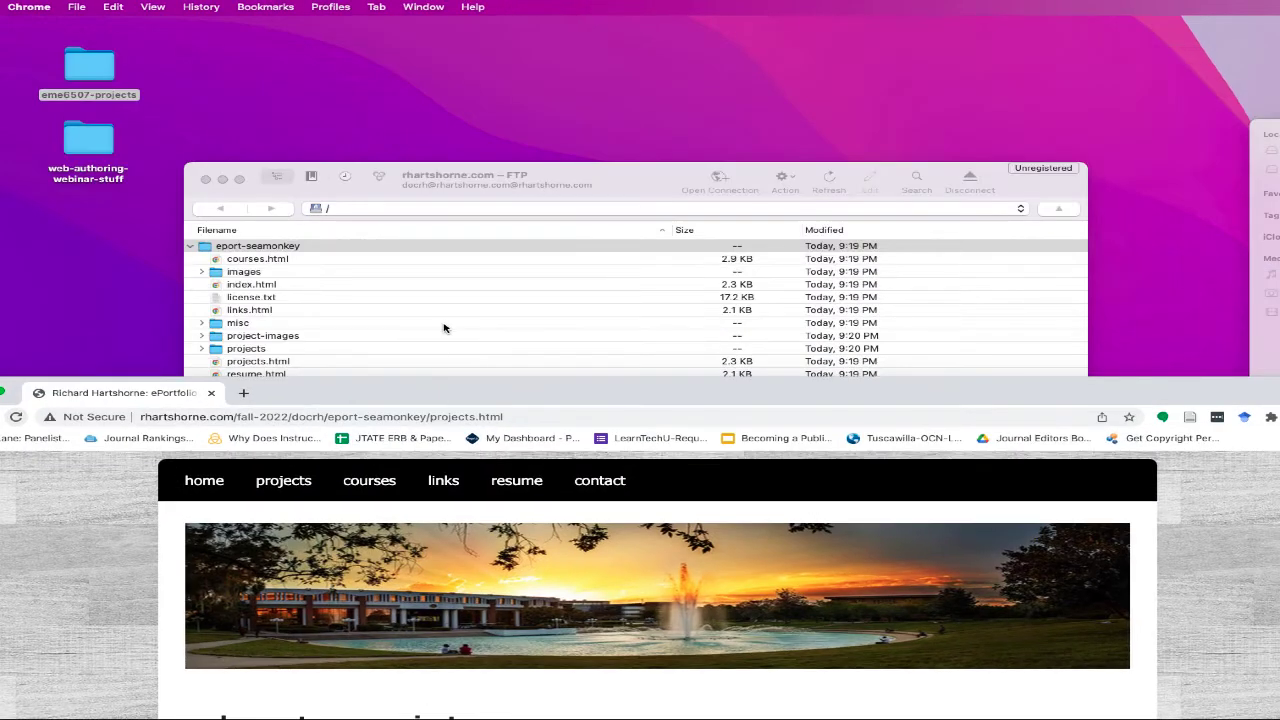
pyautogui.click(287, 295)
pyautogui.doubleClick(70, 62)
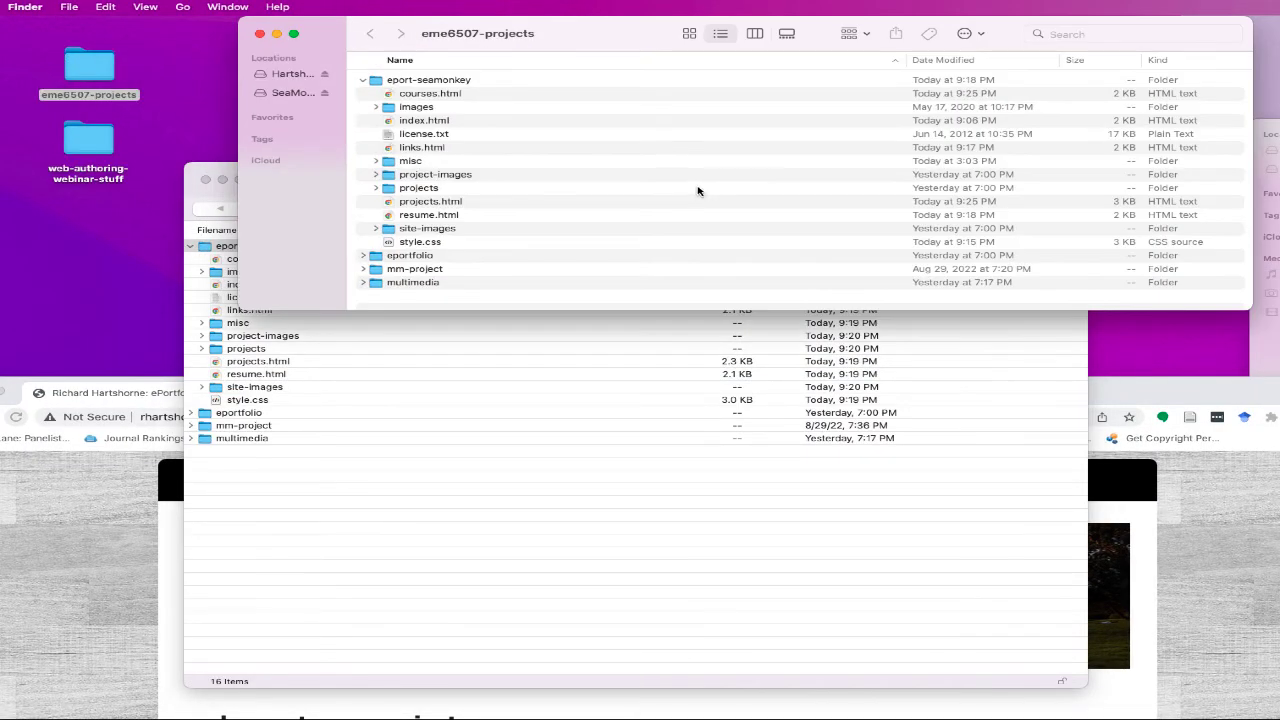
pyautogui.doubleClick(436, 244)
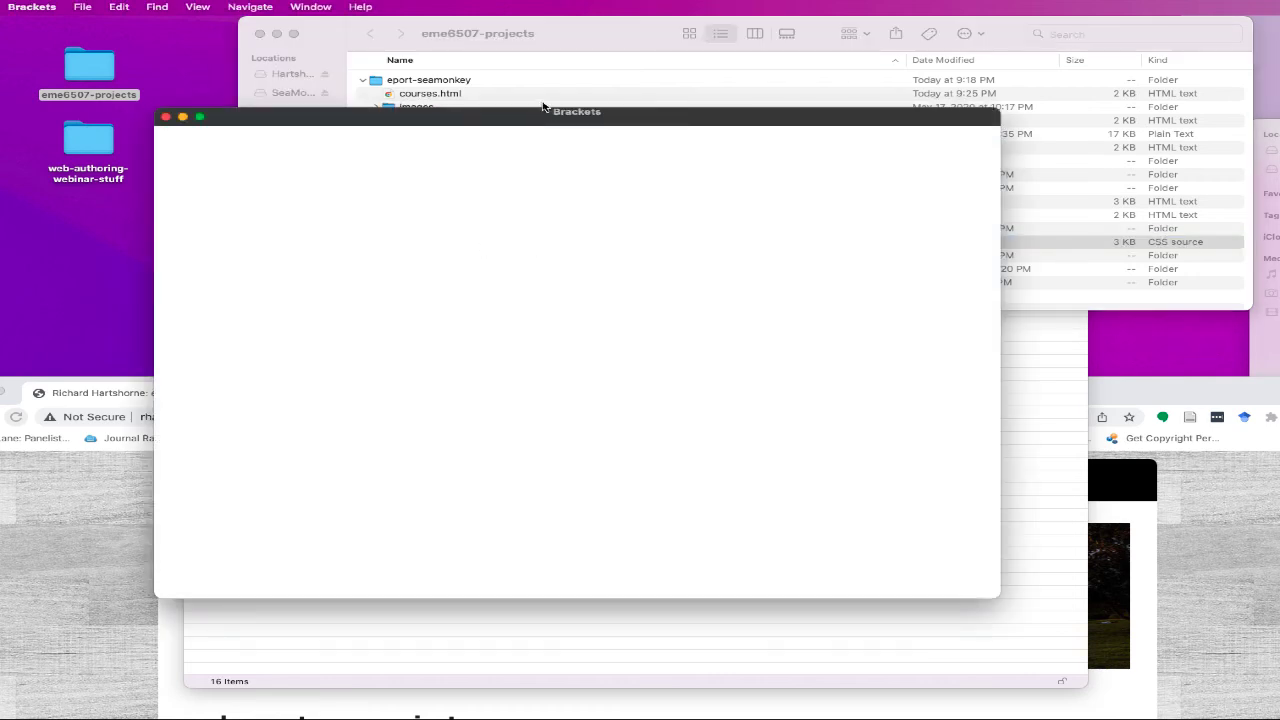
# - Bring Chrome's live projects page back in front of Brackets' style.css and scroll through it
pyautogui.scroll(-4, 500, 340)
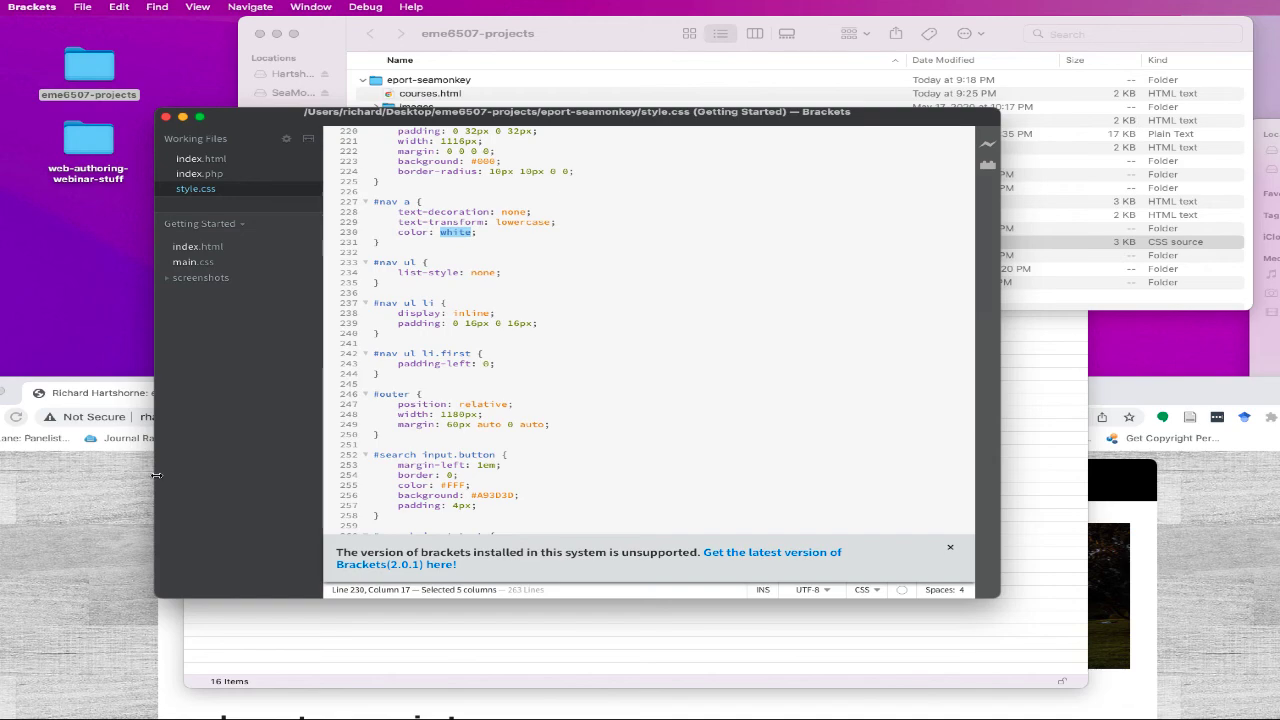
pyautogui.click(112, 508)
pyautogui.moveTo(325, 398); pyautogui.dragTo(336, 191)
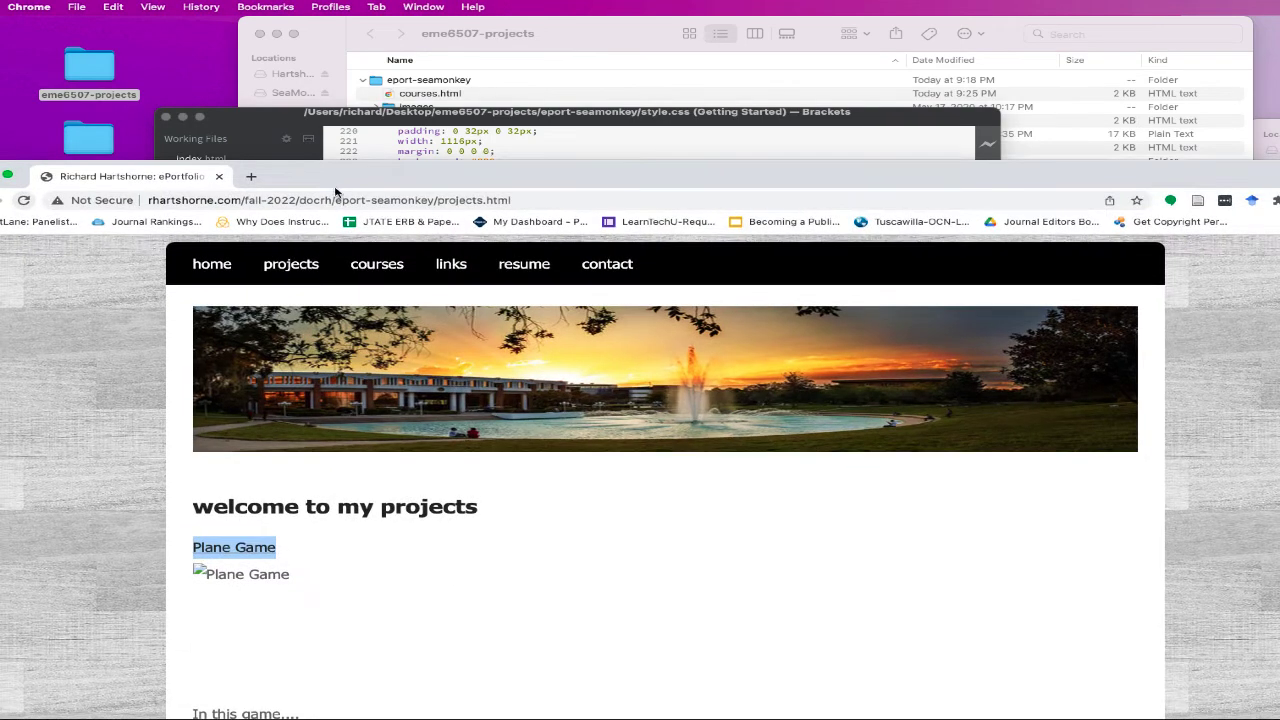
pyautogui.scroll(3, 349, 372)
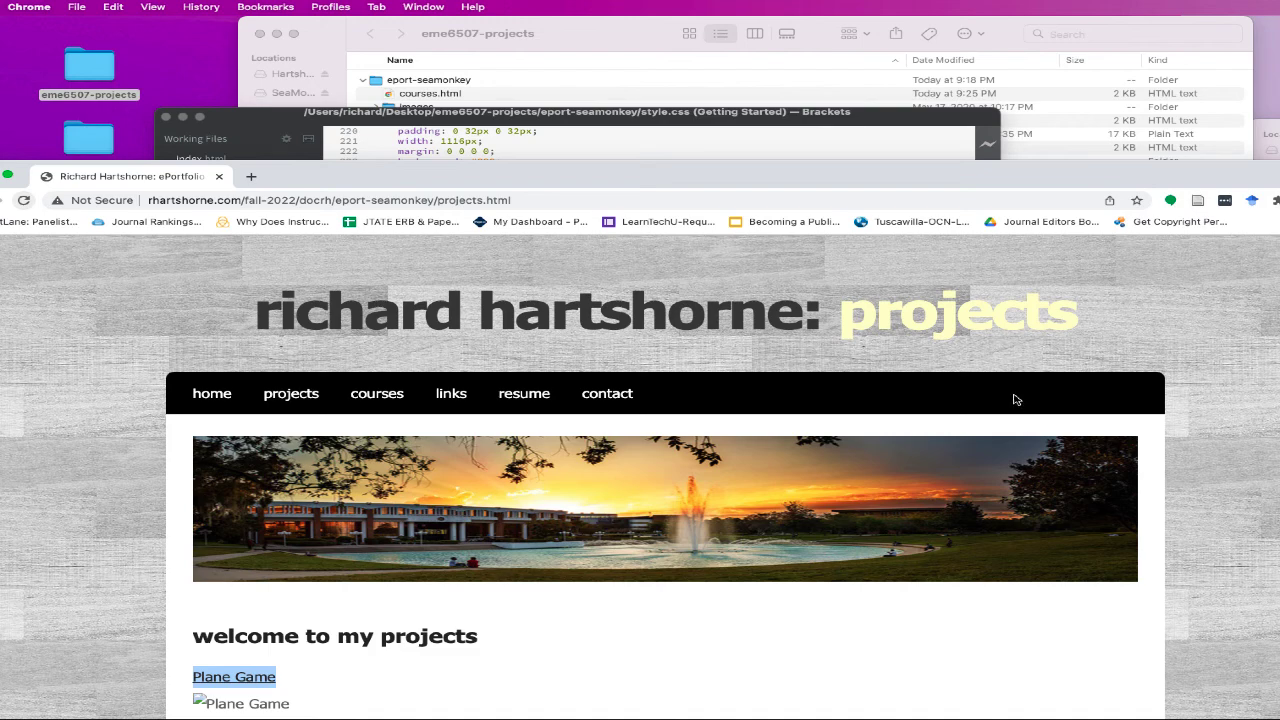
pyautogui.scroll(-5, 652, 528)
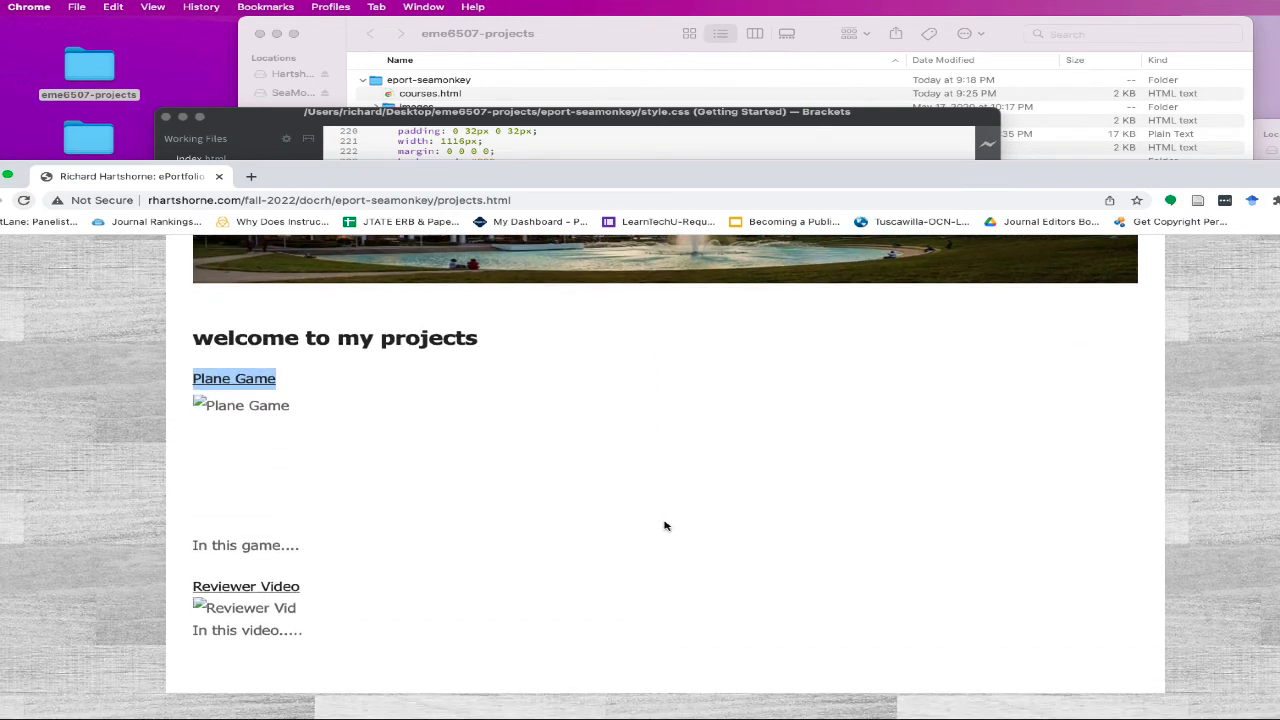
pyautogui.scroll(3, 665, 526)
pyautogui.scroll(-3, 686, 523)
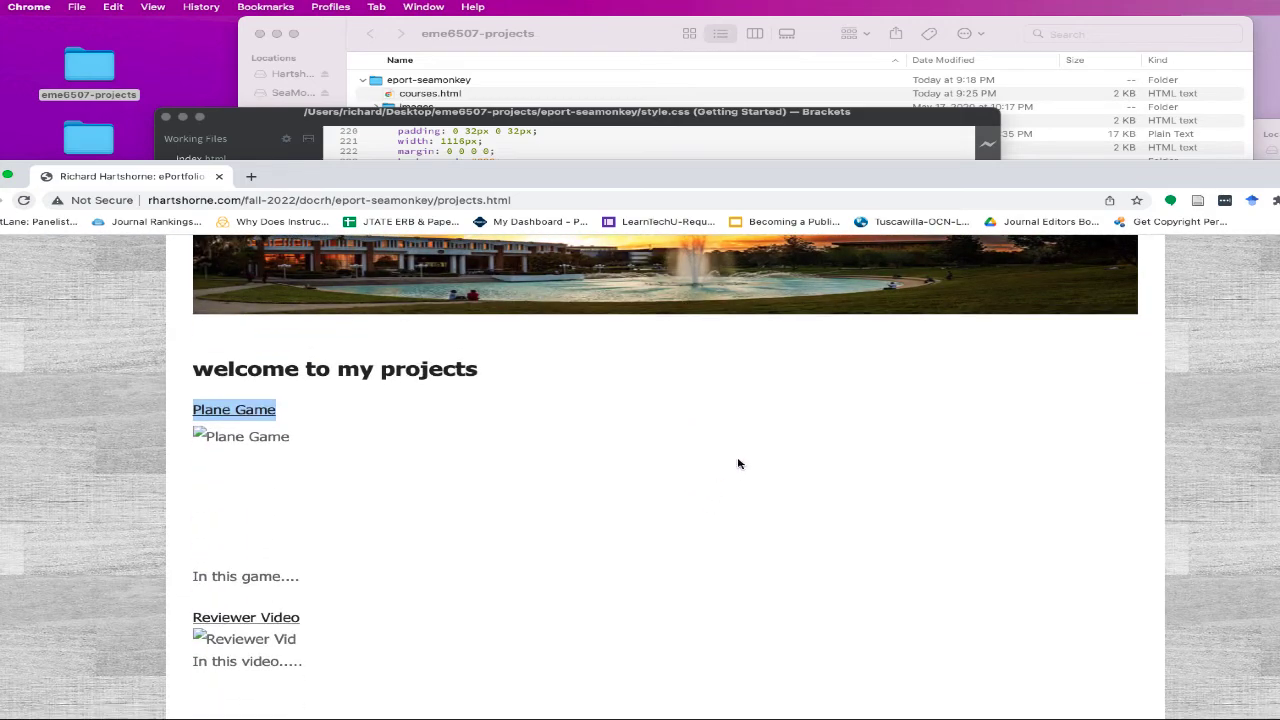
pyautogui.scroll(4, 738, 463)
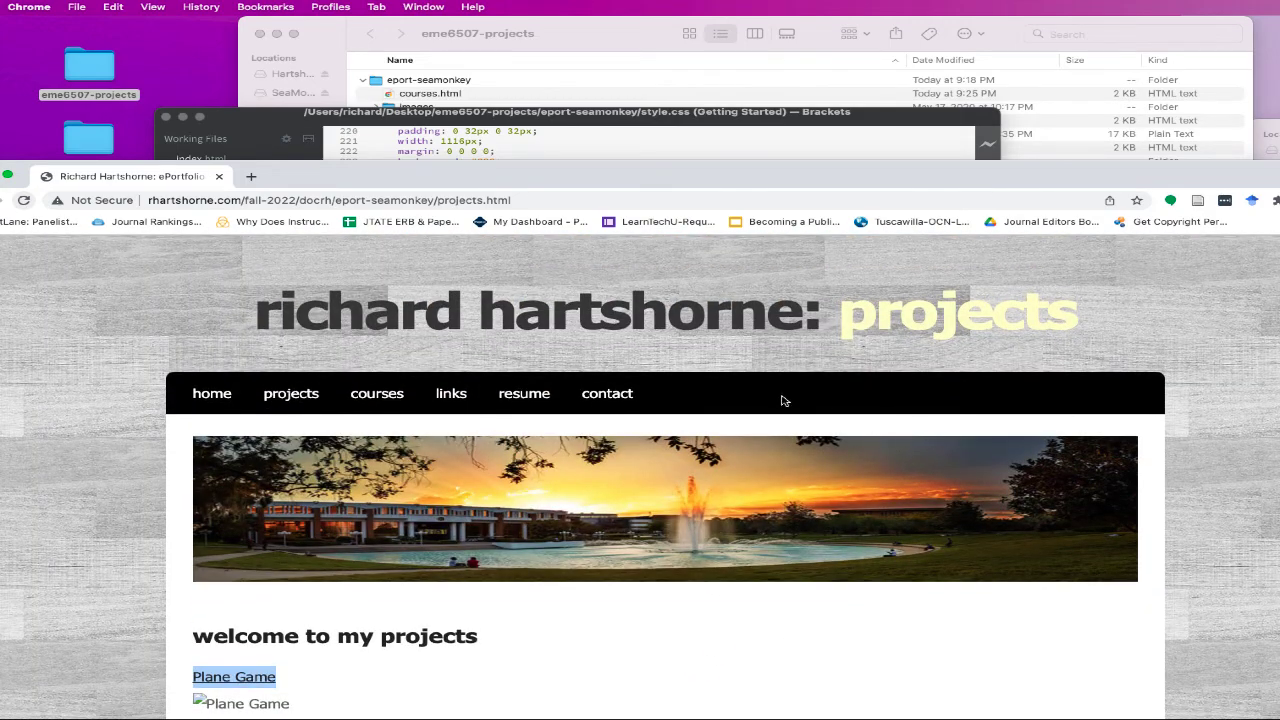
pyautogui.click(850, 116)
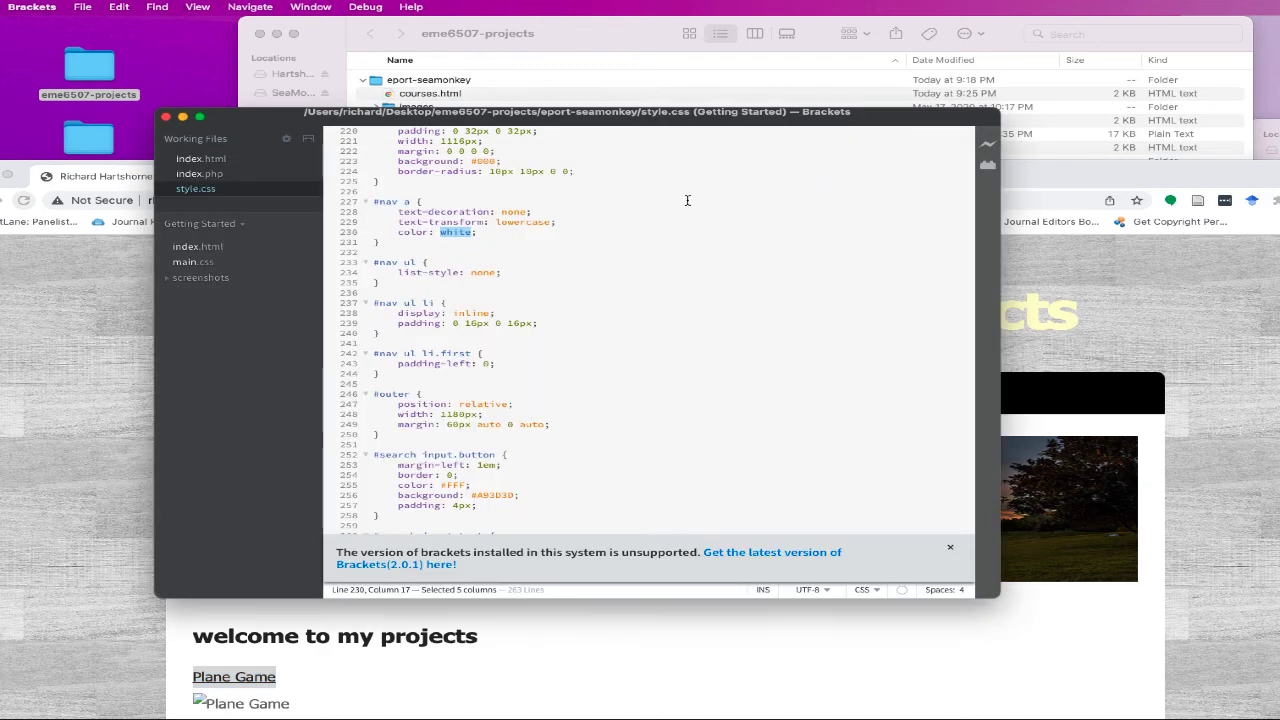
pyautogui.scroll(10, 550, 292)
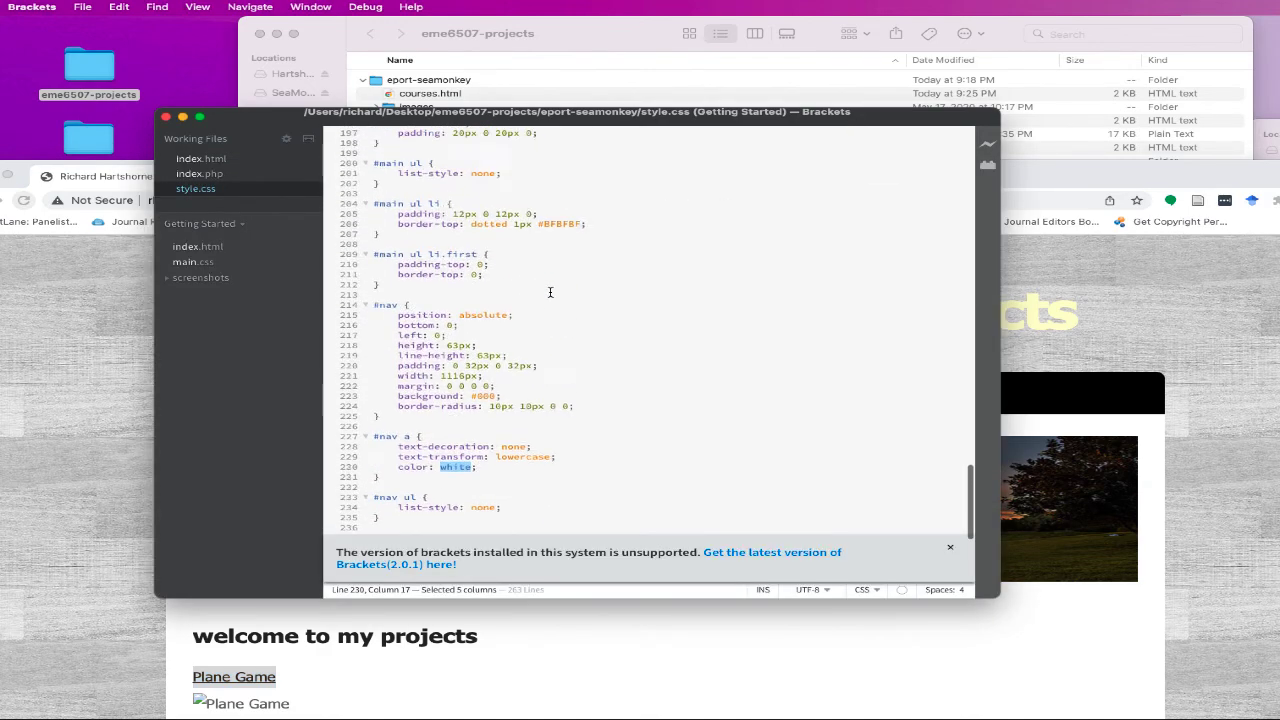
pyautogui.scroll(5, 550, 292)
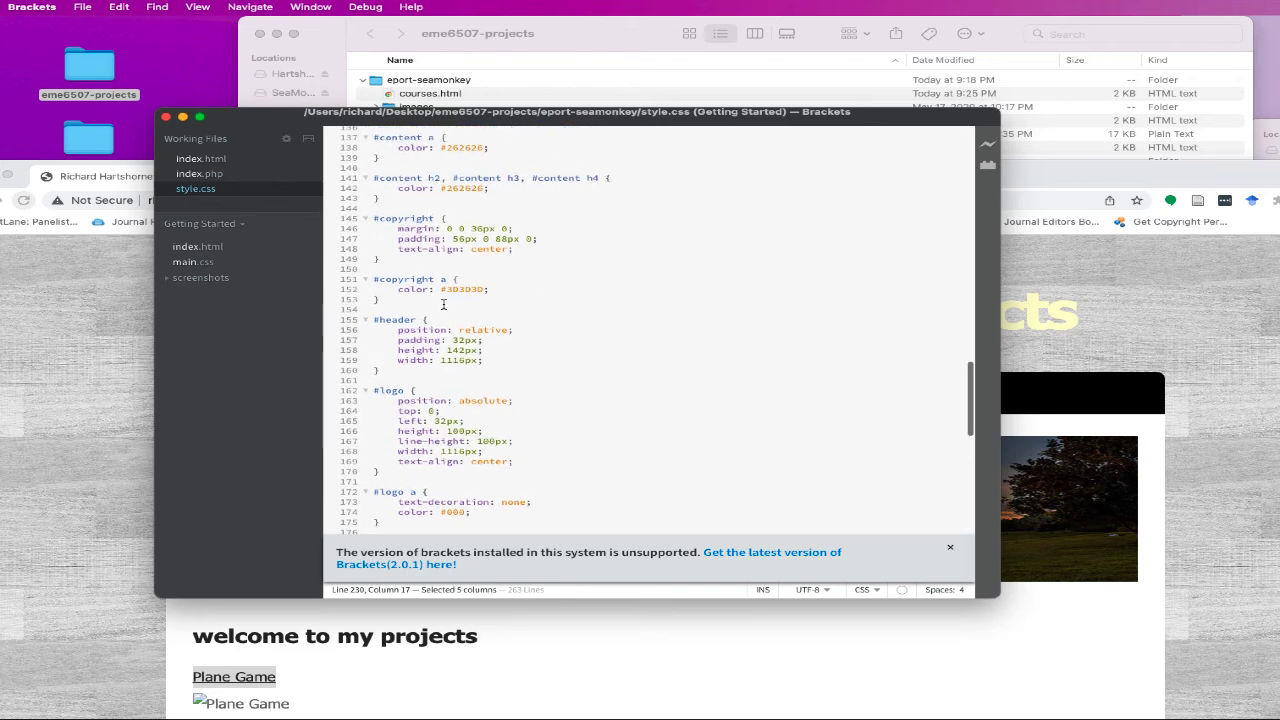
pyautogui.scroll(1, 446, 303)
pyautogui.scroll(-1, 449, 303)
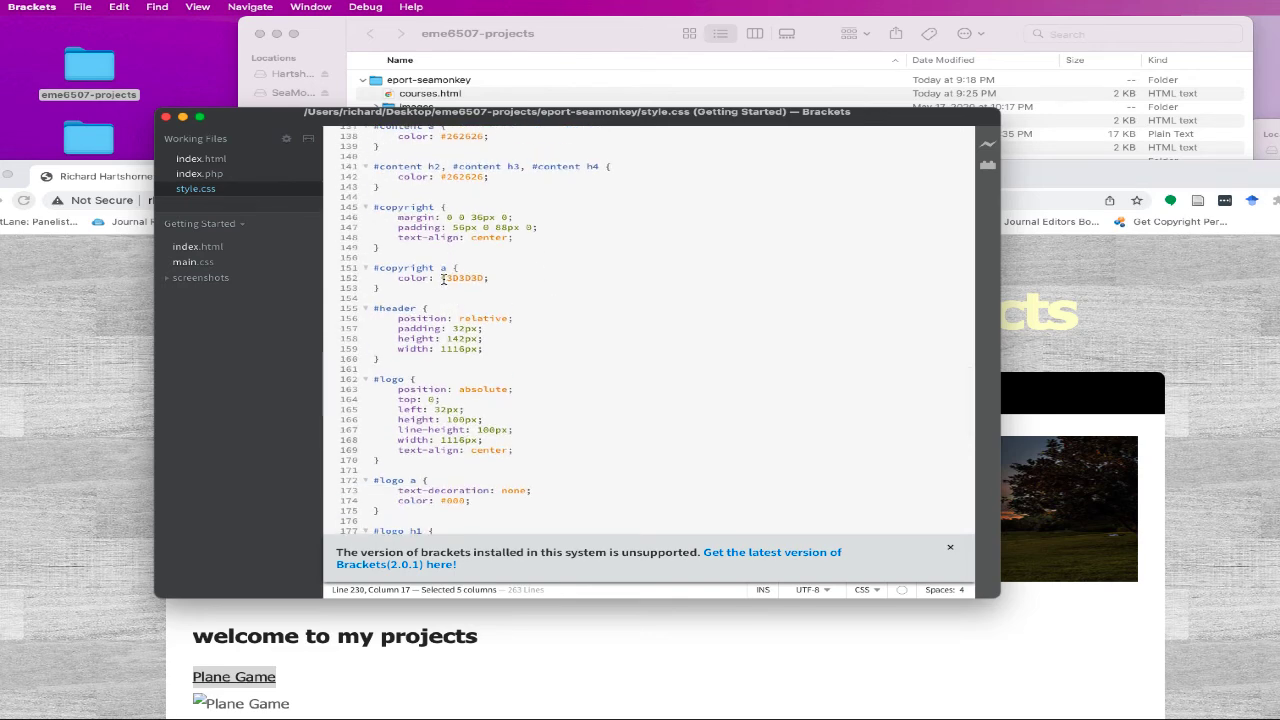
pyautogui.moveTo(443, 278); pyautogui.dragTo(480, 278)
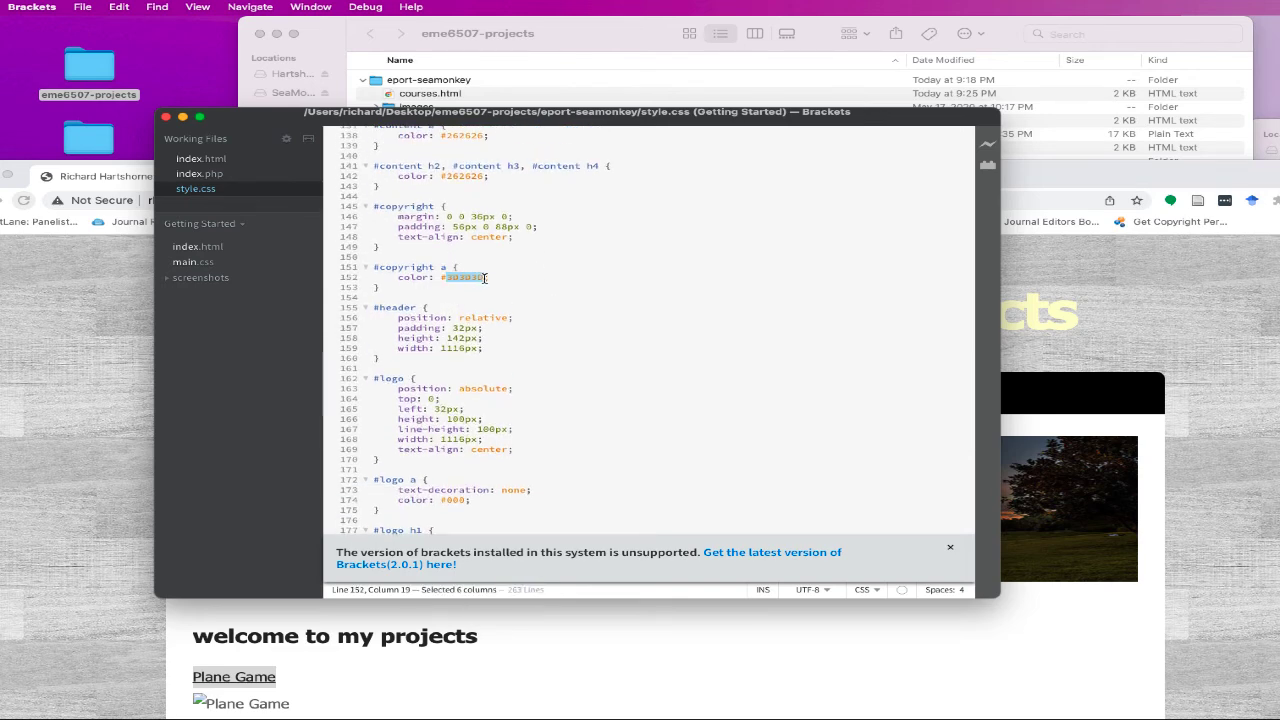
pyautogui.scroll(-2, 588, 294)
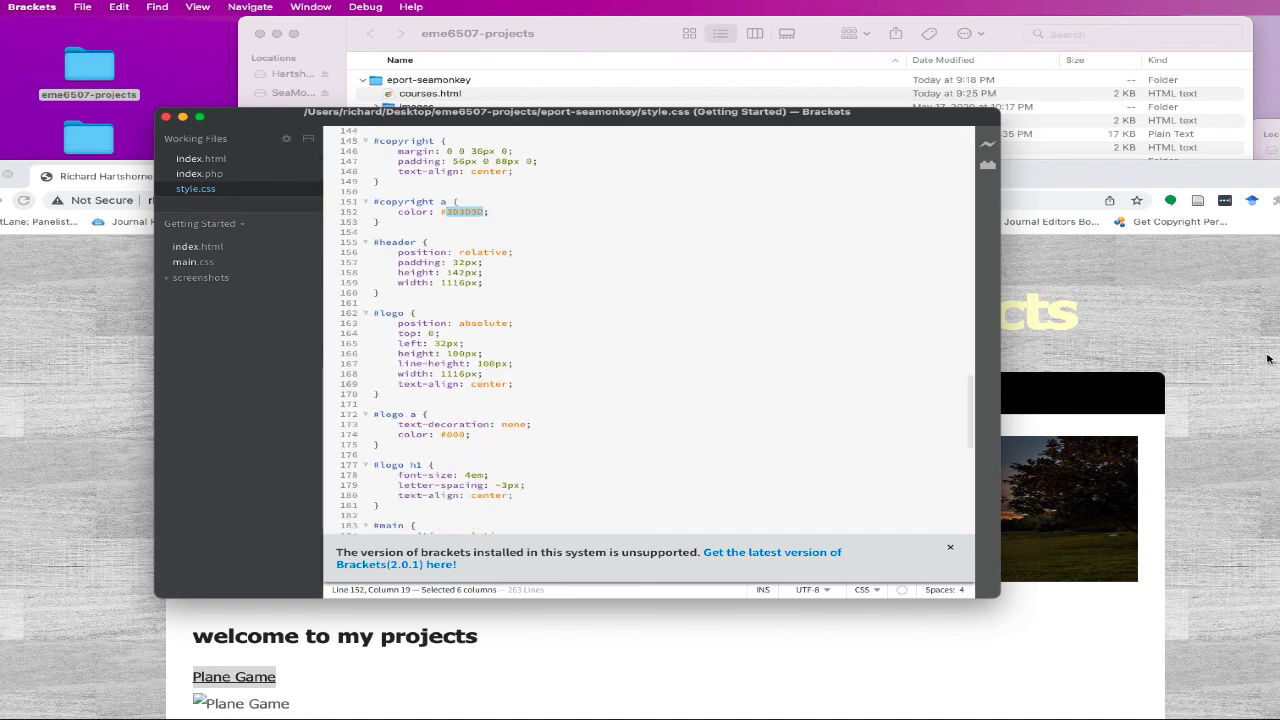
pyautogui.click(1240, 370)
pyautogui.scroll(-5, 1118, 419)
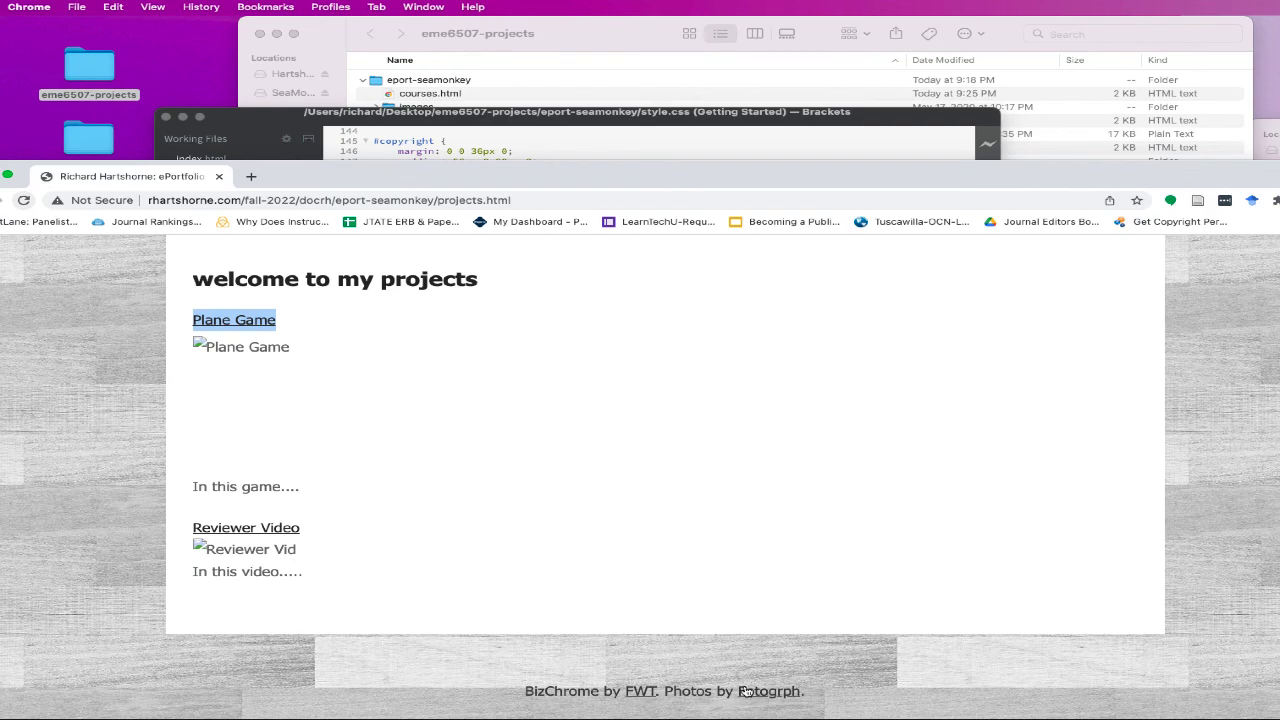
pyautogui.scroll(5, 880, 526)
pyautogui.click(660, 158)
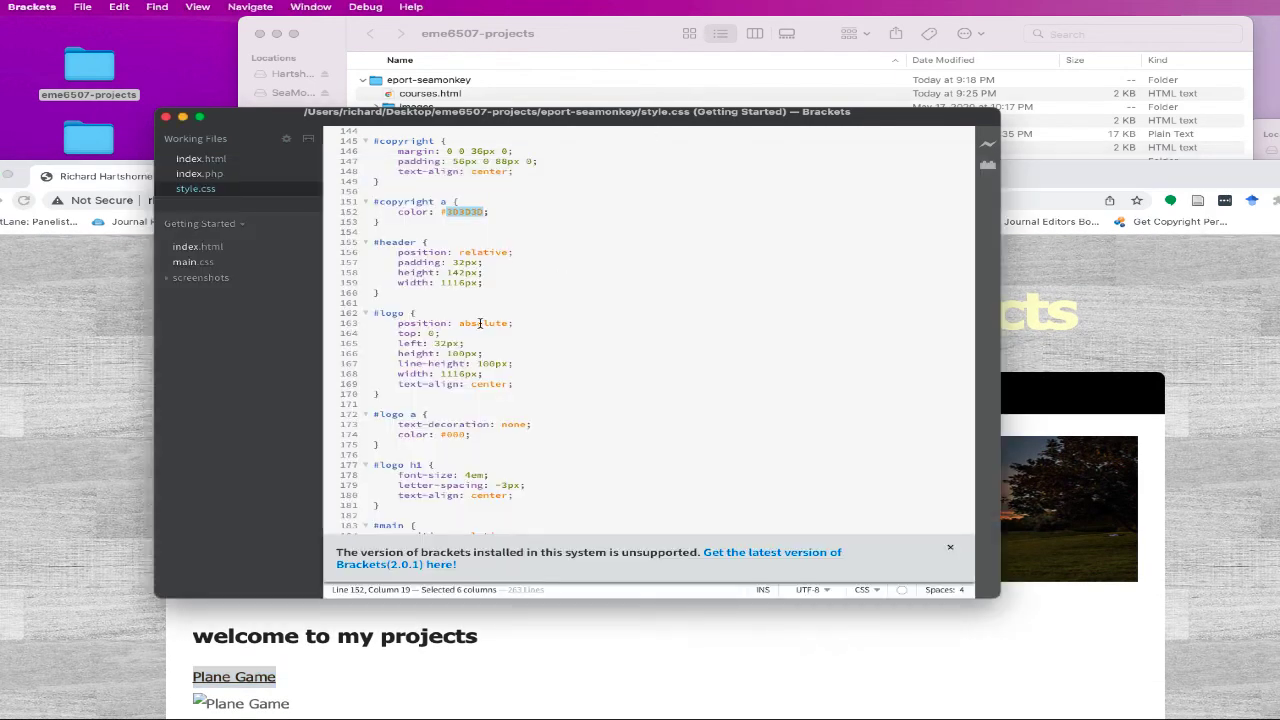
pyautogui.scroll(4, 476, 290)
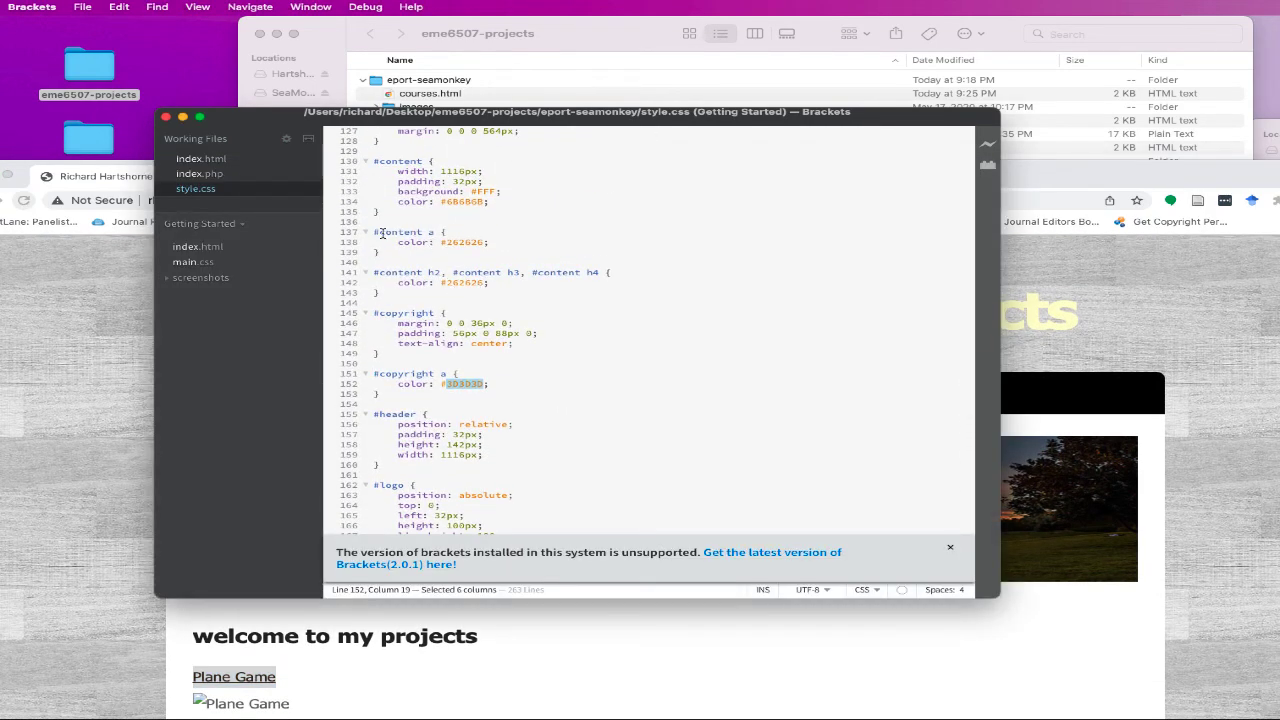
pyautogui.scroll(1, 419, 213)
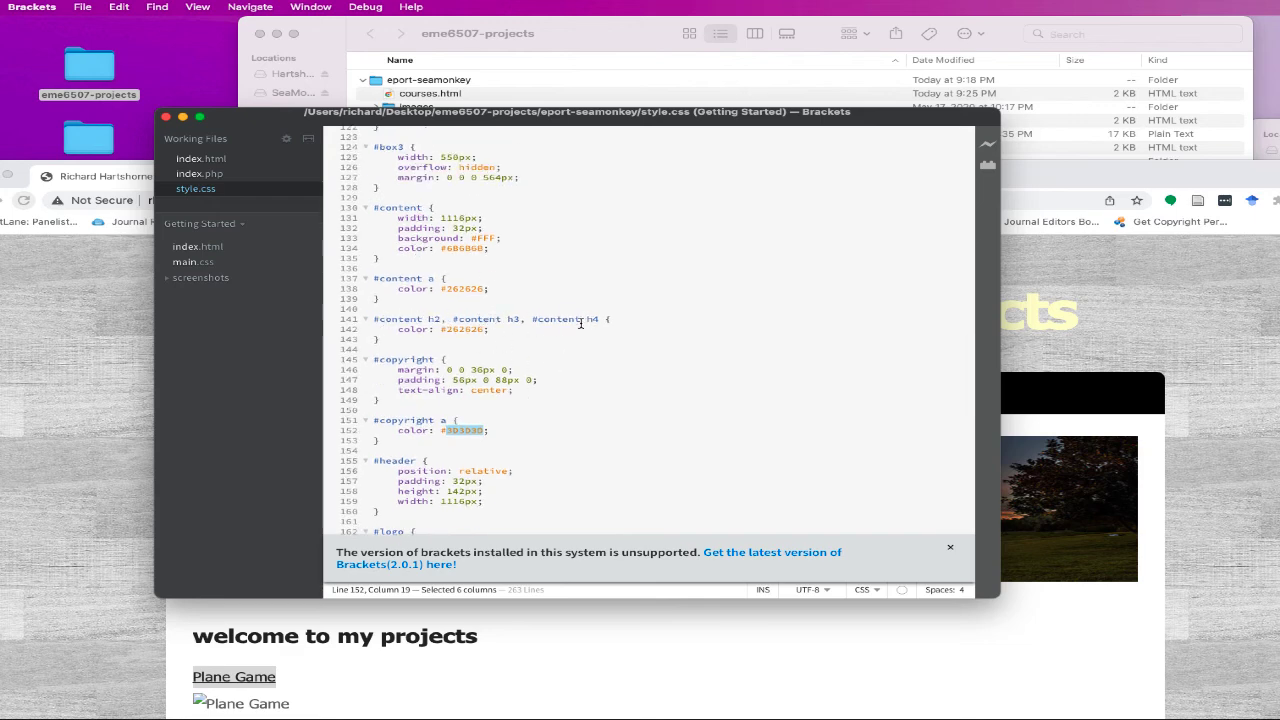
pyautogui.doubleClick(433, 319)
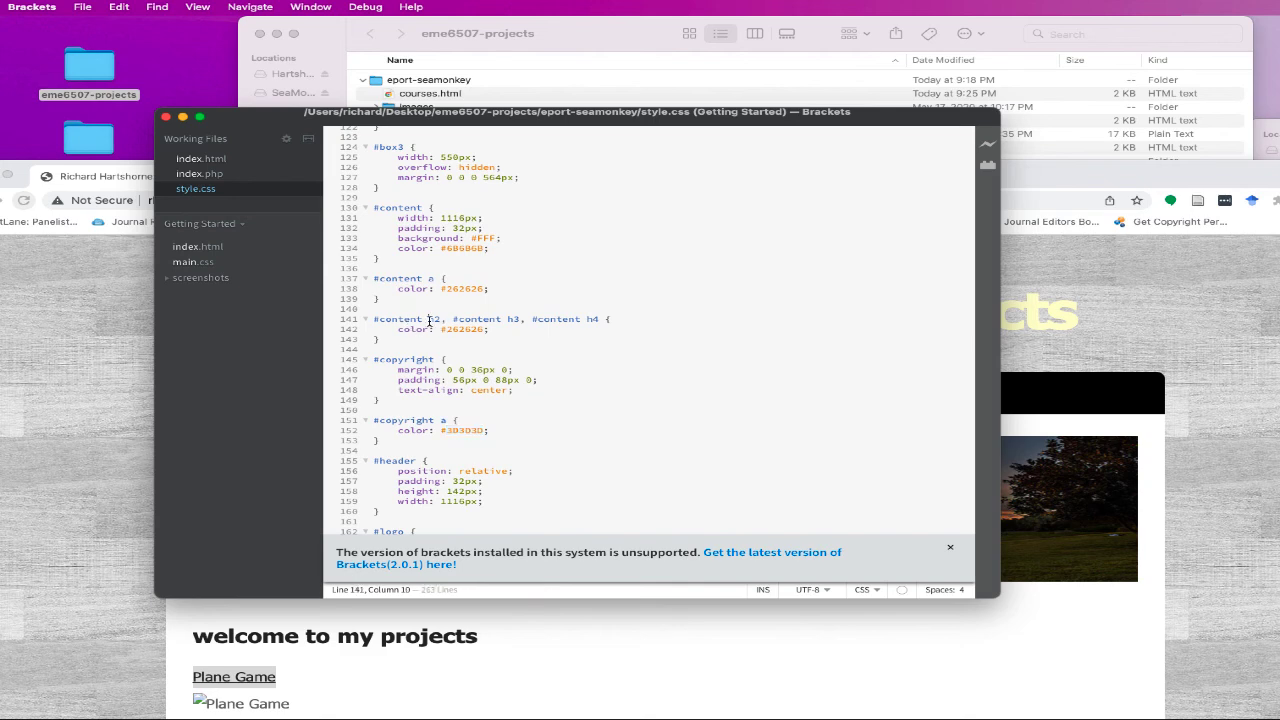
pyautogui.doubleClick(513, 319)
pyautogui.moveTo(590, 319); pyautogui.dragTo(597, 319)
pyautogui.click(568, 327)
pyautogui.click(686, 650)
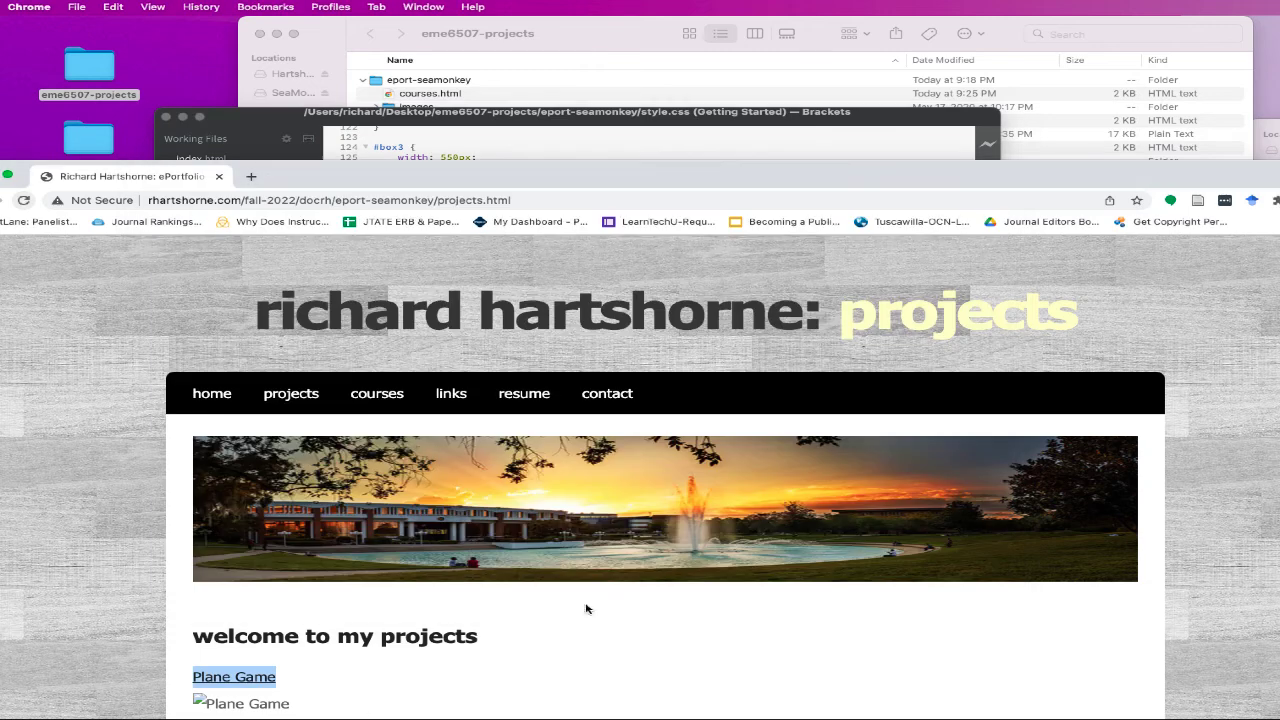
pyautogui.scroll(-3, 460, 560)
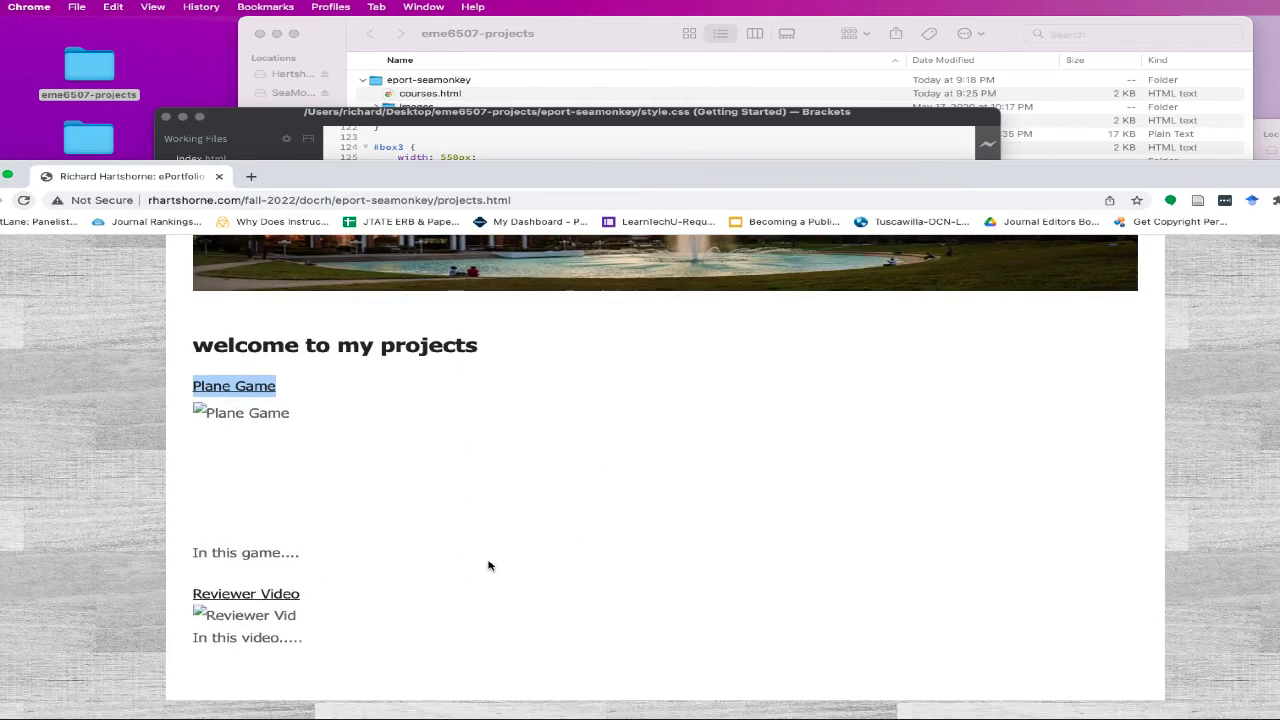
pyautogui.click(583, 120)
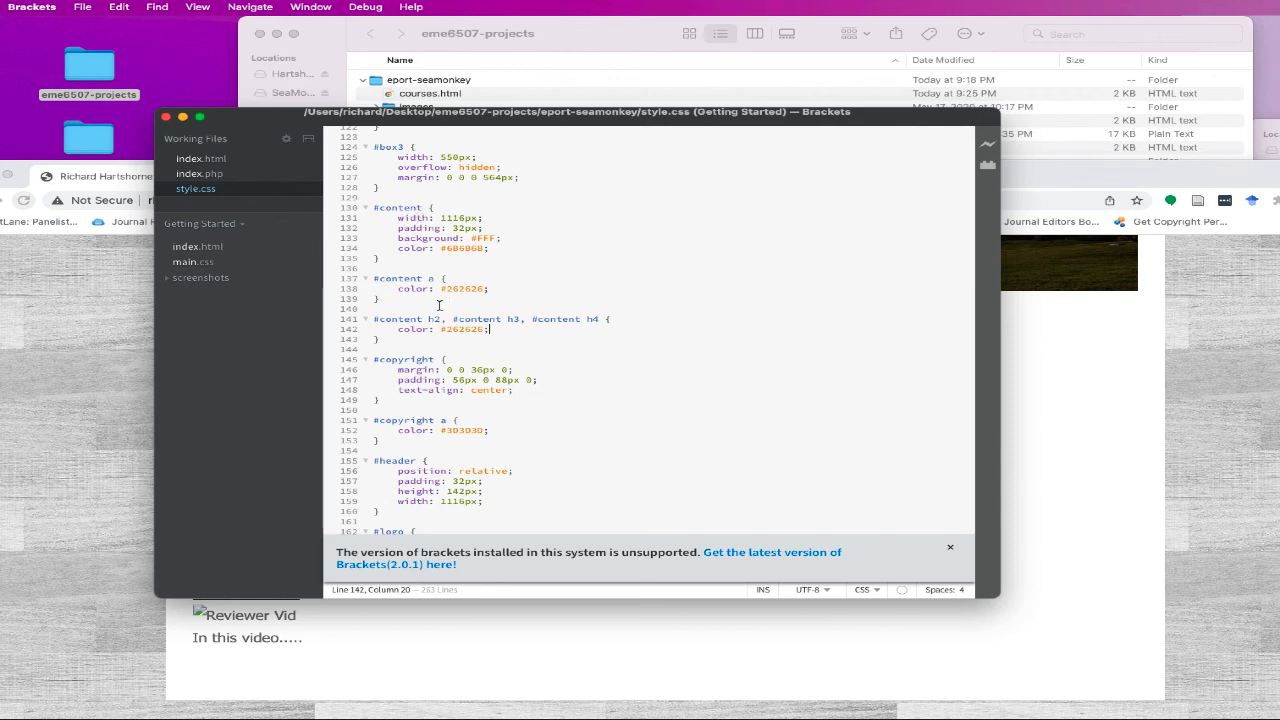
pyautogui.scroll(-2, 605, 320)
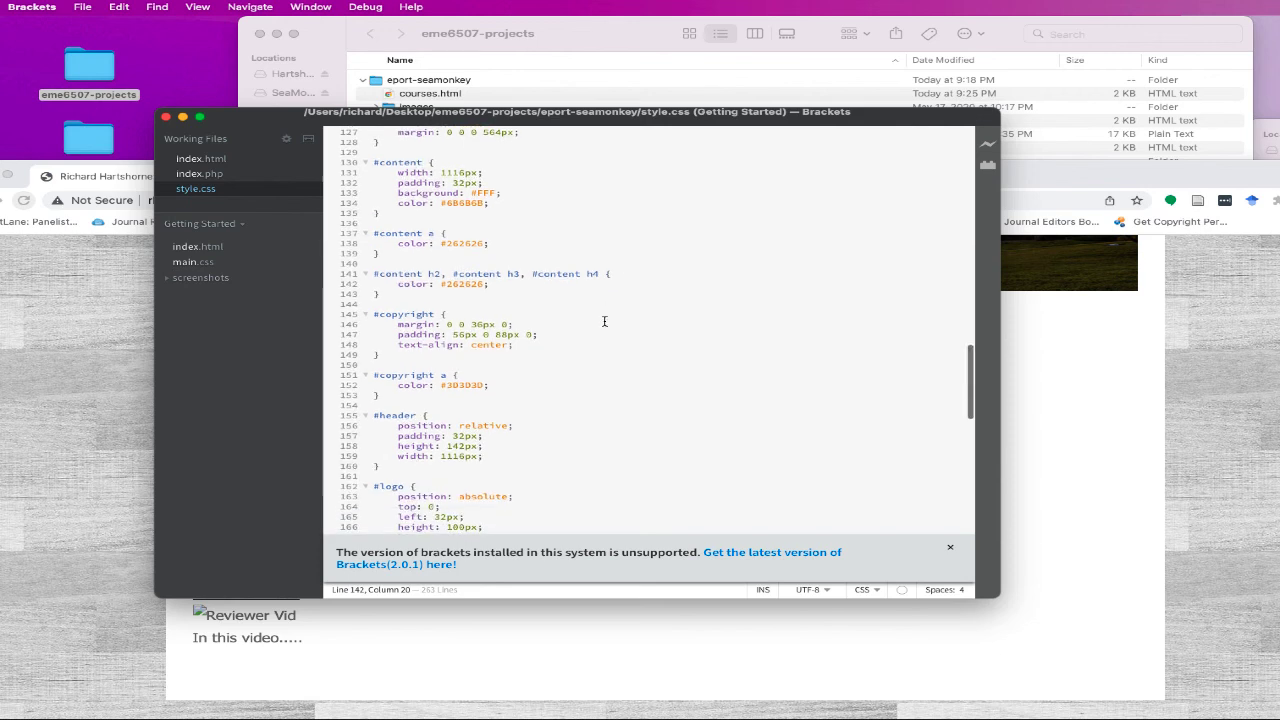
pyautogui.moveTo(460, 283)
pyautogui.moveTo(455, 243)
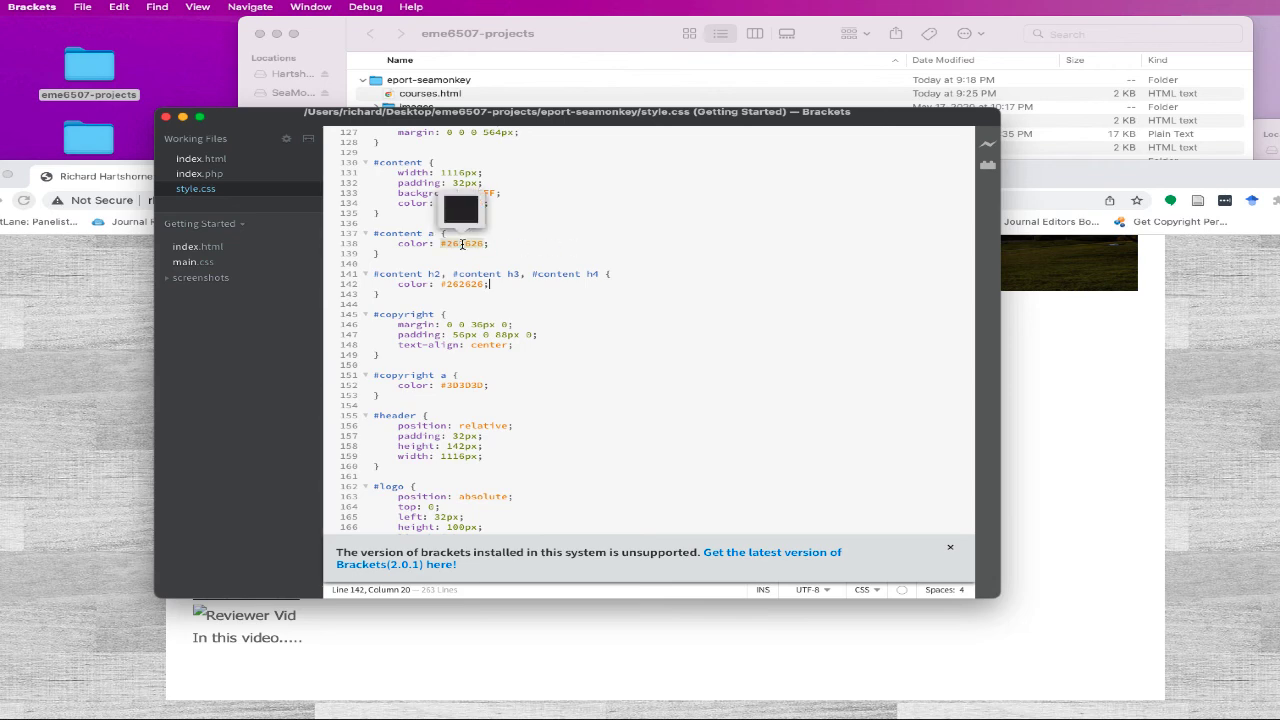
pyautogui.scroll(-2, 595, 294)
pyautogui.scroll(2, 595, 294)
pyautogui.scroll(2, 595, 293)
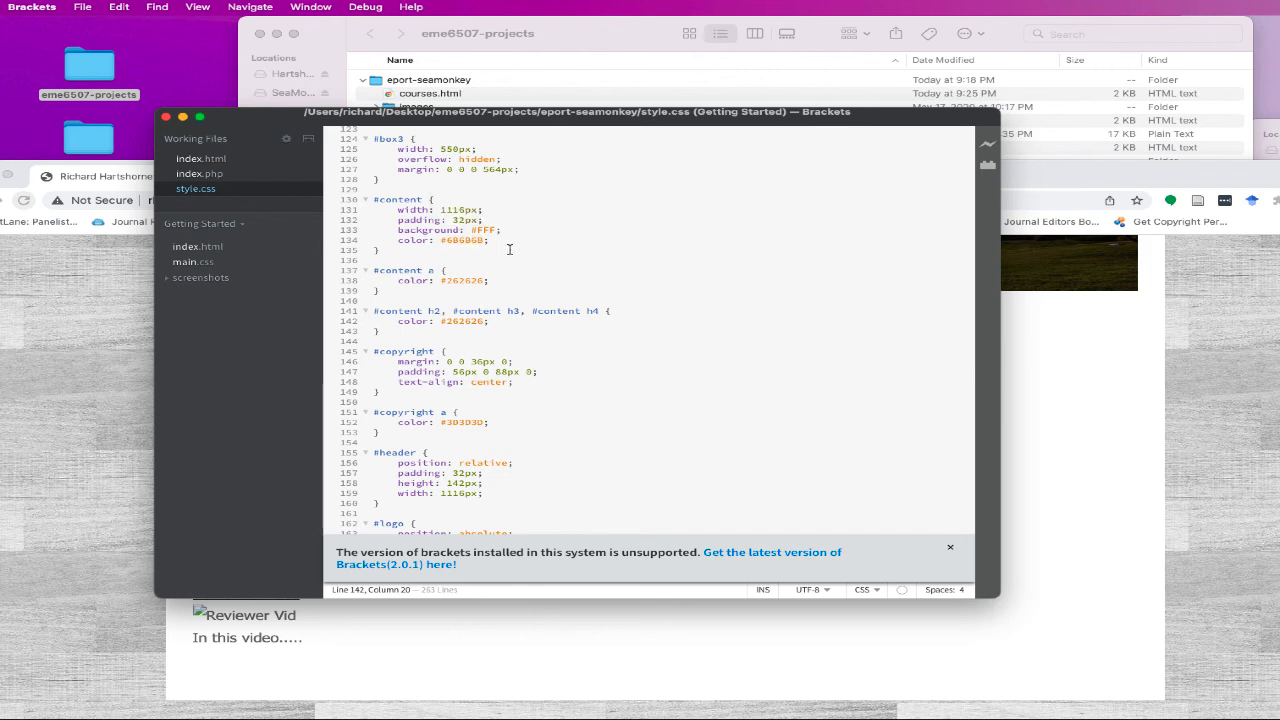
pyautogui.scroll(4, 627, 269)
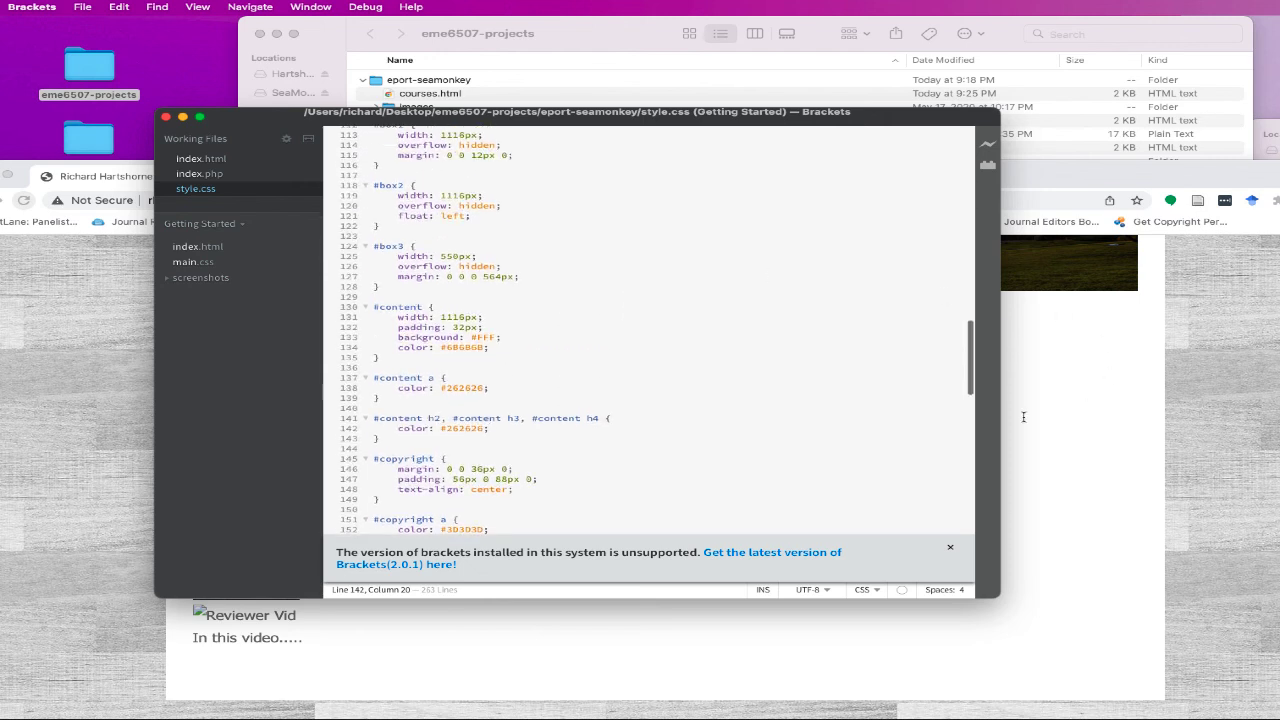
pyautogui.scroll(1, 584, 270)
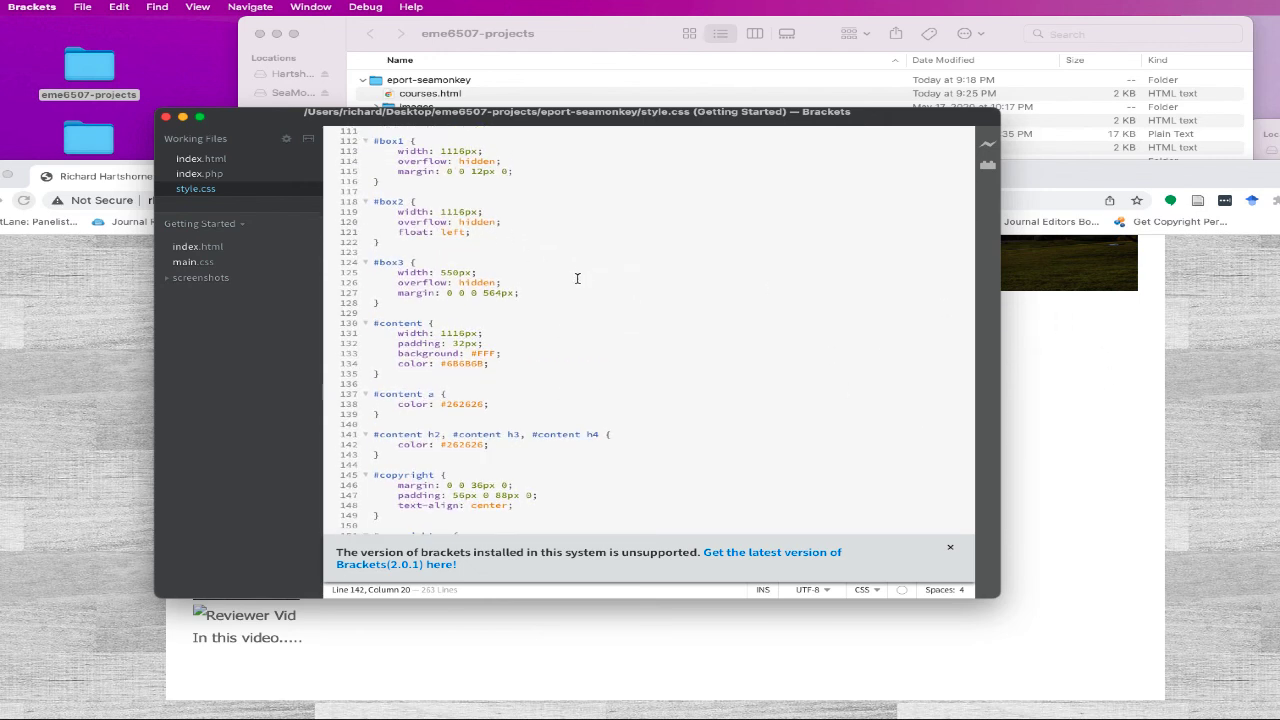
pyautogui.scroll(4, 581, 280)
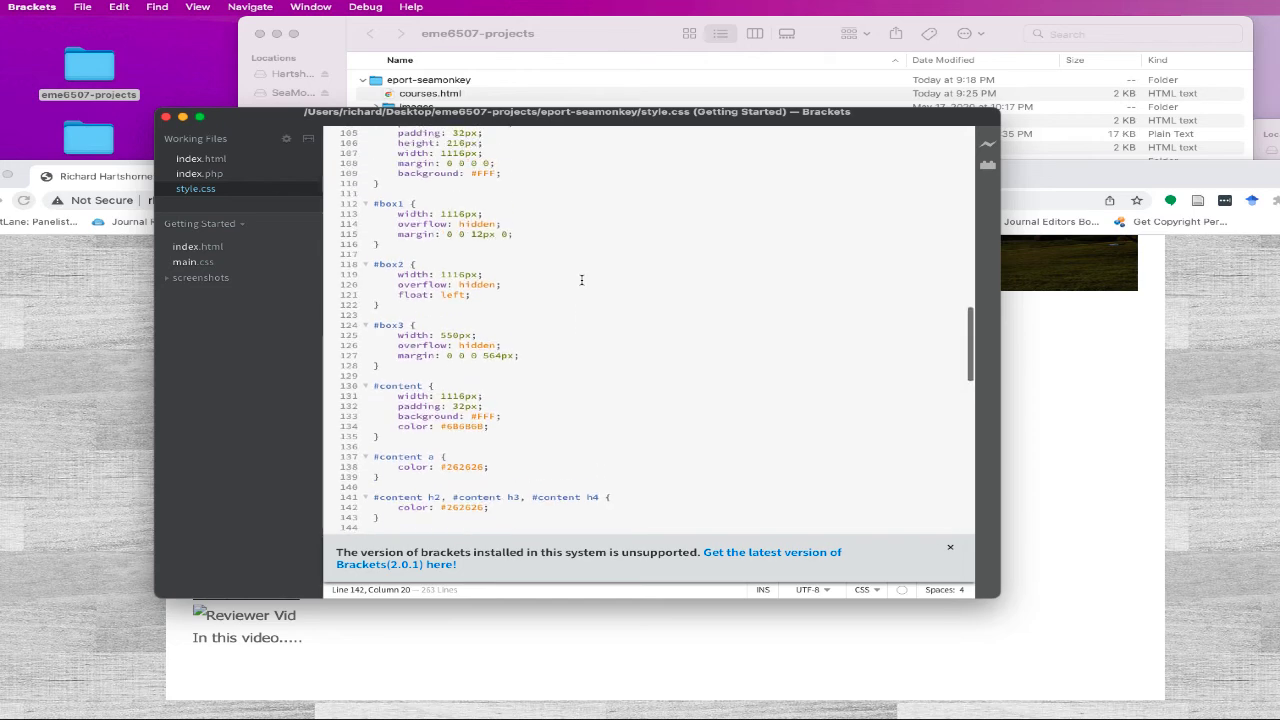
pyautogui.scroll(1, 581, 280)
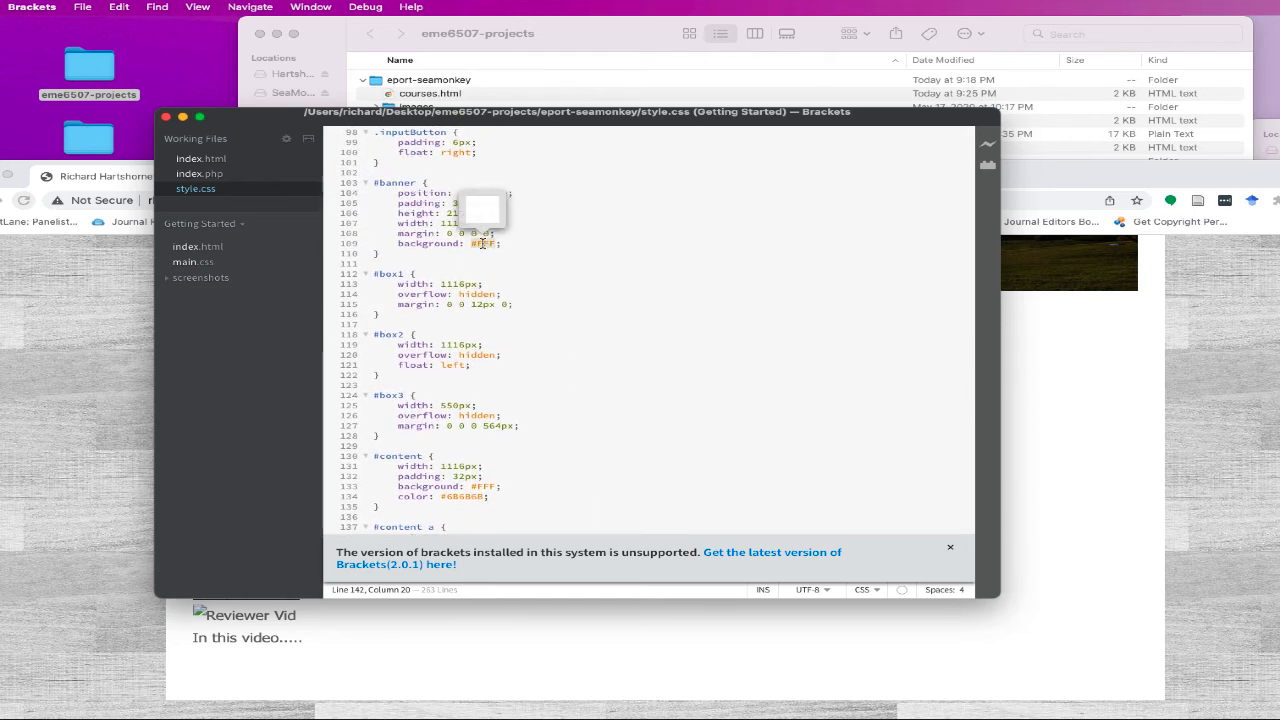
pyautogui.scroll(2, 545, 241)
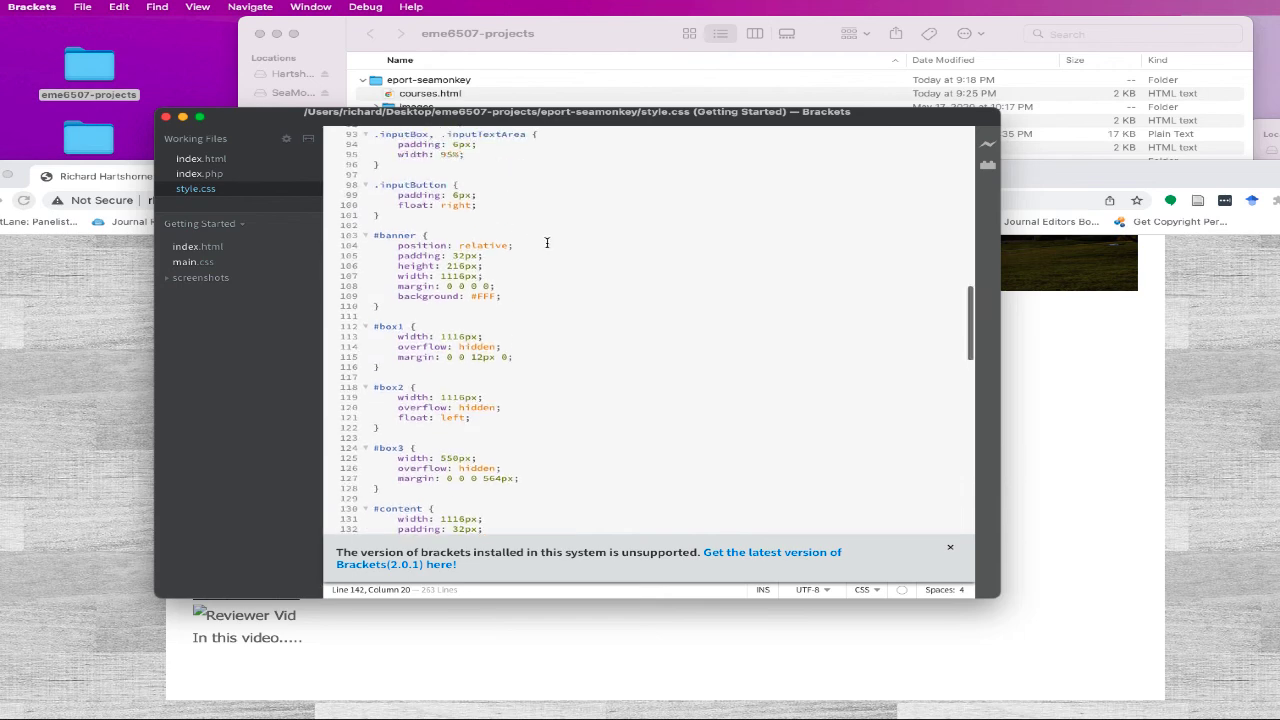
pyautogui.scroll(3, 600, 240)
# - Compare the #nav rule's #000 background in style.css against the live projects page
pyautogui.click(1123, 408)
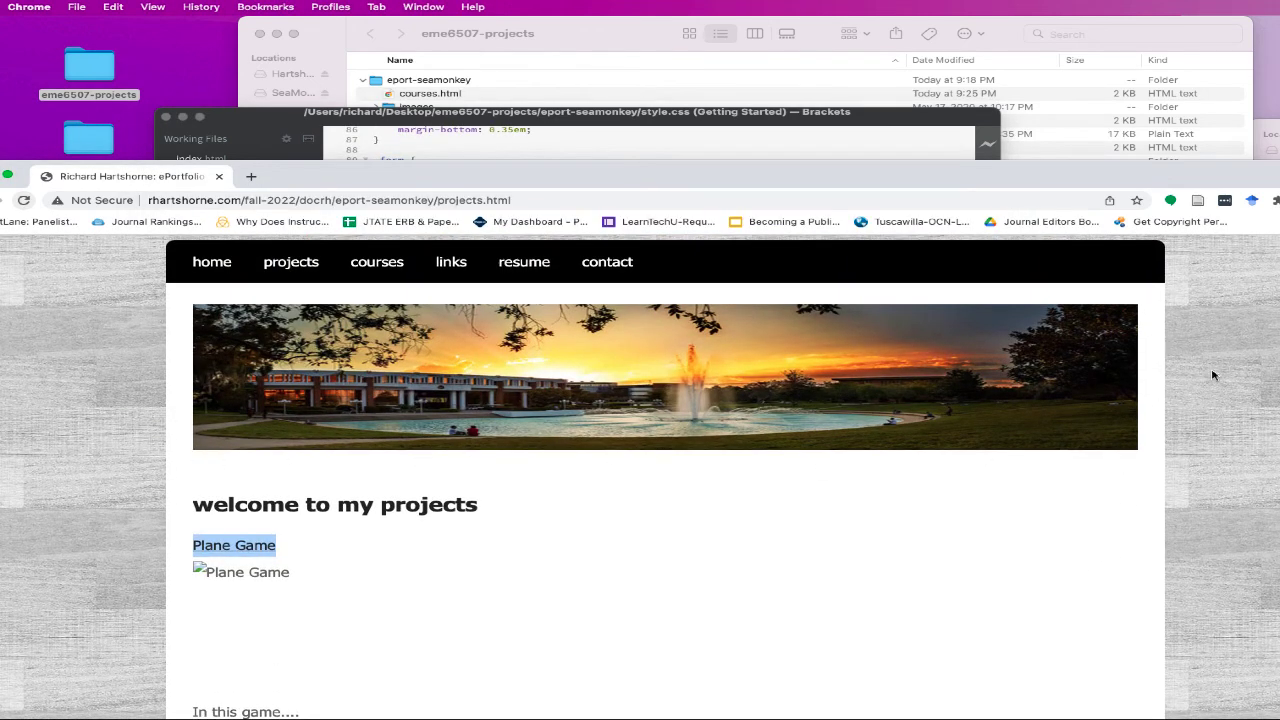
pyautogui.click(507, 148)
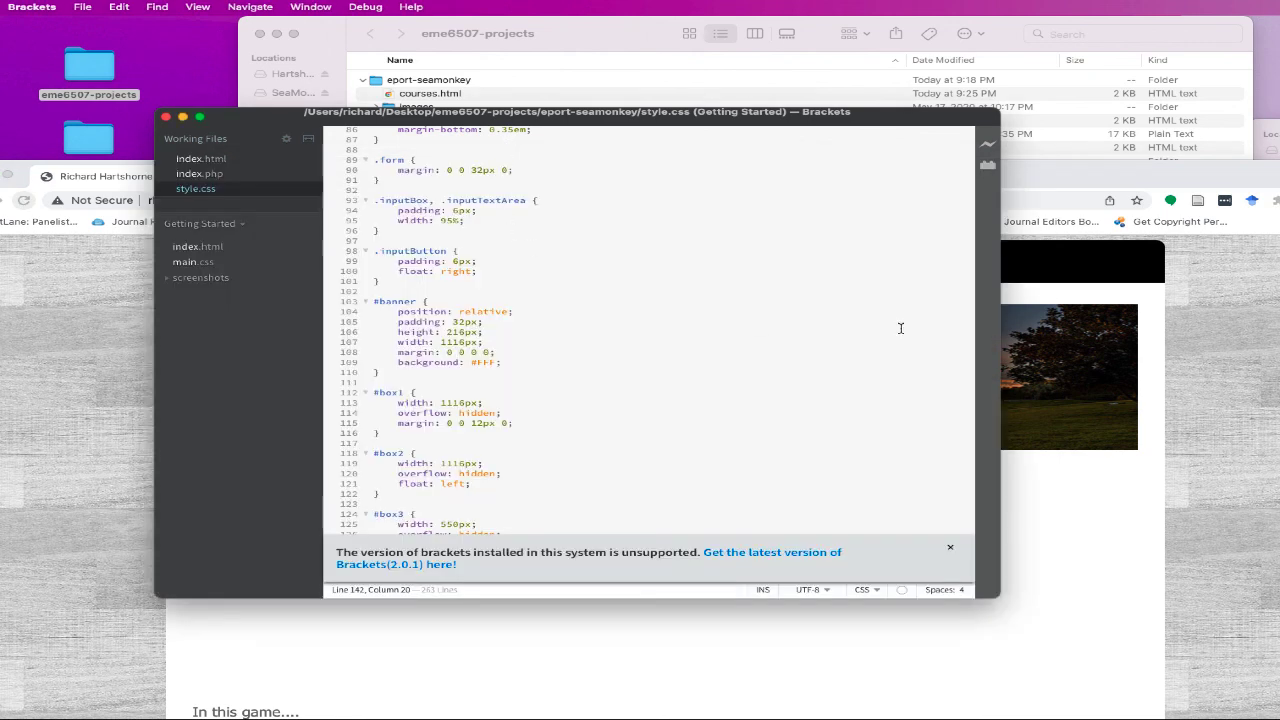
pyautogui.click(1186, 329)
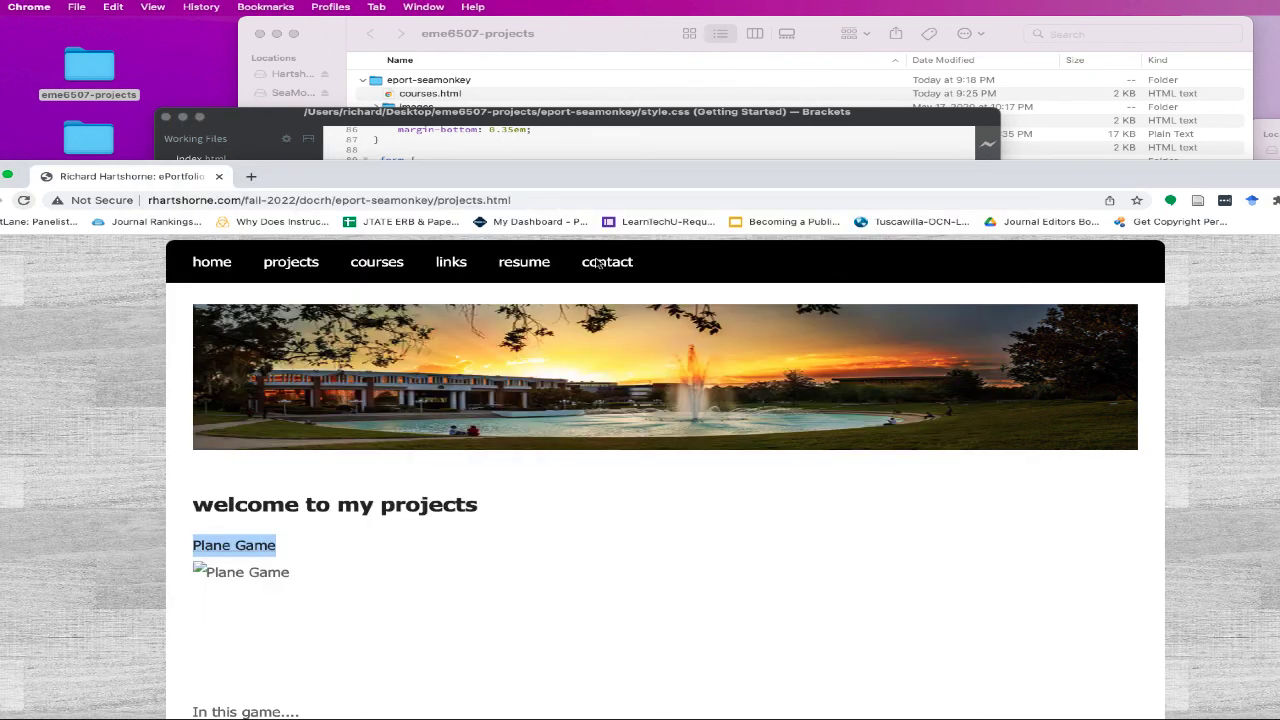
pyautogui.click(902, 143)
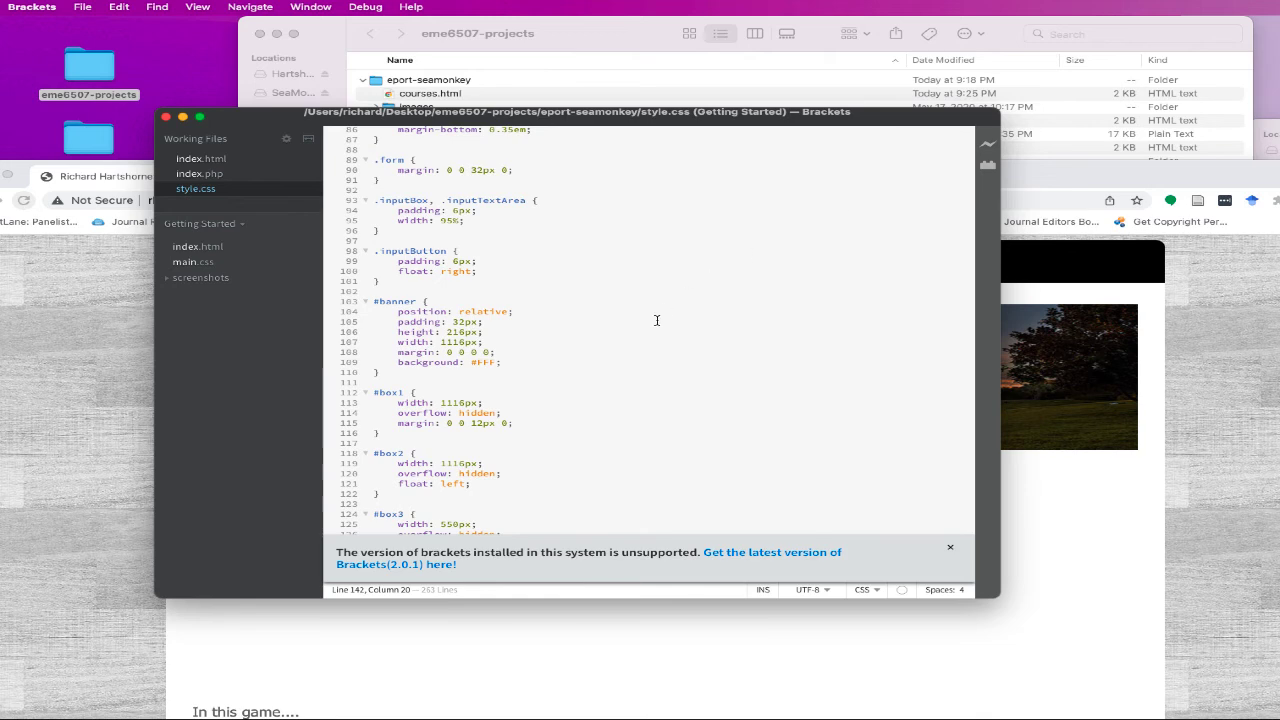
pyautogui.scroll(-20, 657, 320)
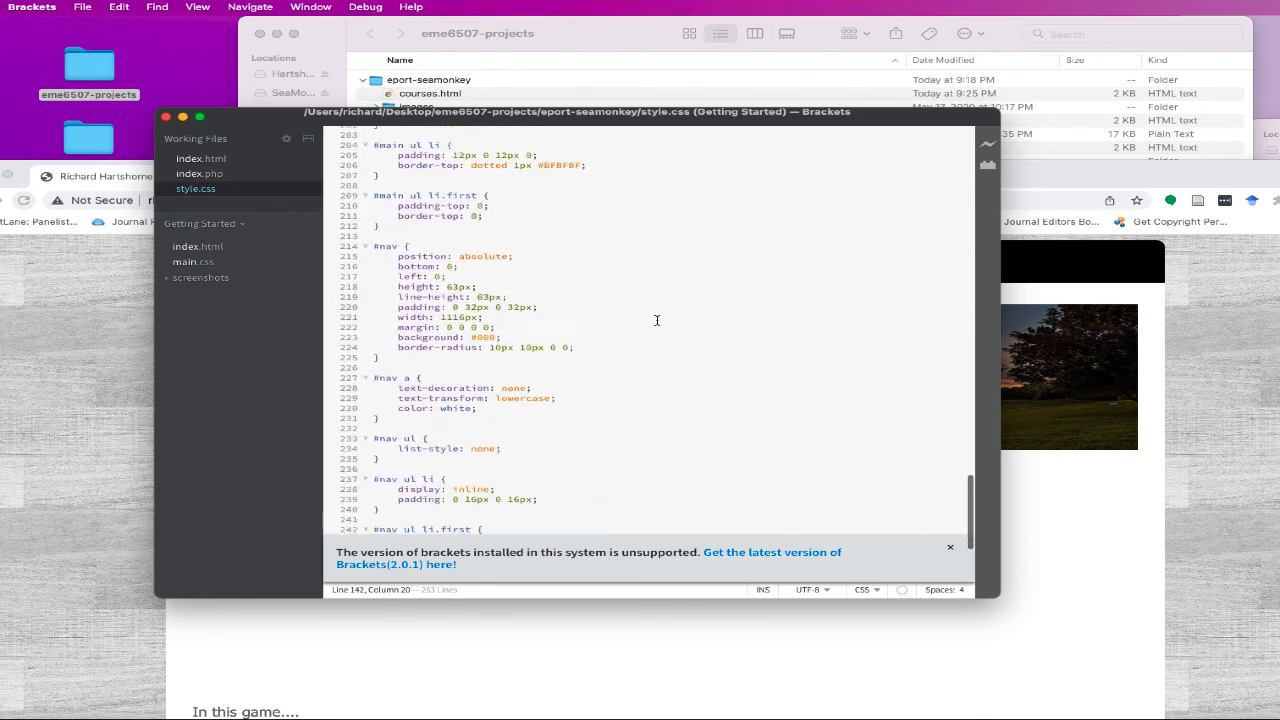
pyautogui.scroll(-1, 657, 320)
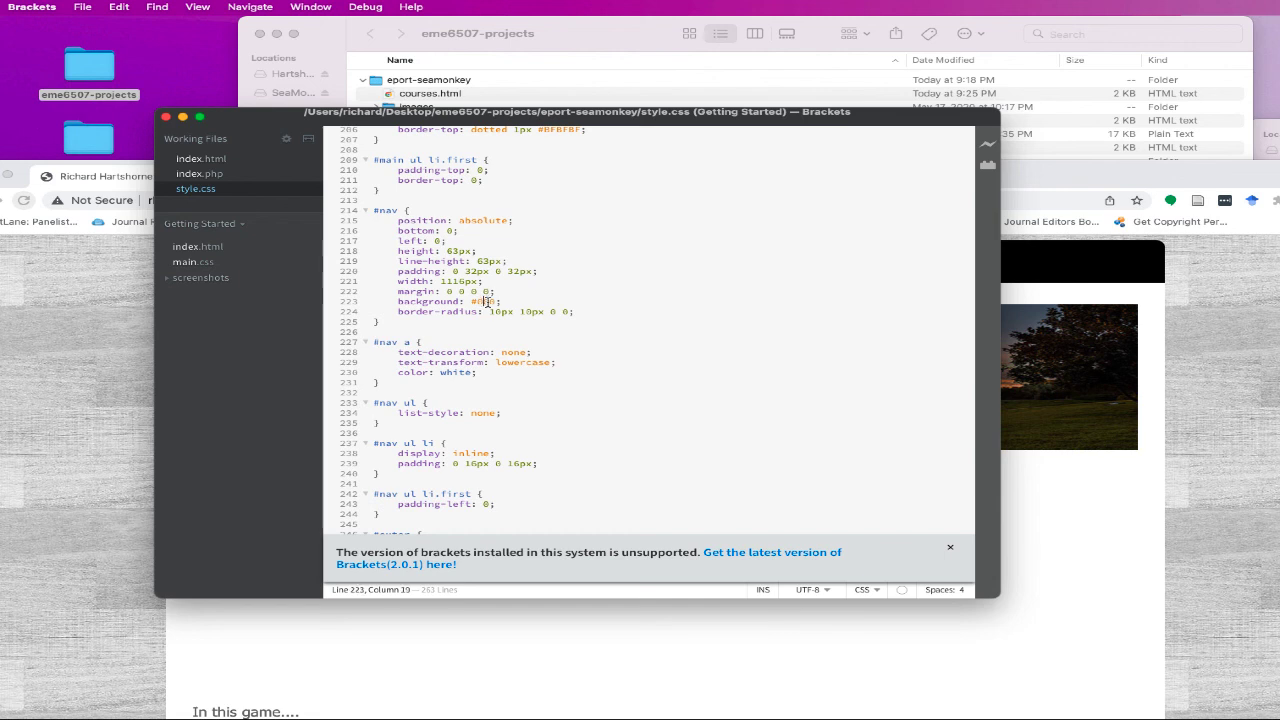
pyautogui.moveTo(487, 301)
pyautogui.click(1080, 357)
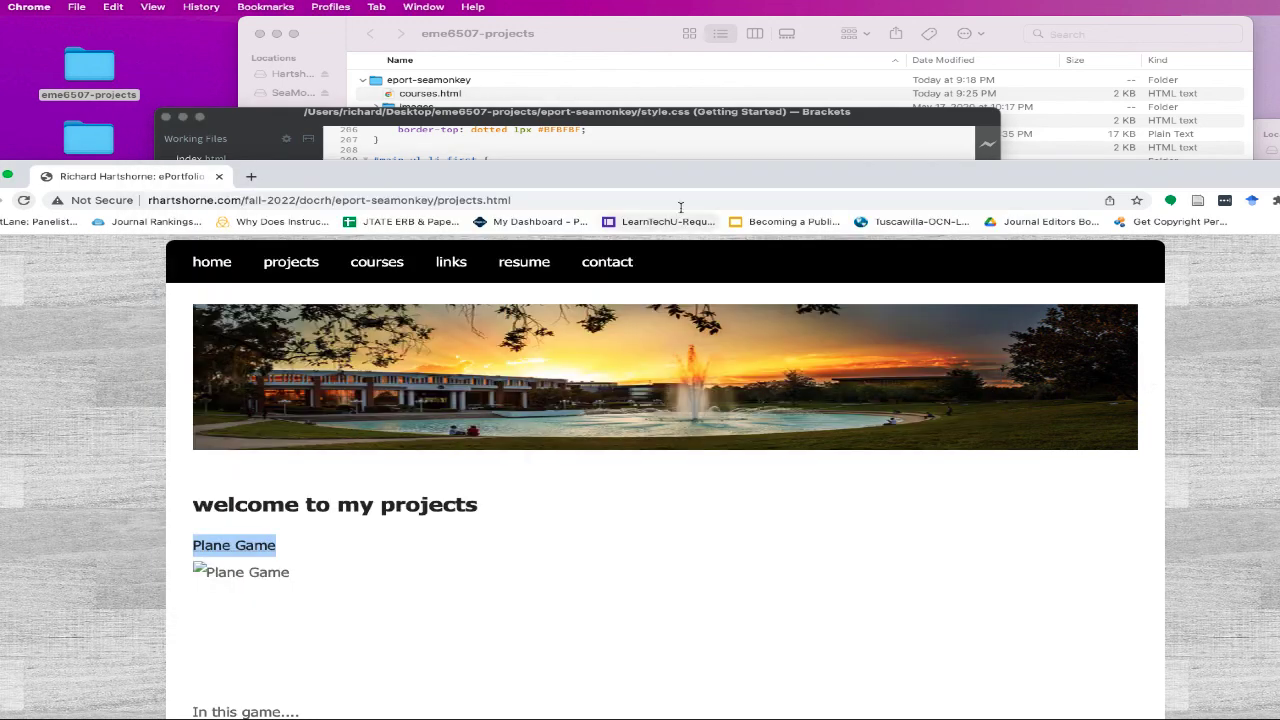